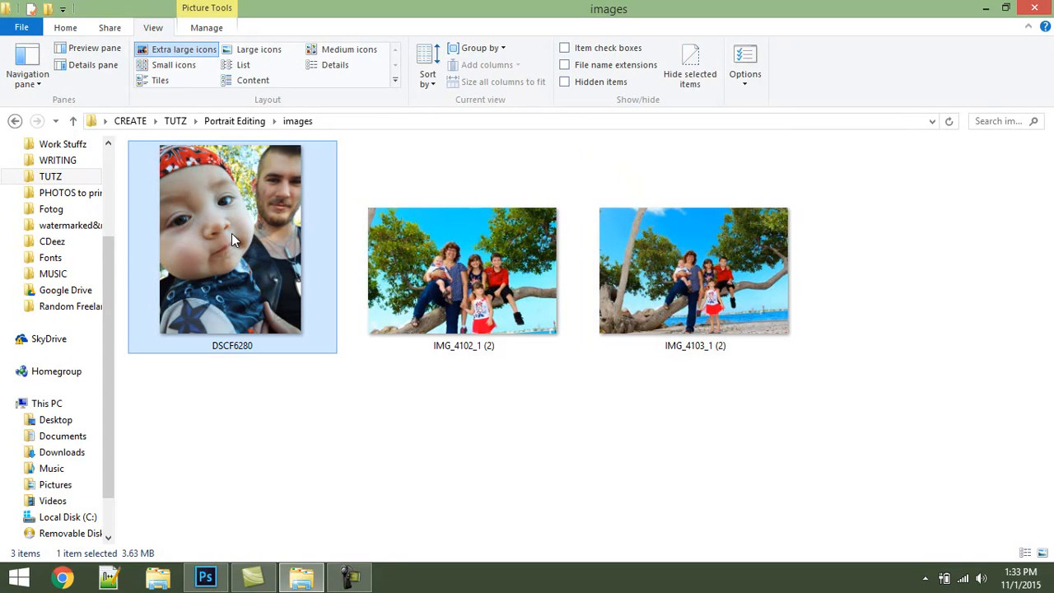
Step: Open the DSCF6280 photo in Photoshop and duplicate its Background layer
{"action": "right_click", "coordinate": [232, 233]}
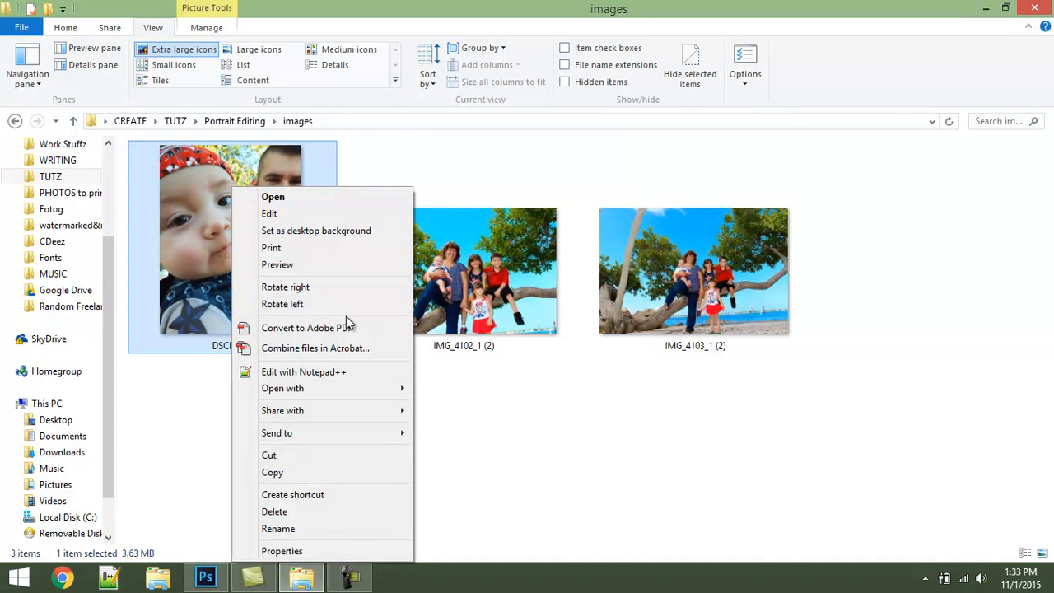
{"action": "left_click", "coordinate": [267, 197]}
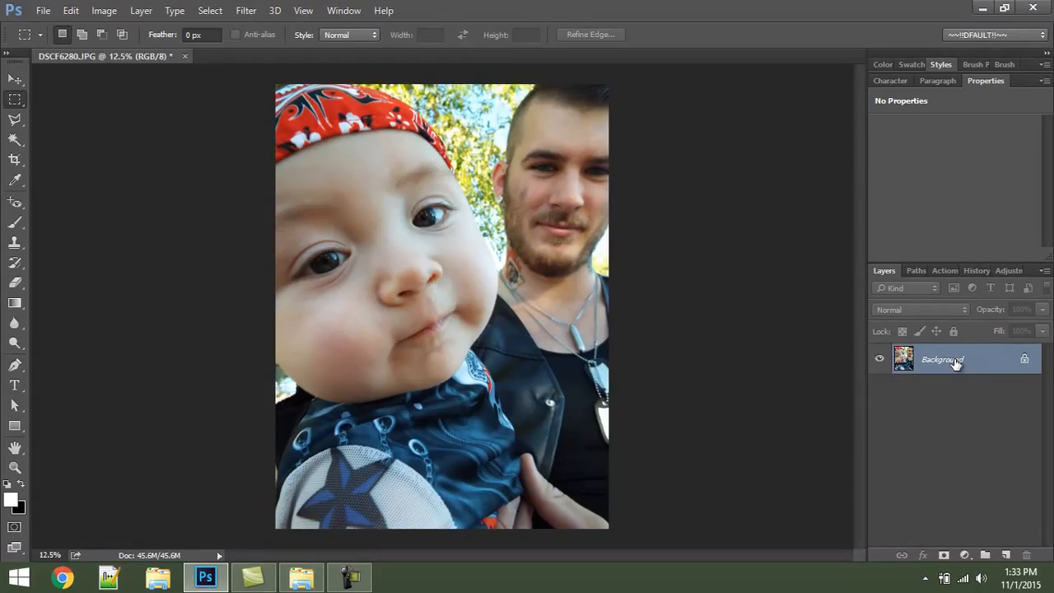
{"action": "left_click_drag", "start_coordinate": [955, 363], "coordinate": [958, 360]}
{"action": "key", "text": "ctrl+j"}
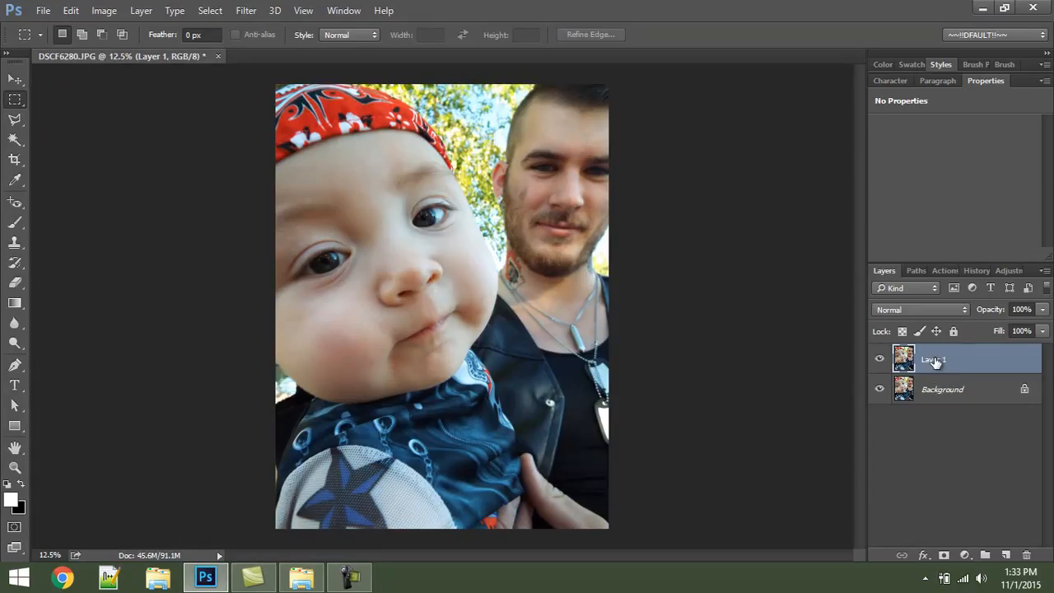
Step: Rename the Background layer as Original and the duplicate layer above it as Edit
{"action": "double_click", "coordinate": [944, 391]}
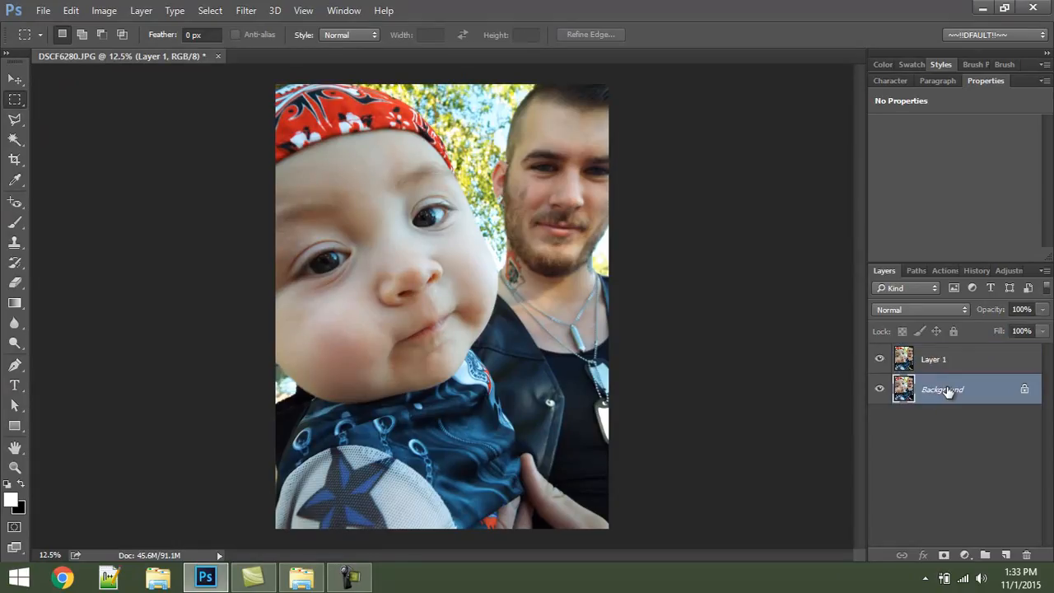
{"action": "type", "text": "Orig"}
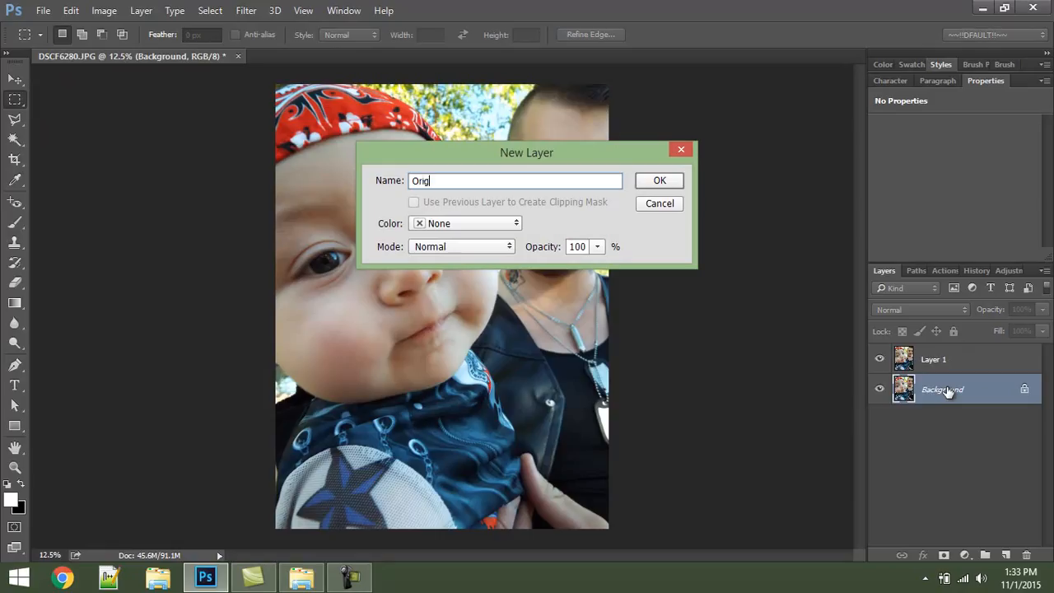
{"action": "type", "text": "inal"}
{"action": "key", "text": "Return"}
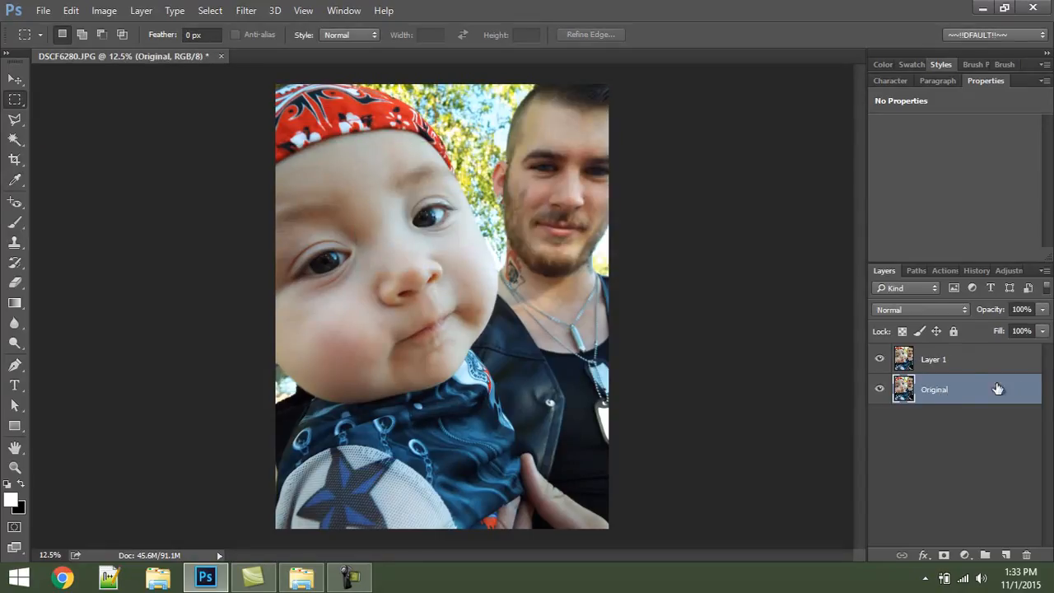
{"action": "double_click", "coordinate": [935, 360]}
{"action": "type", "text": "A"}
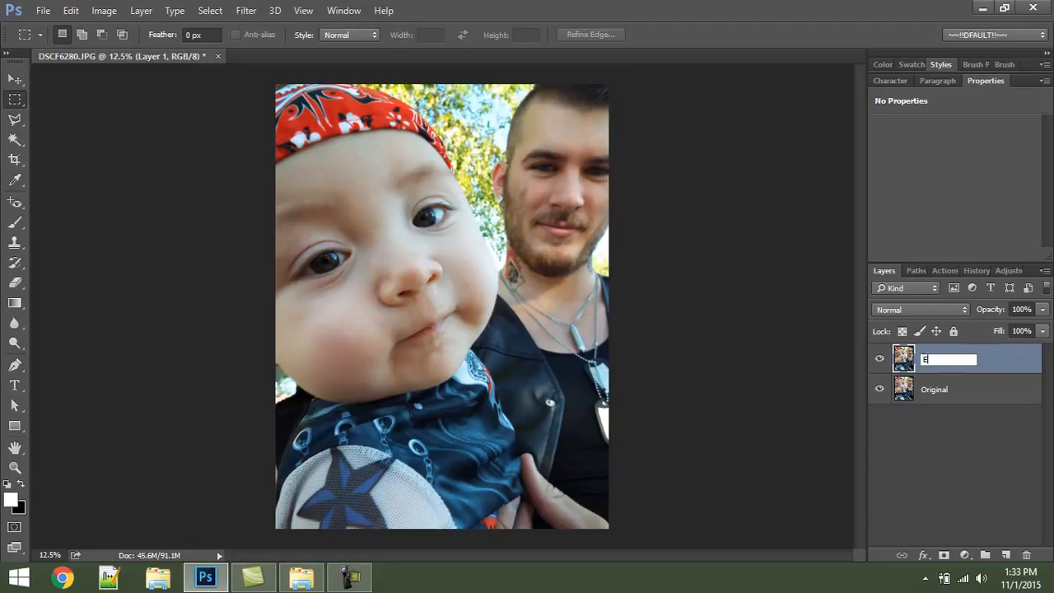
{"action": "type", "text": "dit"}
{"action": "key", "text": "Return"}
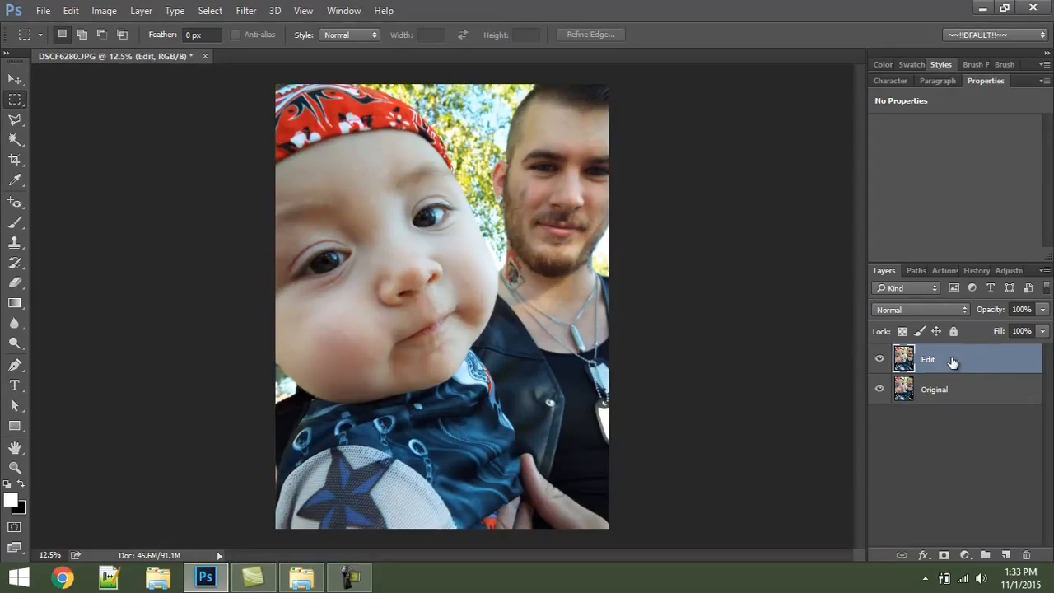
Step: Open the Camera Raw Filter on the Edit layer and set Exposure to -0.25, Clarity to +22, Vibrance to +13 and Saturation to +13
{"action": "left_click", "coordinate": [304, 10]}
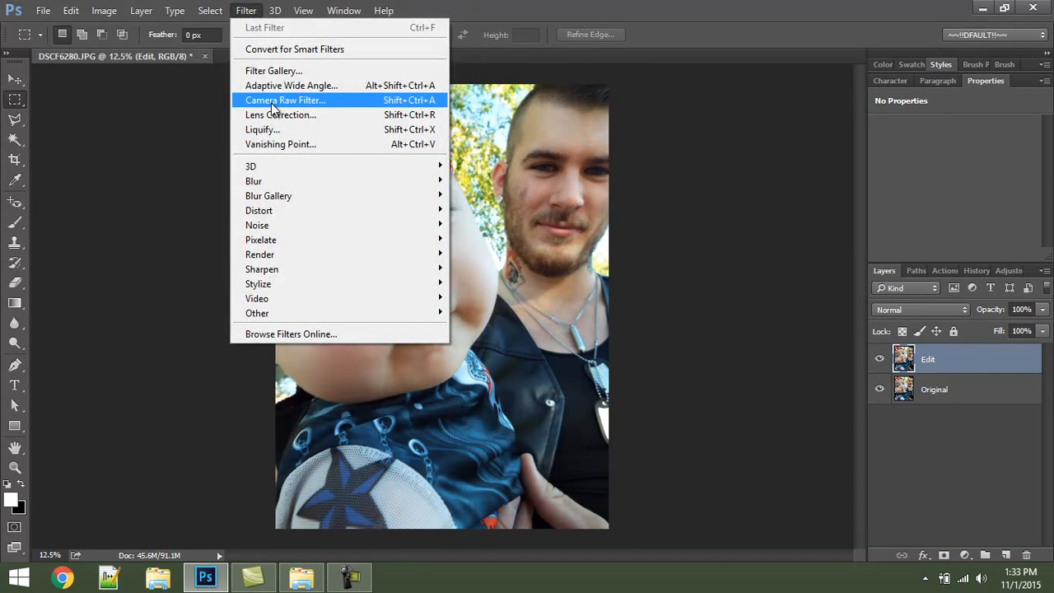
{"action": "left_click", "coordinate": [272, 104]}
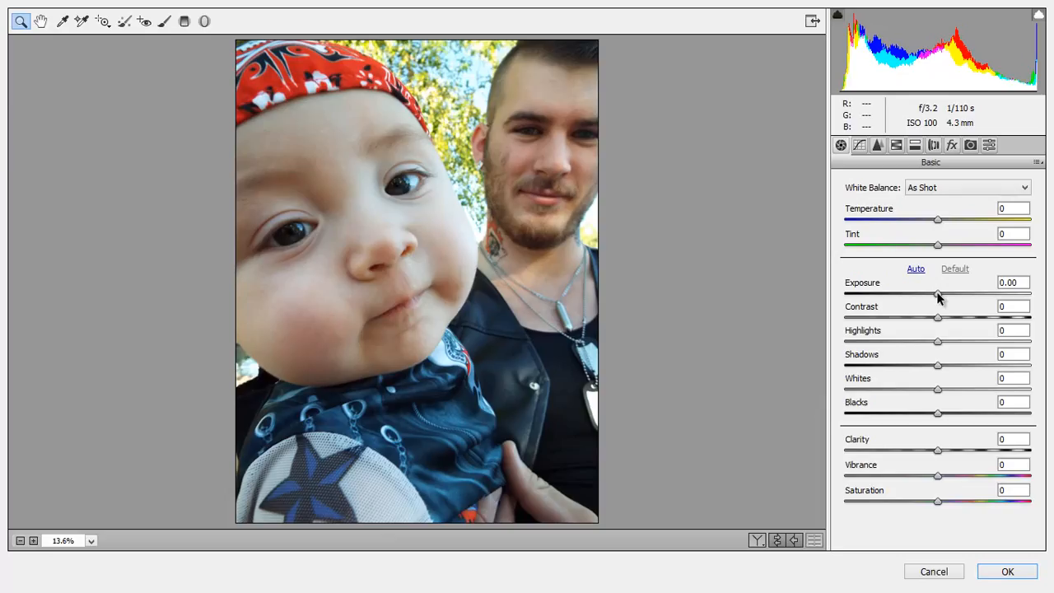
{"action": "left_click_drag", "start_coordinate": [937, 294], "coordinate": [934, 297]}
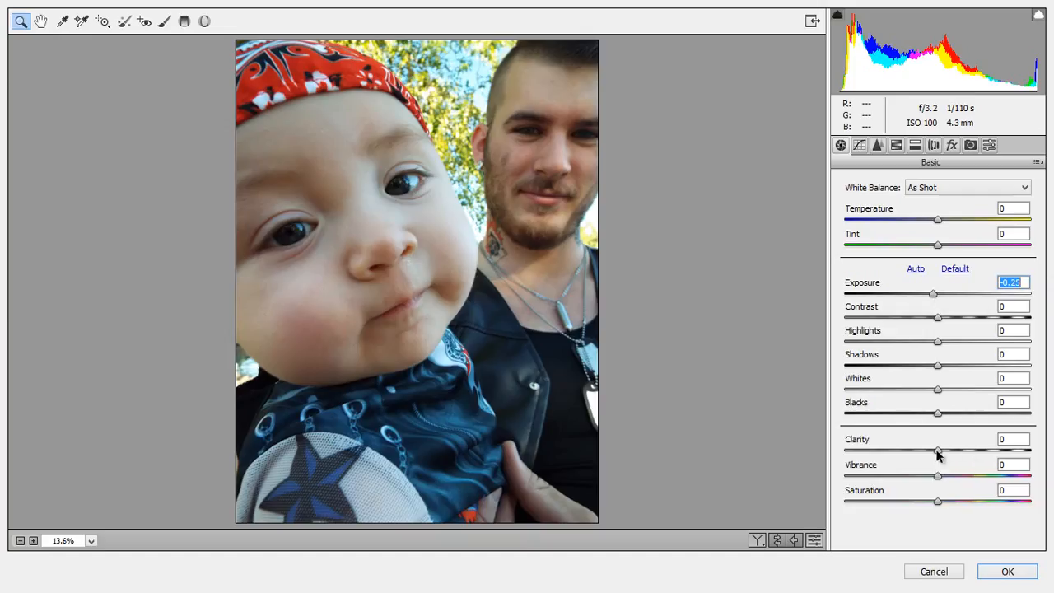
{"action": "left_click_drag", "start_coordinate": [937, 451], "coordinate": [949, 501]}
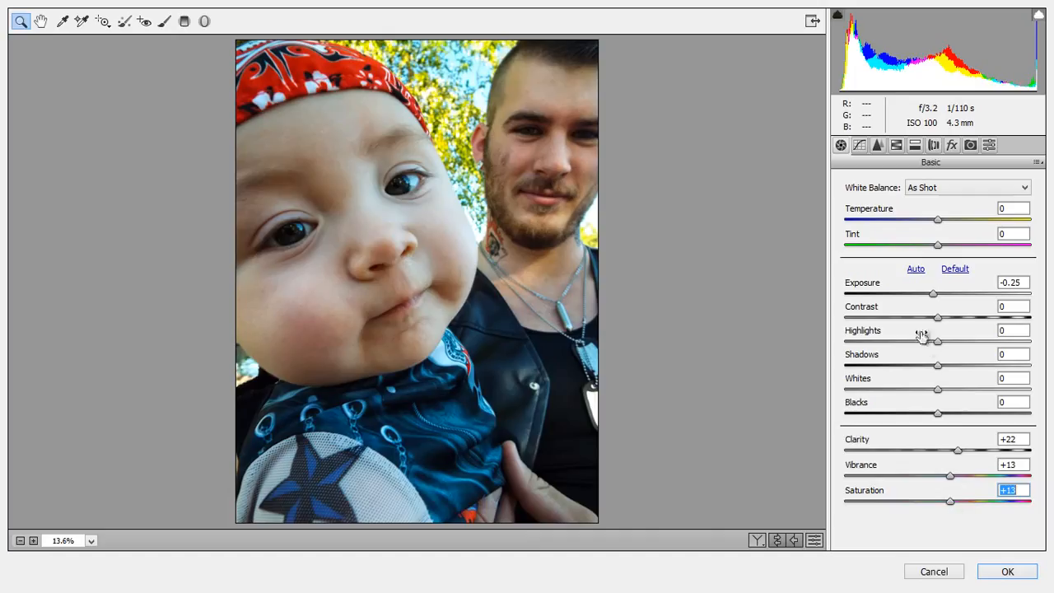
Step: Set Highlights to -35, Shadows to +27 and Contrast to +37 in the basic adjustments
{"action": "left_click_drag", "start_coordinate": [937, 344], "coordinate": [905, 339]}
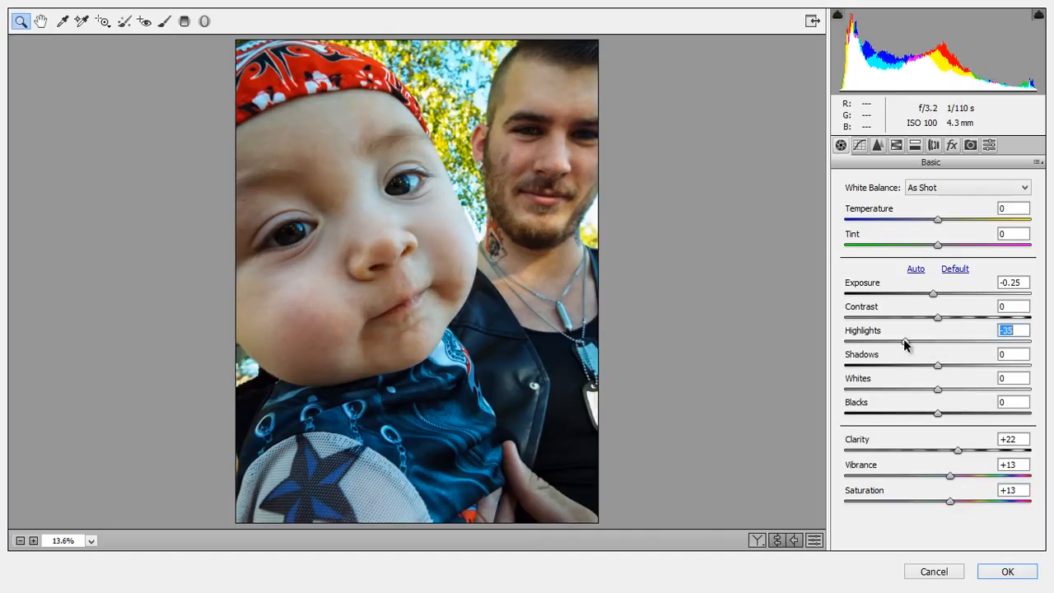
{"action": "left_click_drag", "start_coordinate": [939, 369], "coordinate": [963, 370]}
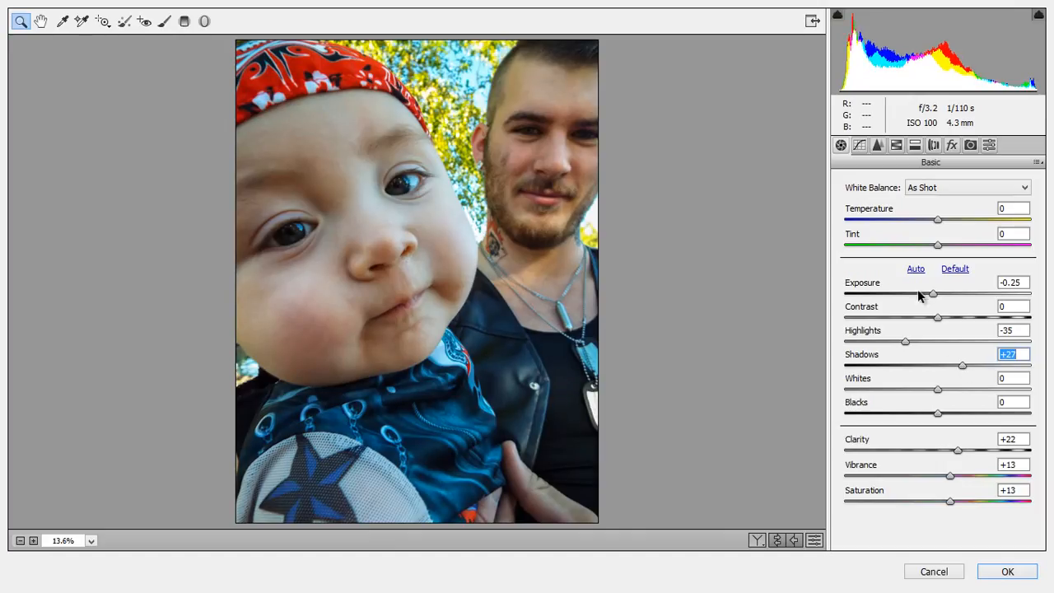
{"action": "left_click_drag", "start_coordinate": [940, 321], "coordinate": [973, 328]}
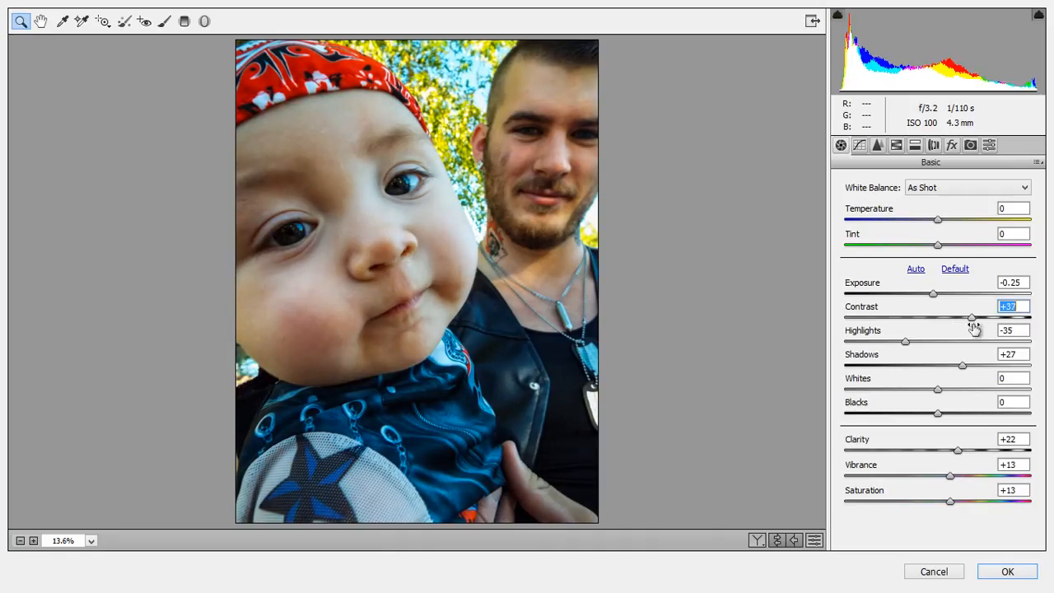
Step: Reset Saturation to 0 and raise Blacks to +26
{"action": "left_click", "coordinate": [949, 502]}
{"action": "double_click", "coordinate": [948, 500]}
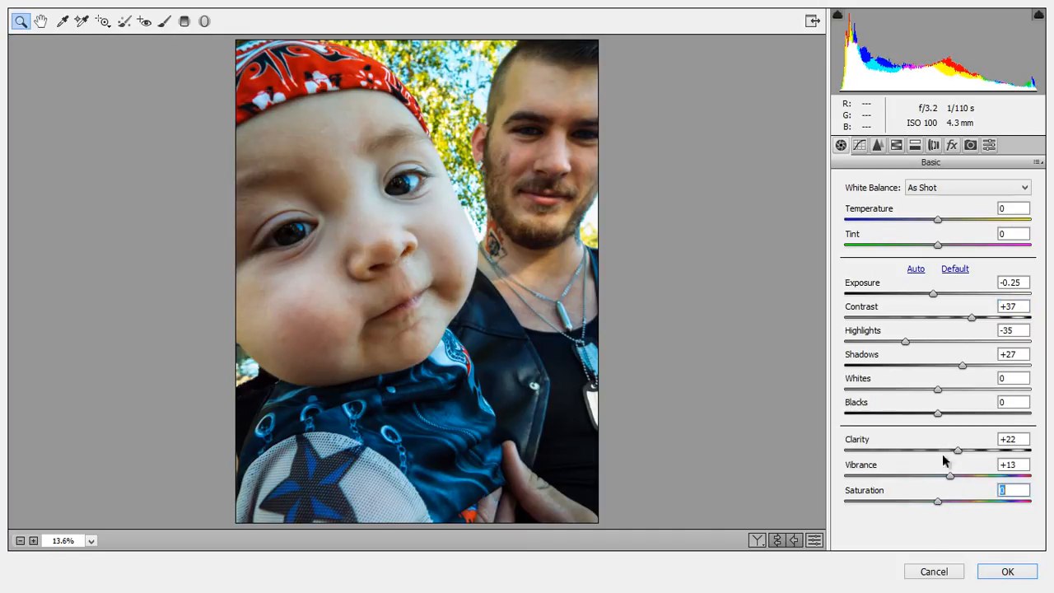
{"action": "left_click_drag", "start_coordinate": [940, 416], "coordinate": [963, 420]}
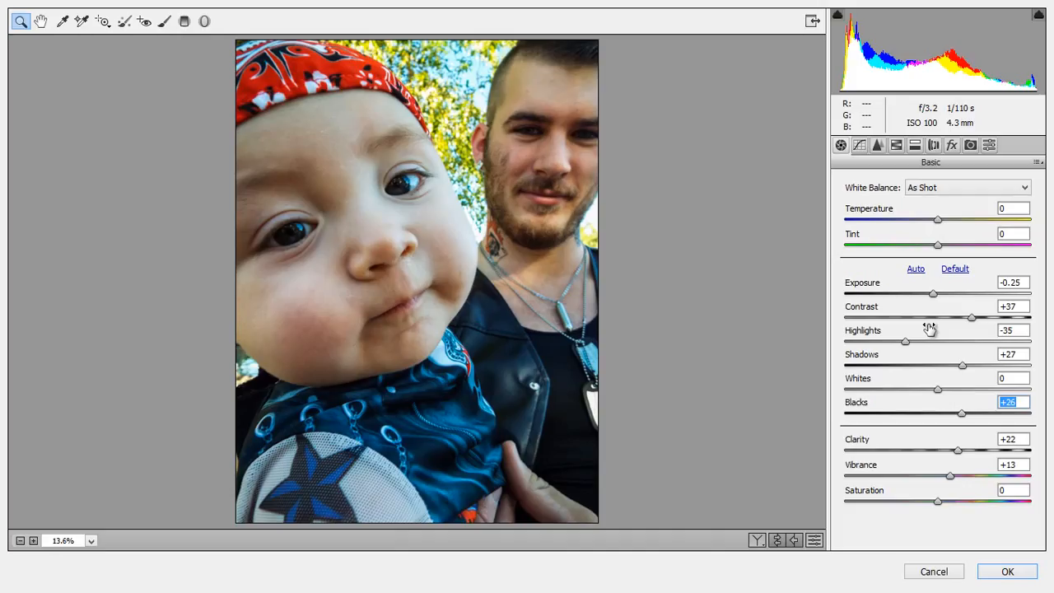
Step: Compare the photo with and without the adjustments in the preview and apply the Camera Raw Filter
{"action": "key", "text": "p"}
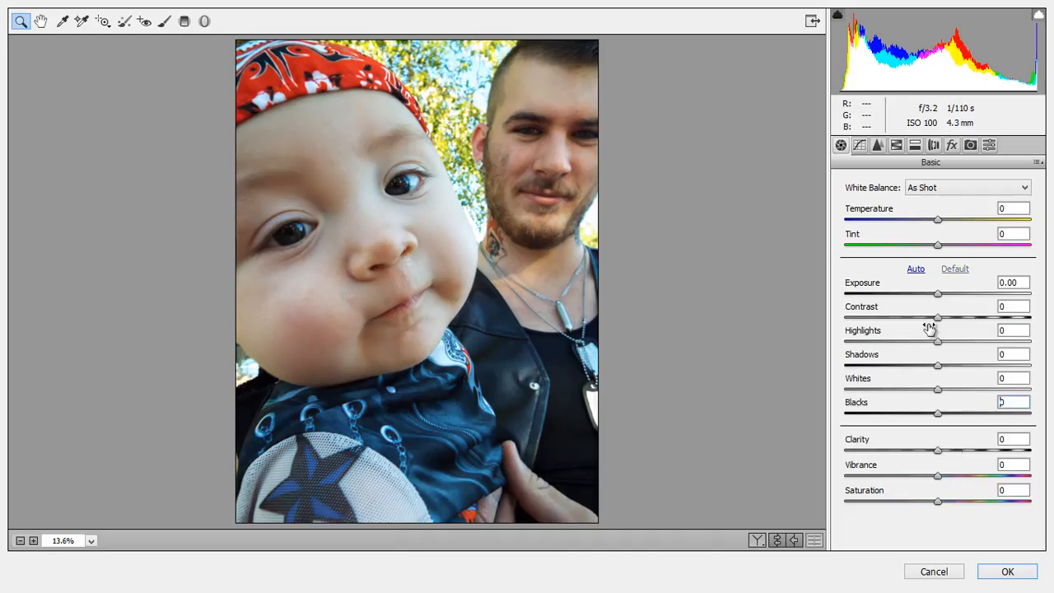
{"action": "key", "text": "p"}
{"action": "key", "text": "p"}
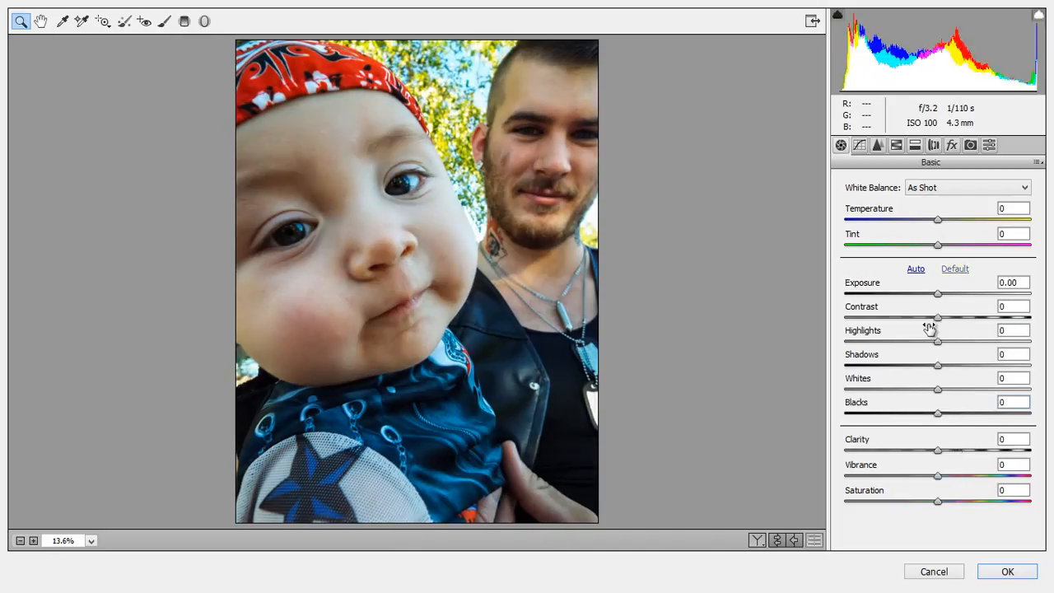
{"action": "key", "text": "p"}
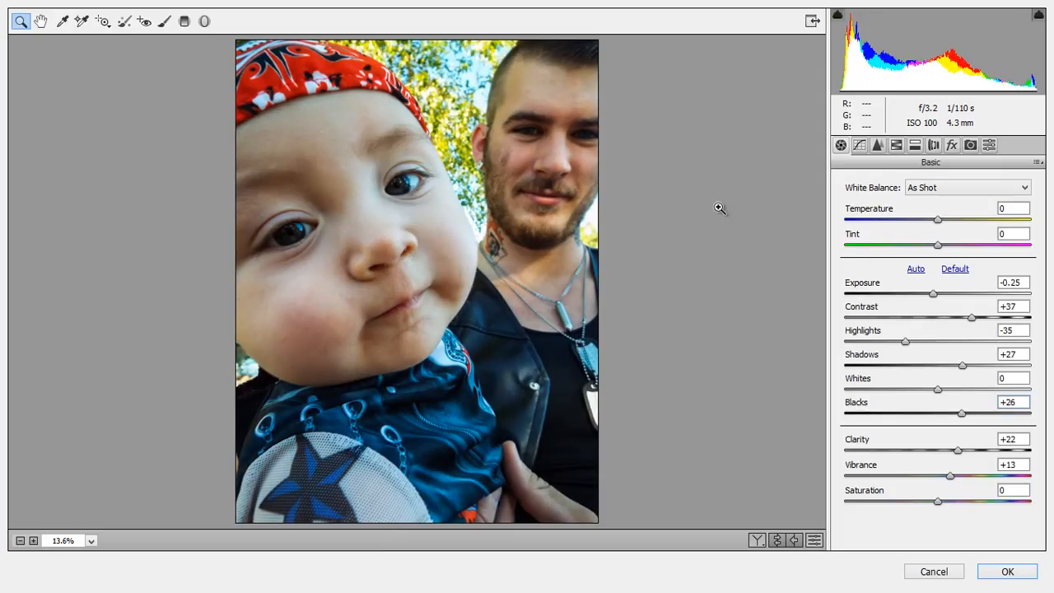
{"action": "key", "text": "p"}
{"action": "key", "text": "p"}
{"action": "left_click", "coordinate": [1012, 572]}
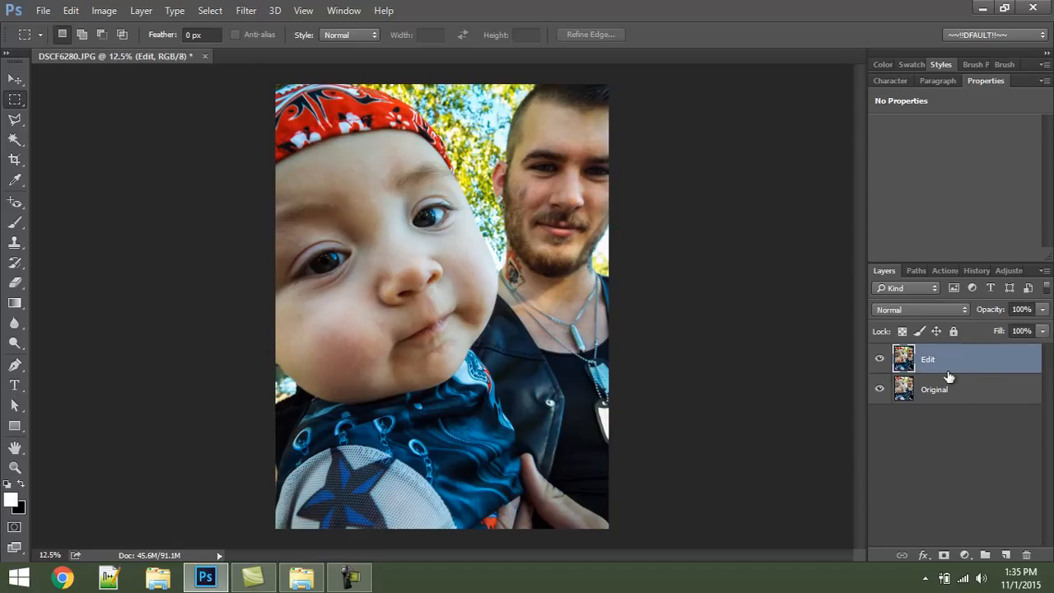
Step: Rename the Edit layer as Base Edit
{"action": "double_click", "coordinate": [924, 359]}
{"action": "type", "text": "Base"}
{"action": "key", "text": "Return"}
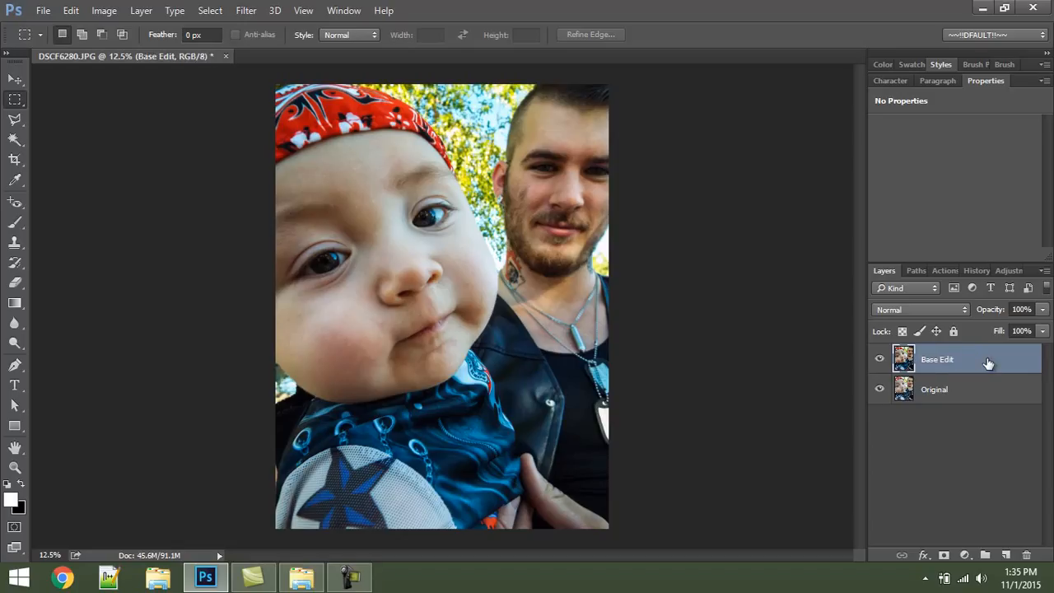
Step: Duplicate the Base Edit layer and name the copy Eyes
{"action": "key", "text": "ctrl+j"}
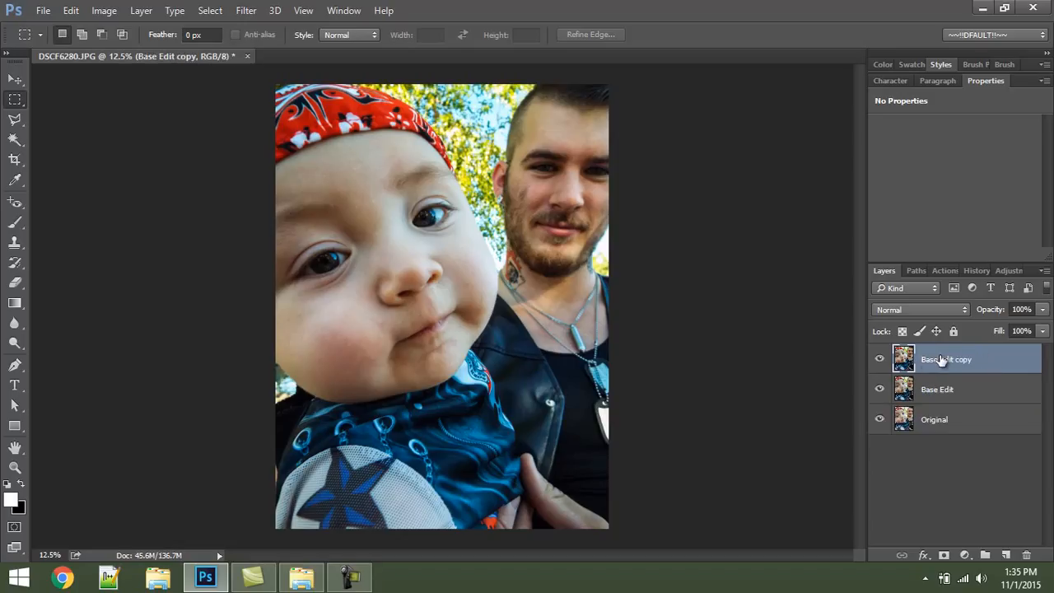
{"action": "double_click", "coordinate": [942, 360]}
{"action": "type", "text": "Eyes"}
{"action": "key", "text": "Return"}
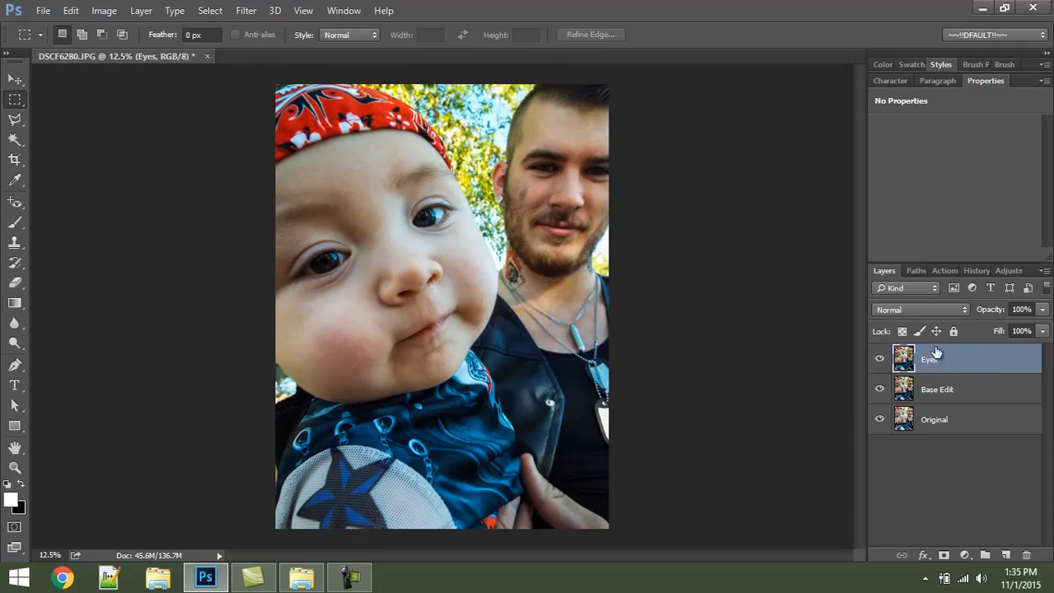
Step: Open the Camera Raw Filter on the Eyes layer, with the Adjustment Brush active at size 4
{"action": "left_click", "coordinate": [246, 10]}
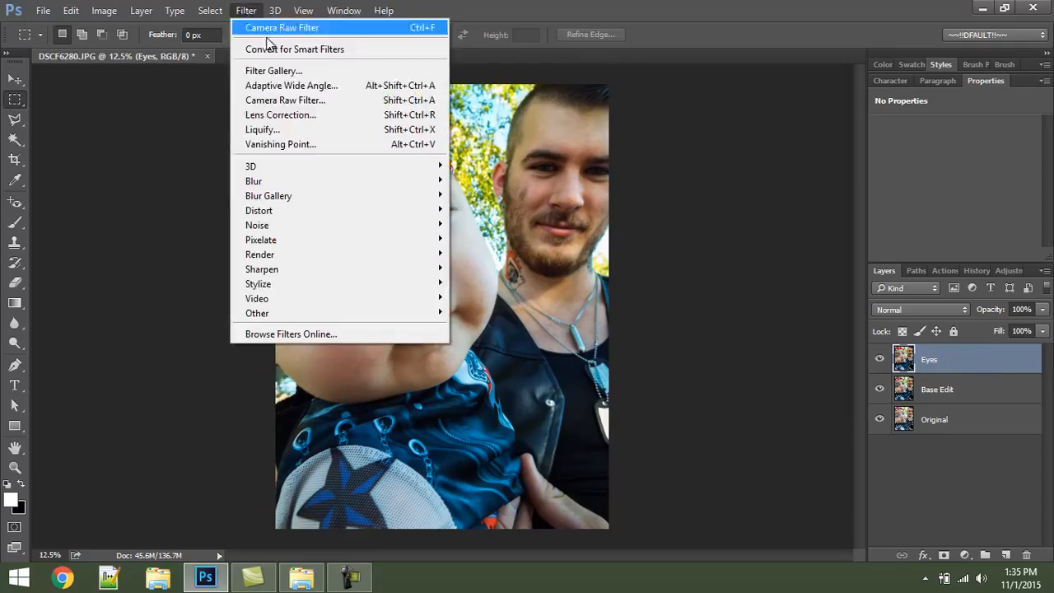
{"action": "left_click", "coordinate": [293, 100]}
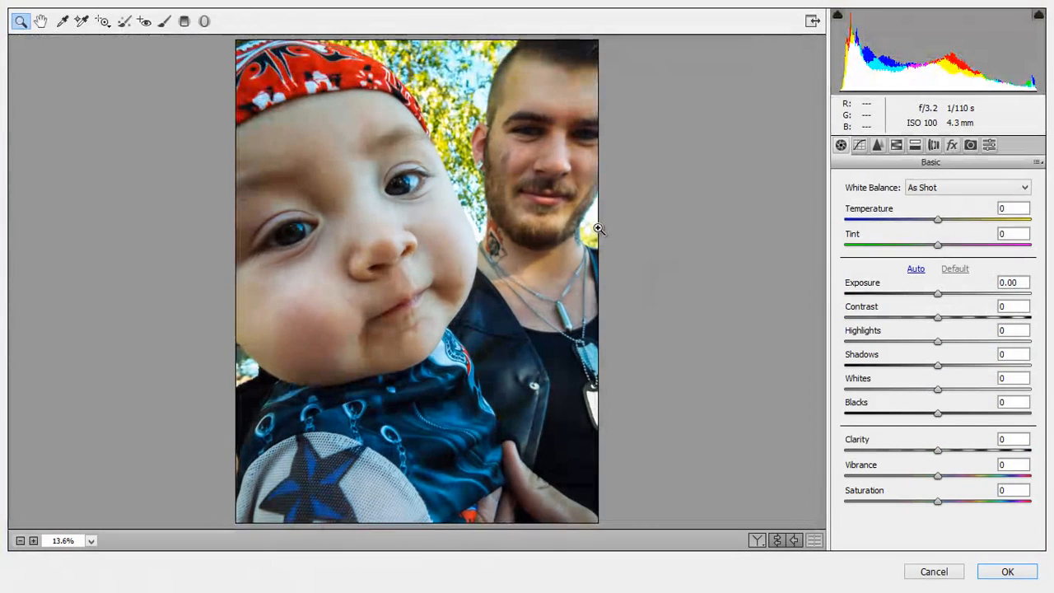
{"action": "left_click", "coordinate": [163, 25]}
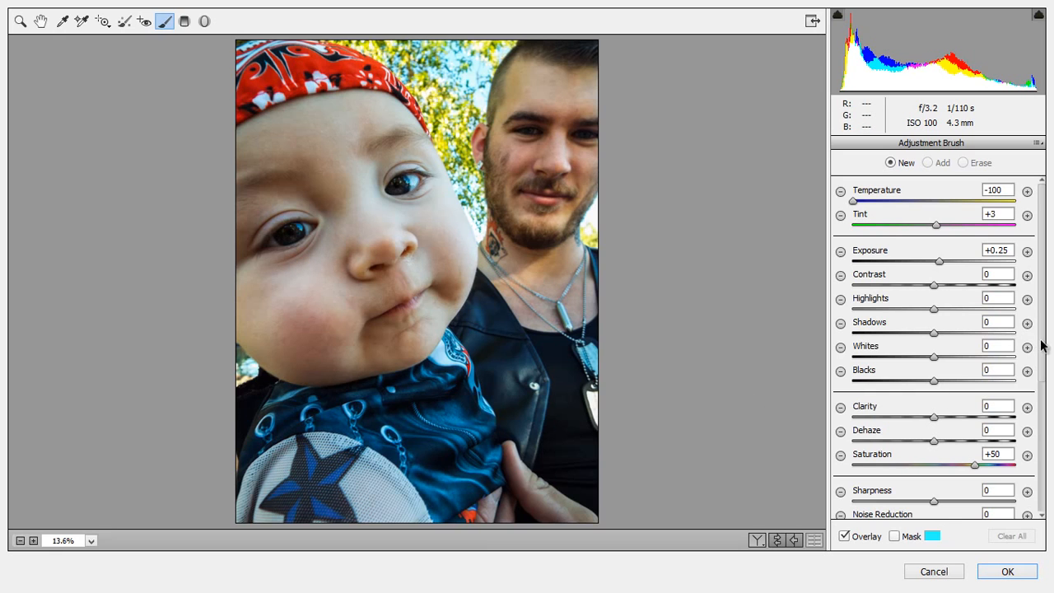
{"action": "mouse_move", "coordinate": [1041, 346]}
{"action": "left_mouse_down"}
{"action": "mouse_move", "coordinate": [1046, 474]}
{"action": "mouse_move", "coordinate": [1048, 449]}
{"action": "left_mouse_up"}
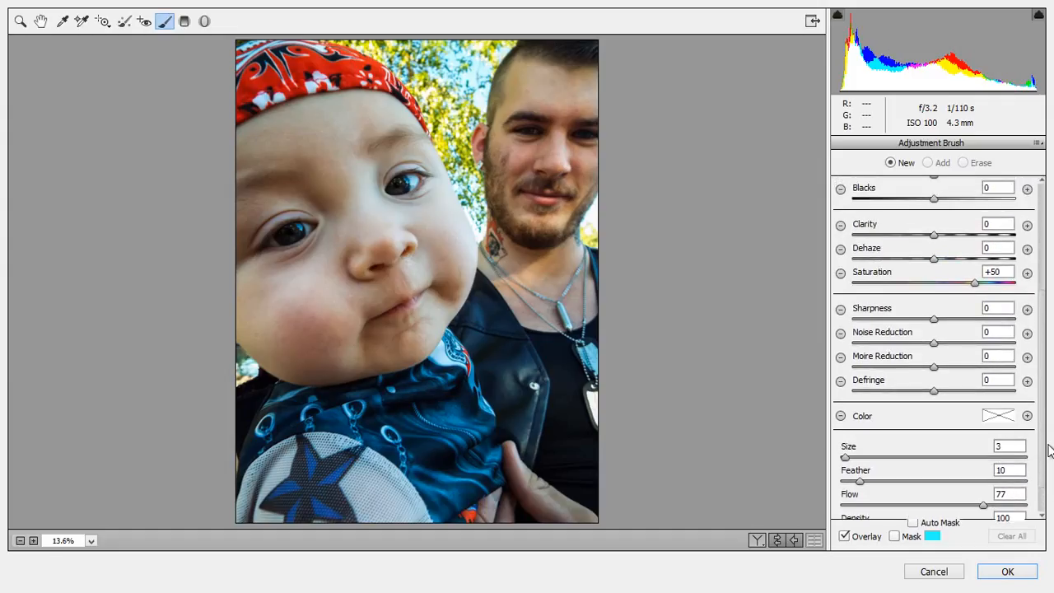
{"action": "left_click_drag", "start_coordinate": [1048, 448], "coordinate": [1049, 447]}
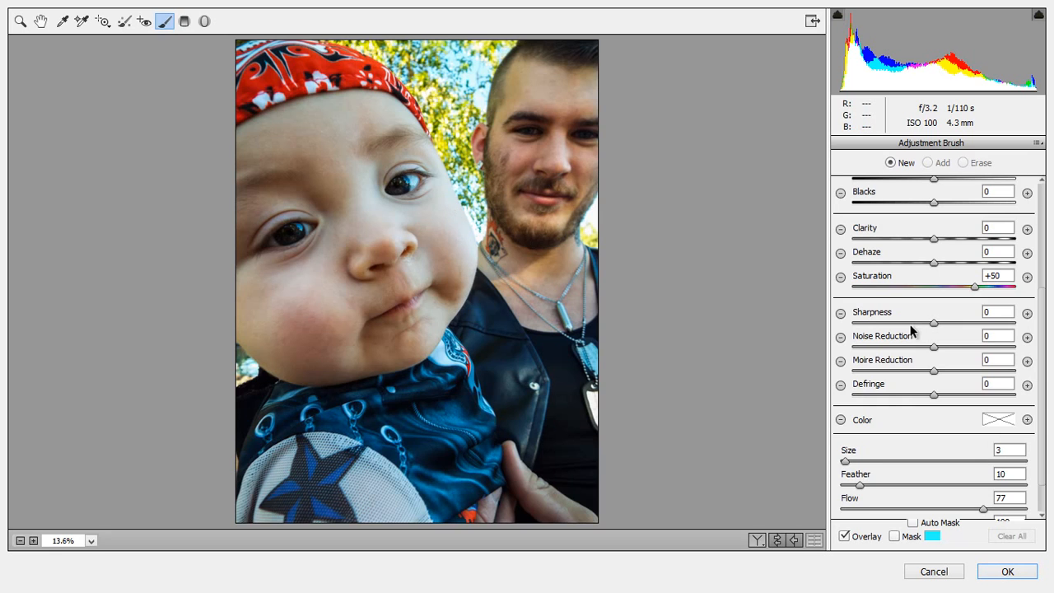
{"action": "scroll", "coordinate": [1044, 445], "scroll_direction": "down", "scroll_amount": 2}
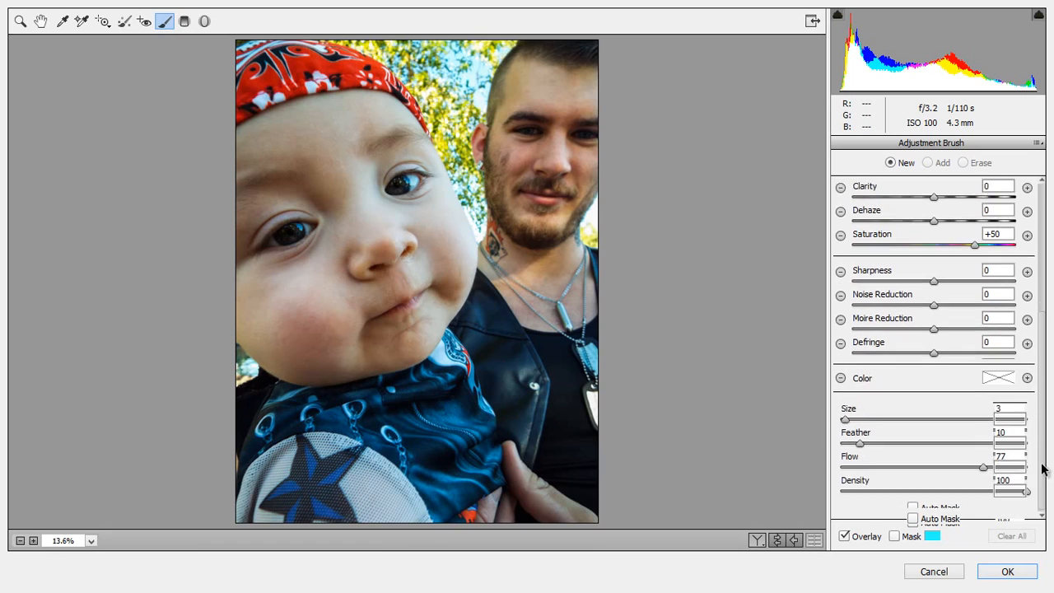
{"action": "left_click_drag", "start_coordinate": [849, 419], "coordinate": [863, 420]}
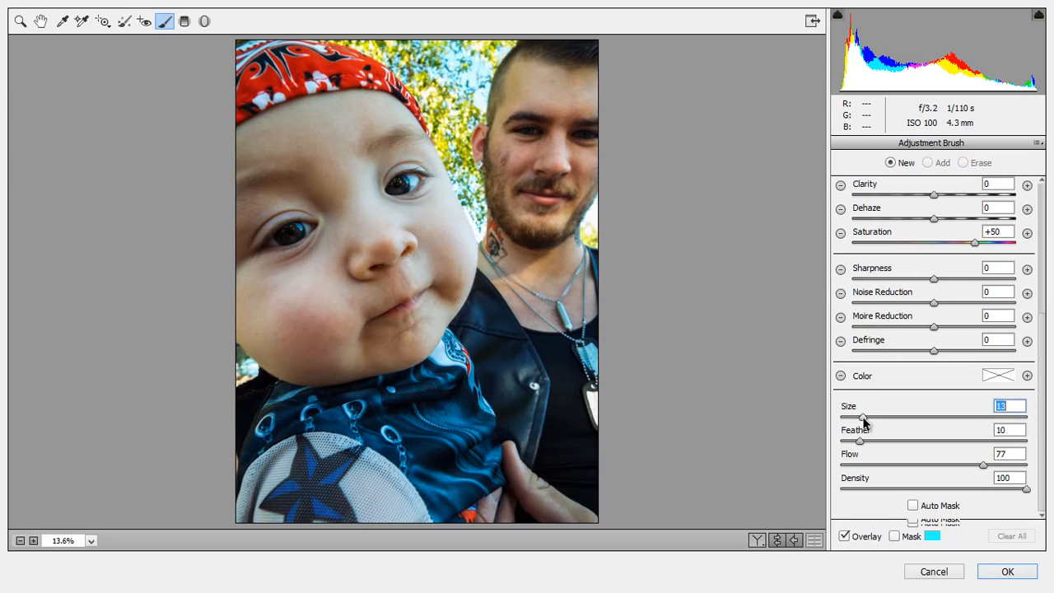
{"action": "left_click", "coordinate": [848, 417]}
Step: Set the Adjustment Brush size to 3 and show the mask for work on the baby's eyes
{"action": "key", "text": "z"}
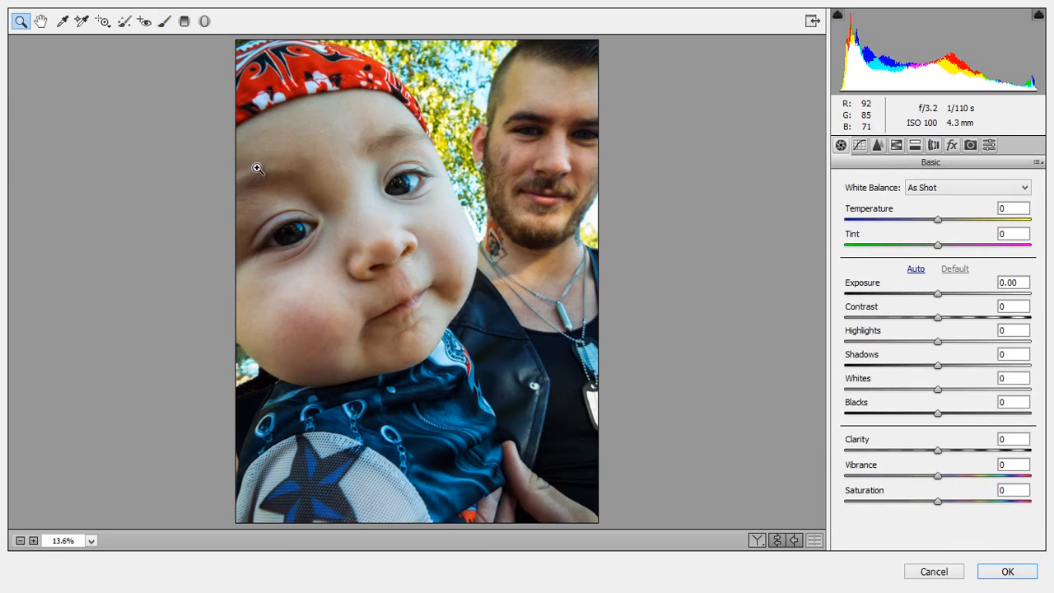
{"action": "left_click_drag", "start_coordinate": [167, 118], "coordinate": [543, 329]}
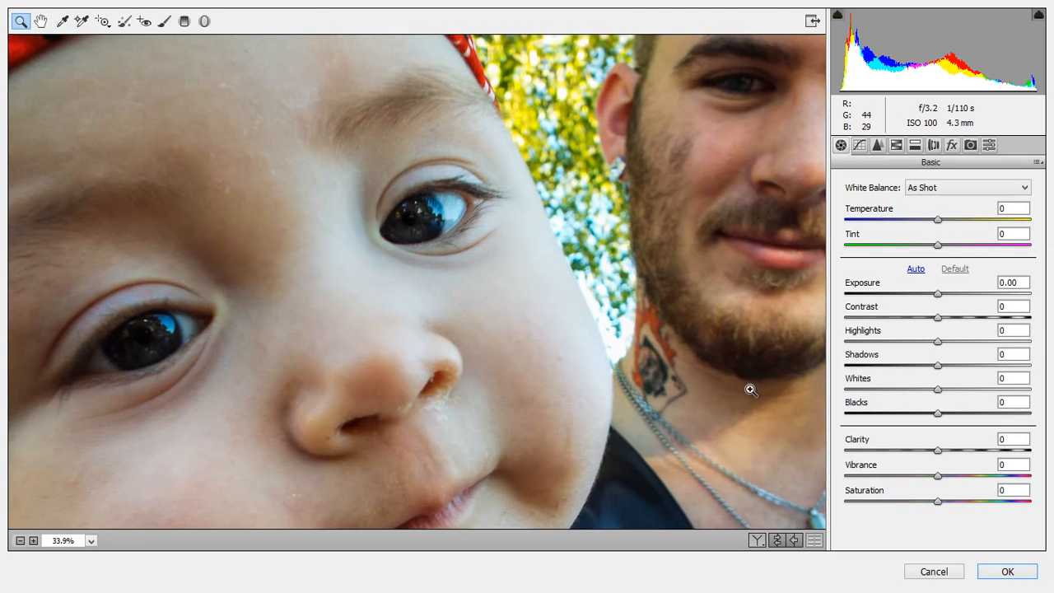
{"action": "left_click_drag", "start_coordinate": [407, 275], "coordinate": [486, 206]}
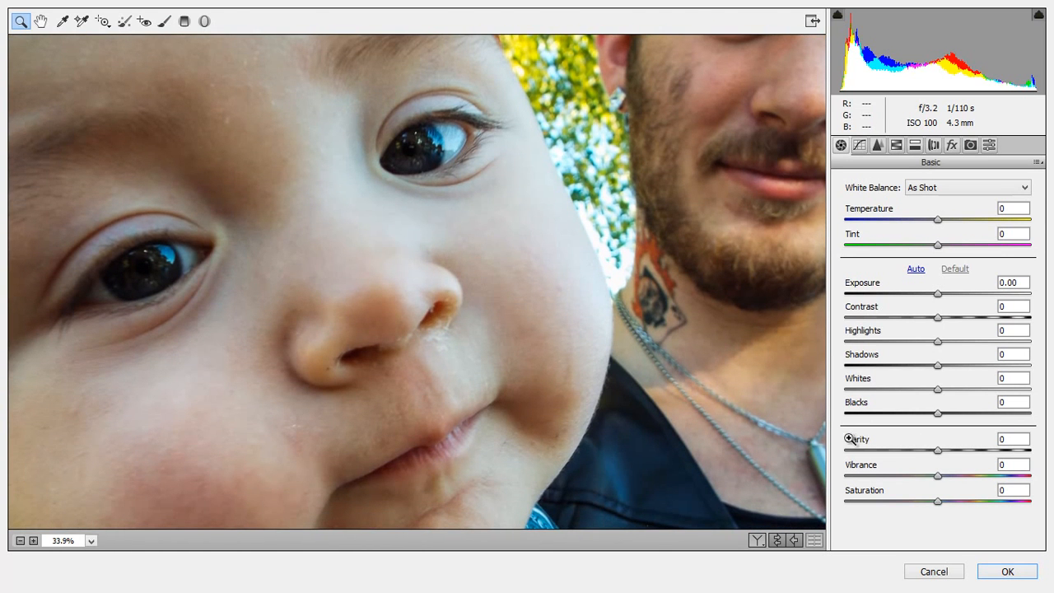
{"action": "left_click", "coordinate": [165, 22]}
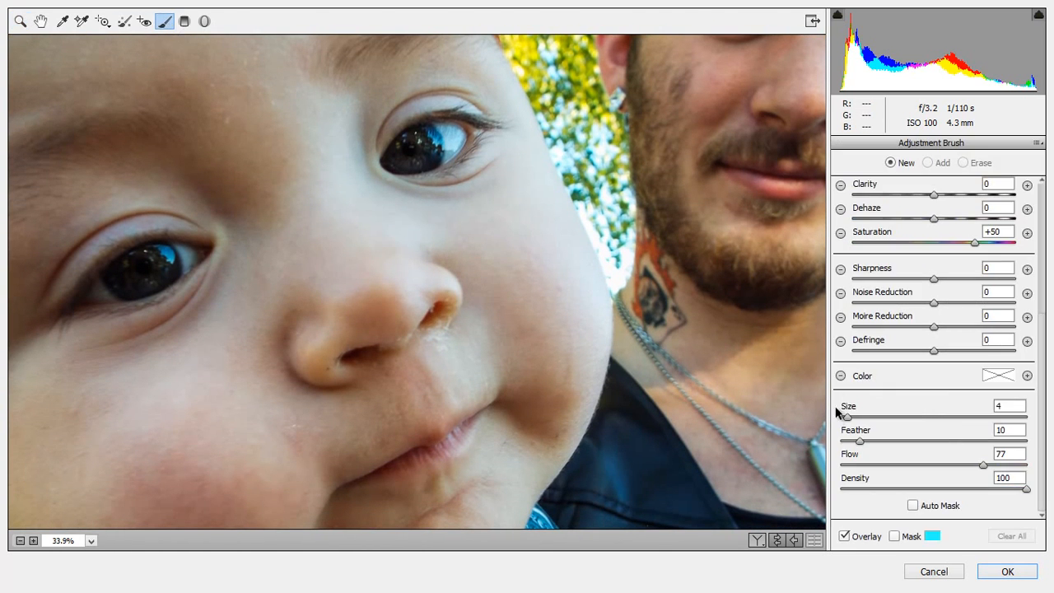
{"action": "left_click_drag", "start_coordinate": [845, 421], "coordinate": [844, 422]}
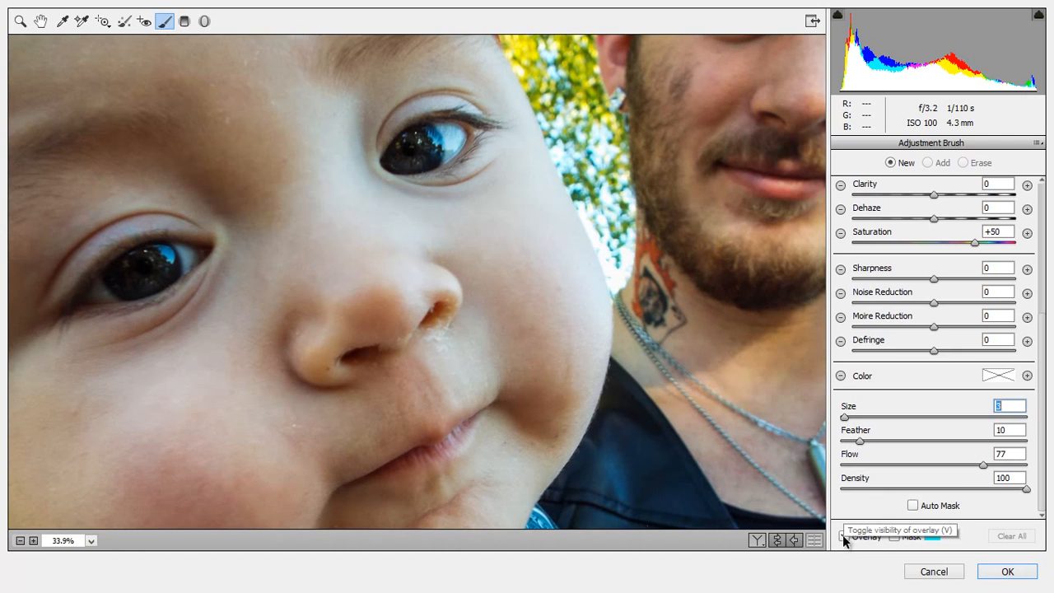
{"action": "left_click", "coordinate": [844, 536]}
{"action": "left_click", "coordinate": [894, 536]}
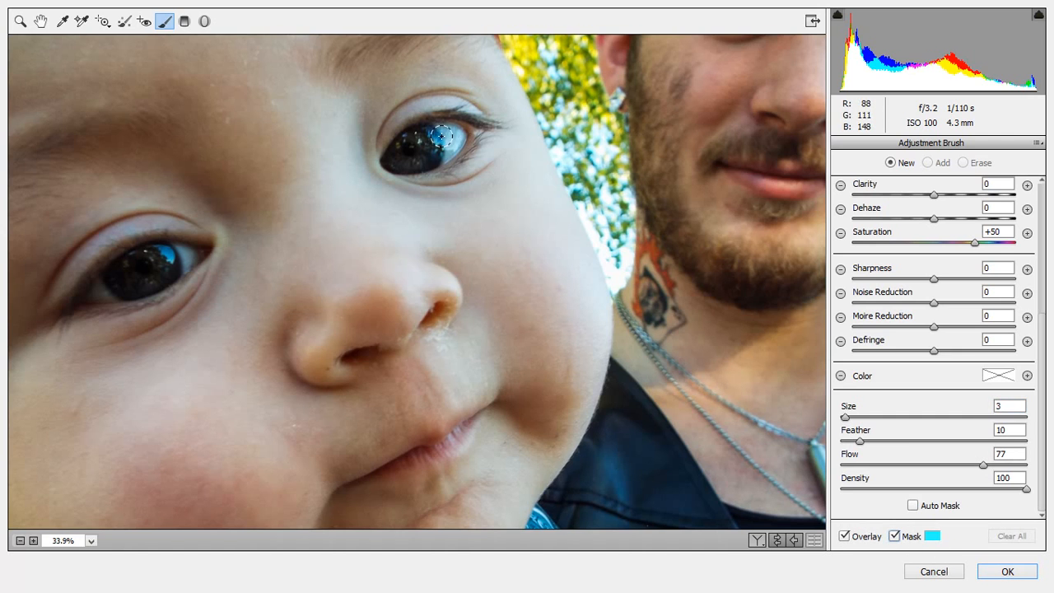
Step: Paint the adjustment mask over the baby's eye nearest the man, filling it out to the eyelid edges
{"action": "mouse_move", "coordinate": [443, 135]}
{"action": "left_mouse_down"}
{"action": "mouse_move", "coordinate": [435, 137]}
{"action": "mouse_move", "coordinate": [453, 123]}
{"action": "mouse_move", "coordinate": [411, 144]}
{"action": "left_mouse_up"}
{"action": "mouse_move", "coordinate": [407, 148]}
{"action": "left_mouse_down"}
{"action": "mouse_move", "coordinate": [452, 122]}
{"action": "mouse_move", "coordinate": [397, 157]}
{"action": "mouse_move", "coordinate": [444, 149]}
{"action": "mouse_move", "coordinate": [411, 160]}
{"action": "mouse_move", "coordinate": [432, 153]}
{"action": "left_mouse_up"}
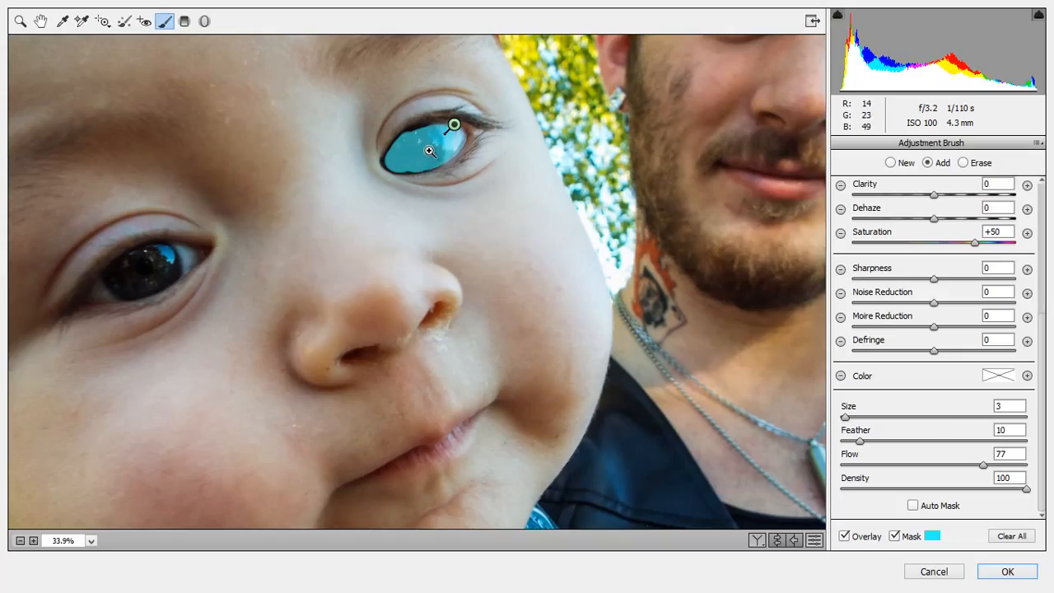
{"action": "left_click", "coordinate": [429, 151]}
{"action": "scroll", "coordinate": [470, 123], "scroll_direction": "up", "scroll_amount": 5}
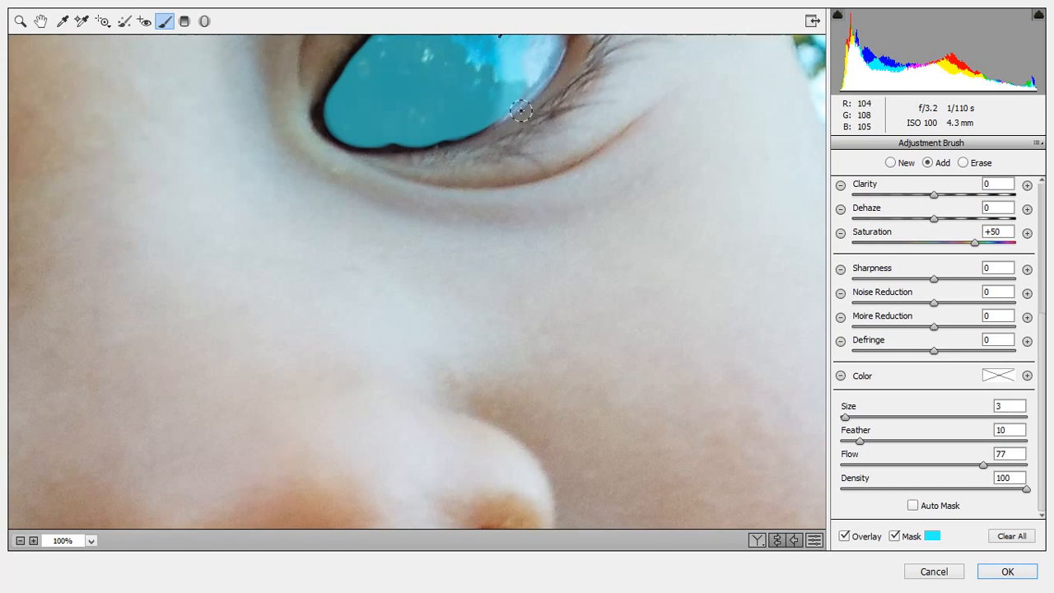
{"action": "mouse_move", "coordinate": [384, 134]}
{"action": "left_mouse_down"}
{"action": "mouse_move", "coordinate": [512, 115]}
{"action": "mouse_move", "coordinate": [556, 147]}
{"action": "mouse_move", "coordinate": [536, 191]}
{"action": "mouse_move", "coordinate": [488, 226]}
{"action": "mouse_move", "coordinate": [518, 213]}
{"action": "mouse_move", "coordinate": [462, 240]}
{"action": "mouse_move", "coordinate": [356, 251]}
{"action": "mouse_move", "coordinate": [329, 236]}
{"action": "mouse_move", "coordinate": [349, 250]}
{"action": "mouse_move", "coordinate": [428, 248]}
{"action": "mouse_move", "coordinate": [384, 247]}
{"action": "left_mouse_up"}
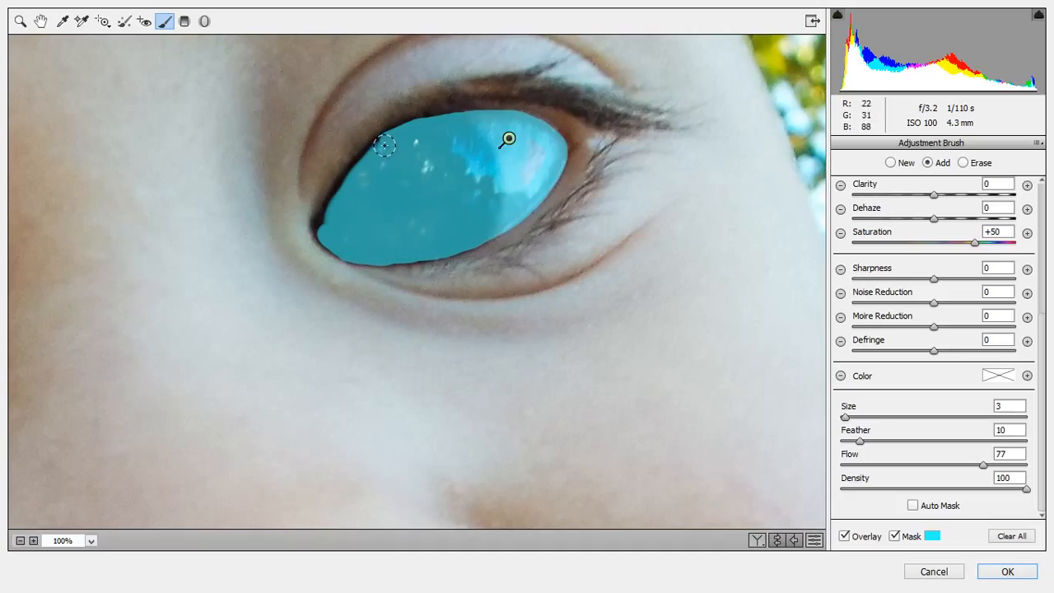
{"action": "mouse_move", "coordinate": [383, 145]}
{"action": "left_mouse_down"}
{"action": "mouse_move", "coordinate": [365, 173]}
{"action": "mouse_move", "coordinate": [378, 153]}
{"action": "mouse_move", "coordinate": [331, 221]}
{"action": "left_mouse_up"}
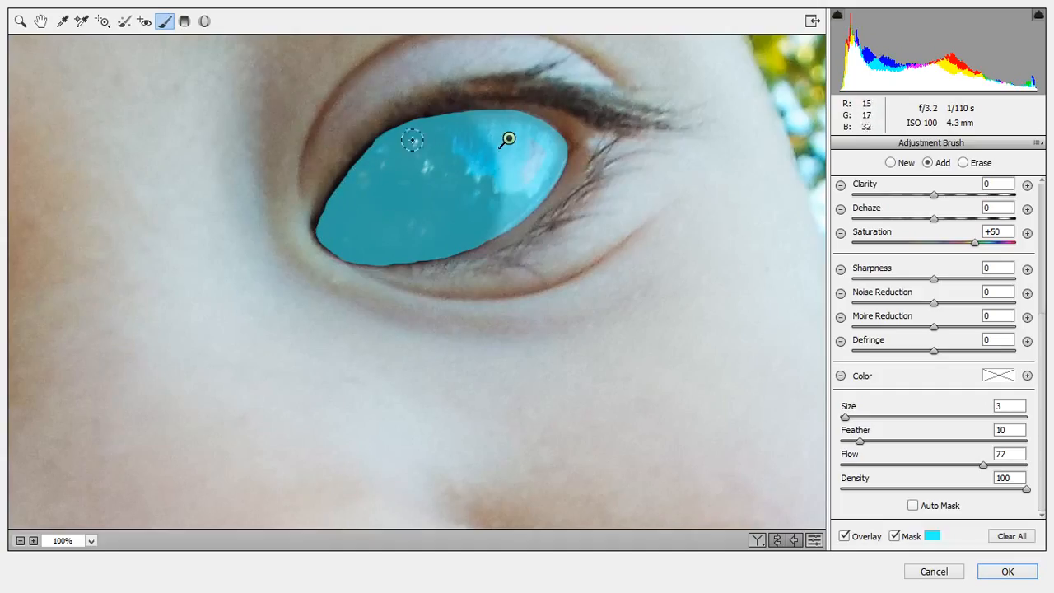
Step: Add the baby's other eye to the mask, outlining it at brush size 3 and filling it at size 7
{"action": "key", "text": "space"}
{"action": "left_click_drag", "start_coordinate": [241, 250], "coordinate": [683, 112]}
{"action": "left_click_drag", "start_coordinate": [170, 262], "coordinate": [582, 129]}
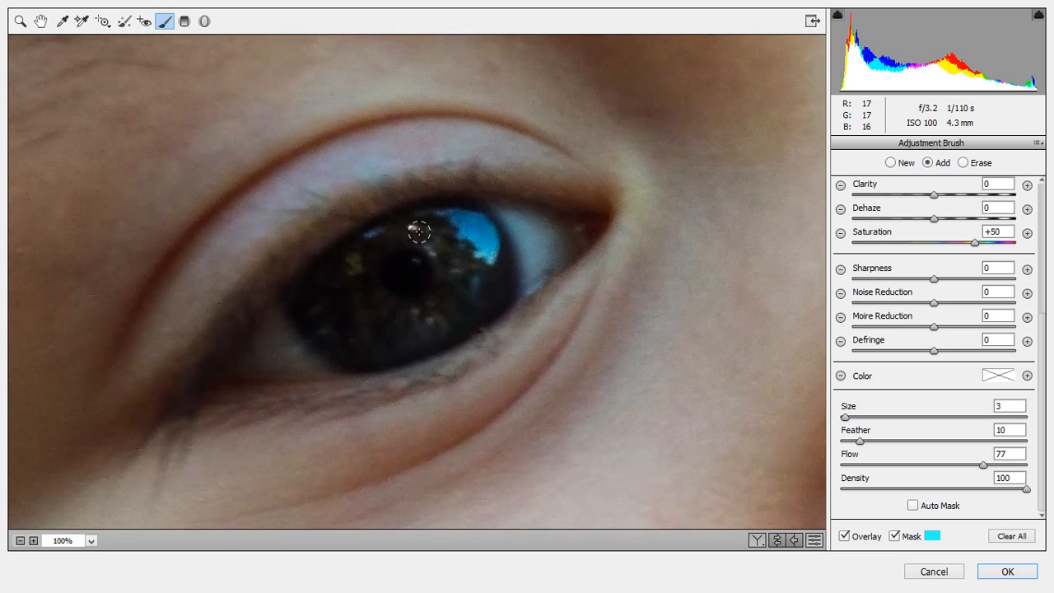
{"action": "mouse_move", "coordinate": [396, 223]}
{"action": "left_mouse_down"}
{"action": "mouse_move", "coordinate": [289, 304]}
{"action": "mouse_move", "coordinate": [406, 266]}
{"action": "mouse_move", "coordinate": [354, 295]}
{"action": "mouse_move", "coordinate": [367, 317]}
{"action": "mouse_move", "coordinate": [574, 235]}
{"action": "mouse_move", "coordinate": [458, 209]}
{"action": "mouse_move", "coordinate": [358, 247]}
{"action": "mouse_move", "coordinate": [415, 217]}
{"action": "mouse_move", "coordinate": [480, 209]}
{"action": "mouse_move", "coordinate": [522, 220]}
{"action": "mouse_move", "coordinate": [557, 261]}
{"action": "mouse_move", "coordinate": [517, 286]}
{"action": "left_mouse_up"}
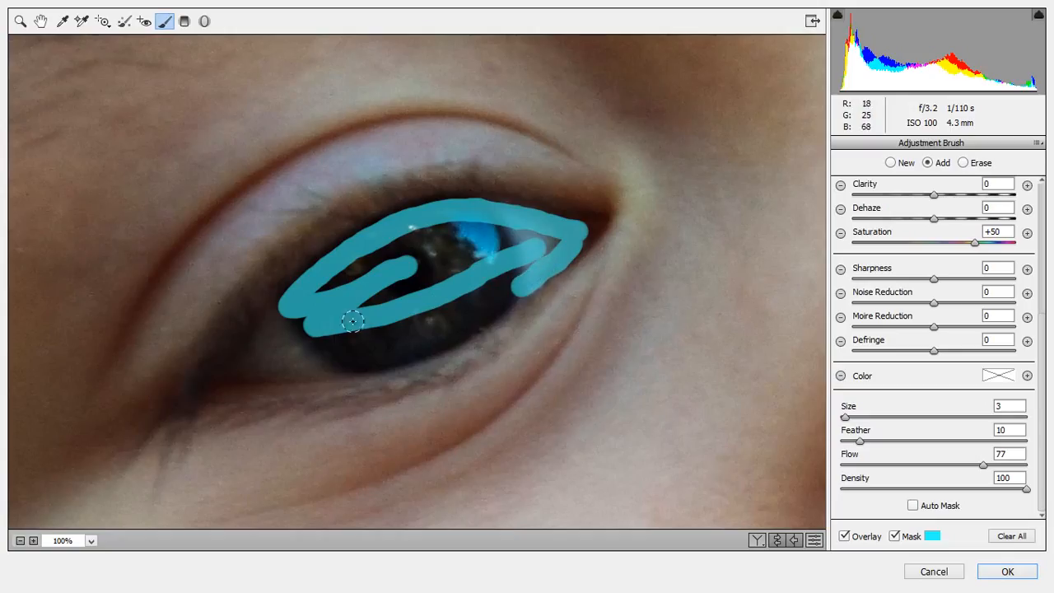
{"action": "mouse_move", "coordinate": [265, 322]}
{"action": "left_mouse_down"}
{"action": "mouse_move", "coordinate": [233, 369]}
{"action": "mouse_move", "coordinate": [319, 372]}
{"action": "mouse_move", "coordinate": [409, 351]}
{"action": "mouse_move", "coordinate": [498, 308]}
{"action": "mouse_move", "coordinate": [556, 243]}
{"action": "mouse_move", "coordinate": [488, 275]}
{"action": "mouse_move", "coordinate": [412, 261]}
{"action": "left_mouse_up"}
{"action": "left_click", "coordinate": [854, 417]}
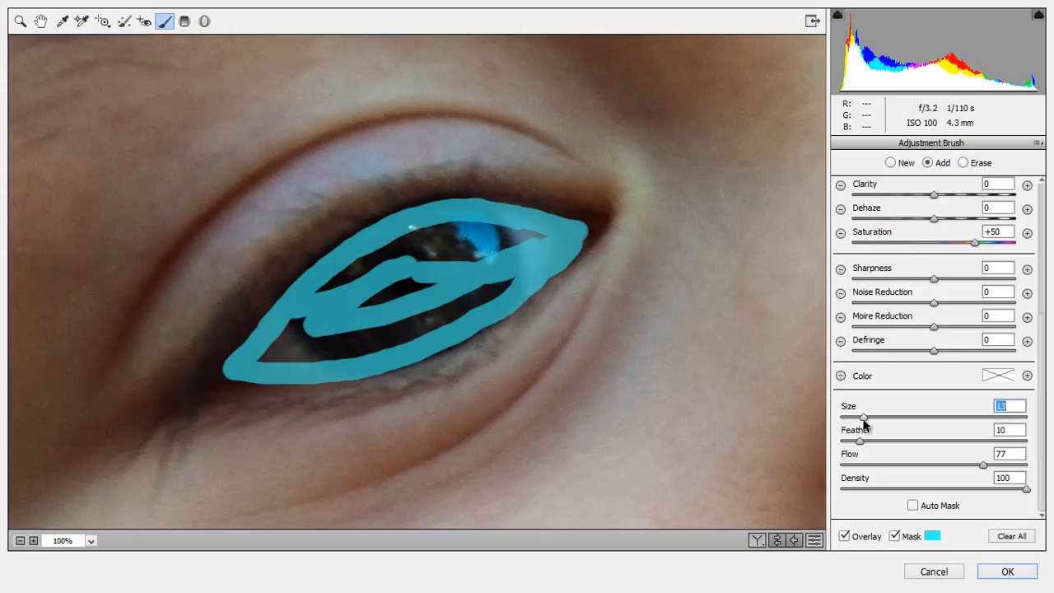
{"action": "mouse_move", "coordinate": [473, 240]}
{"action": "left_mouse_down"}
{"action": "mouse_move", "coordinate": [524, 246]}
{"action": "mouse_move", "coordinate": [436, 251]}
{"action": "mouse_move", "coordinate": [458, 240]}
{"action": "mouse_move", "coordinate": [413, 254]}
{"action": "mouse_move", "coordinate": [296, 339]}
{"action": "mouse_move", "coordinate": [374, 321]}
{"action": "mouse_move", "coordinate": [487, 270]}
{"action": "mouse_move", "coordinate": [350, 336]}
{"action": "mouse_move", "coordinate": [509, 268]}
{"action": "mouse_move", "coordinate": [283, 351]}
{"action": "left_mouse_up"}
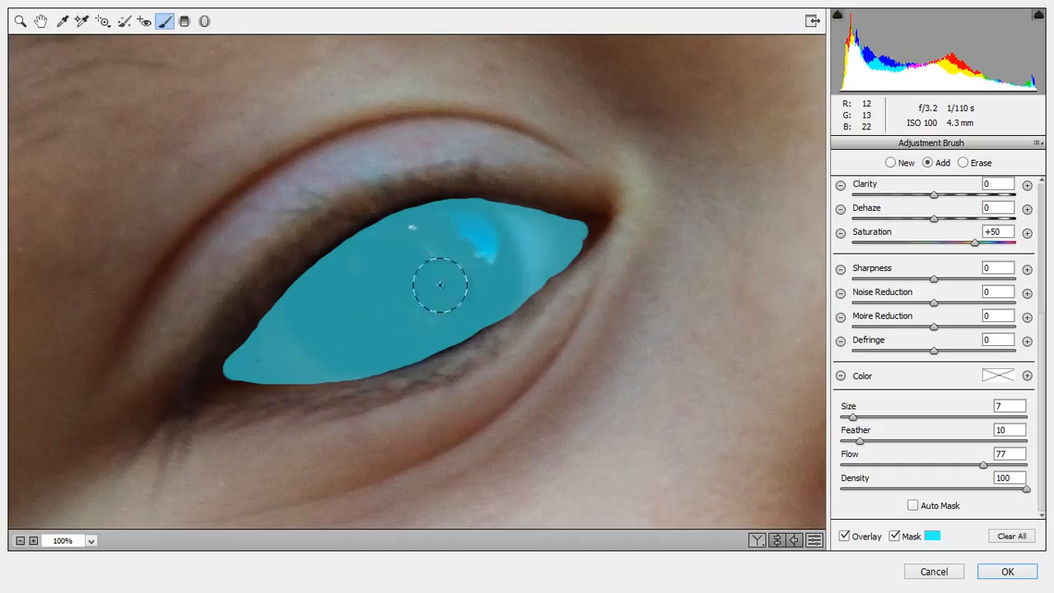
Step: Hide the mask and the overlay, and reset the local correction settings of the eye adjustment
{"action": "key", "text": "ctrl+0"}
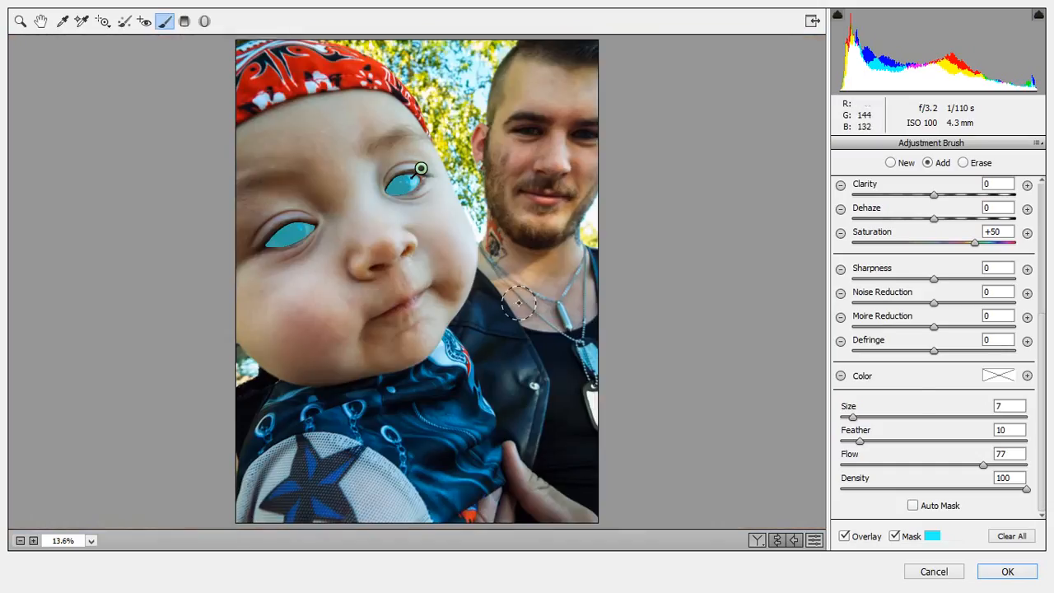
{"action": "left_click", "coordinate": [893, 536]}
{"action": "left_click", "coordinate": [843, 535]}
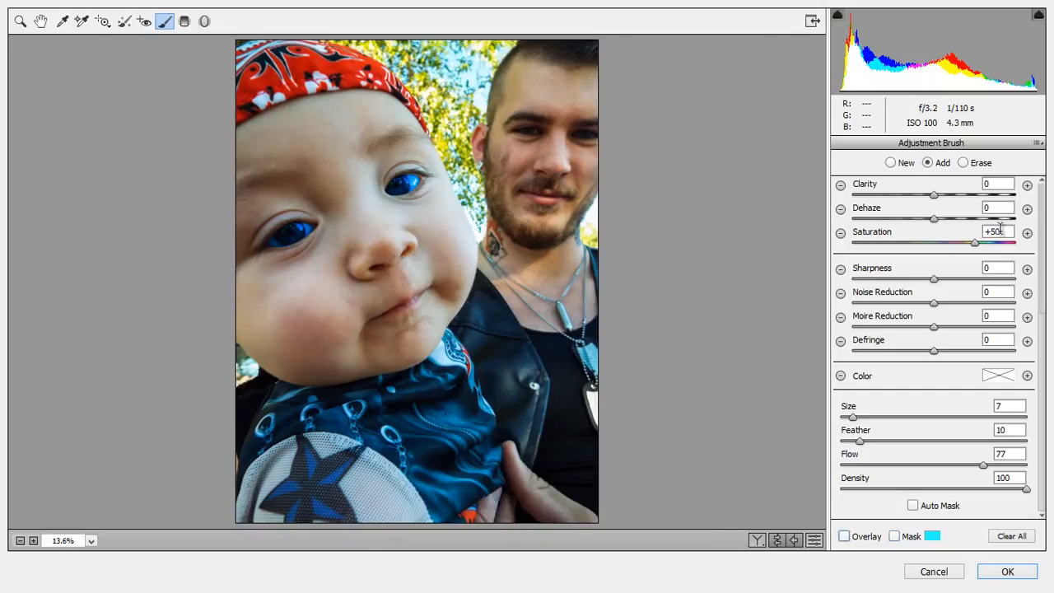
{"action": "left_click", "coordinate": [1036, 143]}
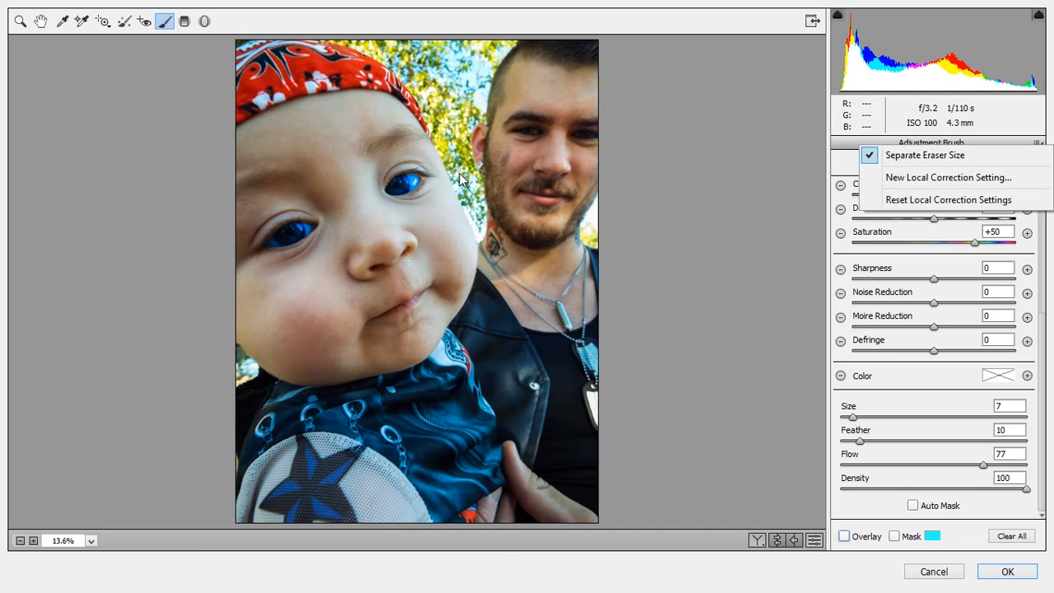
{"action": "left_click", "coordinate": [964, 200]}
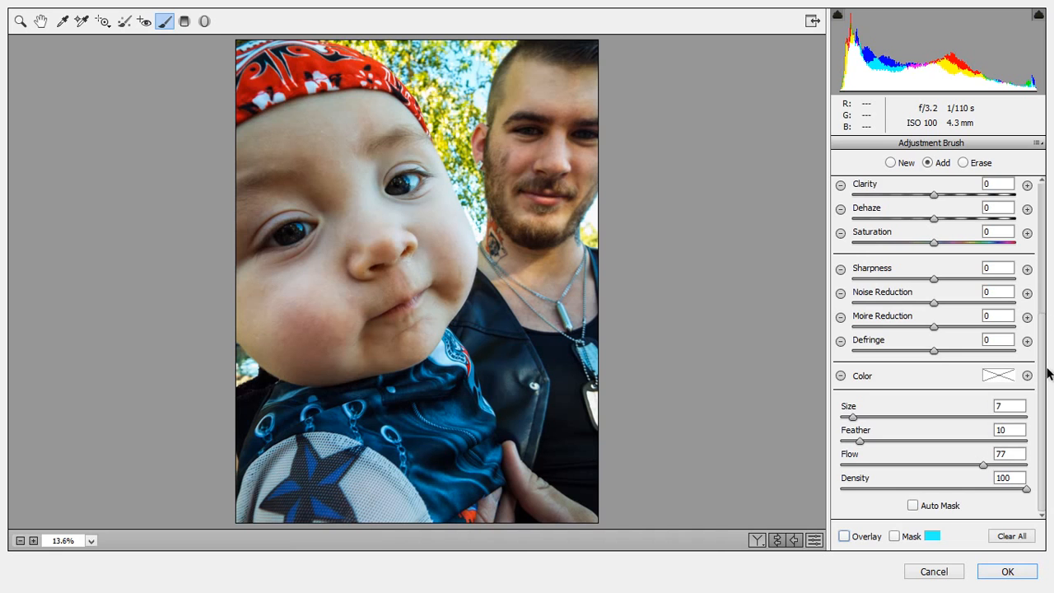
Step: Set the eye adjustment's Clarity to +44 and Saturation to +48
{"action": "mouse_move", "coordinate": [1047, 374]}
{"action": "left_mouse_down"}
{"action": "mouse_move", "coordinate": [1047, 243]}
{"action": "mouse_move", "coordinate": [1047, 265]}
{"action": "left_mouse_up"}
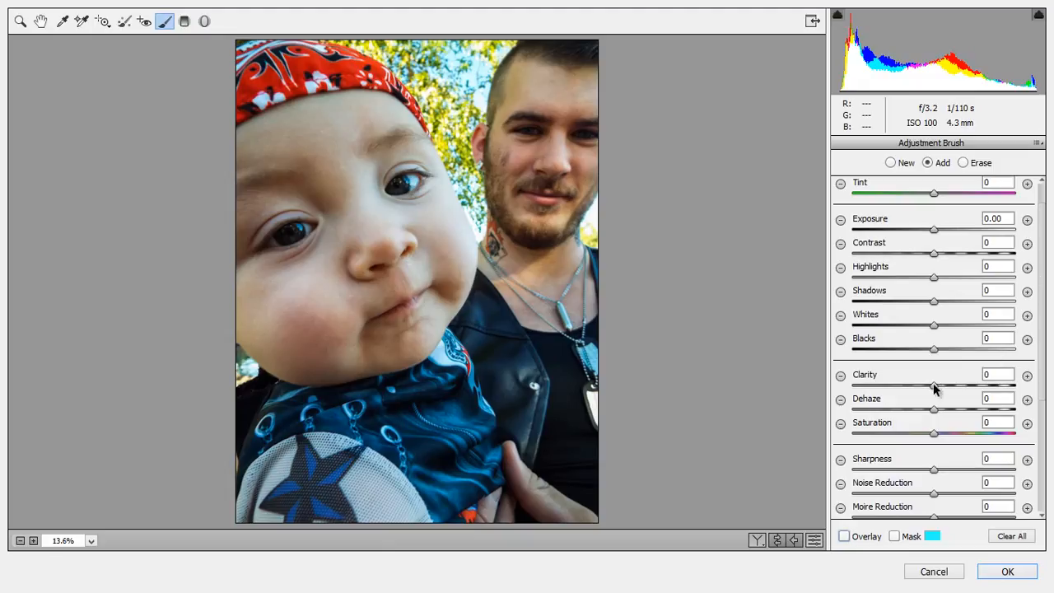
{"action": "left_click_drag", "start_coordinate": [936, 390], "coordinate": [958, 390]}
{"action": "type", "text": "0"}
{"action": "key", "text": "Return"}
{"action": "left_click_drag", "start_coordinate": [935, 390], "coordinate": [969, 389]}
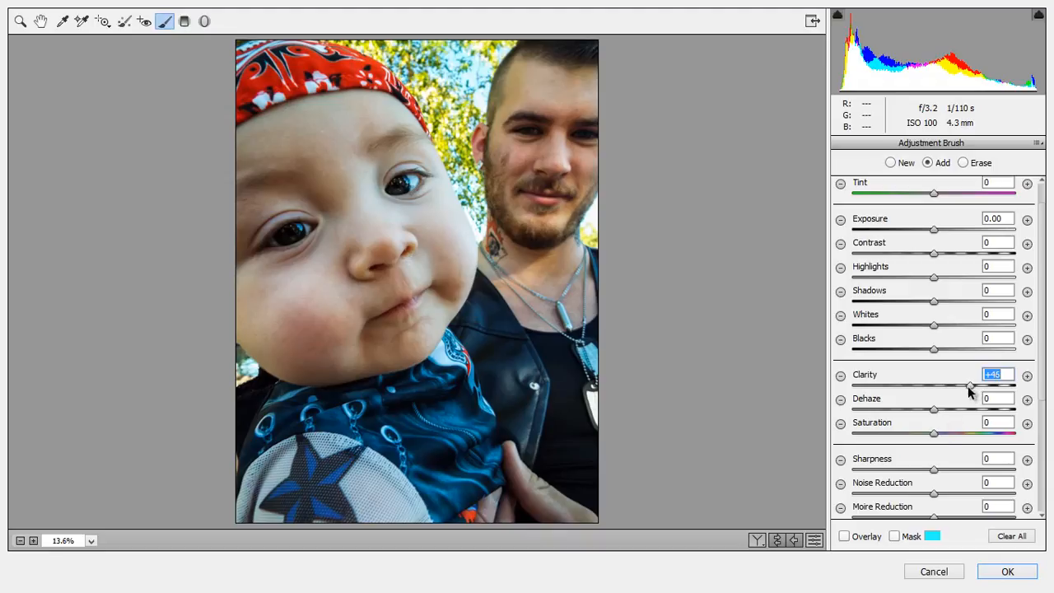
{"action": "left_click_drag", "start_coordinate": [969, 392], "coordinate": [967, 392]}
{"action": "left_click_drag", "start_coordinate": [938, 438], "coordinate": [974, 440]}
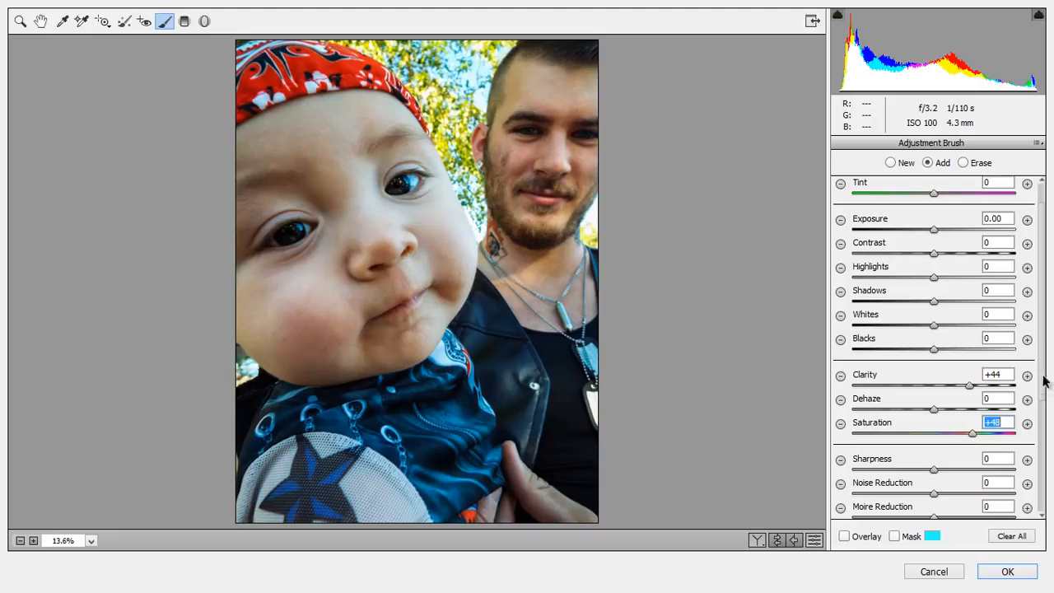
Step: Tune the baby's eye tones with Highlights at -9, Whites at -61, Blacks at +5 and Exposure at +0.55
{"action": "scroll", "coordinate": [1042, 338], "scroll_direction": "up", "scroll_amount": 1}
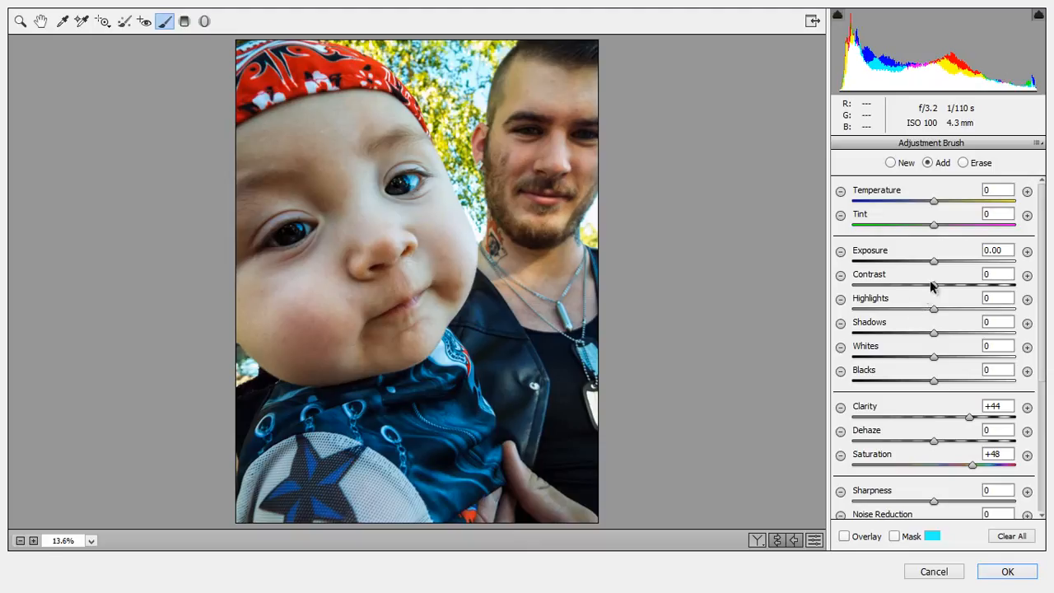
{"action": "left_click_drag", "start_coordinate": [933, 357], "coordinate": [964, 370]}
{"action": "left_click_drag", "start_coordinate": [933, 360], "coordinate": [963, 366]}
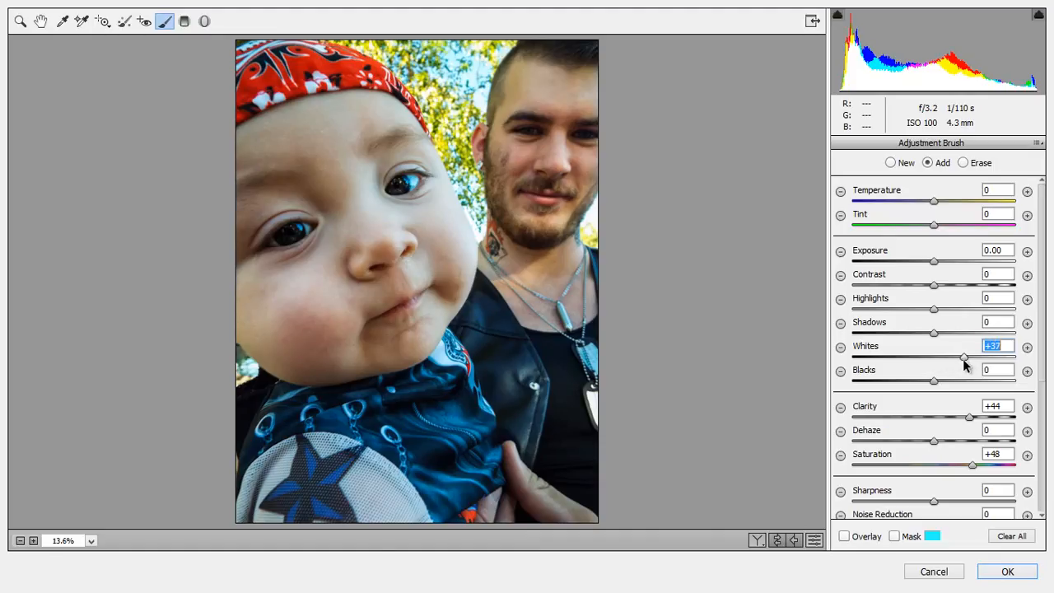
{"action": "mouse_move", "coordinate": [933, 310]}
{"action": "left_mouse_down"}
{"action": "mouse_move", "coordinate": [889, 311]}
{"action": "mouse_move", "coordinate": [957, 311]}
{"action": "mouse_move", "coordinate": [926, 310]}
{"action": "left_mouse_up"}
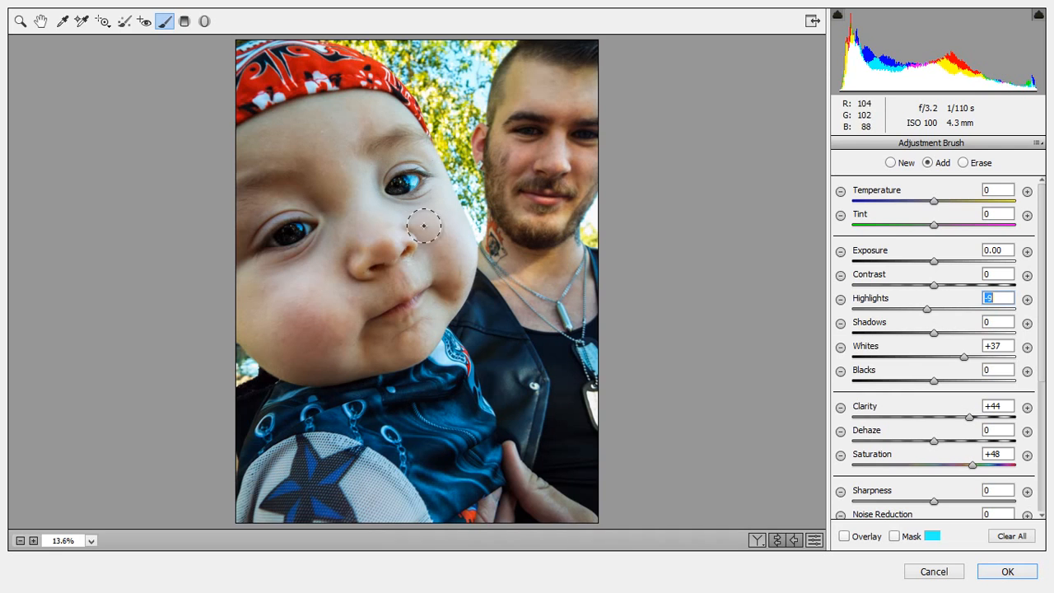
{"action": "left_click", "coordinate": [958, 359]}
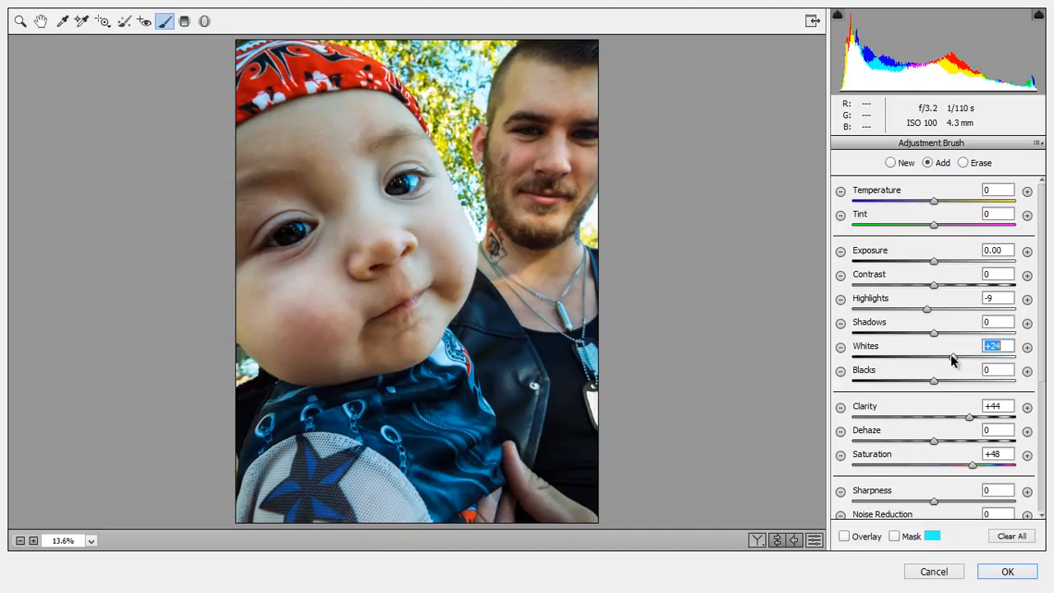
{"action": "left_click_drag", "start_coordinate": [951, 360], "coordinate": [873, 354]}
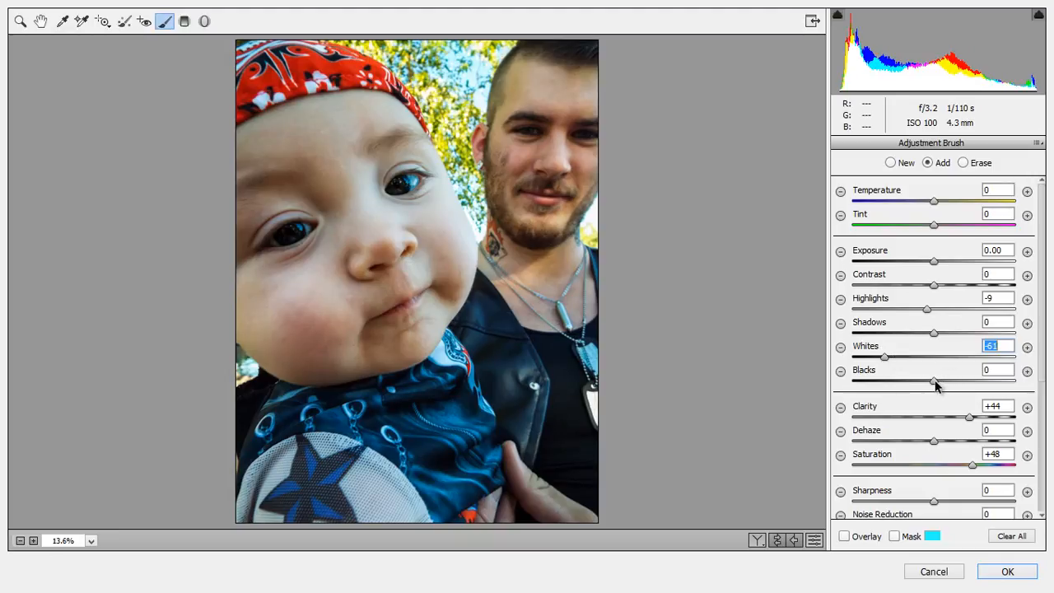
{"action": "mouse_move", "coordinate": [935, 385]}
{"action": "left_mouse_down"}
{"action": "mouse_move", "coordinate": [950, 384]}
{"action": "mouse_move", "coordinate": [937, 386]}
{"action": "left_mouse_up"}
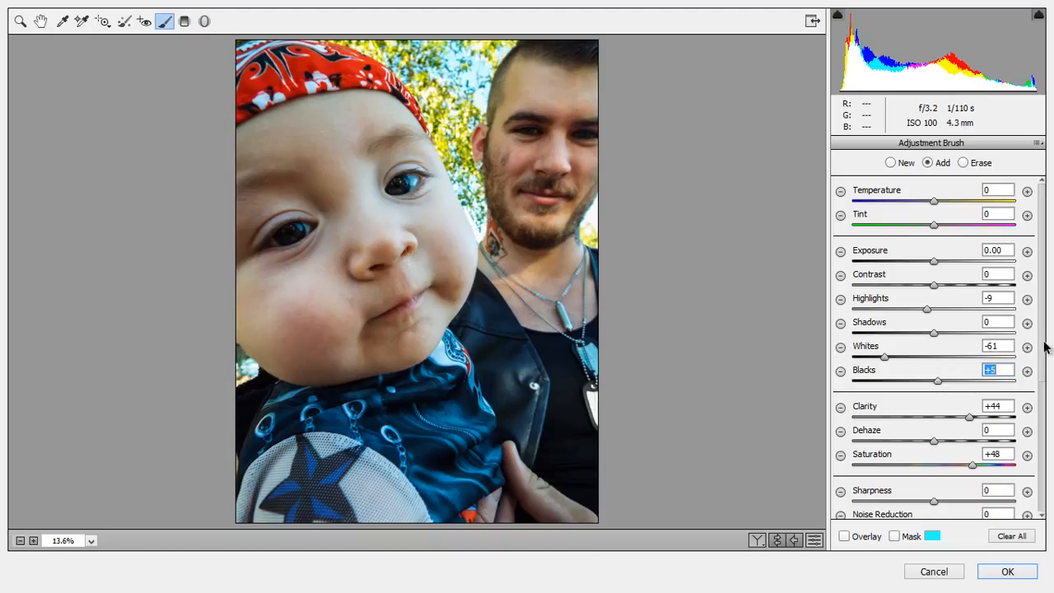
{"action": "mouse_move", "coordinate": [933, 262]}
{"action": "left_mouse_down"}
{"action": "mouse_move", "coordinate": [915, 263]}
{"action": "mouse_move", "coordinate": [945, 266]}
{"action": "left_mouse_up"}
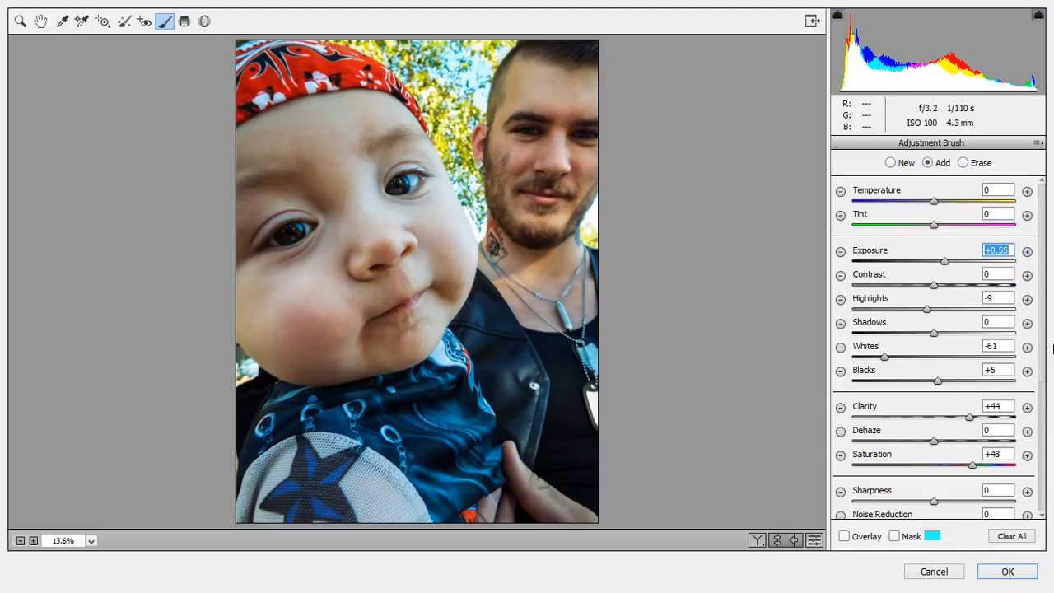
{"action": "key", "text": "Return"}
Step: Ready the Adjustment Brush for a new adjustment on the man's eyes, with the brush size set to 3
{"action": "scroll", "coordinate": [1043, 371], "scroll_direction": "down", "scroll_amount": 5}
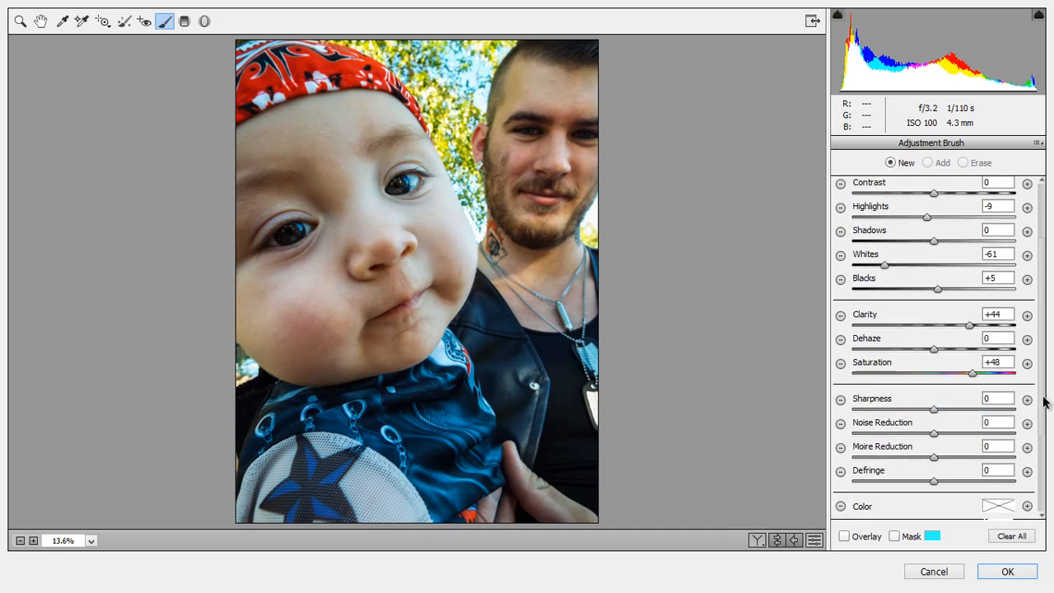
{"action": "scroll", "coordinate": [1044, 434], "scroll_direction": "up", "scroll_amount": 6}
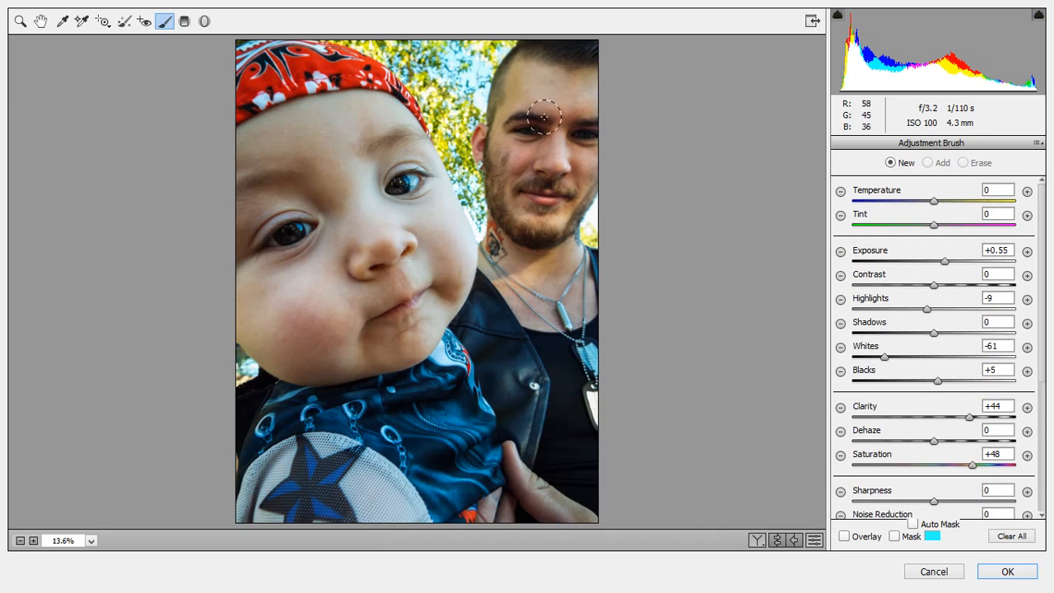
{"action": "key", "text": "z"}
{"action": "left_click_drag", "start_coordinate": [469, 85], "coordinate": [638, 174]}
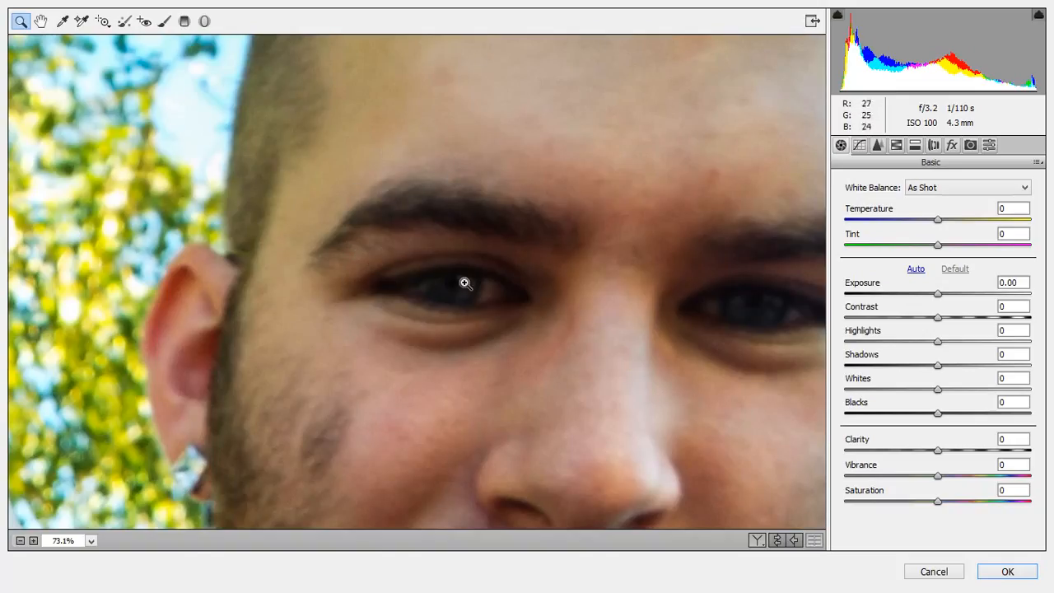
{"action": "key", "text": "b"}
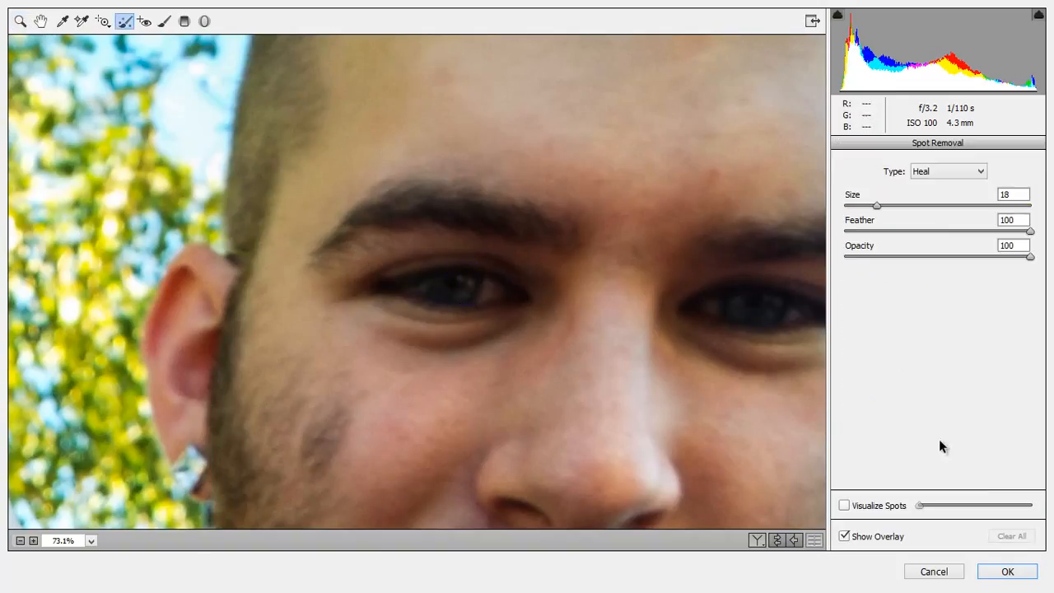
{"action": "left_click", "coordinate": [165, 21]}
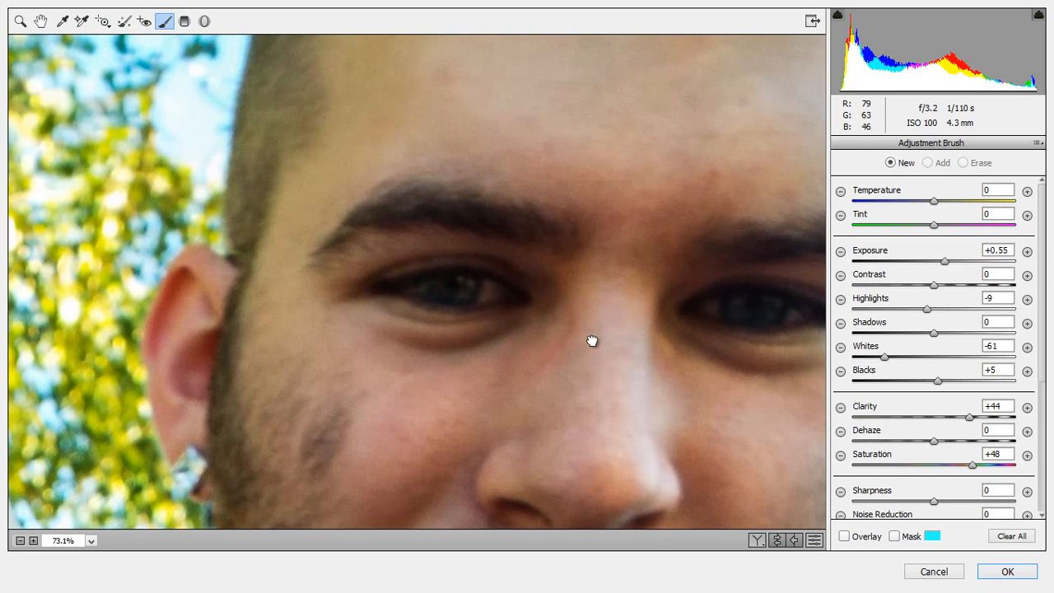
{"action": "left_click_drag", "start_coordinate": [591, 340], "coordinate": [576, 278]}
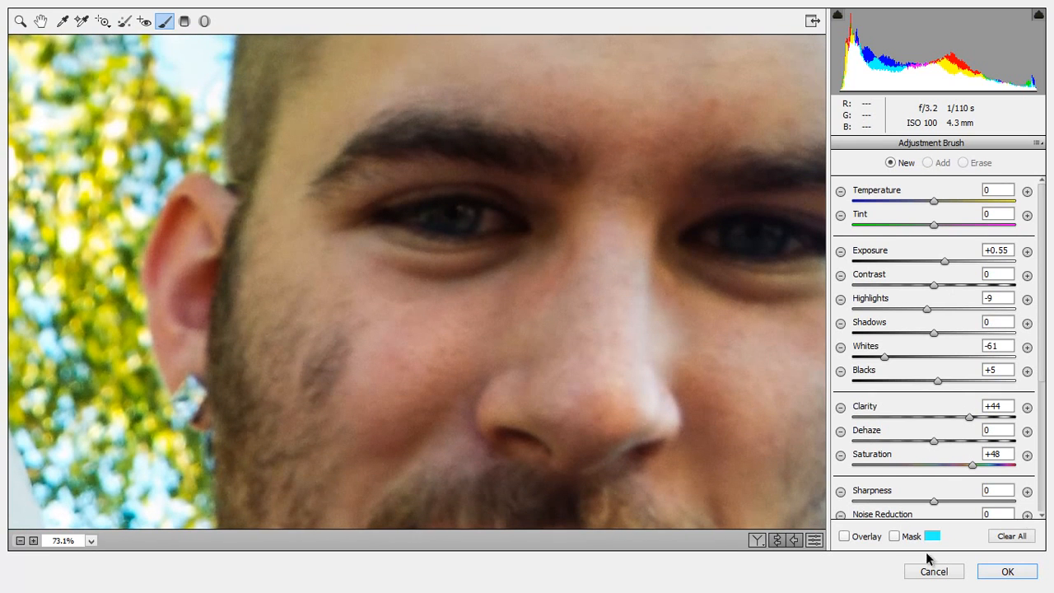
{"action": "scroll", "coordinate": [1046, 278], "scroll_direction": "down", "scroll_amount": 5}
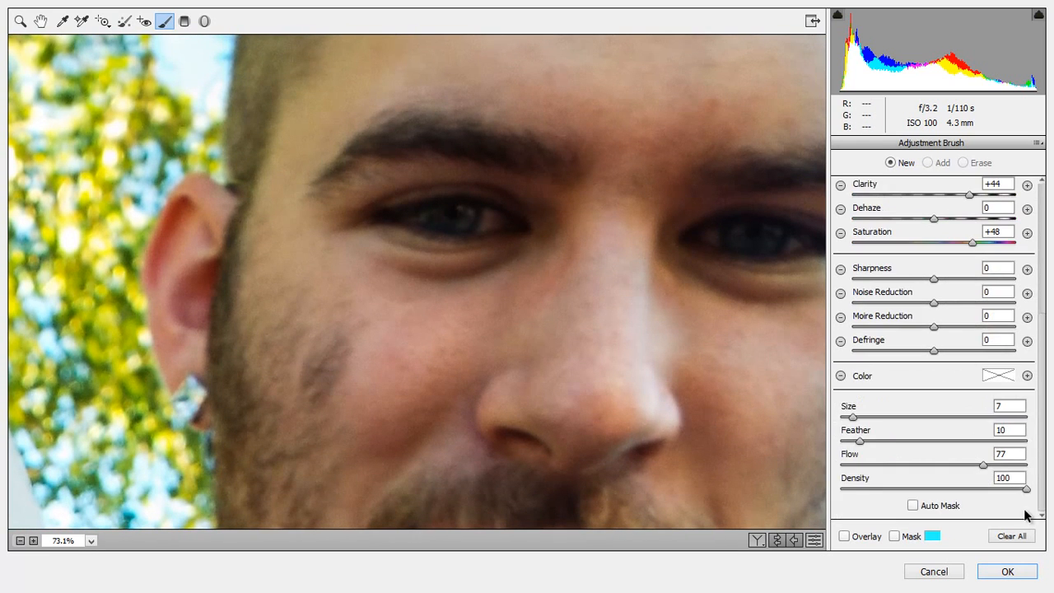
{"action": "left_click_drag", "start_coordinate": [856, 417], "coordinate": [842, 418]}
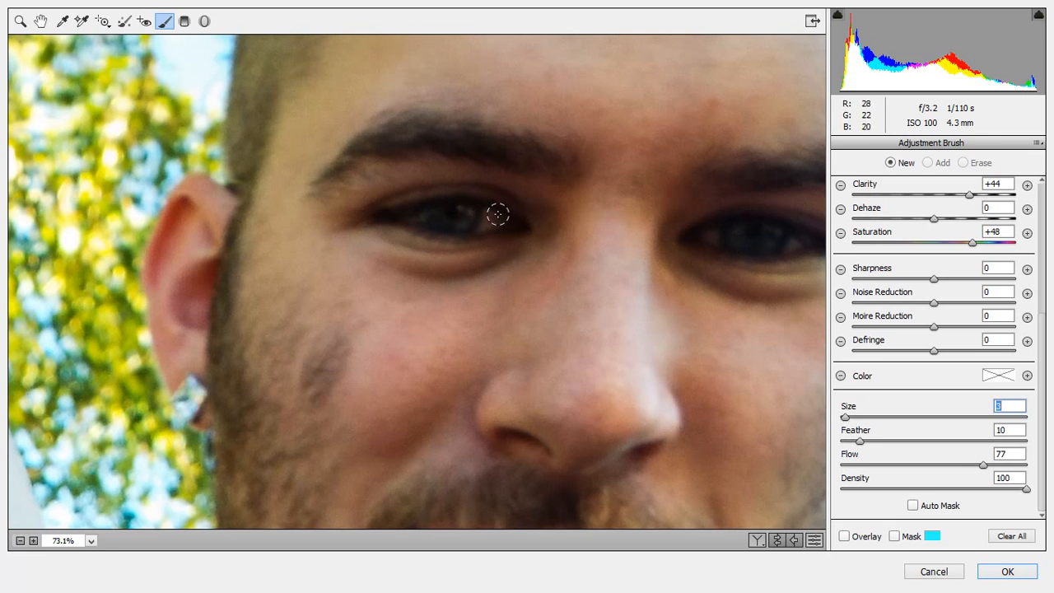
Step: Turn on the overlay and mask display and paint the man's eye nearer the visible ear as a new adjustment
{"action": "key", "text": "z"}
{"action": "left_click_drag", "start_coordinate": [294, 101], "coordinate": [882, 334]}
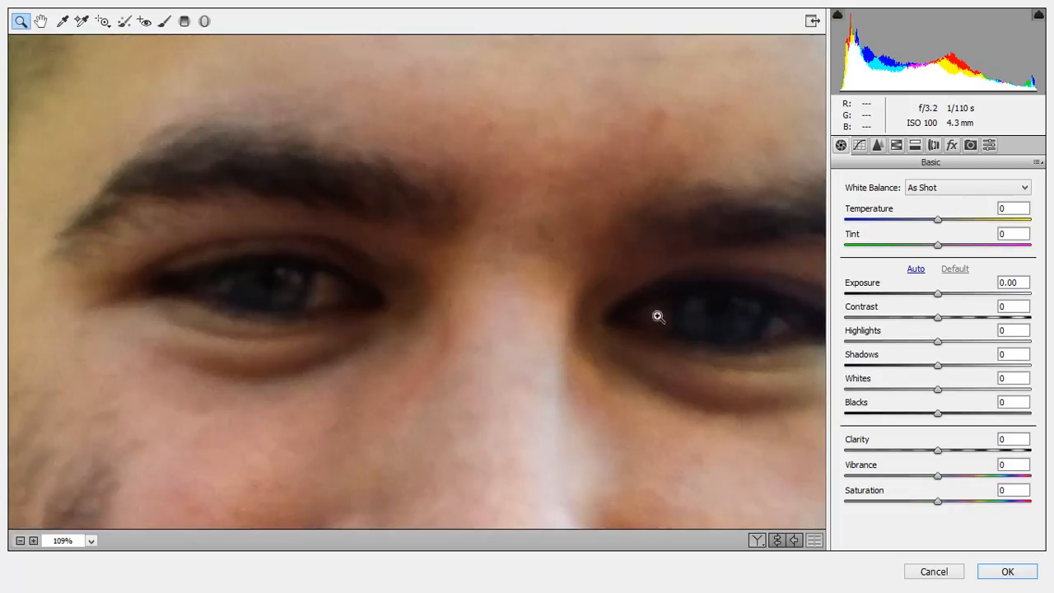
{"action": "left_click", "coordinate": [164, 20]}
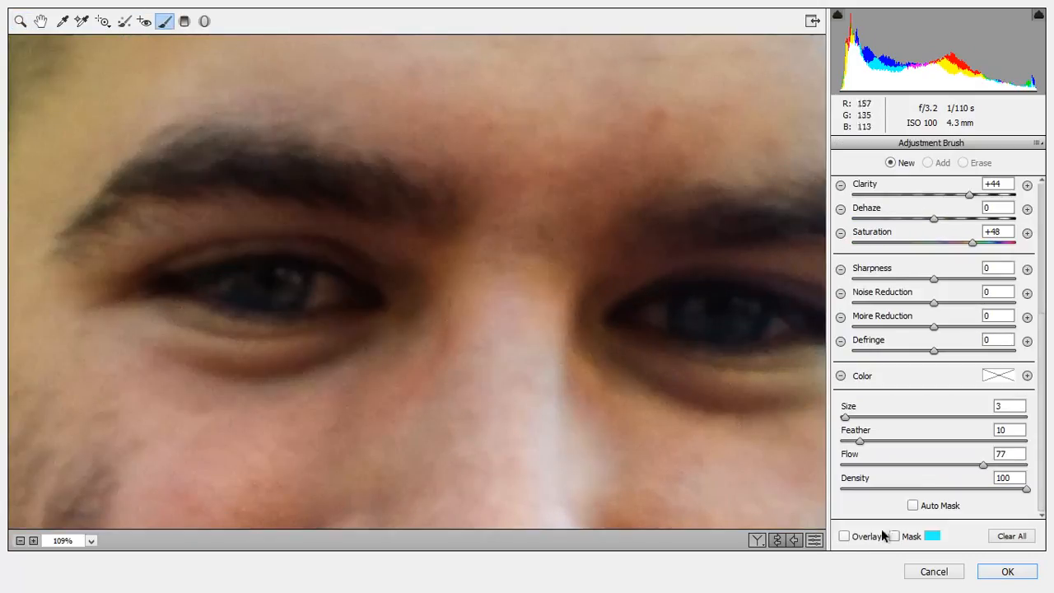
{"action": "left_click", "coordinate": [845, 536]}
{"action": "left_click", "coordinate": [221, 284]}
{"action": "mouse_move", "coordinate": [221, 284]}
{"action": "left_mouse_down"}
{"action": "mouse_move", "coordinate": [279, 279]}
{"action": "mouse_move", "coordinate": [338, 293]}
{"action": "mouse_move", "coordinate": [278, 301]}
{"action": "mouse_move", "coordinate": [208, 285]}
{"action": "left_mouse_up"}
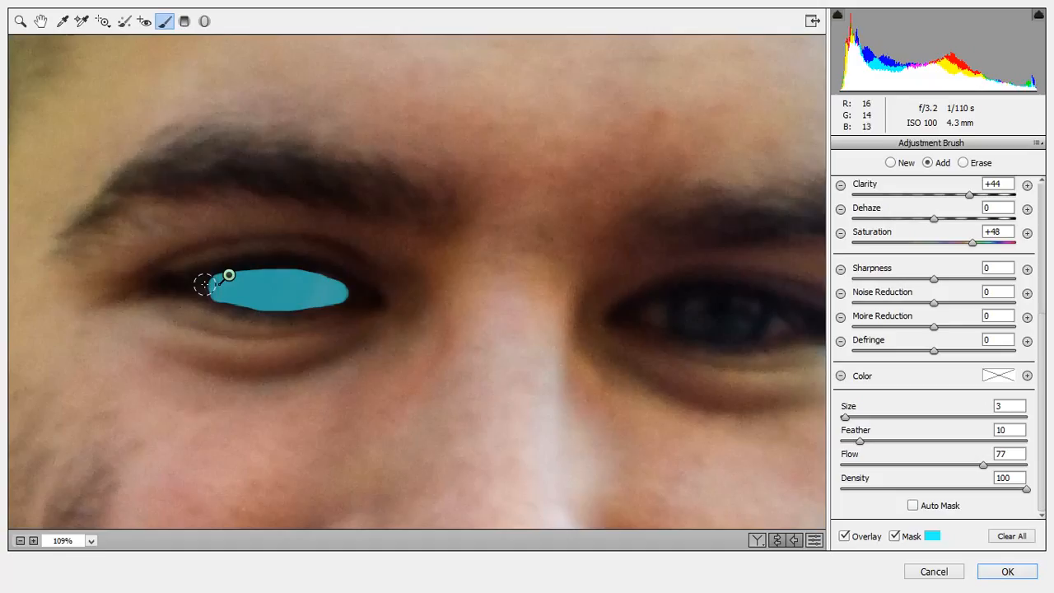
{"action": "left_click", "coordinate": [202, 286]}
{"action": "key", "text": "ctrl+z"}
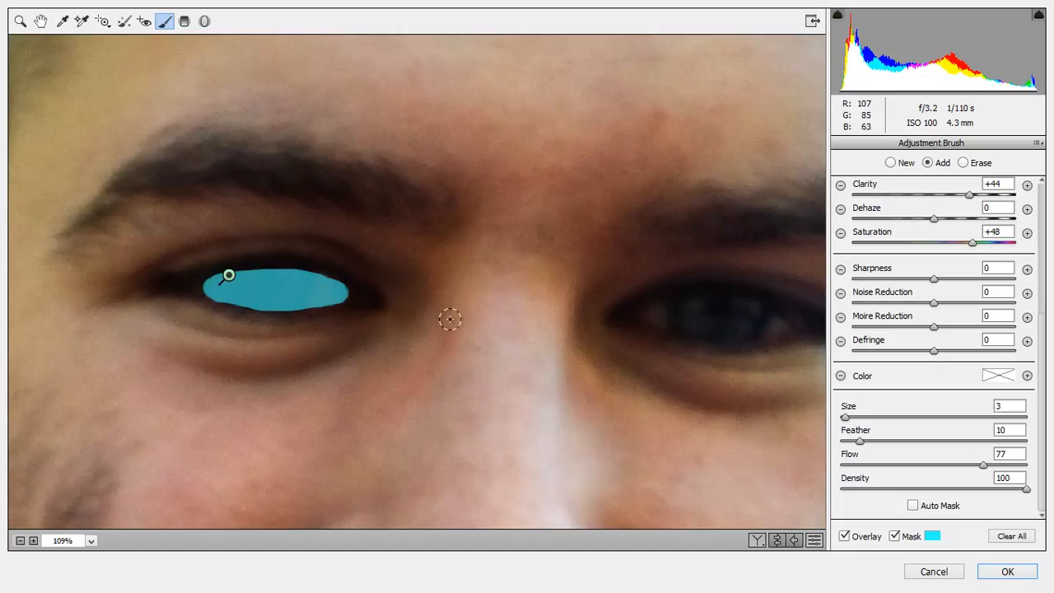
{"action": "left_click_drag", "start_coordinate": [710, 338], "coordinate": [575, 328]}
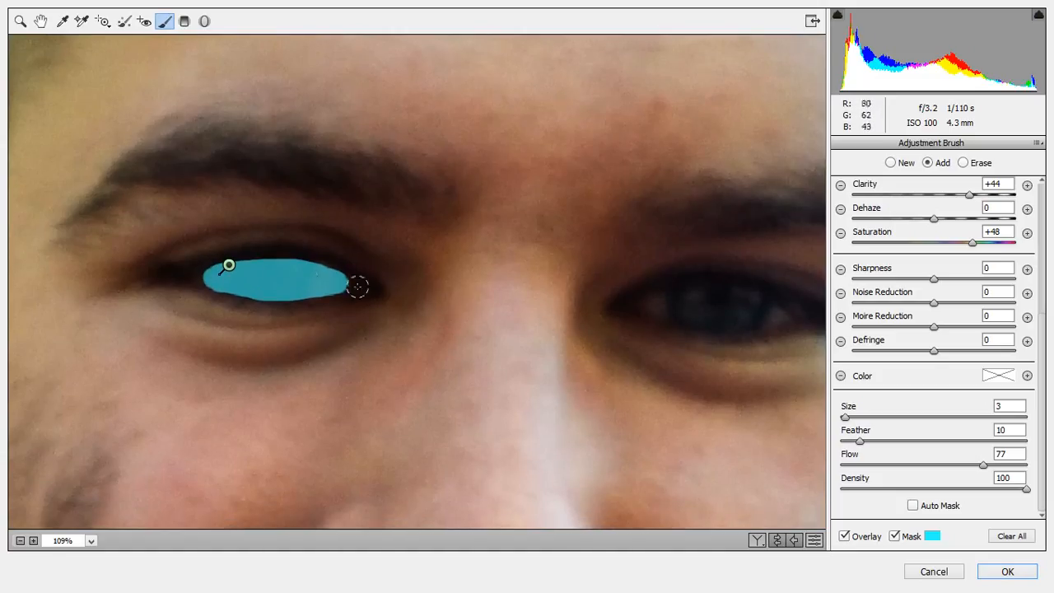
{"action": "left_click_drag", "start_coordinate": [322, 274], "coordinate": [334, 284]}
{"action": "left_click", "coordinate": [307, 271]}
Step: Paint the man's other eye into the same mask, and hide the overlay and mask
{"action": "left_click_drag", "start_coordinate": [724, 313], "coordinate": [489, 290]}
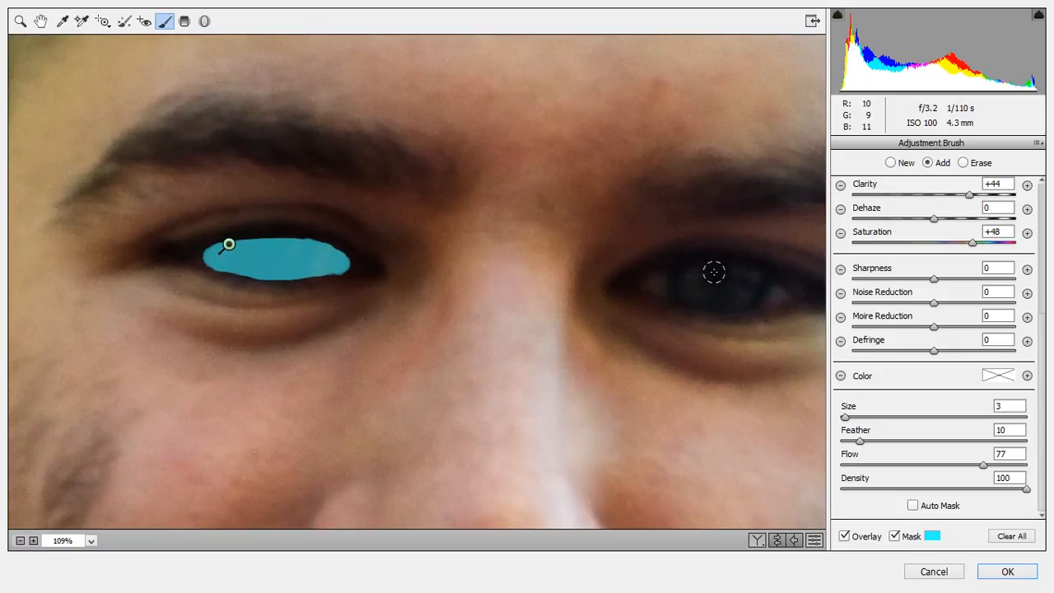
{"action": "mouse_move", "coordinate": [710, 270]}
{"action": "left_mouse_down"}
{"action": "mouse_move", "coordinate": [774, 294]}
{"action": "mouse_move", "coordinate": [659, 285]}
{"action": "mouse_move", "coordinate": [705, 271]}
{"action": "mouse_move", "coordinate": [717, 277]}
{"action": "mouse_move", "coordinate": [697, 286]}
{"action": "mouse_move", "coordinate": [782, 292]}
{"action": "left_mouse_up"}
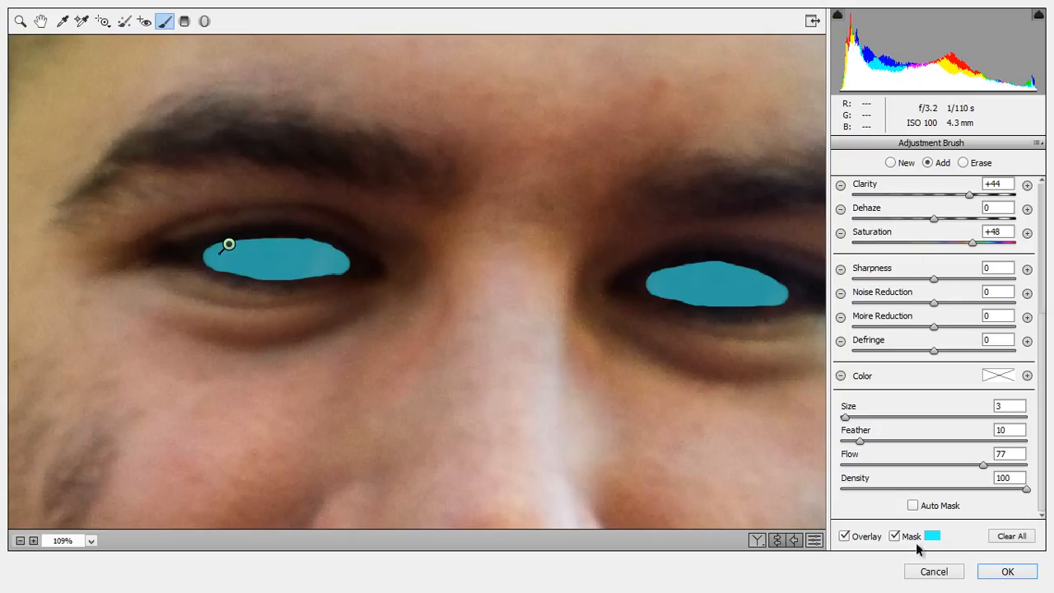
{"action": "left_click", "coordinate": [846, 535]}
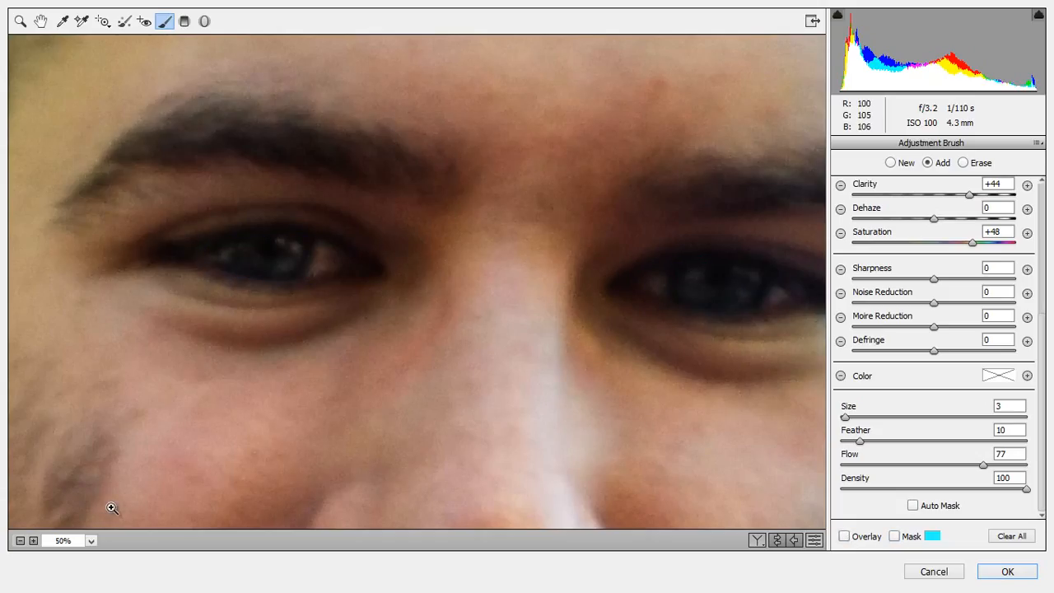
{"action": "key", "text": "ctrl+minus"}
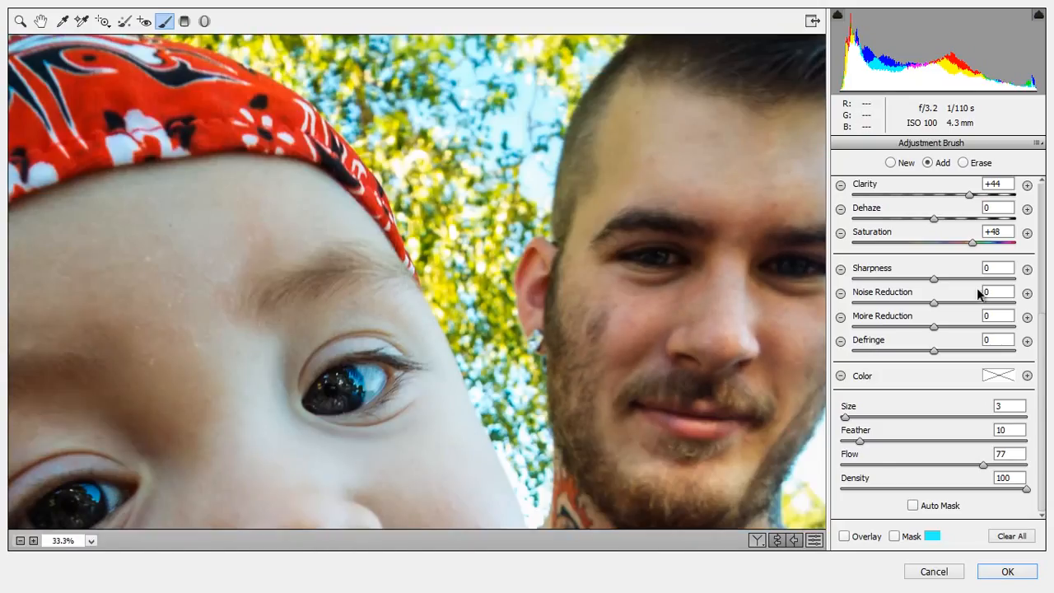
{"action": "left_click_drag", "start_coordinate": [1043, 336], "coordinate": [1041, 272]}
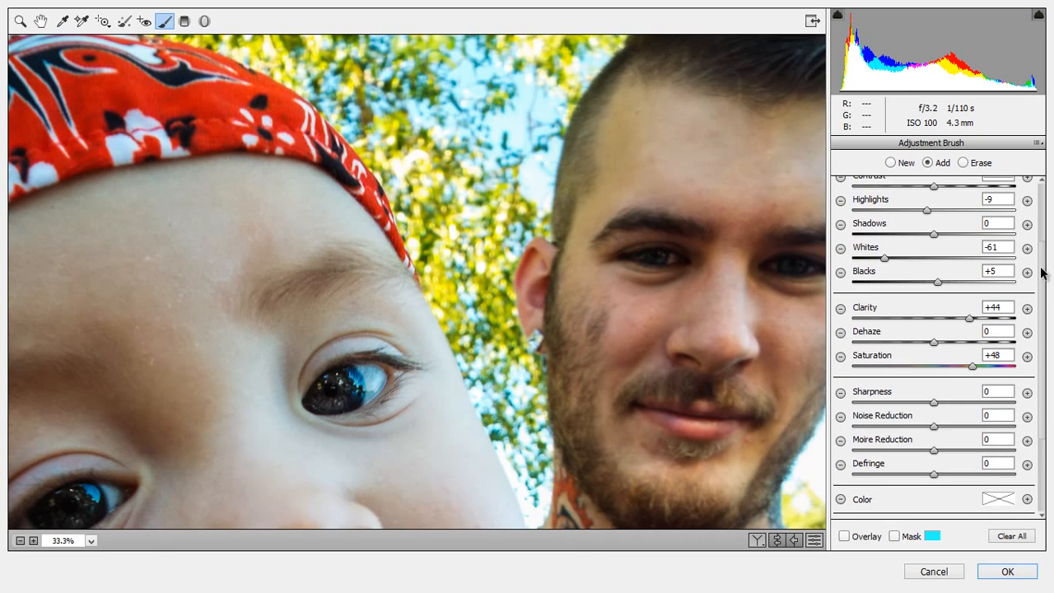
Step: Toggle the man's eye adjustment off and on repeatedly to compare the portrait before and after
{"action": "key", "text": "ctrl+z"}
{"action": "key", "text": "ctrl+z"}
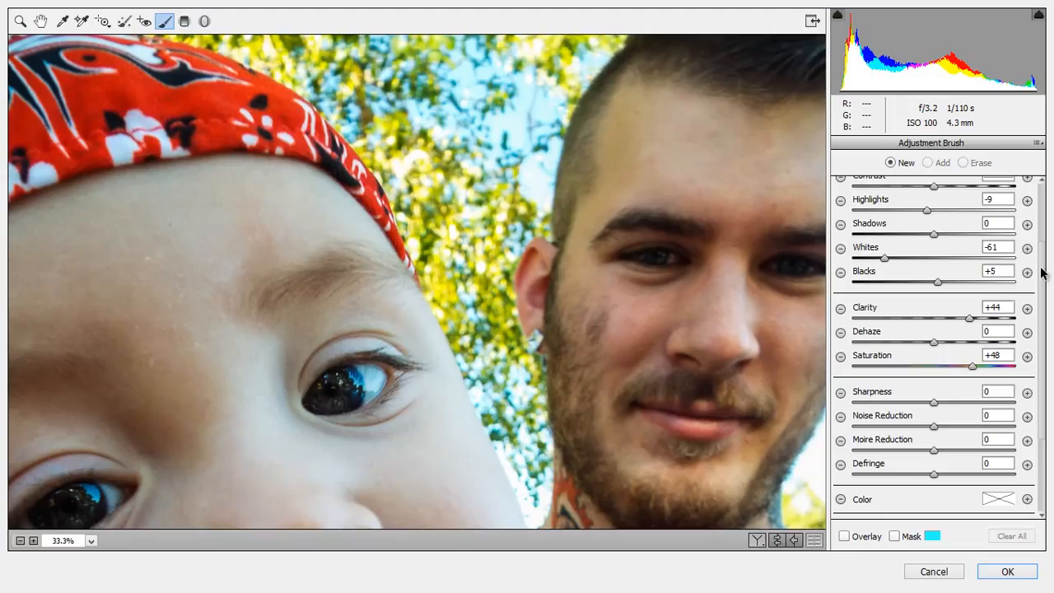
{"action": "key", "text": "ctrl+z"}
{"action": "key", "text": "ctrl+z"}
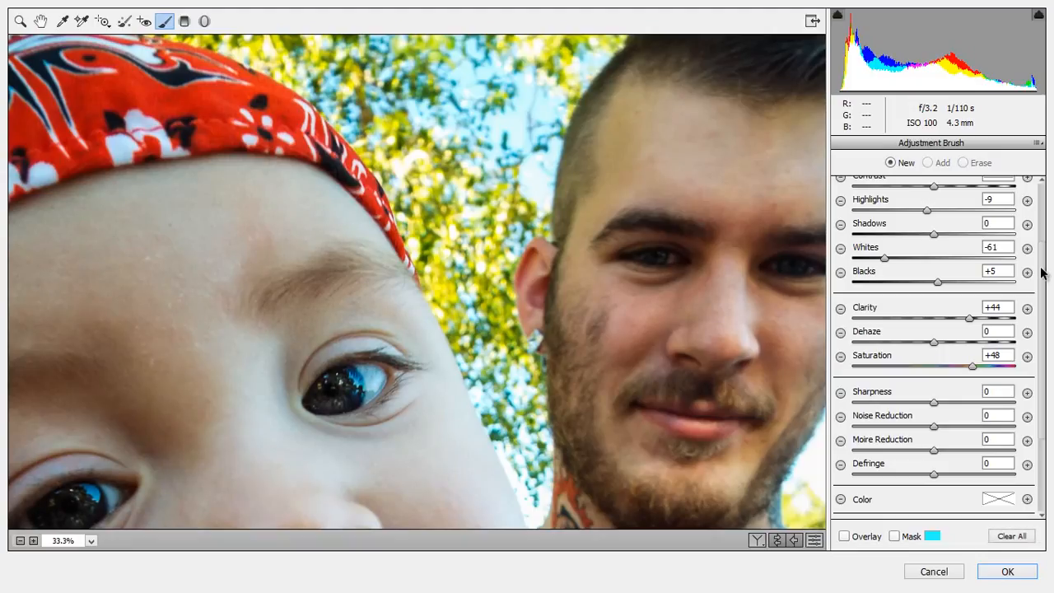
{"action": "key", "text": "ctrl+z"}
{"action": "key", "text": "ctrl+z"}
{"action": "key", "text": "ctrl+z"}
{"action": "key", "text": "ctrl+z"}
{"action": "key", "text": "ctrl+z"}
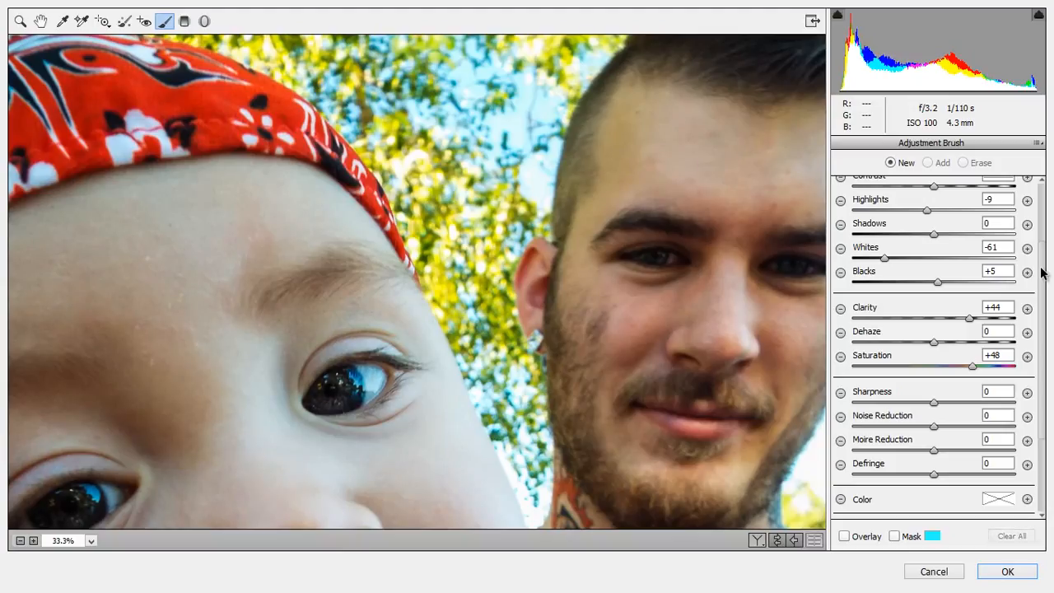
{"action": "key", "text": "ctrl+z"}
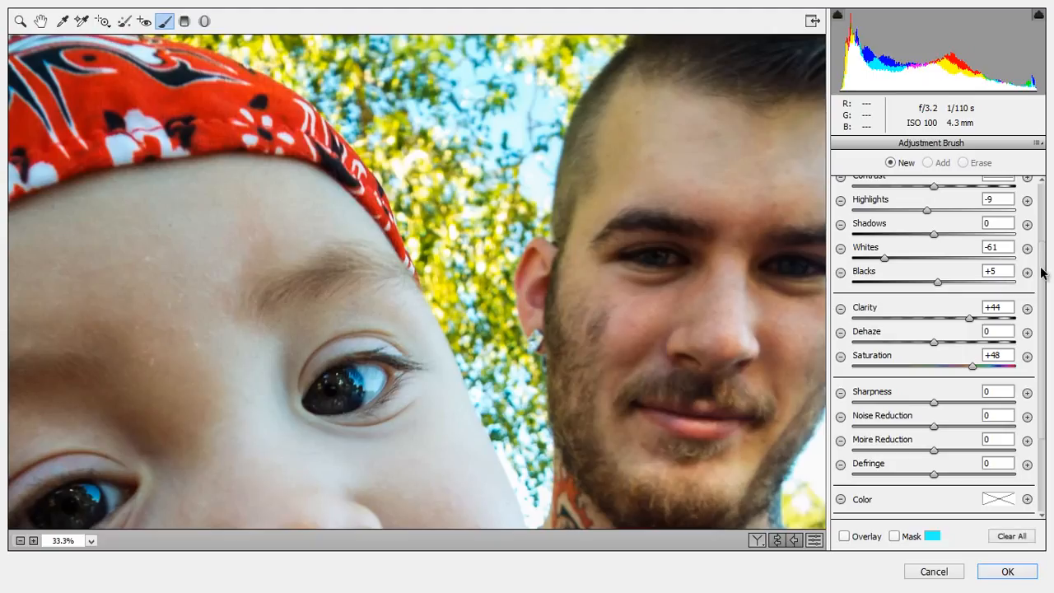
Step: Select the man's eye adjustment by its pin with the overlay and mask shown, and hide both again
{"action": "left_click", "coordinate": [843, 536]}
{"action": "left_click", "coordinate": [895, 536]}
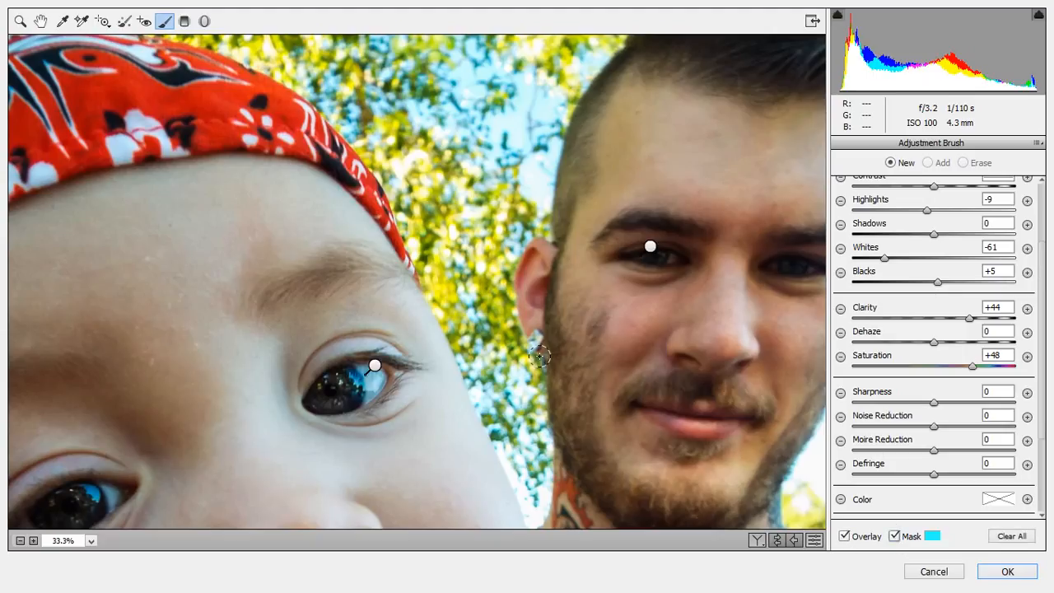
{"action": "left_click", "coordinate": [649, 246]}
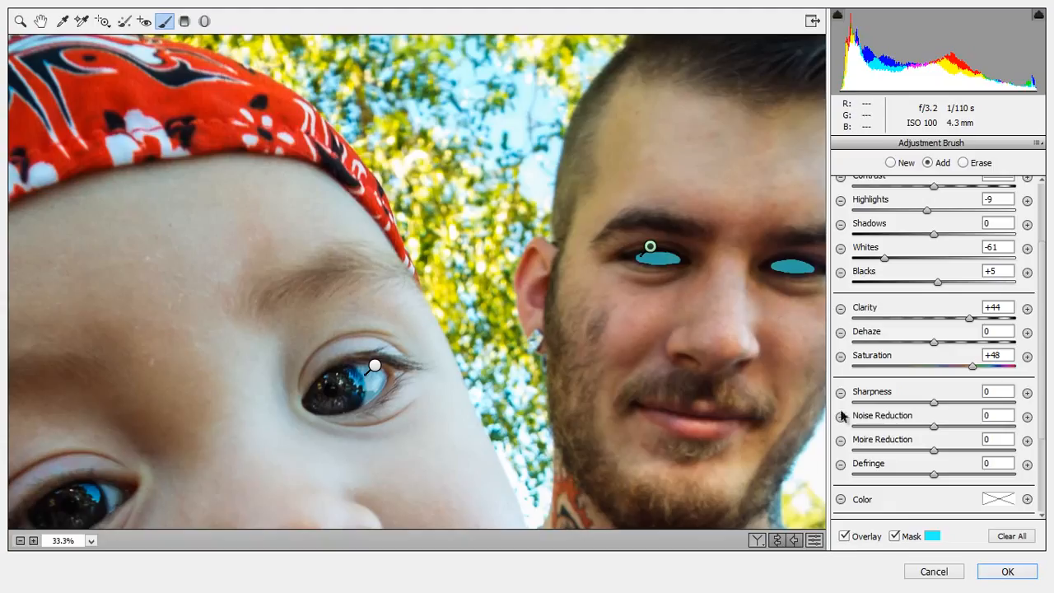
{"action": "left_click", "coordinate": [844, 535]}
{"action": "left_click", "coordinate": [895, 537]}
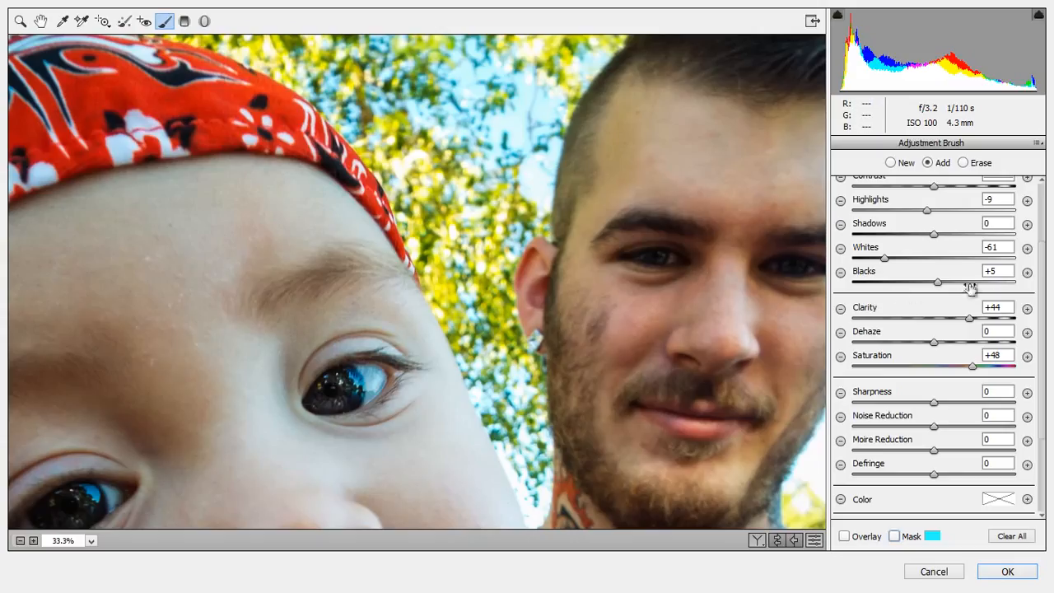
Step: Set the Shadows of the man's eye adjustment to +11
{"action": "scroll", "coordinate": [1030, 256], "scroll_direction": "up", "scroll_amount": 2}
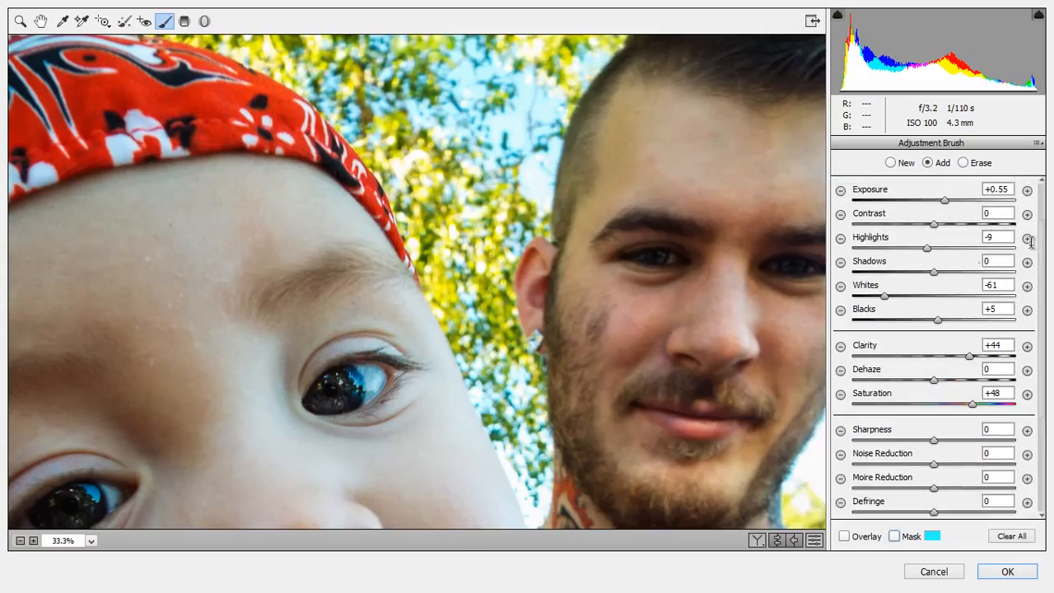
{"action": "left_click", "coordinate": [929, 274]}
{"action": "left_click_drag", "start_coordinate": [905, 272], "coordinate": [941, 278]}
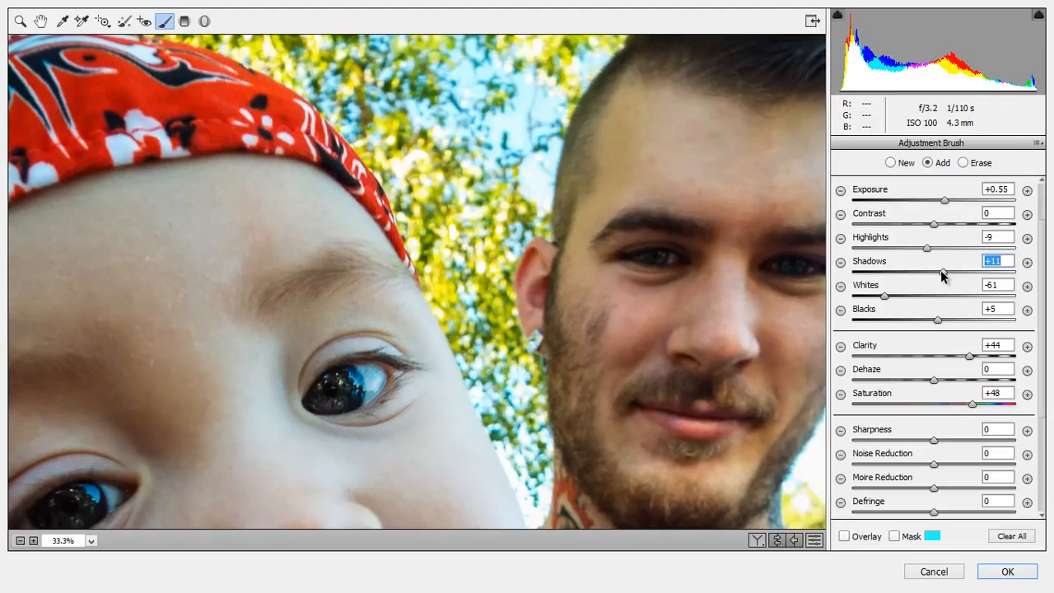
{"action": "double_click", "coordinate": [943, 273]}
{"action": "key", "text": "Tab"}
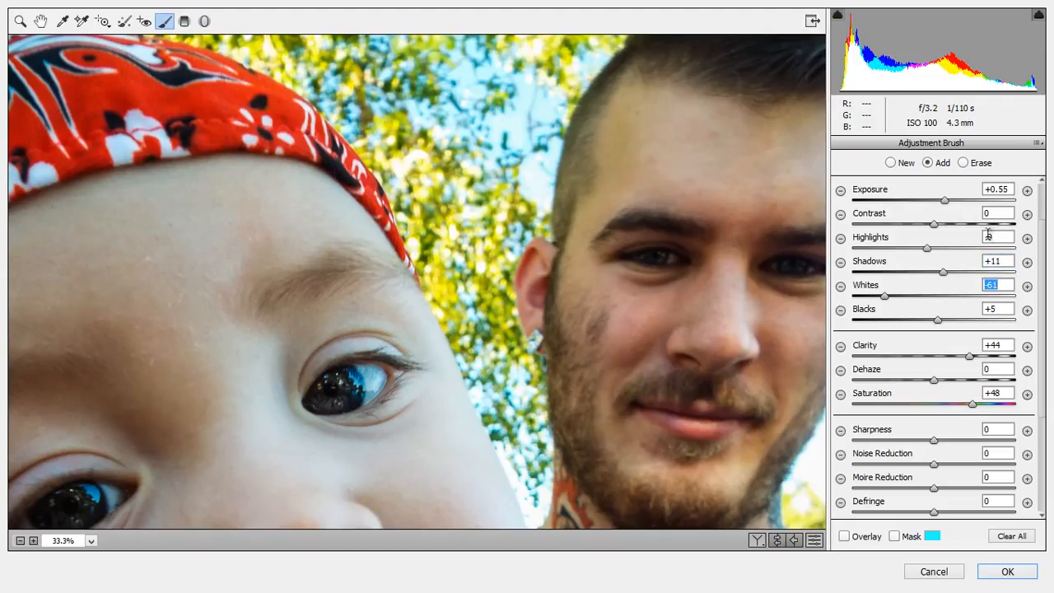
Step: Set the man's eye adjustment to Highlights +31 and Contrast +21, comparing against zero contrast
{"action": "left_click_drag", "start_coordinate": [925, 250], "coordinate": [988, 255]}
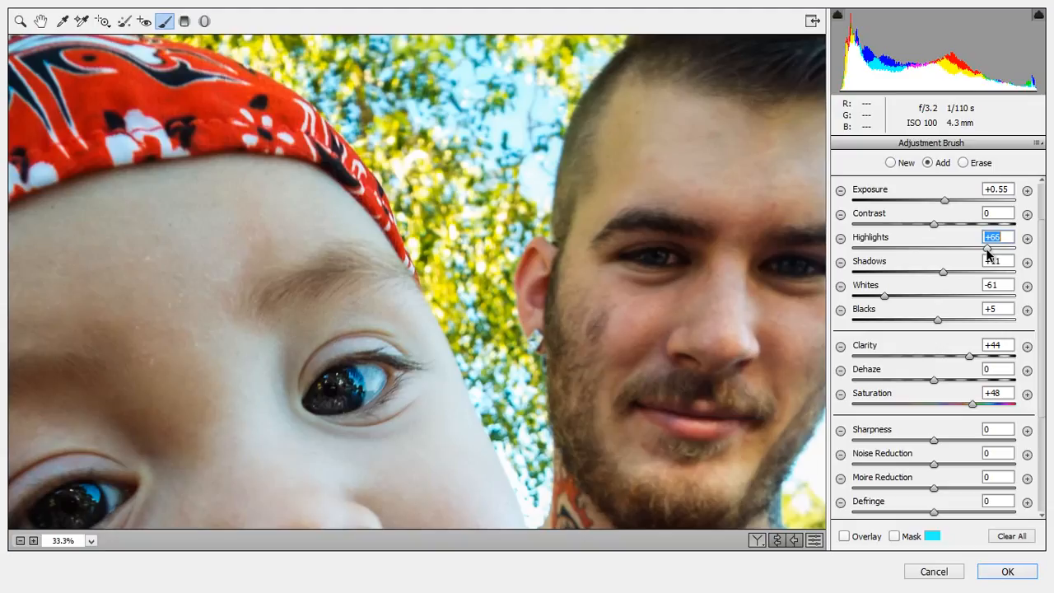
{"action": "double_click", "coordinate": [988, 254]}
{"action": "left_click", "coordinate": [935, 250]}
{"action": "left_click_drag", "start_coordinate": [966, 253], "coordinate": [952, 231]}
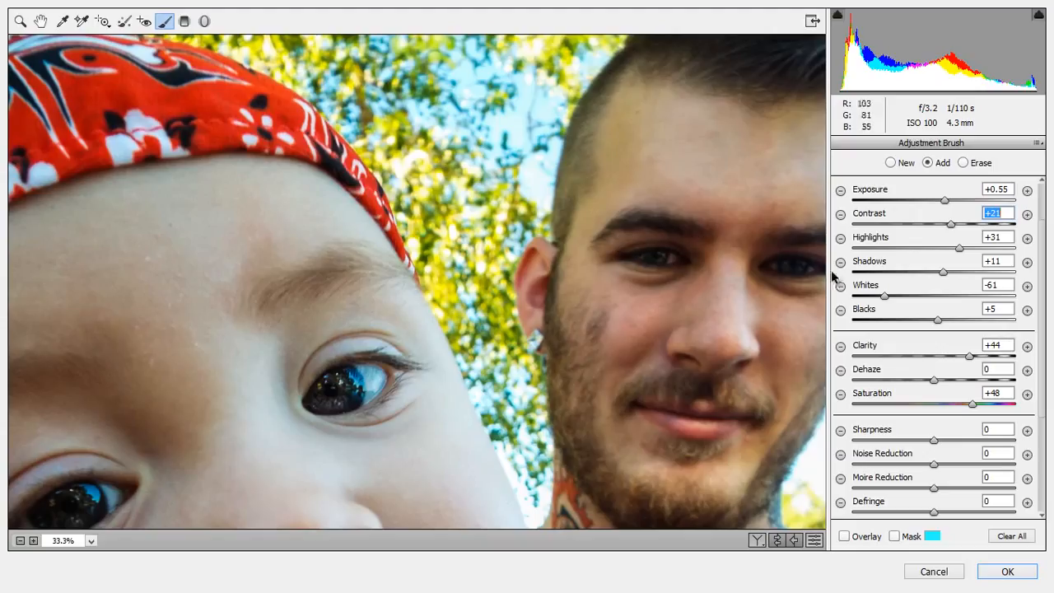
{"action": "type", "text": "0"}
{"action": "key", "text": "Return"}
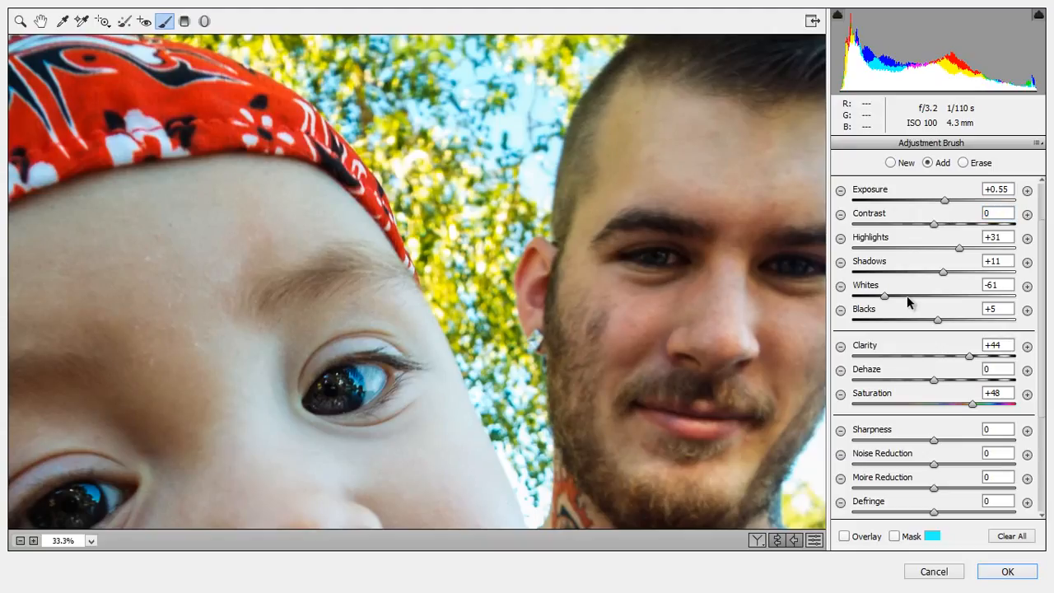
{"action": "key", "text": "ctrl+z"}
Step: Refine the man's eye adjustment with Clarity at +52, Exposure at +0.90 and Saturation at +10
{"action": "mouse_move", "coordinate": [971, 359]}
{"action": "left_mouse_down"}
{"action": "mouse_move", "coordinate": [991, 360]}
{"action": "mouse_move", "coordinate": [966, 360]}
{"action": "mouse_move", "coordinate": [977, 362]}
{"action": "left_mouse_up"}
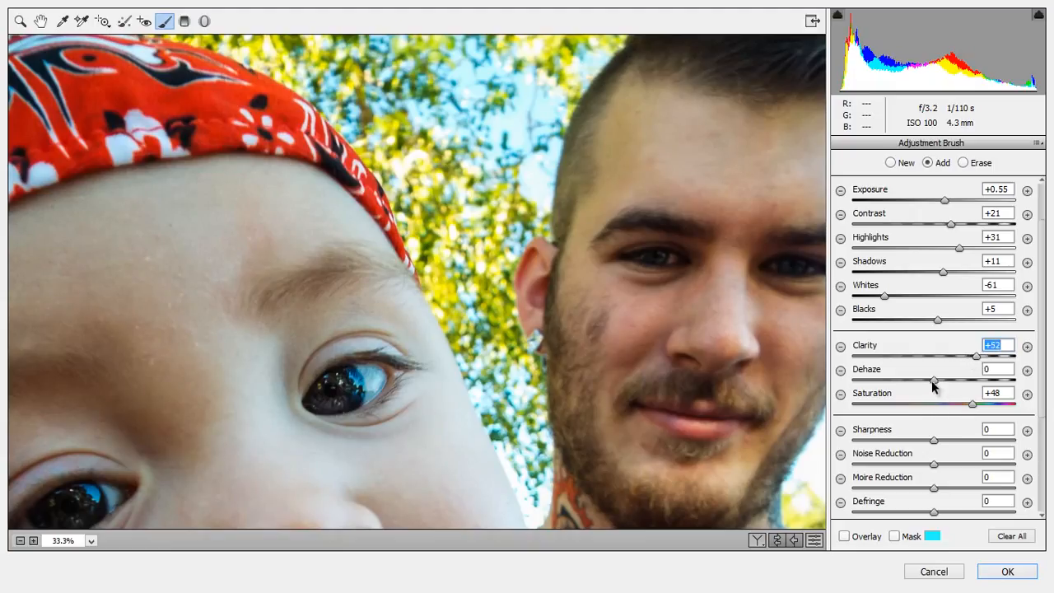
{"action": "left_click_drag", "start_coordinate": [947, 201], "coordinate": [953, 203]}
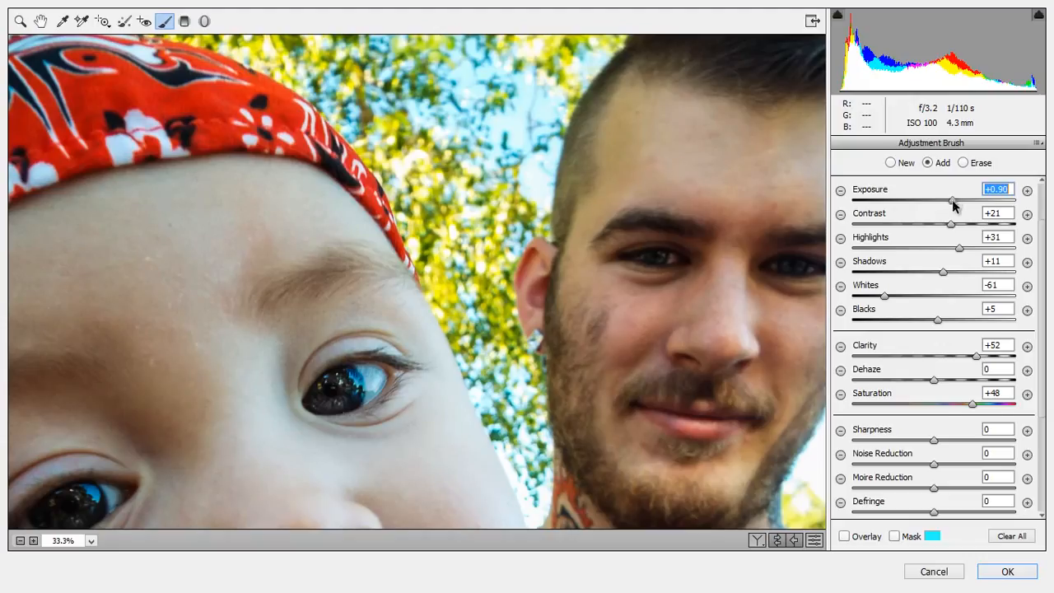
{"action": "left_click_drag", "start_coordinate": [968, 406], "coordinate": [1005, 407]}
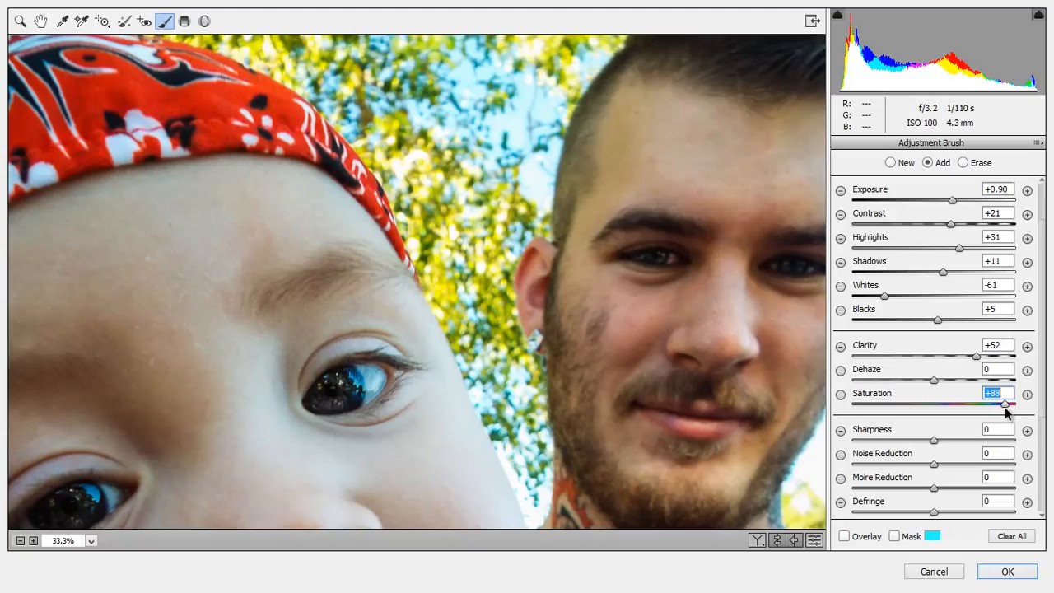
{"action": "double_click", "coordinate": [1006, 405]}
{"action": "left_click_drag", "start_coordinate": [938, 408], "coordinate": [946, 407]}
{"action": "left_click_drag", "start_coordinate": [1039, 240], "coordinate": [1043, 288]}
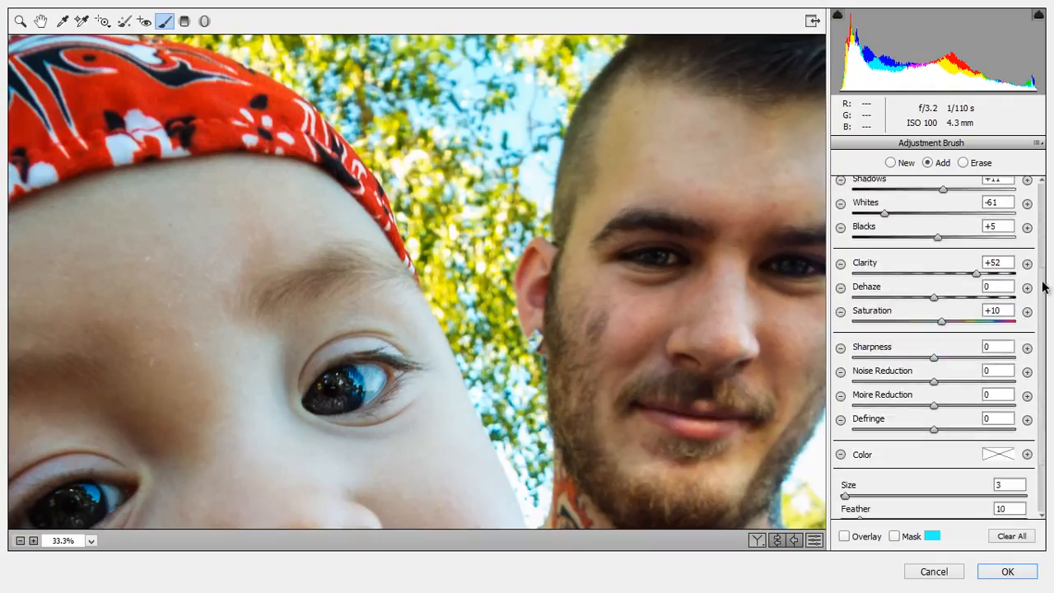
Step: Fit the whole photo in view and apply the Camera Raw eye edits to the Eyes layer
{"action": "key", "text": "ctrl+0"}
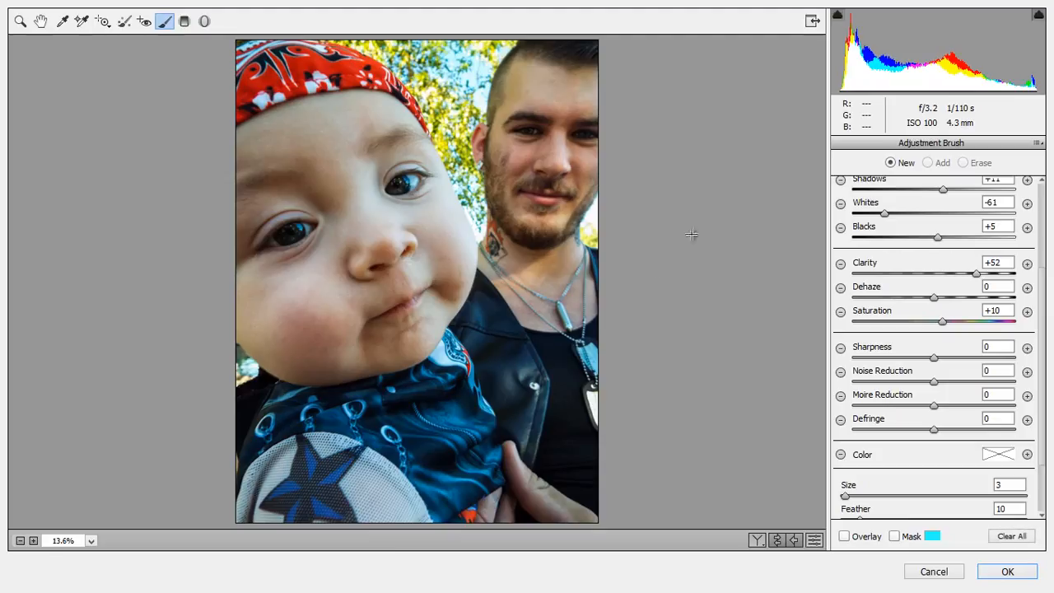
{"action": "left_click", "coordinate": [19, 22]}
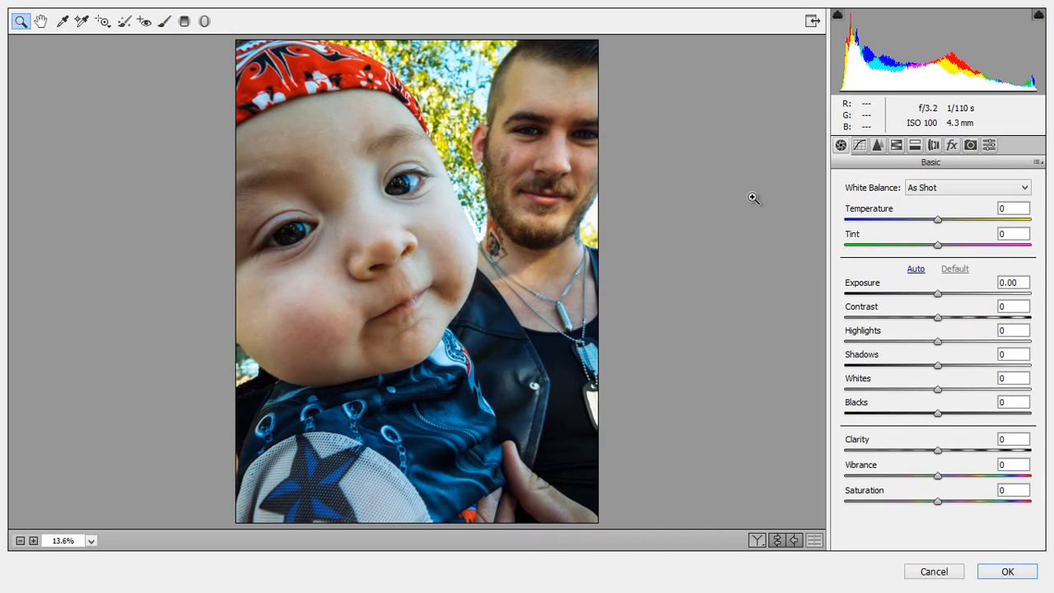
{"action": "left_click", "coordinate": [1007, 571]}
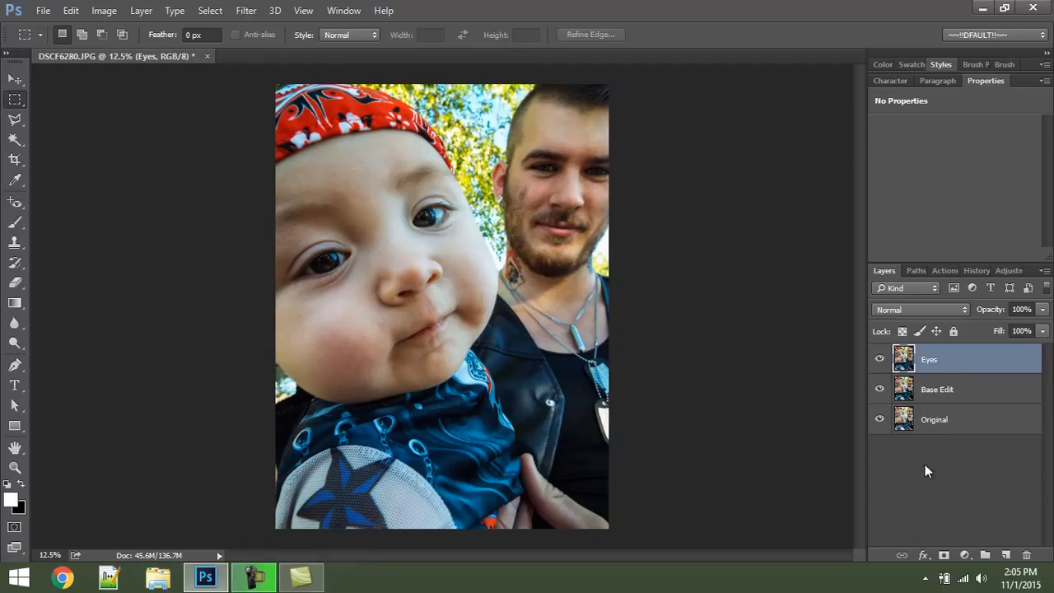
Step: Duplicate the Base Edit layer and rename the copy Faces
{"action": "left_click", "coordinate": [953, 391]}
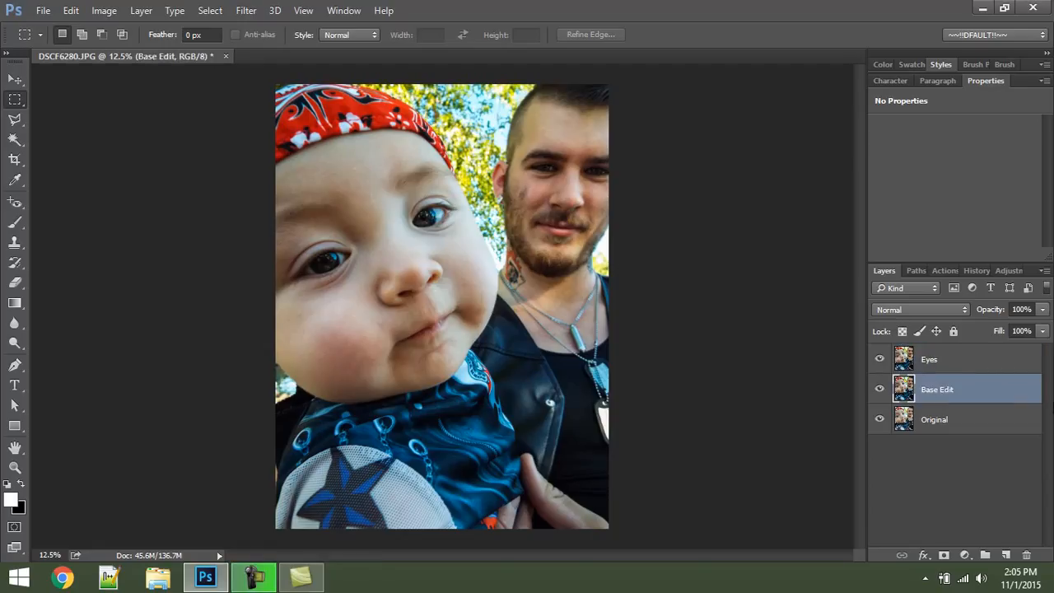
{"action": "key", "text": "ctrl+j"}
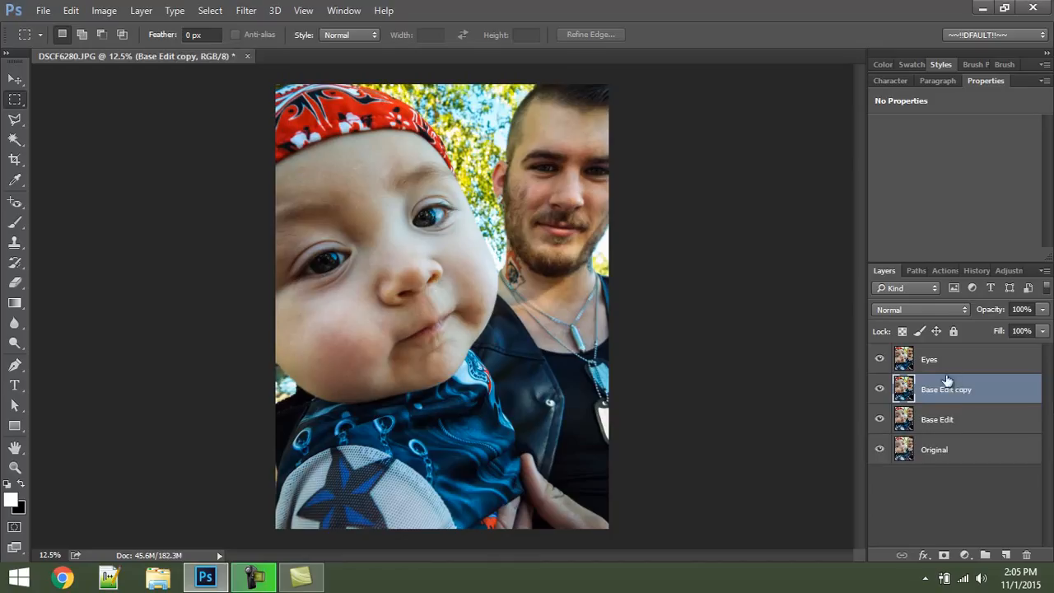
{"action": "double_click", "coordinate": [949, 390]}
{"action": "type", "text": "Face"}
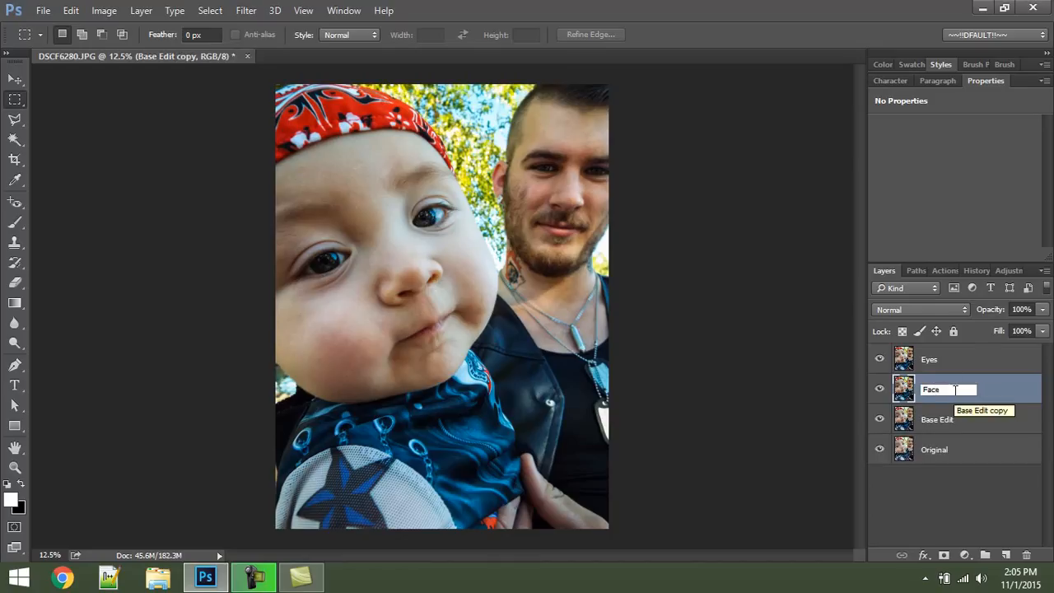
{"action": "key", "text": "Return"}
{"action": "double_click", "coordinate": [933, 392]}
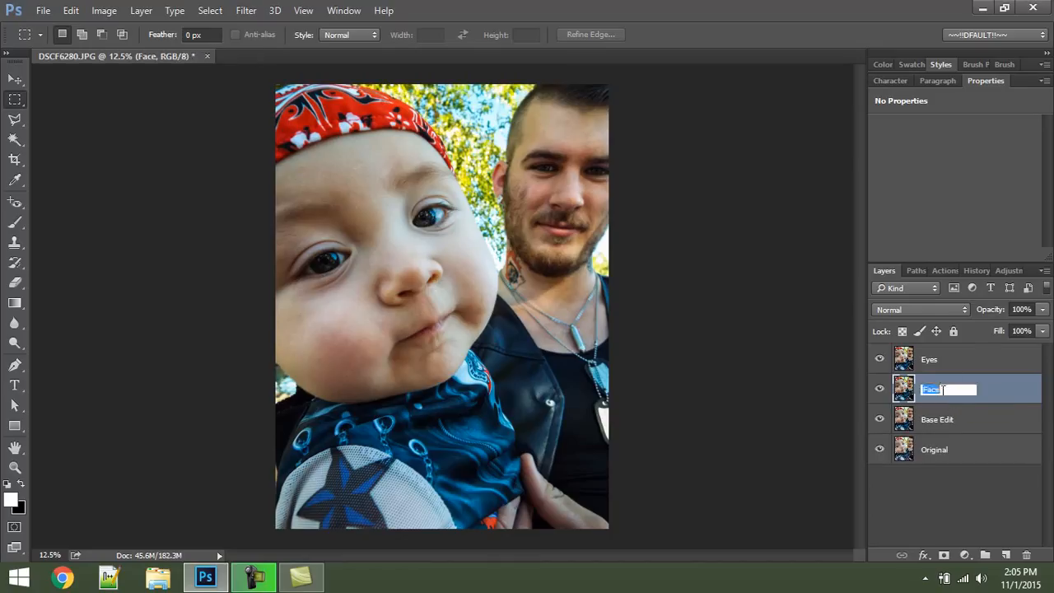
{"action": "key", "text": "Return"}
Step: Move the Faces layer above the Eyes layer and toggle its visibility to compare, leaving it shown
{"action": "left_click_drag", "start_coordinate": [974, 398], "coordinate": [951, 374]}
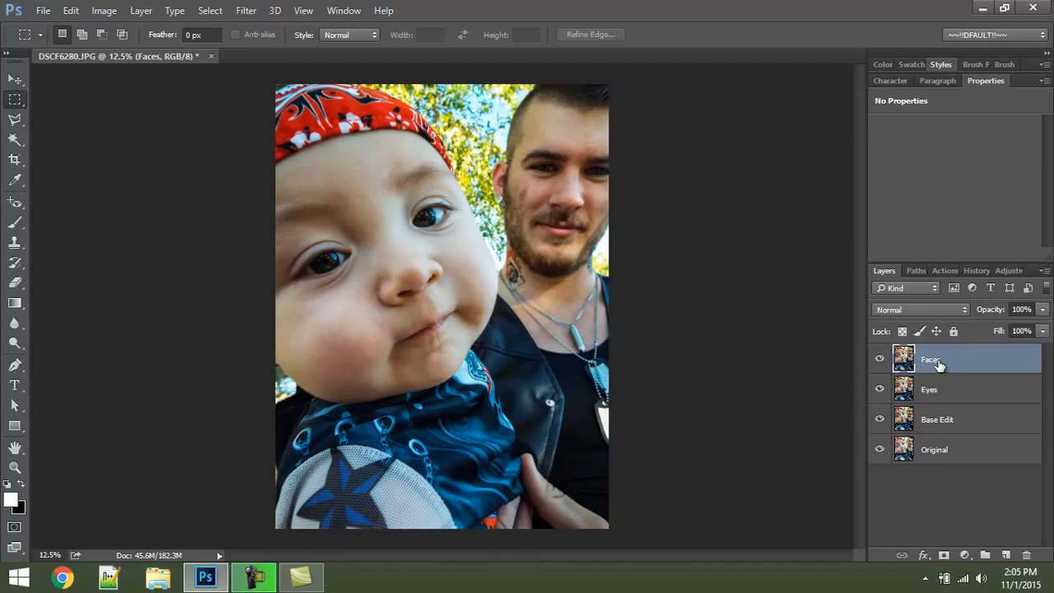
{"action": "left_click", "coordinate": [880, 360]}
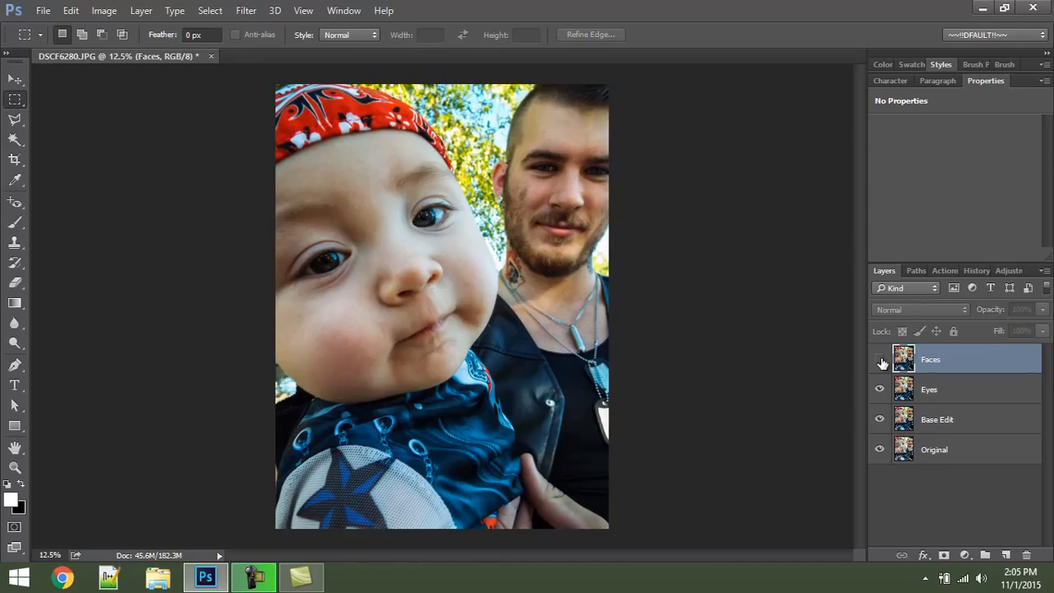
{"action": "left_click", "coordinate": [881, 363]}
{"action": "left_click", "coordinate": [882, 363]}
{"action": "left_click", "coordinate": [880, 360]}
{"action": "left_click", "coordinate": [880, 359]}
{"action": "left_click", "coordinate": [881, 365]}
Step: Open the Camera Raw Filter on the Faces layer and activate the Adjustment Brush
{"action": "left_click", "coordinate": [249, 13]}
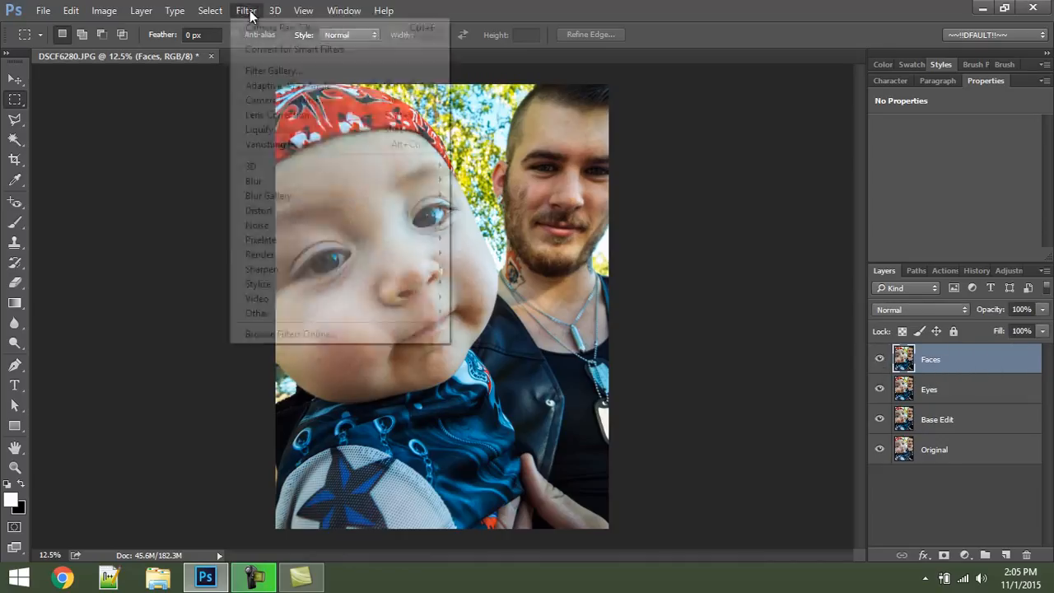
{"action": "left_click", "coordinate": [280, 100]}
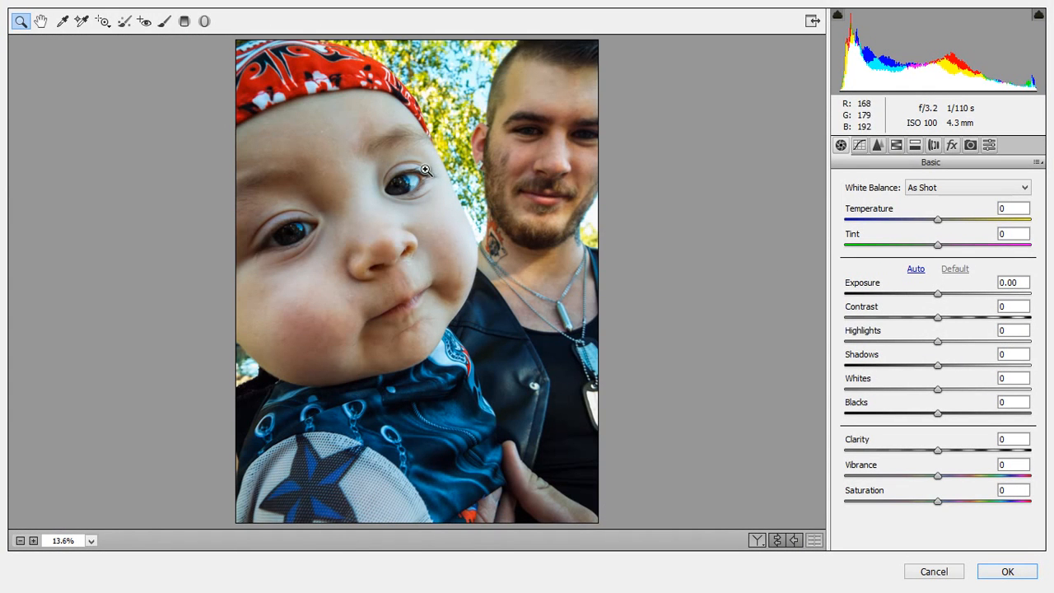
{"action": "left_click_drag", "start_coordinate": [505, 90], "coordinate": [205, 424]}
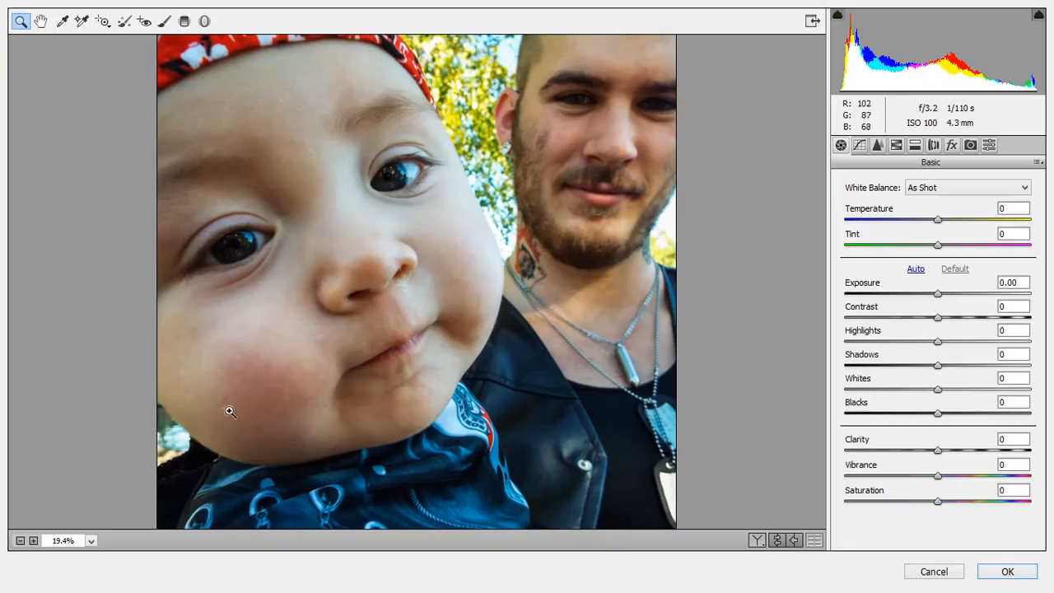
{"action": "left_click", "coordinate": [164, 21]}
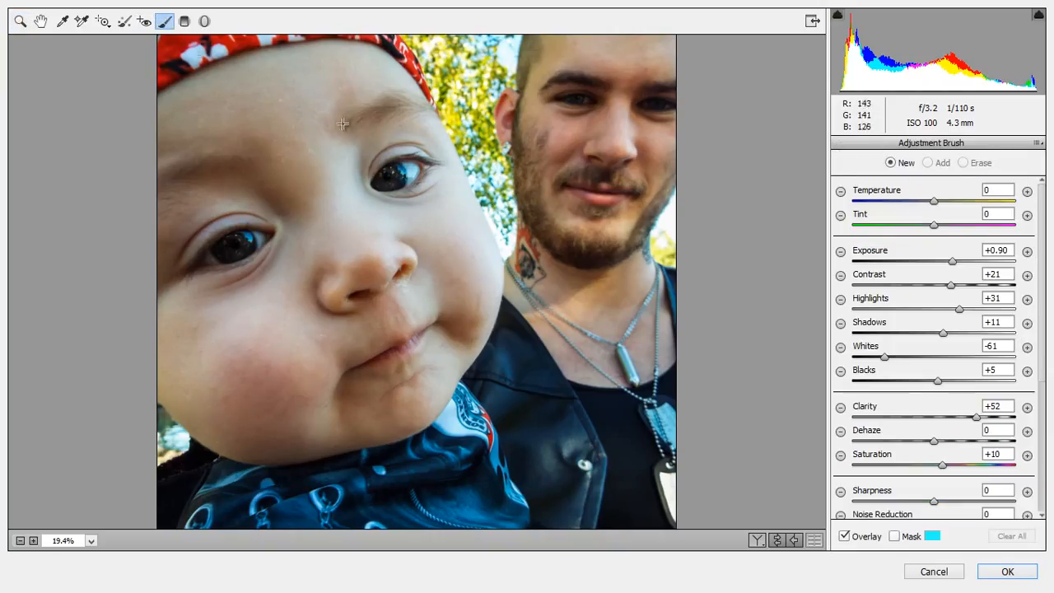
Step: Set the Adjustment Brush size to 20 and turn on the mask display
{"action": "scroll", "coordinate": [1039, 349], "scroll_direction": "down", "scroll_amount": 5}
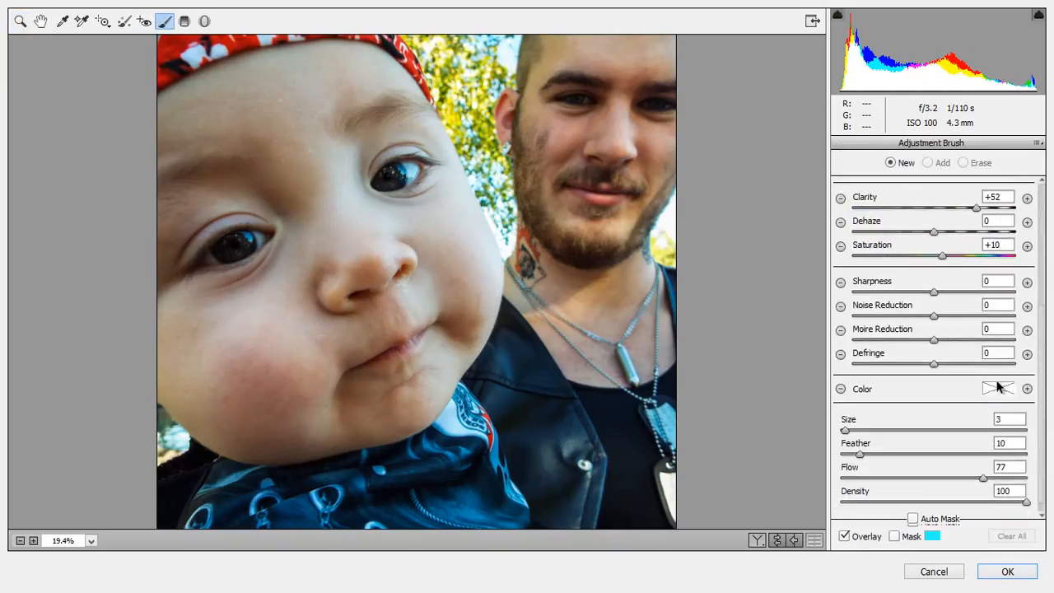
{"action": "mouse_move", "coordinate": [935, 294]}
{"action": "left_mouse_down"}
{"action": "mouse_move", "coordinate": [947, 294]}
{"action": "mouse_move", "coordinate": [933, 296]}
{"action": "left_mouse_up"}
{"action": "left_click_drag", "start_coordinate": [846, 431], "coordinate": [869, 434]}
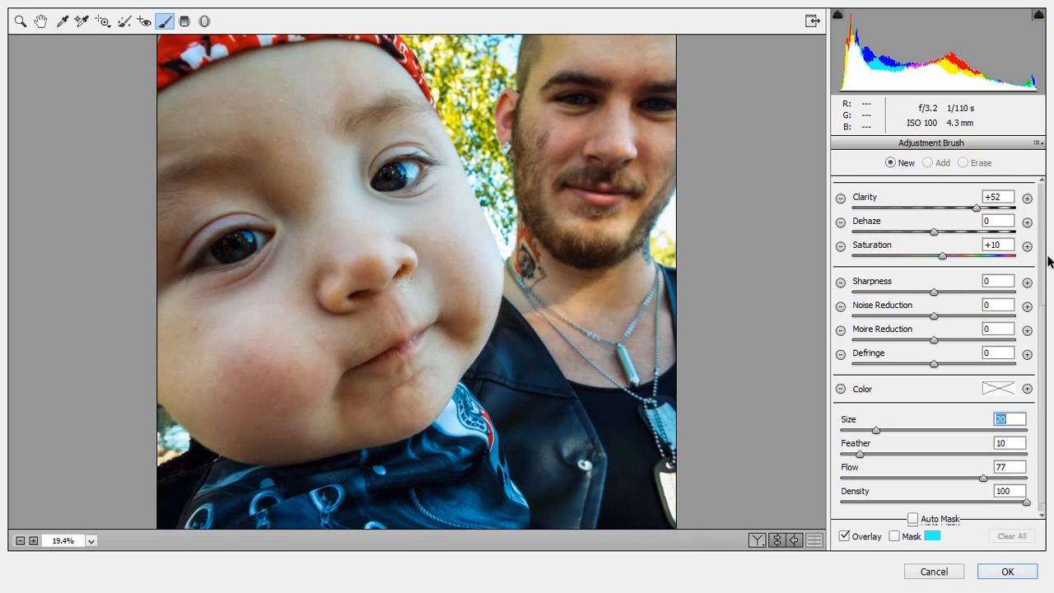
{"action": "mouse_move", "coordinate": [1042, 330]}
{"action": "left_mouse_down"}
{"action": "mouse_move", "coordinate": [1050, 258]}
{"action": "mouse_move", "coordinate": [1046, 376]}
{"action": "left_mouse_up"}
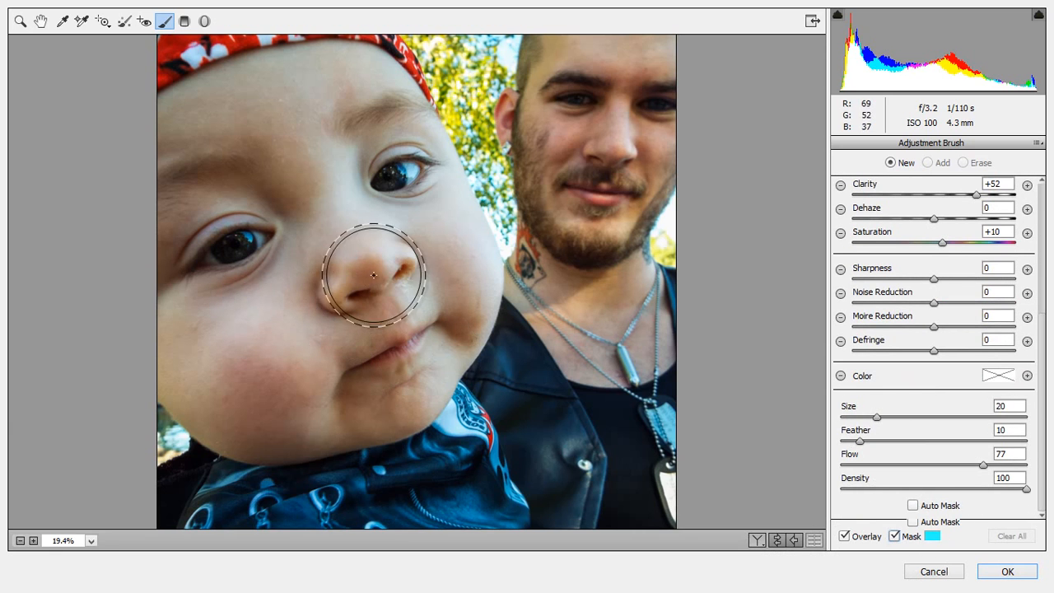
Step: Paint the adjustment mask over the baby's whole face, from forehead and cheeks to nose and chin
{"action": "mouse_move", "coordinate": [367, 107]}
{"action": "left_mouse_down"}
{"action": "mouse_move", "coordinate": [373, 97]}
{"action": "mouse_move", "coordinate": [431, 212]}
{"action": "mouse_move", "coordinate": [442, 263]}
{"action": "mouse_move", "coordinate": [444, 297]}
{"action": "mouse_move", "coordinate": [400, 371]}
{"action": "mouse_move", "coordinate": [371, 390]}
{"action": "mouse_move", "coordinate": [292, 404]}
{"action": "mouse_move", "coordinate": [215, 385]}
{"action": "mouse_move", "coordinate": [200, 271]}
{"action": "left_mouse_up"}
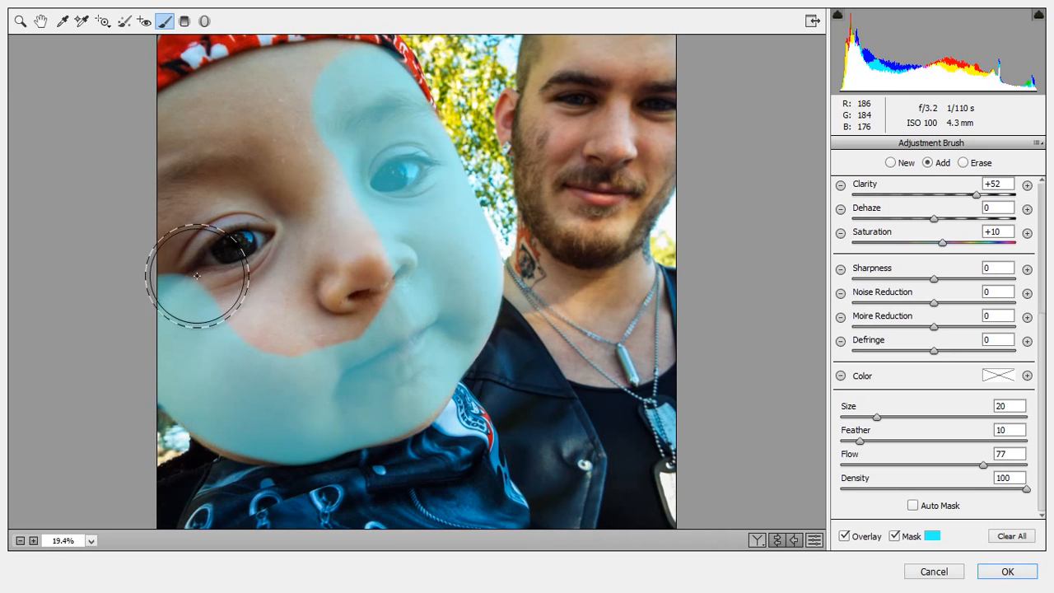
{"action": "mouse_move", "coordinate": [313, 99]}
{"action": "left_mouse_down"}
{"action": "mouse_move", "coordinate": [322, 85]}
{"action": "mouse_move", "coordinate": [206, 134]}
{"action": "mouse_move", "coordinate": [141, 186]}
{"action": "mouse_move", "coordinate": [200, 134]}
{"action": "mouse_move", "coordinate": [170, 183]}
{"action": "left_mouse_up"}
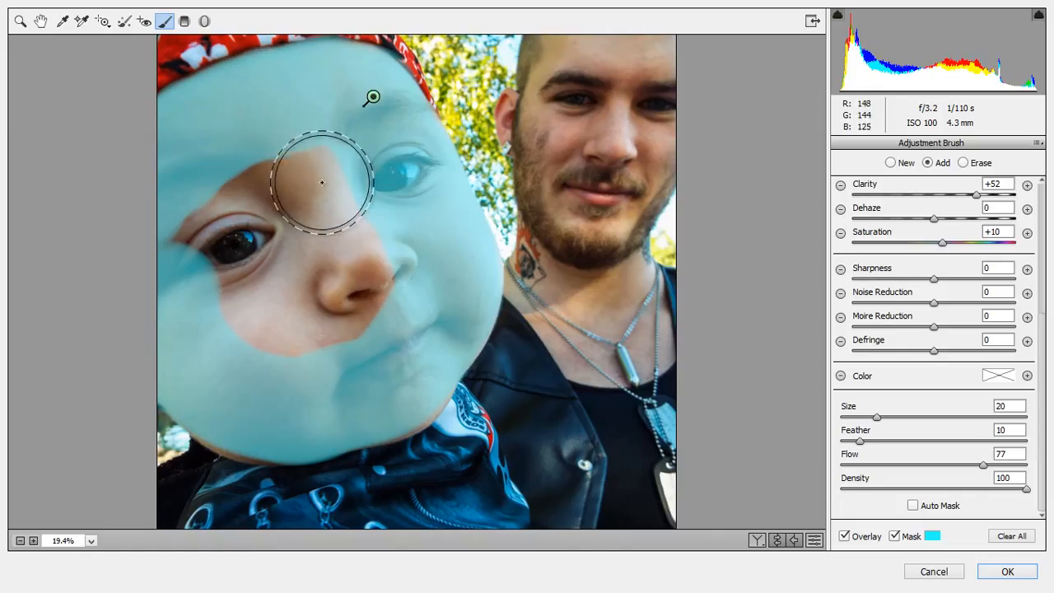
{"action": "mouse_move", "coordinate": [254, 105]}
{"action": "left_mouse_down"}
{"action": "mouse_move", "coordinate": [351, 205]}
{"action": "mouse_move", "coordinate": [353, 159]}
{"action": "mouse_move", "coordinate": [199, 247]}
{"action": "mouse_move", "coordinate": [204, 265]}
{"action": "mouse_move", "coordinate": [326, 210]}
{"action": "mouse_move", "coordinate": [263, 285]}
{"action": "mouse_move", "coordinate": [357, 292]}
{"action": "mouse_move", "coordinate": [283, 335]}
{"action": "mouse_move", "coordinate": [380, 277]}
{"action": "mouse_move", "coordinate": [285, 351]}
{"action": "left_mouse_up"}
{"action": "mouse_move", "coordinate": [231, 401]}
{"action": "left_mouse_down"}
{"action": "mouse_move", "coordinate": [274, 414]}
{"action": "mouse_move", "coordinate": [384, 375]}
{"action": "mouse_move", "coordinate": [391, 393]}
{"action": "mouse_move", "coordinate": [381, 397]}
{"action": "mouse_move", "coordinate": [373, 394]}
{"action": "mouse_move", "coordinate": [415, 360]}
{"action": "left_mouse_up"}
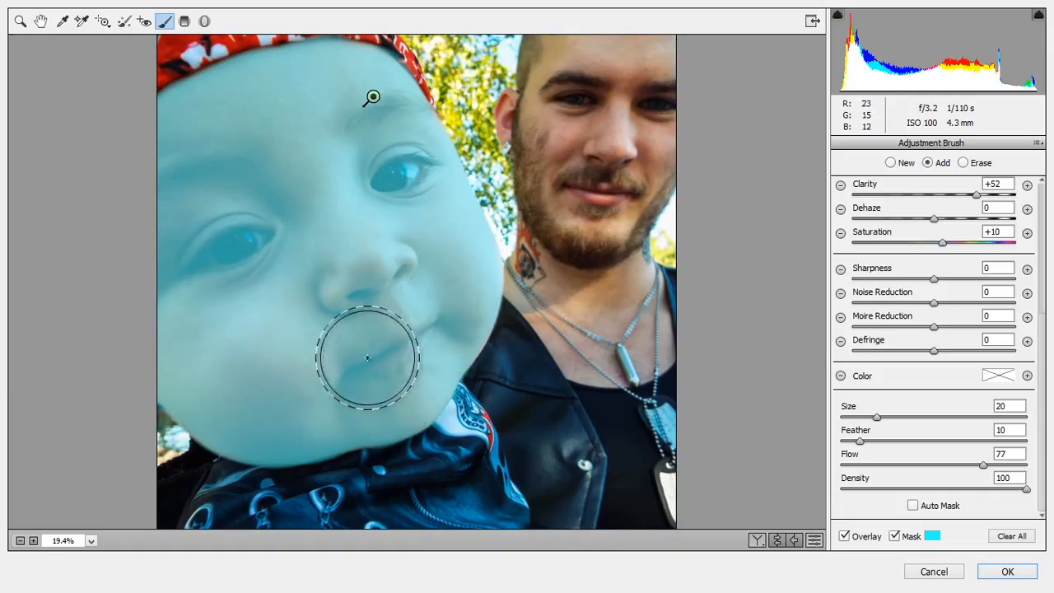
Step: Switch the brush to Erase mode and hide both the mask and the overlay of the baby's face adjustment
{"action": "left_click", "coordinate": [967, 163]}
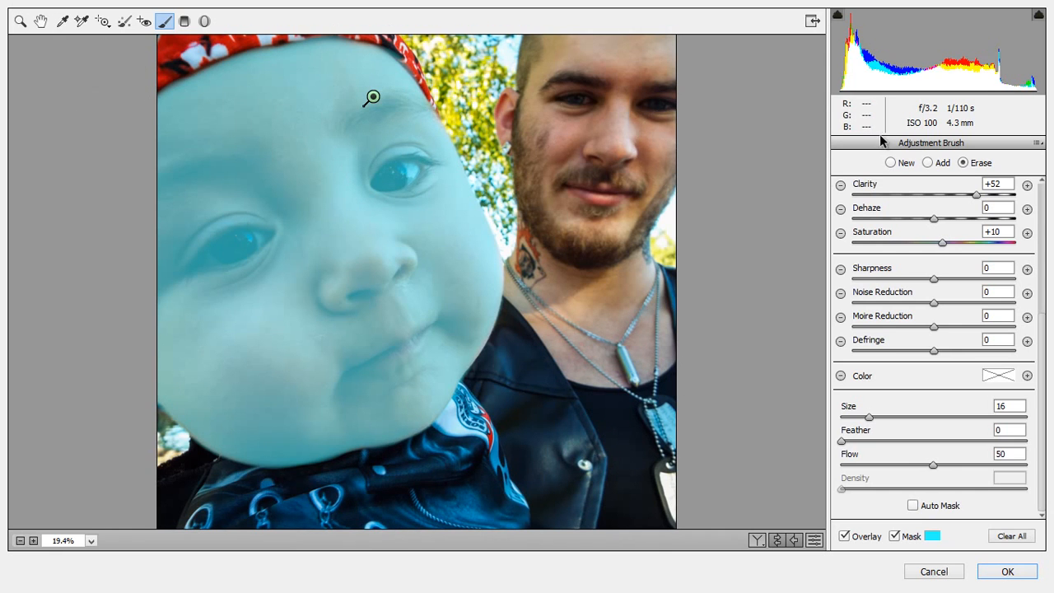
{"action": "left_click_drag", "start_coordinate": [1044, 344], "coordinate": [1049, 159]}
{"action": "left_click", "coordinate": [895, 537]}
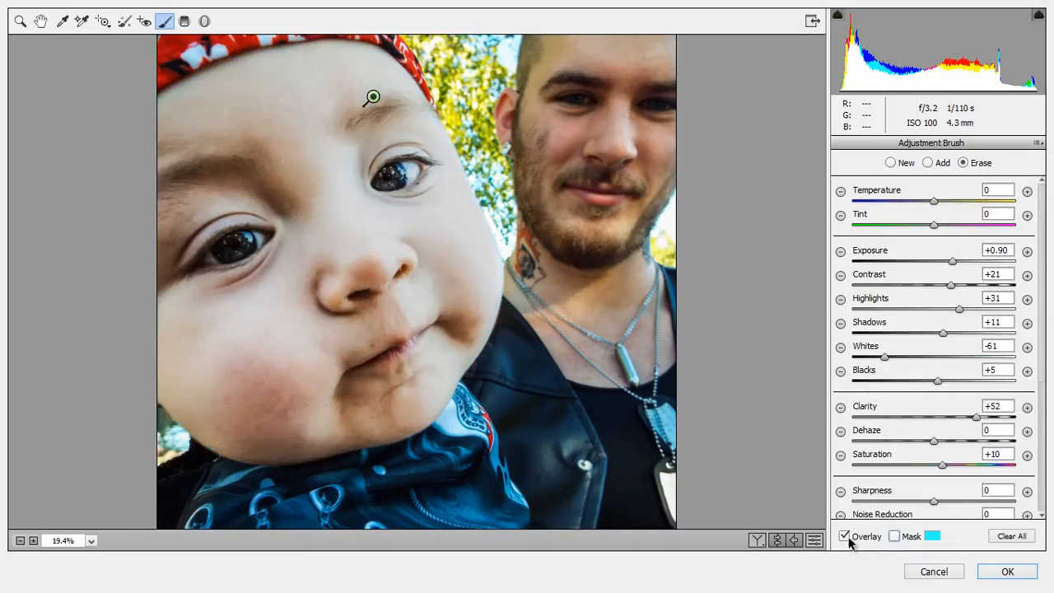
{"action": "left_click", "coordinate": [844, 535]}
Step: Reset the local correction settings and set the baby's face adjustment to Clarity +15 and Saturation +22
{"action": "left_click", "coordinate": [1040, 143]}
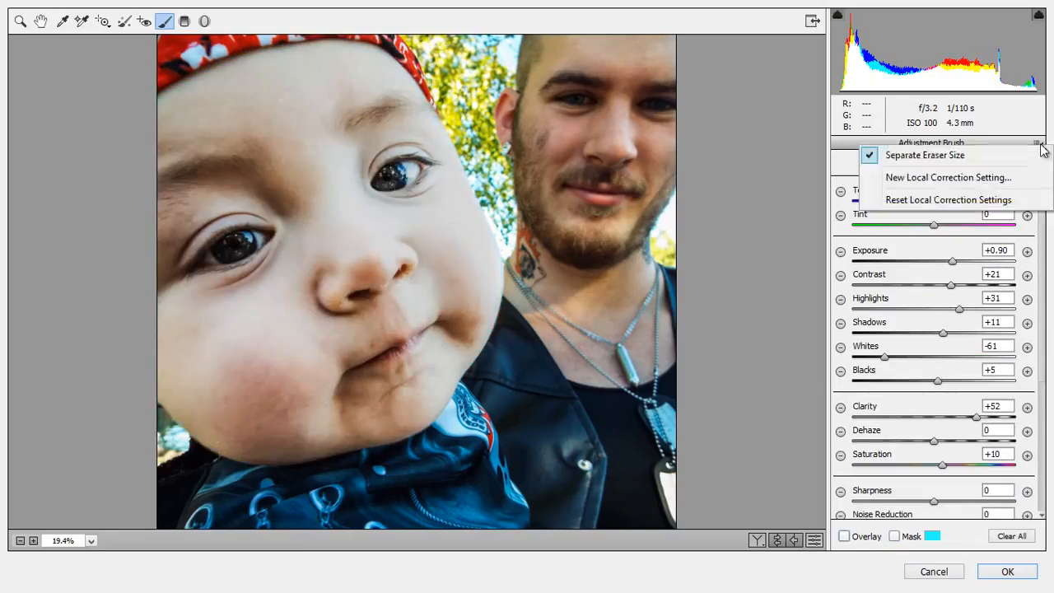
{"action": "left_click", "coordinate": [941, 202]}
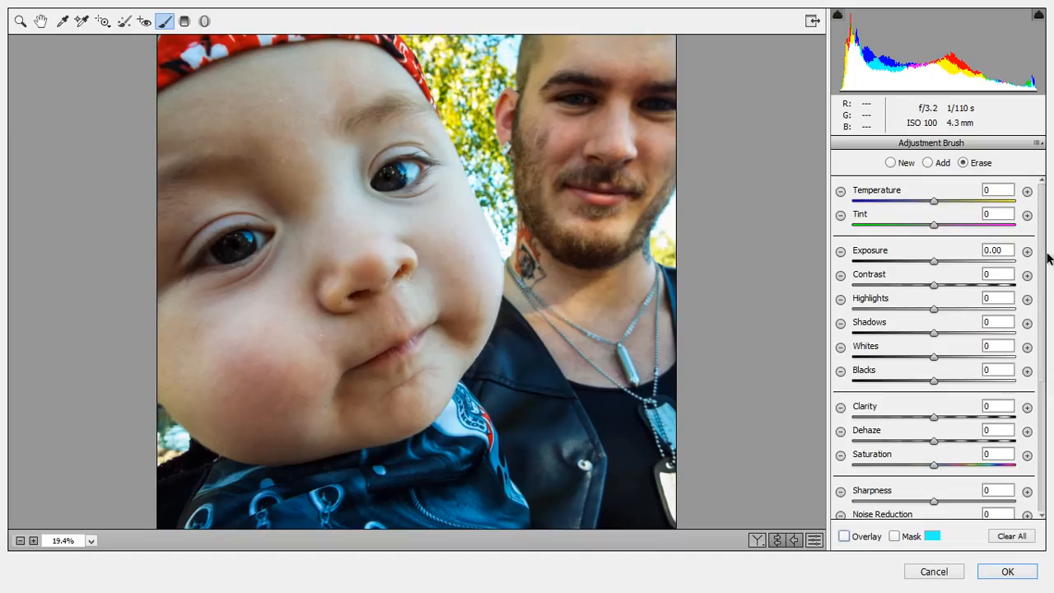
{"action": "left_click_drag", "start_coordinate": [1044, 260], "coordinate": [1042, 289]}
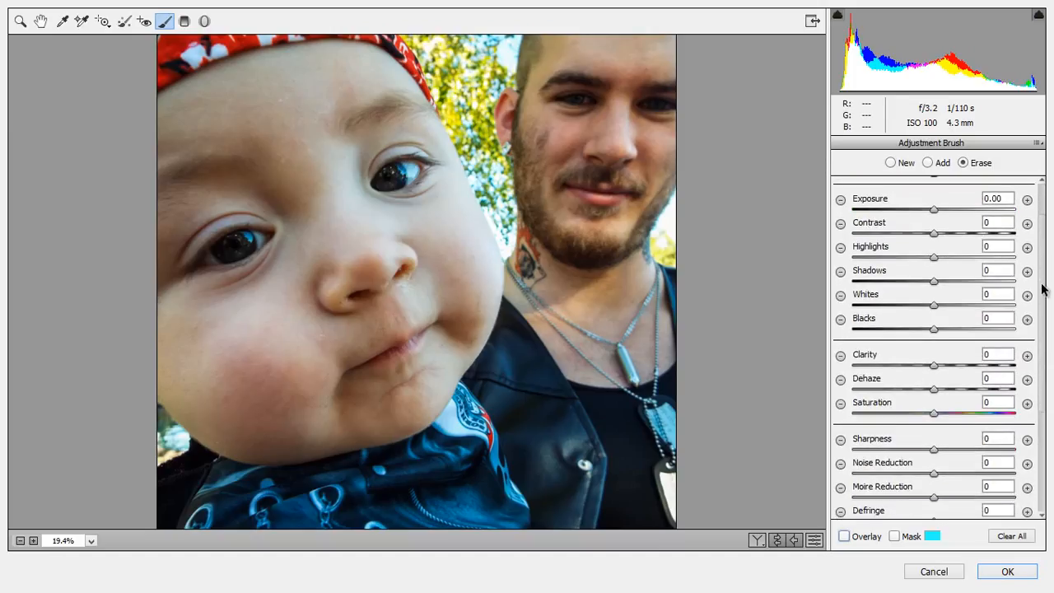
{"action": "left_click_drag", "start_coordinate": [937, 366], "coordinate": [944, 365]}
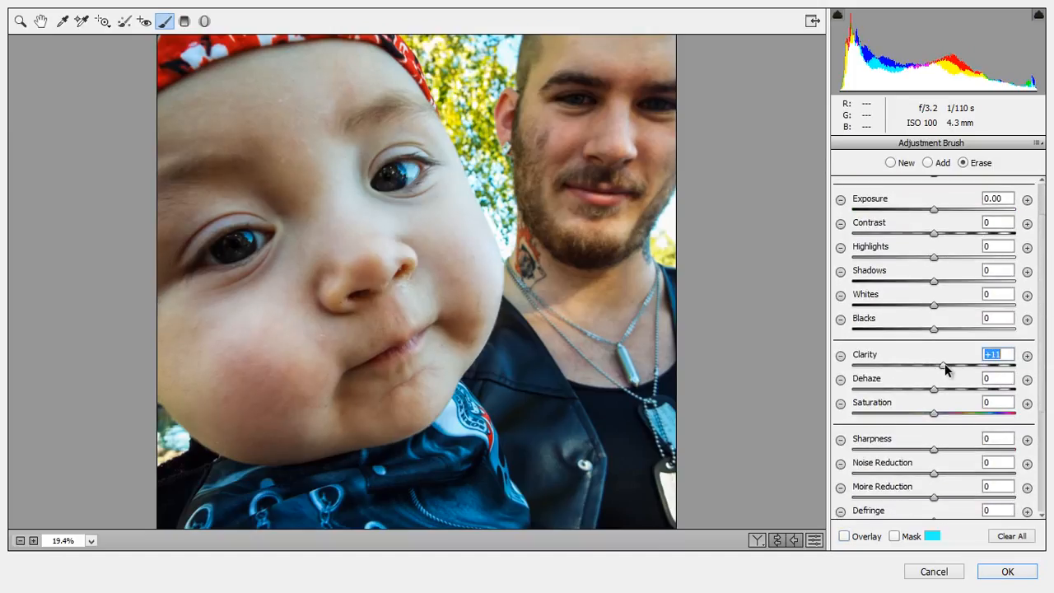
{"action": "mouse_move", "coordinate": [933, 415]}
{"action": "left_mouse_down"}
{"action": "mouse_move", "coordinate": [974, 420]}
{"action": "mouse_move", "coordinate": [946, 419]}
{"action": "left_mouse_up"}
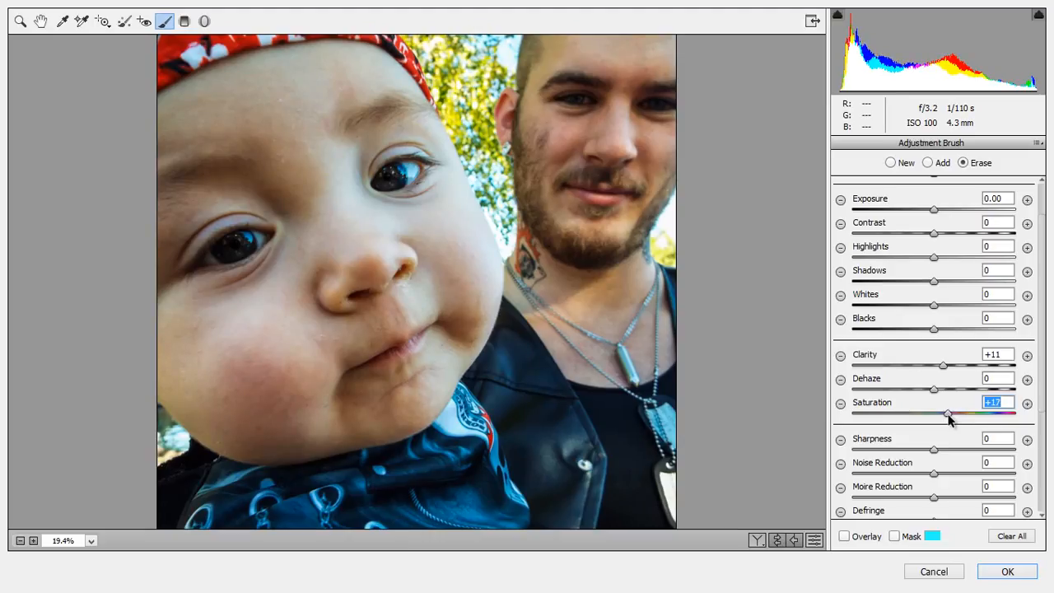
{"action": "double_click", "coordinate": [948, 415]}
{"action": "left_click_drag", "start_coordinate": [934, 416], "coordinate": [951, 419]}
{"action": "left_click_drag", "start_coordinate": [945, 369], "coordinate": [955, 369]}
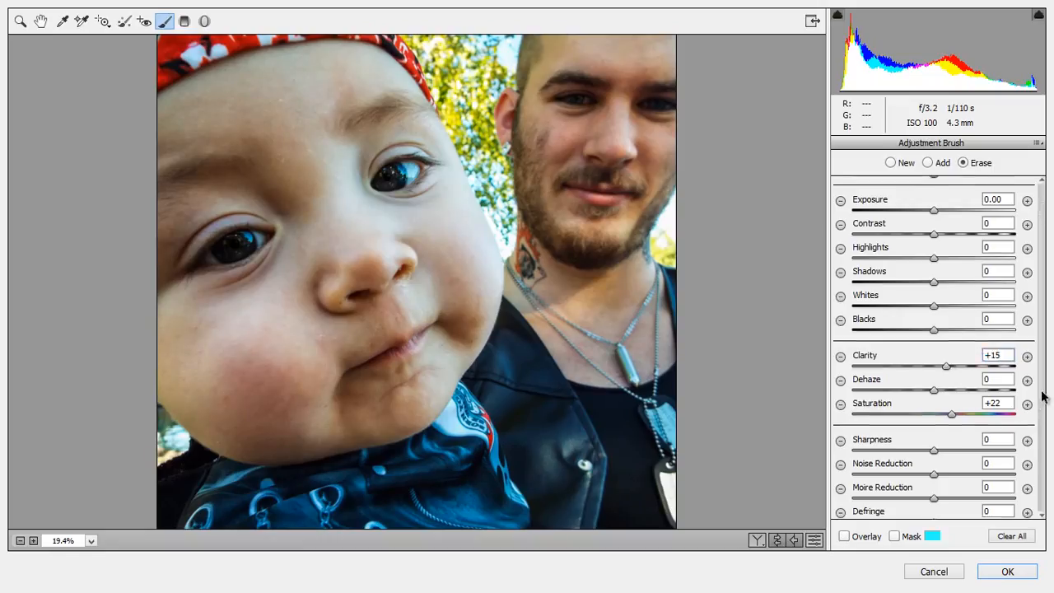
Step: Set the baby's face adjustment to Exposure +0.20 and soften its Clarity to -32
{"action": "scroll", "coordinate": [1044, 354], "scroll_direction": "up", "scroll_amount": 2}
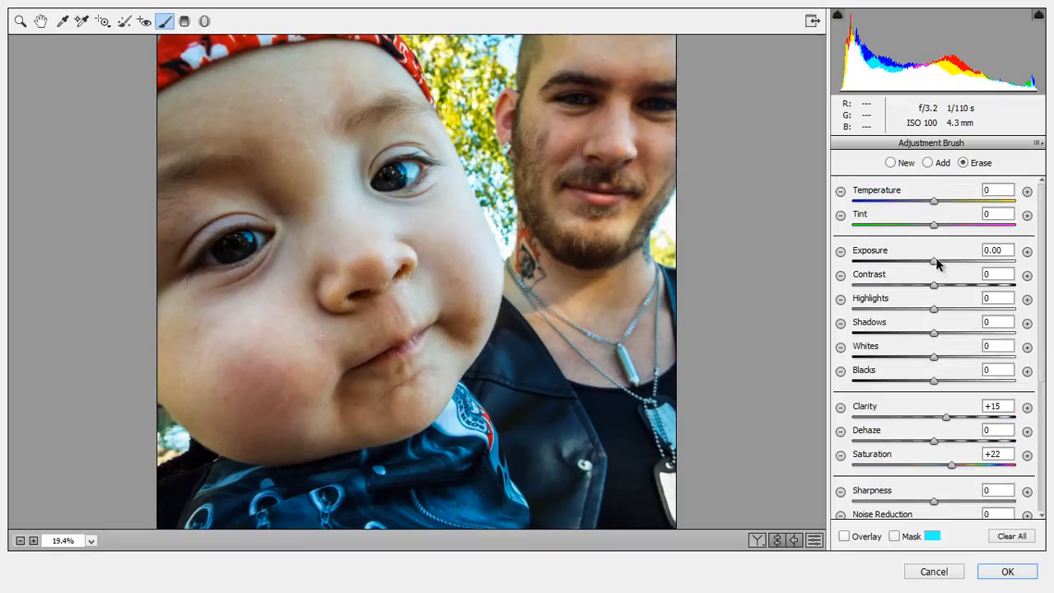
{"action": "left_click_drag", "start_coordinate": [934, 261], "coordinate": [938, 260]}
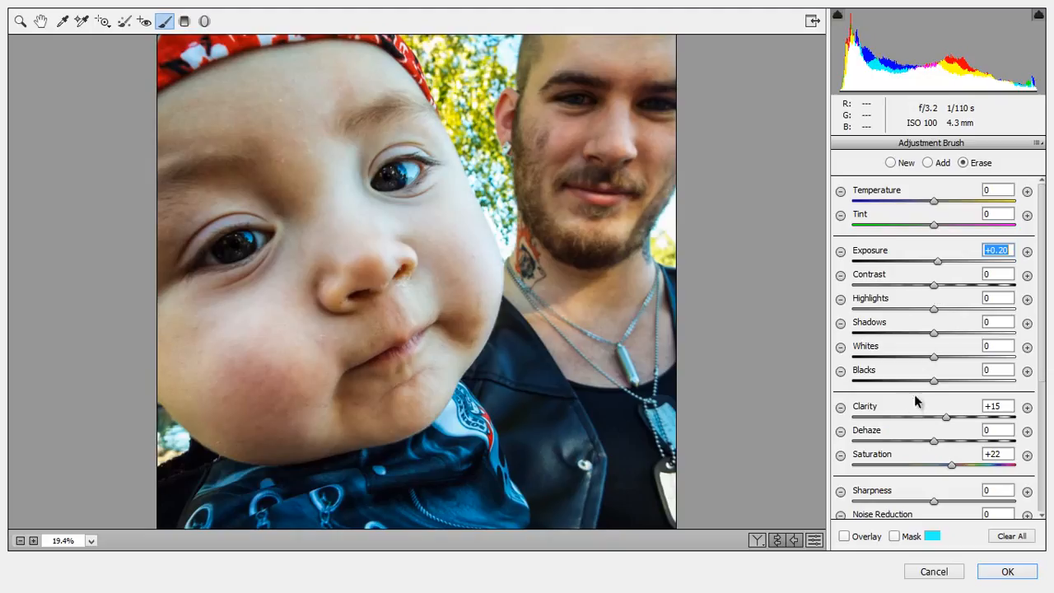
{"action": "left_click_drag", "start_coordinate": [943, 417], "coordinate": [905, 418]}
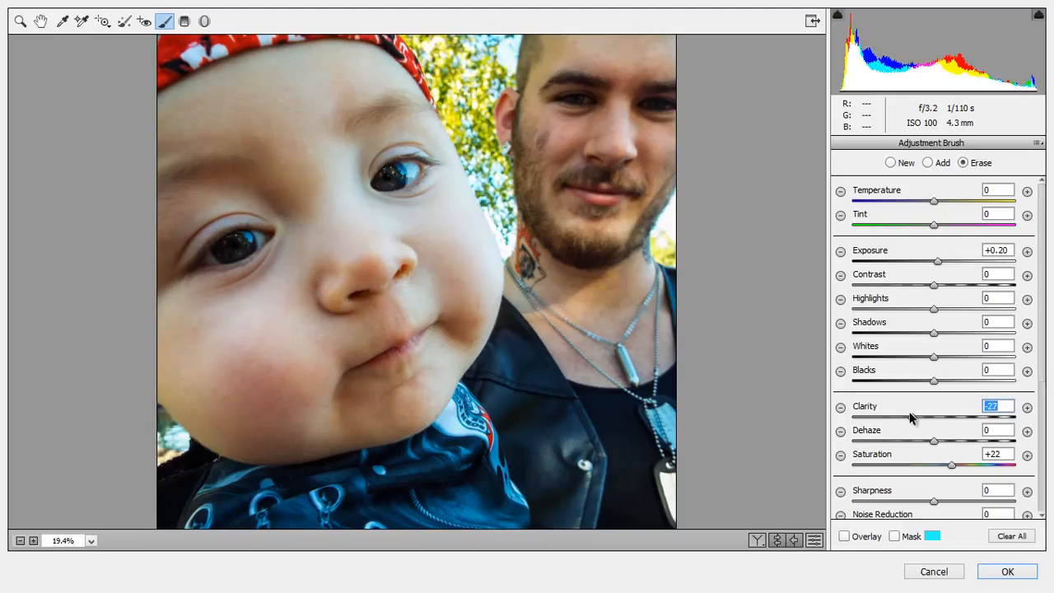
{"action": "left_click_drag", "start_coordinate": [911, 416], "coordinate": [916, 415]}
{"action": "mouse_move", "coordinate": [910, 417]}
{"action": "left_mouse_down"}
{"action": "mouse_move", "coordinate": [930, 420]}
{"action": "mouse_move", "coordinate": [902, 420]}
{"action": "left_mouse_up"}
{"action": "left_click_drag", "start_coordinate": [907, 416], "coordinate": [910, 420]}
Step: Set the baby's face adjustment to Contrast +54, Highlights -18, Whites +9 and Blacks -3
{"action": "left_click_drag", "start_coordinate": [938, 285], "coordinate": [980, 299]}
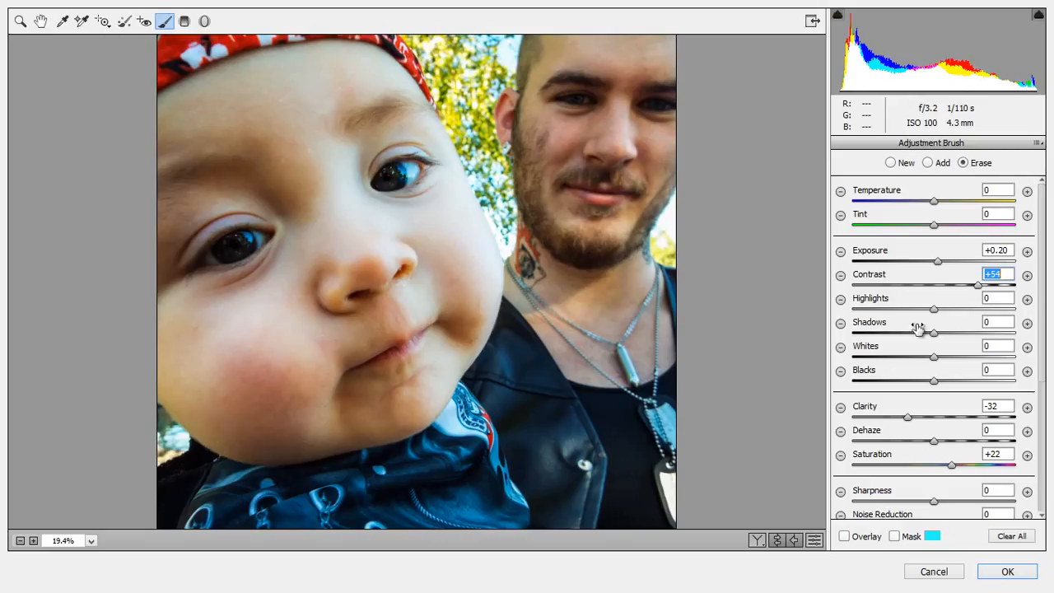
{"action": "scroll", "coordinate": [1041, 289], "scroll_direction": "down", "scroll_amount": 1}
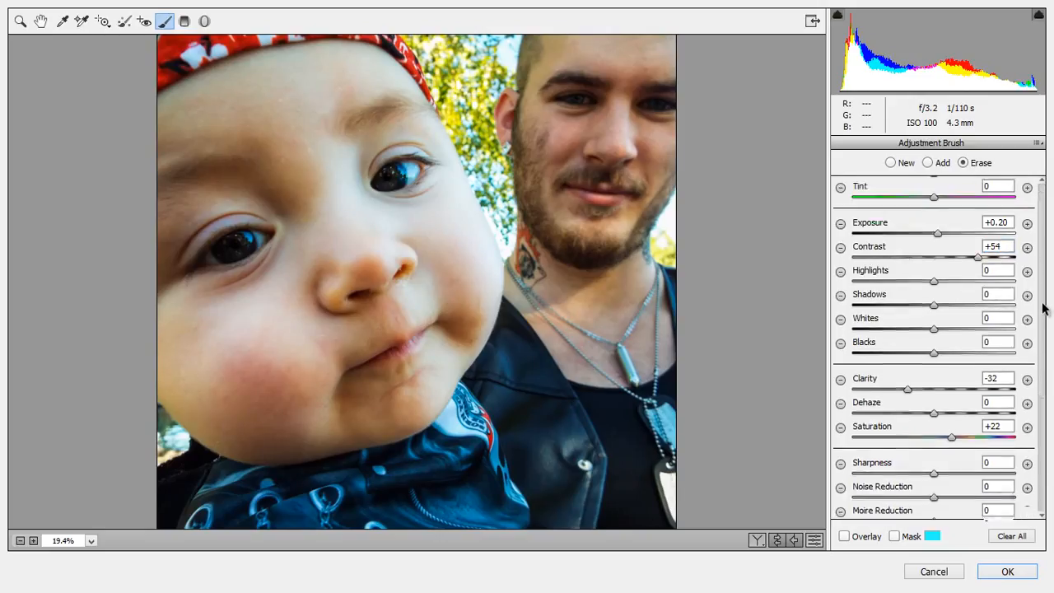
{"action": "left_click_drag", "start_coordinate": [932, 274], "coordinate": [906, 273]}
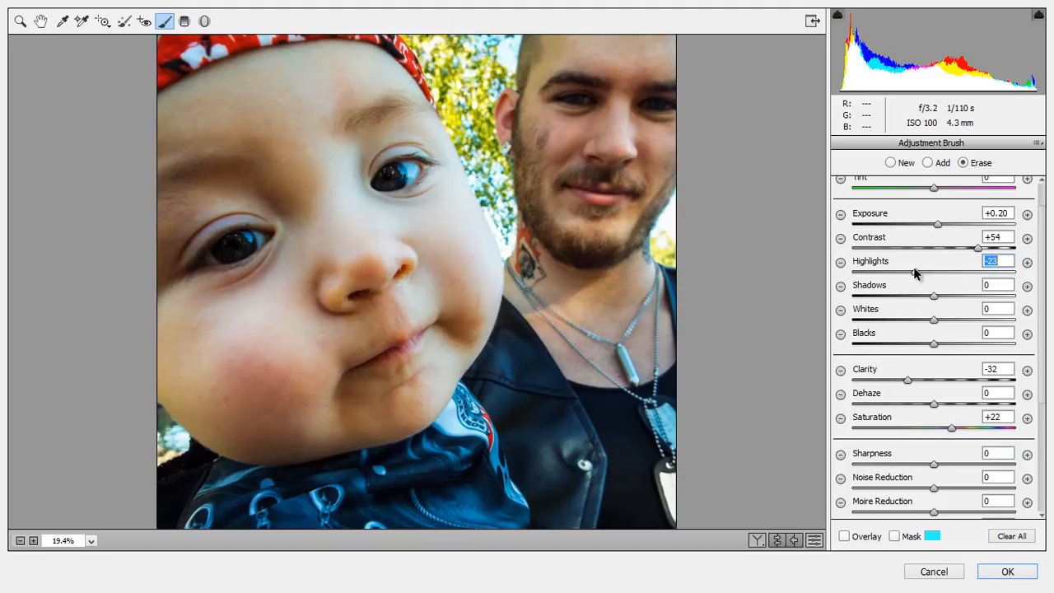
{"action": "left_click_drag", "start_coordinate": [914, 273], "coordinate": [919, 273]}
{"action": "mouse_move", "coordinate": [936, 322]}
{"action": "left_mouse_down"}
{"action": "mouse_move", "coordinate": [959, 326]}
{"action": "mouse_move", "coordinate": [944, 322]}
{"action": "left_mouse_up"}
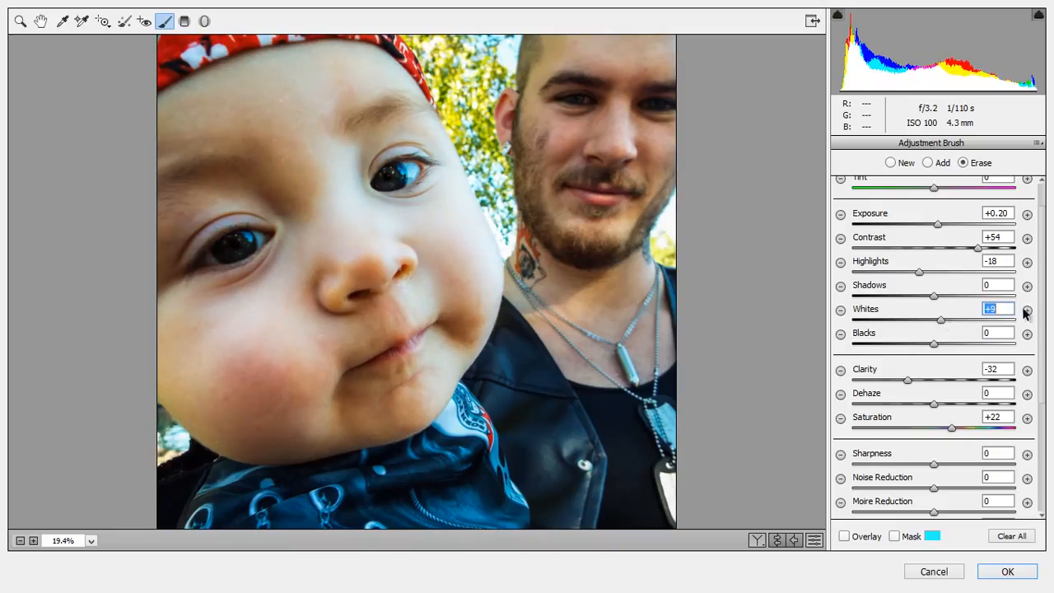
{"action": "left_click_drag", "start_coordinate": [932, 345], "coordinate": [930, 346]}
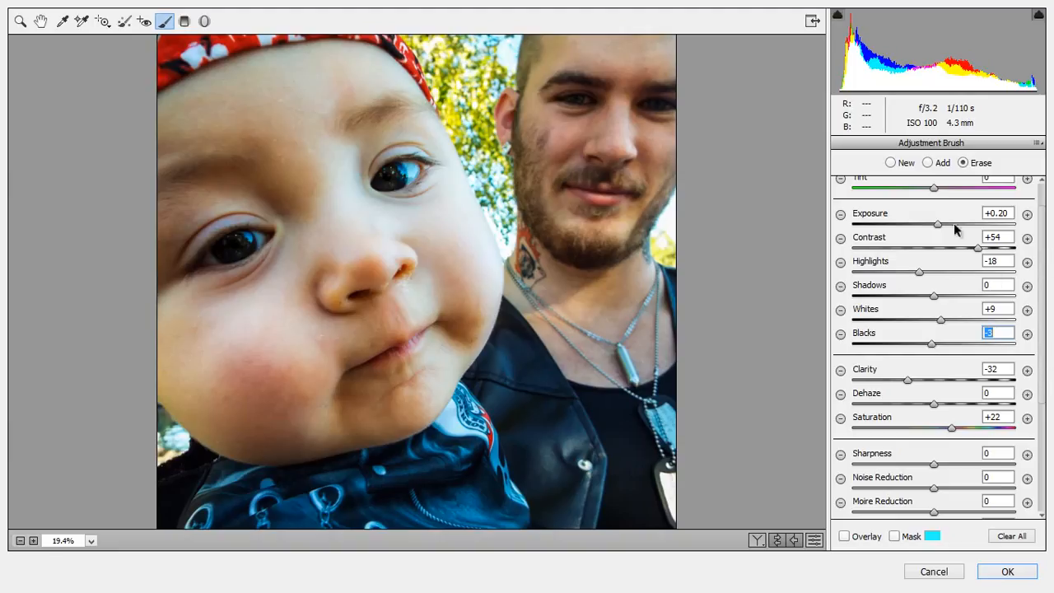
Step: Show the overlay, then remove and restore the baby's face adjustment to compare the photo with and without it
{"action": "left_click", "coordinate": [843, 536]}
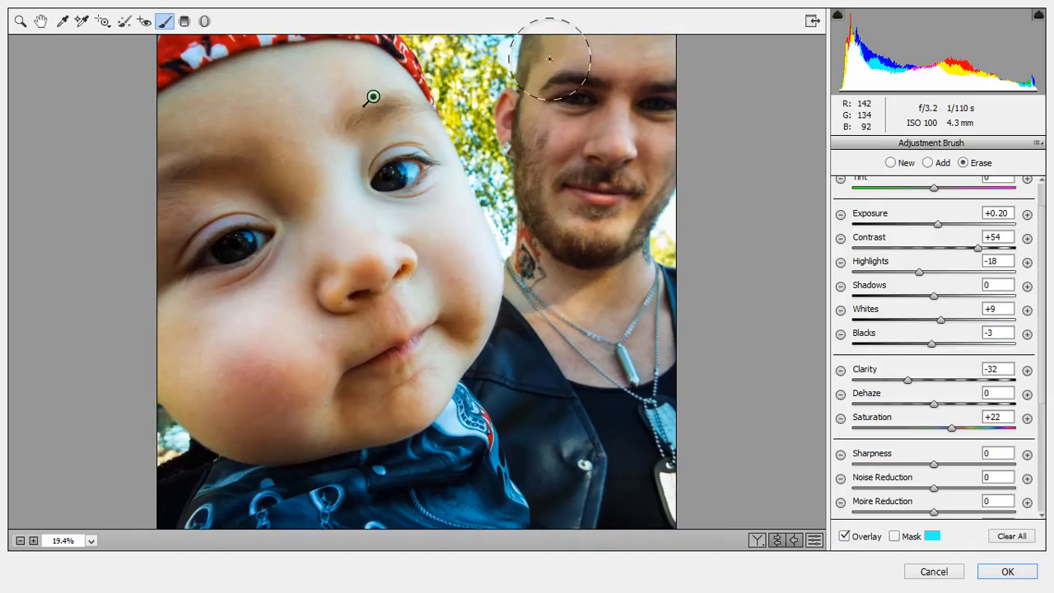
{"action": "key", "text": "Delete"}
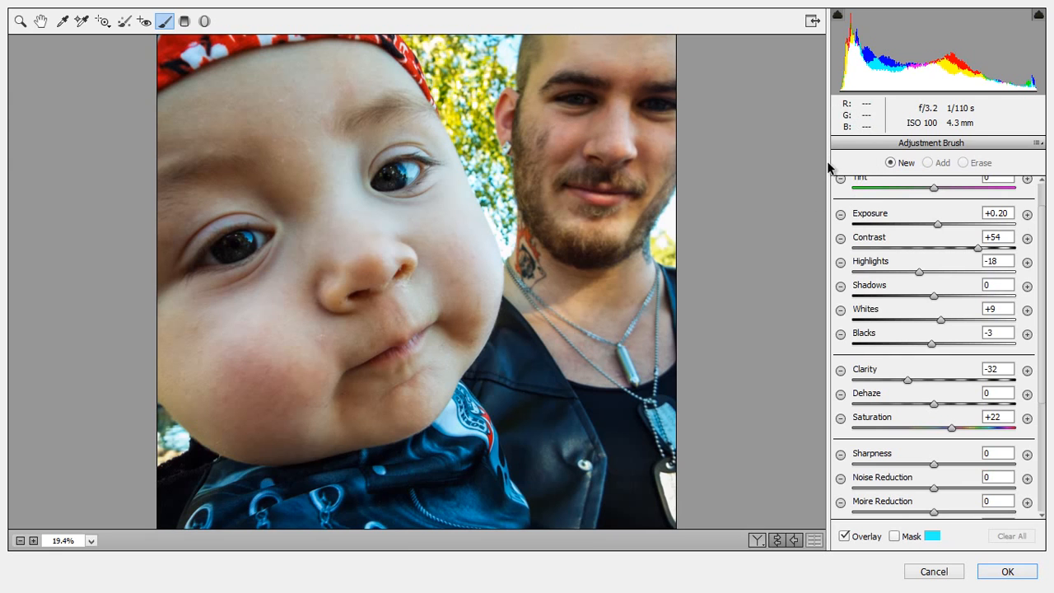
{"action": "key", "text": "ctrl+z"}
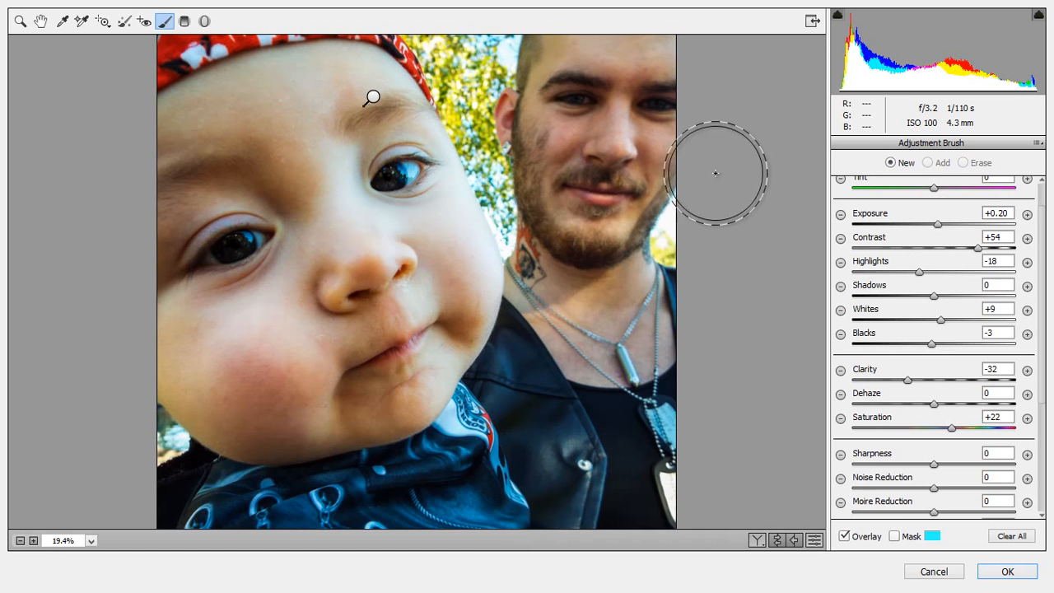
Step: Paint a new brush adjustment over the man's face, showing the mask to cover the forehead, eyes, nose and cheeks
{"action": "scroll", "coordinate": [623, 144], "scroll_direction": "up", "scroll_amount": 1}
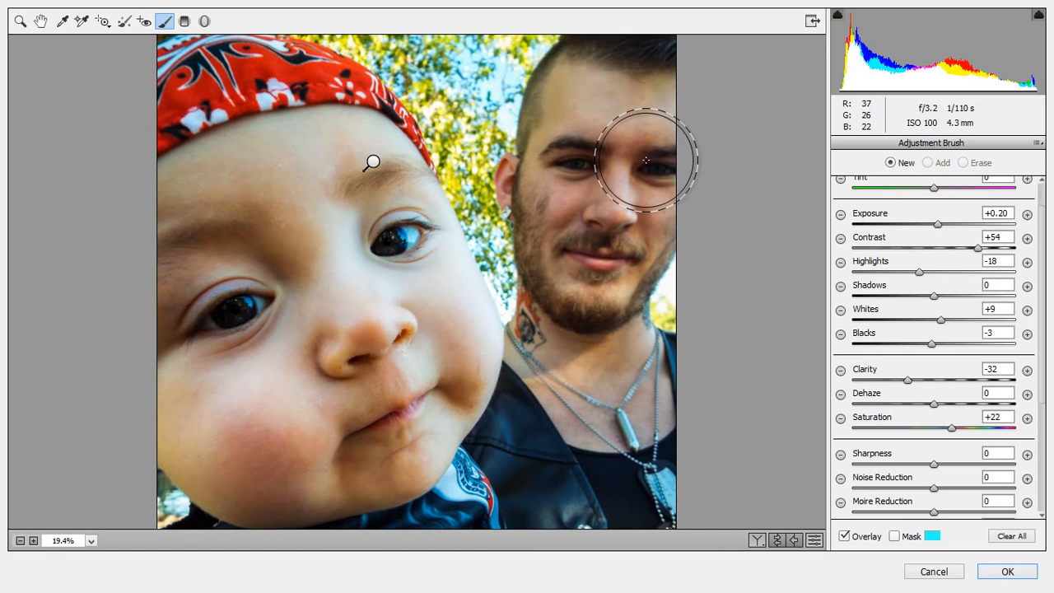
{"action": "scroll", "coordinate": [624, 182], "scroll_direction": "up", "scroll_amount": 2}
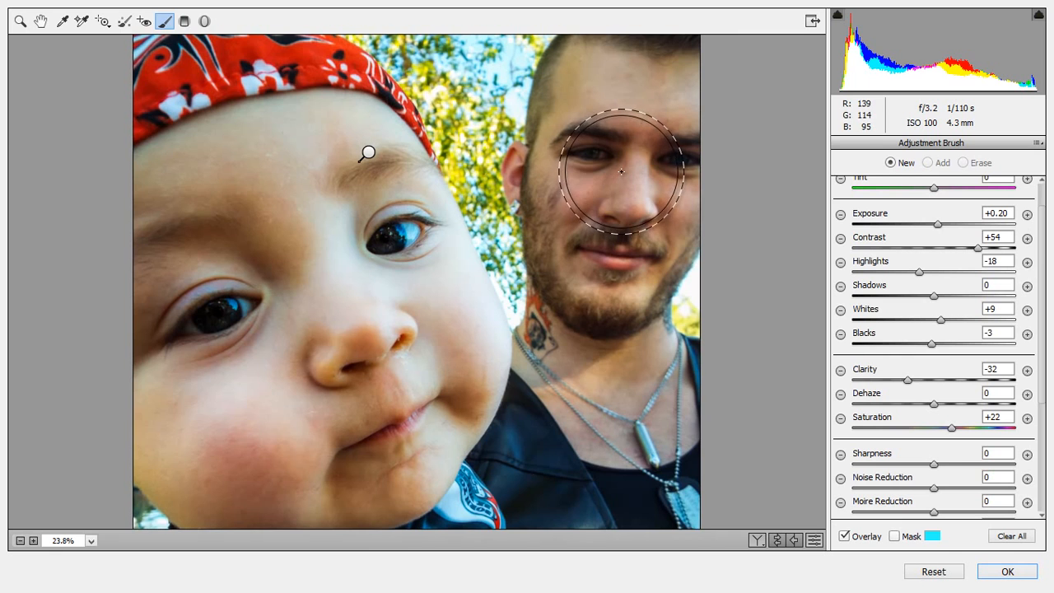
{"action": "scroll", "coordinate": [609, 144], "scroll_direction": "up", "scroll_amount": 1}
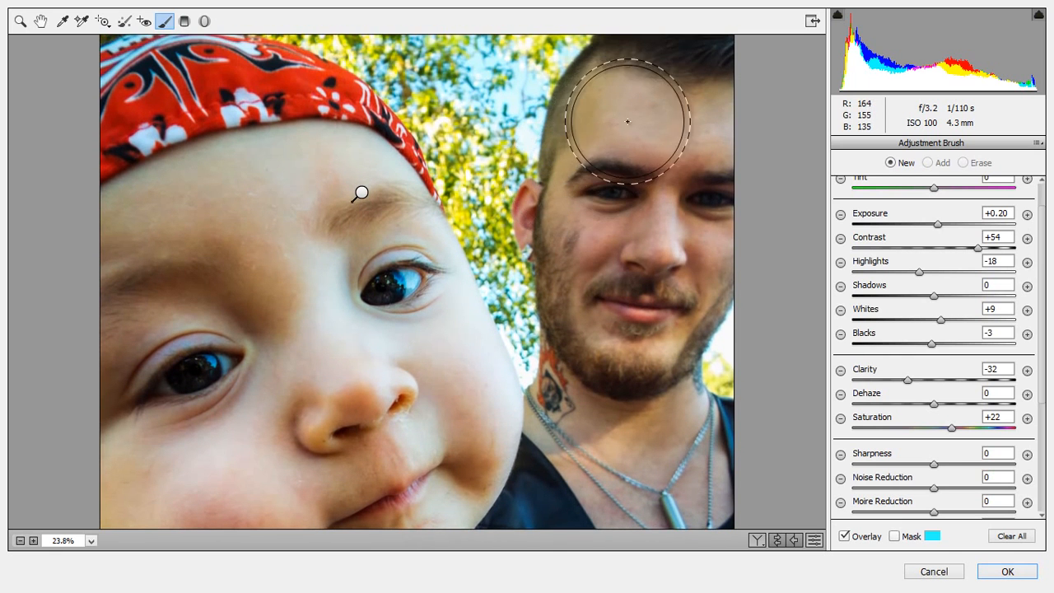
{"action": "mouse_move", "coordinate": [626, 120]}
{"action": "left_mouse_down"}
{"action": "mouse_move", "coordinate": [711, 143]}
{"action": "mouse_move", "coordinate": [755, 134]}
{"action": "left_mouse_up"}
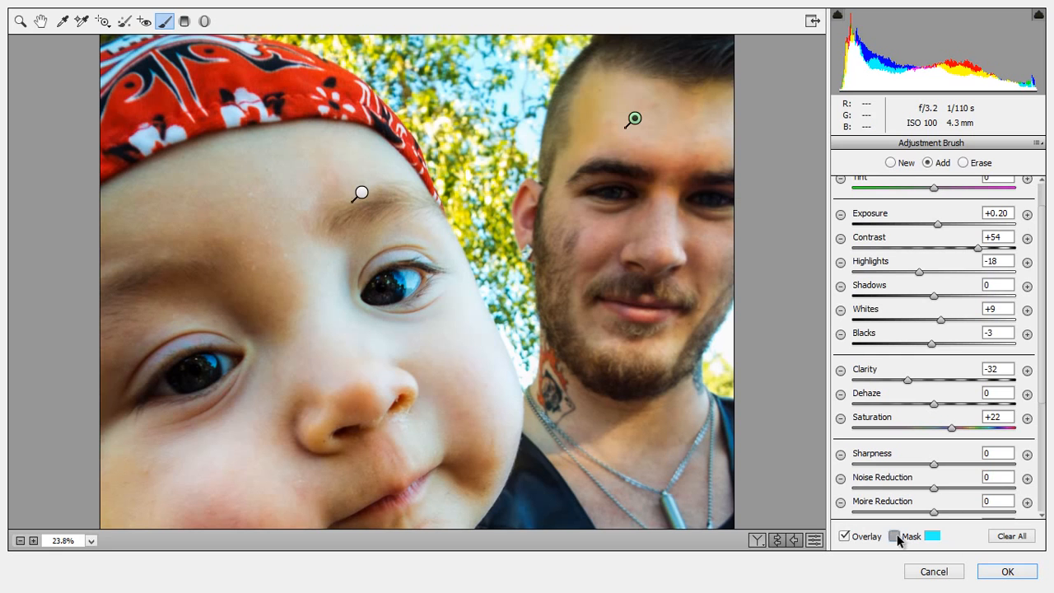
{"action": "left_click", "coordinate": [895, 536]}
{"action": "mouse_move", "coordinate": [683, 170]}
{"action": "left_mouse_down"}
{"action": "mouse_move", "coordinate": [634, 145]}
{"action": "mouse_move", "coordinate": [606, 200]}
{"action": "mouse_move", "coordinate": [607, 269]}
{"action": "mouse_move", "coordinate": [639, 287]}
{"action": "mouse_move", "coordinate": [680, 258]}
{"action": "mouse_move", "coordinate": [699, 193]}
{"action": "mouse_move", "coordinate": [658, 204]}
{"action": "left_mouse_up"}
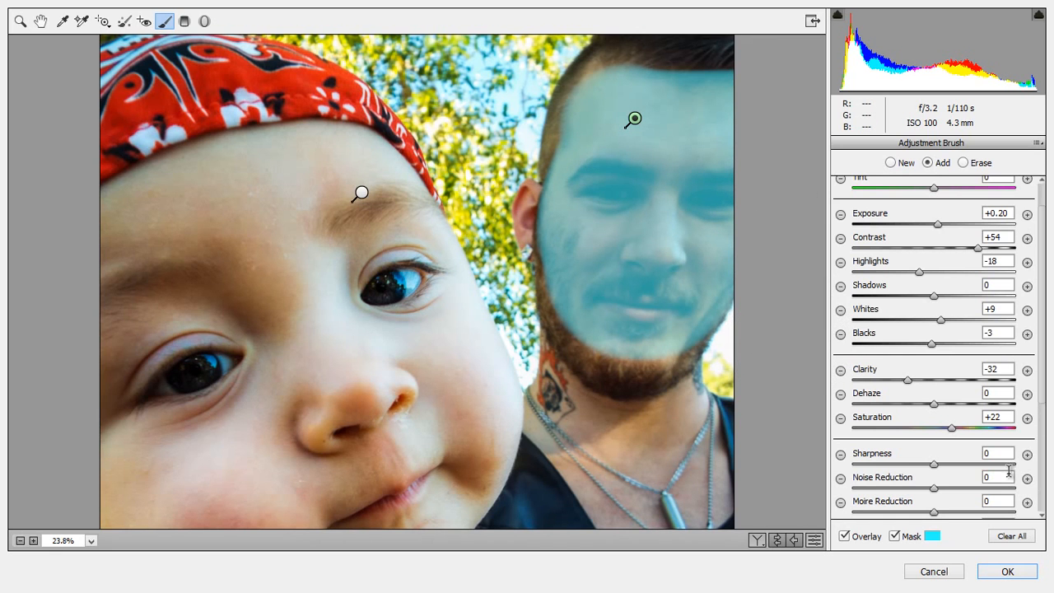
Step: Reselect the man's face adjustment and hide its mask and the overlay
{"action": "left_click", "coordinate": [891, 163]}
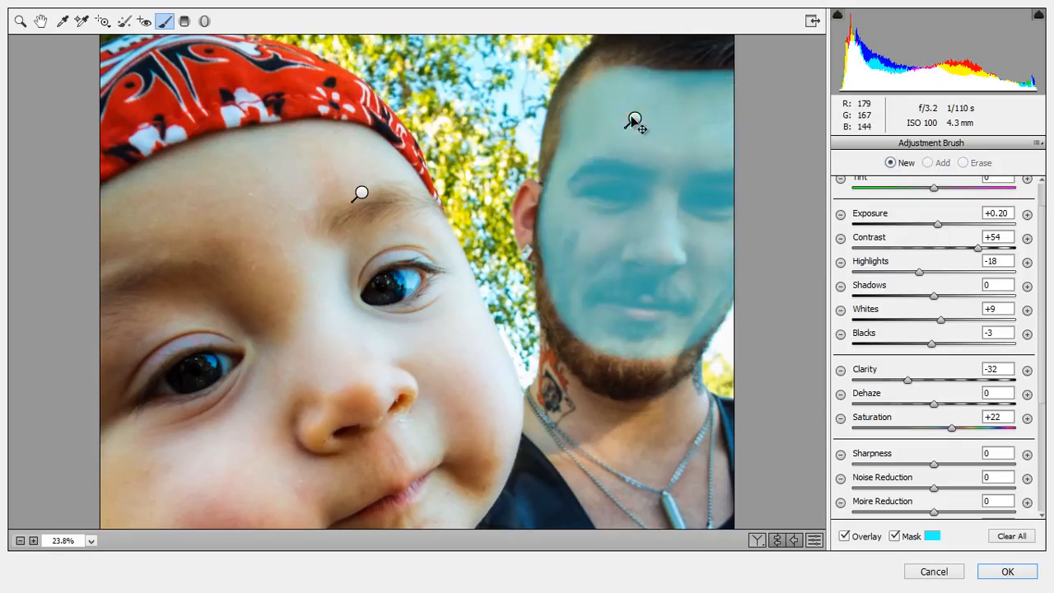
{"action": "left_click", "coordinate": [633, 119]}
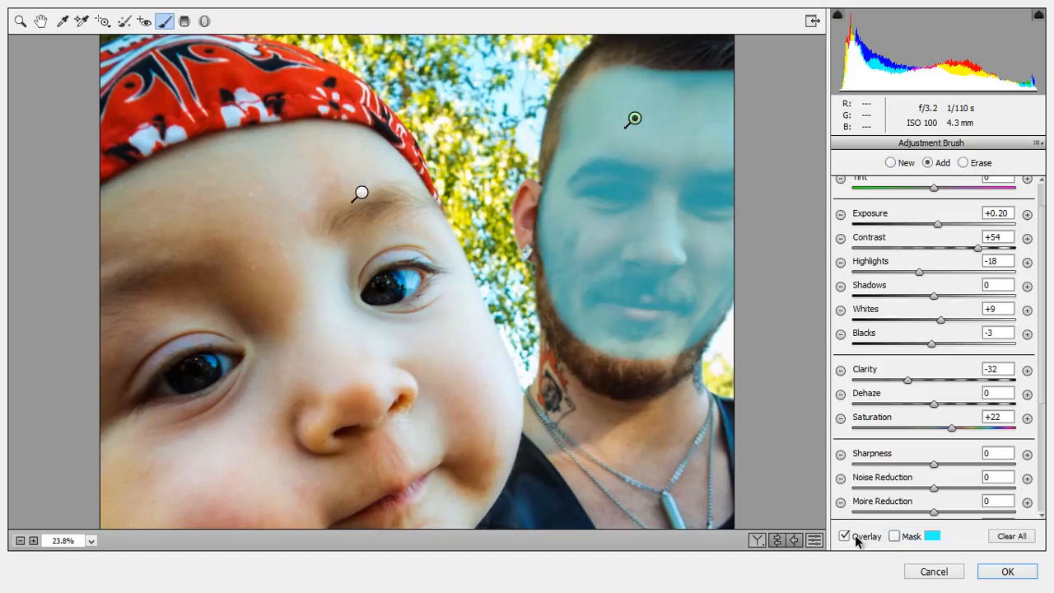
{"action": "left_click", "coordinate": [894, 535]}
{"action": "left_click", "coordinate": [844, 536]}
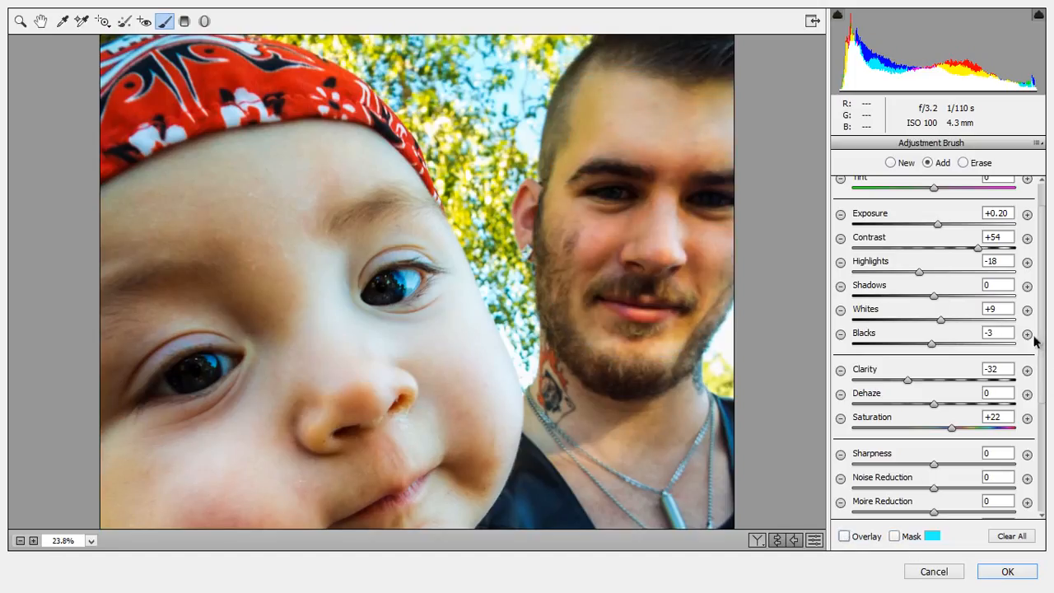
Step: Reset the local correction settings of the man's face adjustment, show the overlay and set Clarity to -34
{"action": "key", "text": "ctrl+0"}
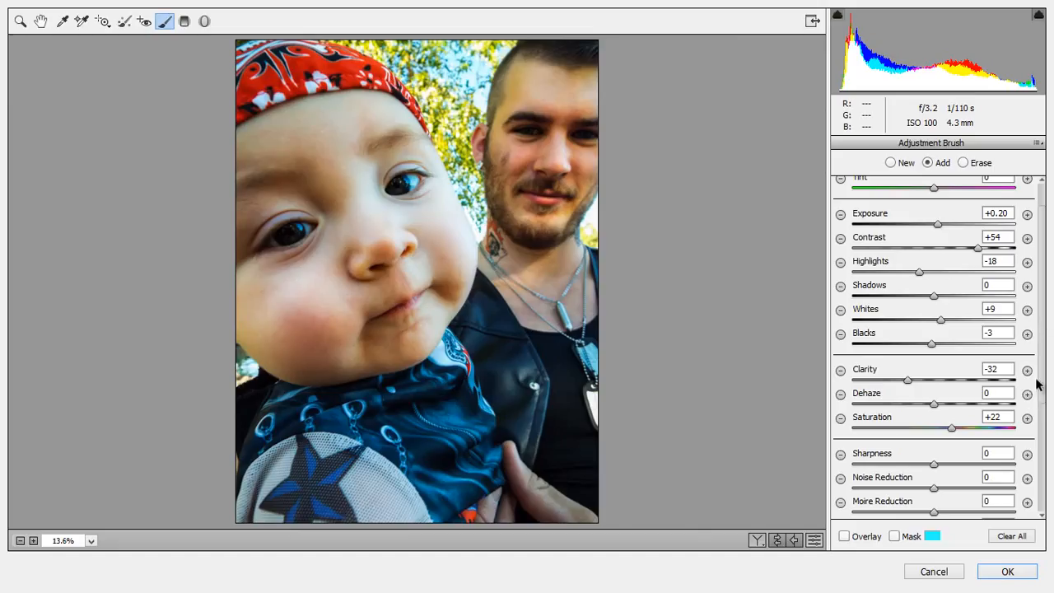
{"action": "scroll", "coordinate": [1039, 397], "scroll_direction": "down", "scroll_amount": 1}
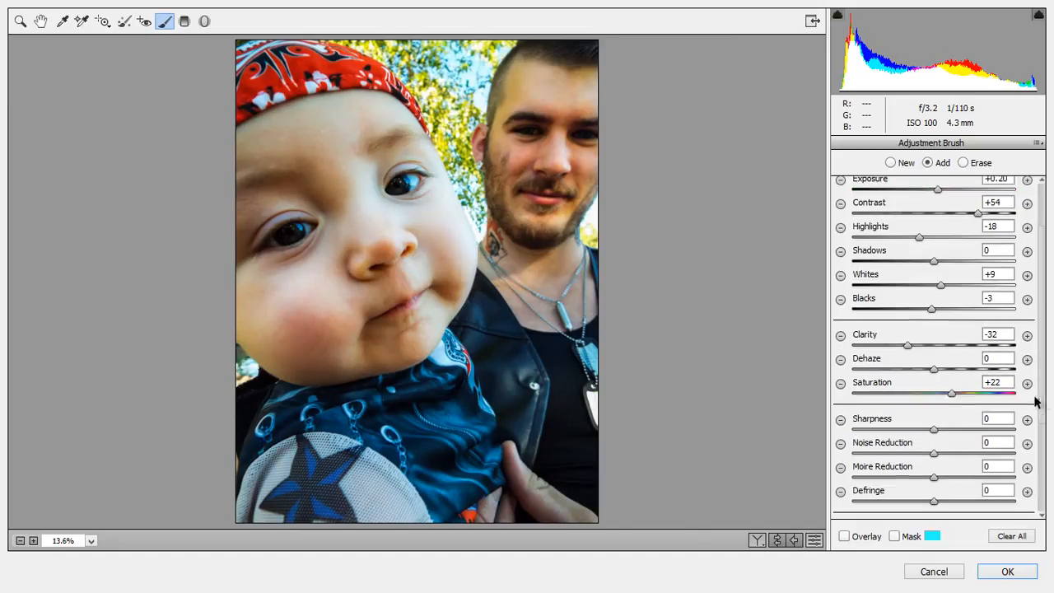
{"action": "left_click", "coordinate": [1037, 144]}
{"action": "left_click", "coordinate": [893, 198]}
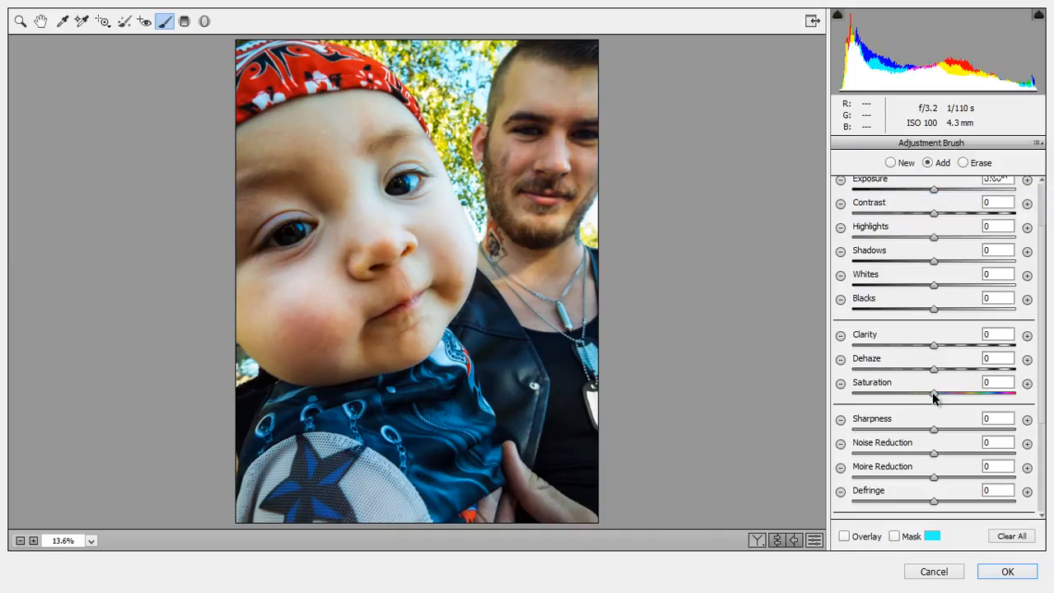
{"action": "left_click_drag", "start_coordinate": [932, 345], "coordinate": [926, 347]}
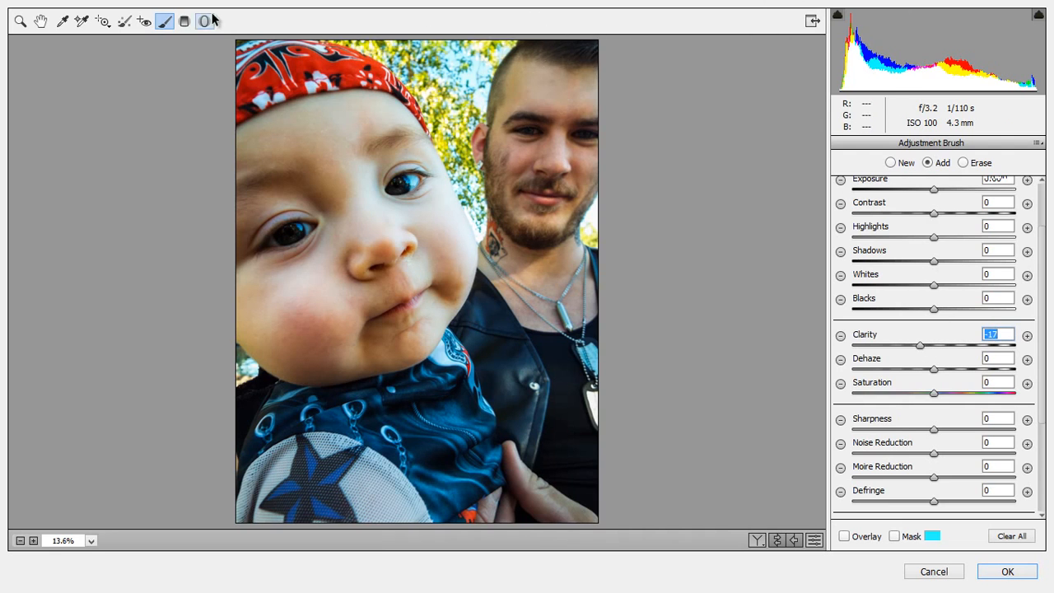
{"action": "left_click", "coordinate": [844, 536]}
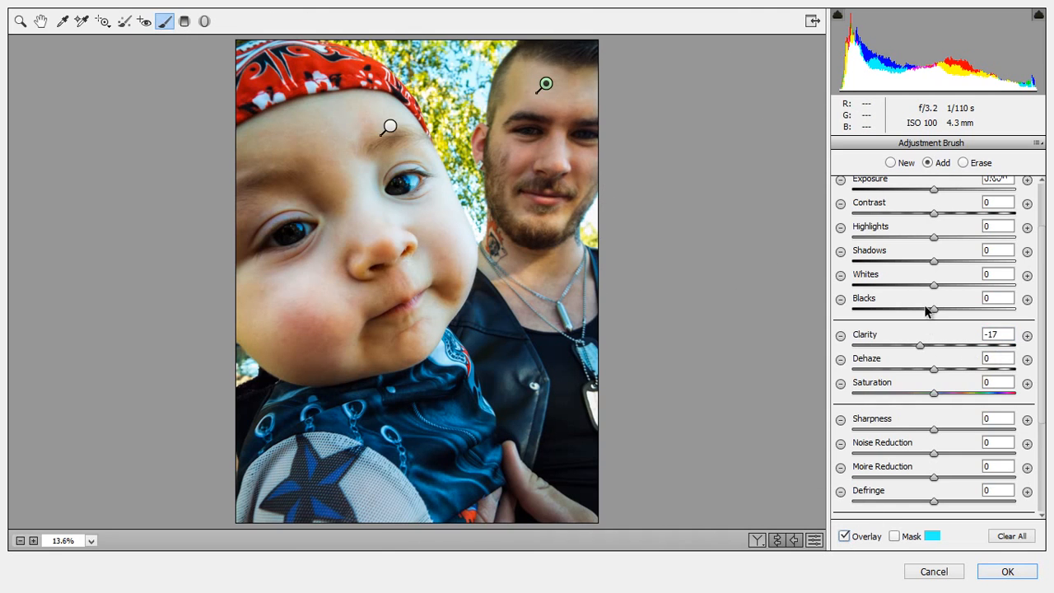
{"action": "left_click_drag", "start_coordinate": [919, 344], "coordinate": [905, 344]}
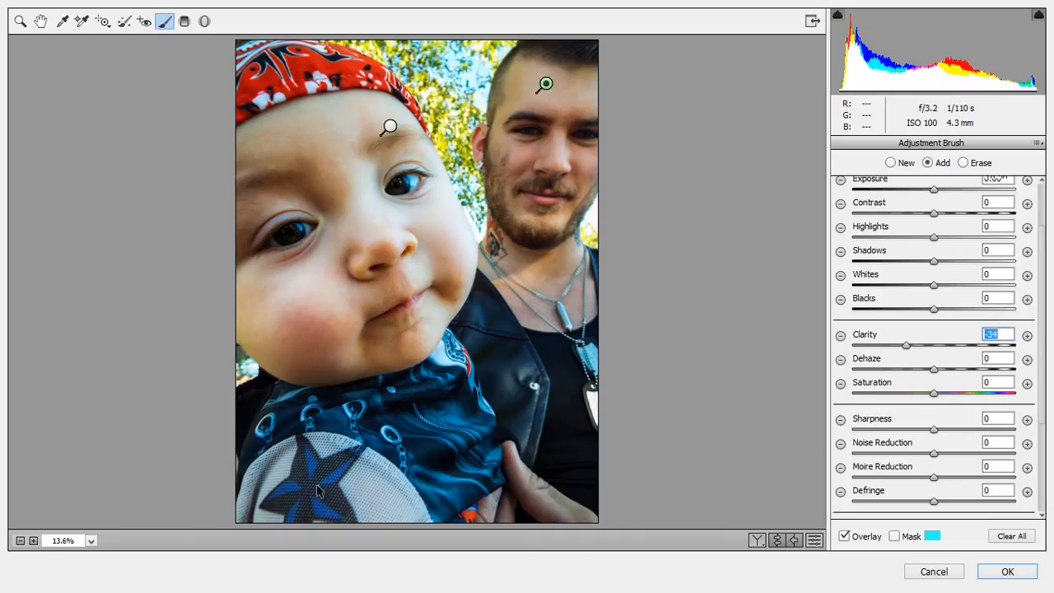
Step: Set the man's face adjustment to Clarity -39 and Saturation -17, judging the effect on the skin up close
{"action": "left_click", "coordinate": [91, 540]}
{"action": "left_click", "coordinate": [78, 387]}
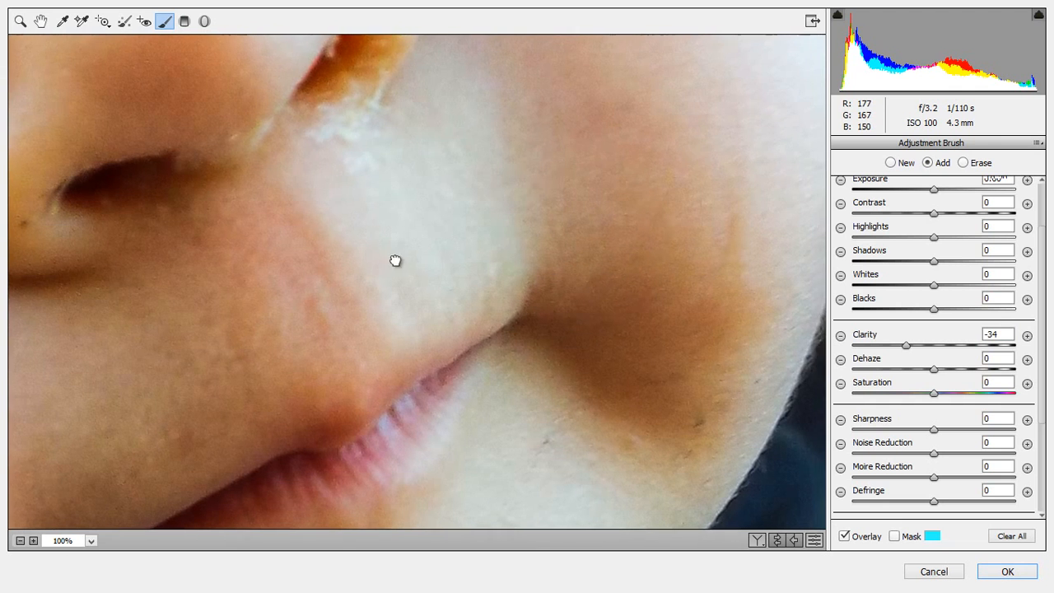
{"action": "left_click_drag", "start_coordinate": [395, 258], "coordinate": [6, 352]}
{"action": "scroll", "coordinate": [6, 351], "scroll_direction": "down", "scroll_amount": 1}
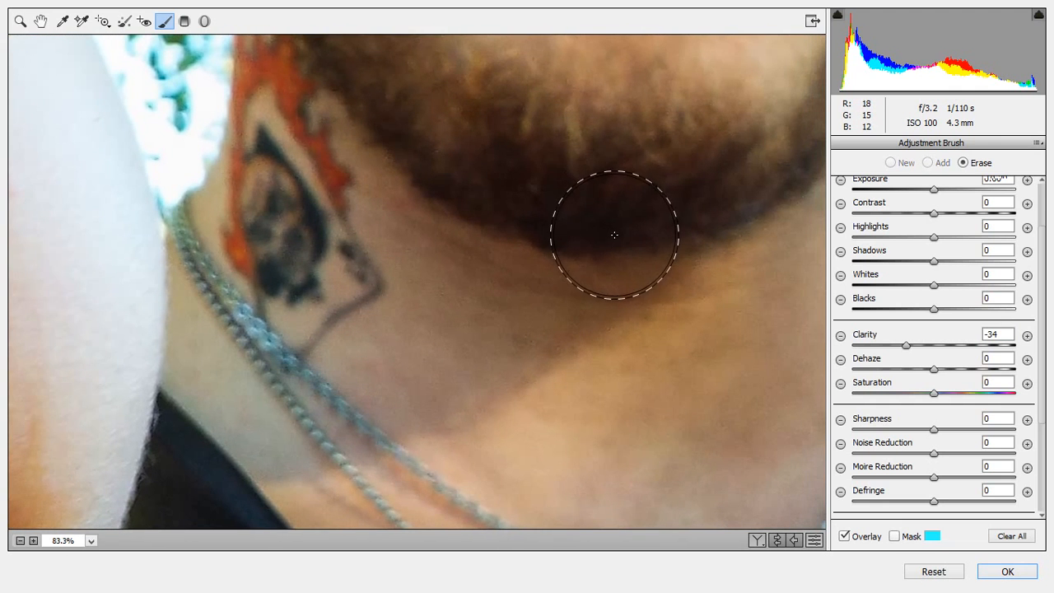
{"action": "scroll", "coordinate": [611, 239], "scroll_direction": "down", "scroll_amount": 1}
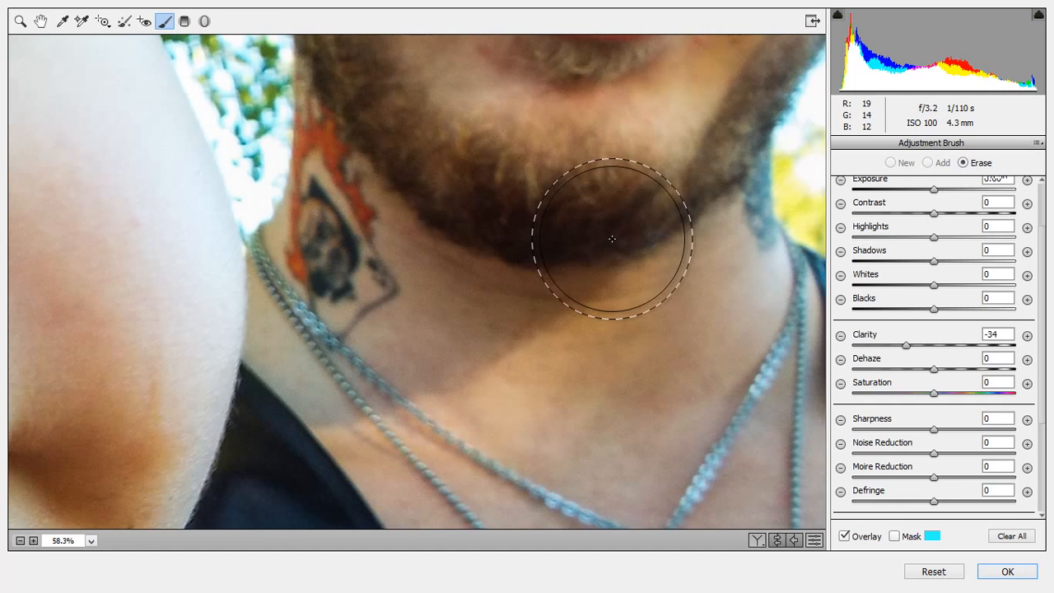
{"action": "mouse_move", "coordinate": [612, 237]}
{"action": "left_mouse_down"}
{"action": "mouse_move", "coordinate": [551, 404]}
{"action": "mouse_move", "coordinate": [548, 471]}
{"action": "left_mouse_up"}
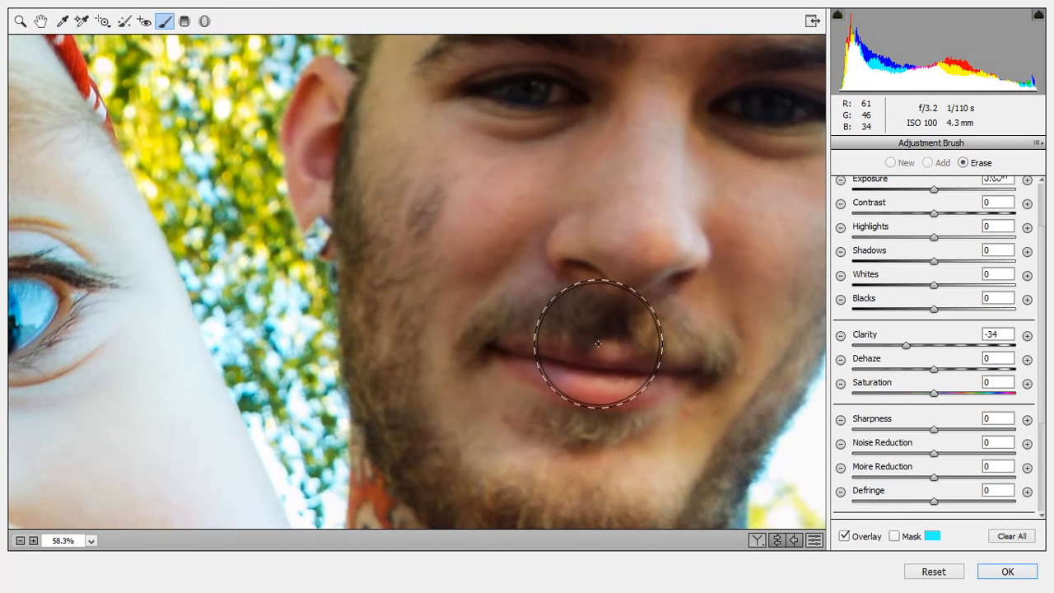
{"action": "scroll", "coordinate": [599, 343], "scroll_direction": "down", "scroll_amount": 1}
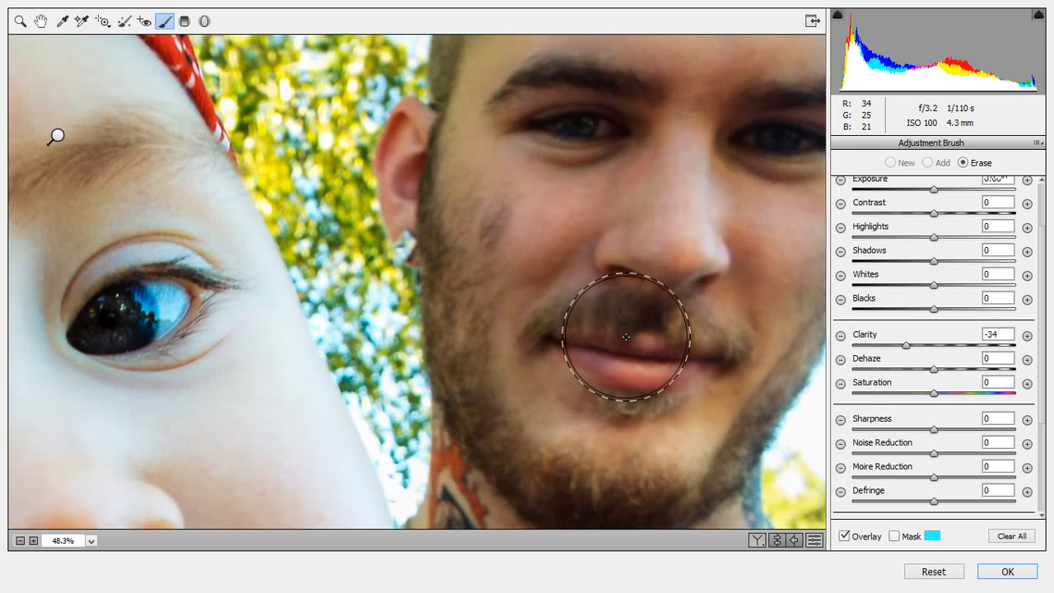
{"action": "scroll", "coordinate": [634, 311], "scroll_direction": "down", "scroll_amount": 1}
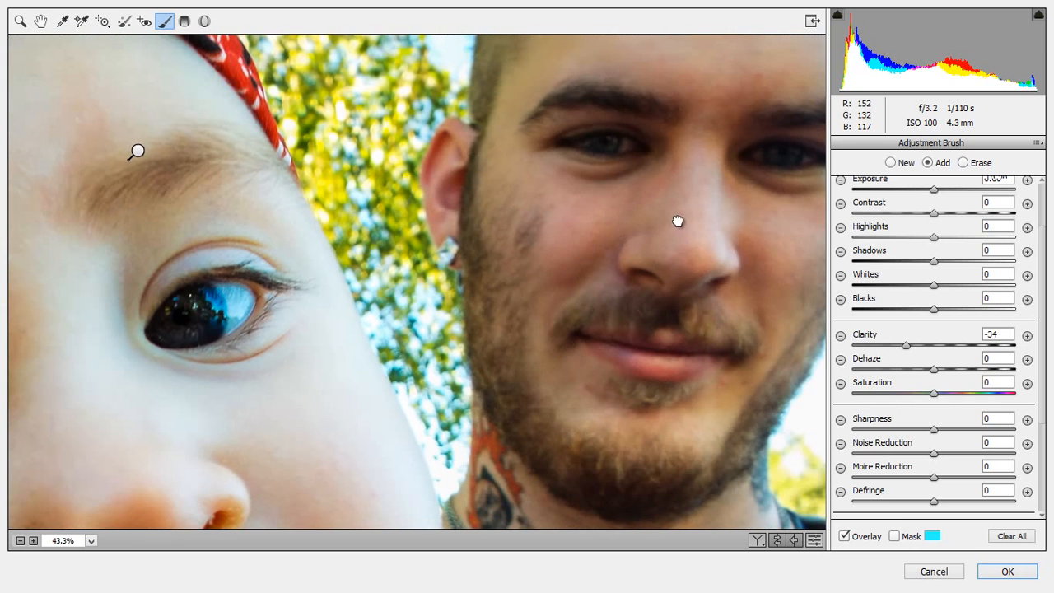
{"action": "mouse_move", "coordinate": [679, 222]}
{"action": "left_mouse_down"}
{"action": "mouse_move", "coordinate": [512, 345]}
{"action": "mouse_move", "coordinate": [451, 321]}
{"action": "mouse_move", "coordinate": [452, 301]}
{"action": "left_mouse_up"}
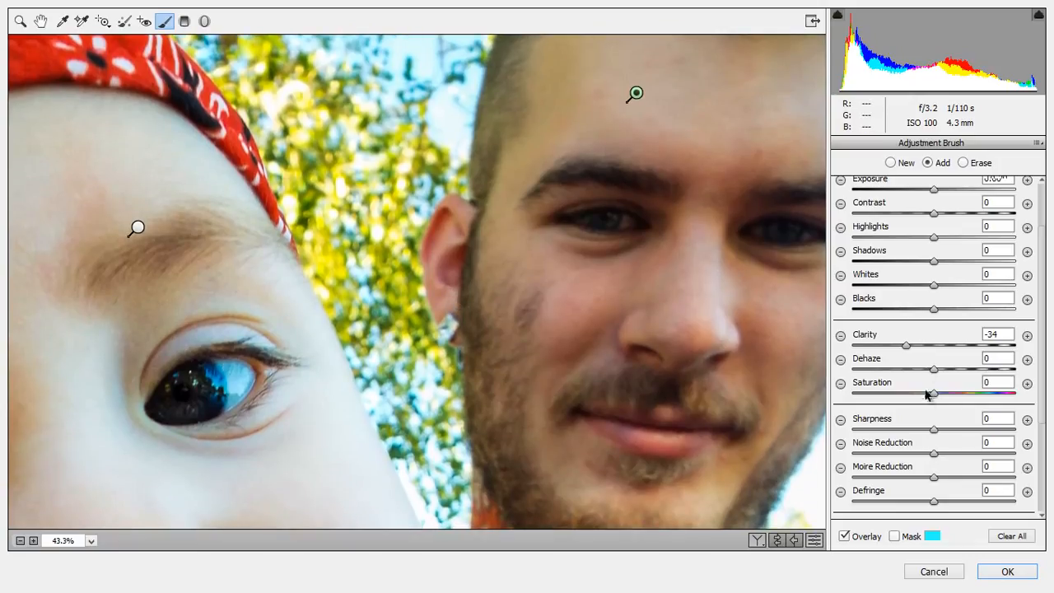
{"action": "mouse_move", "coordinate": [905, 343]}
{"action": "left_mouse_down"}
{"action": "mouse_move", "coordinate": [928, 352]}
{"action": "mouse_move", "coordinate": [903, 349]}
{"action": "left_mouse_up"}
{"action": "scroll", "coordinate": [1039, 362], "scroll_direction": "up", "scroll_amount": 3}
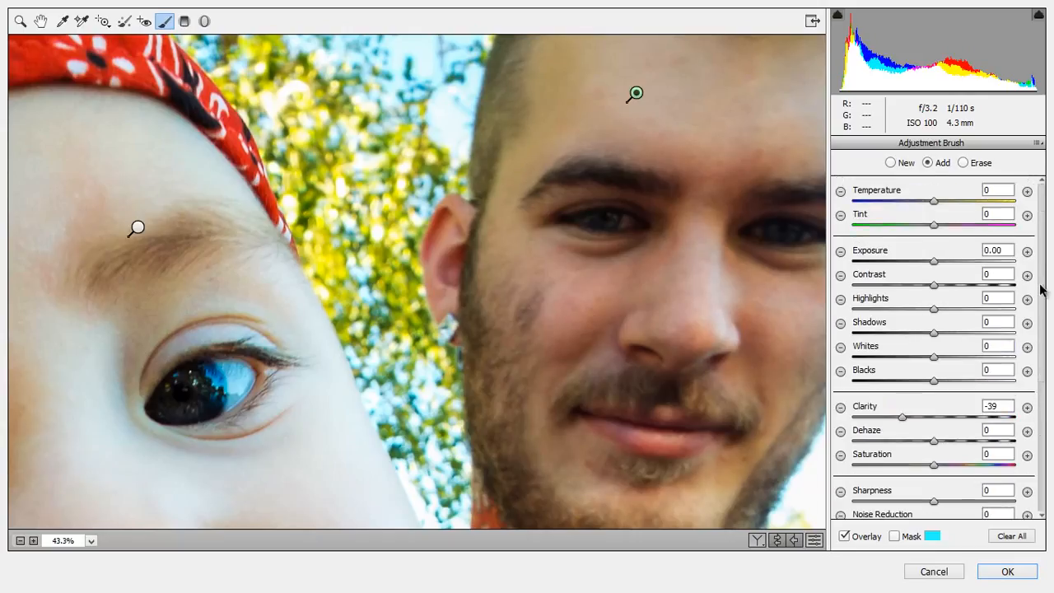
{"action": "left_click_drag", "start_coordinate": [933, 465], "coordinate": [922, 468]}
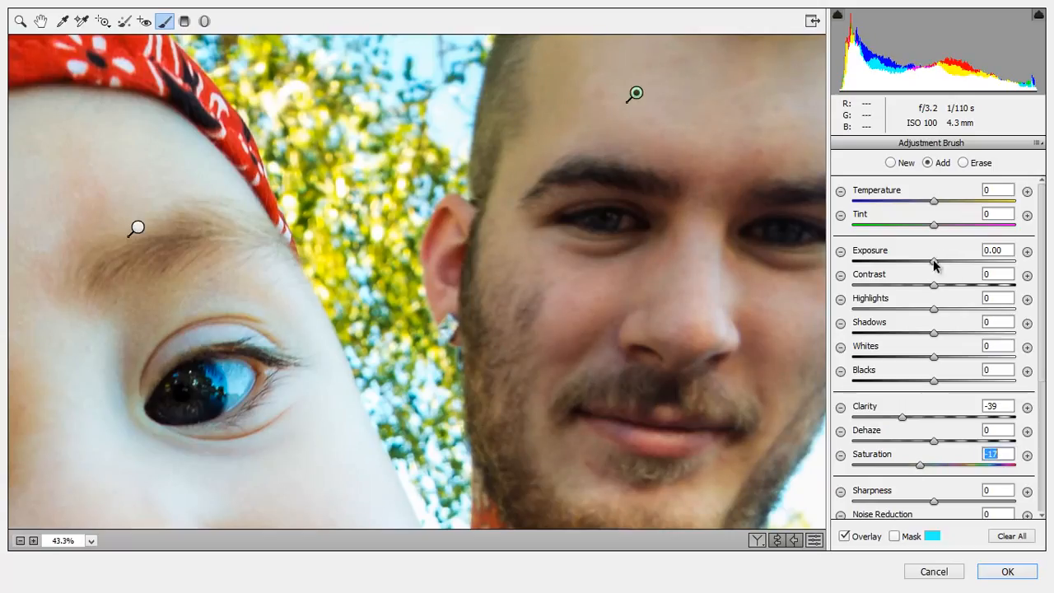
Step: Set the man's face adjustment to Exposure -0.20, Contrast +6, Highlights +23 and Shadows -8
{"action": "left_click_drag", "start_coordinate": [934, 262], "coordinate": [948, 288]}
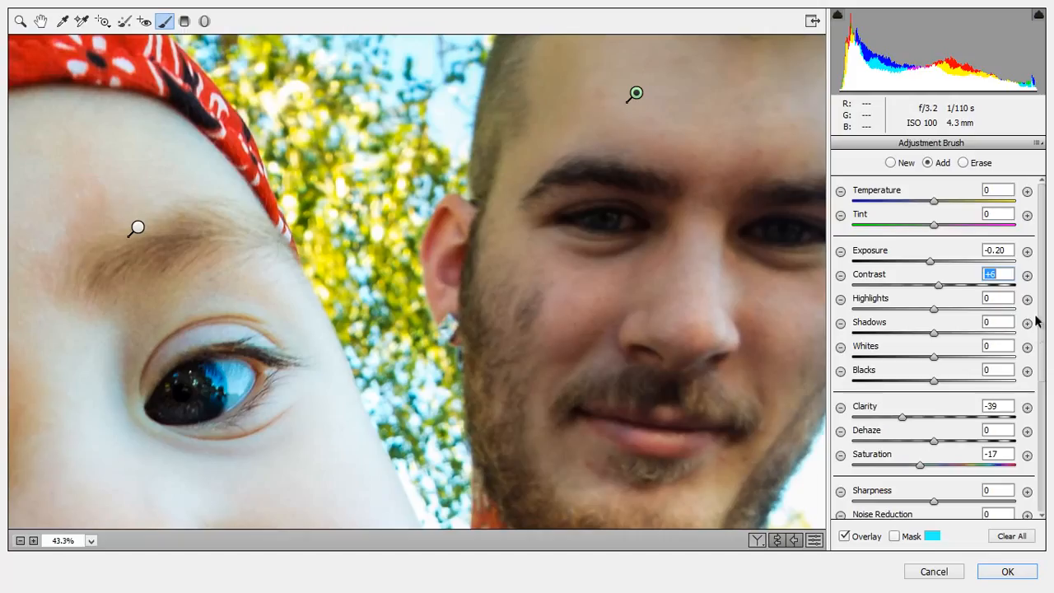
{"action": "scroll", "coordinate": [1042, 337], "scroll_direction": "down", "scroll_amount": 1}
{"action": "scroll", "coordinate": [1047, 343], "scroll_direction": "down", "scroll_amount": 1}
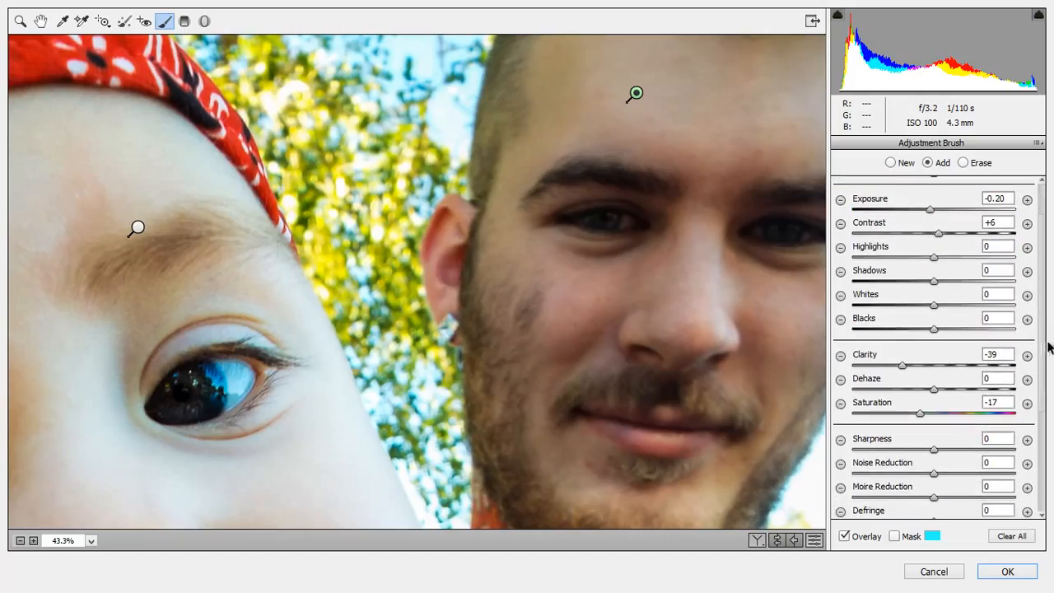
{"action": "scroll", "coordinate": [1049, 288], "scroll_direction": "up", "scroll_amount": 2}
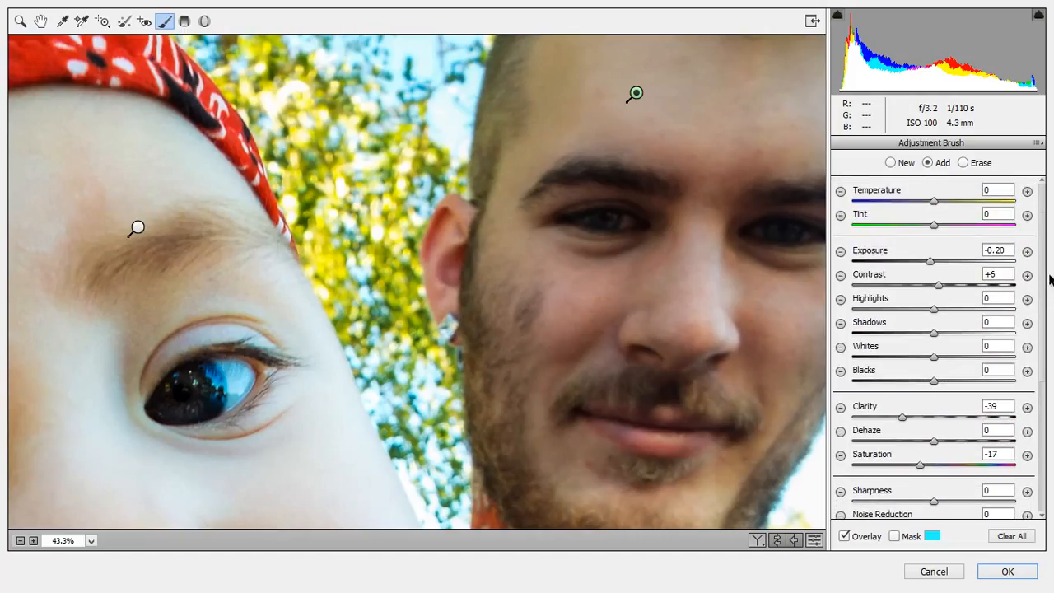
{"action": "left_click_drag", "start_coordinate": [933, 310], "coordinate": [931, 336]}
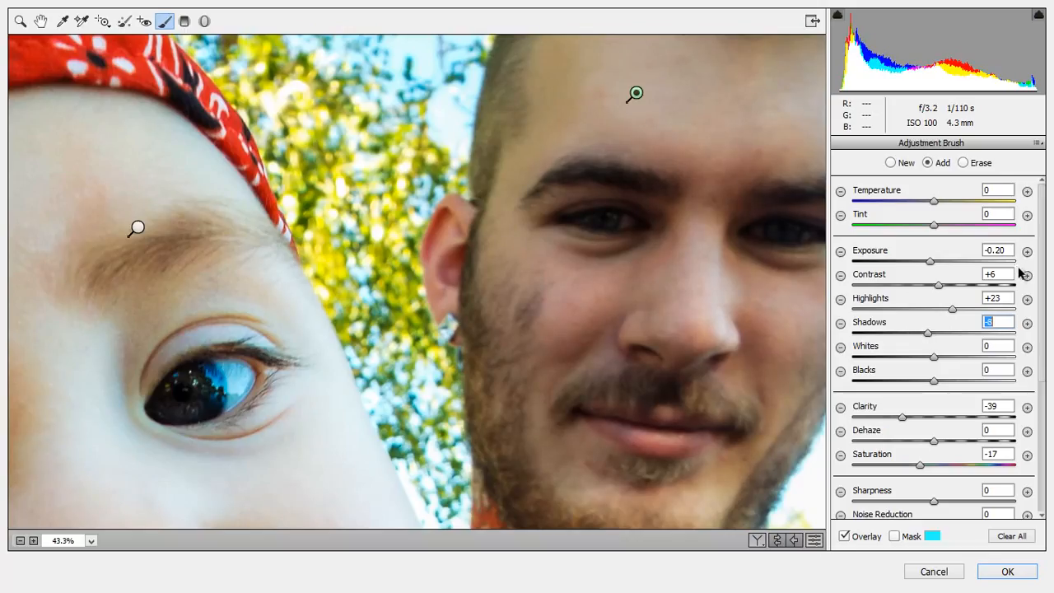
Step: Compare the whole photo before and after the adjustments to both faces
{"action": "key", "text": "ctrl+0"}
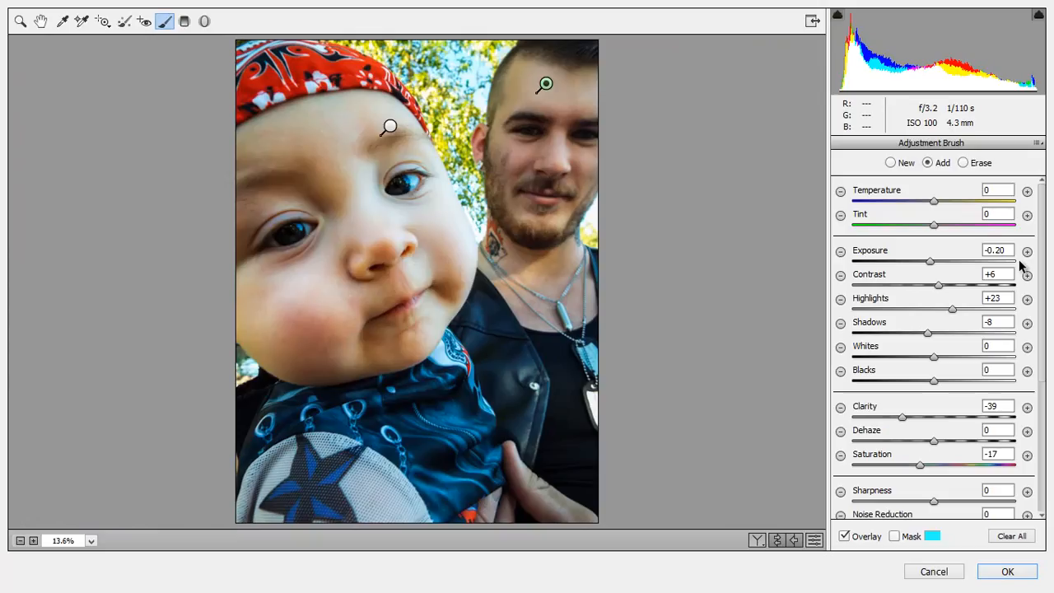
{"action": "key", "text": "p"}
{"action": "key", "text": "p"}
{"action": "key", "text": "p"}
{"action": "key", "text": "p"}
{"action": "key", "text": "p"}
{"action": "key", "text": "p"}
{"action": "key", "text": "p"}
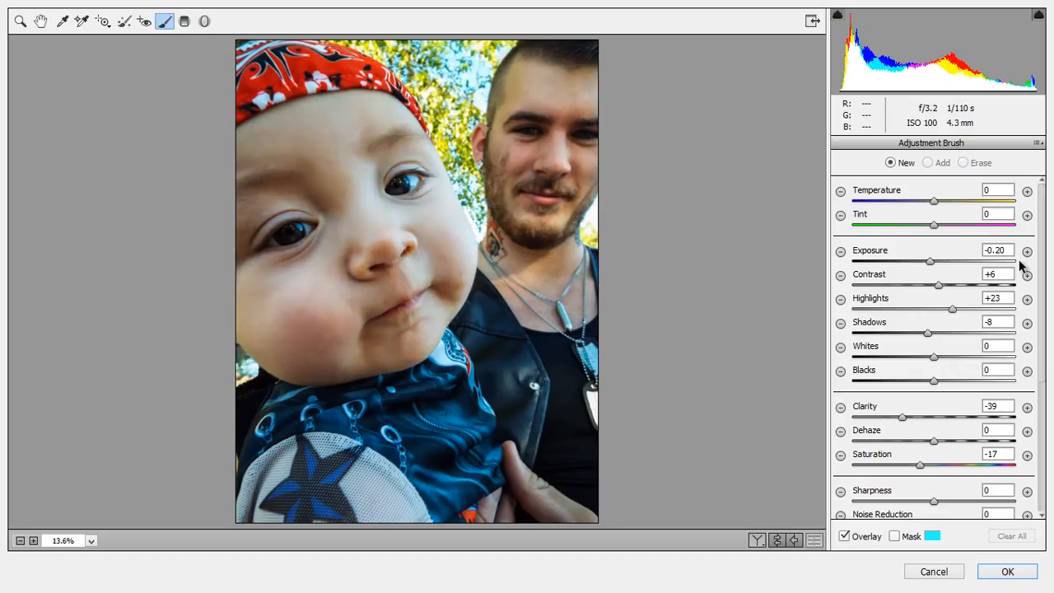
{"action": "key", "text": "p"}
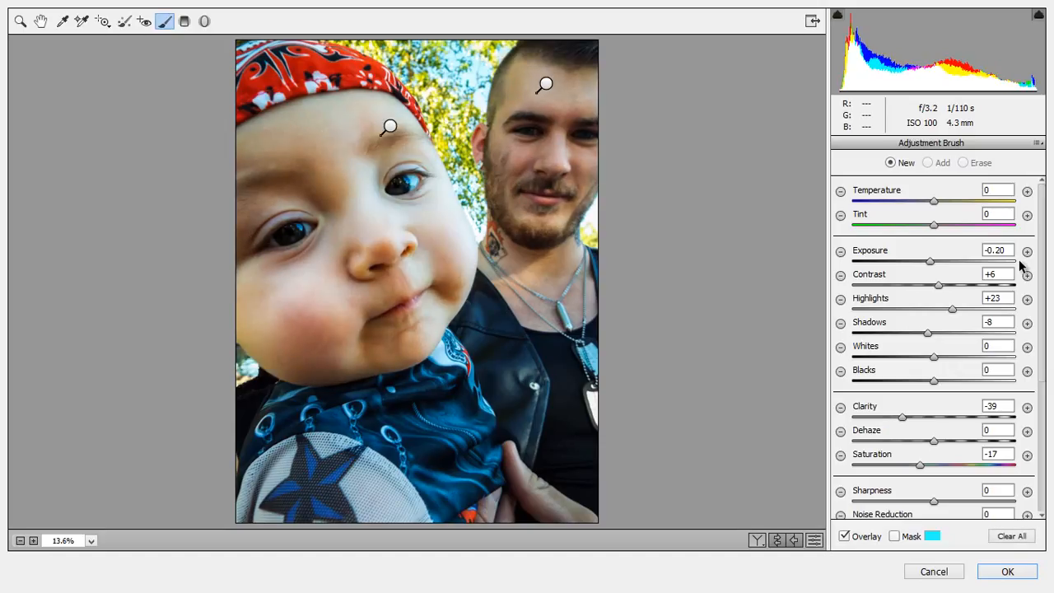
Step: Apply the Camera Raw face adjustments to the Faces layer
{"action": "left_click", "coordinate": [1016, 574]}
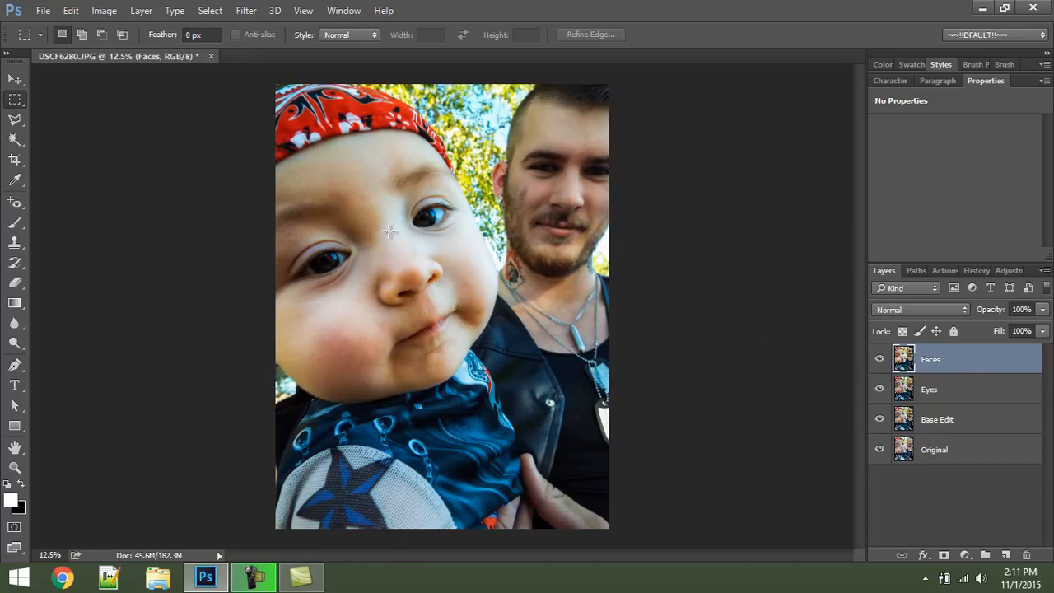
{"action": "scroll", "coordinate": [389, 231], "scroll_direction": "up", "scroll_amount": 1}
{"action": "key", "text": "alt"}
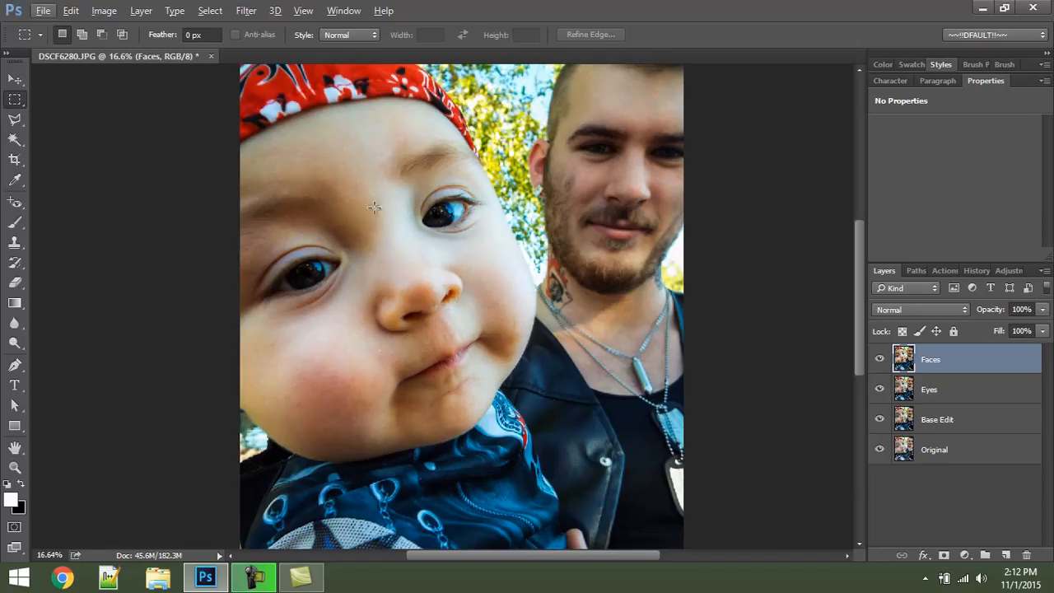
Step: Open the Camera Raw filter on the Faces layer and set up Spot Removal in Heal mode with size 23 and feather 31
{"action": "left_click", "coordinate": [953, 461]}
{"action": "left_click", "coordinate": [929, 355]}
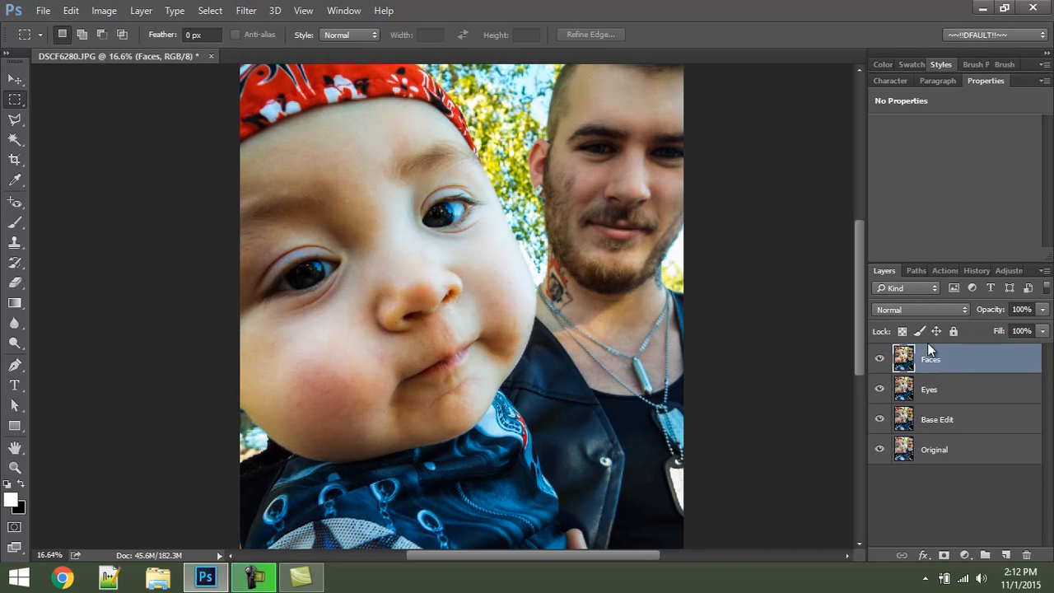
{"action": "left_click", "coordinate": [245, 11]}
{"action": "left_click", "coordinate": [385, 80]}
{"action": "left_click", "coordinate": [246, 11]}
{"action": "left_click", "coordinate": [280, 99]}
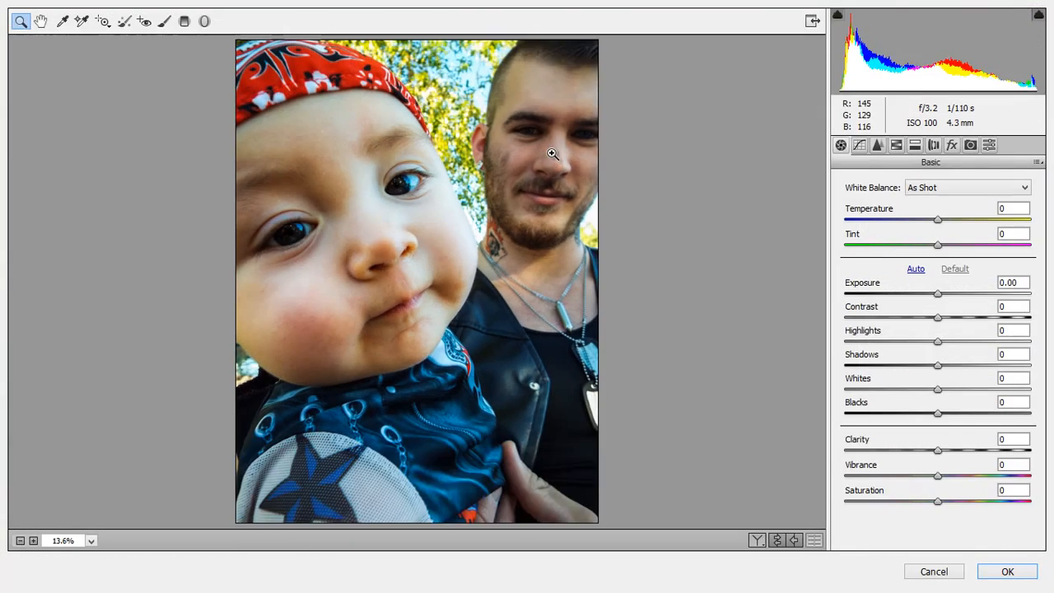
{"action": "left_click", "coordinate": [125, 23]}
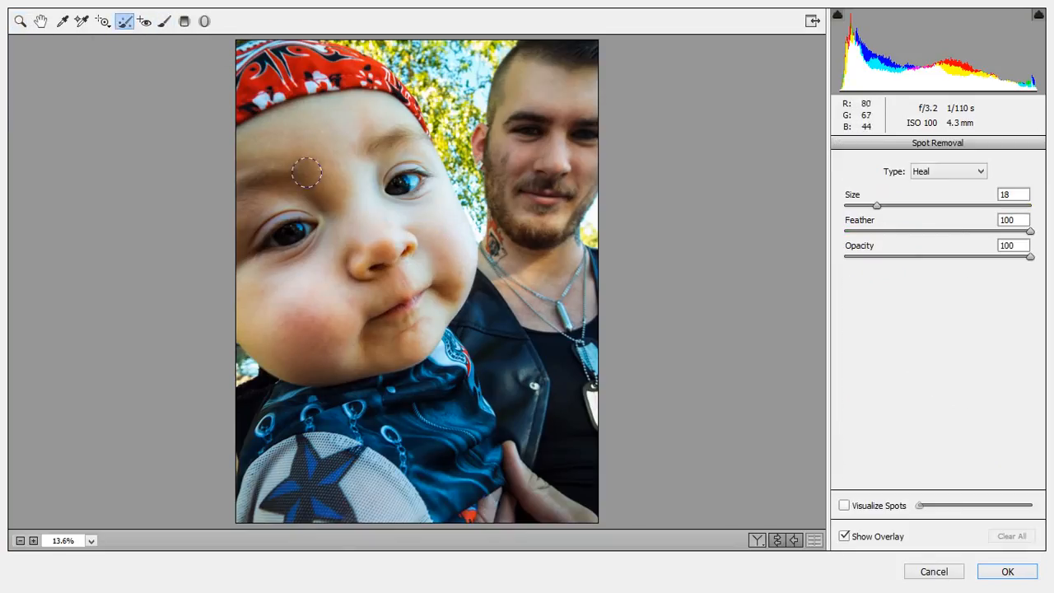
{"action": "scroll", "coordinate": [349, 183], "scroll_direction": "up", "scroll_amount": 2, "text": "alt"}
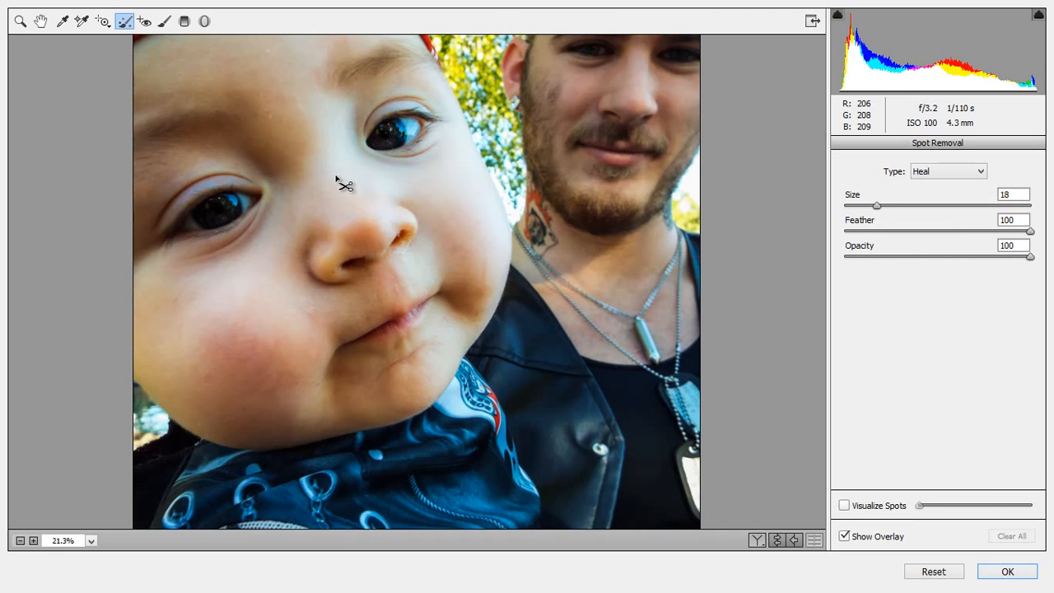
{"action": "scroll", "coordinate": [400, 263], "scroll_direction": "up", "scroll_amount": 4}
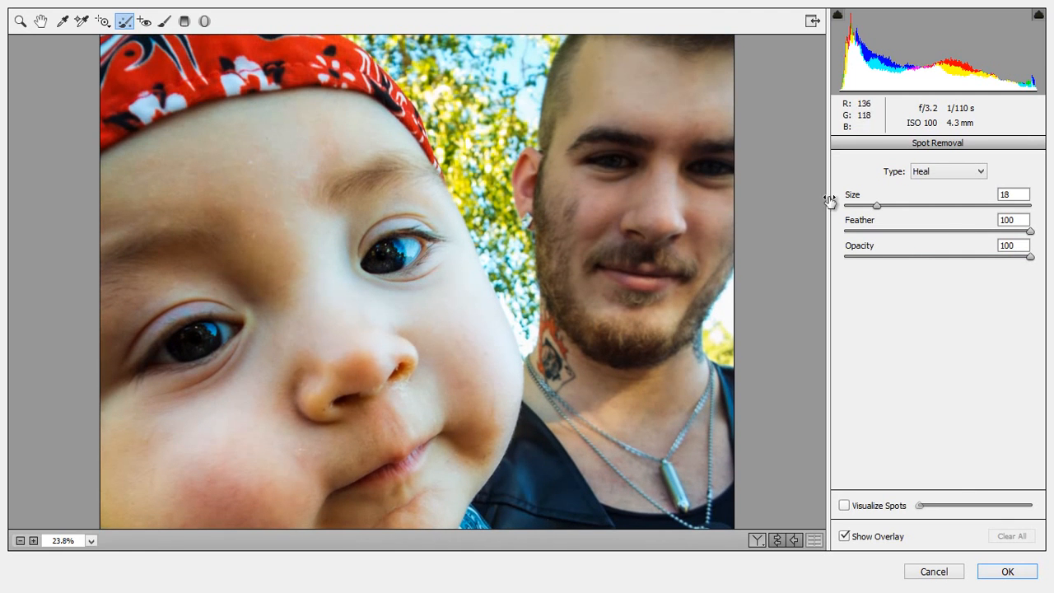
{"action": "mouse_move", "coordinate": [883, 205]}
{"action": "left_mouse_down"}
{"action": "mouse_move", "coordinate": [894, 204]}
{"action": "mouse_move", "coordinate": [844, 234]}
{"action": "mouse_move", "coordinate": [1030, 233]}
{"action": "mouse_move", "coordinate": [919, 234]}
{"action": "left_mouse_up"}
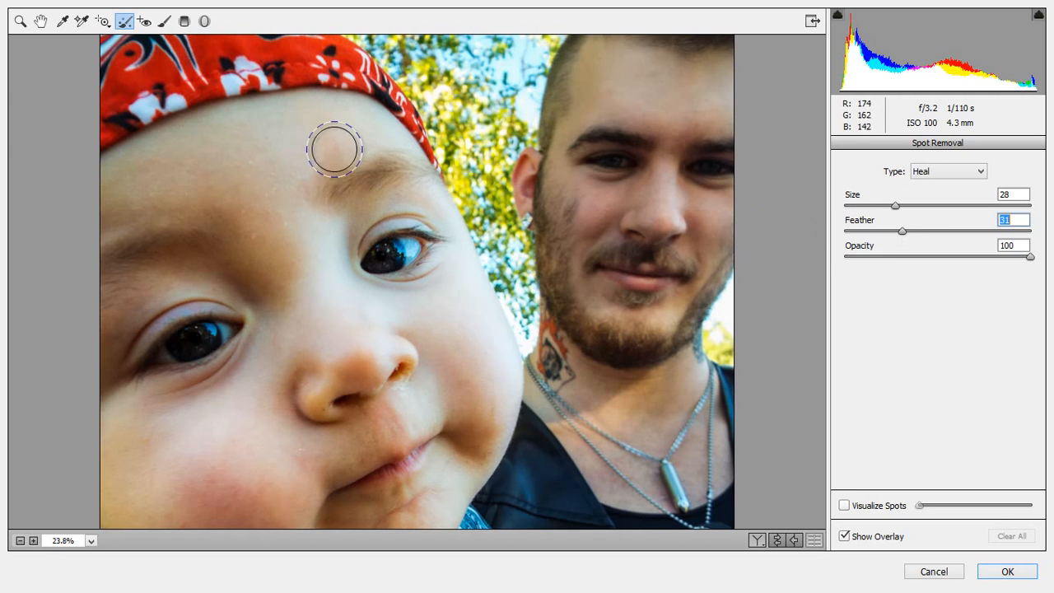
{"action": "left_click_drag", "start_coordinate": [893, 205], "coordinate": [885, 204]}
Step: Heal three spots on the baby's forehead: the centre, between the brows and above the brow nearer the man
{"action": "left_click", "coordinate": [251, 163]}
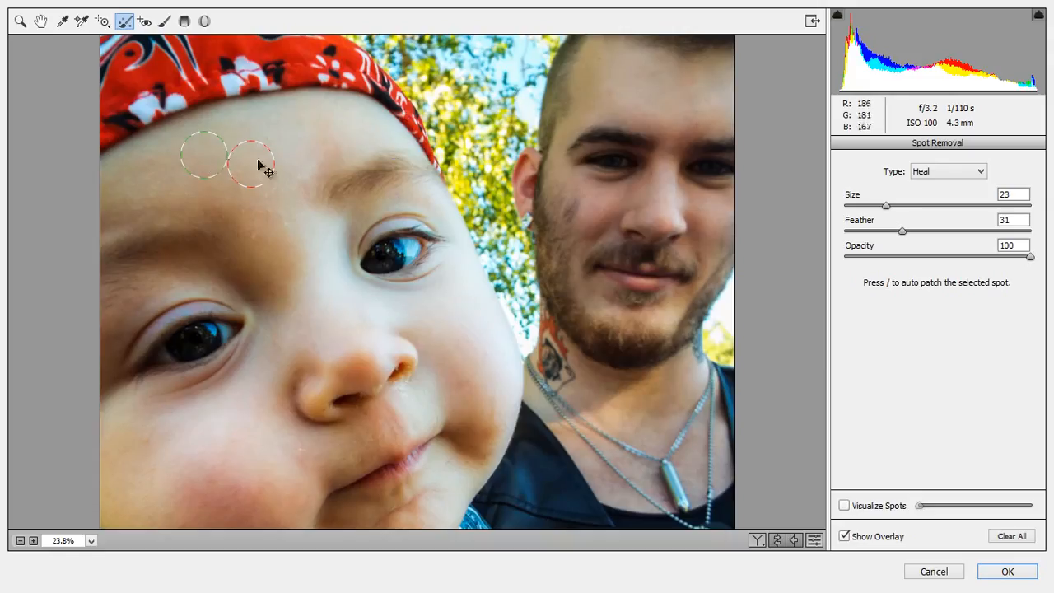
{"action": "left_click", "coordinate": [260, 233]}
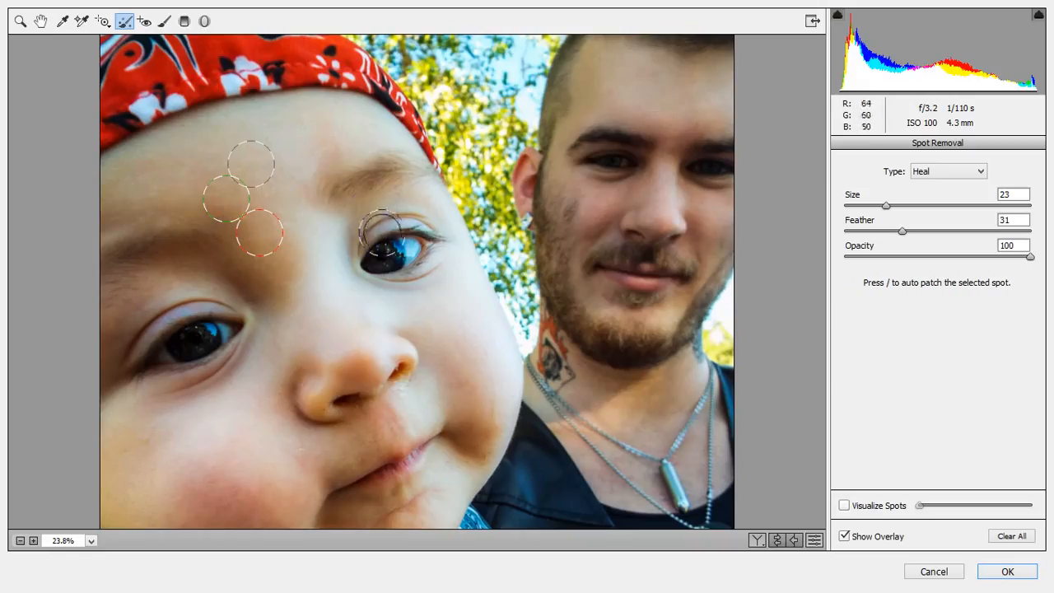
{"action": "left_click", "coordinate": [323, 144]}
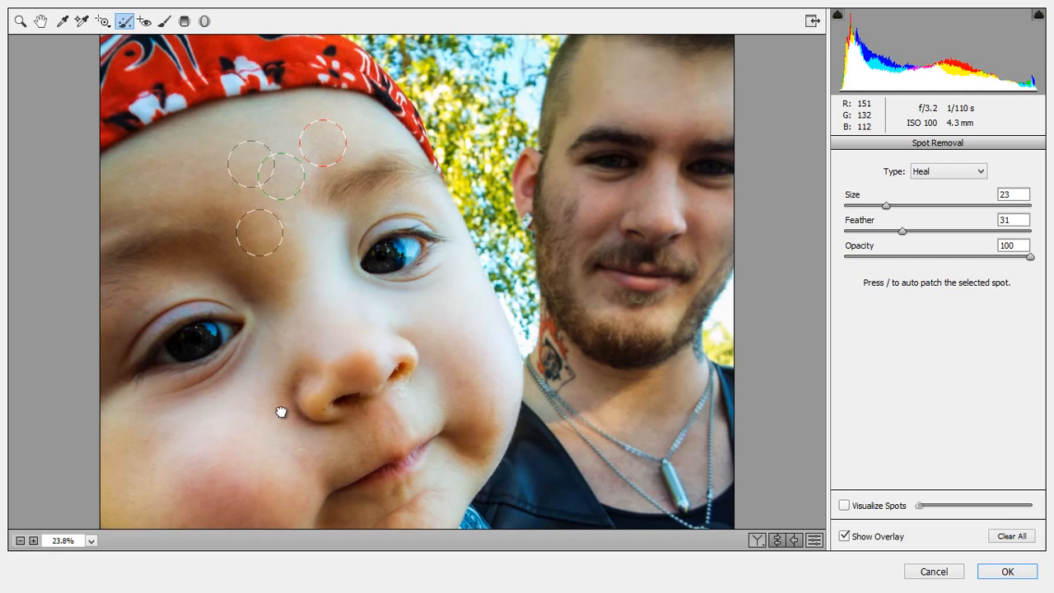
Step: Try to heal the spot under the baby's nostril, deleting that heal
{"action": "left_click_drag", "start_coordinate": [281, 412], "coordinate": [270, 341]}
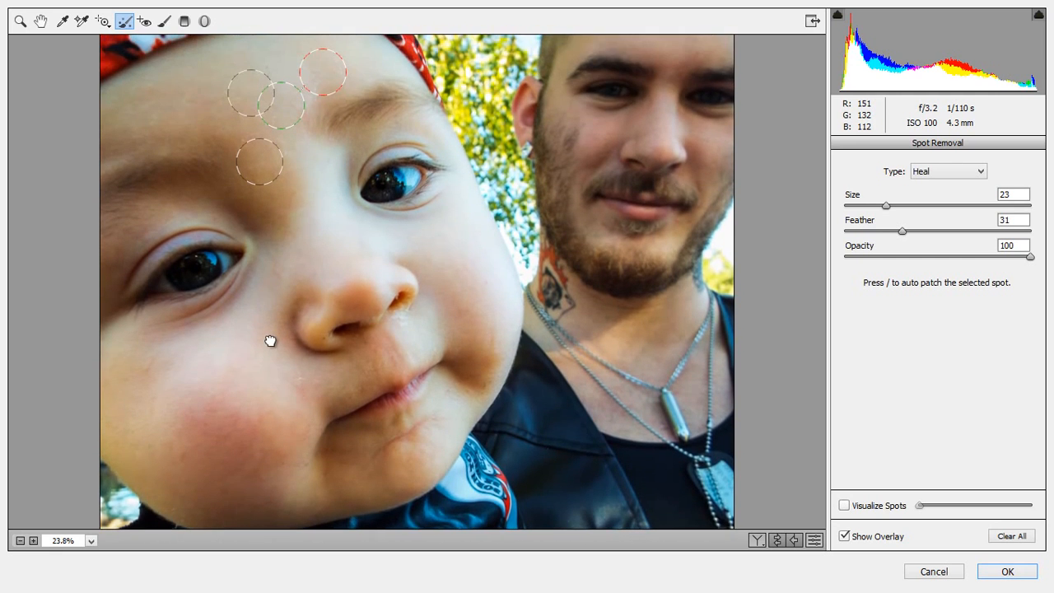
{"action": "left_click", "coordinate": [408, 315]}
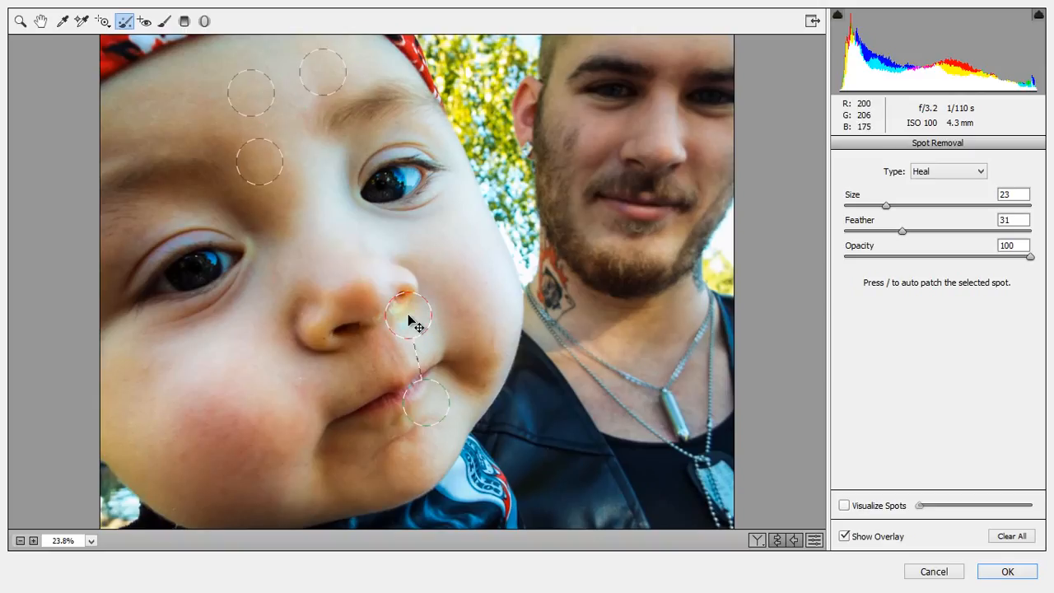
{"action": "key", "text": "Delete"}
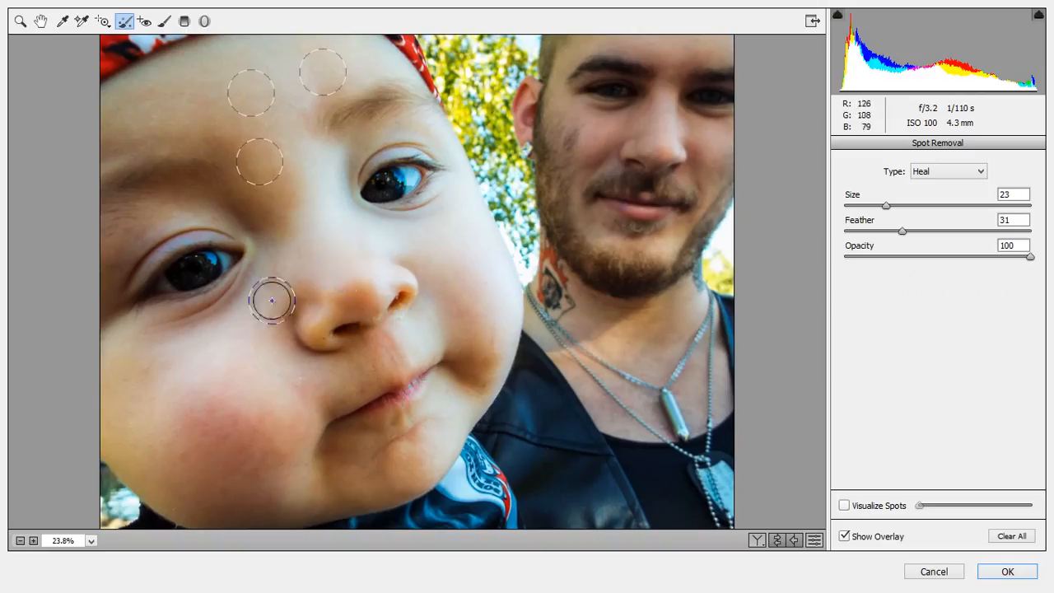
Step: Heal the dark blemishes on the man's cheek beside his ear
{"action": "left_click_drag", "start_coordinate": [414, 226], "coordinate": [451, 257]}
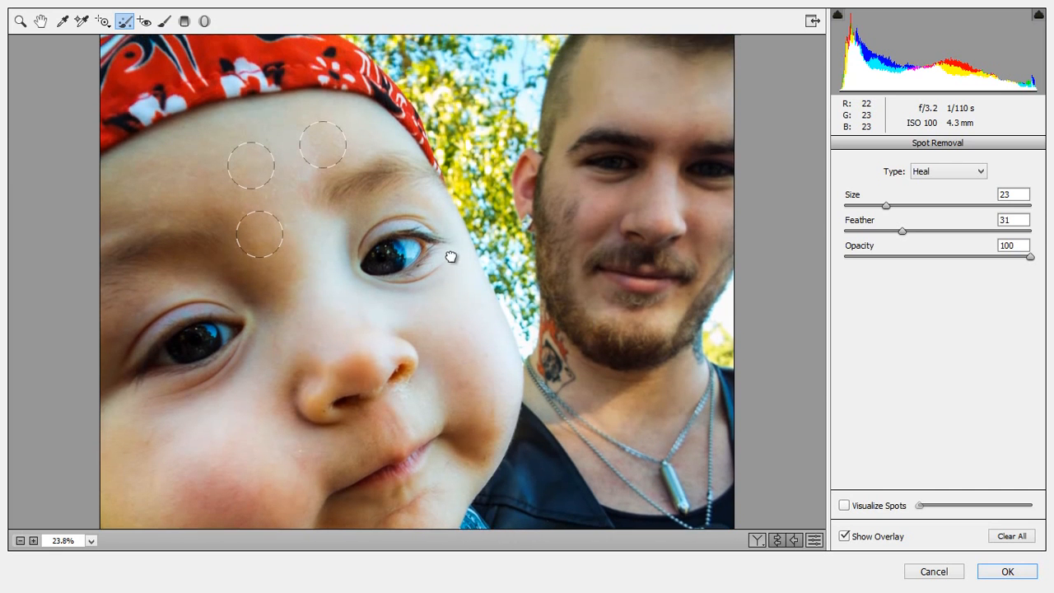
{"action": "left_click_drag", "start_coordinate": [428, 314], "coordinate": [413, 286]}
{"action": "left_click_drag", "start_coordinate": [555, 219], "coordinate": [539, 278]}
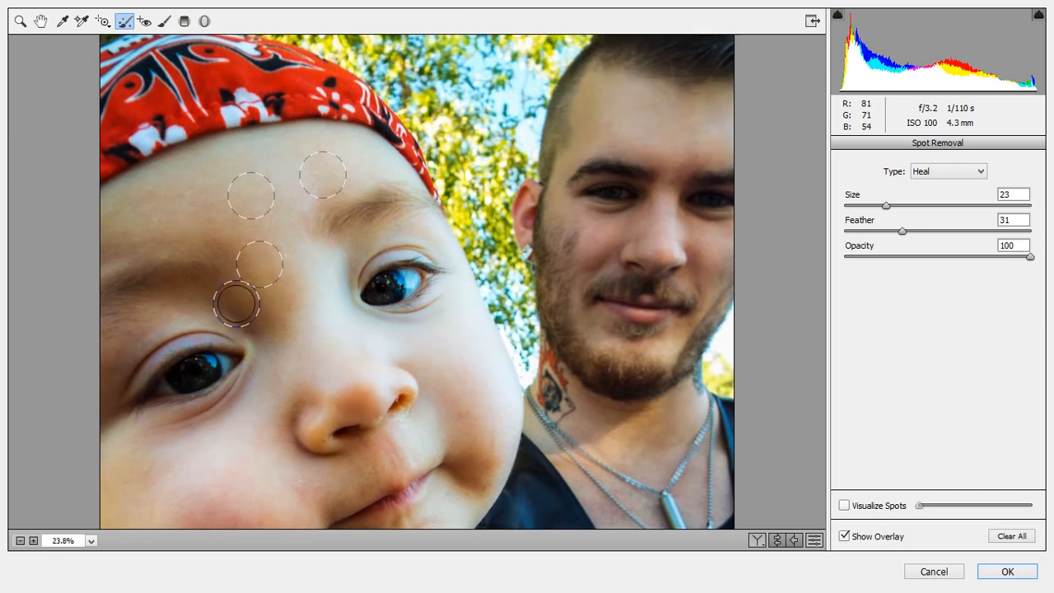
{"action": "left_click", "coordinate": [575, 243]}
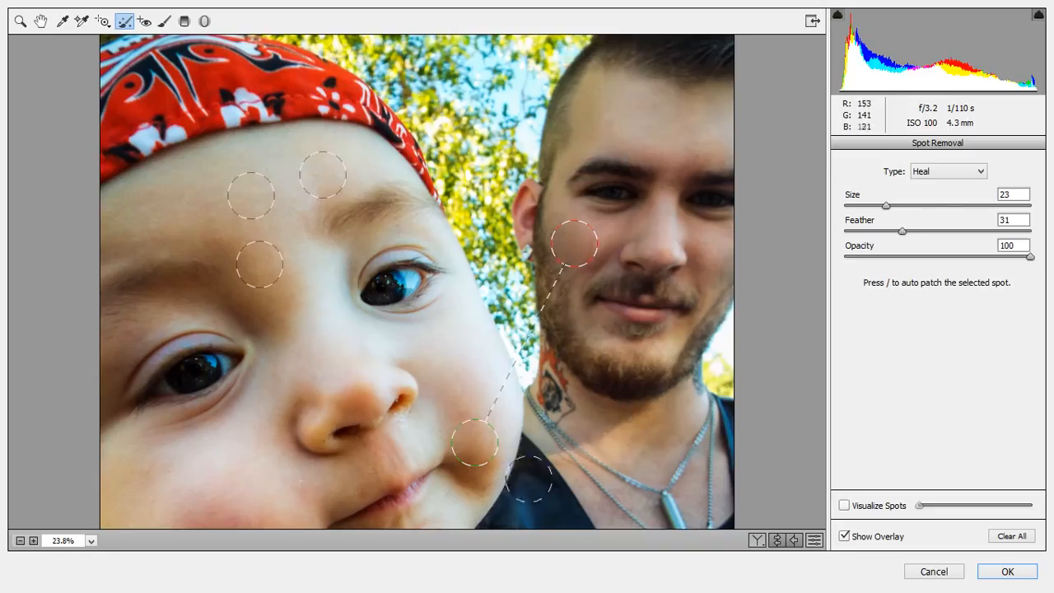
Step: Check the healed photo without the spot overlays and apply the Camera Raw spot removal to the Faces layer
{"action": "left_click", "coordinate": [20, 21]}
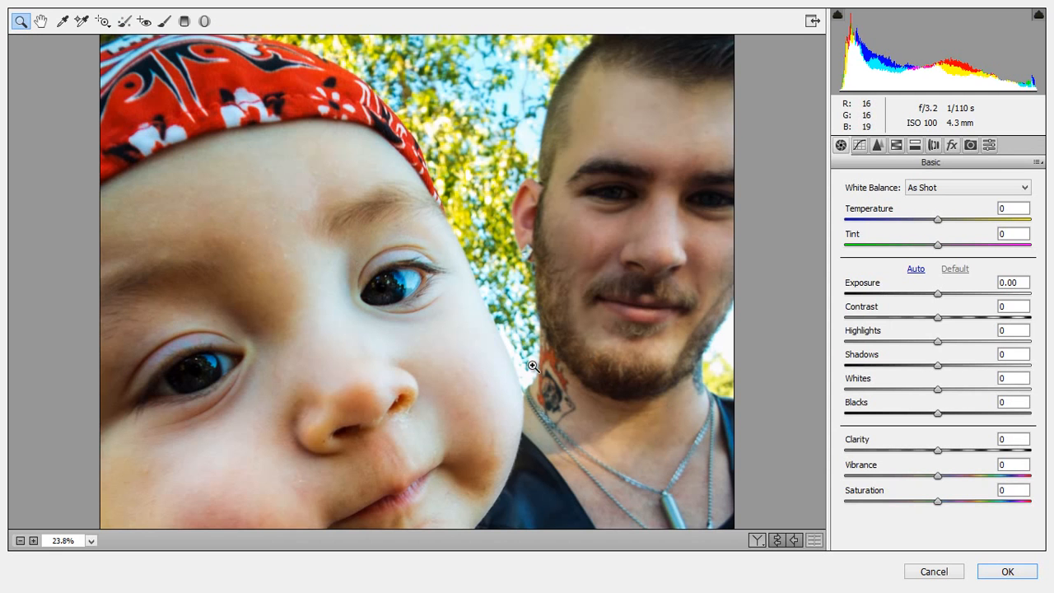
{"action": "mouse_move", "coordinate": [465, 427]}
{"action": "left_mouse_down"}
{"action": "mouse_move", "coordinate": [459, 271]}
{"action": "mouse_move", "coordinate": [471, 434]}
{"action": "left_mouse_up"}
{"action": "left_click", "coordinate": [20, 24]}
{"action": "scroll", "coordinate": [798, 362], "scroll_direction": "down", "scroll_amount": 3}
{"action": "scroll", "coordinate": [803, 370], "scroll_direction": "down", "scroll_amount": 3}
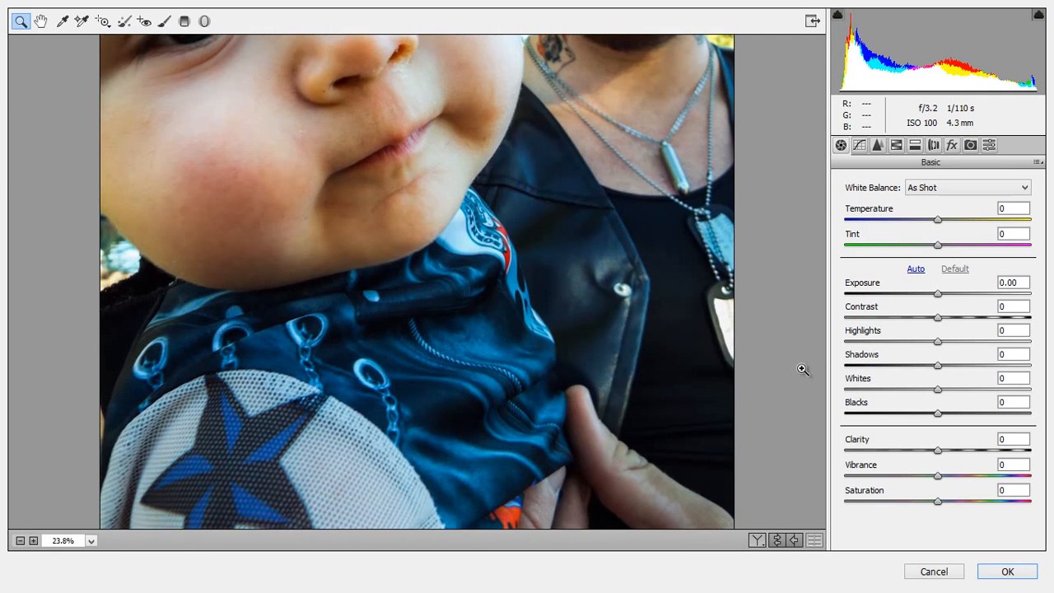
{"action": "scroll", "coordinate": [799, 380], "scroll_direction": "up", "scroll_amount": 5}
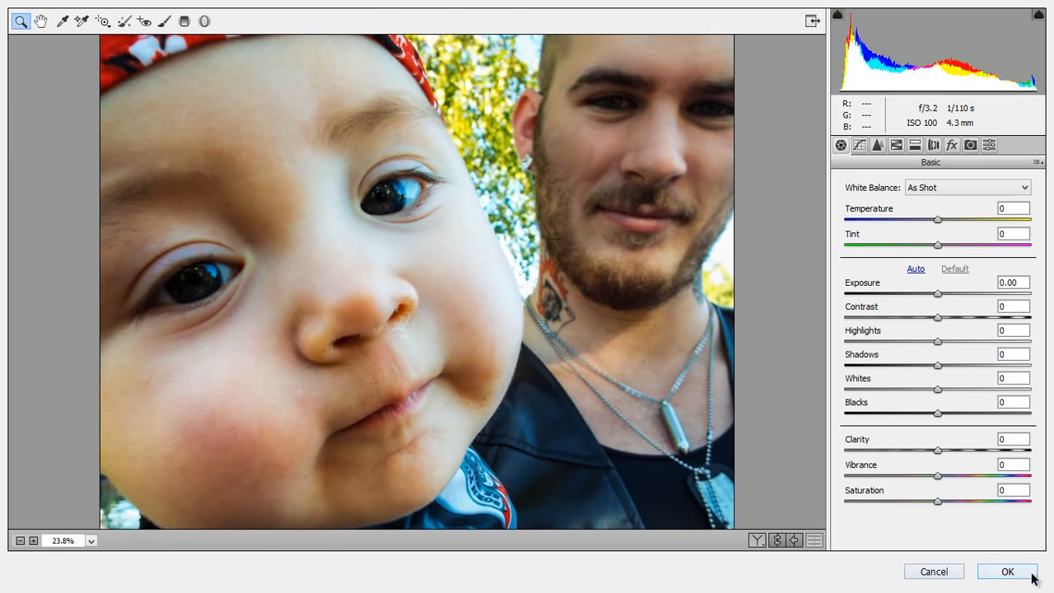
{"action": "left_click", "coordinate": [1015, 575]}
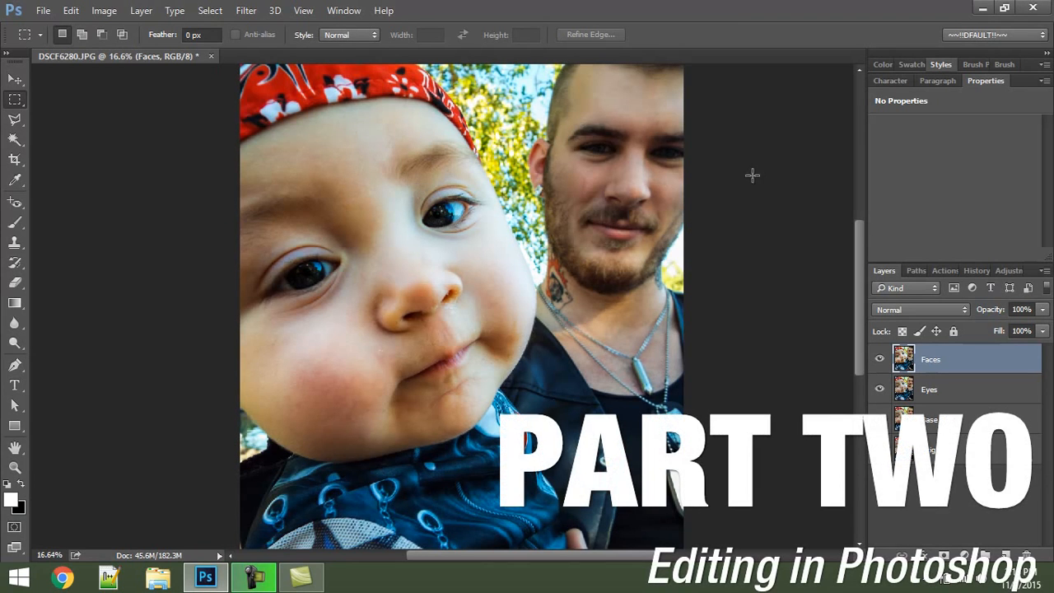
Step: Set up the Clone Stamp tool with a 196 px brush for retouching the red mark on the man's cheek
{"action": "key", "text": "z"}
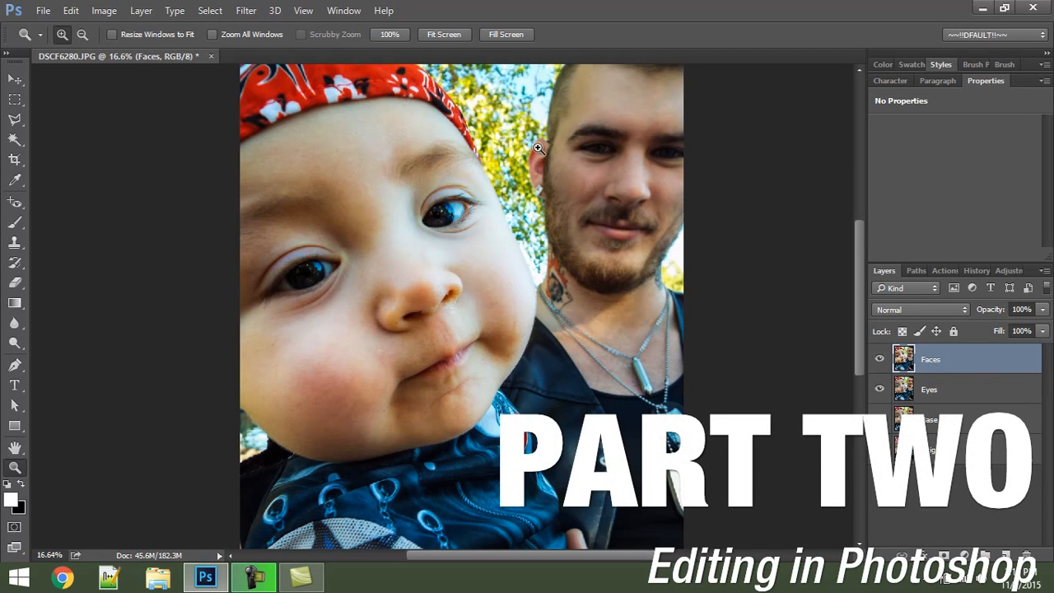
{"action": "left_click_drag", "start_coordinate": [548, 148], "coordinate": [165, 333]}
{"action": "scroll", "coordinate": [395, 318], "scroll_direction": "down", "scroll_amount": 4}
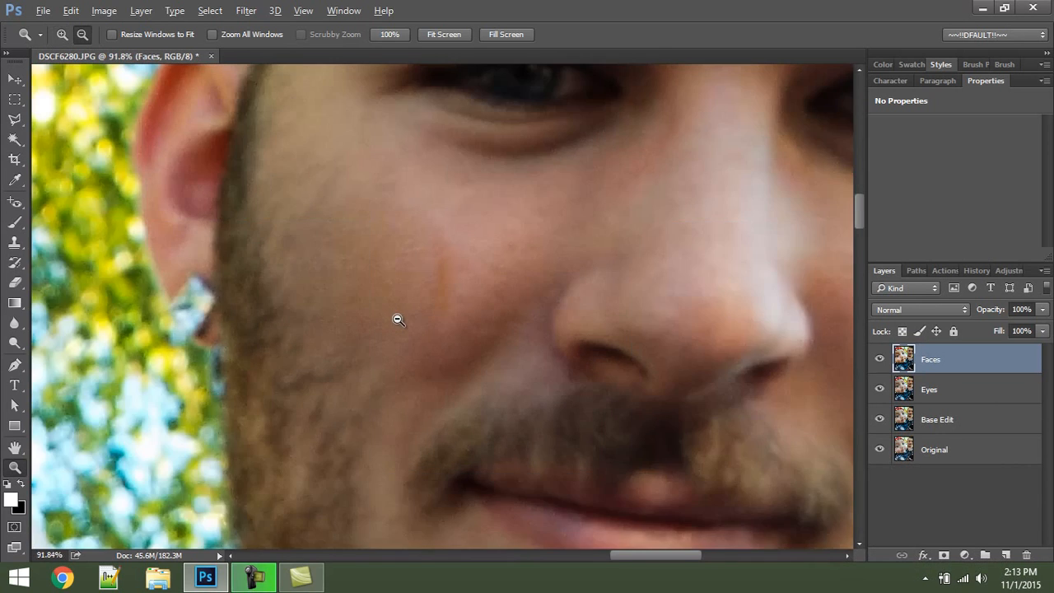
{"action": "scroll", "coordinate": [406, 319], "scroll_direction": "down", "scroll_amount": 2}
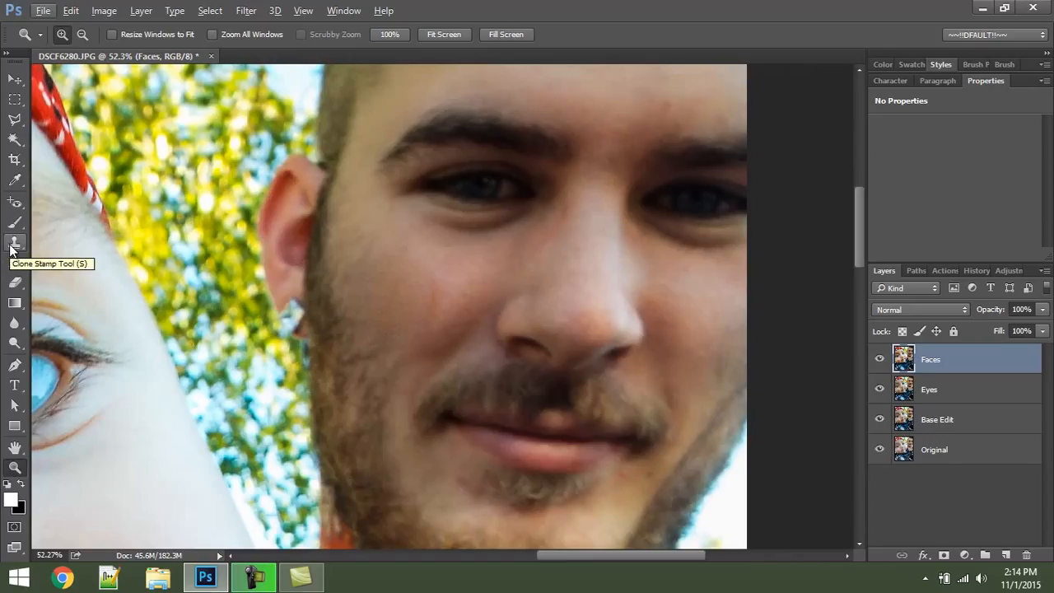
{"action": "left_click", "coordinate": [14, 242]}
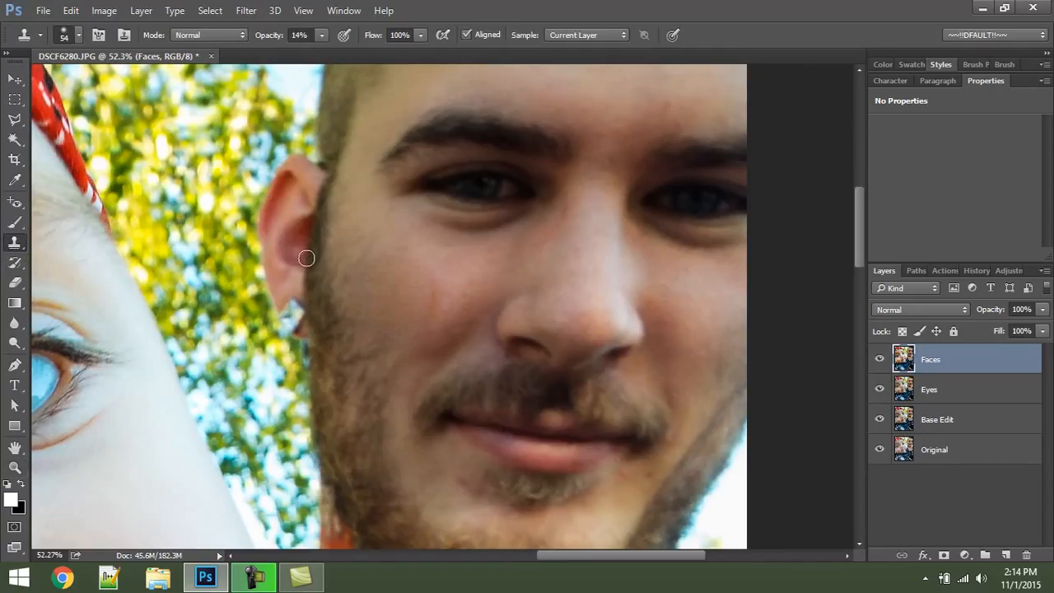
{"action": "right_click", "coordinate": [14, 247]}
{"action": "left_click", "coordinate": [89, 242]}
{"action": "mouse_move", "coordinate": [399, 271]}
{"action": "left_mouse_down"}
{"action": "mouse_move", "coordinate": [421, 277]}
{"action": "mouse_move", "coordinate": [418, 269]}
{"action": "left_mouse_up"}
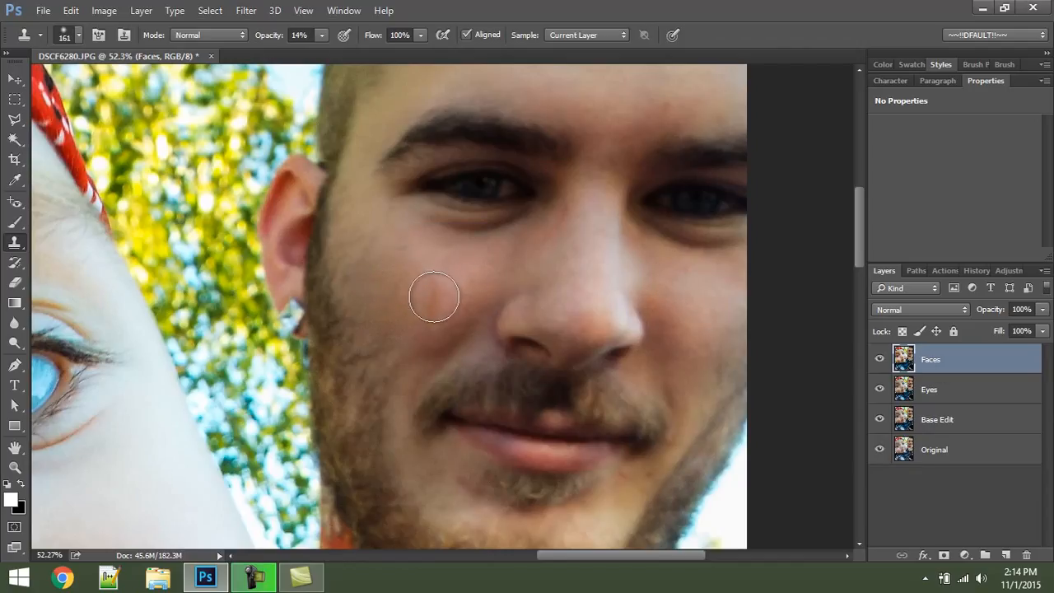
{"action": "mouse_move", "coordinate": [398, 238]}
{"action": "left_mouse_down"}
{"action": "mouse_move", "coordinate": [406, 247]}
{"action": "mouse_move", "coordinate": [404, 229]}
{"action": "left_mouse_up"}
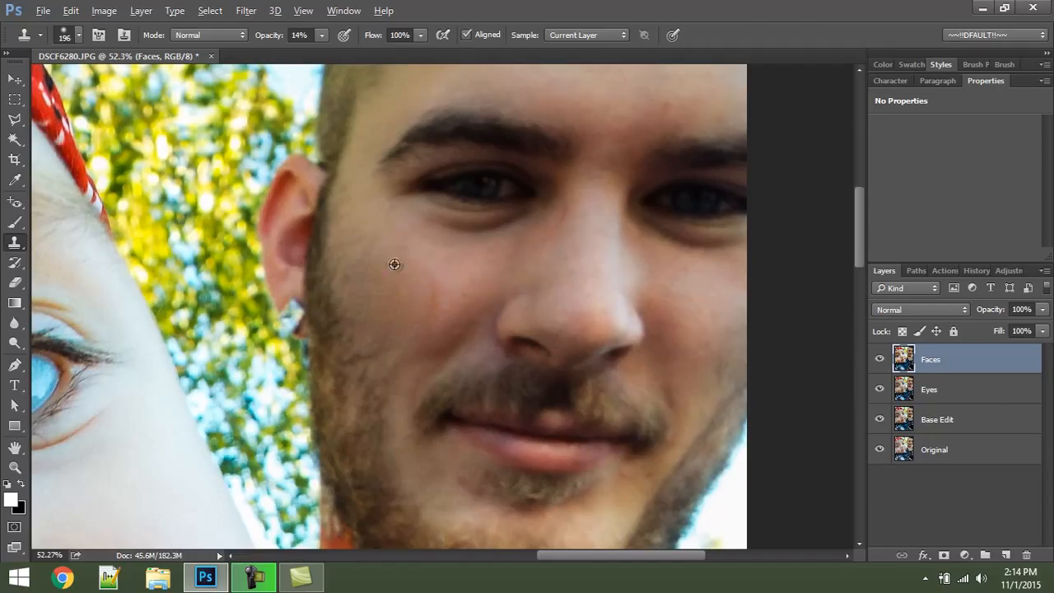
Step: Try to clone clean skin from the man's other cheek over the red mark, undoing the strokes
{"action": "left_click_drag", "start_coordinate": [564, 110], "coordinate": [525, 283]}
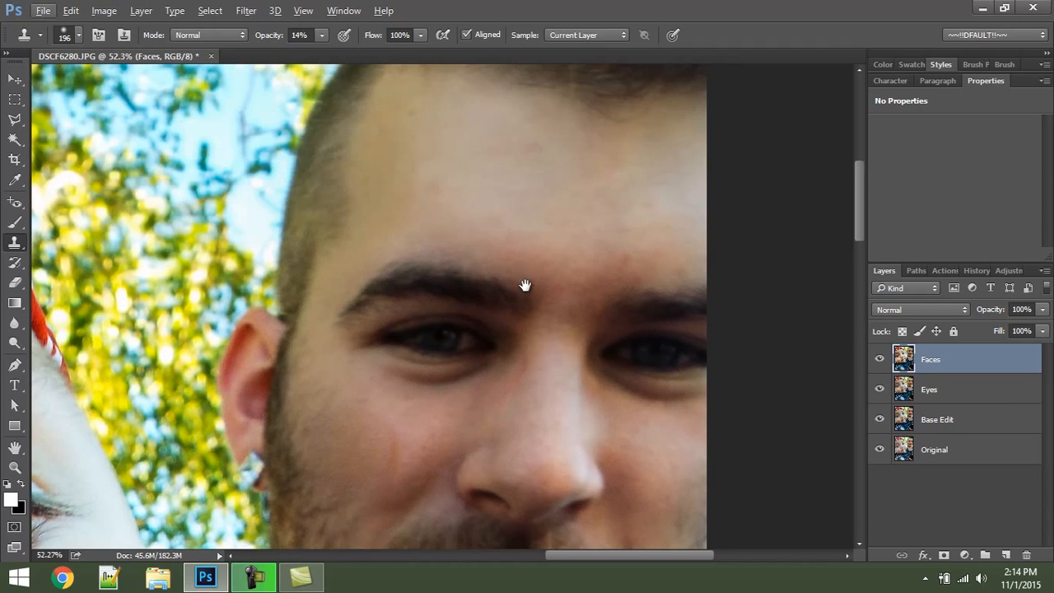
{"action": "left_click_drag", "start_coordinate": [522, 357], "coordinate": [472, 148]}
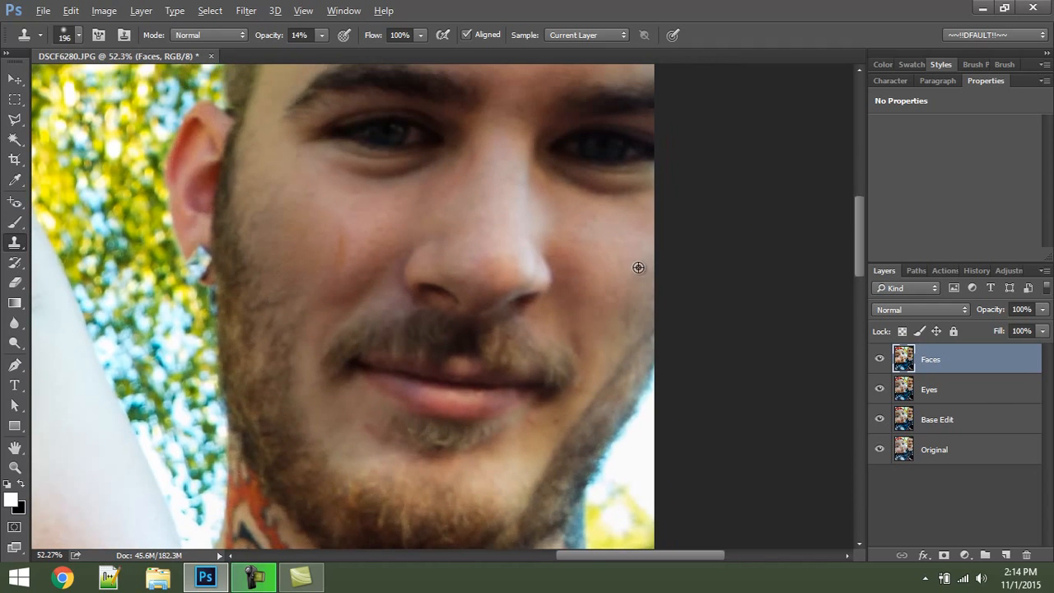
{"action": "left_click", "coordinate": [614, 251], "text": "alt"}
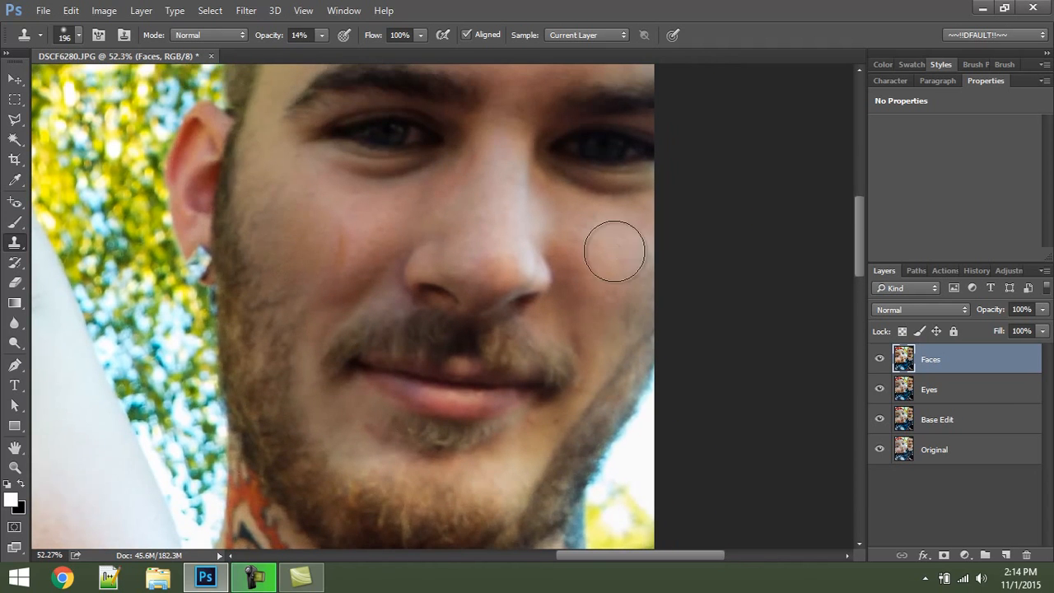
{"action": "mouse_move", "coordinate": [339, 240]}
{"action": "left_mouse_down"}
{"action": "mouse_move", "coordinate": [342, 230]}
{"action": "mouse_move", "coordinate": [341, 251]}
{"action": "left_mouse_up"}
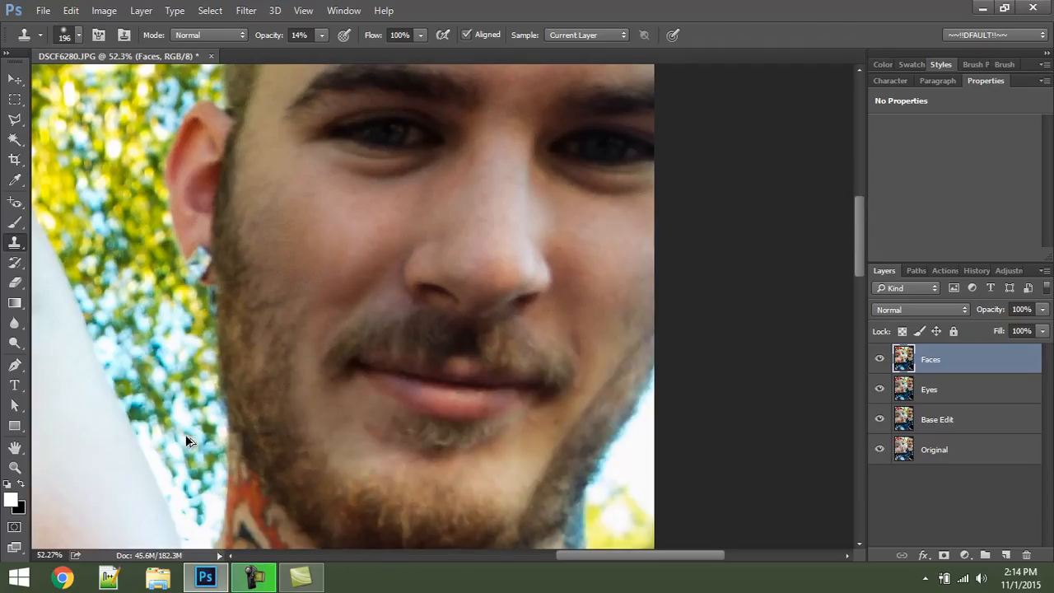
{"action": "key", "text": "ctrl+alt+z"}
Step: Add a new empty layer above the Faces layer and name it Patch
{"action": "scroll", "coordinate": [494, 277], "scroll_direction": "down", "scroll_amount": 2, "text": "alt"}
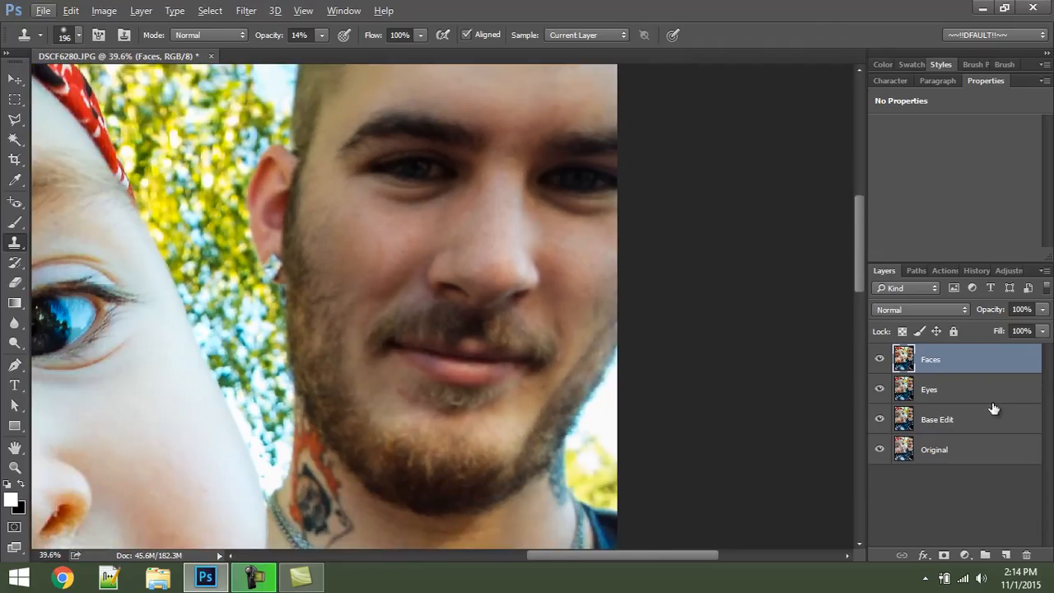
{"action": "left_click", "coordinate": [1006, 556]}
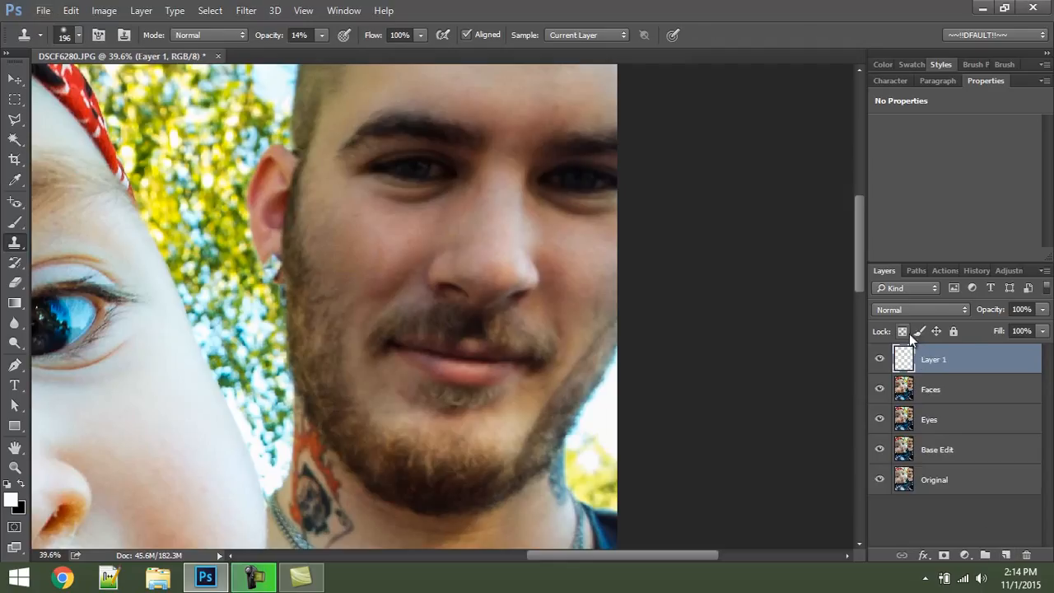
{"action": "double_click", "coordinate": [946, 364]}
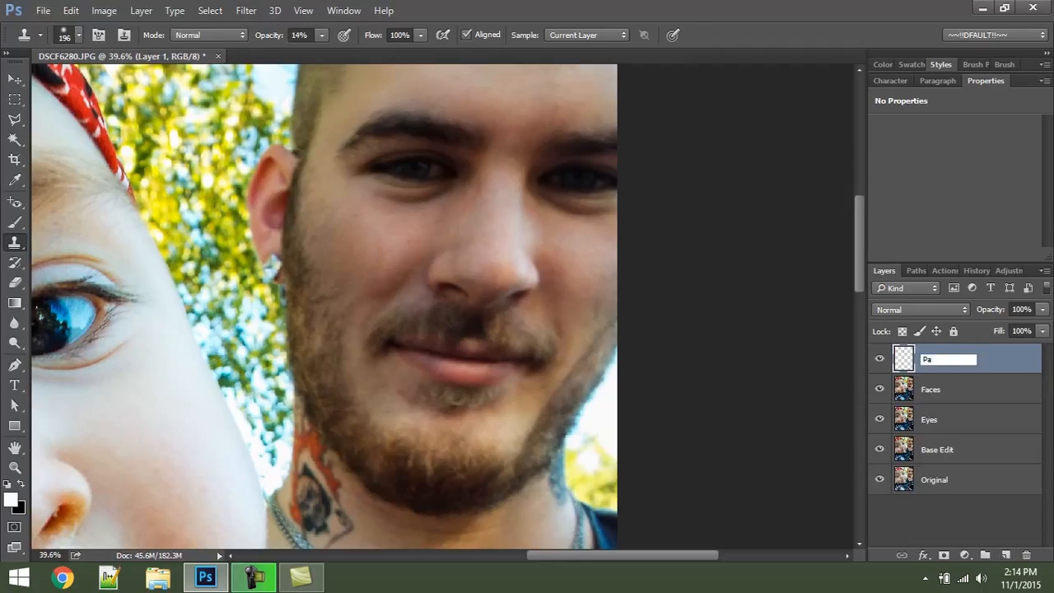
{"action": "key", "text": "Return"}
Step: Sample clean skin from the man's other cheek on the Faces layer using a 221 px Clone Stamp brush
{"action": "left_click", "coordinate": [950, 396]}
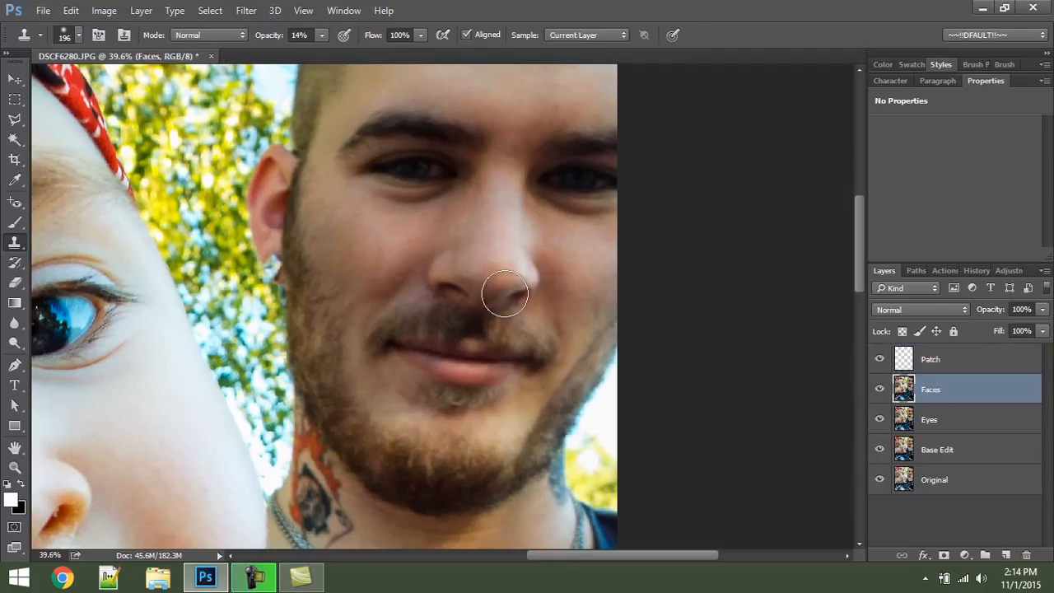
{"action": "left_click_drag", "start_coordinate": [564, 247], "coordinate": [568, 251], "text": "alt"}
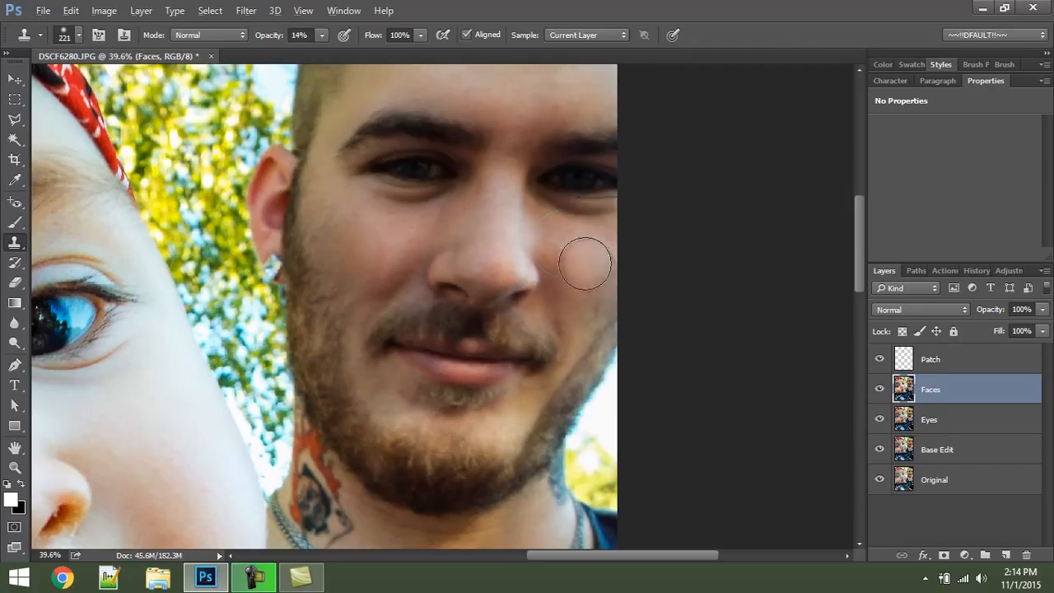
{"action": "left_click", "coordinate": [577, 253], "text": "alt"}
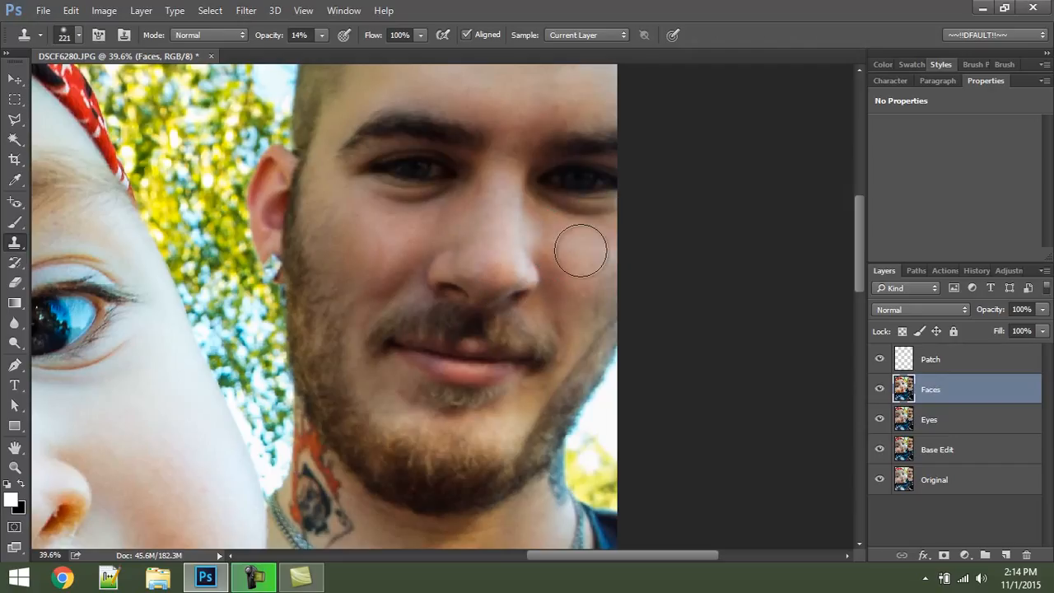
{"action": "mouse_move", "coordinate": [278, 254]}
{"action": "left_mouse_down"}
{"action": "mouse_move", "coordinate": [367, 237]}
{"action": "mouse_move", "coordinate": [385, 280]}
{"action": "mouse_move", "coordinate": [366, 255]}
{"action": "mouse_move", "coordinate": [311, 260]}
{"action": "left_mouse_up"}
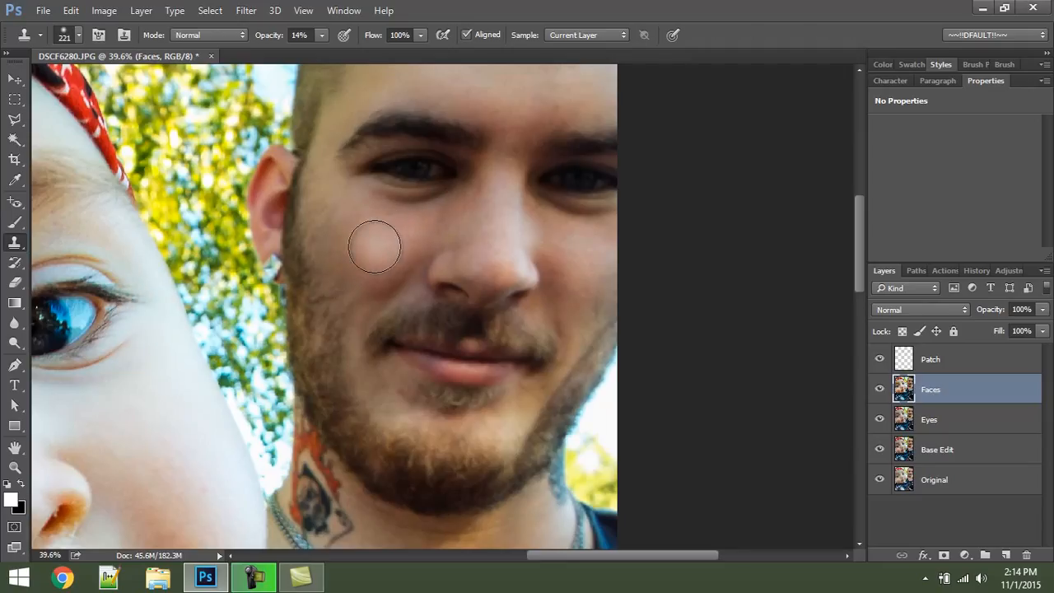
Step: Clone the sampled skin over the red mark on the man's cheek, painting on the Patch layer
{"action": "left_click", "coordinate": [965, 370]}
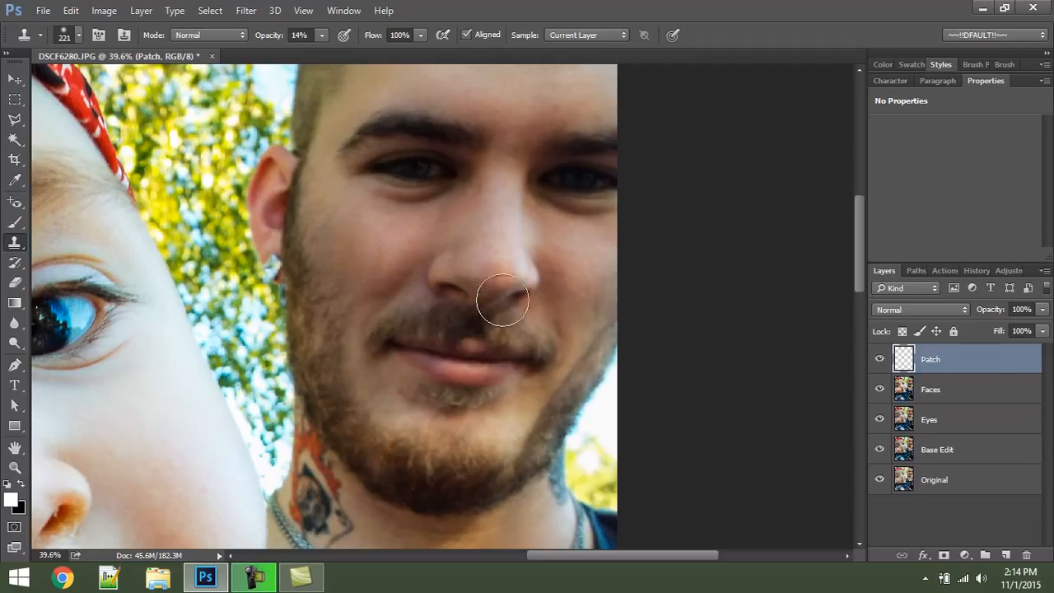
{"action": "left_click", "coordinate": [376, 245]}
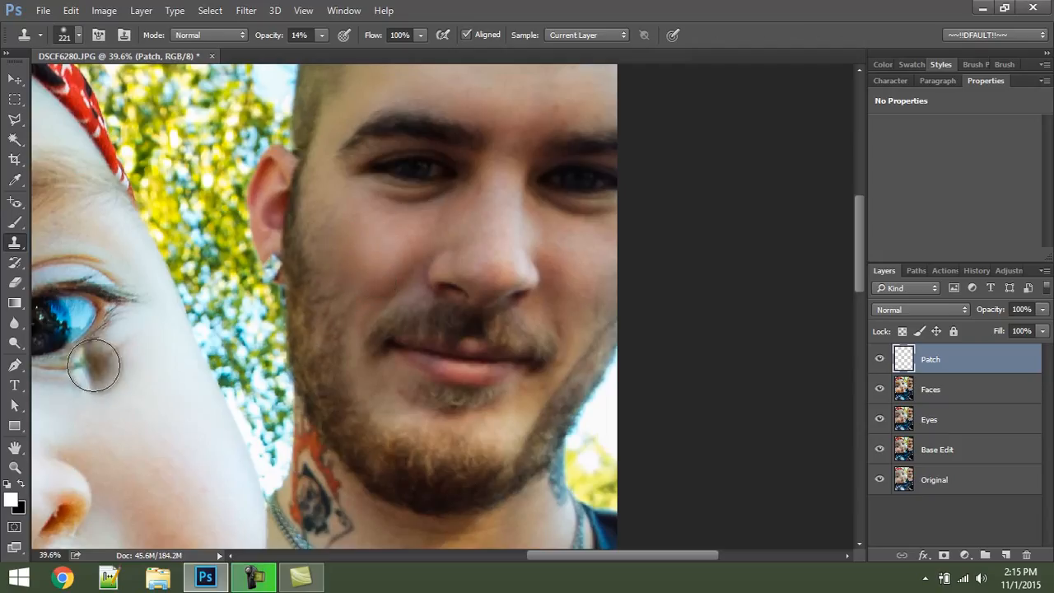
{"action": "left_click", "coordinate": [319, 265]}
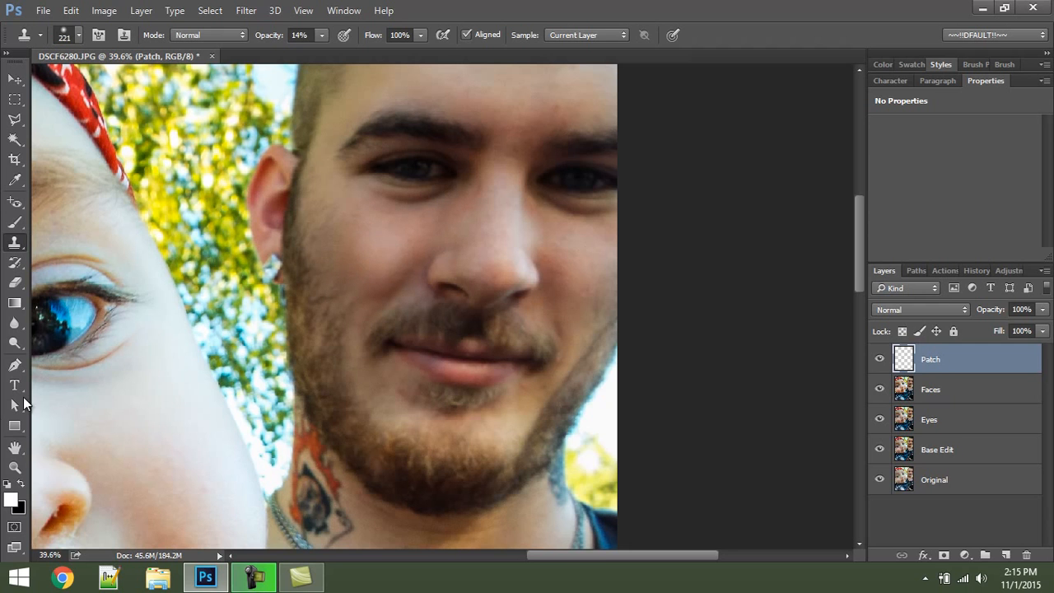
{"action": "scroll", "coordinate": [419, 285], "scroll_direction": "up", "scroll_amount": 4}
{"action": "scroll", "coordinate": [436, 291], "scroll_direction": "up", "scroll_amount": 1}
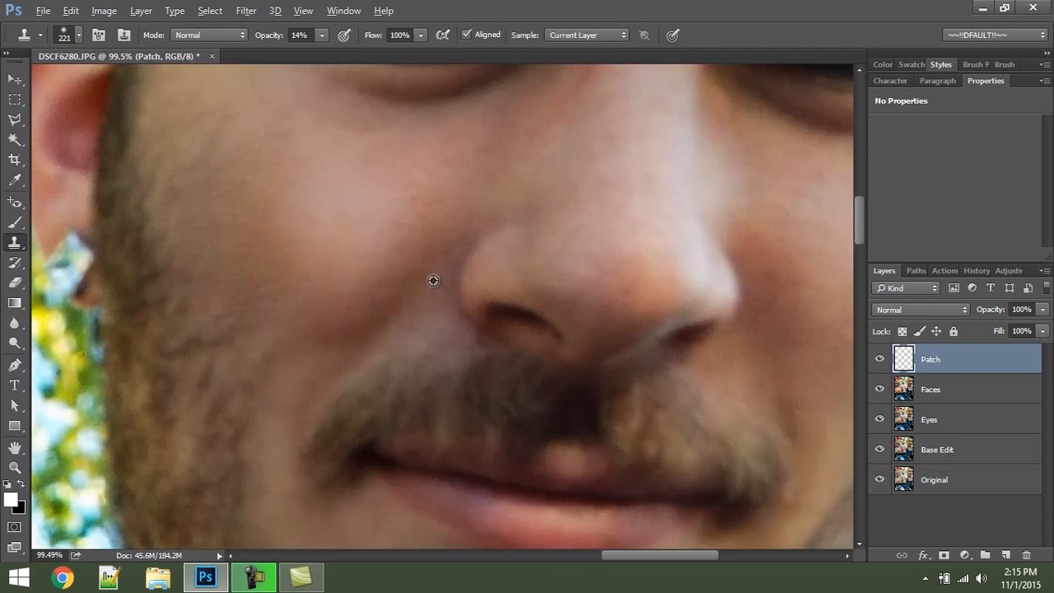
{"action": "left_click", "coordinate": [189, 209]}
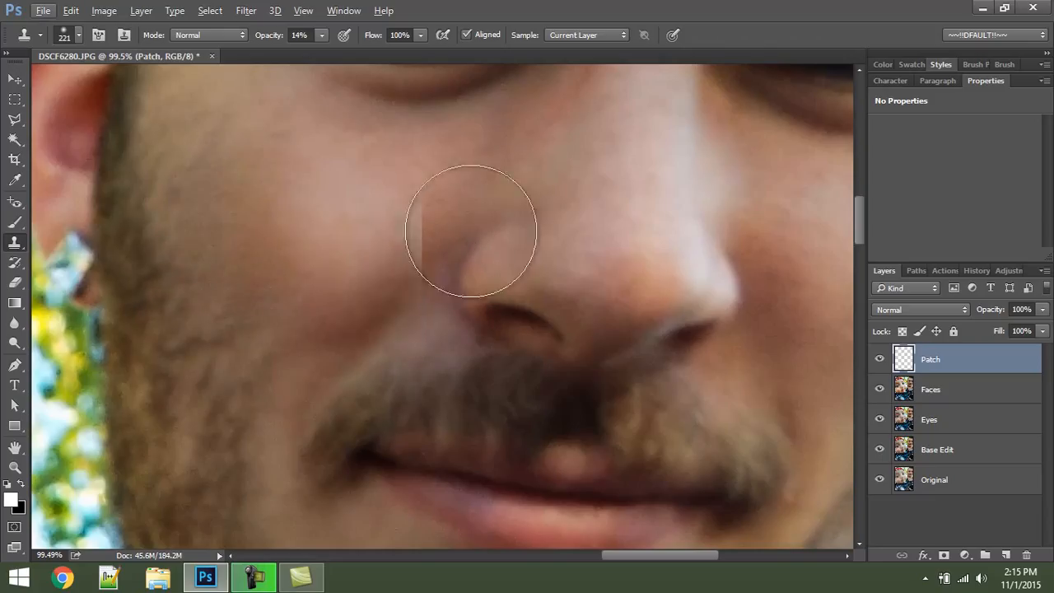
Step: Add a layer mask to the Patch layer and paint in black on it beside the nose with a soft 159 px brush
{"action": "key", "text": "v"}
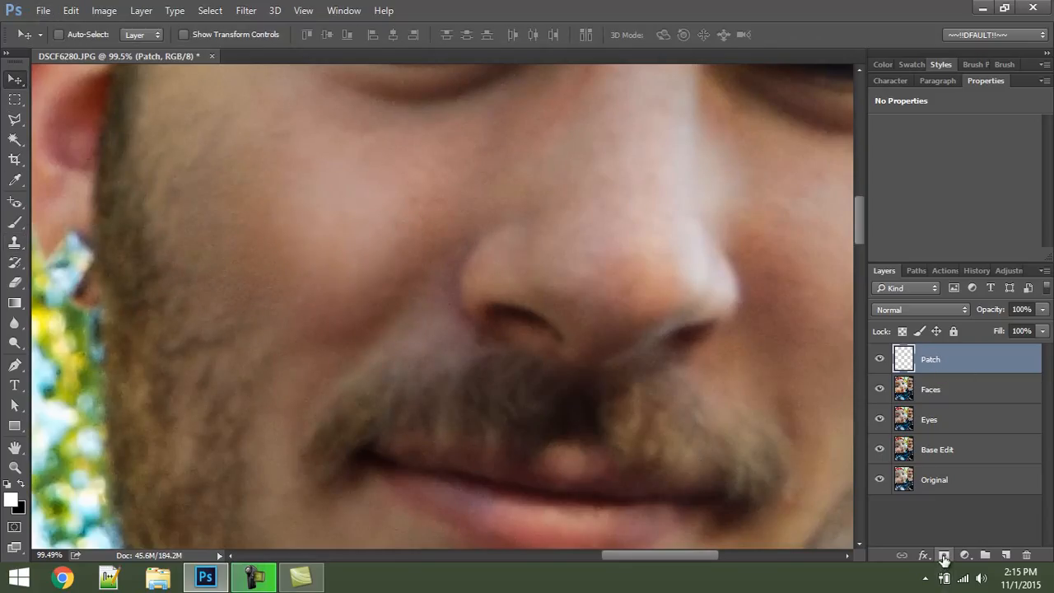
{"action": "left_click", "coordinate": [943, 557]}
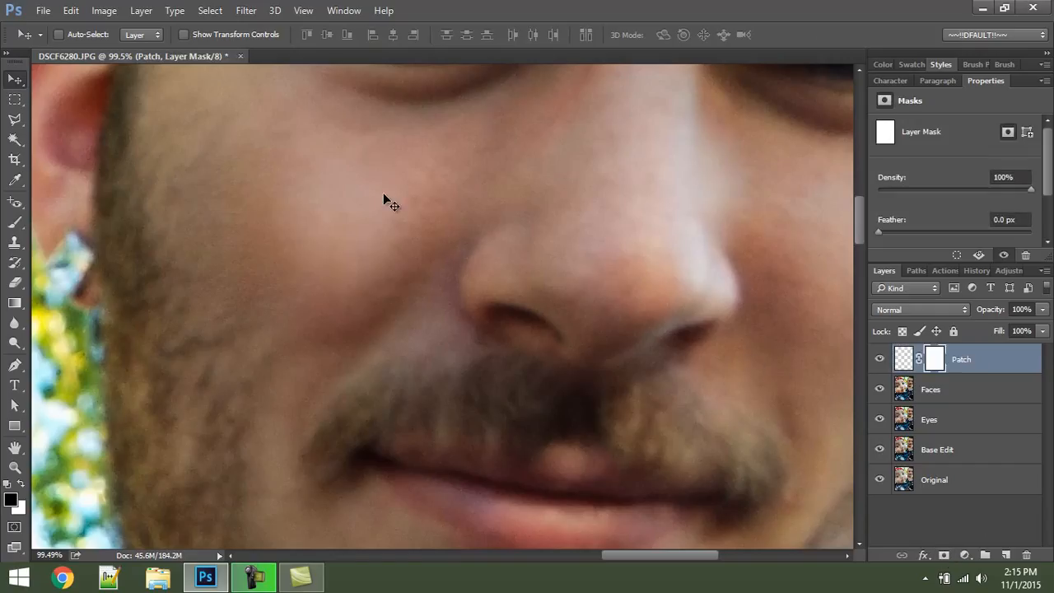
{"action": "key", "text": "b"}
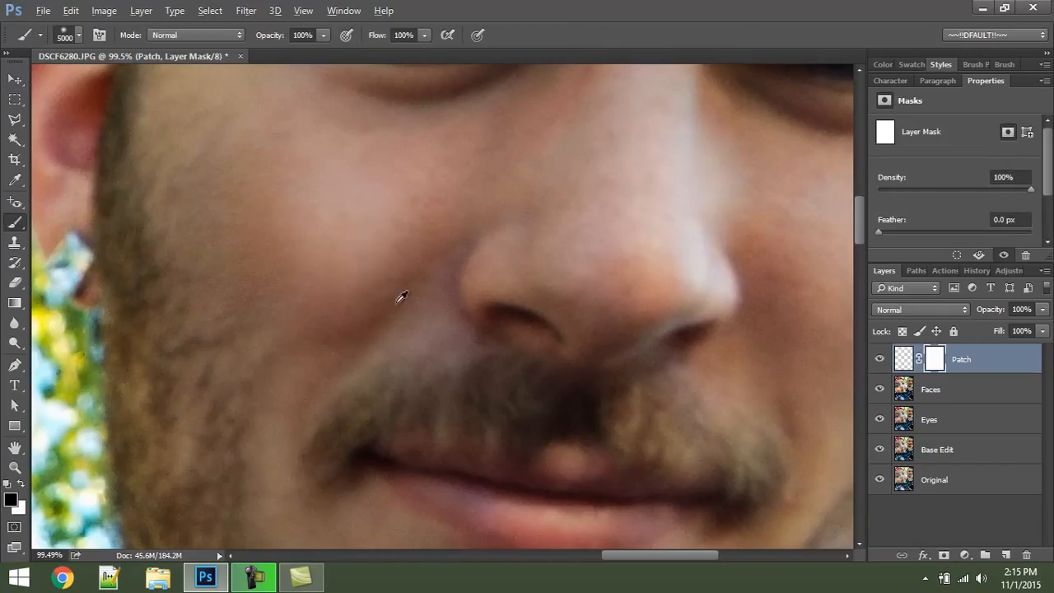
{"action": "right_click", "coordinate": [402, 296], "text": "alt"}
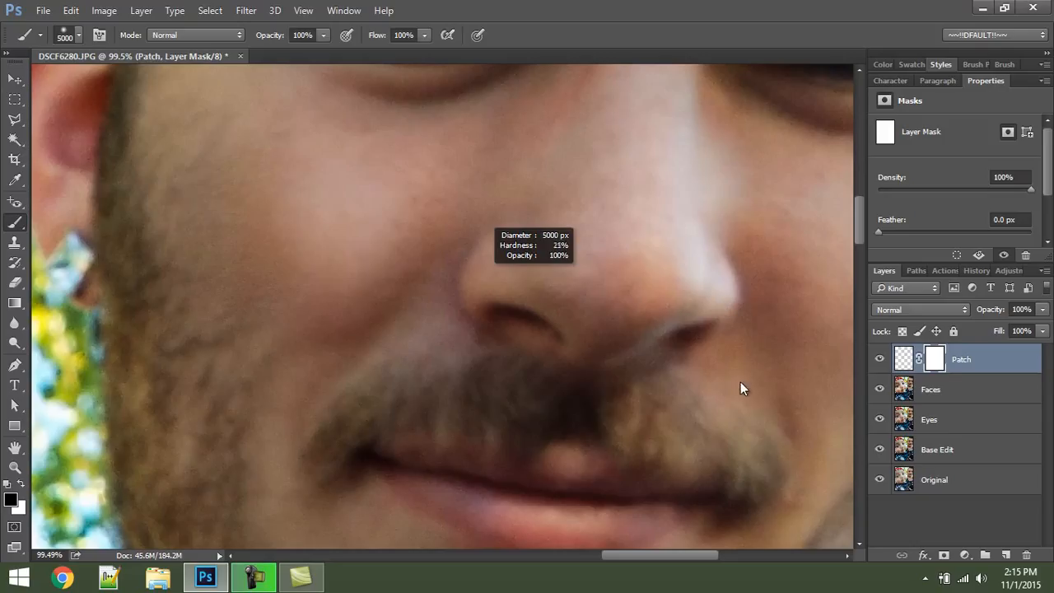
{"action": "mouse_move", "coordinate": [740, 382]}
{"action": "left_mouse_down"}
{"action": "mouse_move", "coordinate": [742, 391]}
{"action": "mouse_move", "coordinate": [145, 267]}
{"action": "mouse_move", "coordinate": [2, 265]}
{"action": "left_mouse_up"}
{"action": "left_click_drag", "start_coordinate": [670, 274], "coordinate": [58, 254]}
{"action": "left_click_drag", "start_coordinate": [709, 256], "coordinate": [238, 269]}
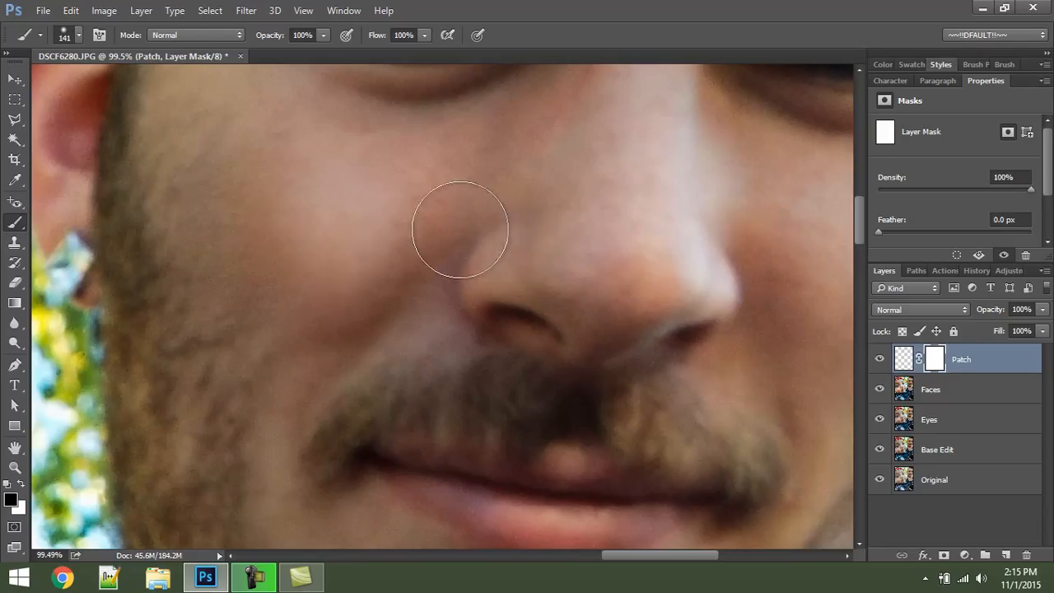
{"action": "mouse_move", "coordinate": [459, 231]}
{"action": "left_mouse_down"}
{"action": "mouse_move", "coordinate": [470, 233]}
{"action": "mouse_move", "coordinate": [470, 329]}
{"action": "mouse_move", "coordinate": [454, 82]}
{"action": "left_mouse_up"}
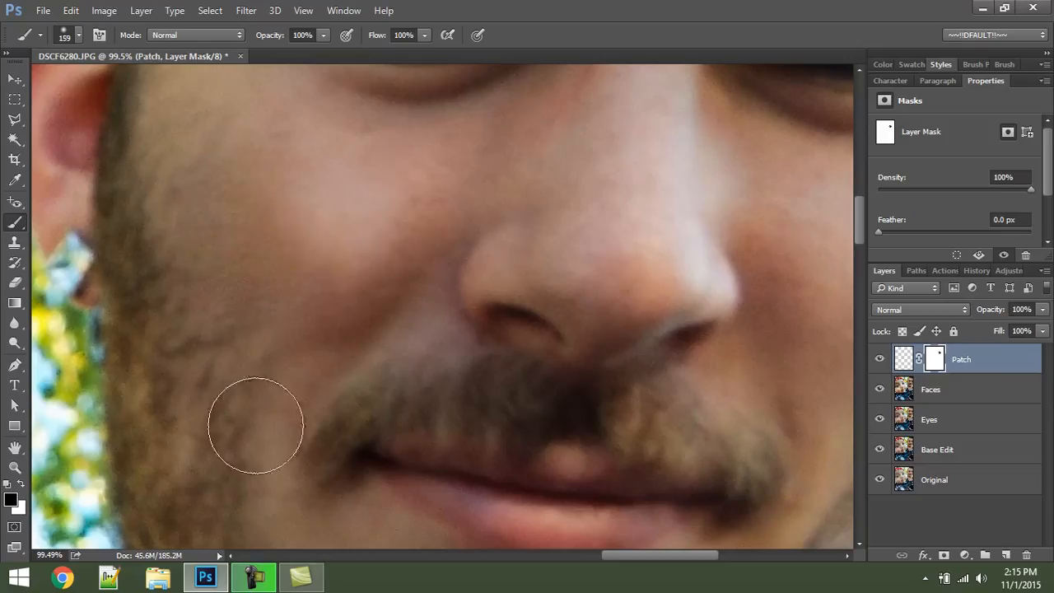
Step: Target the Patch layer's content instead of its mask and lower the layer's opacity to 55%
{"action": "left_click", "coordinate": [903, 359]}
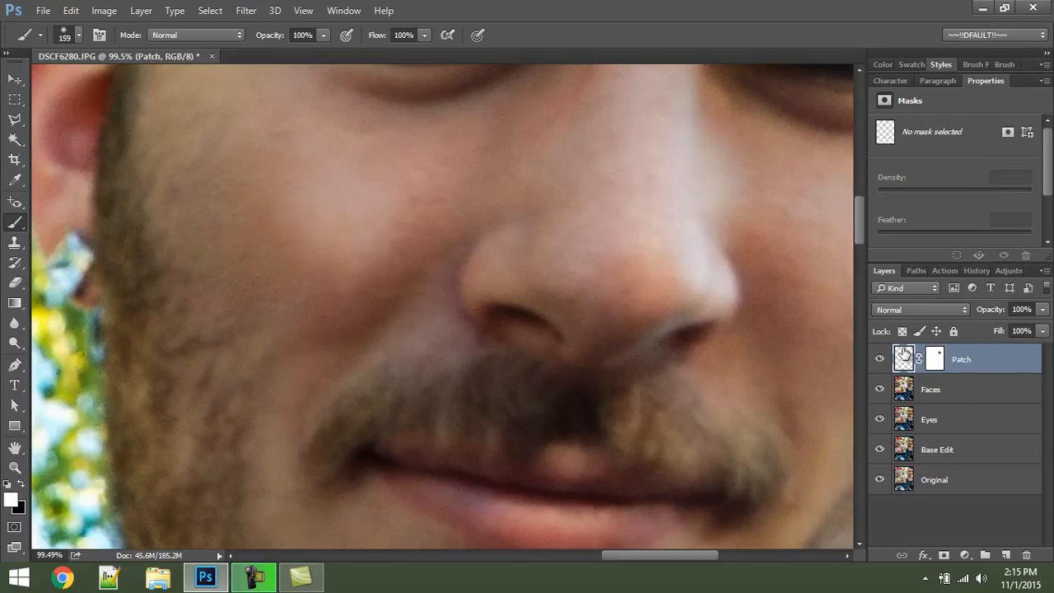
{"action": "key", "text": "v"}
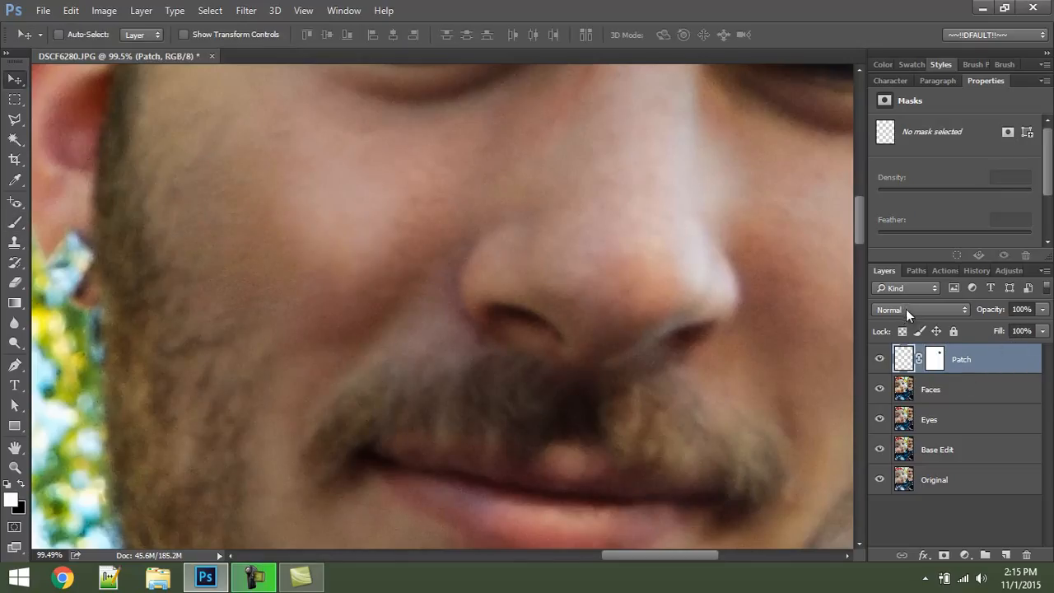
{"action": "mouse_move", "coordinate": [1000, 311]}
{"action": "left_mouse_down"}
{"action": "mouse_move", "coordinate": [941, 314]}
{"action": "mouse_move", "coordinate": [960, 315]}
{"action": "left_mouse_up"}
Step: Try the blend modes from Darken through Divide on the Patch layer and set it back to Normal
{"action": "left_click", "coordinate": [910, 311]}
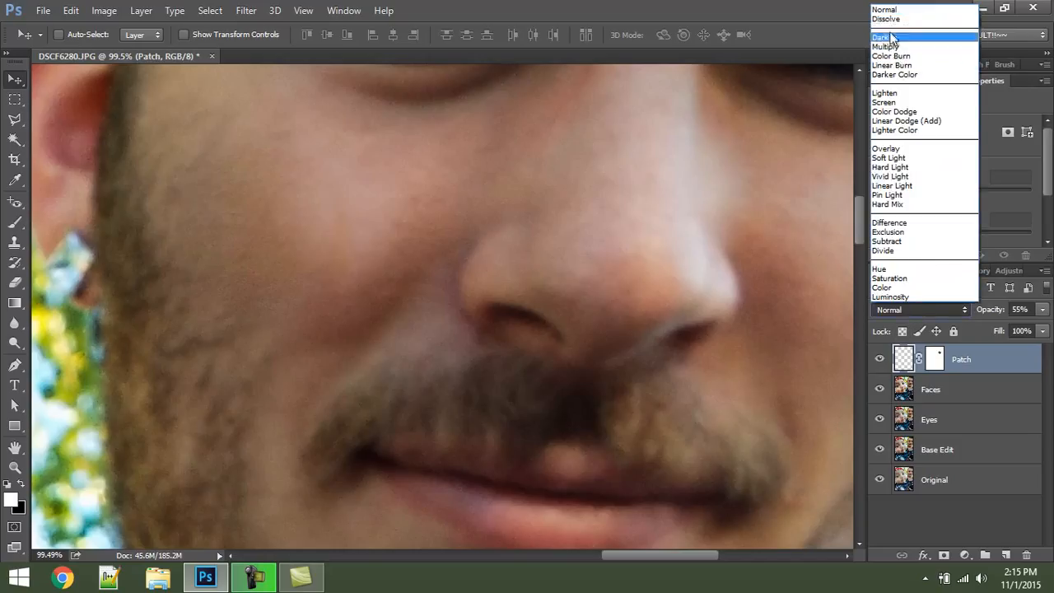
{"action": "left_click", "coordinate": [881, 38]}
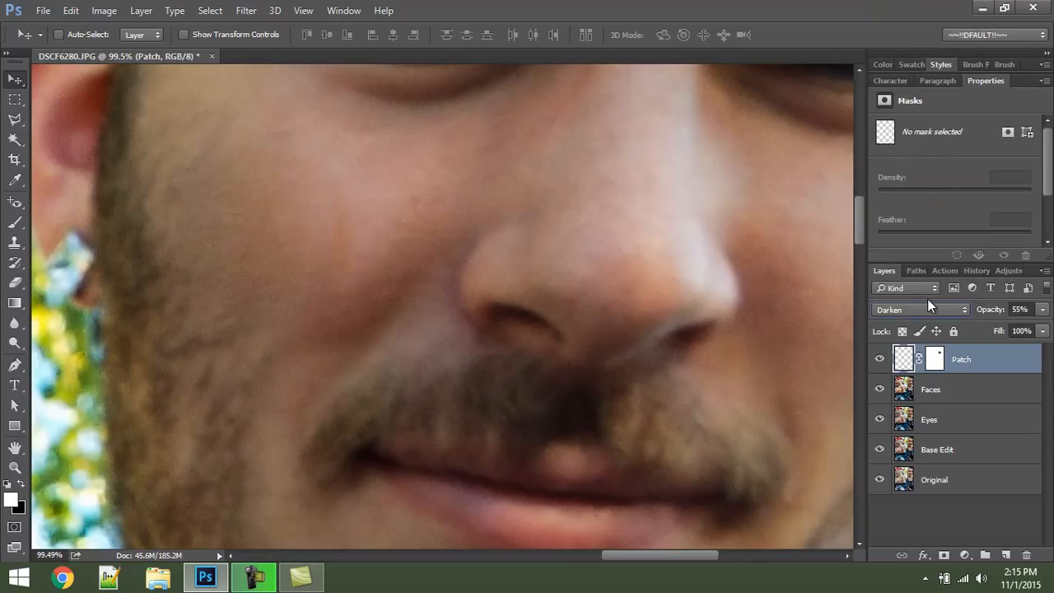
{"action": "key", "text": "Down"}
{"action": "key", "text": "Down"}
{"action": "key", "text": "Down"}
{"action": "key", "text": "Down"}
{"action": "key", "text": "Down"}
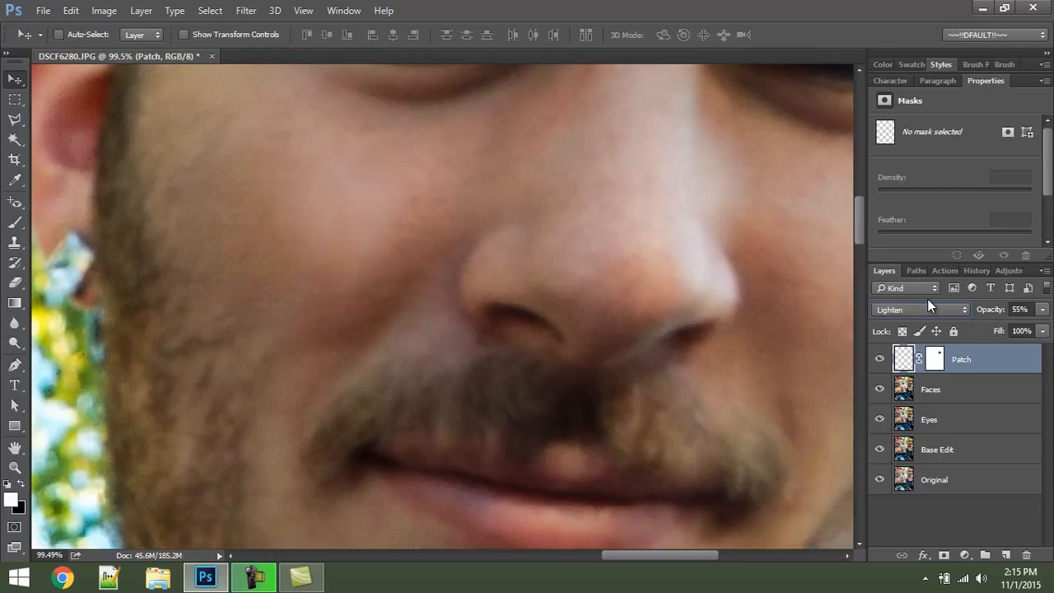
{"action": "key", "text": "Down"}
{"action": "key", "text": "Down"}
{"action": "key", "text": "Down"}
{"action": "key", "text": "Down"}
{"action": "key", "text": "Down"}
{"action": "key", "text": "Down"}
{"action": "key", "text": "Down"}
{"action": "key", "text": "Down"}
{"action": "key", "text": "Down"}
{"action": "key", "text": "Down"}
{"action": "key", "text": "Down"}
{"action": "key", "text": "Down"}
{"action": "key", "text": "Down"}
{"action": "key", "text": "Down"}
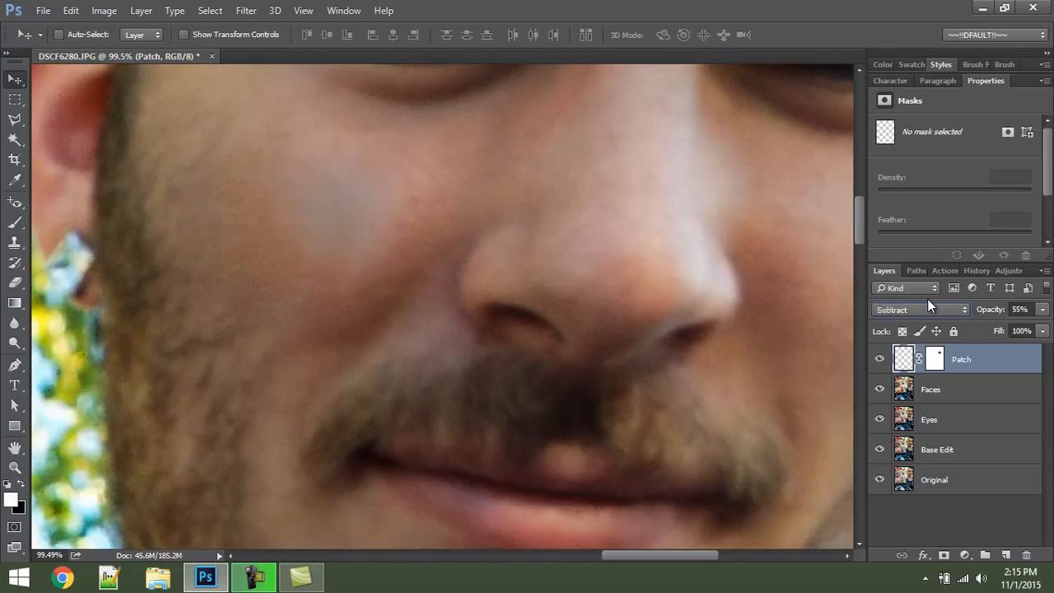
{"action": "key", "text": "Down"}
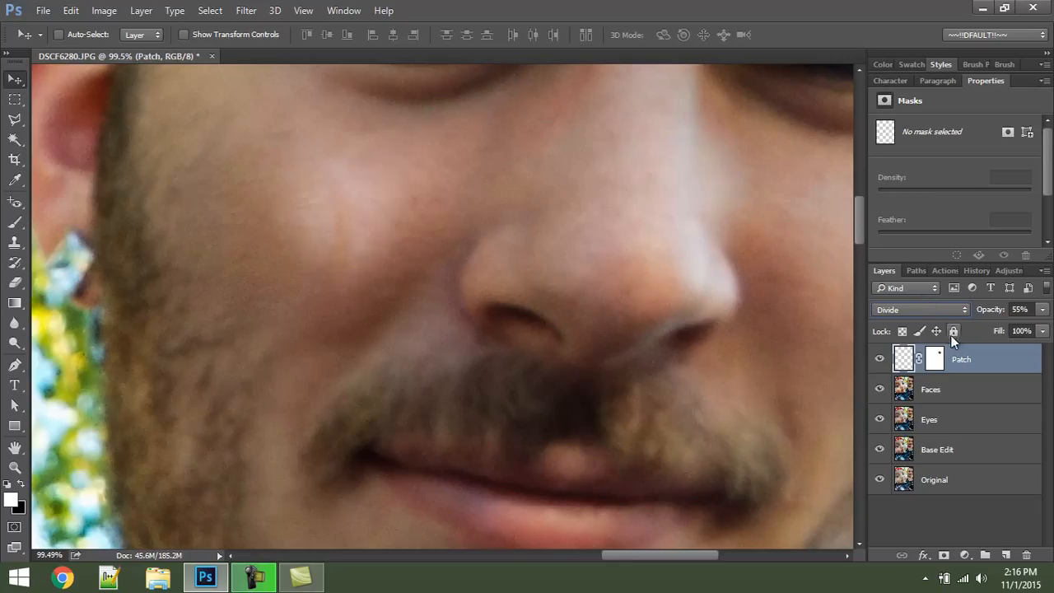
{"action": "left_click", "coordinate": [918, 308]}
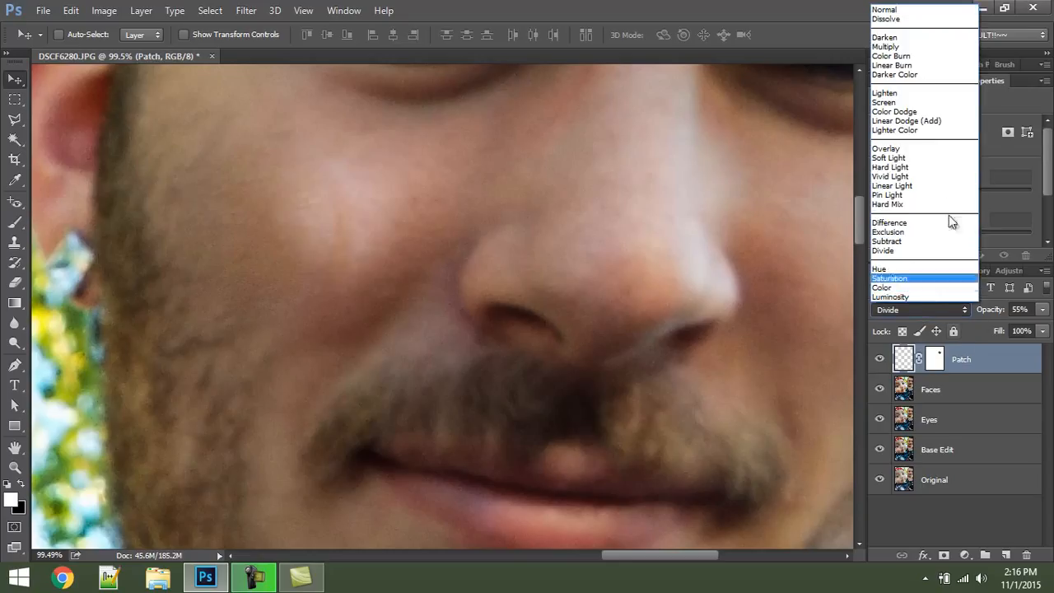
{"action": "left_click", "coordinate": [886, 10]}
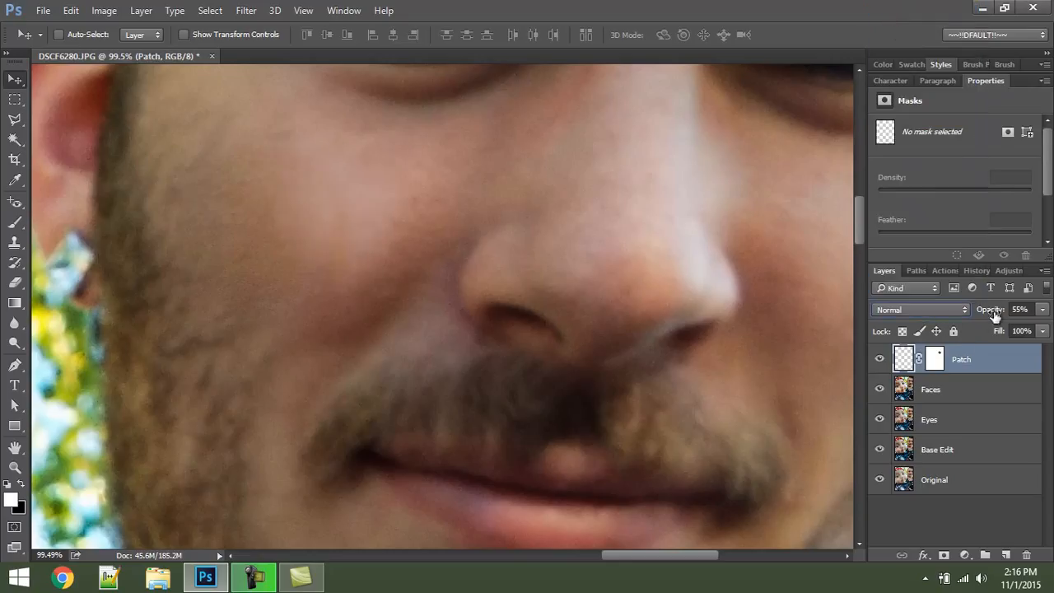
Step: Lower the Patch layer's opacity to 30%, judging the blend on the whole image
{"action": "mouse_move", "coordinate": [998, 310]}
{"action": "left_mouse_down"}
{"action": "mouse_move", "coordinate": [1018, 314]}
{"action": "mouse_move", "coordinate": [992, 317]}
{"action": "left_mouse_up"}
{"action": "key", "text": "Return"}
{"action": "key", "text": "ctrl+0"}
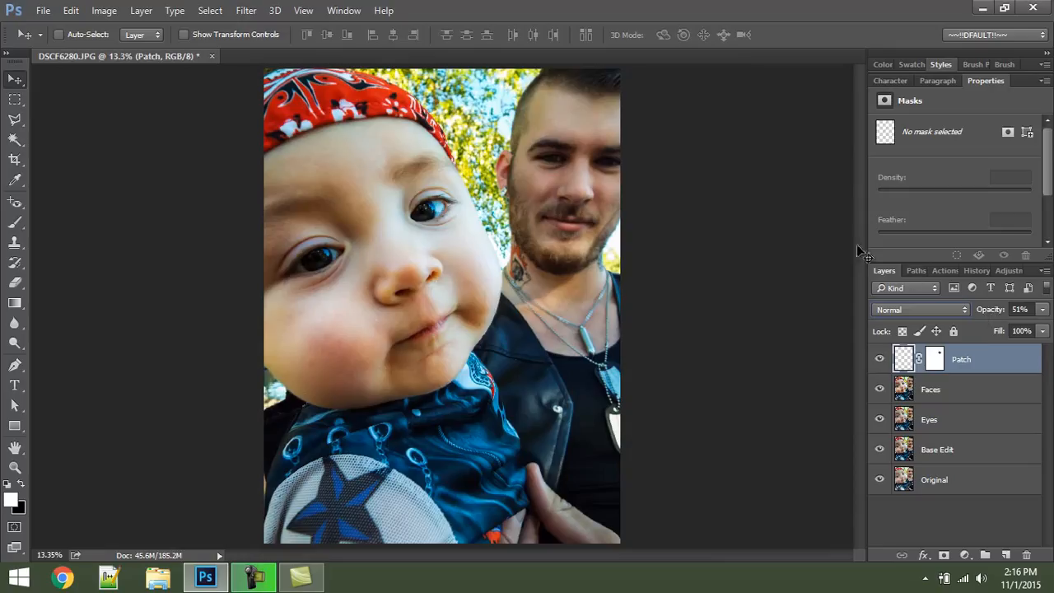
{"action": "left_click_drag", "start_coordinate": [991, 315], "coordinate": [981, 313]}
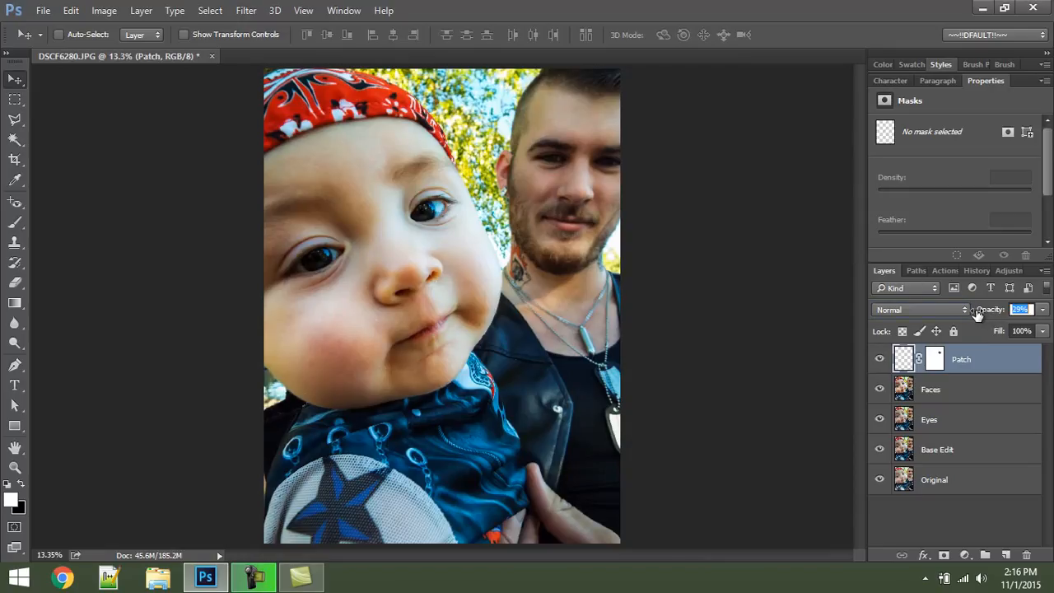
{"action": "mouse_move", "coordinate": [976, 314]}
{"action": "left_mouse_down"}
{"action": "mouse_move", "coordinate": [945, 314]}
{"action": "mouse_move", "coordinate": [967, 313]}
{"action": "left_mouse_up"}
{"action": "left_click_drag", "start_coordinate": [970, 315], "coordinate": [967, 314]}
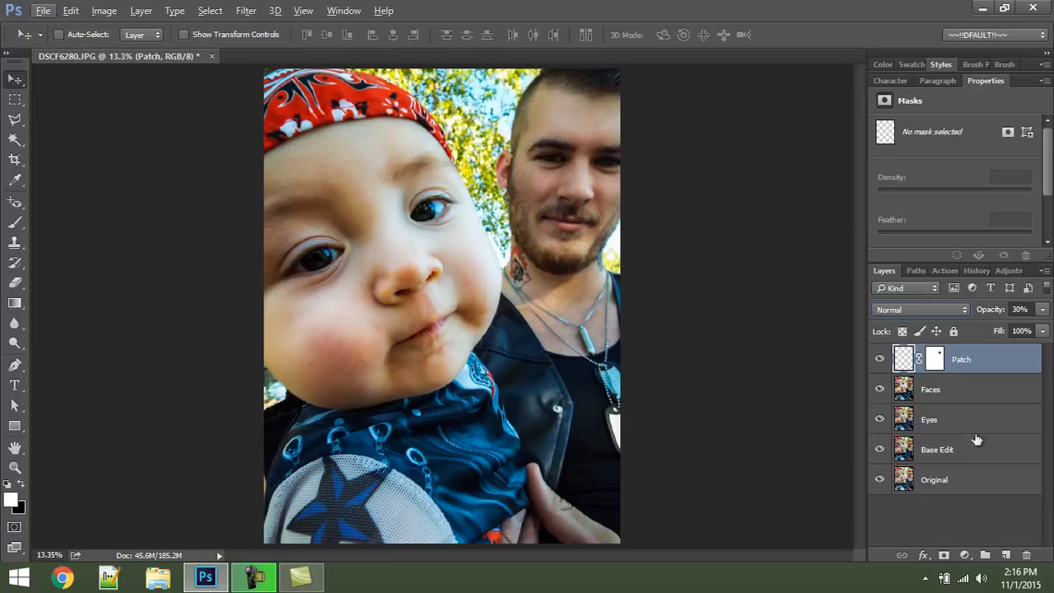
Step: Deselect all layers and inspect the man's retouched face up close and in the whole image
{"action": "left_click", "coordinate": [946, 508]}
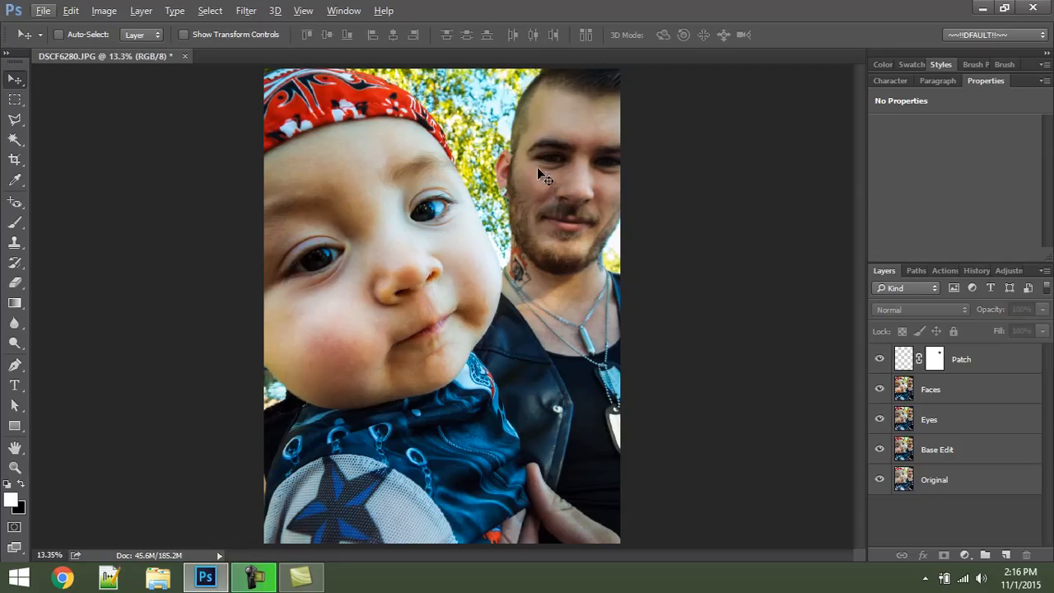
{"action": "key", "text": "z"}
{"action": "left_click_drag", "start_coordinate": [497, 141], "coordinate": [664, 268]}
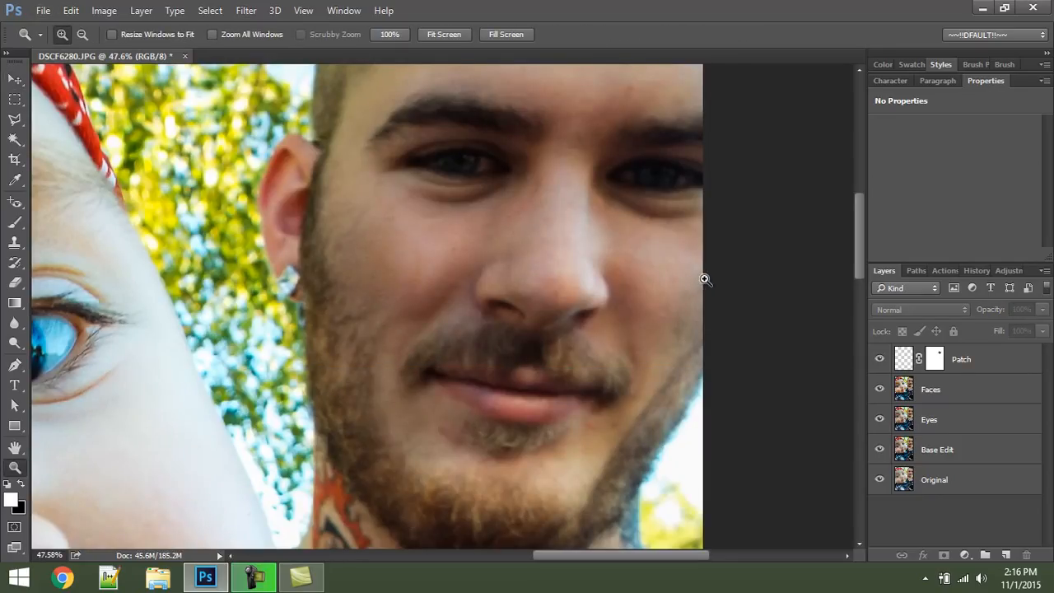
{"action": "key", "text": "alt+v"}
{"action": "left_click", "coordinate": [529, 3]}
{"action": "key", "text": "ctrl+0"}
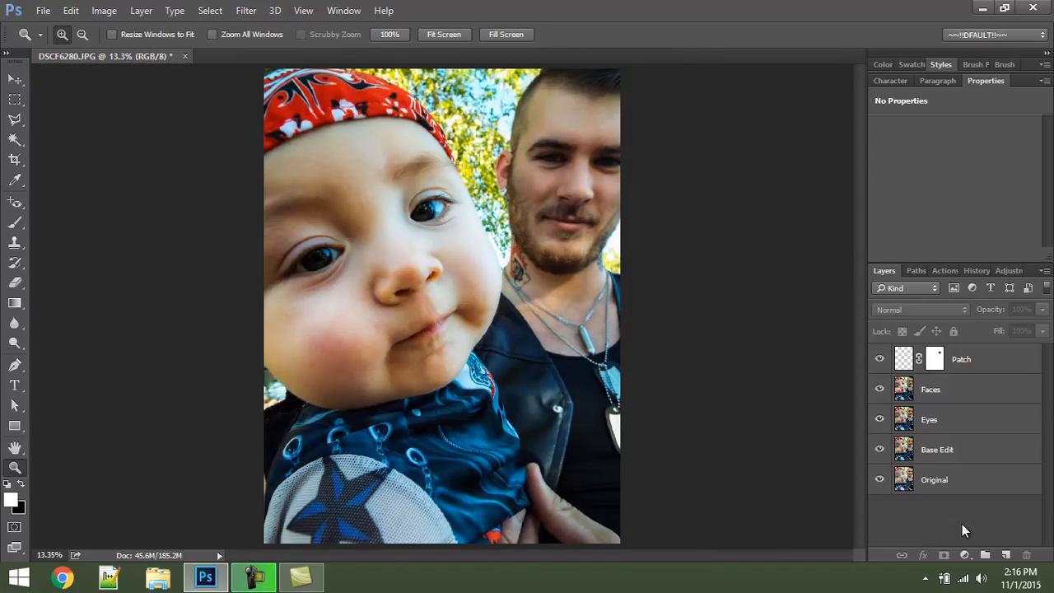
{"action": "key", "text": "alt+v"}
{"action": "key", "text": "Escape"}
Step: Add a new empty layer above the masked Patch layer for the baby's nose area and name it Patch
{"action": "left_click_drag", "start_coordinate": [326, 223], "coordinate": [553, 370]}
{"action": "left_click_drag", "start_coordinate": [273, 175], "coordinate": [554, 376]}
{"action": "key", "text": "alt"}
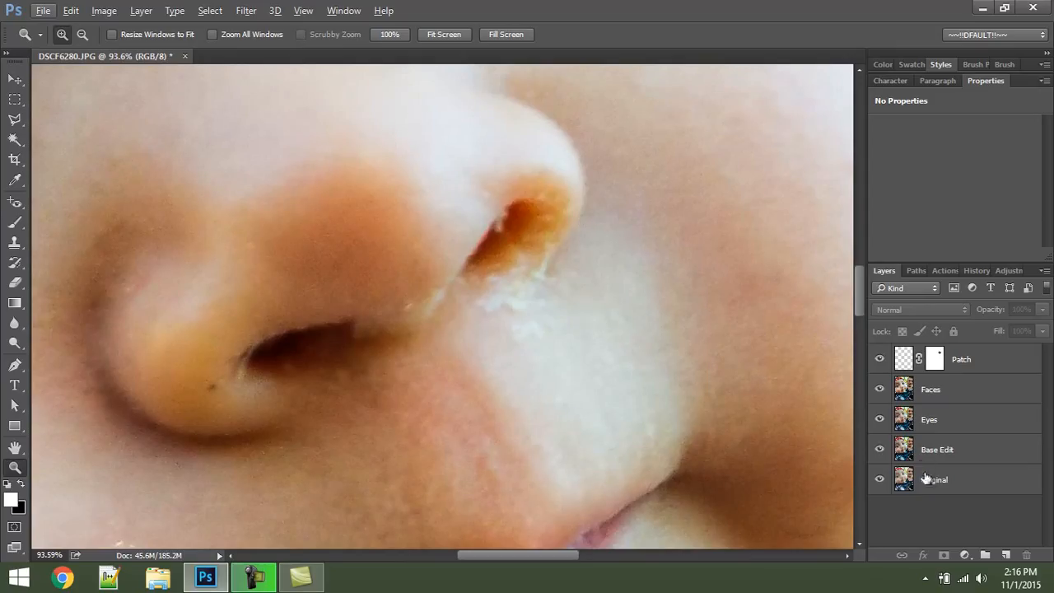
{"action": "left_click", "coordinate": [999, 370]}
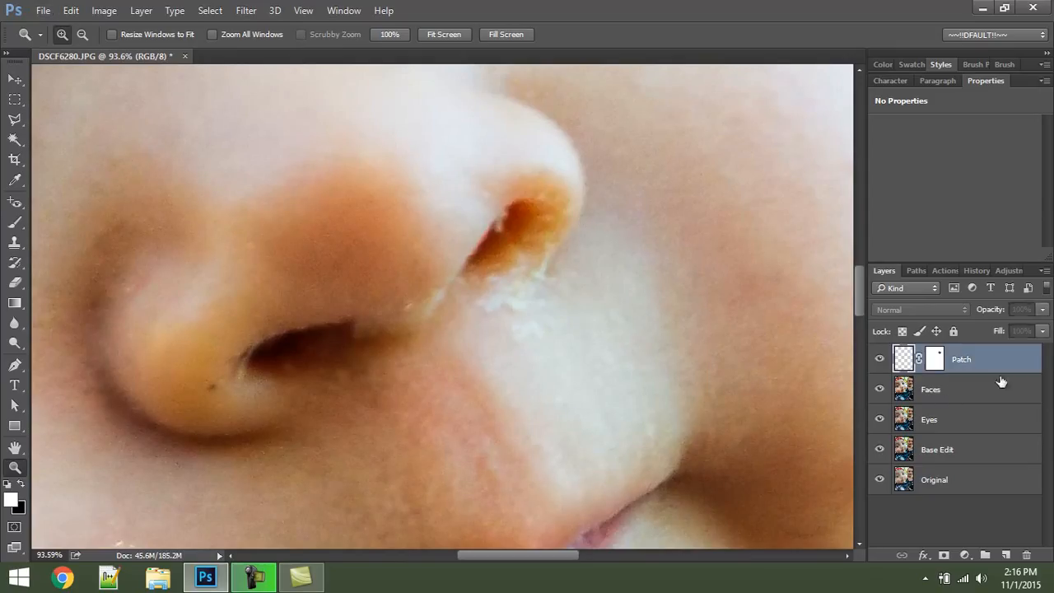
{"action": "left_click", "coordinate": [1004, 556]}
{"action": "double_click", "coordinate": [933, 360]}
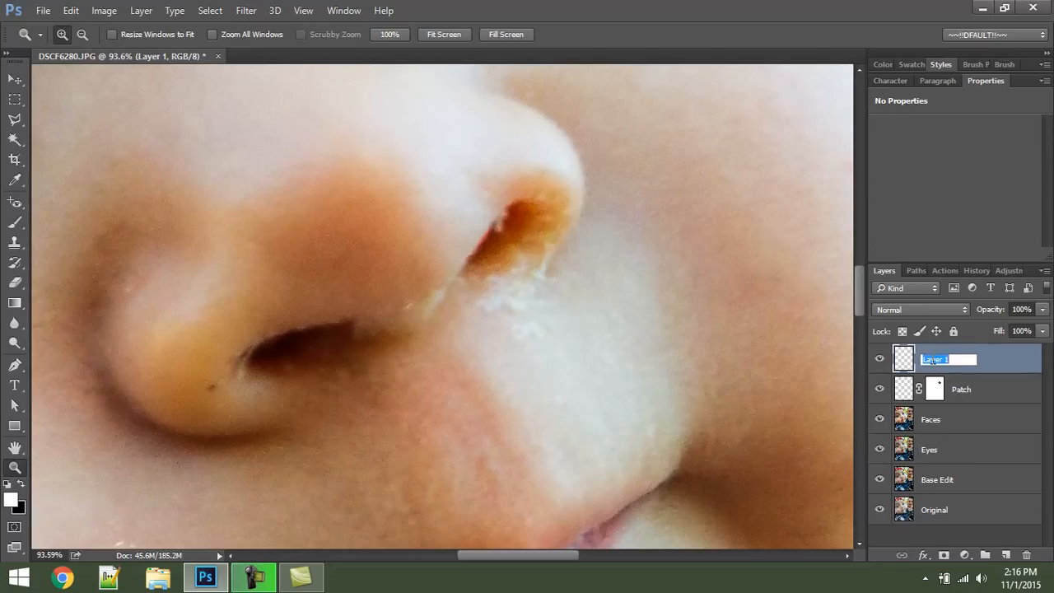
{"action": "type", "text": "Patch"}
{"action": "key", "text": "Return"}
Step: Sample the dark brown inside the baby's lower nostril as the painting colour and ready a 26 px brush
{"action": "key", "text": "v"}
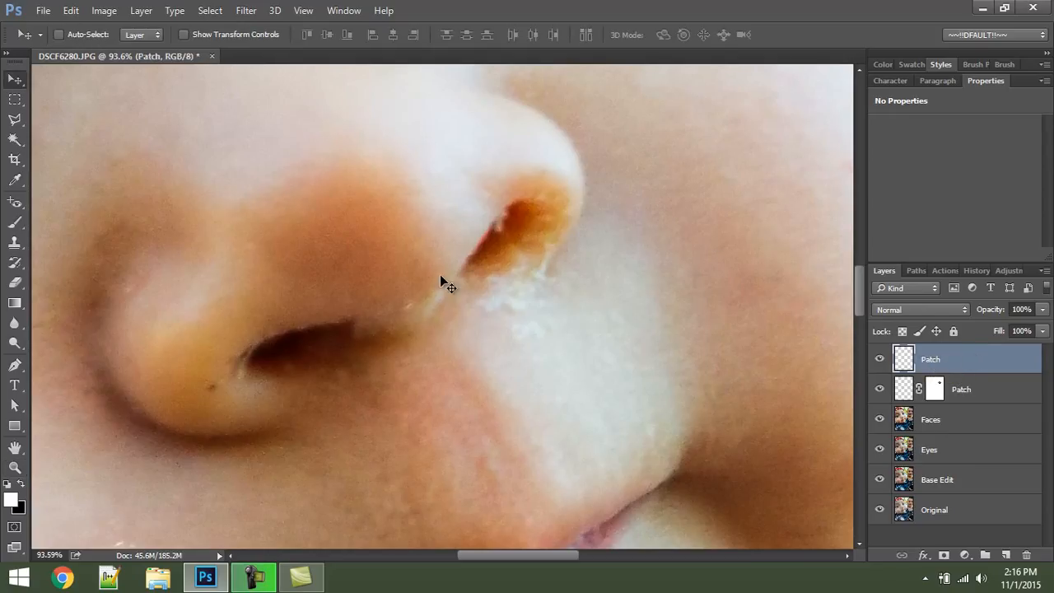
{"action": "key", "text": "i"}
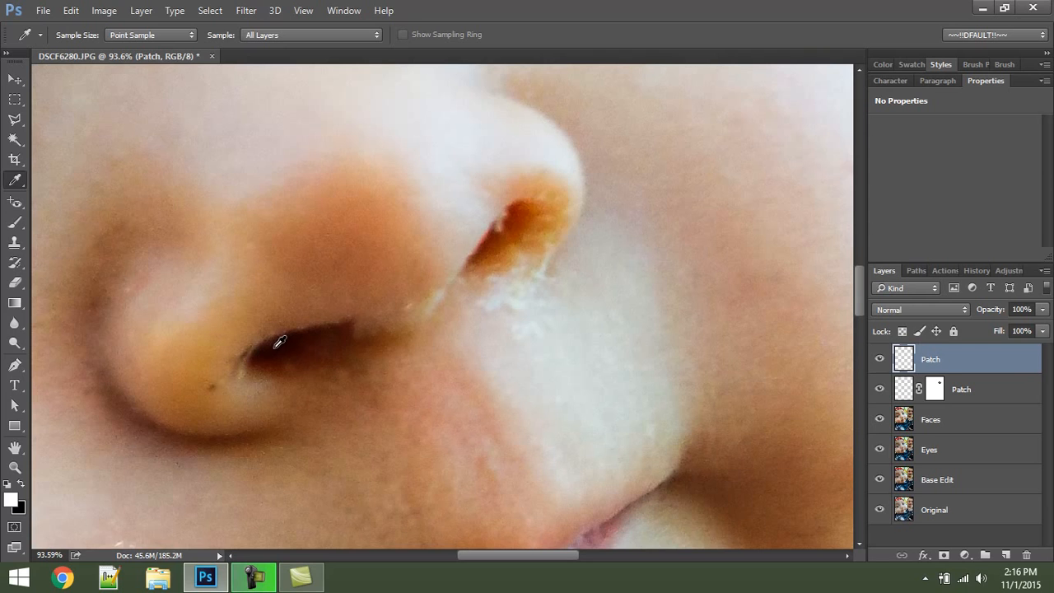
{"action": "left_click", "coordinate": [278, 343]}
{"action": "key", "text": "b"}
{"action": "left_click_drag", "start_coordinate": [277, 354], "coordinate": [215, 353]}
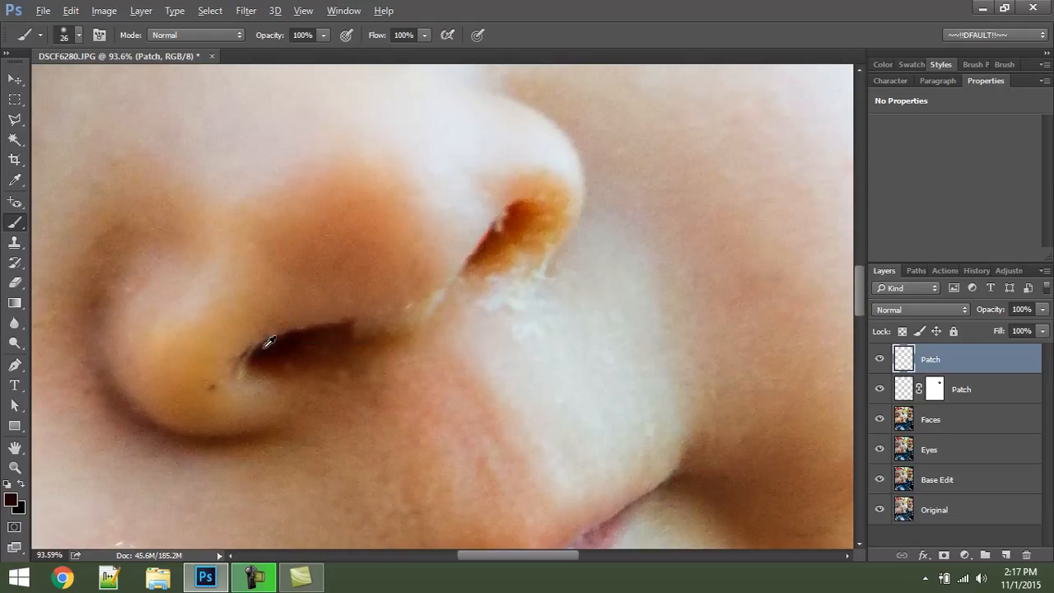
Step: Try other brush sizes and a dark stroke at the lower nostril's outer corner, and undo the stroke
{"action": "mouse_move", "coordinate": [279, 346]}
{"action": "left_mouse_down"}
{"action": "mouse_move", "coordinate": [372, 360]}
{"action": "mouse_move", "coordinate": [268, 354]}
{"action": "mouse_move", "coordinate": [313, 360]}
{"action": "left_mouse_up"}
{"action": "mouse_move", "coordinate": [303, 210]}
{"action": "left_mouse_down"}
{"action": "mouse_move", "coordinate": [303, 326]}
{"action": "mouse_move", "coordinate": [279, 351]}
{"action": "left_mouse_up"}
{"action": "left_click_drag", "start_coordinate": [333, 233], "coordinate": [333, 236]}
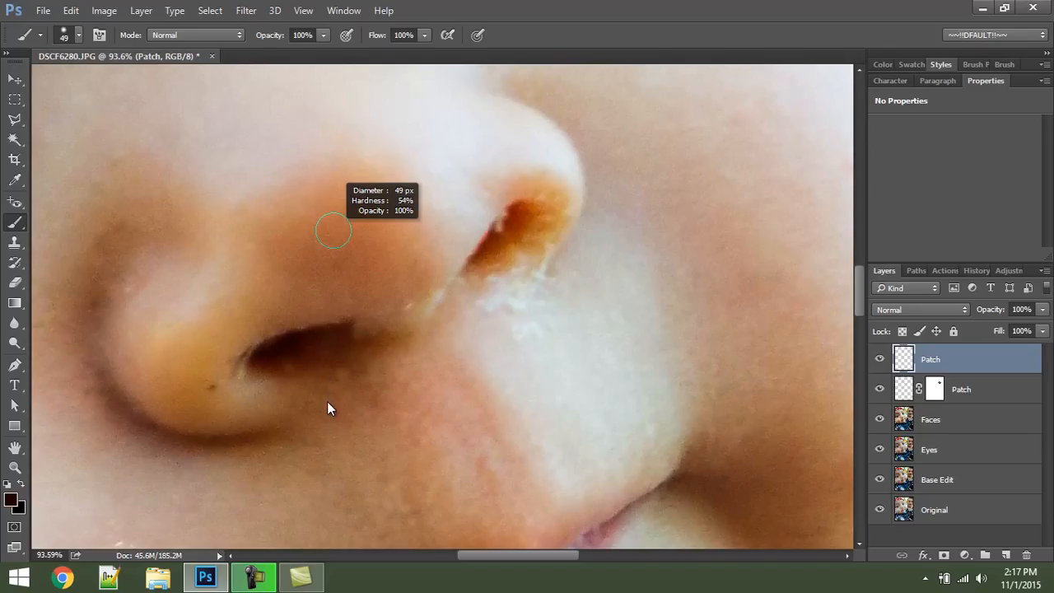
{"action": "left_click_drag", "start_coordinate": [327, 400], "coordinate": [327, 400]}
{"action": "mouse_move", "coordinate": [258, 361]}
{"action": "left_mouse_down"}
{"action": "mouse_move", "coordinate": [272, 352]}
{"action": "mouse_move", "coordinate": [266, 142]}
{"action": "mouse_move", "coordinate": [252, 355]}
{"action": "left_mouse_up"}
{"action": "key", "text": "ctrl+z"}
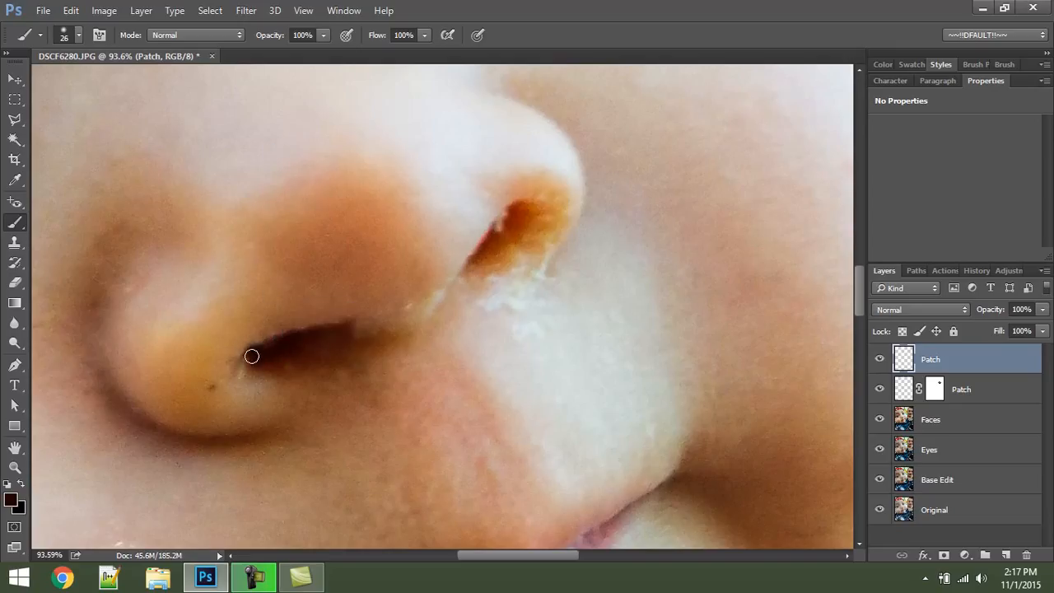
Step: Paint the outer corner of the lower nostril dark brown with 26 px and 9 px brushes, and set the layer's opacity to 81%
{"action": "scroll", "coordinate": [259, 351], "scroll_direction": "up", "scroll_amount": 5}
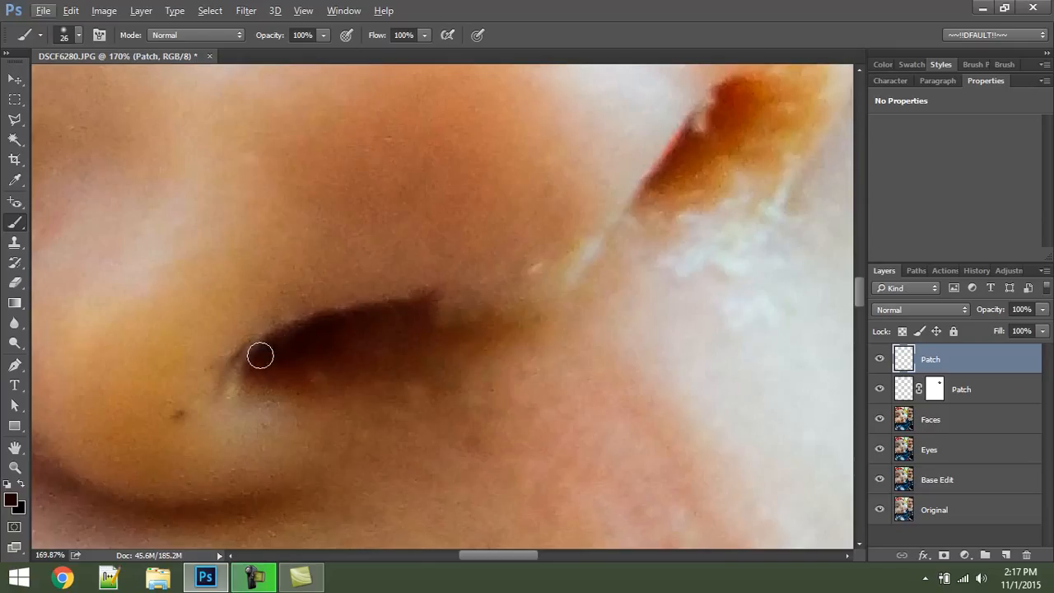
{"action": "mouse_move", "coordinate": [253, 359]}
{"action": "left_mouse_down"}
{"action": "mouse_move", "coordinate": [281, 372]}
{"action": "mouse_move", "coordinate": [245, 363]}
{"action": "left_mouse_up"}
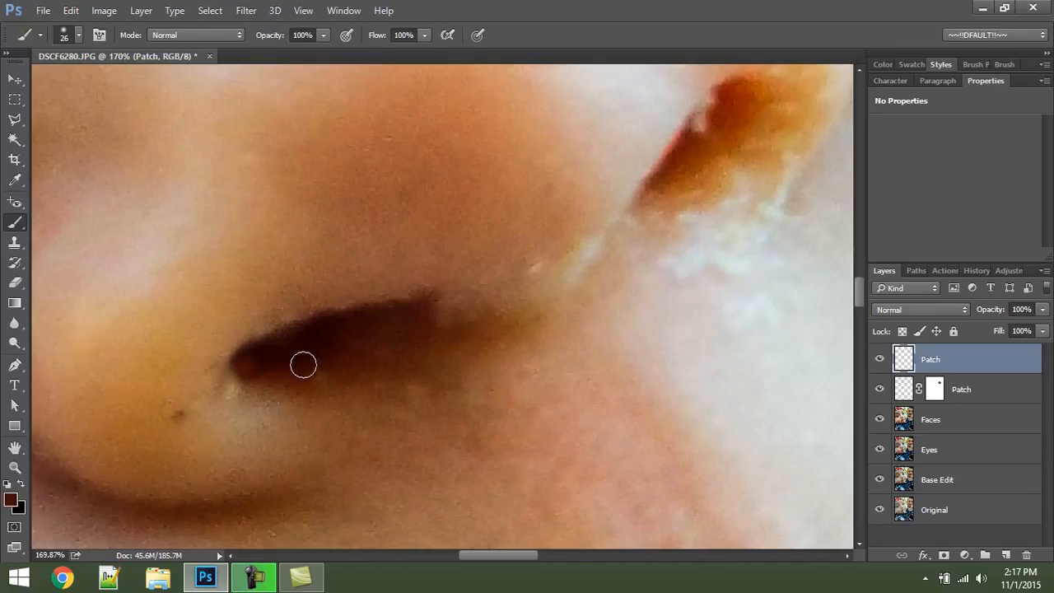
{"action": "left_click_drag", "start_coordinate": [247, 393], "coordinate": [234, 391]}
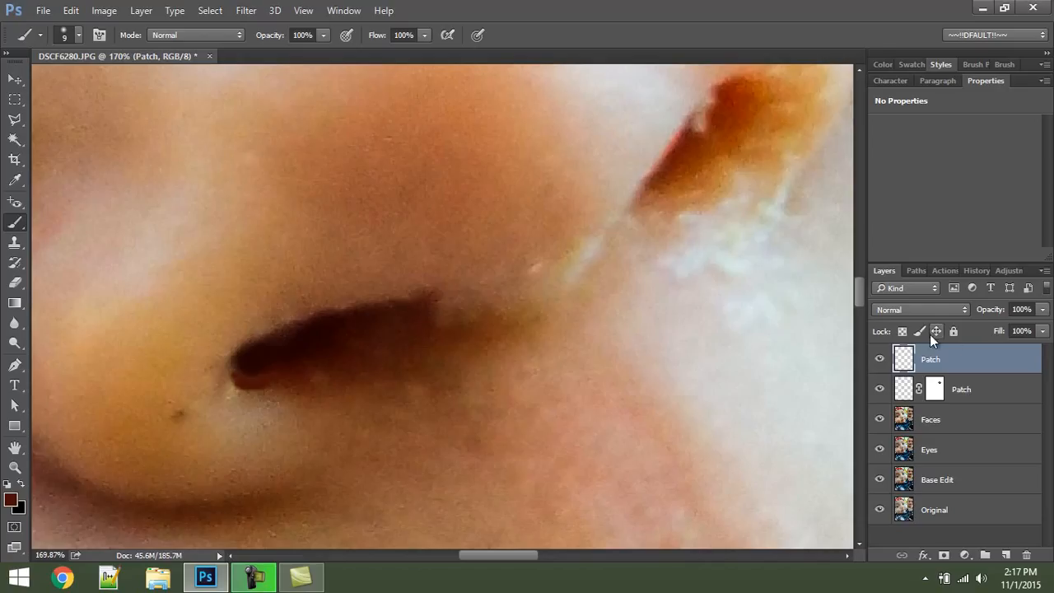
{"action": "mouse_move", "coordinate": [992, 311]}
{"action": "left_mouse_down"}
{"action": "mouse_move", "coordinate": [962, 310]}
{"action": "mouse_move", "coordinate": [973, 309]}
{"action": "left_mouse_up"}
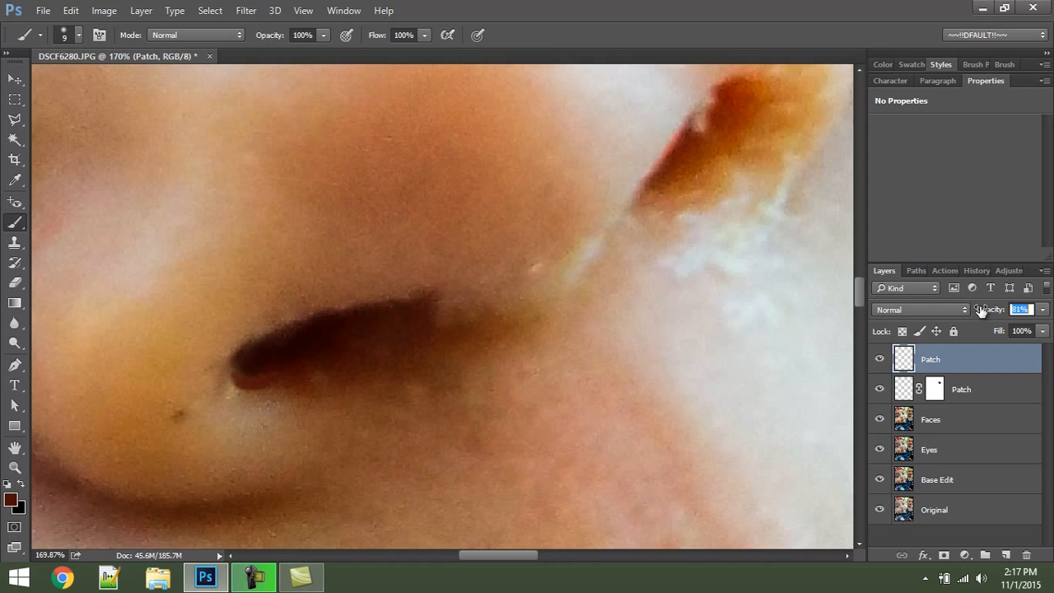
Step: Sample the reddish brown inside the upper nostril and paint over the light specks on its inner edge with a 15 px brush
{"action": "left_click_drag", "start_coordinate": [579, 260], "coordinate": [275, 370]}
{"action": "left_click_drag", "start_coordinate": [426, 210], "coordinate": [460, 294]}
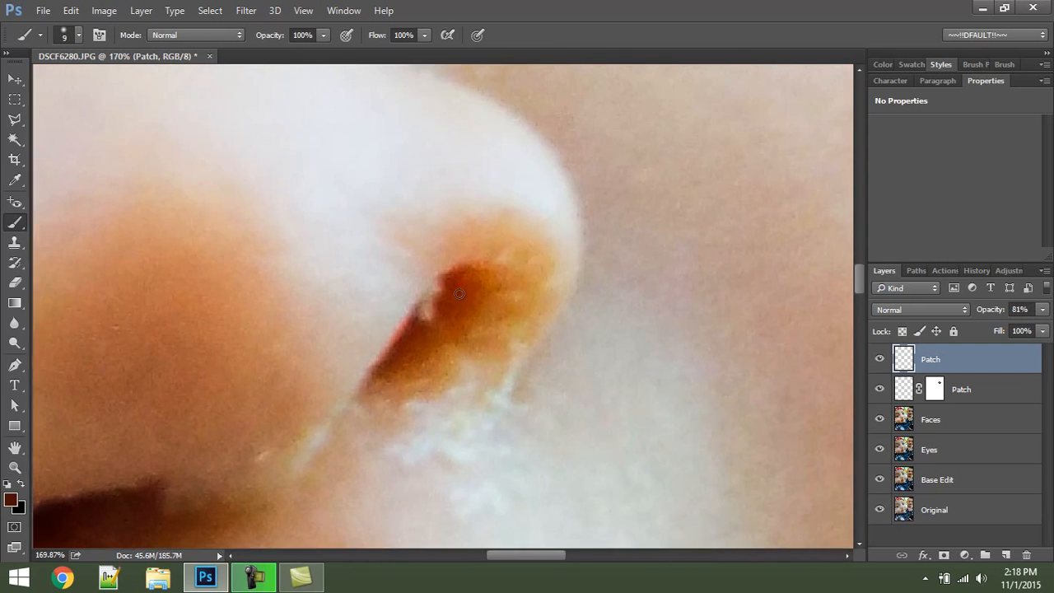
{"action": "key", "text": "i"}
{"action": "left_click", "coordinate": [465, 275]}
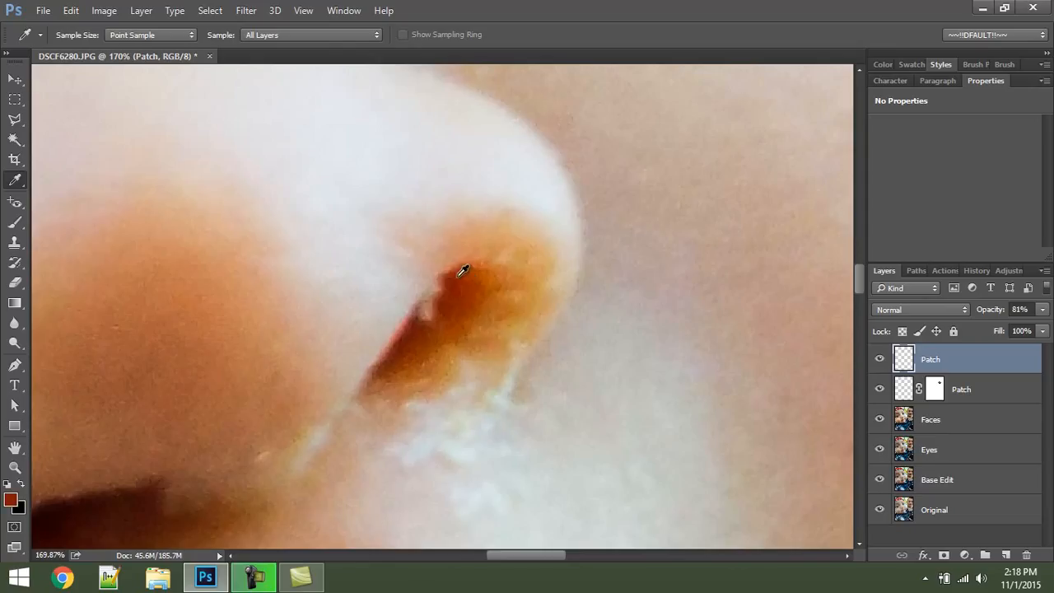
{"action": "key", "text": "b"}
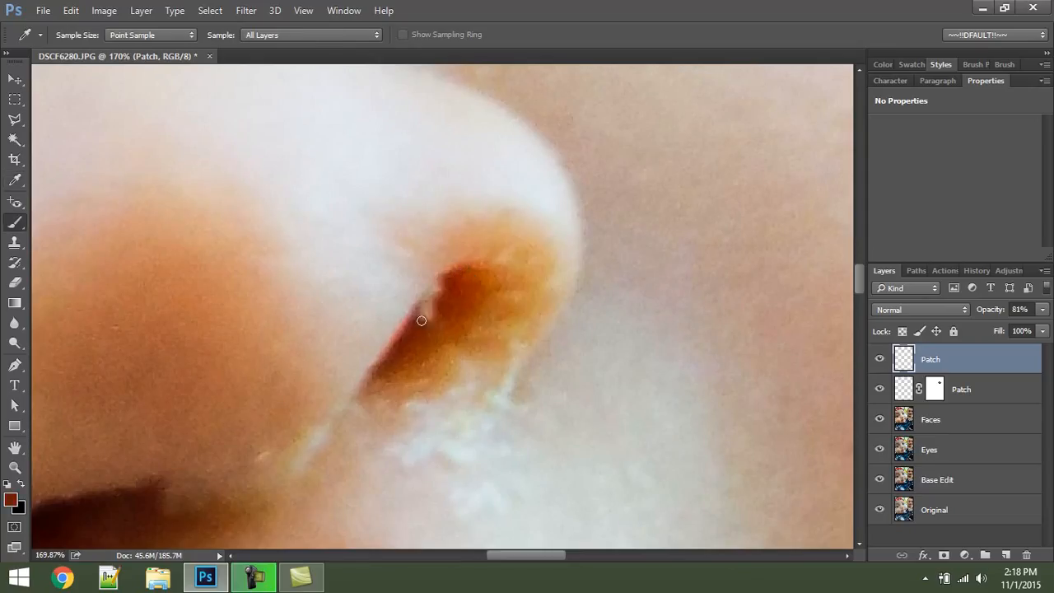
{"action": "right_click", "coordinate": [427, 314], "text": "alt"}
{"action": "mouse_move", "coordinate": [422, 314]}
{"action": "left_mouse_down"}
{"action": "mouse_move", "coordinate": [455, 279]}
{"action": "mouse_move", "coordinate": [437, 293]}
{"action": "mouse_move", "coordinate": [432, 333]}
{"action": "mouse_move", "coordinate": [463, 306]}
{"action": "left_mouse_up"}
Step: Resample orange-brown tones inside the upper nostril and paint them in to blend the covered edge
{"action": "key", "text": "i"}
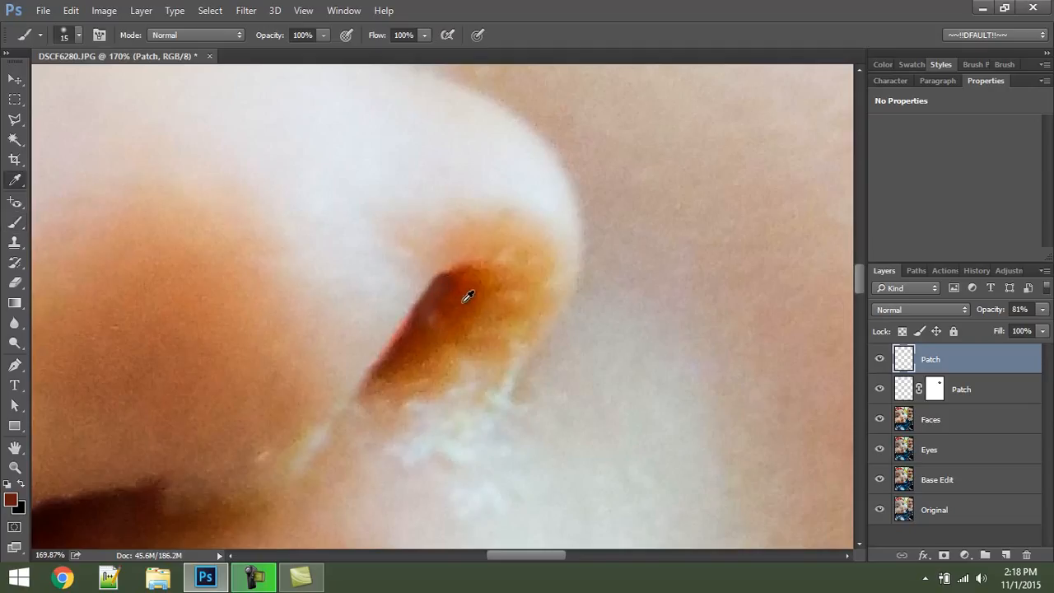
{"action": "key", "text": "b"}
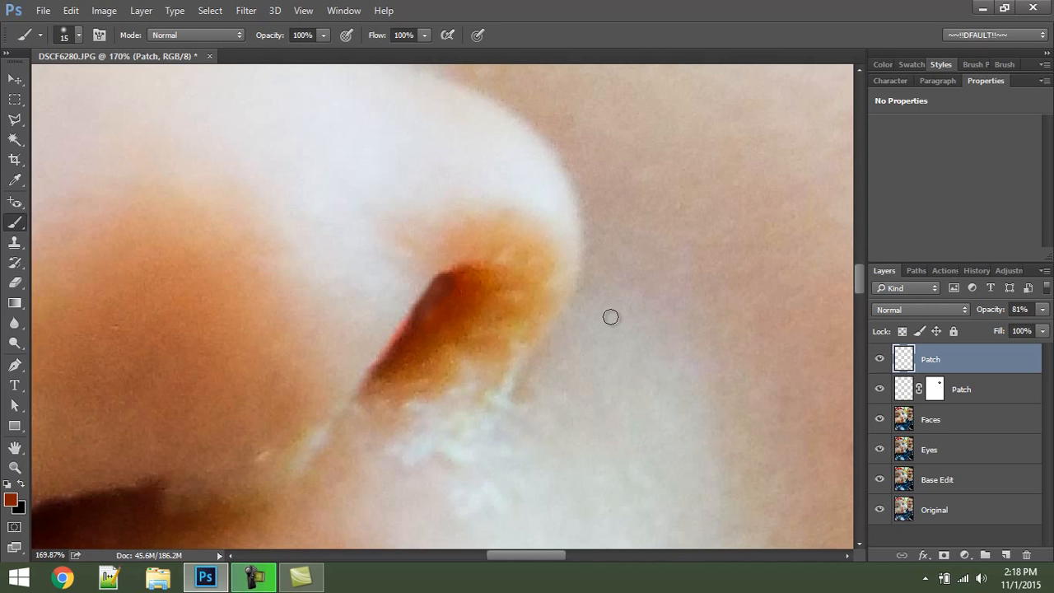
{"action": "scroll", "coordinate": [610, 317], "scroll_direction": "down", "scroll_amount": 6}
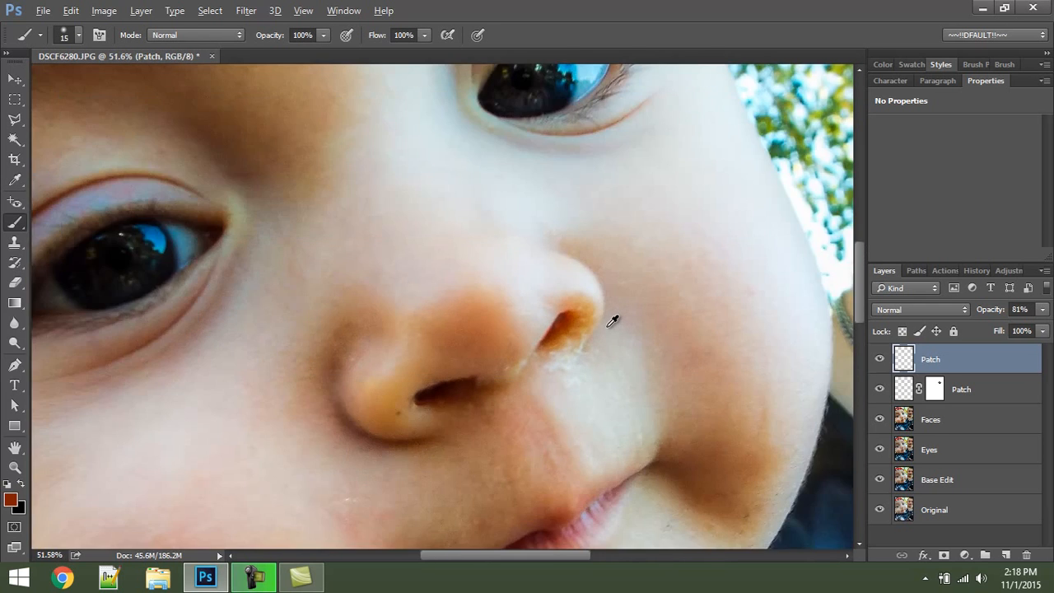
{"action": "scroll", "coordinate": [610, 320], "scroll_direction": "up", "scroll_amount": 7}
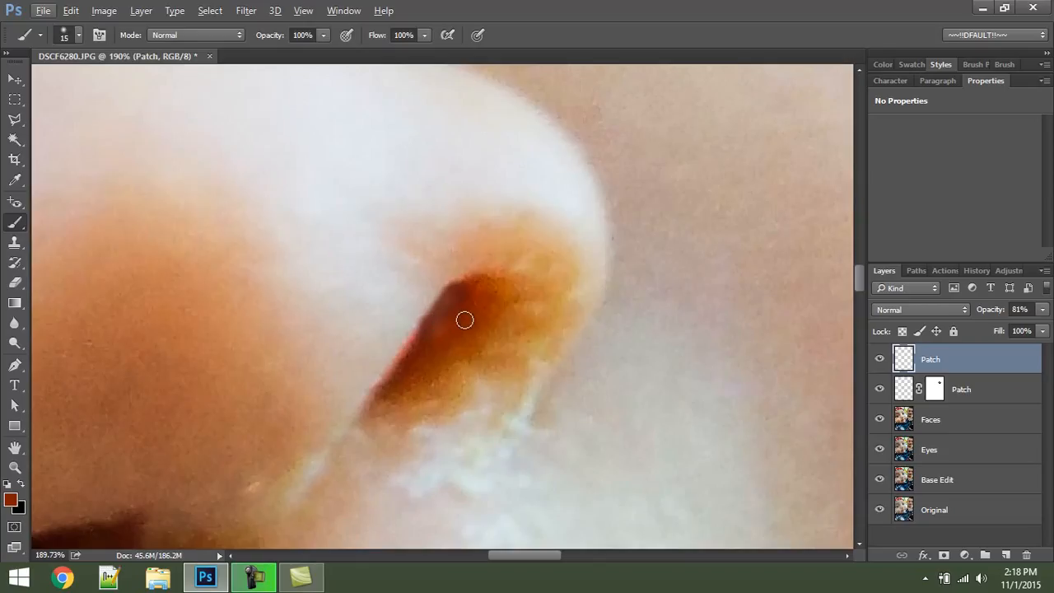
{"action": "key", "text": "i"}
{"action": "left_click", "coordinate": [457, 326]}
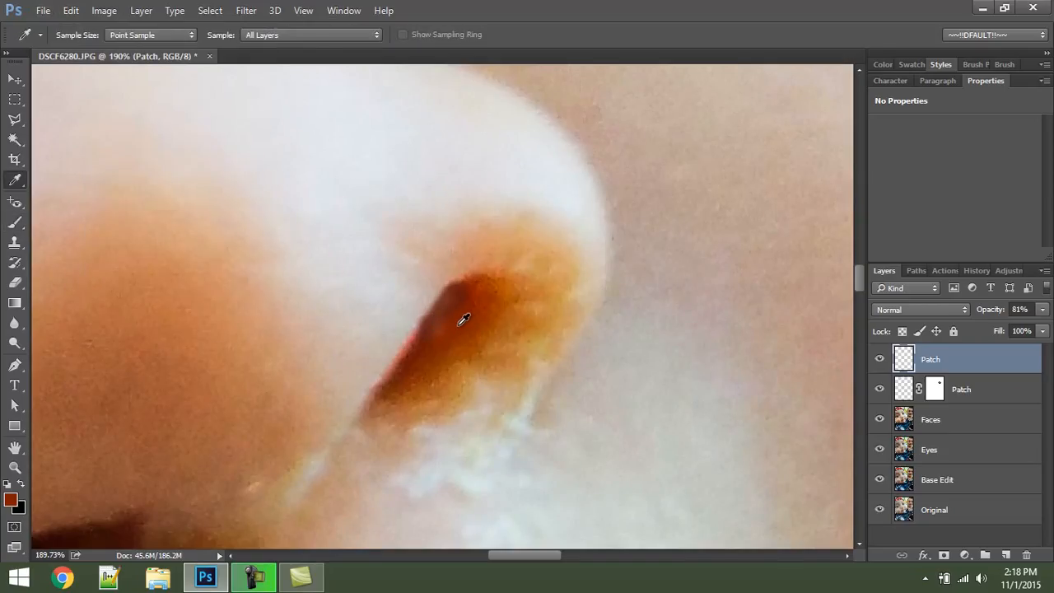
{"action": "key", "text": "b"}
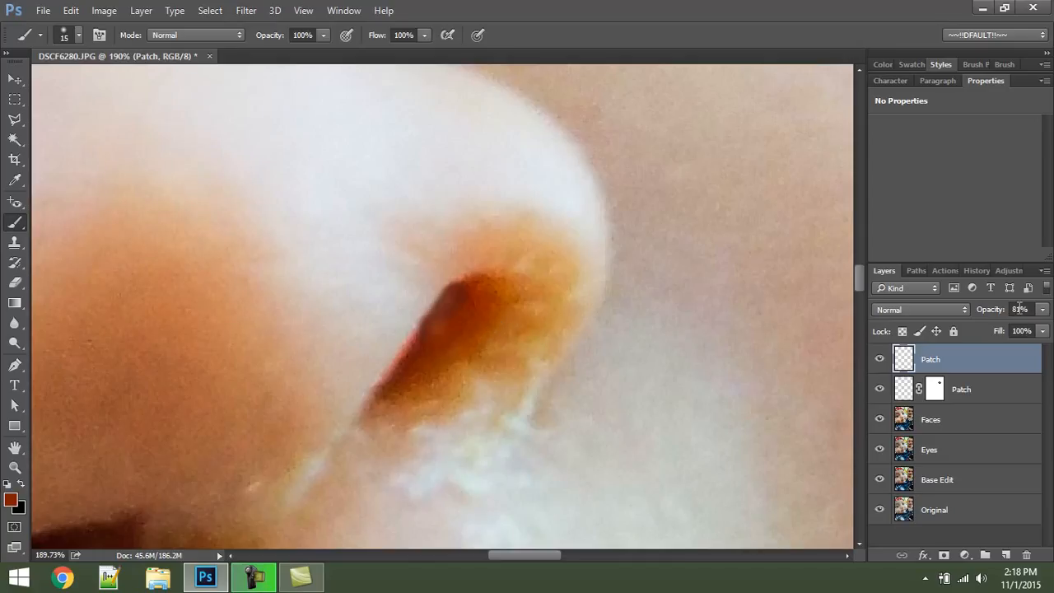
Step: Raise the top Patch layer's opacity to 100% and compare the nose with the layer hidden and shown
{"action": "left_click_drag", "start_coordinate": [994, 314], "coordinate": [1048, 308]}
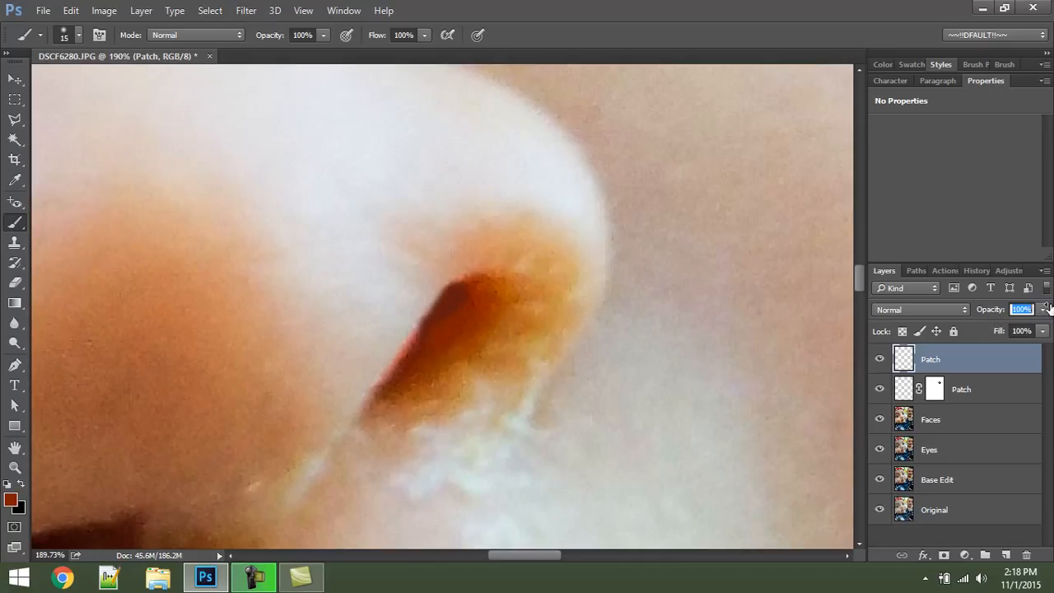
{"action": "left_click_drag", "start_coordinate": [1048, 308], "coordinate": [1051, 310]}
{"action": "key", "text": "ctrl+0"}
{"action": "key", "text": "v"}
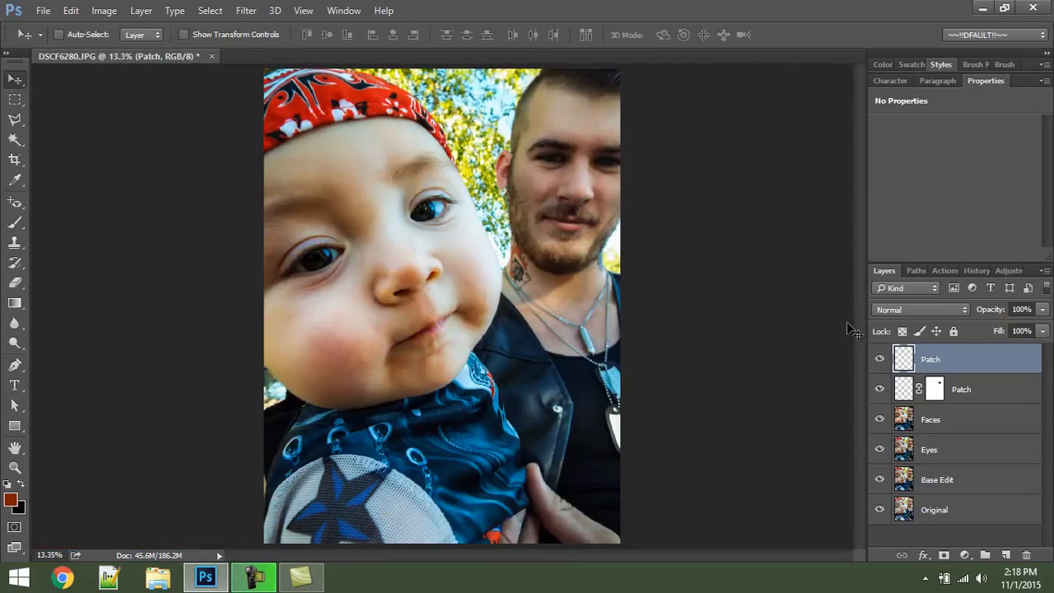
{"action": "key", "text": "z"}
{"action": "left_click_drag", "start_coordinate": [323, 208], "coordinate": [636, 377]}
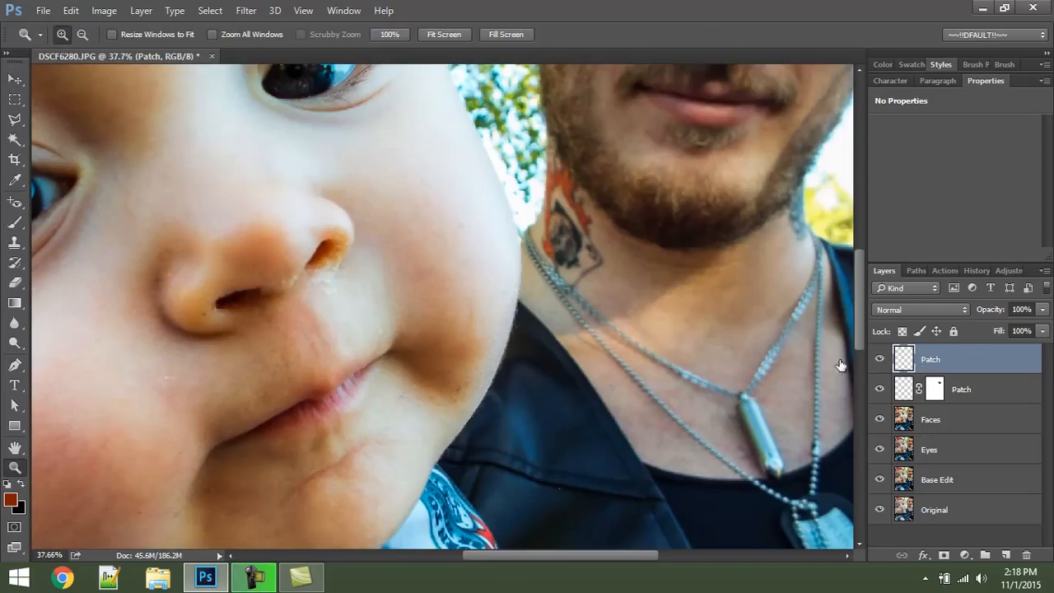
{"action": "left_click", "coordinate": [879, 360]}
{"action": "left_click", "coordinate": [879, 360]}
Step: Try the Color Burn, Dissolve and Darken blend modes on the top Patch layer and check the nose at 100% zoom
{"action": "right_click", "coordinate": [953, 359]}
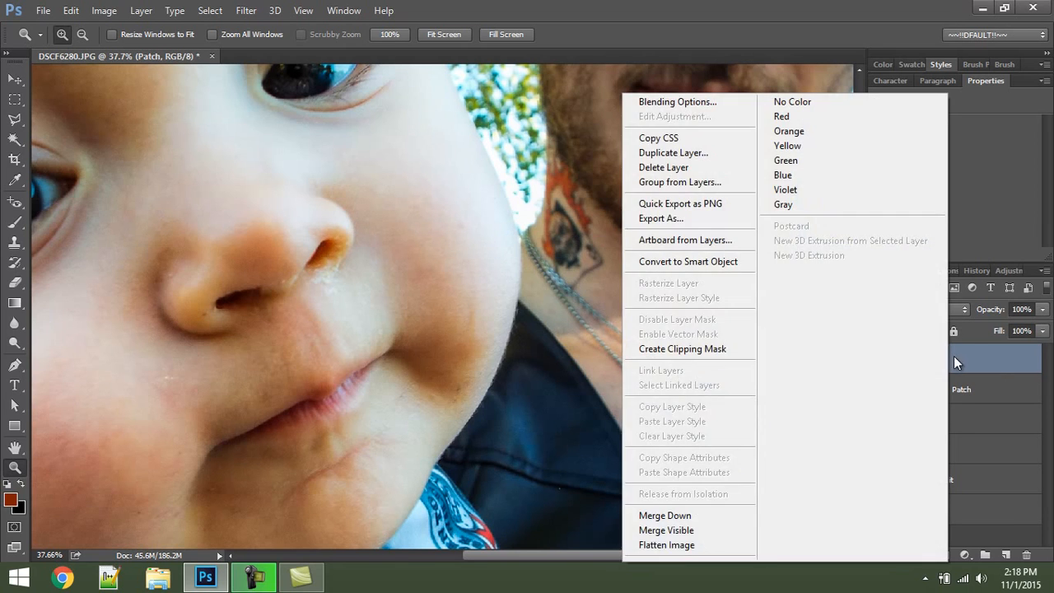
{"action": "key", "text": "Escape"}
{"action": "left_click", "coordinate": [905, 312]}
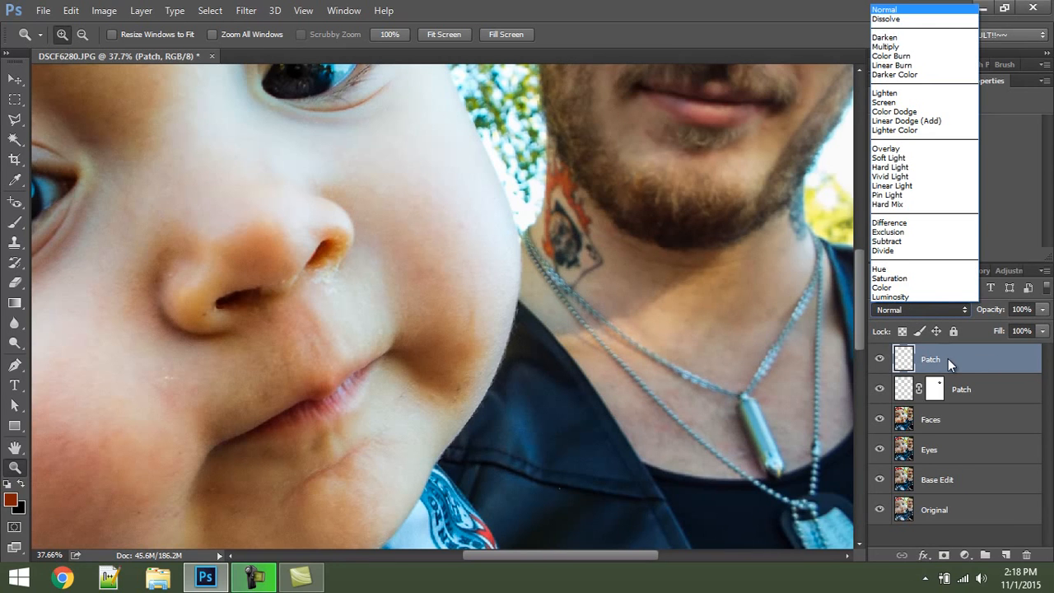
{"action": "left_click", "coordinate": [900, 312]}
{"action": "left_click", "coordinate": [893, 310]}
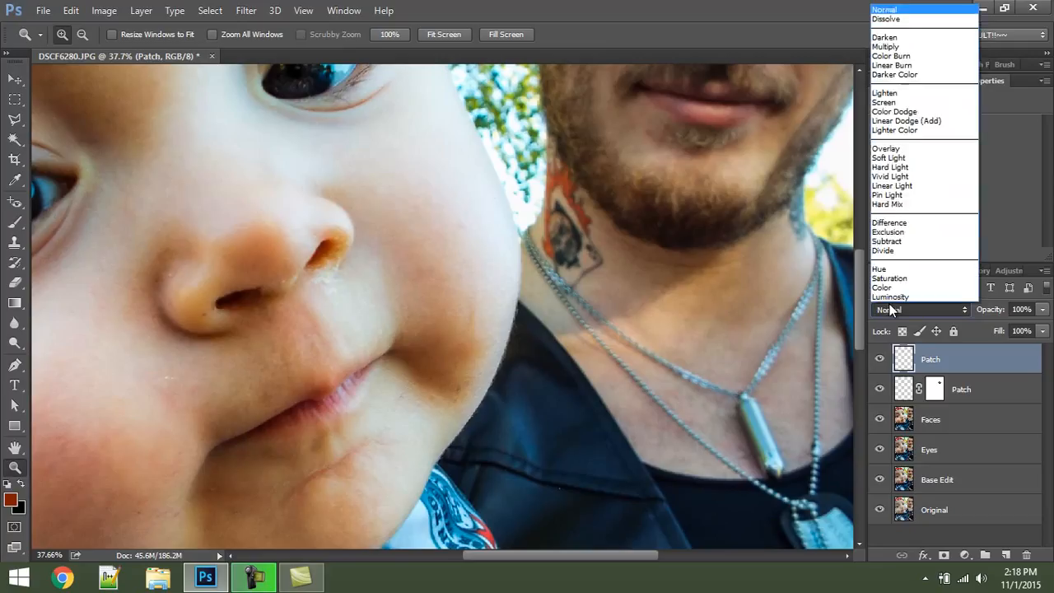
{"action": "left_click", "coordinate": [892, 56]}
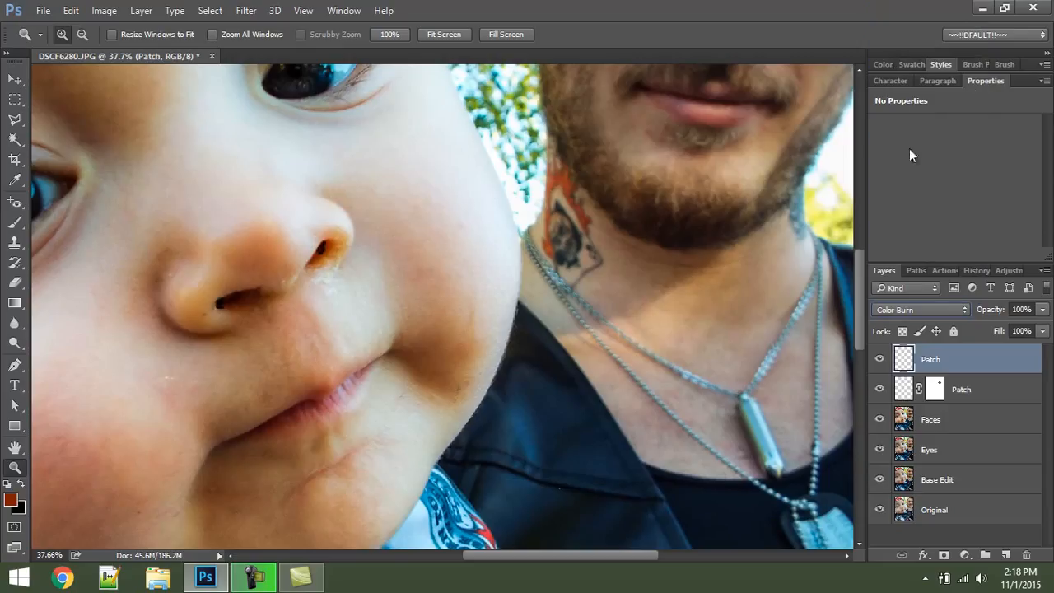
{"action": "scroll", "coordinate": [926, 311], "scroll_direction": "up", "scroll_amount": 3}
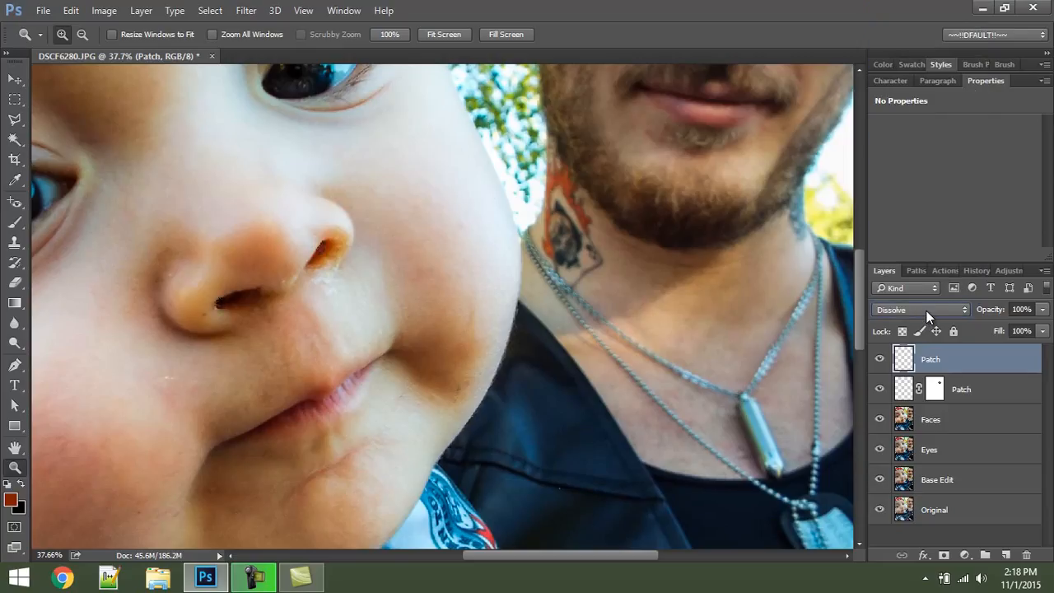
{"action": "scroll", "coordinate": [926, 311], "scroll_direction": "down", "scroll_amount": 1}
{"action": "scroll", "coordinate": [927, 310], "scroll_direction": "down", "scroll_amount": 1}
{"action": "scroll", "coordinate": [926, 311], "scroll_direction": "up", "scroll_amount": 1}
{"action": "left_click", "coordinate": [647, 368]}
{"action": "key", "text": "ctrl+1"}
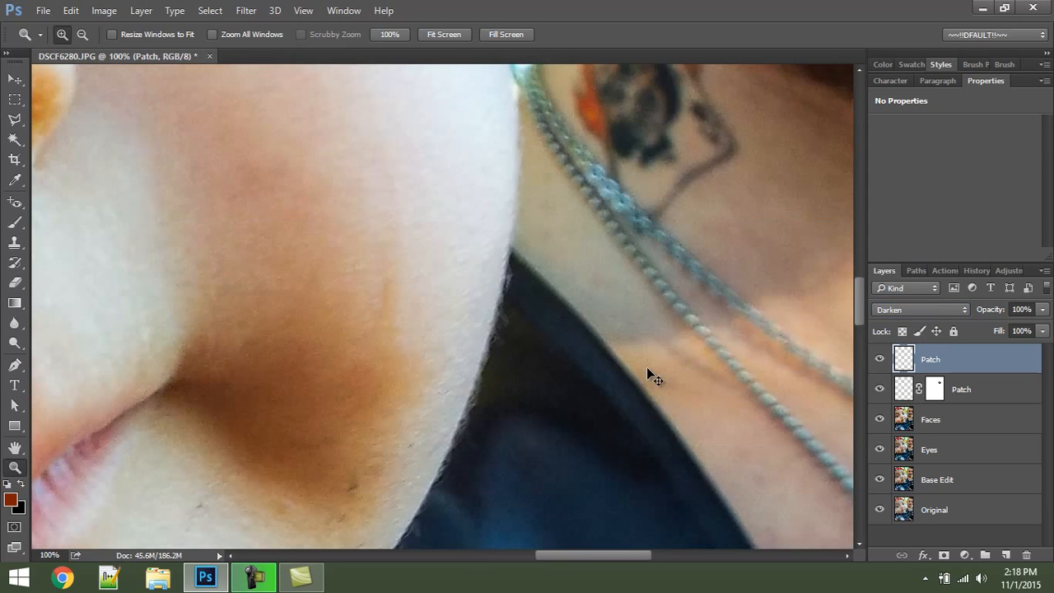
{"action": "mouse_move", "coordinate": [350, 280]}
{"action": "left_mouse_down"}
{"action": "mouse_move", "coordinate": [689, 261]}
{"action": "mouse_move", "coordinate": [757, 276]}
{"action": "left_mouse_up"}
{"action": "left_click_drag", "start_coordinate": [528, 302], "coordinate": [638, 350]}
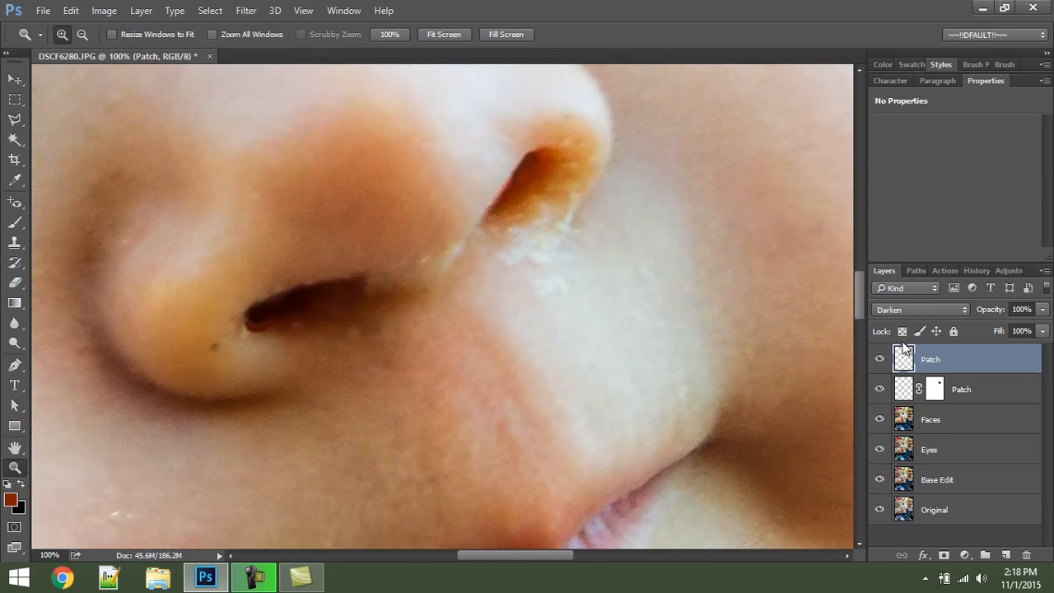
Step: Try the remaining blend modes from Multiply through Luminosity on the top Patch layer and set it back to Normal
{"action": "left_click", "coordinate": [949, 309]}
{"action": "left_click", "coordinate": [949, 310]}
{"action": "key", "text": "shift+plus"}
{"action": "key", "text": "shift+plus"}
{"action": "key", "text": "shift+plus"}
{"action": "key", "text": "shift+plus"}
{"action": "key", "text": "shift+plus"}
{"action": "key", "text": "shift+plus"}
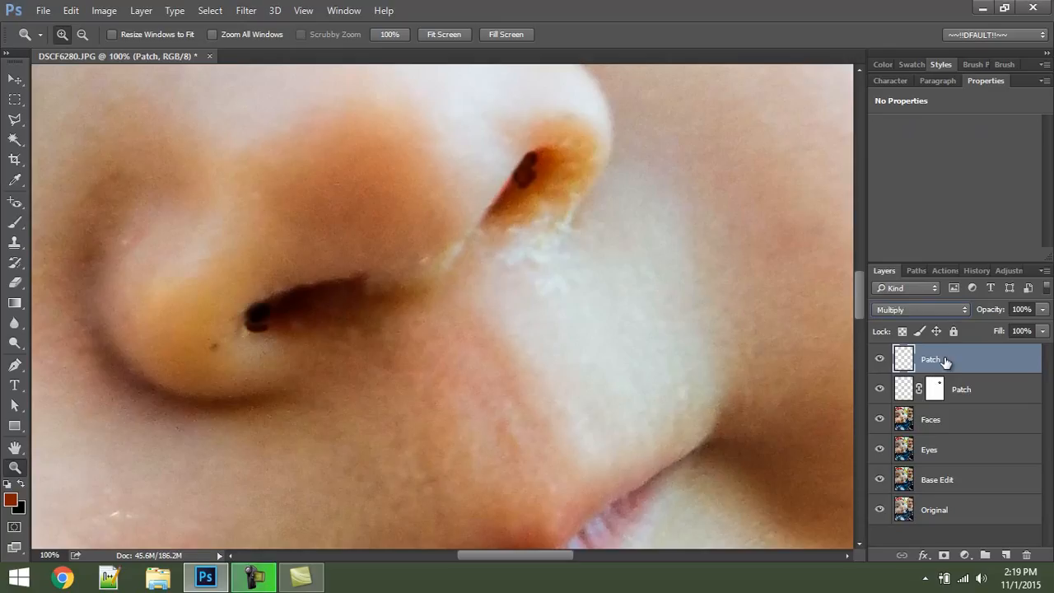
{"action": "key", "text": "shift+minus"}
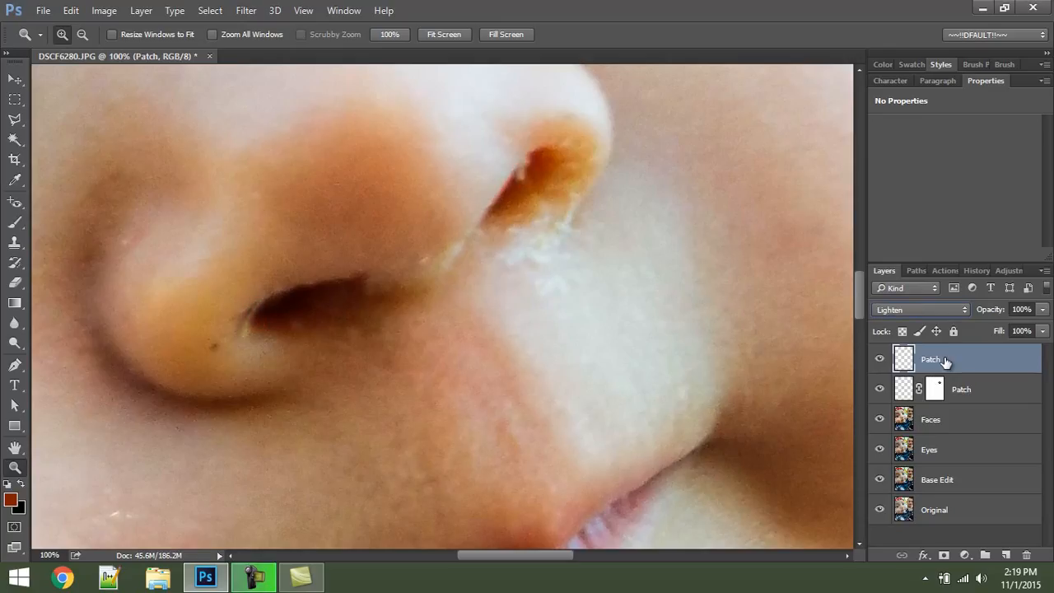
{"action": "key", "text": "shift+plus"}
{"action": "key", "text": "shift+plus"}
{"action": "key", "text": "shift+plus"}
{"action": "key", "text": "shift+plus"}
{"action": "key", "text": "shift+plus"}
{"action": "key", "text": "shift+plus"}
{"action": "key", "text": "shift+plus"}
{"action": "key", "text": "shift+plus"}
{"action": "key", "text": "shift+plus"}
{"action": "key", "text": "shift+plus"}
{"action": "key", "text": "shift+plus"}
{"action": "key", "text": "shift+plus"}
{"action": "key", "text": "shift+plus"}
{"action": "key", "text": "shift+plus"}
{"action": "key", "text": "shift+plus"}
{"action": "key", "text": "shift+plus"}
{"action": "key", "text": "shift+plus"}
{"action": "key", "text": "shift+plus"}
{"action": "key", "text": "shift+plus"}
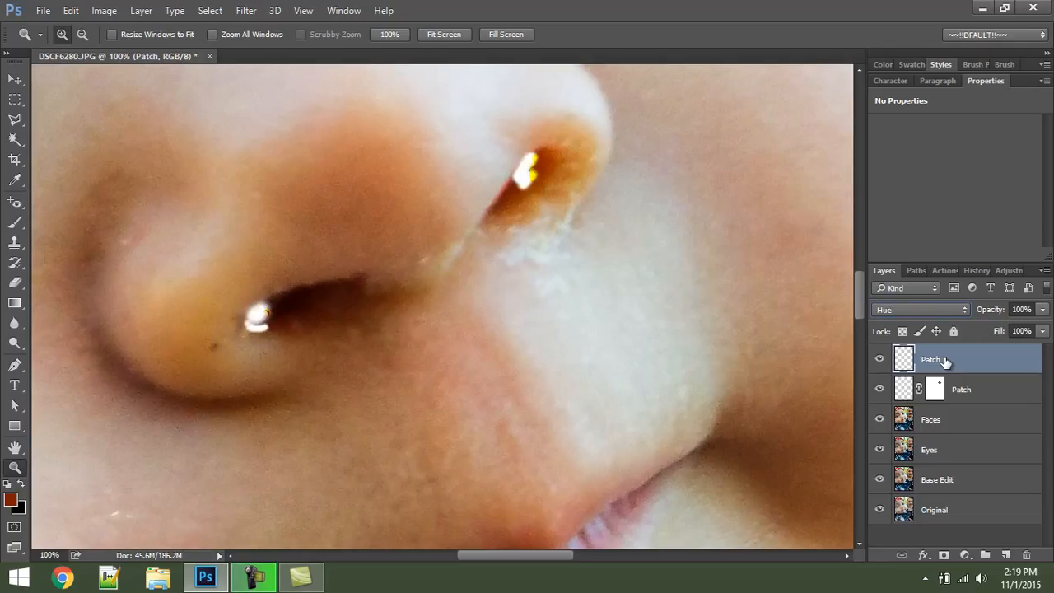
{"action": "left_click", "coordinate": [919, 308]}
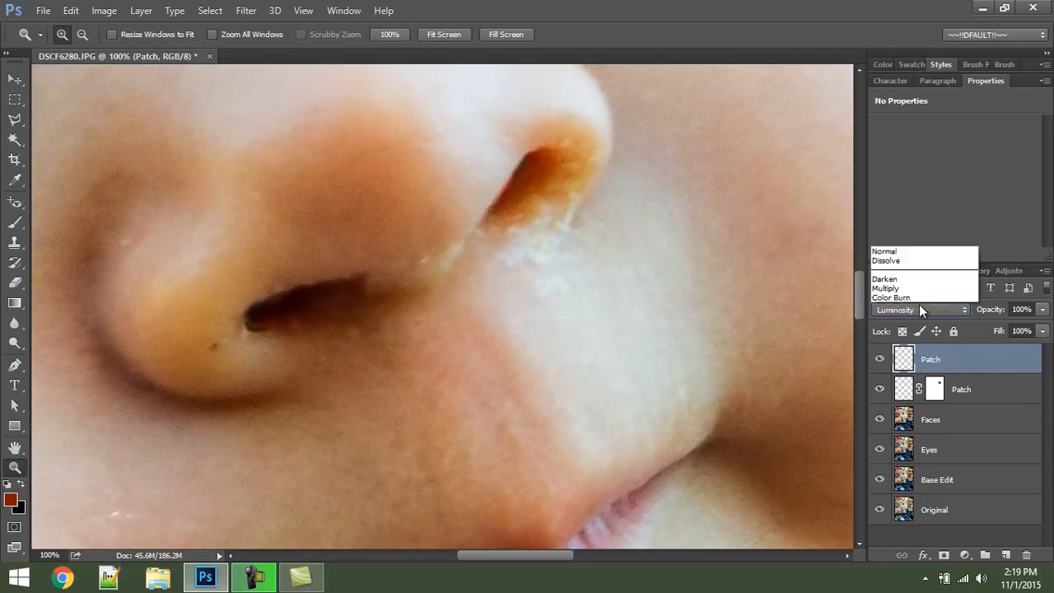
{"action": "left_click", "coordinate": [901, 11]}
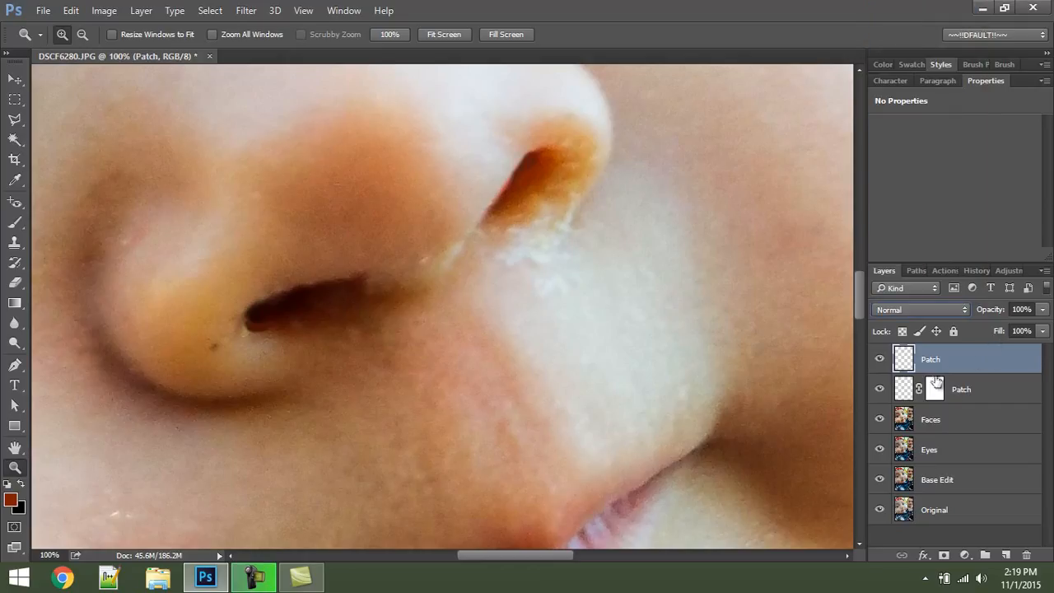
Step: Add a layer mask to the top Patch layer and soften the paint around both nostrils with a 63 px soft black brush
{"action": "left_click", "coordinate": [944, 555]}
{"action": "key", "text": "b"}
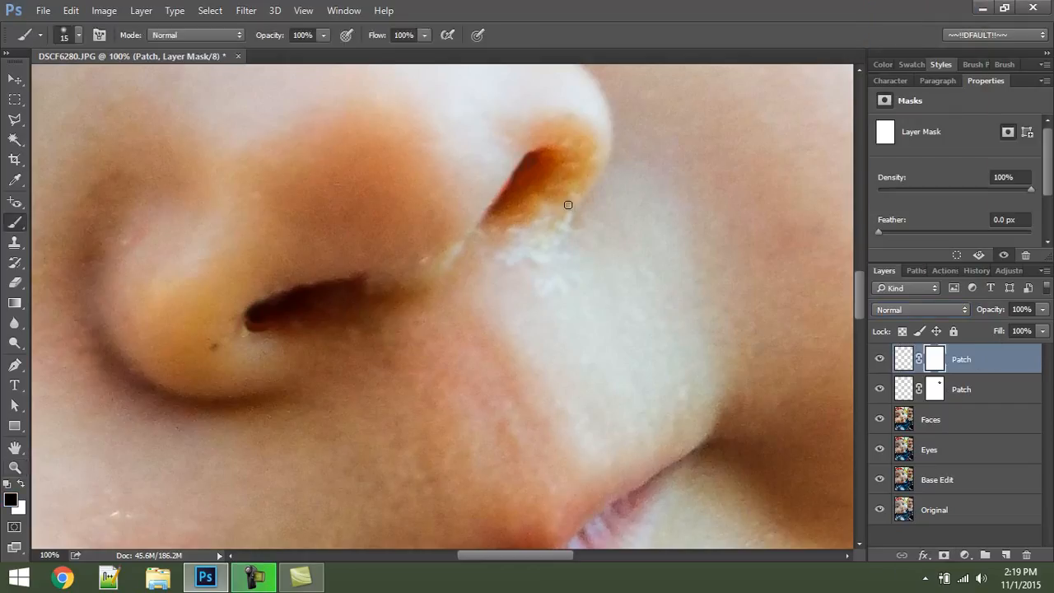
{"action": "mouse_move", "coordinate": [567, 203]}
{"action": "left_mouse_down"}
{"action": "mouse_move", "coordinate": [586, 210]}
{"action": "mouse_move", "coordinate": [585, 198]}
{"action": "left_mouse_up"}
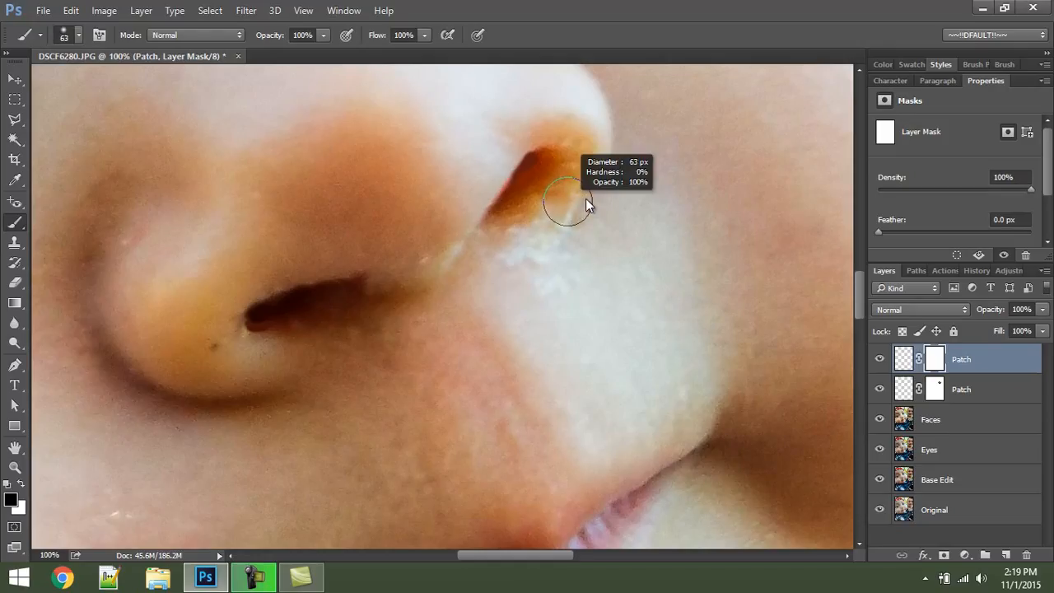
{"action": "mouse_move", "coordinate": [557, 158]}
{"action": "left_mouse_down"}
{"action": "mouse_move", "coordinate": [592, 173]}
{"action": "mouse_move", "coordinate": [579, 184]}
{"action": "mouse_move", "coordinate": [554, 163]}
{"action": "mouse_move", "coordinate": [569, 199]}
{"action": "mouse_move", "coordinate": [556, 194]}
{"action": "mouse_move", "coordinate": [544, 220]}
{"action": "mouse_move", "coordinate": [538, 200]}
{"action": "mouse_move", "coordinate": [516, 236]}
{"action": "mouse_move", "coordinate": [512, 206]}
{"action": "mouse_move", "coordinate": [482, 261]}
{"action": "mouse_move", "coordinate": [415, 274]}
{"action": "mouse_move", "coordinate": [502, 163]}
{"action": "mouse_move", "coordinate": [444, 156]}
{"action": "mouse_move", "coordinate": [512, 140]}
{"action": "left_mouse_up"}
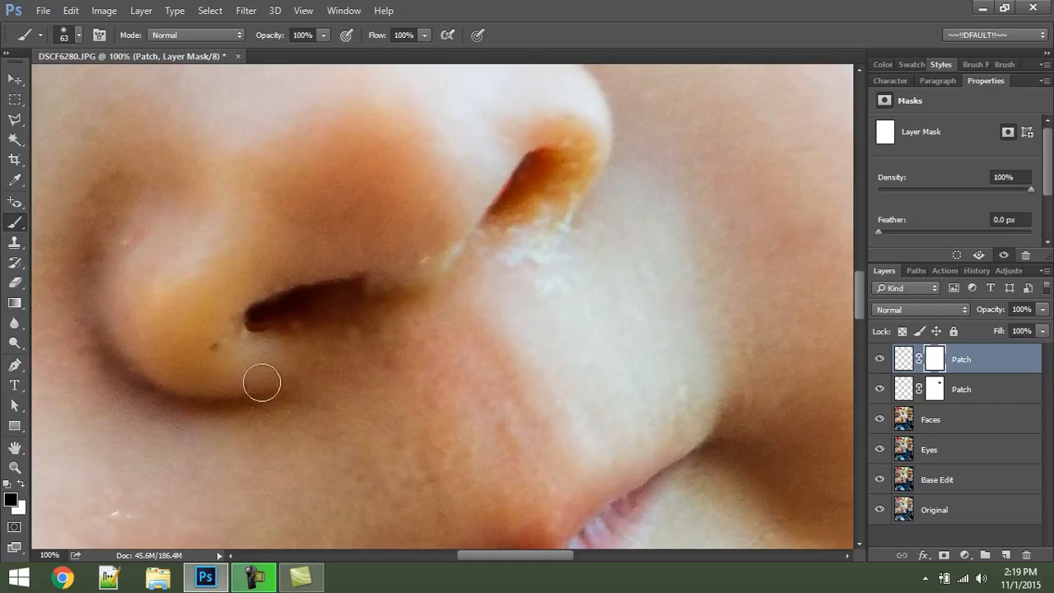
{"action": "mouse_move", "coordinate": [261, 383]}
{"action": "left_mouse_down"}
{"action": "mouse_move", "coordinate": [256, 345]}
{"action": "mouse_move", "coordinate": [251, 353]}
{"action": "mouse_move", "coordinate": [269, 355]}
{"action": "mouse_move", "coordinate": [238, 353]}
{"action": "mouse_move", "coordinate": [251, 348]}
{"action": "mouse_move", "coordinate": [233, 341]}
{"action": "mouse_move", "coordinate": [224, 309]}
{"action": "mouse_move", "coordinate": [259, 270]}
{"action": "mouse_move", "coordinate": [255, 280]}
{"action": "mouse_move", "coordinate": [299, 266]}
{"action": "left_mouse_up"}
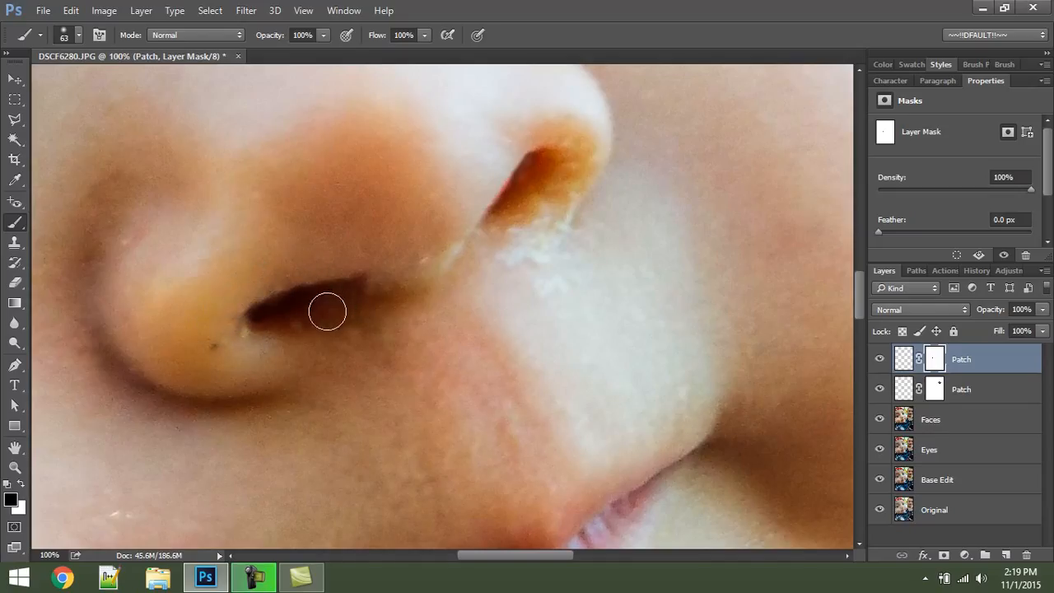
Step: Sample dark brown inside the lower nostril and paint it into the upper nostril's deepest part at 26% brush opacity
{"action": "key", "text": "ctrl+0"}
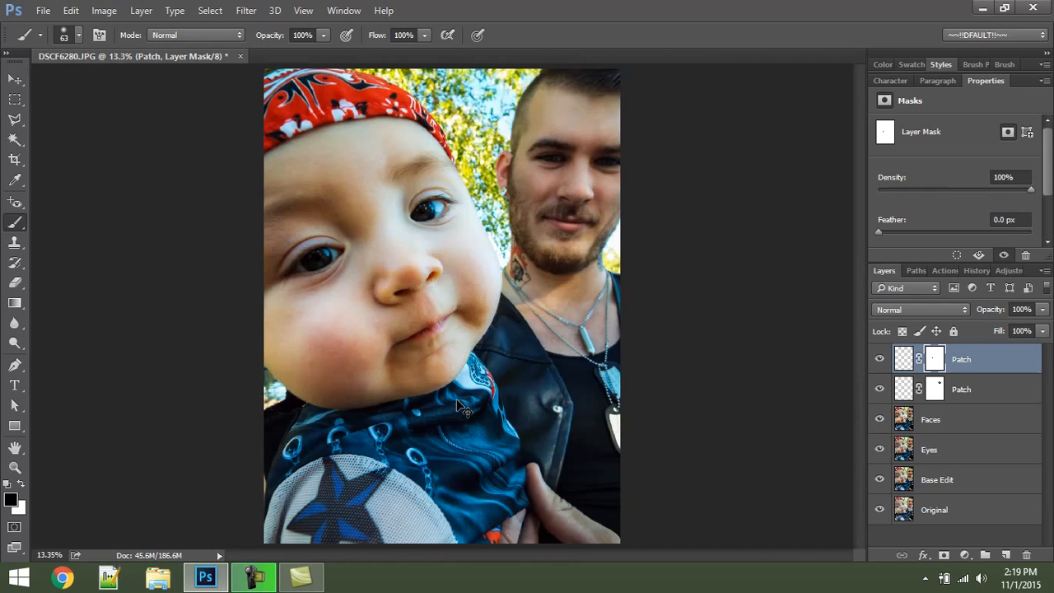
{"action": "key", "text": "ctrl+1"}
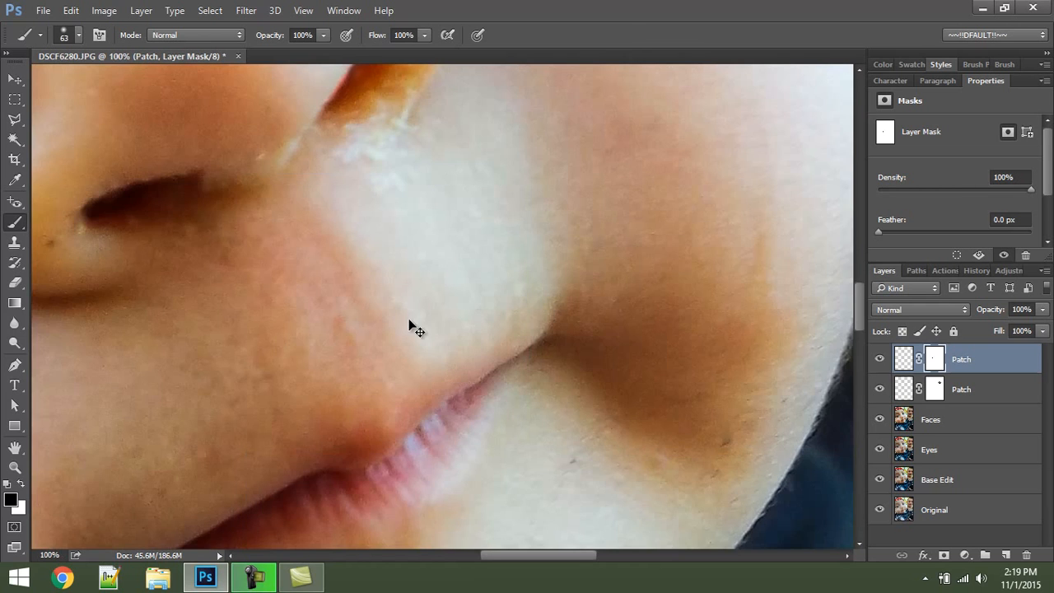
{"action": "left_click_drag", "start_coordinate": [361, 242], "coordinate": [509, 401]}
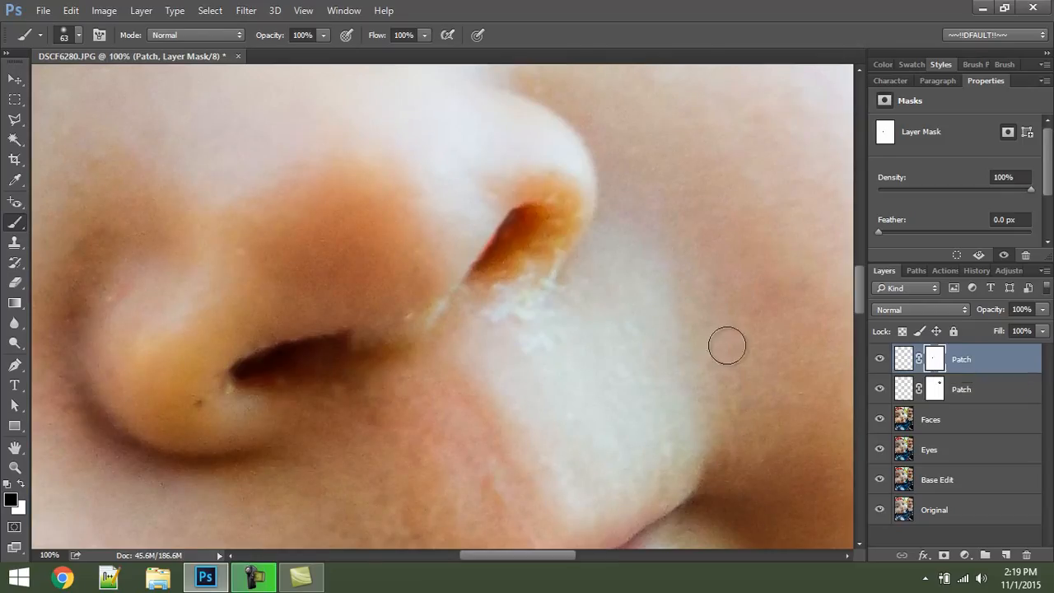
{"action": "key", "text": "i"}
{"action": "key", "text": "x"}
{"action": "key", "text": "b"}
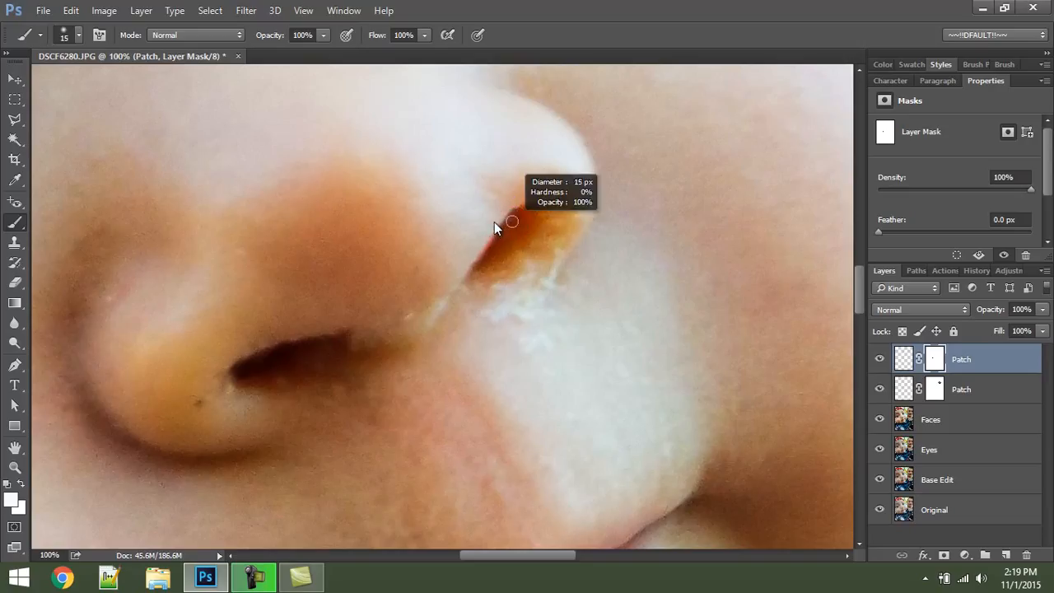
{"action": "left_click", "coordinate": [904, 363]}
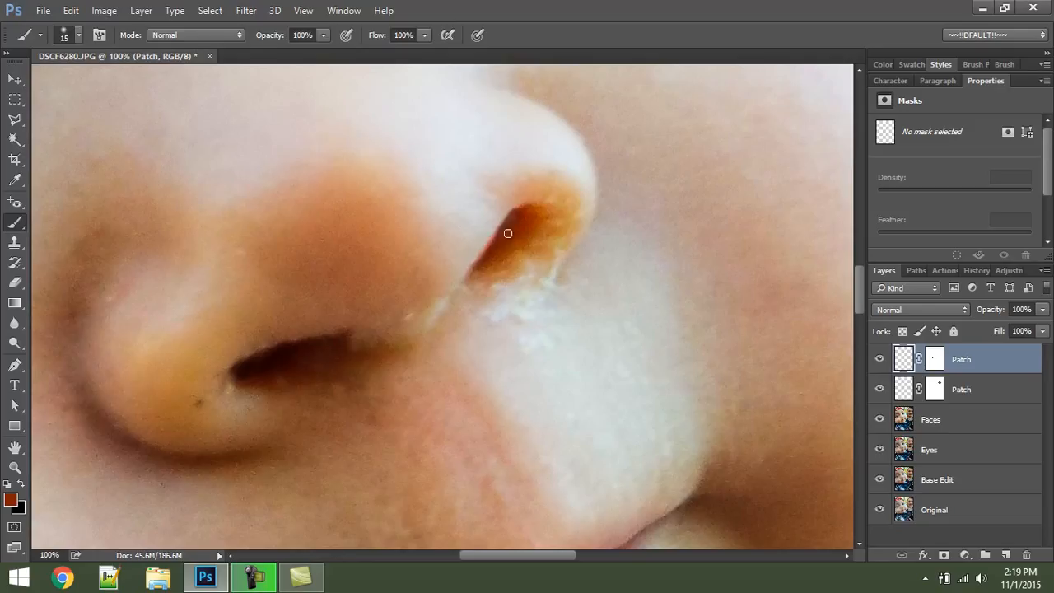
{"action": "key", "text": "i"}
{"action": "left_click", "coordinate": [260, 354]}
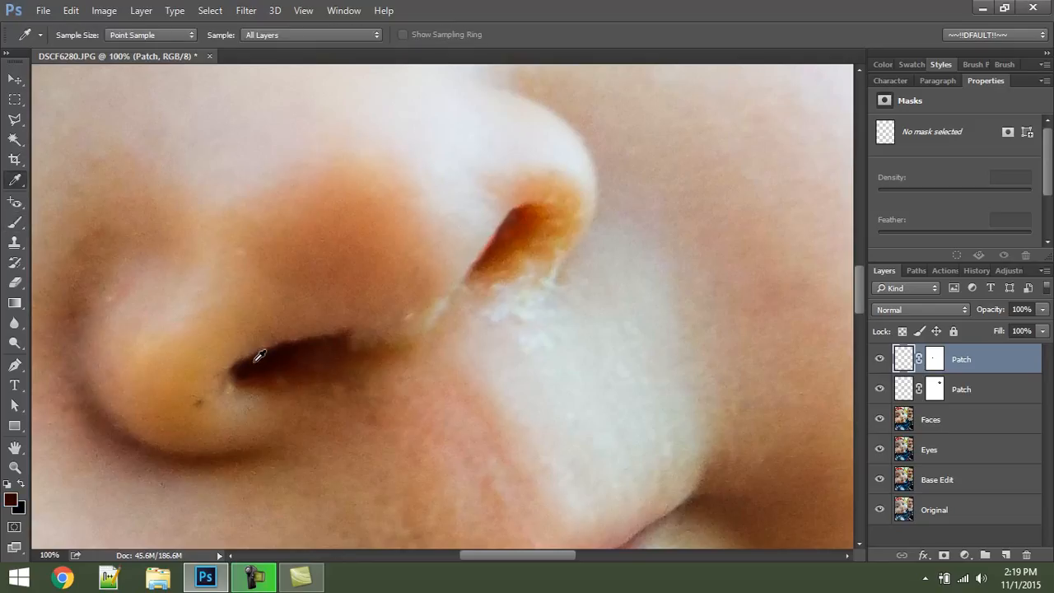
{"action": "key", "text": "b"}
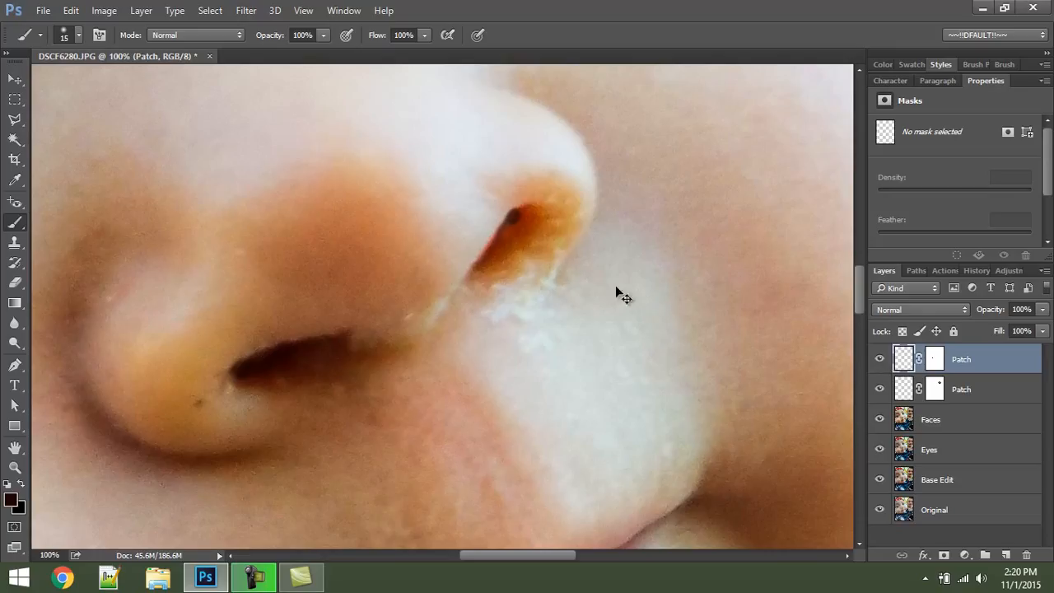
{"action": "key", "text": "ctrl+z"}
{"action": "left_click_drag", "start_coordinate": [271, 35], "coordinate": [213, 47]}
Step: Paint black on the top Patch layer's mask along the upper nostril's edge with a soft 85 px brush
{"action": "left_click", "coordinate": [934, 359]}
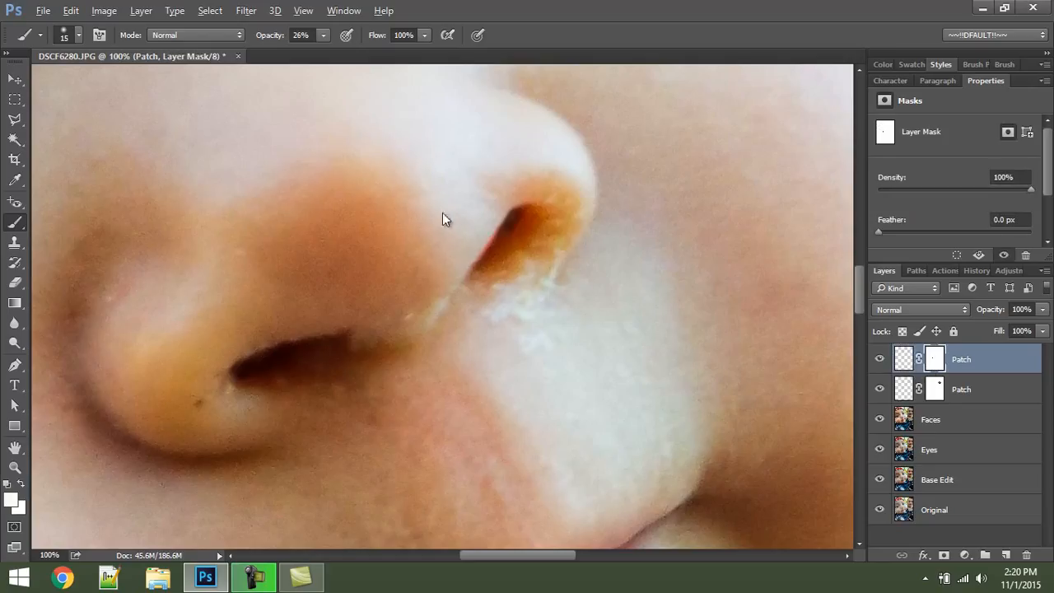
{"action": "left_click_drag", "start_coordinate": [442, 212], "coordinate": [459, 217]}
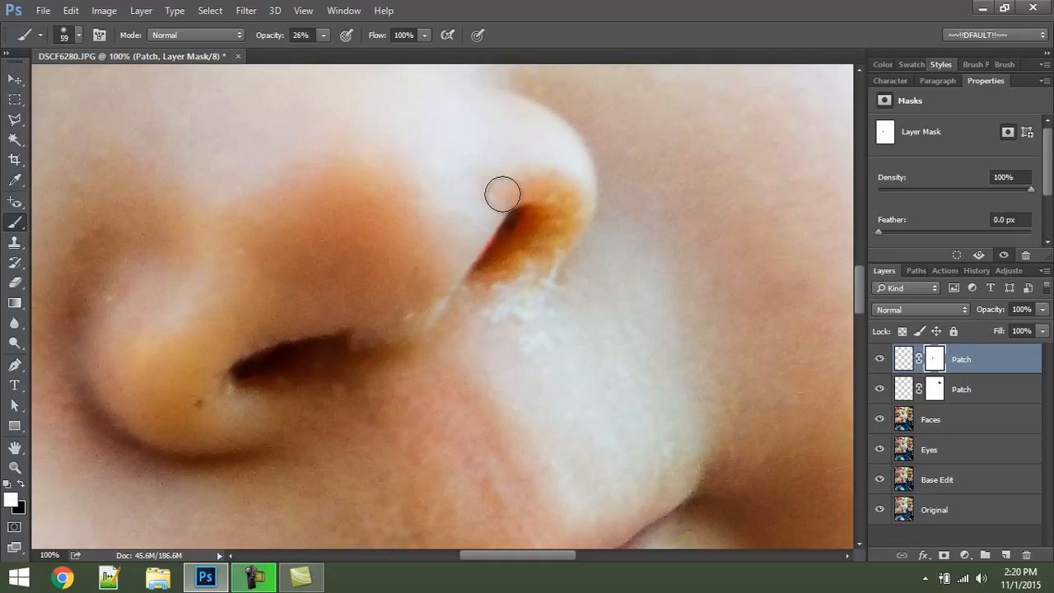
{"action": "key", "text": "x"}
{"action": "left_click_drag", "start_coordinate": [495, 191], "coordinate": [506, 190]}
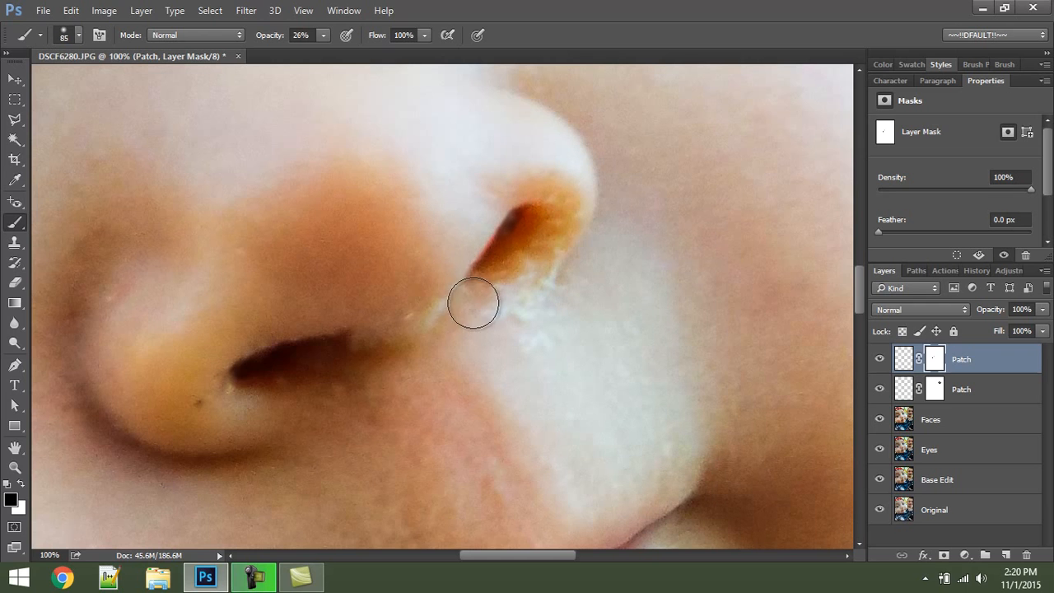
{"action": "mouse_move", "coordinate": [474, 303]}
{"action": "left_mouse_down"}
{"action": "mouse_move", "coordinate": [535, 297]}
{"action": "mouse_move", "coordinate": [541, 258]}
{"action": "mouse_move", "coordinate": [555, 260]}
{"action": "mouse_move", "coordinate": [502, 230]}
{"action": "left_mouse_up"}
Step: Paint white on the same mask inside the upper nostril with a 47 px brush at 56% opacity to restore the paint
{"action": "key", "text": "x"}
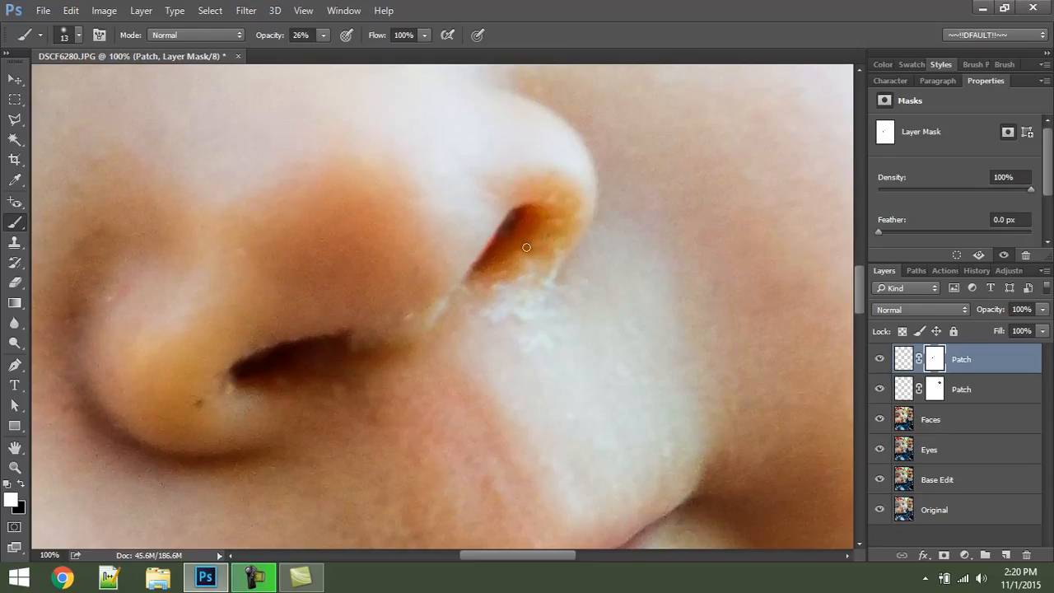
{"action": "left_click_drag", "start_coordinate": [269, 41], "coordinate": [294, 41]}
{"action": "mouse_move", "coordinate": [517, 228]}
{"action": "left_mouse_down"}
{"action": "mouse_move", "coordinate": [531, 230]}
{"action": "mouse_move", "coordinate": [524, 226]}
{"action": "left_mouse_up"}
{"action": "key", "text": "Return"}
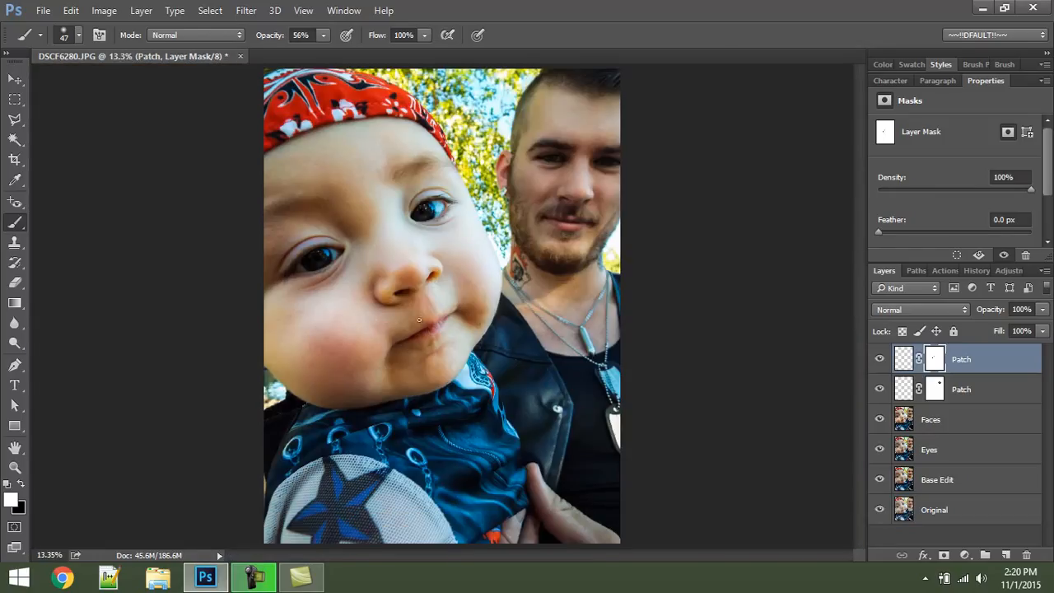
Step: Rename the top Patch layer as Nostril Patch
{"action": "key", "text": "v"}
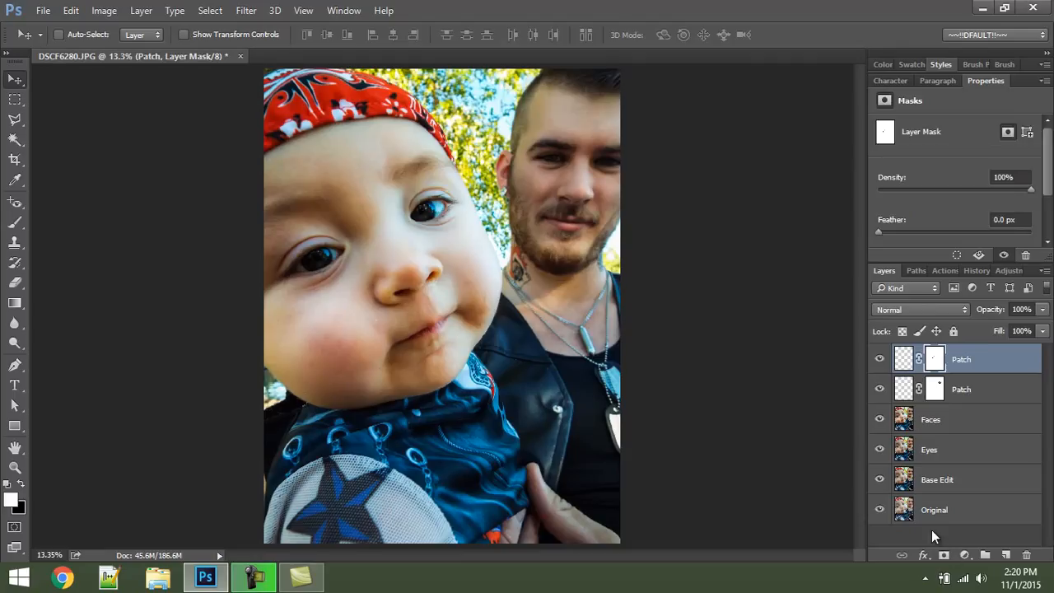
{"action": "left_click", "coordinate": [931, 529]}
{"action": "left_click", "coordinate": [979, 370]}
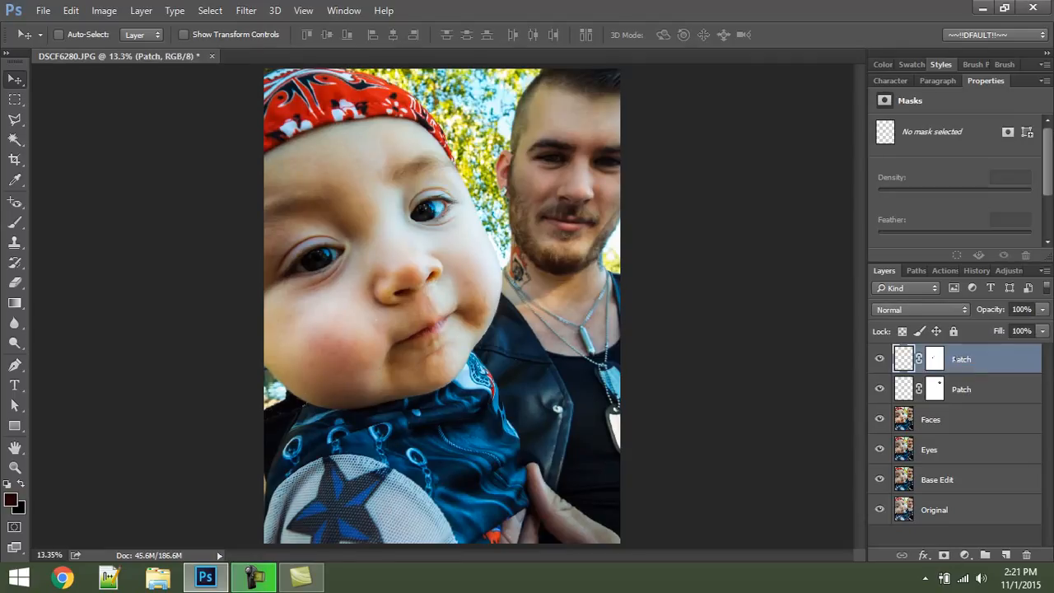
{"action": "double_click", "coordinate": [957, 362]}
{"action": "left_click", "coordinate": [975, 360]}
{"action": "type", "text": "Nos"}
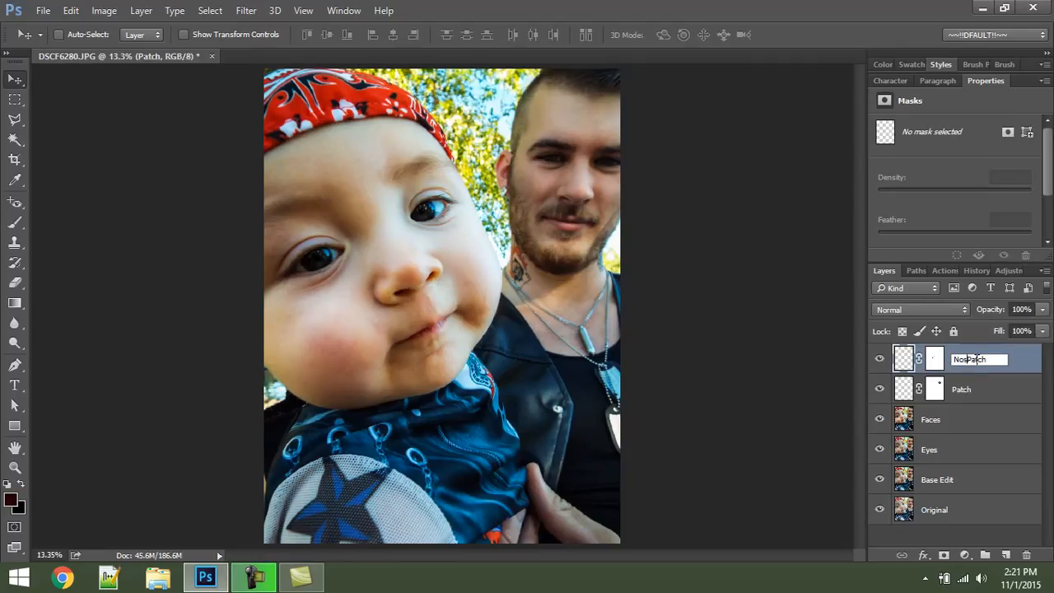
{"action": "type", "text": "tril"}
{"action": "key", "text": "Return"}
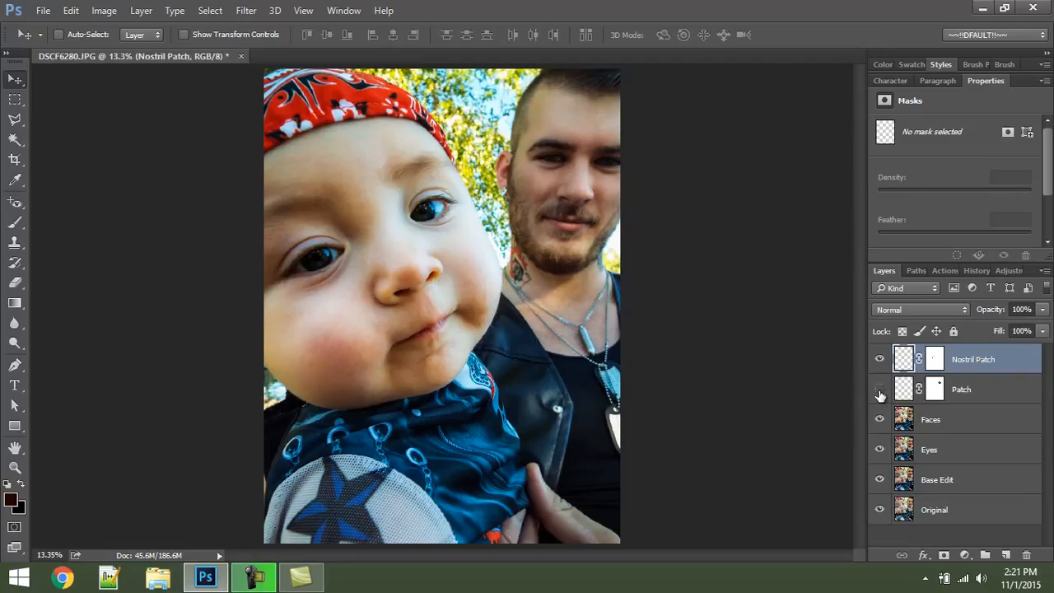
Step: Compare the image with the lower Patch layer hidden and shown, and rename that layer as Cheek Patch
{"action": "left_click", "coordinate": [879, 391]}
{"action": "left_click", "coordinate": [950, 391]}
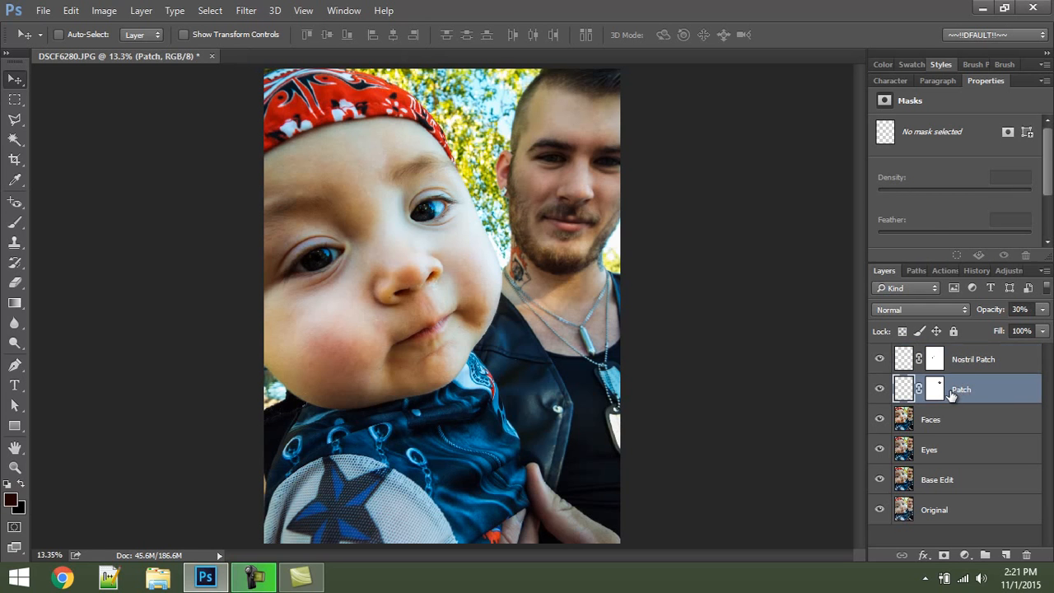
{"action": "double_click", "coordinate": [955, 392]}
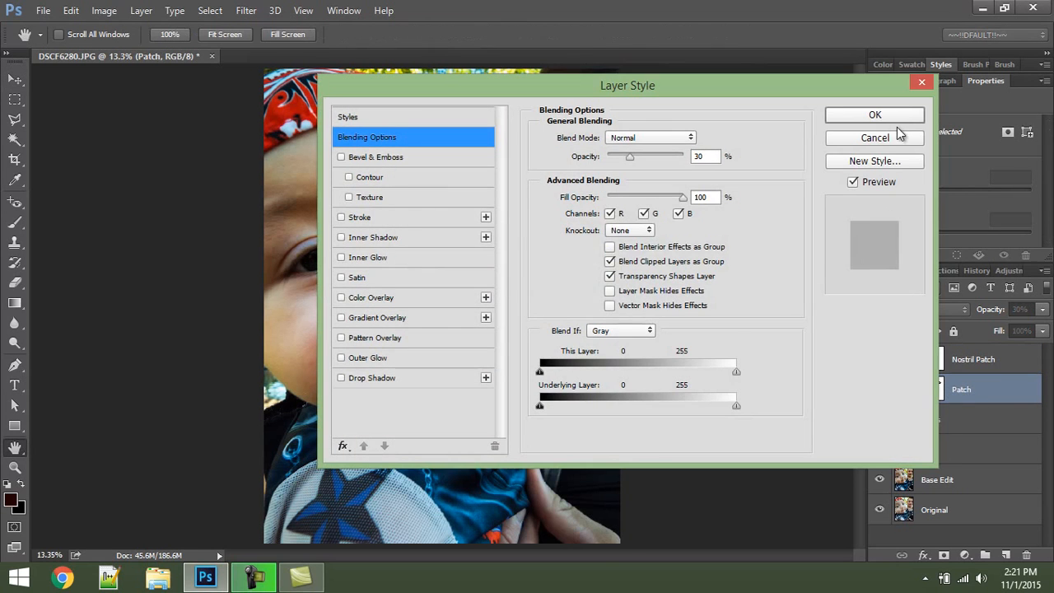
{"action": "left_click", "coordinate": [886, 137]}
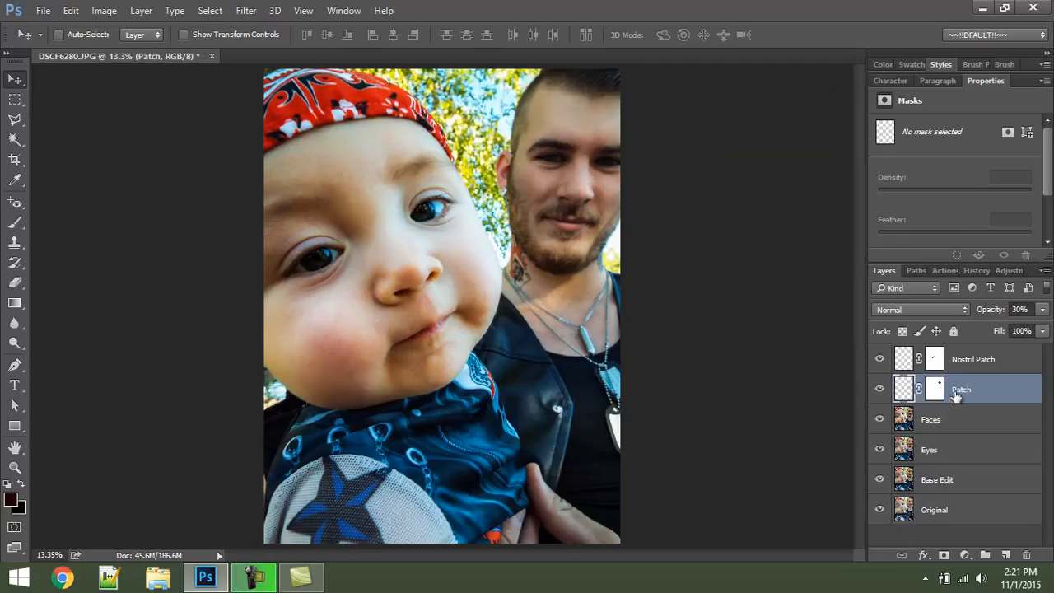
{"action": "double_click", "coordinate": [956, 390]}
{"action": "left_click", "coordinate": [961, 388]}
{"action": "type", "text": "Cheek"}
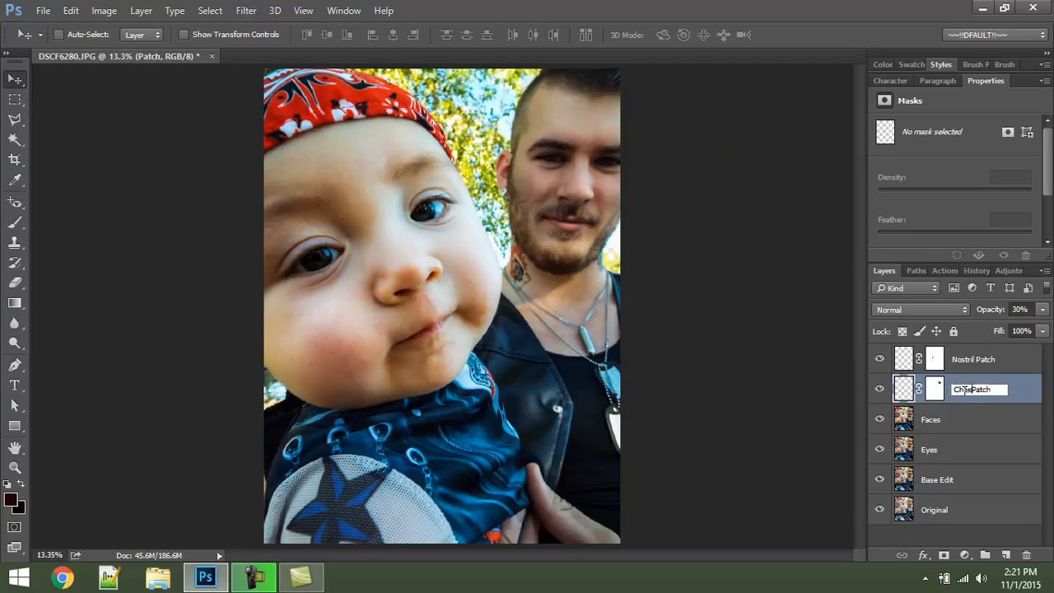
{"action": "key", "text": "Return"}
Step: Create a new layer above Nostril Patch and name it Lip Patch
{"action": "left_click", "coordinate": [986, 370]}
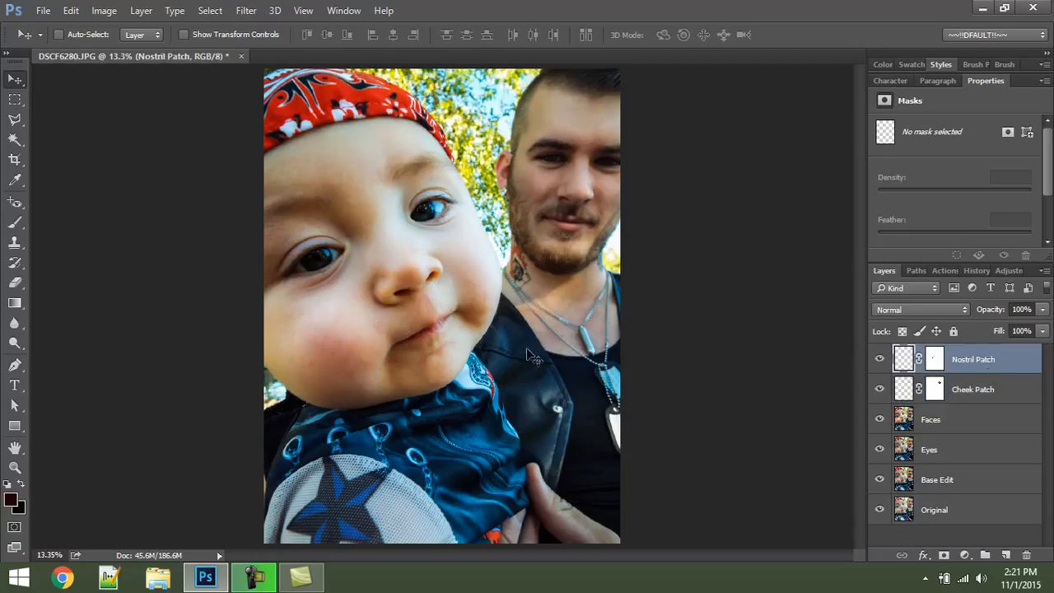
{"action": "key", "text": "z"}
{"action": "left_click_drag", "start_coordinate": [357, 238], "coordinate": [517, 347]}
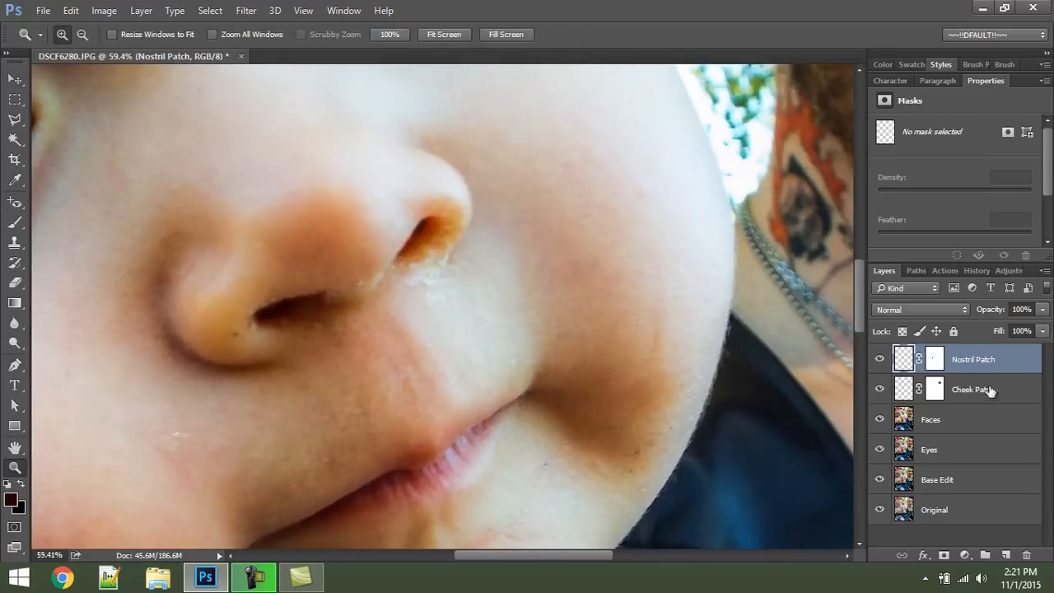
{"action": "left_click", "coordinate": [1004, 555]}
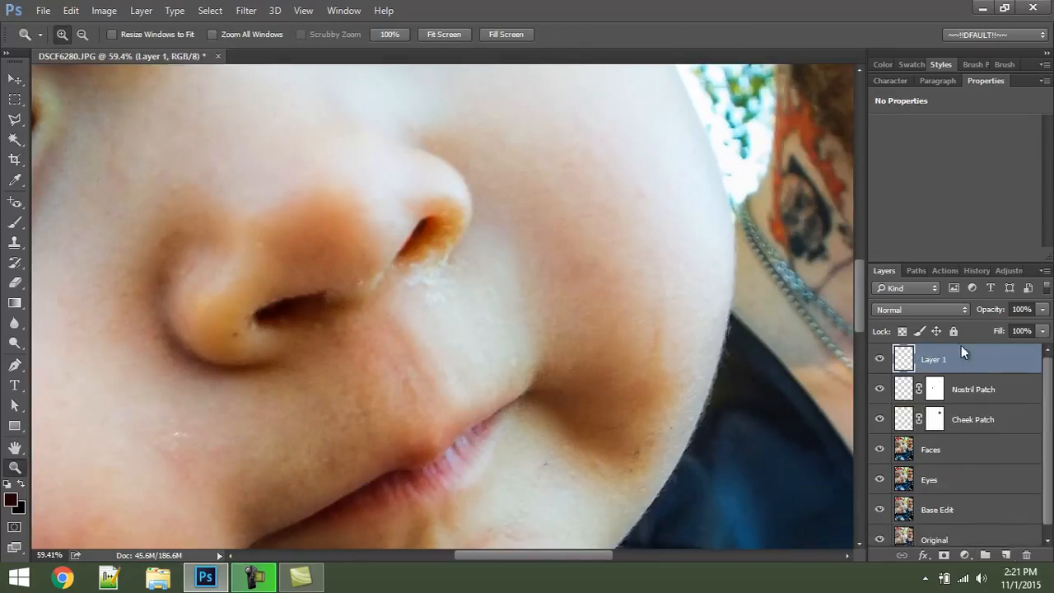
{"action": "double_click", "coordinate": [934, 360]}
{"action": "type", "text": "Lip Patch"}
{"action": "key", "text": "Return"}
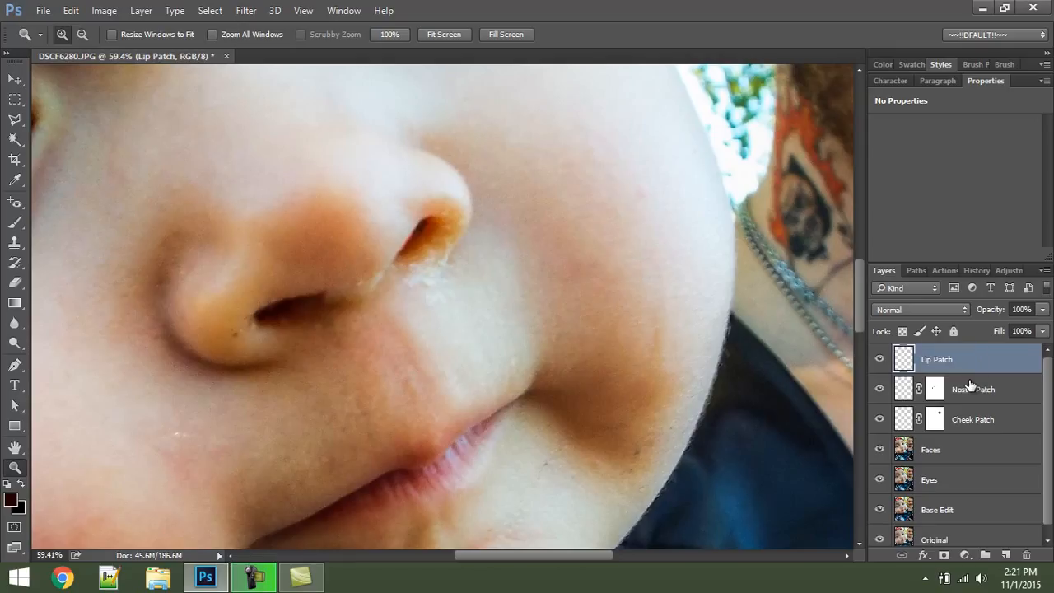
Step: Clone clean skin from the Faces layer onto Lip Patch with a 221 px stamp at 14% opacity, covering the white flakes below the upper nostril
{"action": "key", "text": "i"}
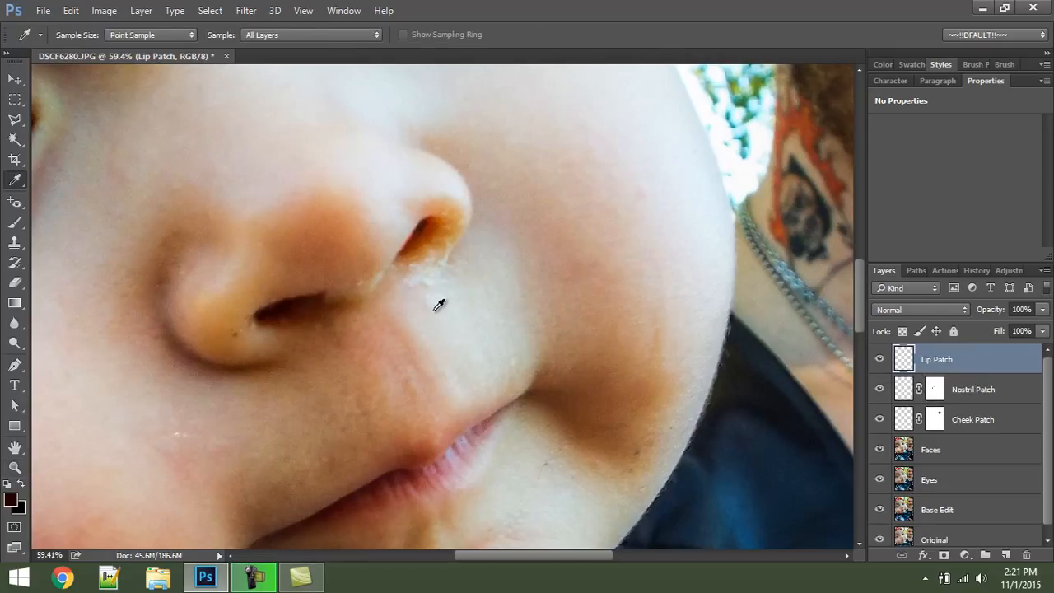
{"action": "key", "text": "s"}
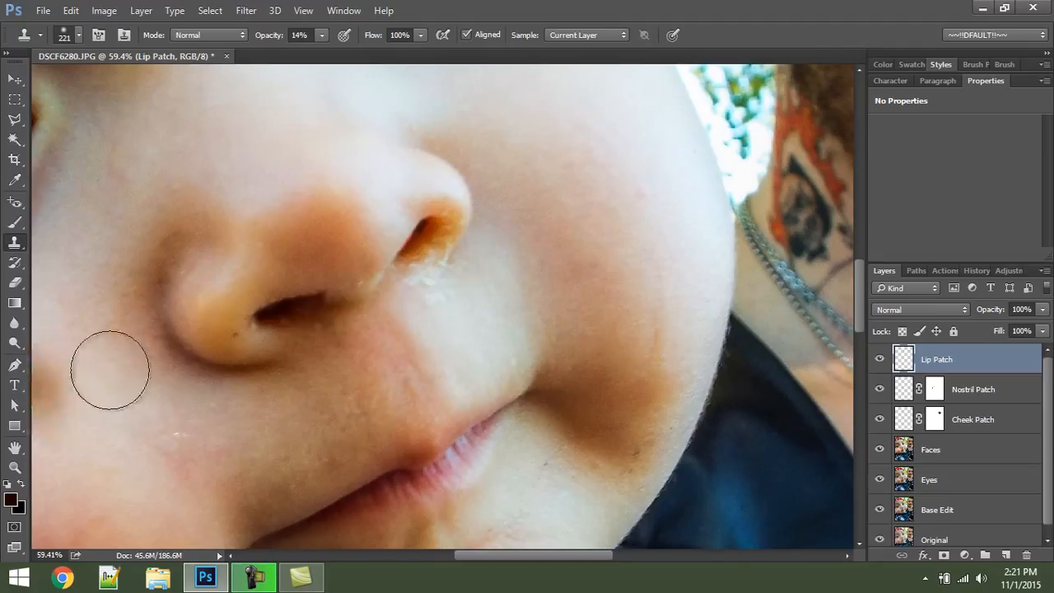
{"action": "key", "text": "alt"}
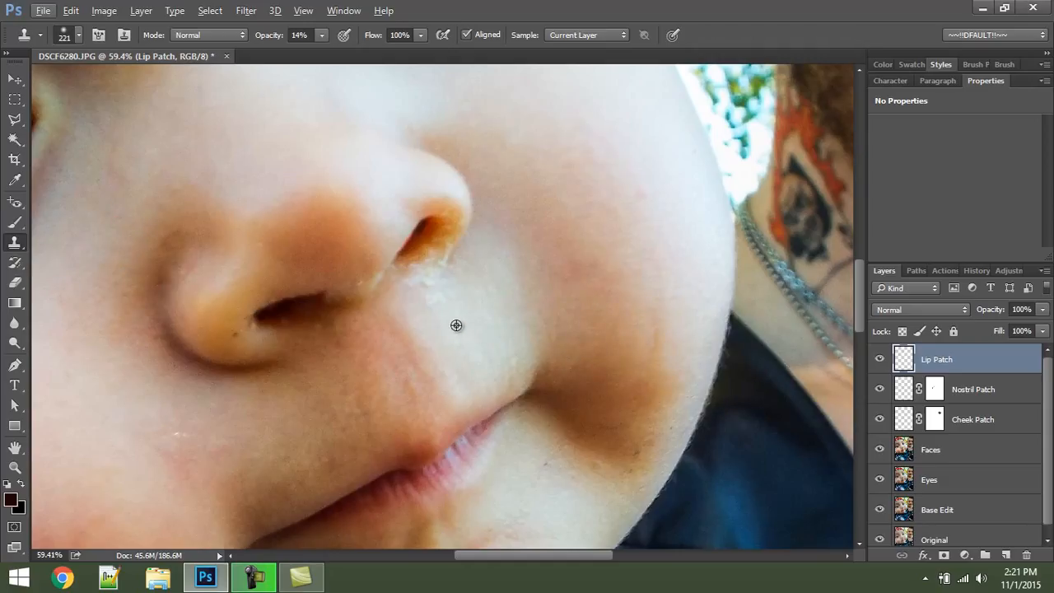
{"action": "left_click", "coordinate": [930, 449]}
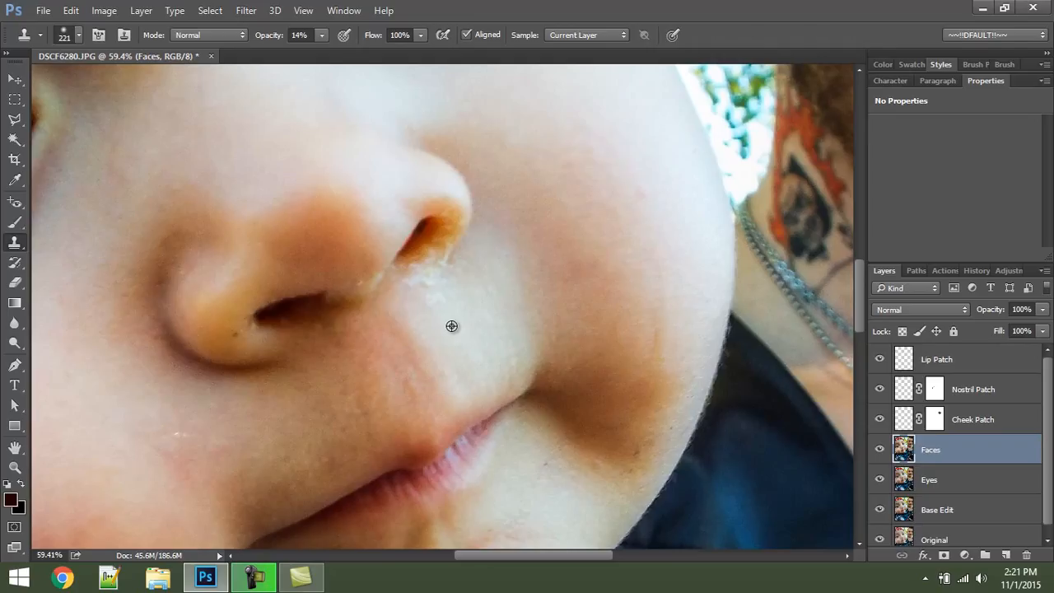
{"action": "left_click", "coordinate": [444, 329], "text": "alt"}
{"action": "left_click", "coordinate": [936, 366]}
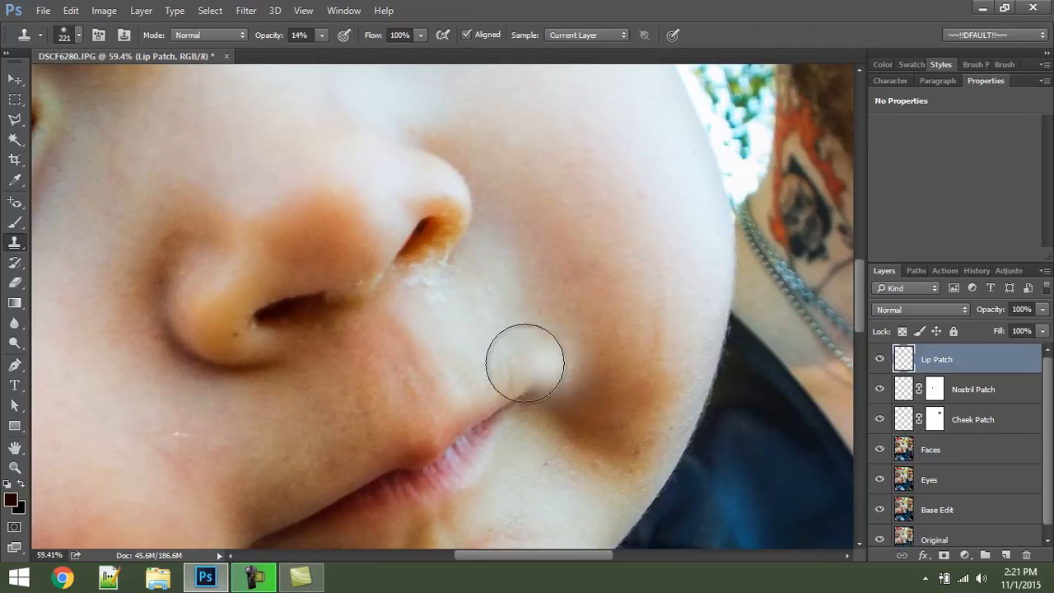
{"action": "left_click", "coordinate": [445, 299]}
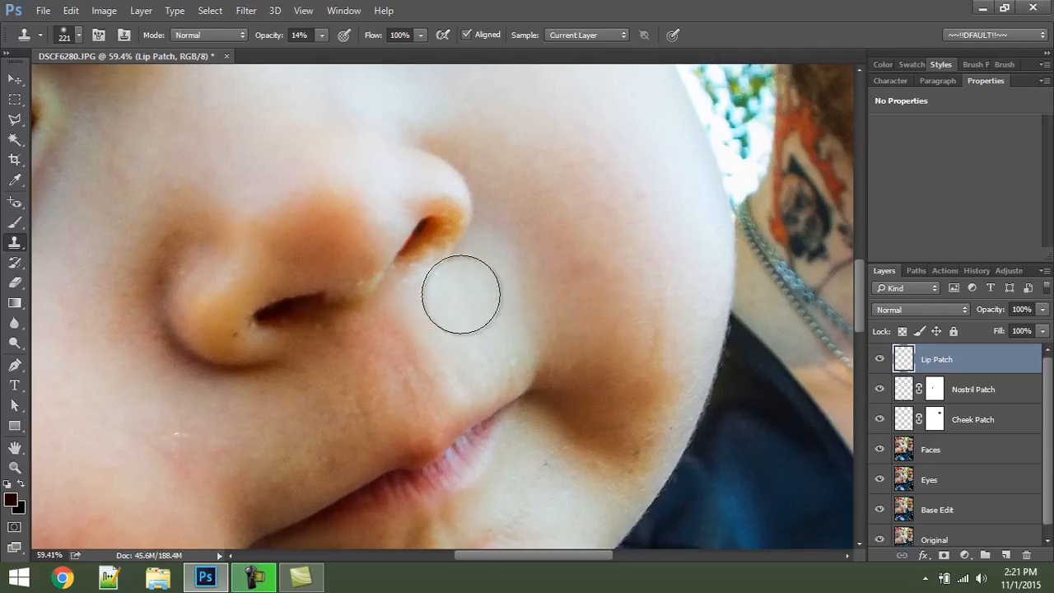
Step: Clone-stamp smooth skin over the marks between the baby's nostril and upper lip on the Lip Patch layer at 14% opacity
{"action": "left_click_drag", "start_coordinate": [543, 366], "coordinate": [456, 294]}
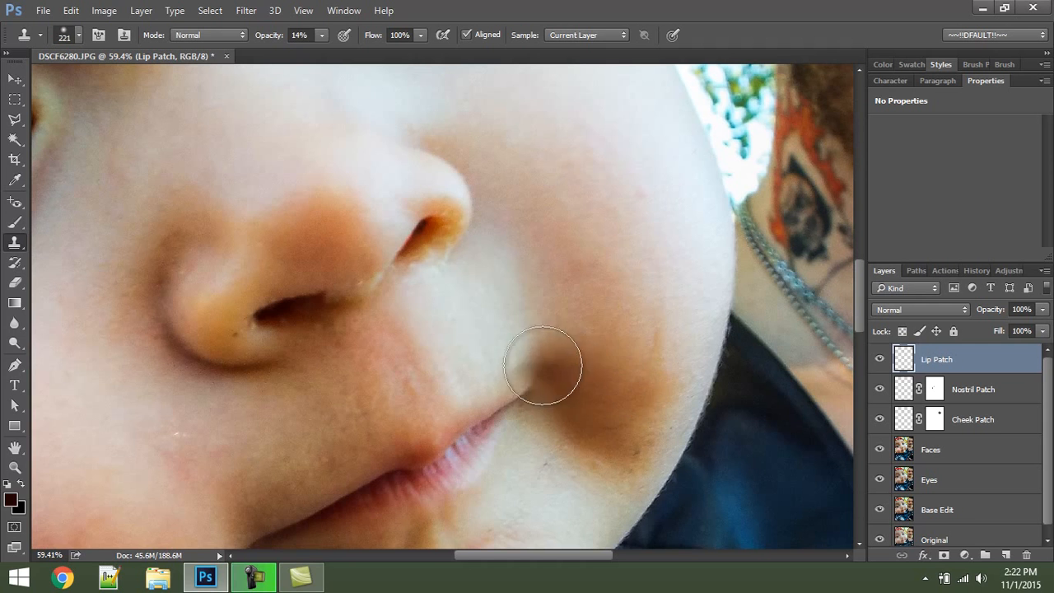
{"action": "mouse_move", "coordinate": [471, 334]}
{"action": "left_mouse_down"}
{"action": "mouse_move", "coordinate": [526, 325]}
{"action": "mouse_move", "coordinate": [522, 331]}
{"action": "mouse_move", "coordinate": [496, 309]}
{"action": "mouse_move", "coordinate": [468, 393]}
{"action": "left_mouse_up"}
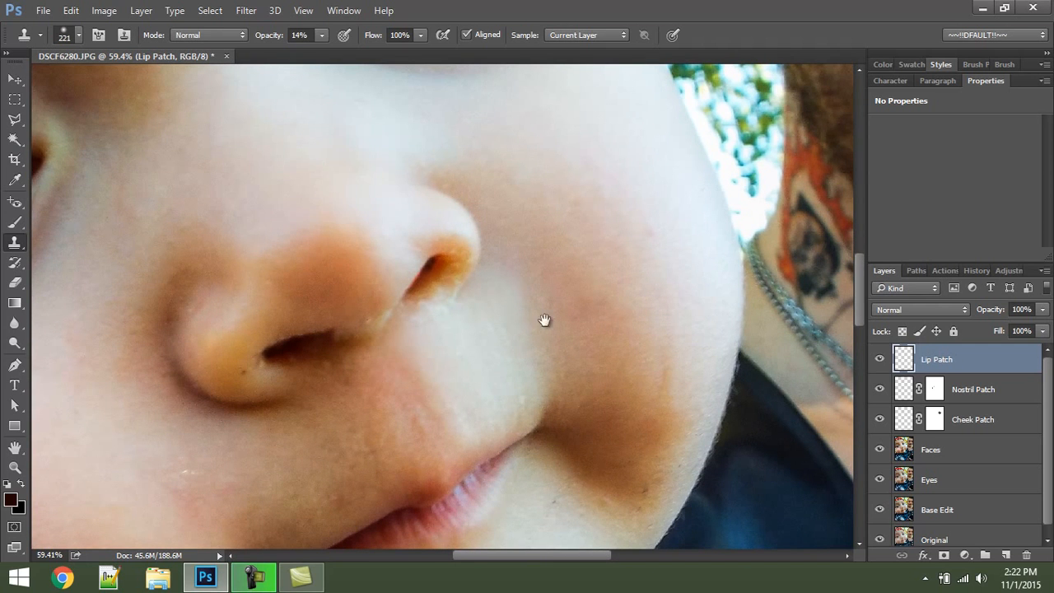
{"action": "left_click_drag", "start_coordinate": [498, 317], "coordinate": [463, 275]}
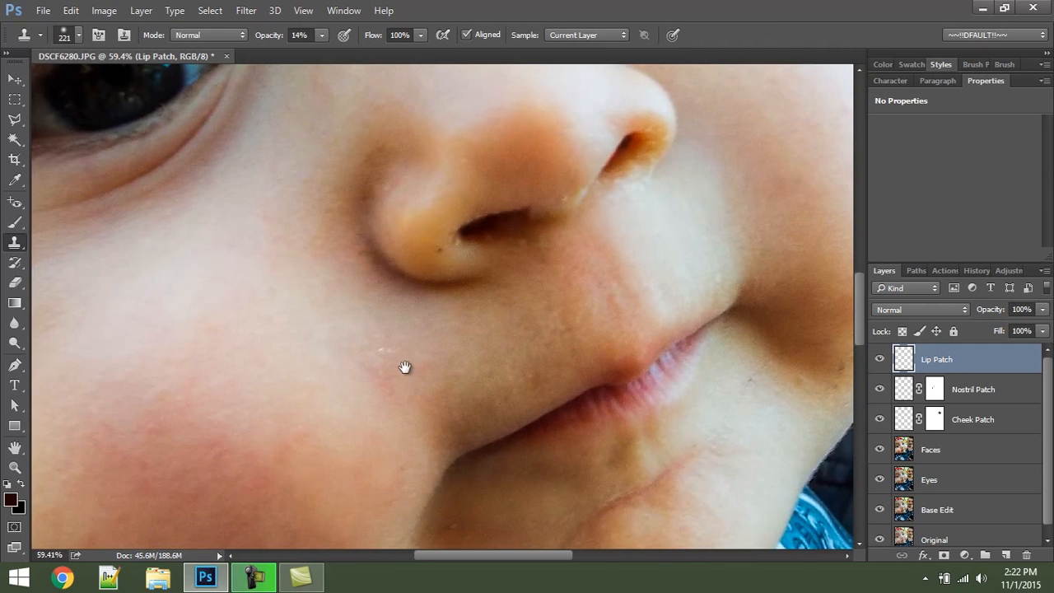
Step: Sample clean cheek skin from the Faces layer and stamp it over the white specks beside the baby's nose on Lip Patch
{"action": "mouse_move", "coordinate": [404, 366]}
{"action": "left_mouse_down"}
{"action": "mouse_move", "coordinate": [577, 238]}
{"action": "mouse_move", "coordinate": [584, 310]}
{"action": "mouse_move", "coordinate": [479, 308]}
{"action": "left_mouse_up"}
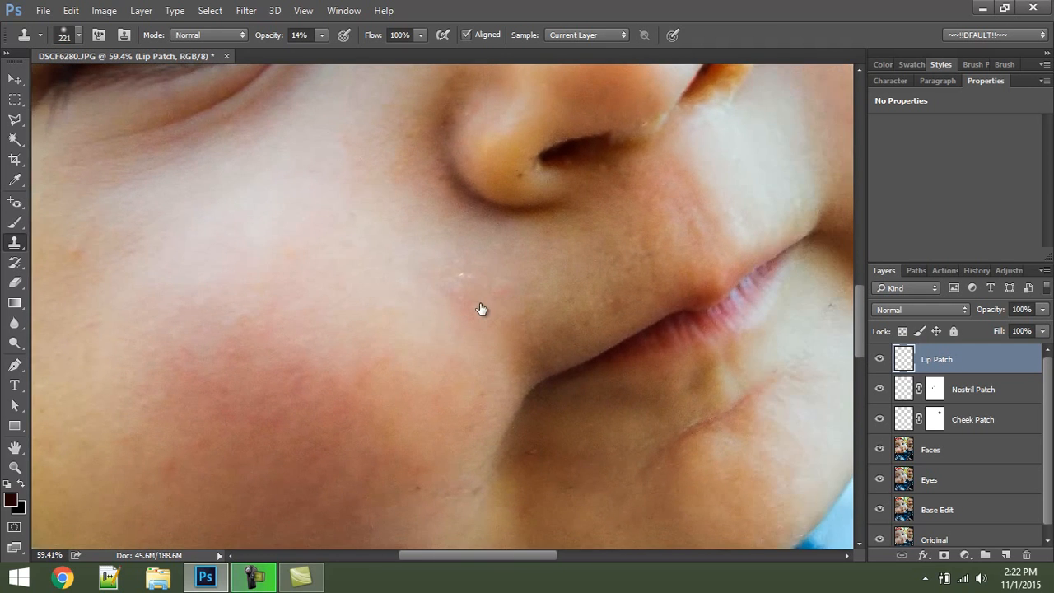
{"action": "left_click", "coordinate": [938, 452]}
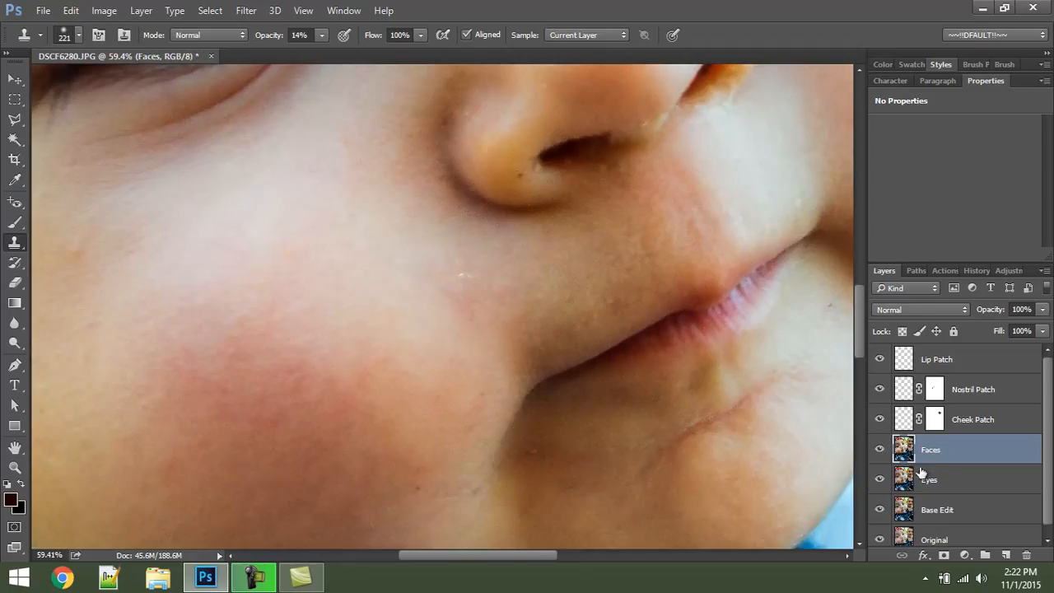
{"action": "left_click", "coordinate": [427, 239], "text": "alt"}
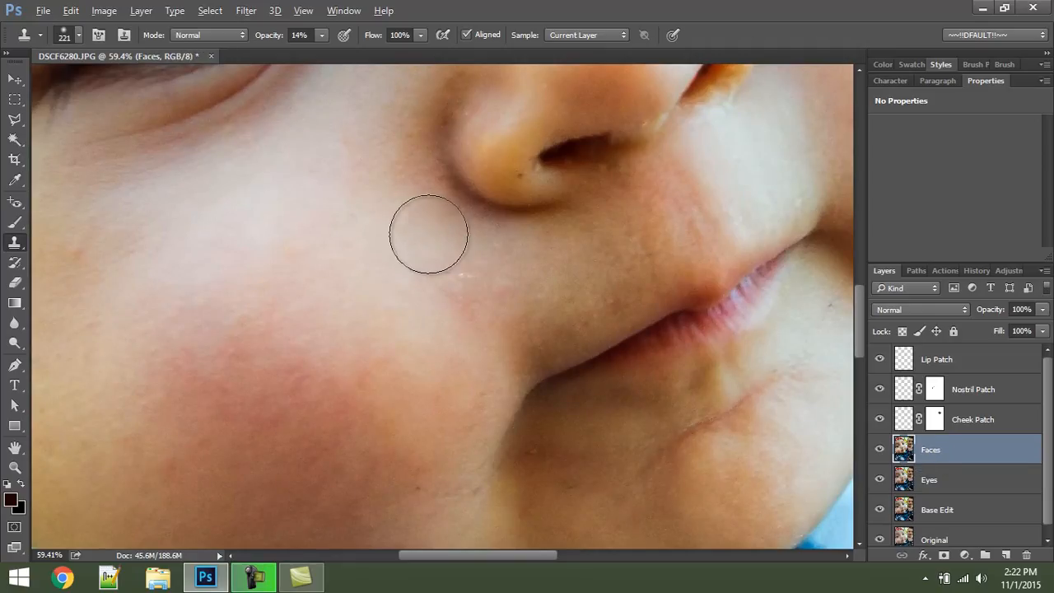
{"action": "left_click", "coordinate": [961, 362]}
{"action": "left_click_drag", "start_coordinate": [440, 271], "coordinate": [461, 283]}
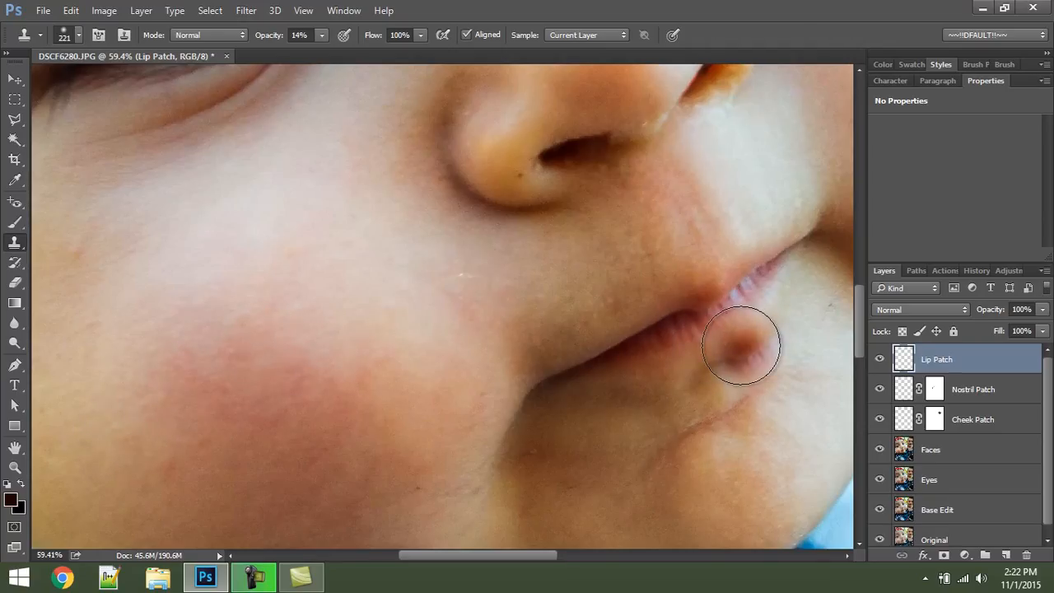
Step: Add a layer mask to Lip Patch and paint black over the stamped cheek spot with a size 202 brush at 56% opacity
{"action": "key", "text": "b"}
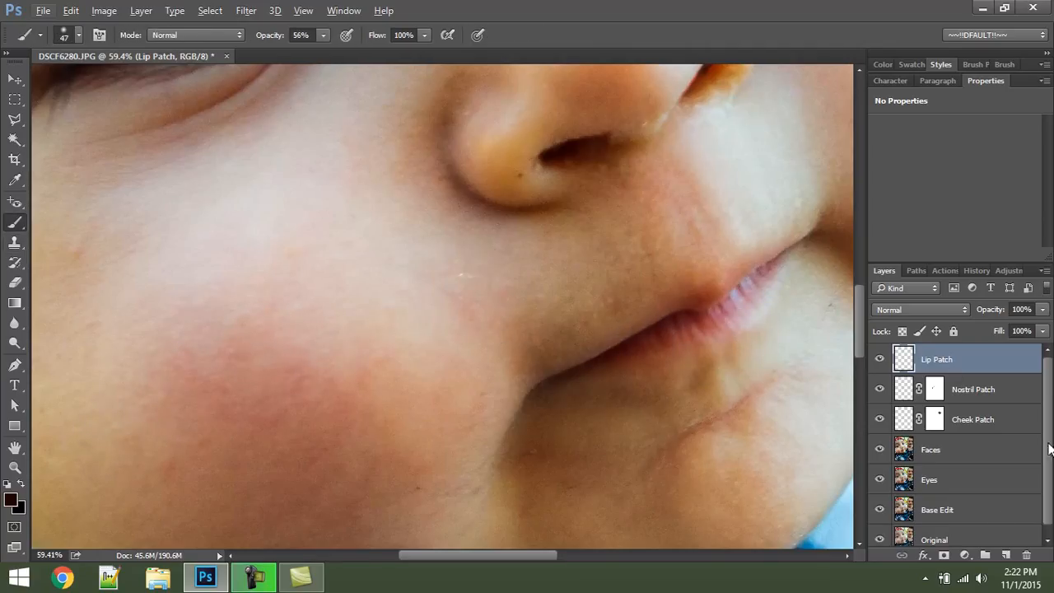
{"action": "left_click", "coordinate": [943, 557]}
{"action": "left_click_drag", "start_coordinate": [484, 316], "coordinate": [518, 319]}
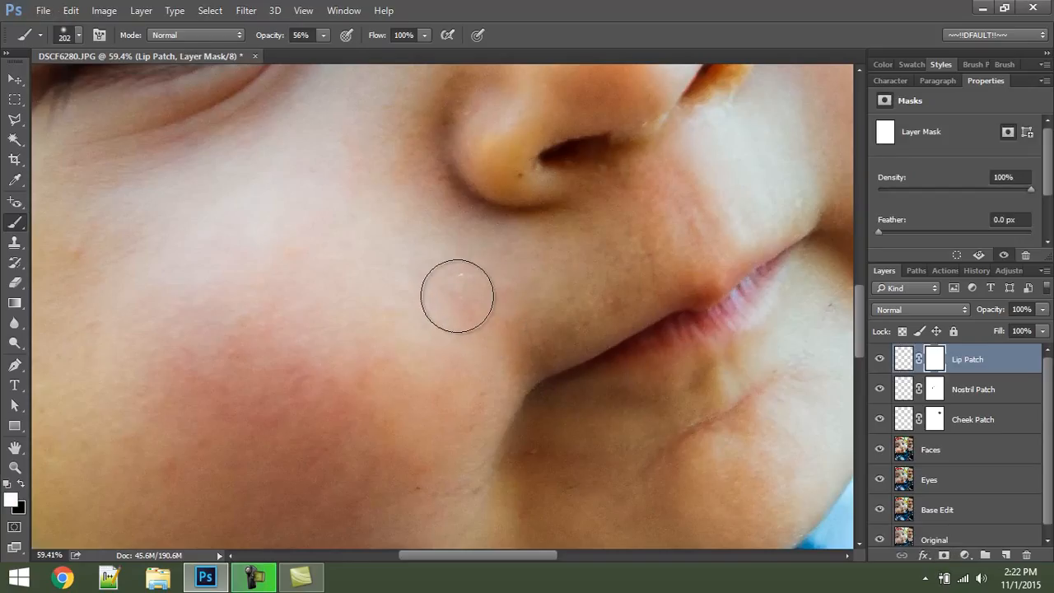
{"action": "key", "text": "x"}
{"action": "mouse_move", "coordinate": [459, 298]}
{"action": "left_mouse_down"}
{"action": "mouse_move", "coordinate": [484, 315]}
{"action": "mouse_move", "coordinate": [459, 298]}
{"action": "left_mouse_up"}
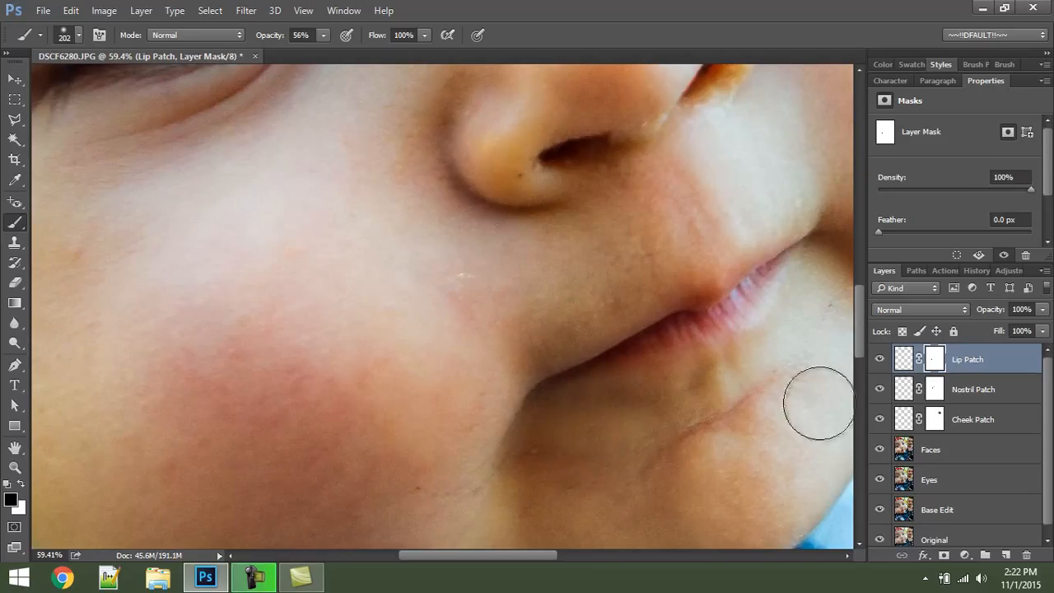
Step: Compare the image with and without Lip Patch, and paint white on its mask to restore the stamped cheek spot
{"action": "left_click", "coordinate": [877, 361]}
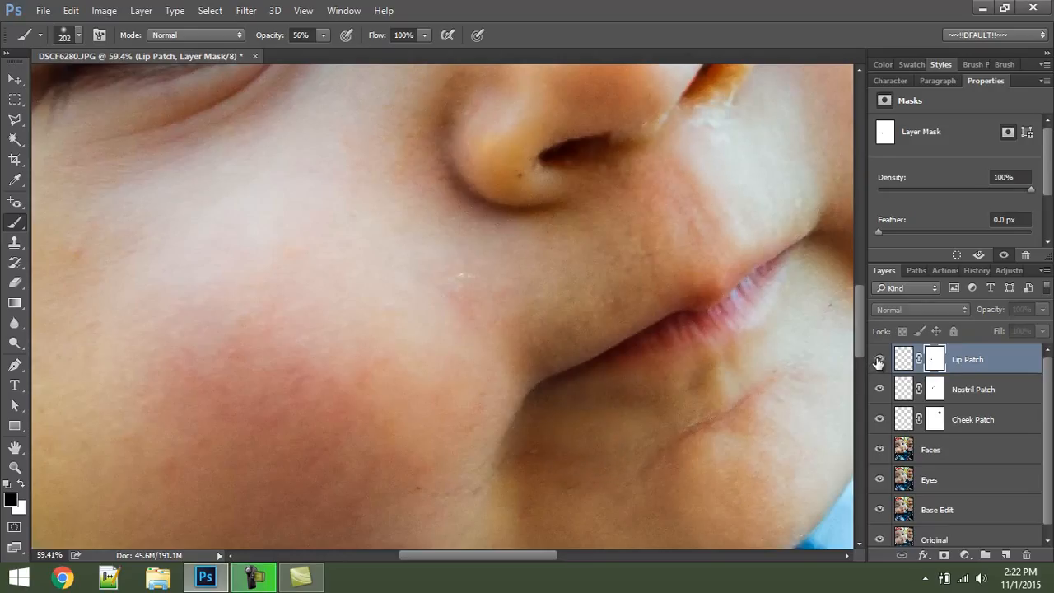
{"action": "left_click", "coordinate": [879, 361]}
{"action": "left_click", "coordinate": [905, 361]}
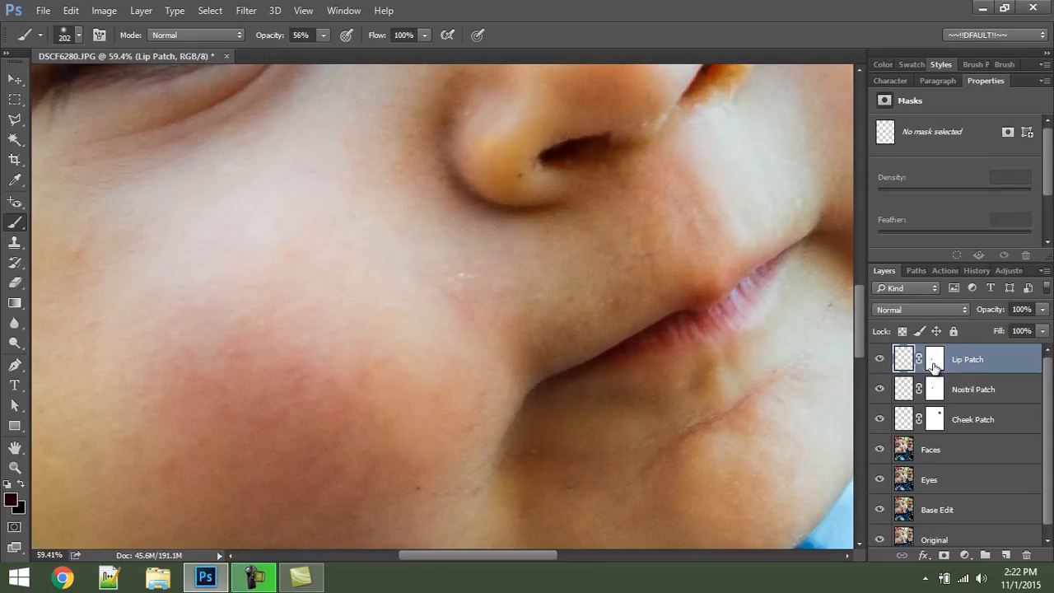
{"action": "left_click", "coordinate": [935, 362]}
{"action": "key", "text": "x"}
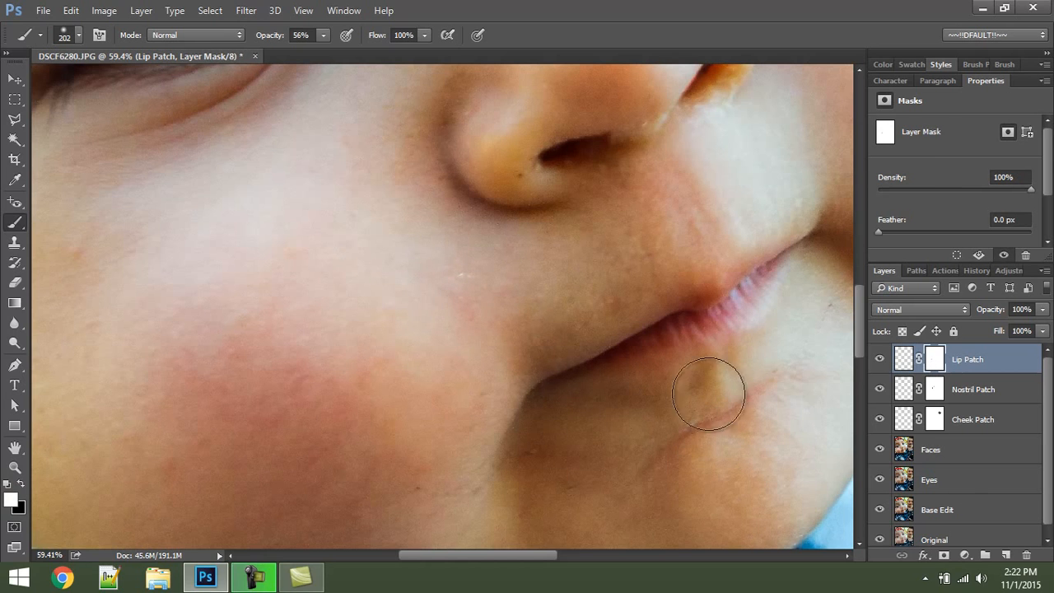
Step: Resample skin from the Faces layer and clone it over the remaining white specks below the baby's nose on Lip Patch
{"action": "left_click", "coordinate": [947, 461]}
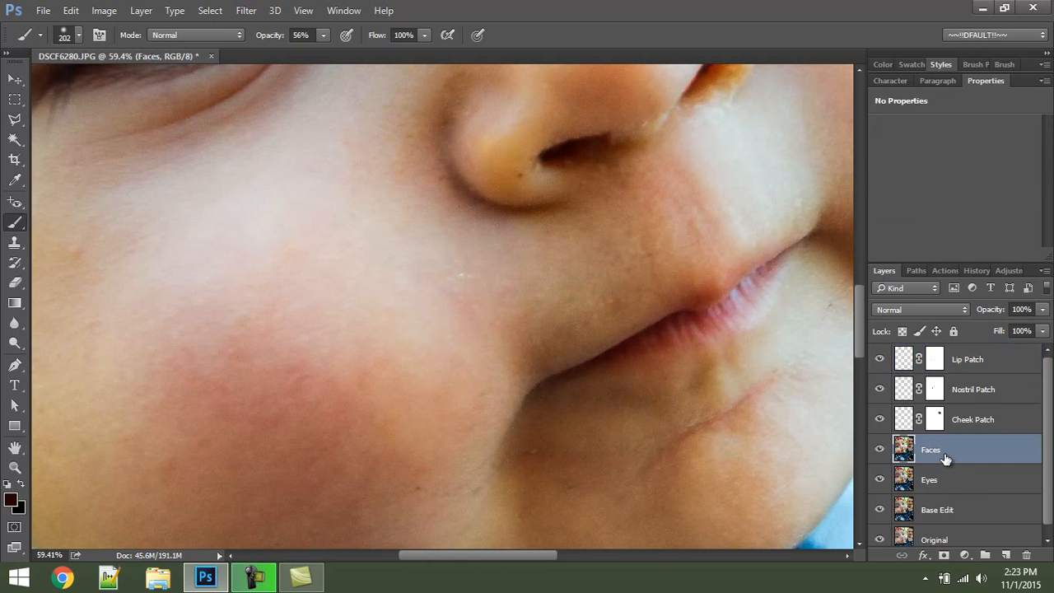
{"action": "key", "text": "s"}
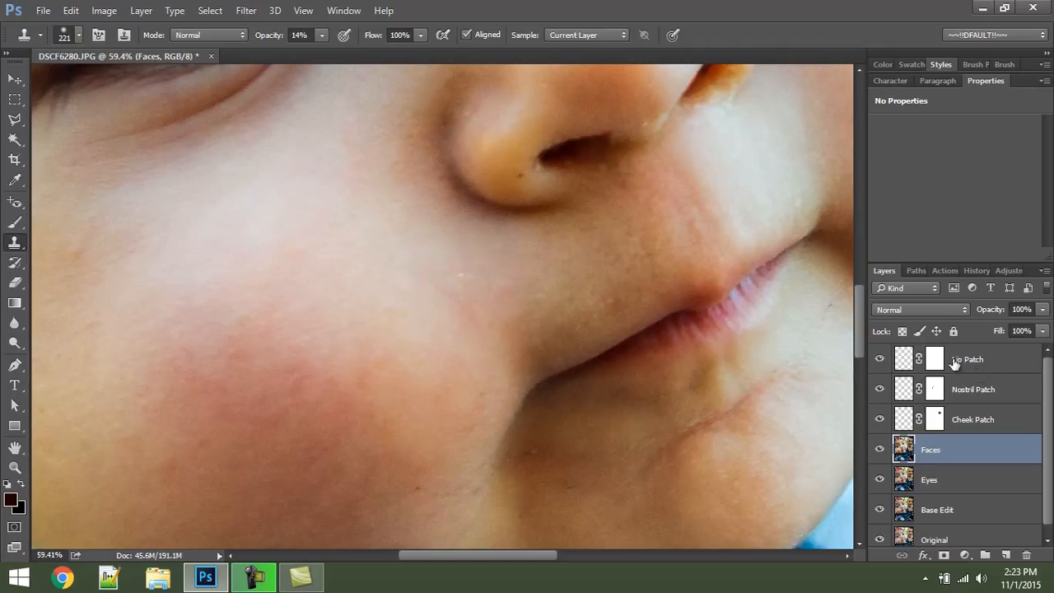
{"action": "left_click", "coordinate": [953, 363]}
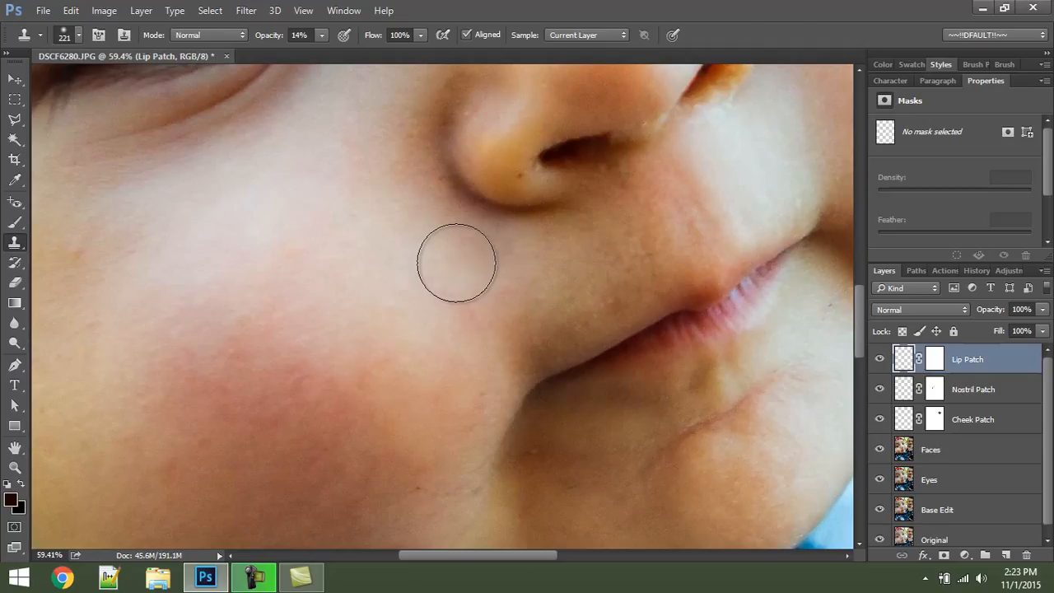
{"action": "left_click", "coordinate": [469, 260]}
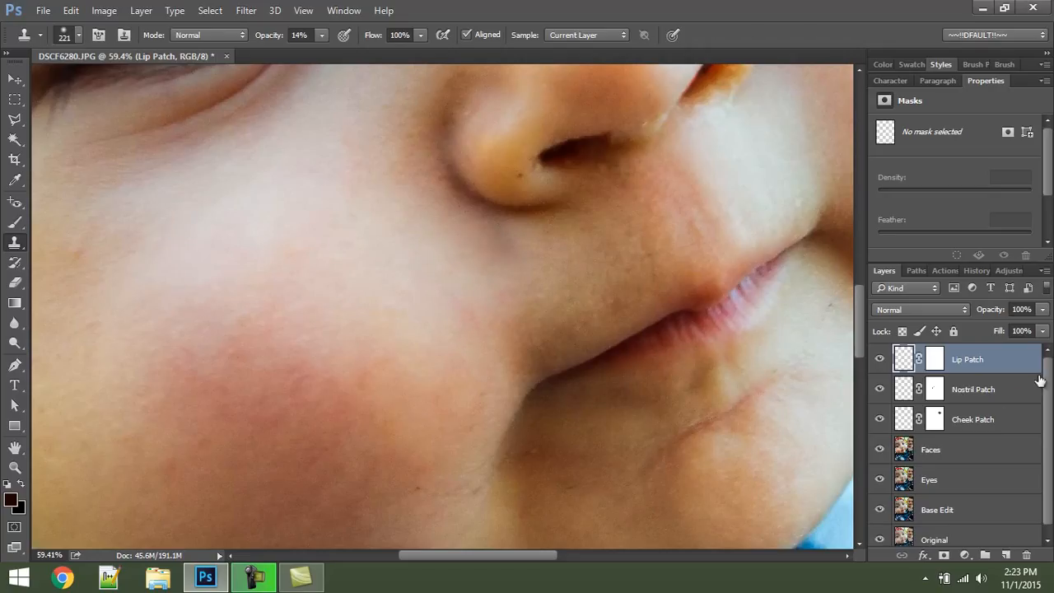
Step: Blend the cheek patch into the surrounding skin by painting black on the Lip Patch mask with the Brush at 13% opacity
{"action": "left_click", "coordinate": [935, 360]}
{"action": "key", "text": "d"}
{"action": "key", "text": "b"}
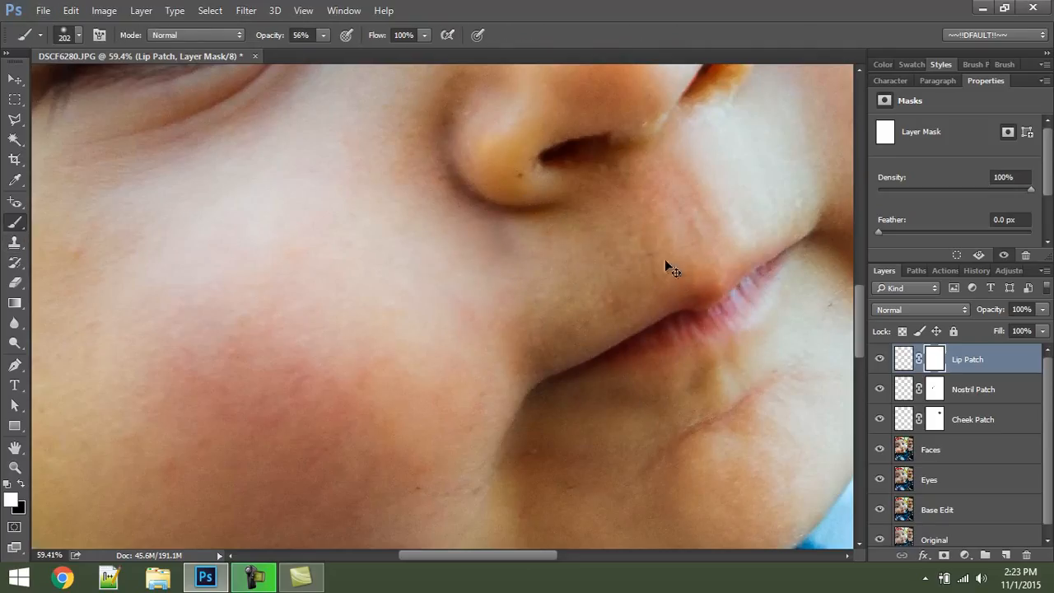
{"action": "key", "text": "x"}
{"action": "mouse_move", "coordinate": [278, 40]}
{"action": "left_mouse_down"}
{"action": "mouse_move", "coordinate": [213, 42]}
{"action": "mouse_move", "coordinate": [241, 47]}
{"action": "mouse_move", "coordinate": [223, 47]}
{"action": "left_mouse_up"}
{"action": "mouse_move", "coordinate": [539, 239]}
{"action": "left_mouse_down"}
{"action": "mouse_move", "coordinate": [558, 273]}
{"action": "mouse_move", "coordinate": [517, 247]}
{"action": "mouse_move", "coordinate": [679, 284]}
{"action": "mouse_move", "coordinate": [513, 245]}
{"action": "mouse_move", "coordinate": [712, 265]}
{"action": "mouse_move", "coordinate": [646, 267]}
{"action": "mouse_move", "coordinate": [509, 339]}
{"action": "mouse_move", "coordinate": [521, 349]}
{"action": "mouse_move", "coordinate": [541, 342]}
{"action": "mouse_move", "coordinate": [485, 338]}
{"action": "mouse_move", "coordinate": [462, 324]}
{"action": "mouse_move", "coordinate": [532, 381]}
{"action": "mouse_move", "coordinate": [584, 388]}
{"action": "mouse_move", "coordinate": [572, 363]}
{"action": "mouse_move", "coordinate": [533, 362]}
{"action": "mouse_move", "coordinate": [471, 397]}
{"action": "left_mouse_up"}
Step: Examine the retouched skin across both faces close up and in the full image
{"action": "key", "text": "ctrl+0"}
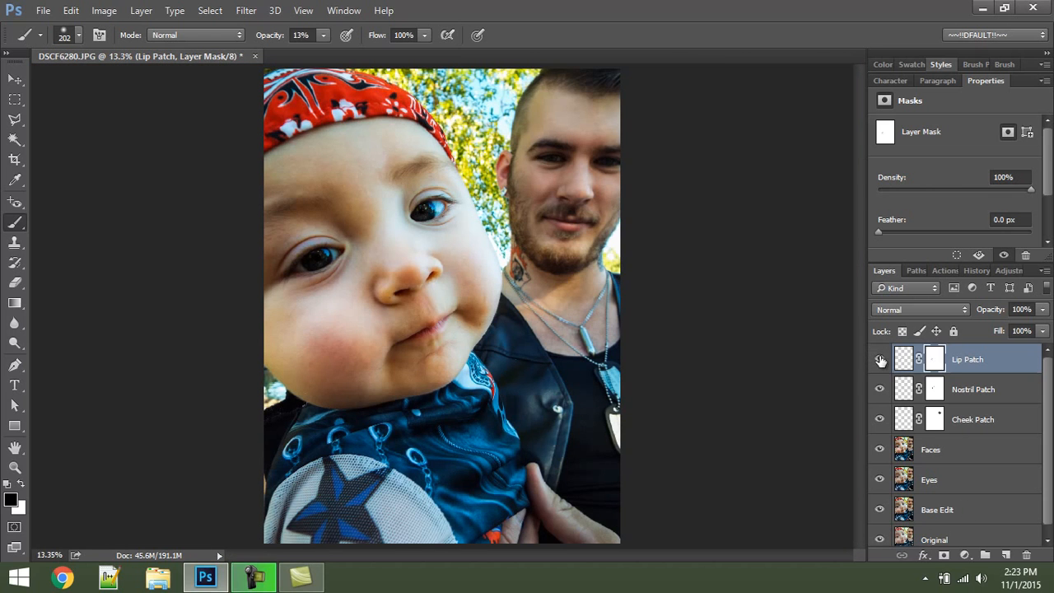
{"action": "key", "text": "z"}
{"action": "left_click_drag", "start_coordinate": [306, 115], "coordinate": [556, 328]}
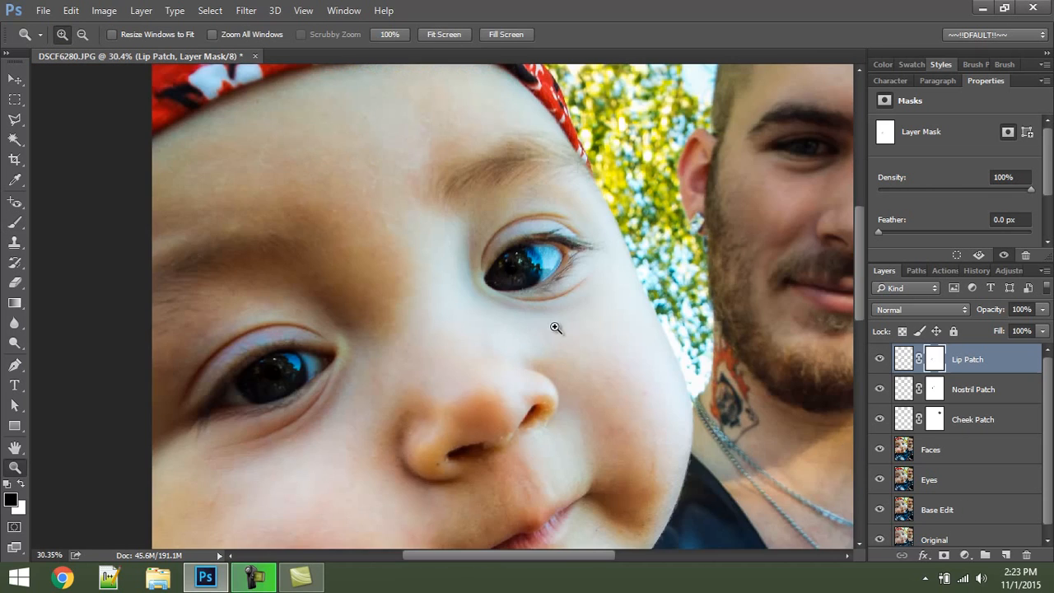
{"action": "left_click_drag", "start_coordinate": [605, 262], "coordinate": [574, 271]}
{"action": "left_click_drag", "start_coordinate": [654, 433], "coordinate": [541, 289]}
{"action": "left_click_drag", "start_coordinate": [604, 257], "coordinate": [333, 431]}
{"action": "left_click_drag", "start_coordinate": [399, 311], "coordinate": [562, 301]}
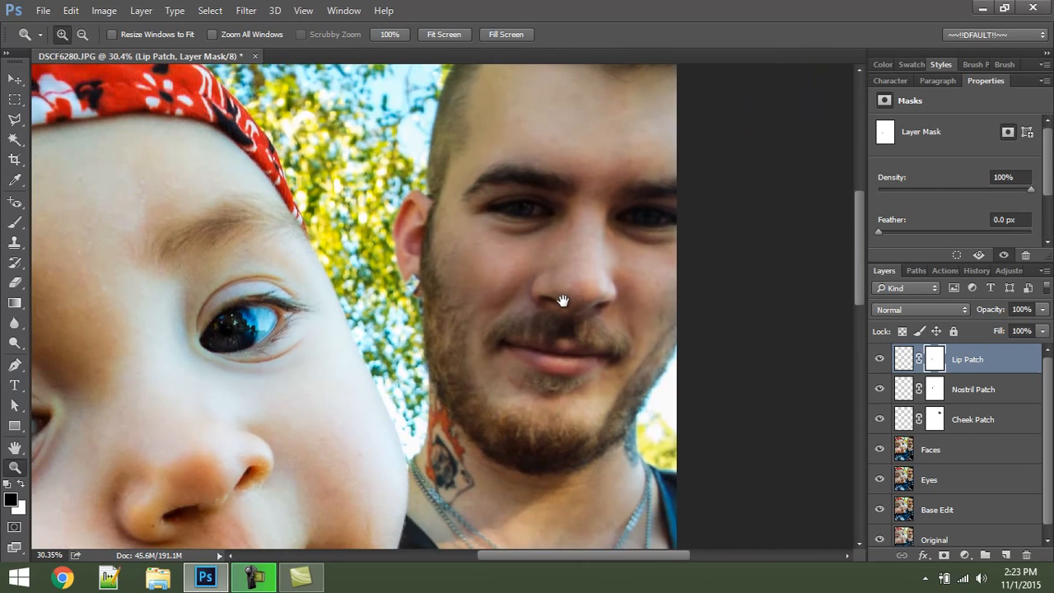
{"action": "key", "text": "ctrl+0"}
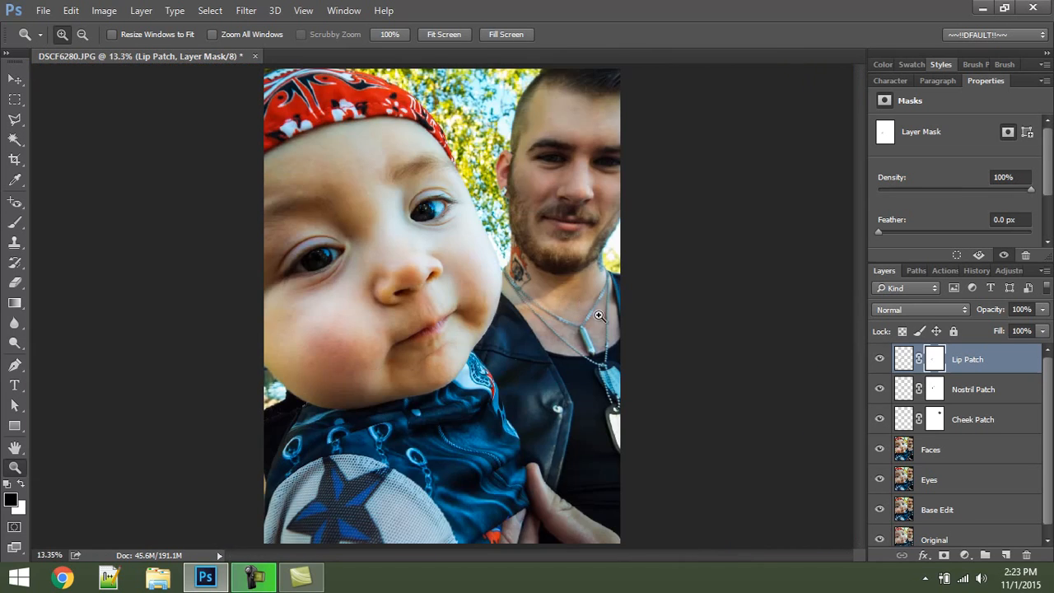
Step: Group the Lip Patch, Nostril Patch, Cheek Patch and Faces layers and name the group Faces
{"action": "key", "text": "v"}
{"action": "key", "text": "ctrl+2"}
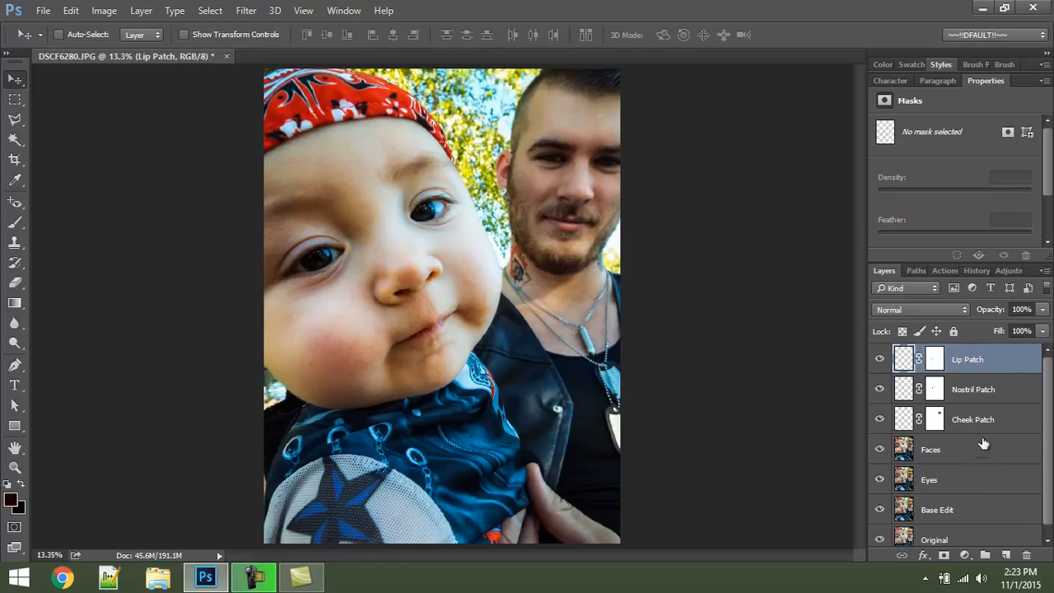
{"action": "left_click", "coordinate": [978, 451], "text": "shift"}
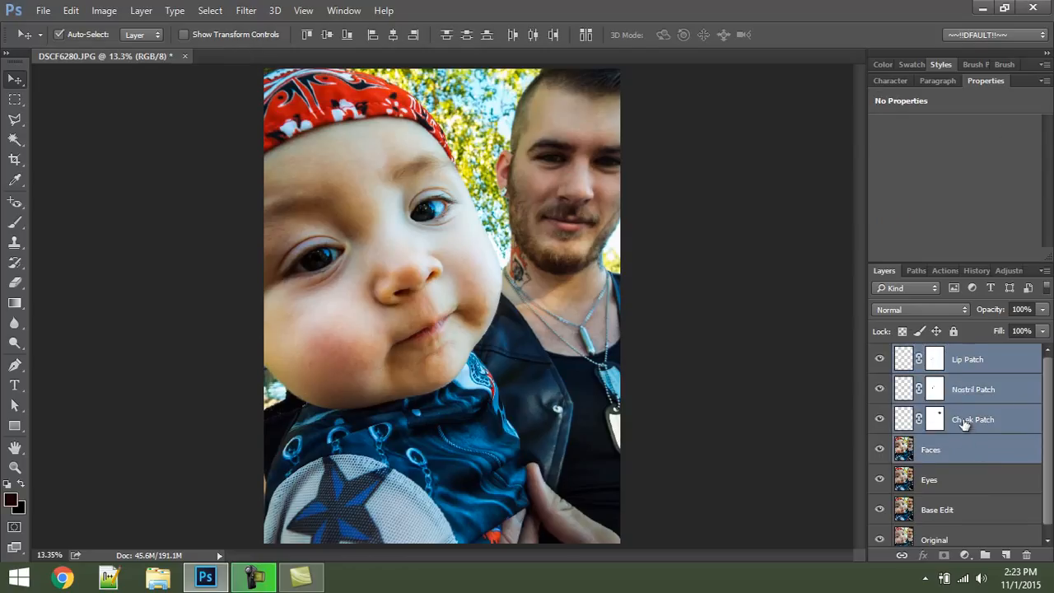
{"action": "key", "text": "ctrl+g"}
{"action": "double_click", "coordinate": [946, 354]}
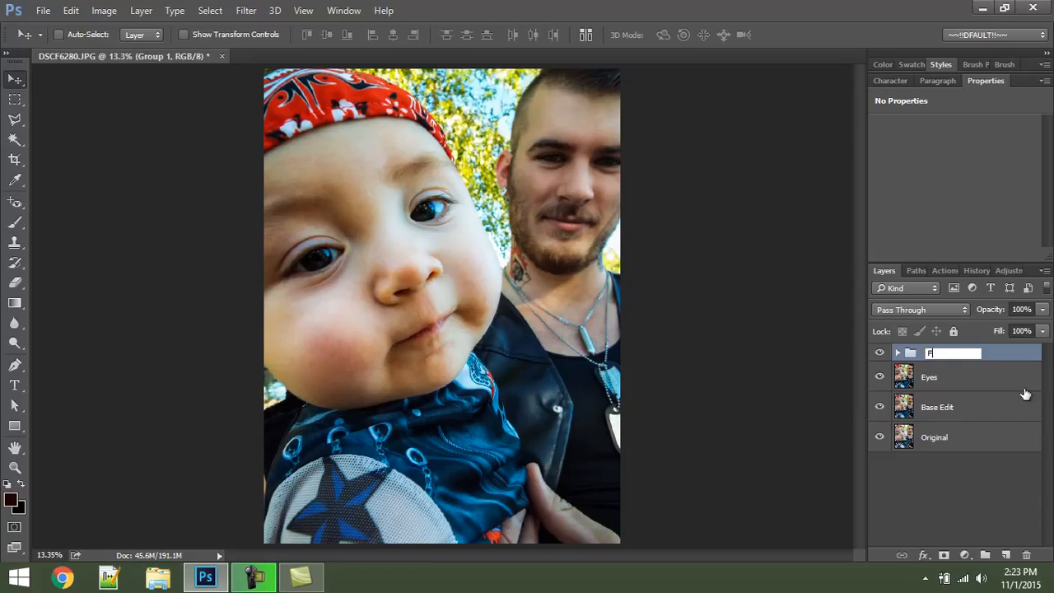
{"action": "type", "text": "Faces"}
{"action": "key", "text": "Return"}
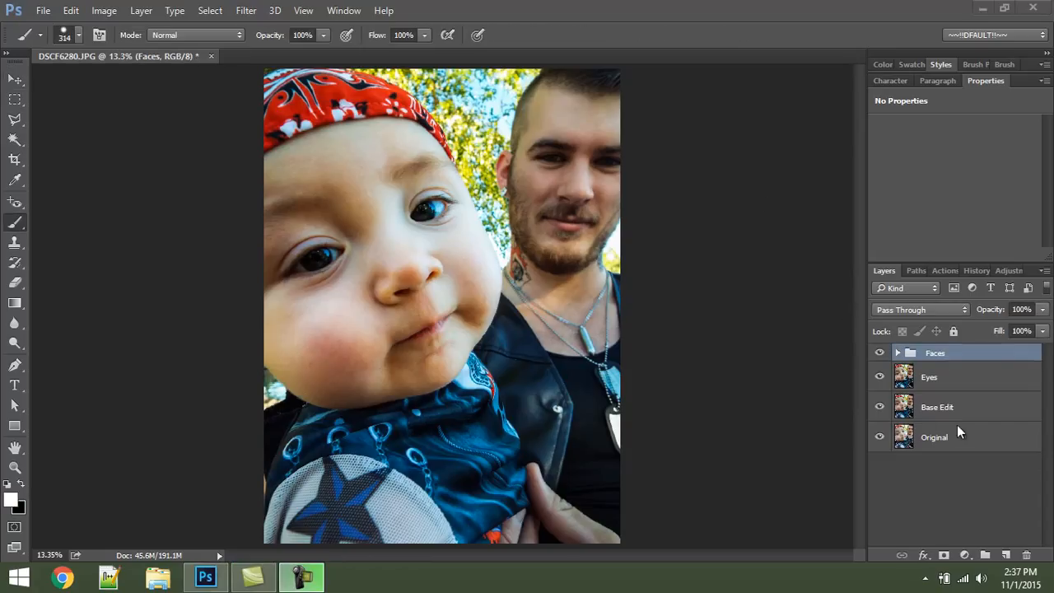
Step: Duplicate the Base Edit layer as Blur and move it to the top of the layer stack
{"action": "left_click", "coordinate": [977, 414]}
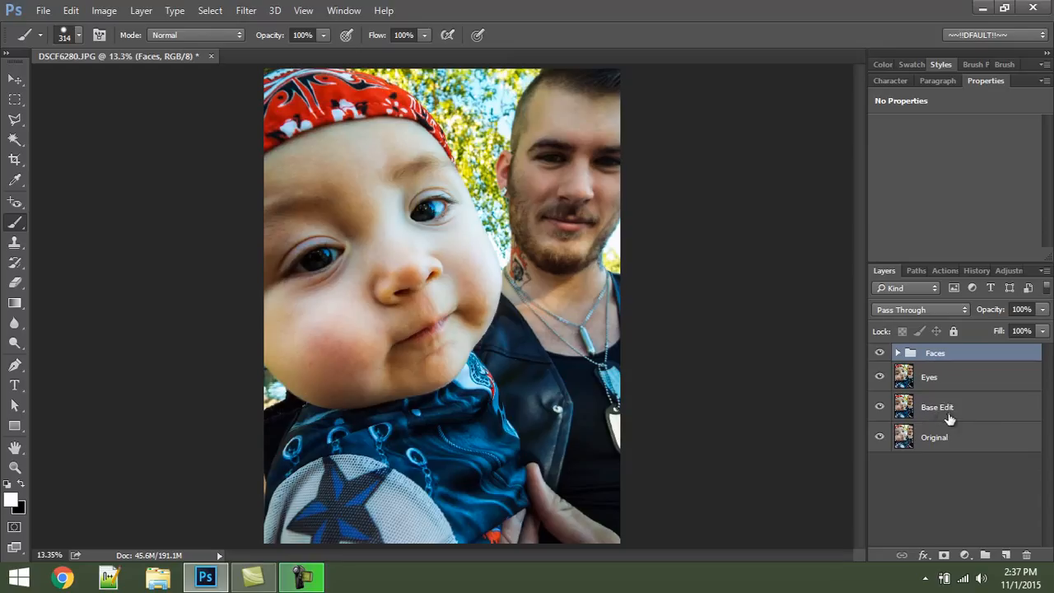
{"action": "left_click", "coordinate": [940, 418]}
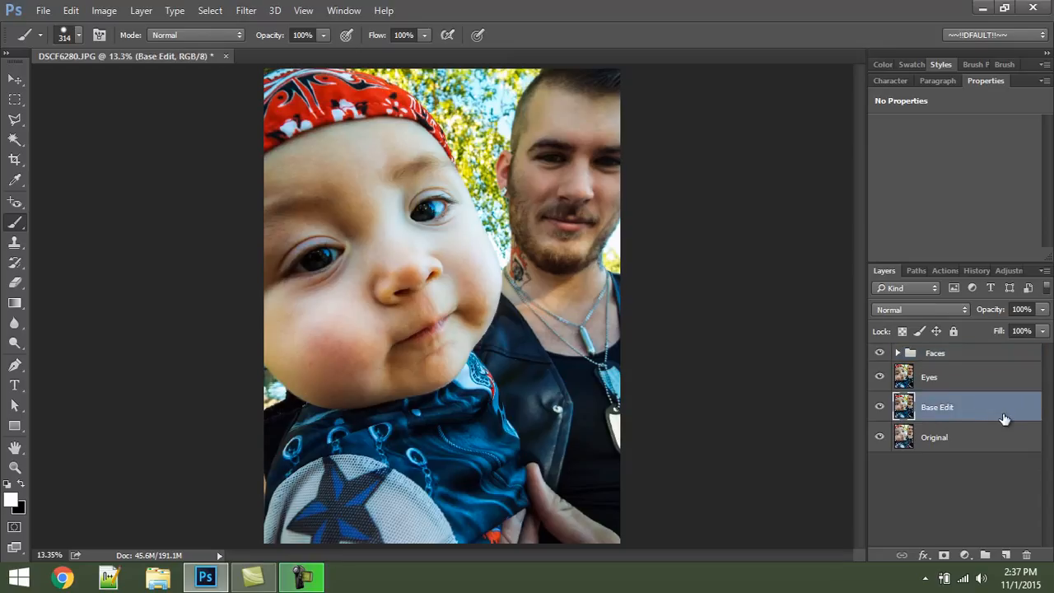
{"action": "key", "text": "ctrl+j"}
{"action": "double_click", "coordinate": [940, 410]}
{"action": "type", "text": "Blur"}
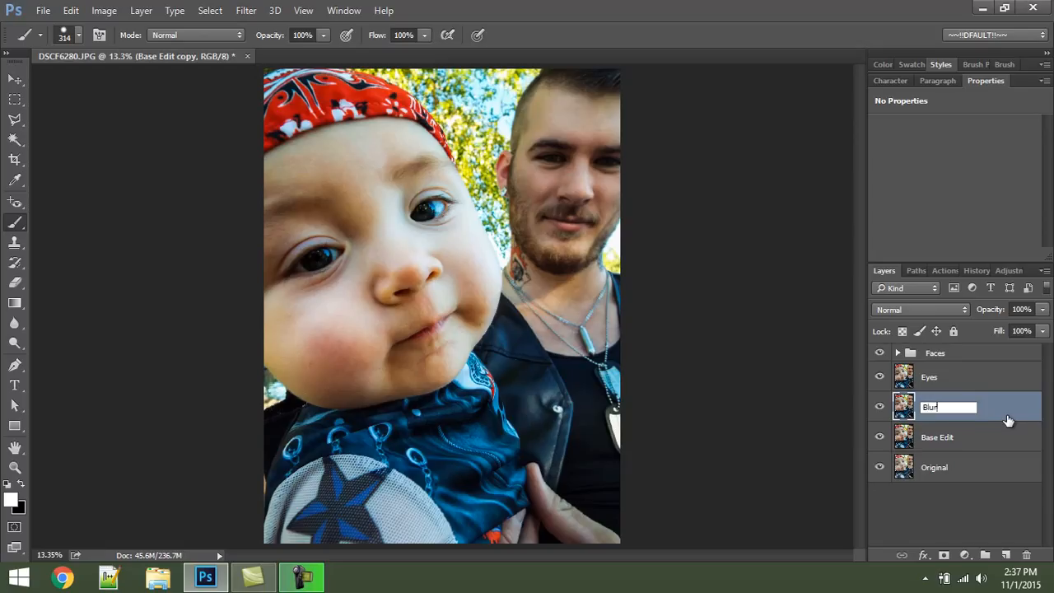
{"action": "key", "text": "Return"}
{"action": "left_click_drag", "start_coordinate": [964, 418], "coordinate": [972, 348]}
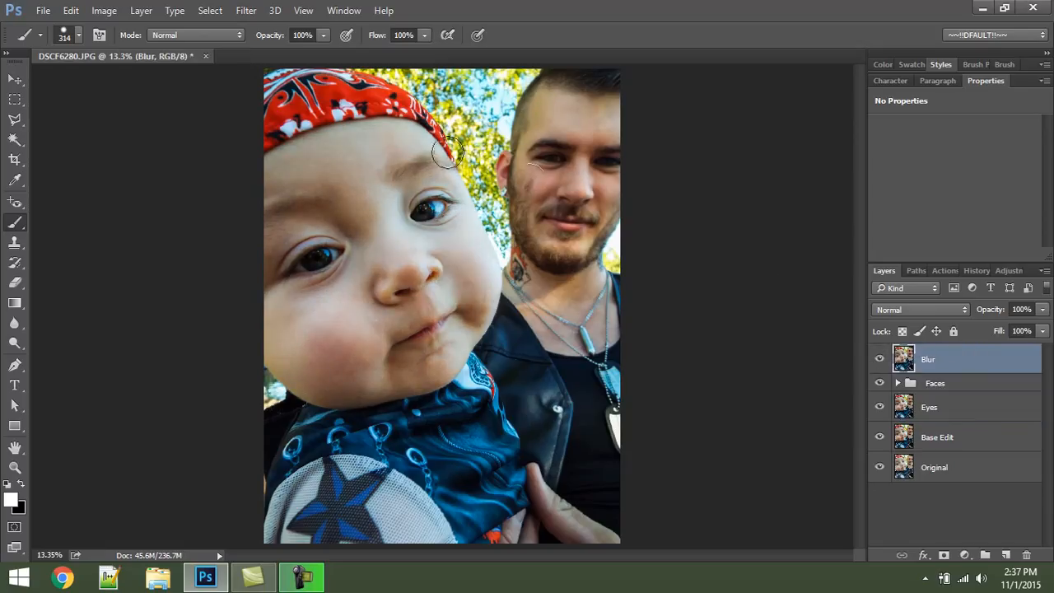
Step: Apply a Gaussian Blur to the Blur layer, adjusting the radius and comparing the result with the preview off and on
{"action": "left_click", "coordinate": [14, 80]}
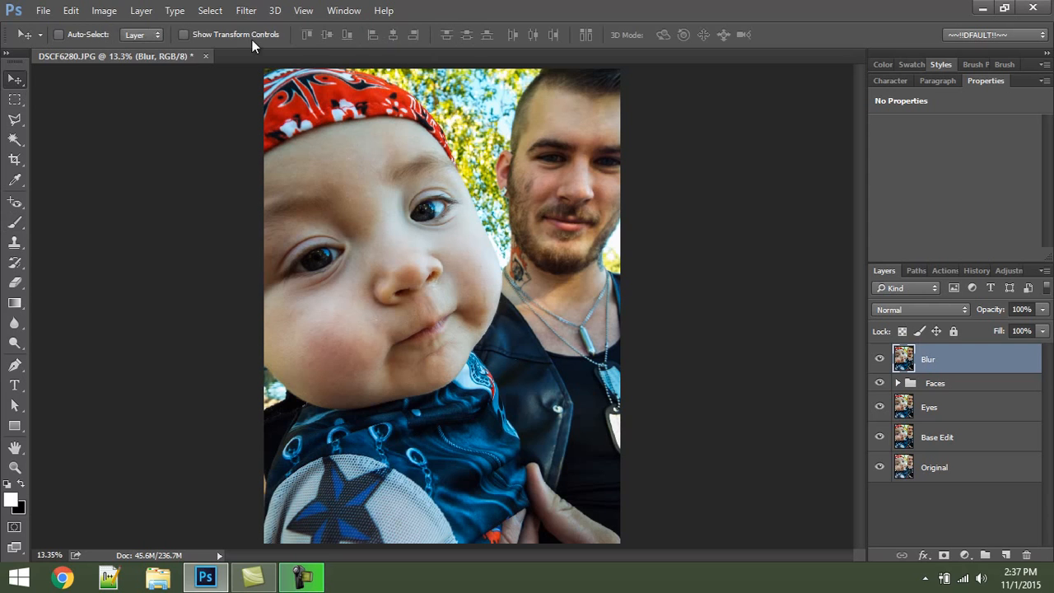
{"action": "left_click", "coordinate": [245, 10]}
{"action": "mouse_move", "coordinate": [267, 188]}
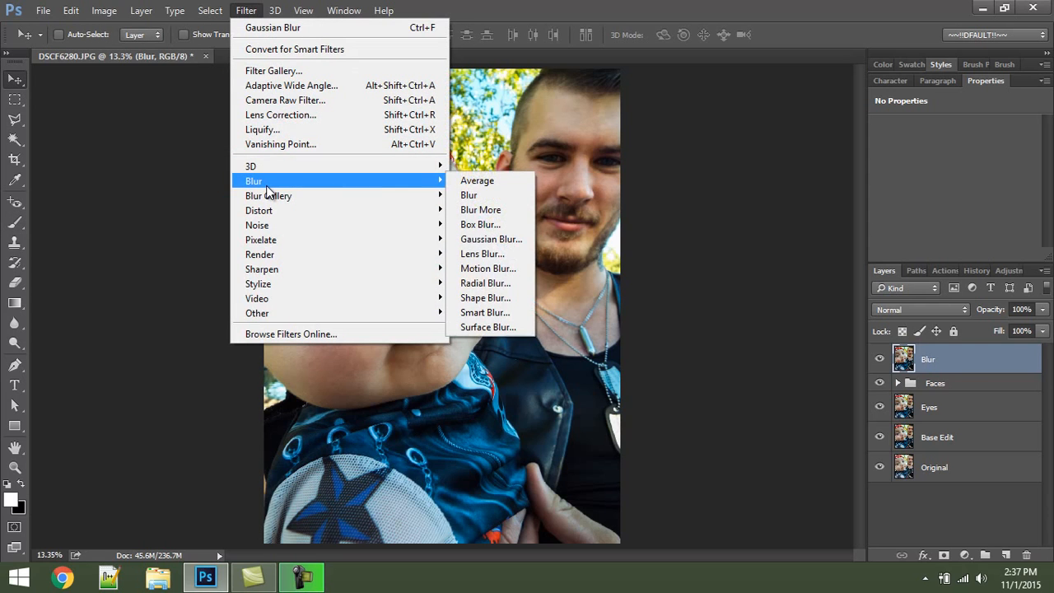
{"action": "left_click", "coordinate": [490, 239]}
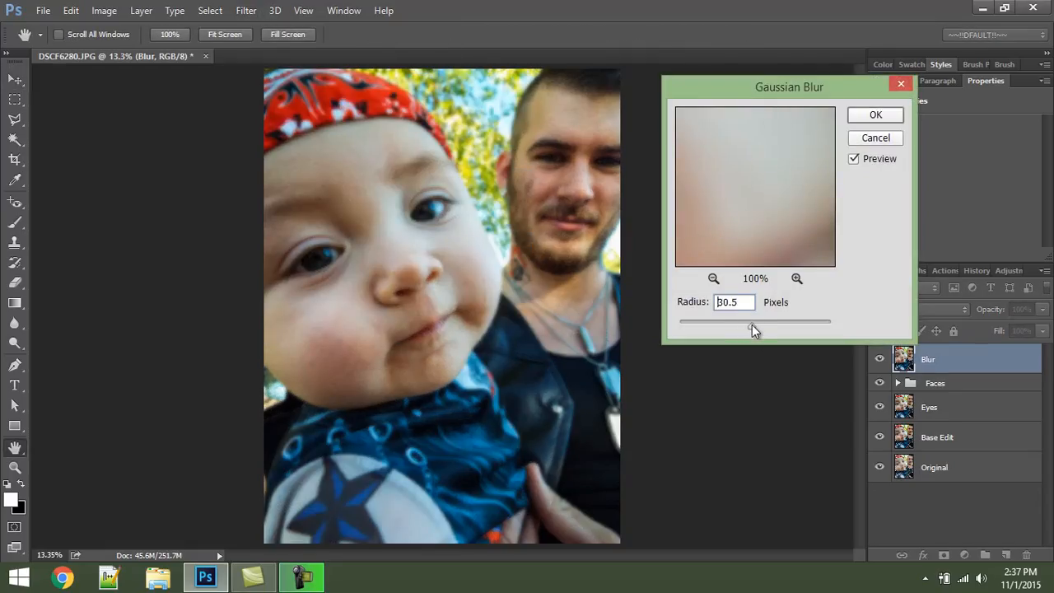
{"action": "left_click_drag", "start_coordinate": [751, 324], "coordinate": [742, 327]}
{"action": "left_click_drag", "start_coordinate": [738, 326], "coordinate": [743, 327]}
{"action": "left_click", "coordinate": [855, 159]}
{"action": "left_click", "coordinate": [854, 159]}
{"action": "left_click", "coordinate": [875, 115]}
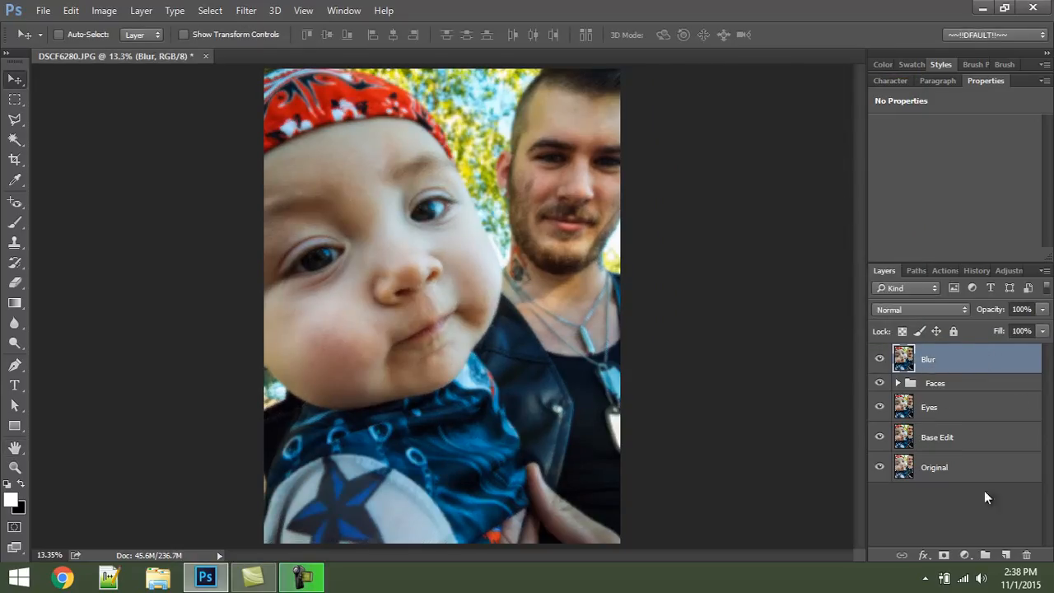
Step: Add a black layer mask to the Blur layer so the entire blur is hidden
{"action": "left_click", "coordinate": [944, 557]}
{"action": "key", "text": "ctrl+z"}
{"action": "left_click", "coordinate": [945, 556], "text": "alt"}
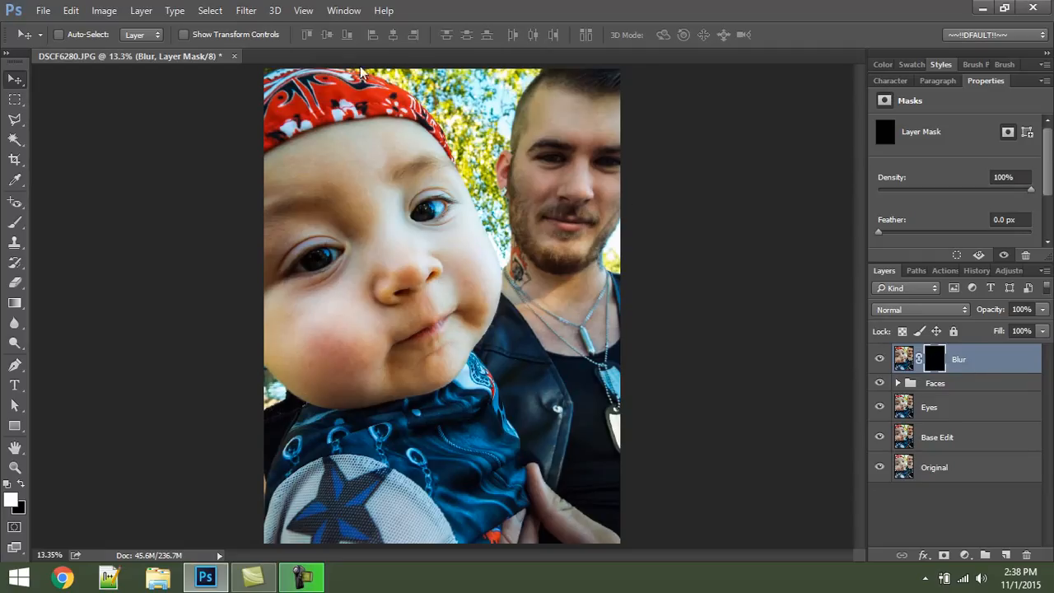
Step: Switch the canvas to full-screen mode with the menu bar and enlarge the upper part of the photo
{"action": "key", "text": "z"}
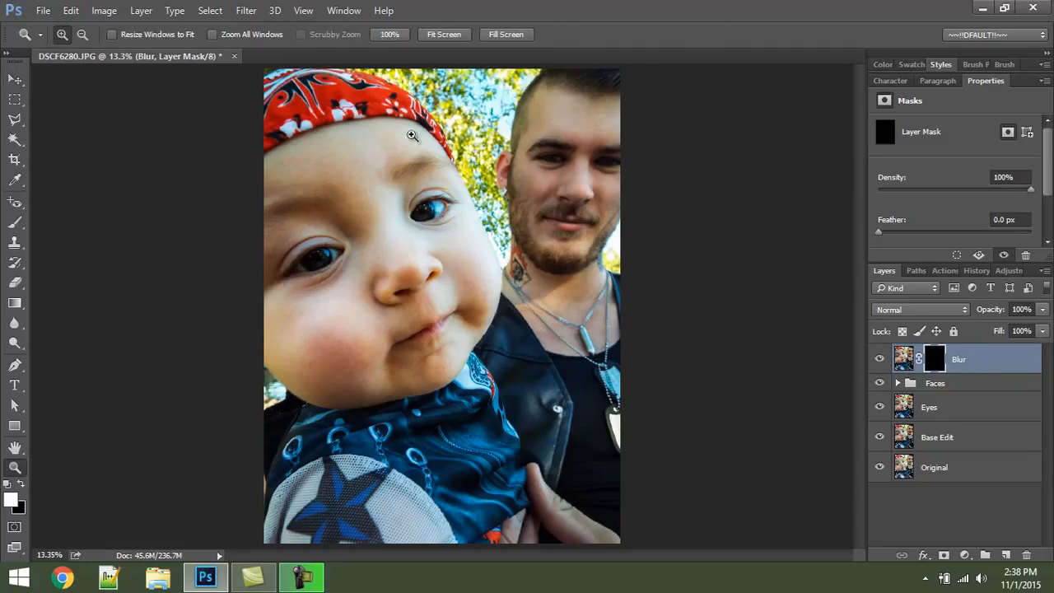
{"action": "key", "text": "f"}
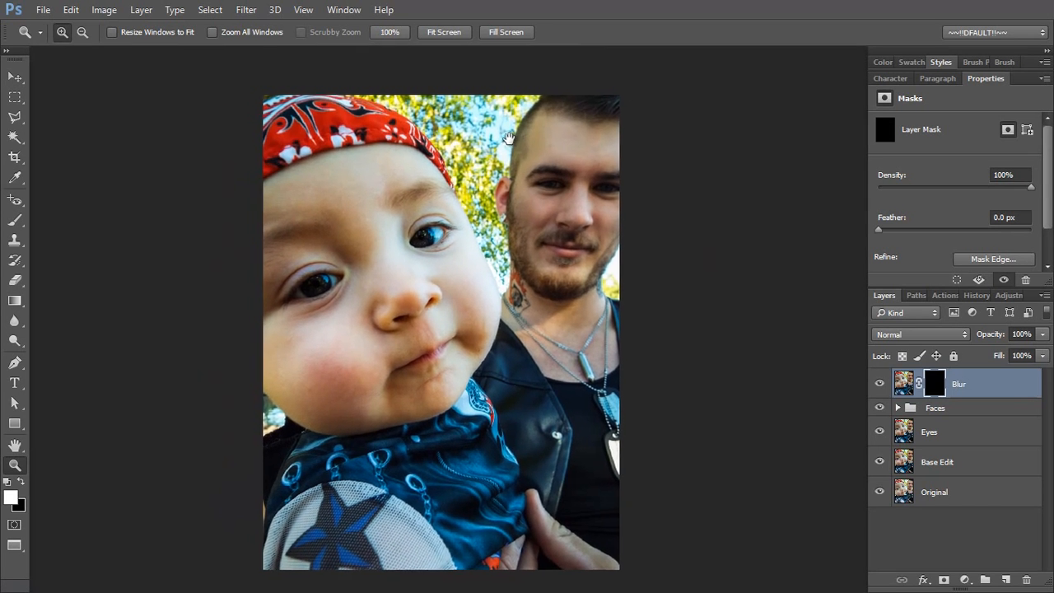
{"action": "left_click_drag", "start_coordinate": [509, 137], "coordinate": [514, 157]}
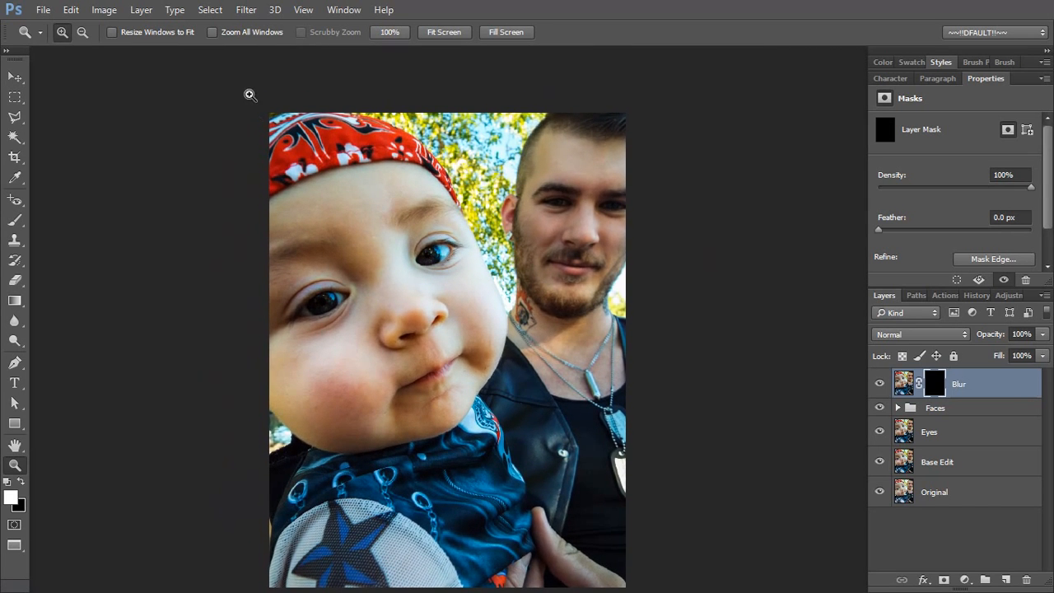
{"action": "left_click_drag", "start_coordinate": [310, 72], "coordinate": [520, 389]}
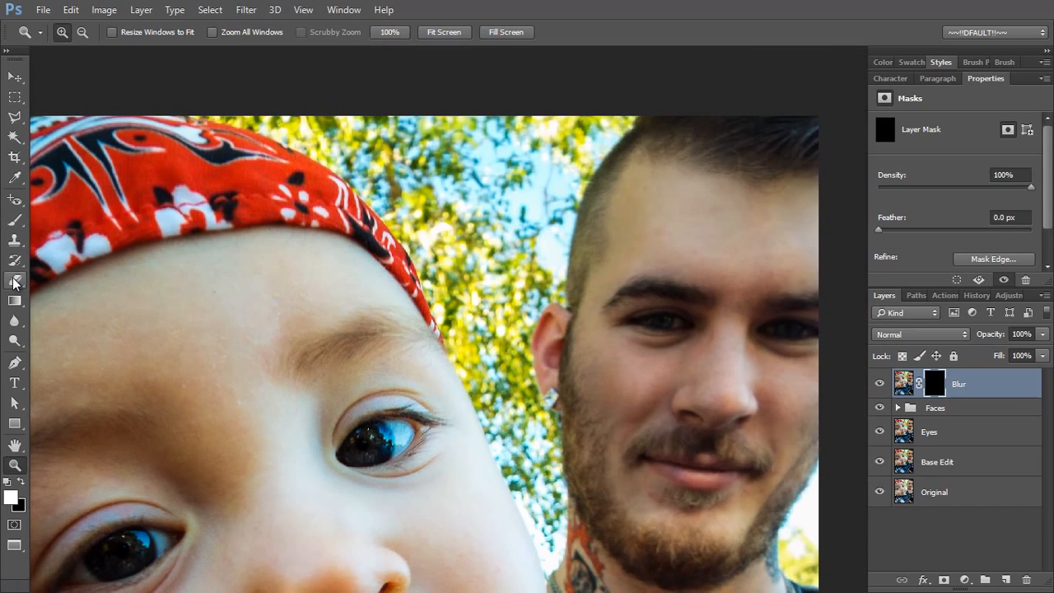
Step: Choose the standard Pen tool and set it to draw in Path mode
{"action": "key", "text": "p"}
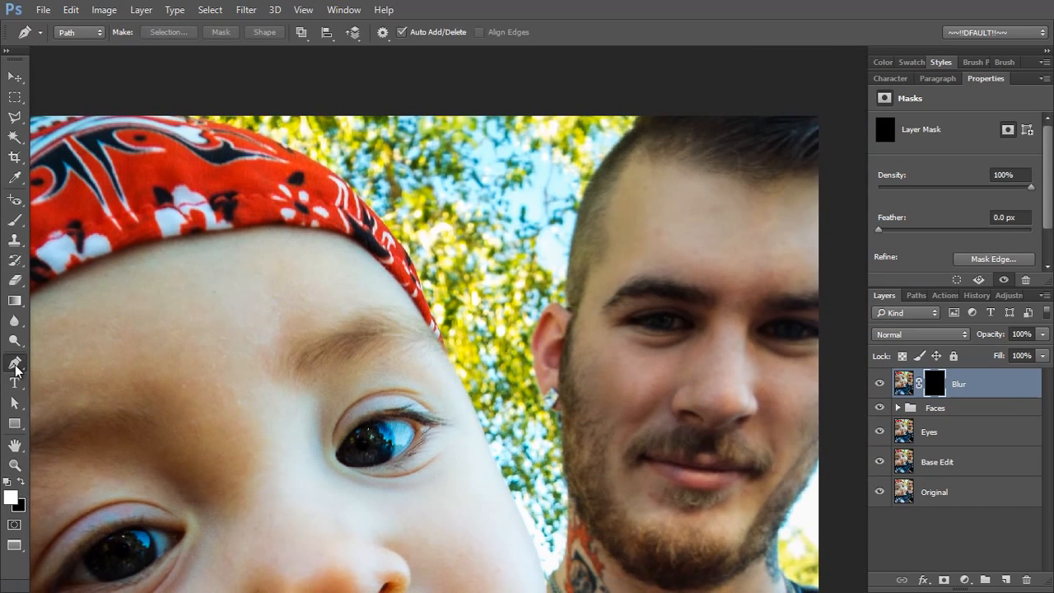
{"action": "right_click", "coordinate": [15, 366]}
{"action": "left_click", "coordinate": [68, 361]}
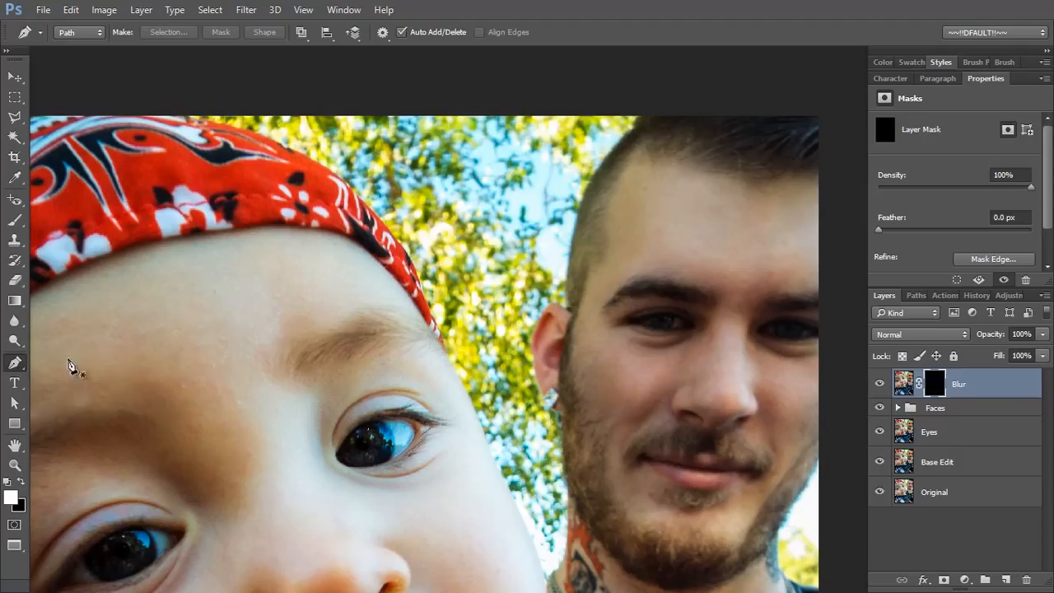
{"action": "left_click", "coordinate": [71, 33]}
{"action": "left_click", "coordinate": [73, 31]}
Step: Start a path at the edge of the baby's cheek and curve it around the bottom of the background gap onto the man's neck
{"action": "left_click_drag", "start_coordinate": [578, 469], "coordinate": [559, 372]}
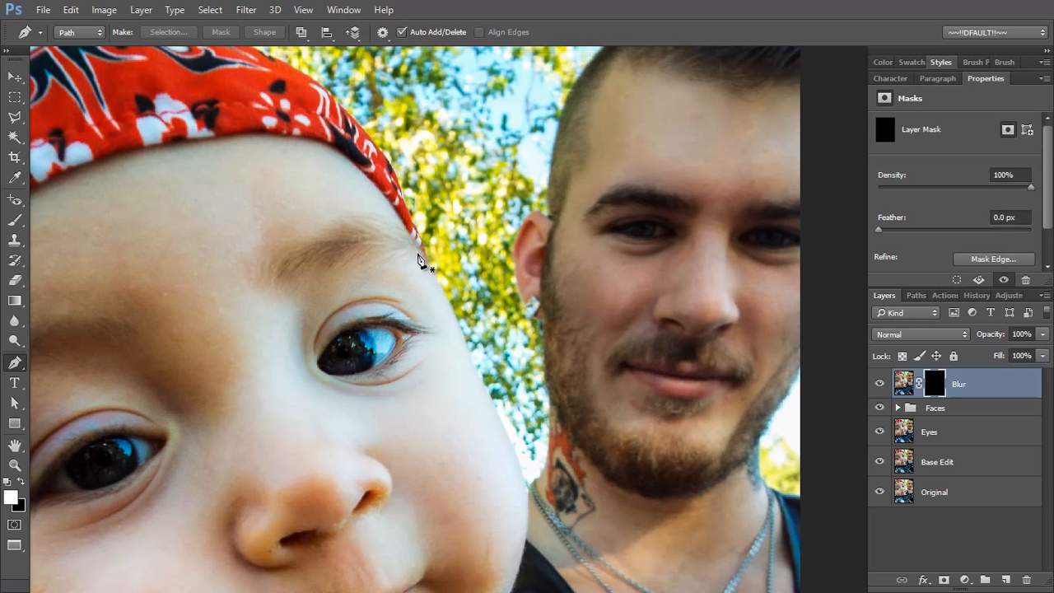
{"action": "scroll", "coordinate": [595, 183], "scroll_direction": "up", "scroll_amount": 3}
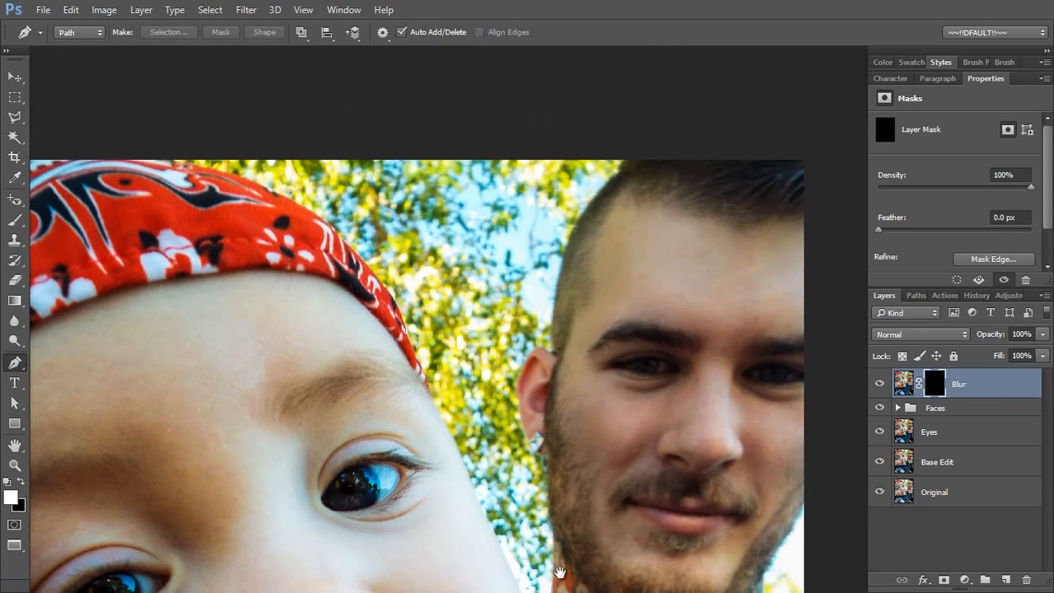
{"action": "scroll", "coordinate": [461, 404], "scroll_direction": "down", "scroll_amount": 4}
{"action": "scroll", "coordinate": [519, 459], "scroll_direction": "up", "scroll_amount": 1}
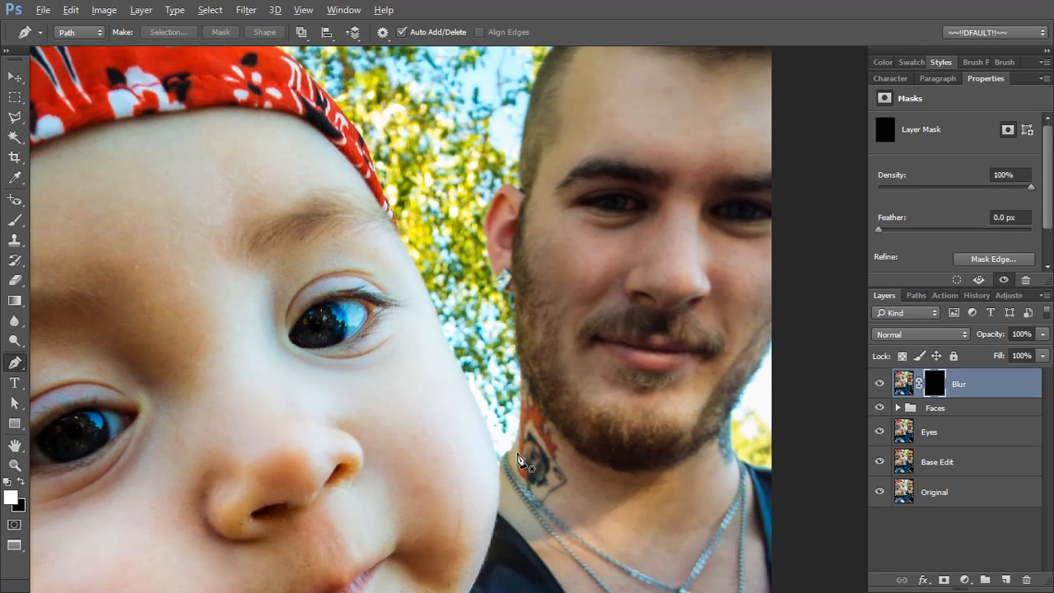
{"action": "scroll", "coordinate": [519, 460], "scroll_direction": "up", "scroll_amount": 2}
{"action": "scroll", "coordinate": [511, 476], "scroll_direction": "up", "scroll_amount": 2}
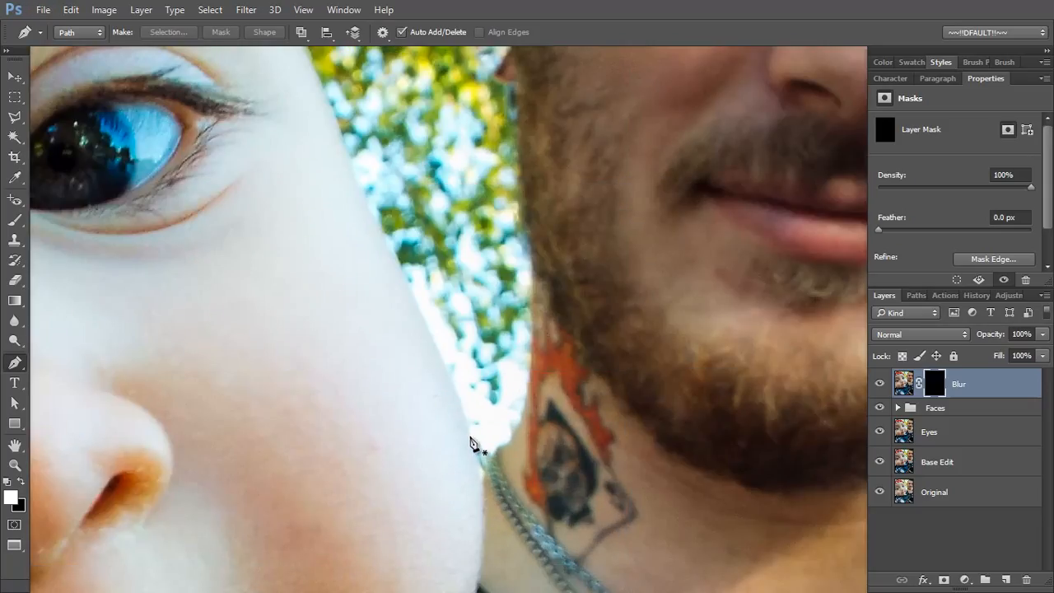
{"action": "left_click", "coordinate": [470, 437]}
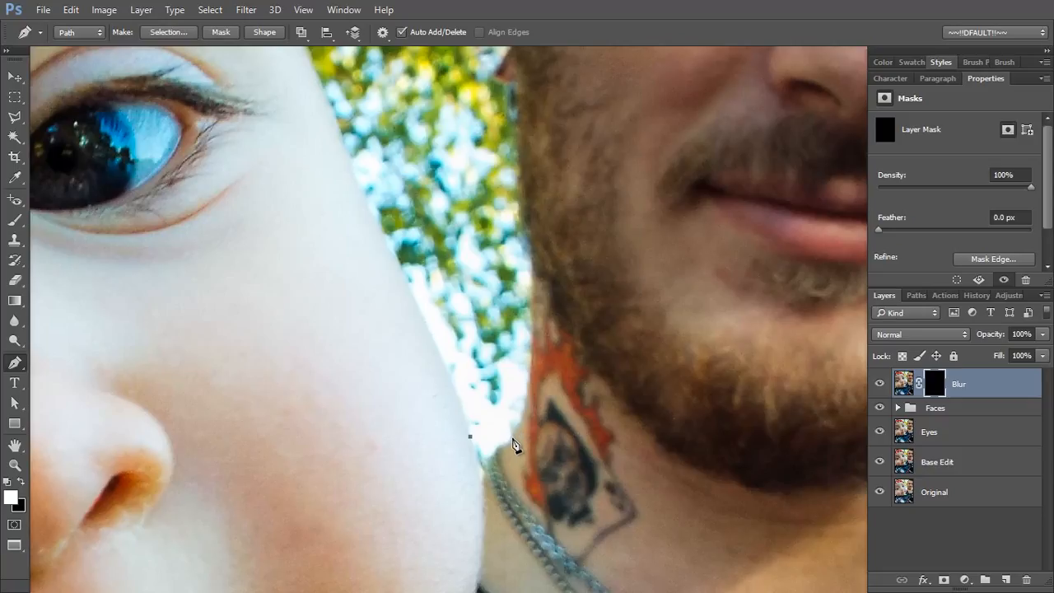
{"action": "left_click_drag", "start_coordinate": [520, 428], "coordinate": [538, 420]}
{"action": "left_click", "coordinate": [512, 438], "text": "alt"}
{"action": "key", "text": "ctrl+z"}
{"action": "left_click_drag", "start_coordinate": [530, 327], "coordinate": [532, 327]}
{"action": "left_click", "coordinate": [531, 374], "text": "alt"}
{"action": "left_click_drag", "start_coordinate": [579, 190], "coordinate": [624, 294]}
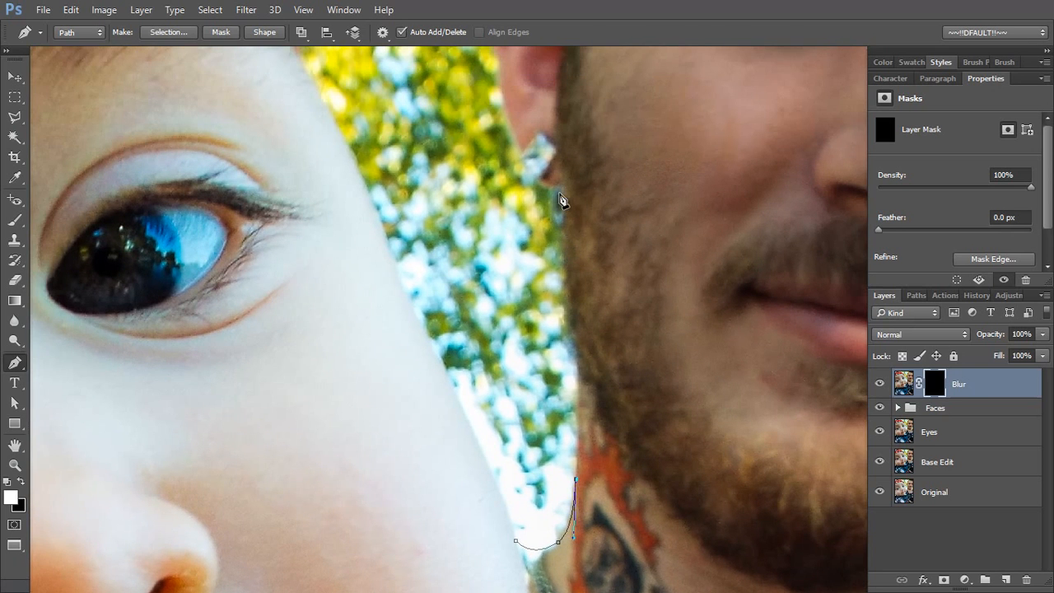
Step: Continue the path up the man's bearded jaw and around the lower edge of his earring
{"action": "left_click_drag", "start_coordinate": [561, 192], "coordinate": [531, 76]}
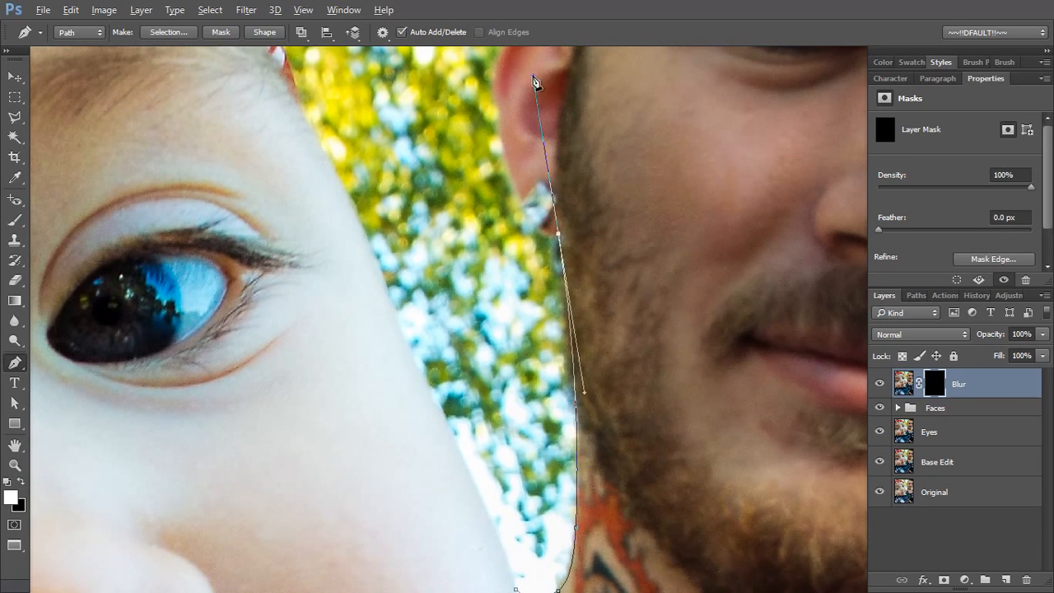
{"action": "left_click", "coordinate": [558, 234], "text": "alt"}
{"action": "mouse_move", "coordinate": [537, 229]}
{"action": "left_mouse_down"}
{"action": "mouse_move", "coordinate": [529, 209]}
{"action": "mouse_move", "coordinate": [533, 236]}
{"action": "left_mouse_up"}
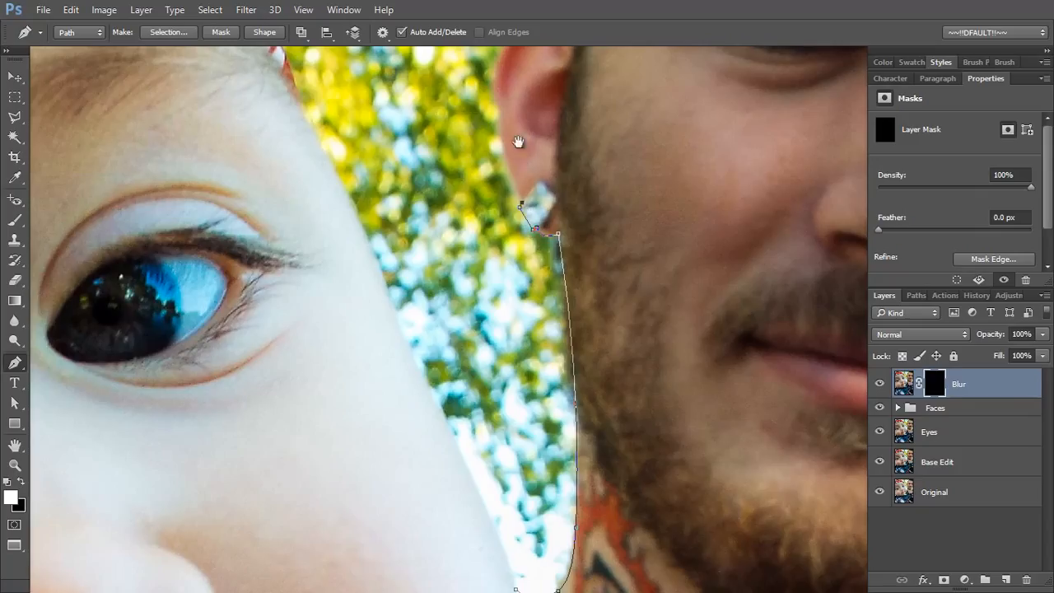
Step: Trace the path around the outer edge of the man's ear to where it meets his hair
{"action": "left_click_drag", "start_coordinate": [517, 141], "coordinate": [544, 255]}
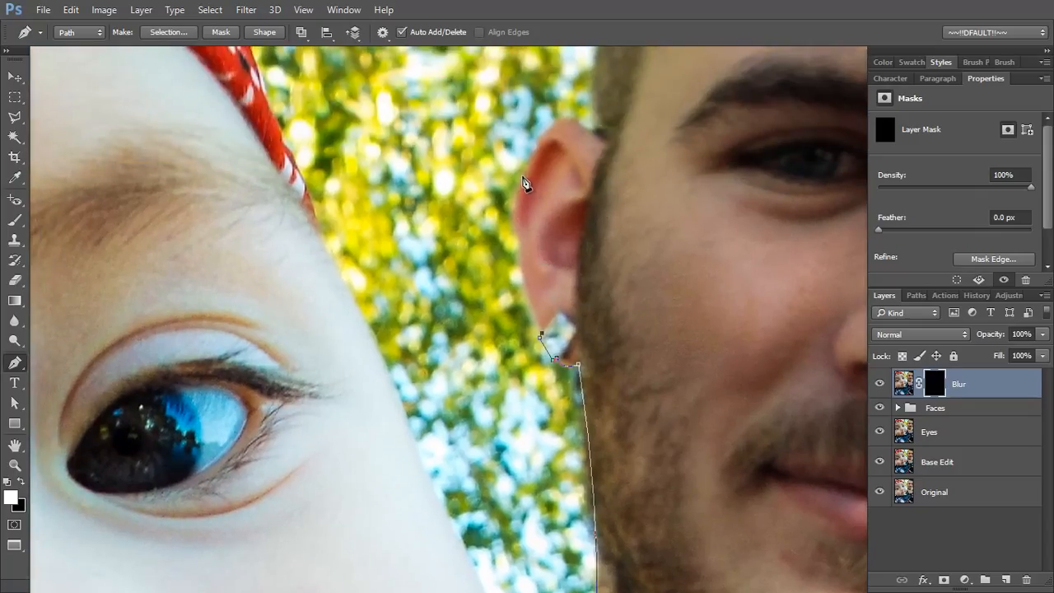
{"action": "left_click_drag", "start_coordinate": [522, 177], "coordinate": [545, 100]}
{"action": "left_click", "coordinate": [522, 177], "text": "alt"}
{"action": "left_click_drag", "start_coordinate": [574, 121], "coordinate": [607, 128]}
{"action": "left_click", "coordinate": [574, 121], "text": "alt"}
Step: Extend the path along the side of the man's hair to just beyond the top edge of the photo
{"action": "left_click_drag", "start_coordinate": [612, 87], "coordinate": [607, 385]}
{"action": "left_click_drag", "start_coordinate": [710, 183], "coordinate": [591, 131]}
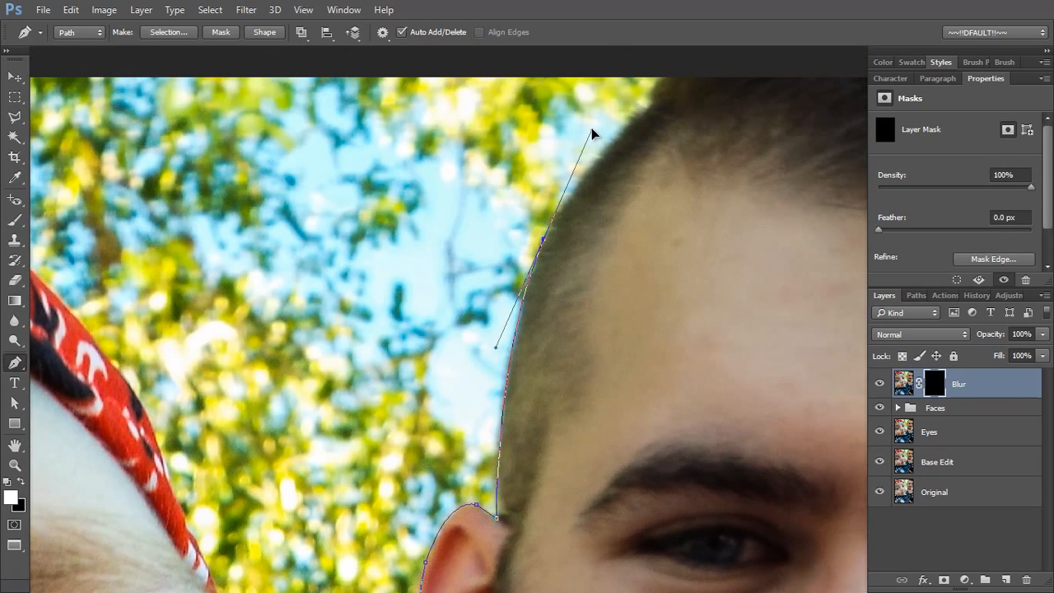
{"action": "left_click", "coordinate": [543, 240], "text": "alt"}
{"action": "left_click_drag", "start_coordinate": [710, 75], "coordinate": [804, 82]}
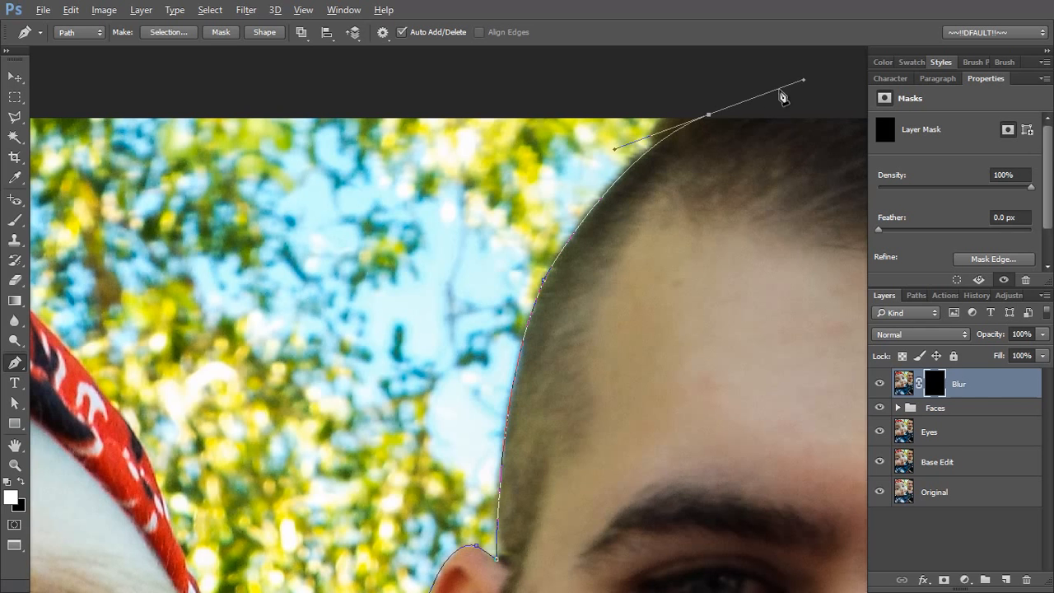
{"action": "left_click", "coordinate": [709, 116], "text": "alt"}
Step: Run the path straight along the photo's top edge from the man's hair to the top of the baby's red bandana
{"action": "left_click_drag", "start_coordinate": [350, 117], "coordinate": [322, 114]}
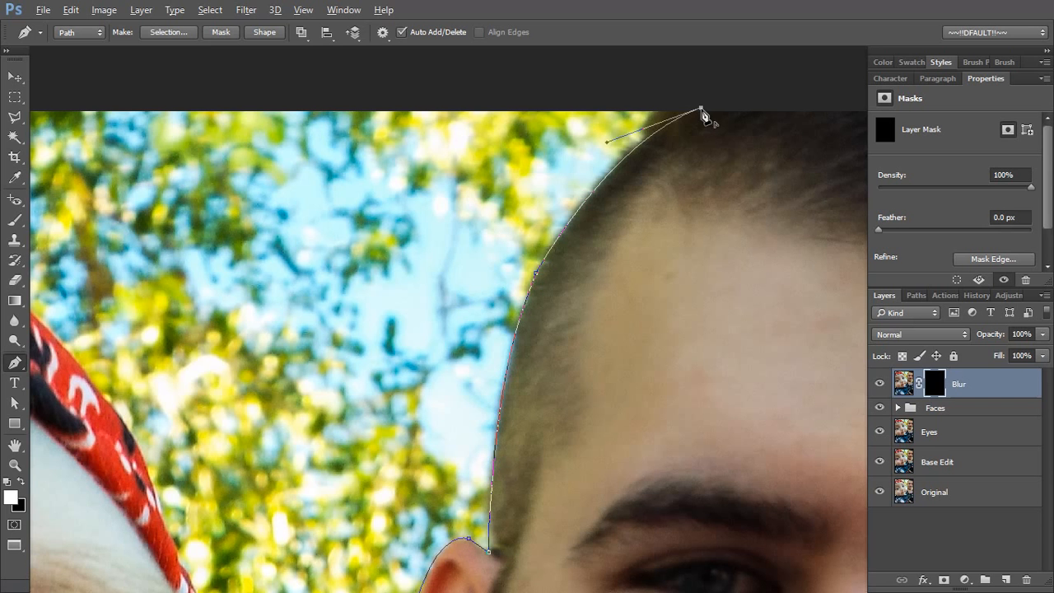
{"action": "left_click_drag", "start_coordinate": [163, 122], "coordinate": [752, 124]}
{"action": "left_click_drag", "start_coordinate": [515, 138], "coordinate": [227, 147]}
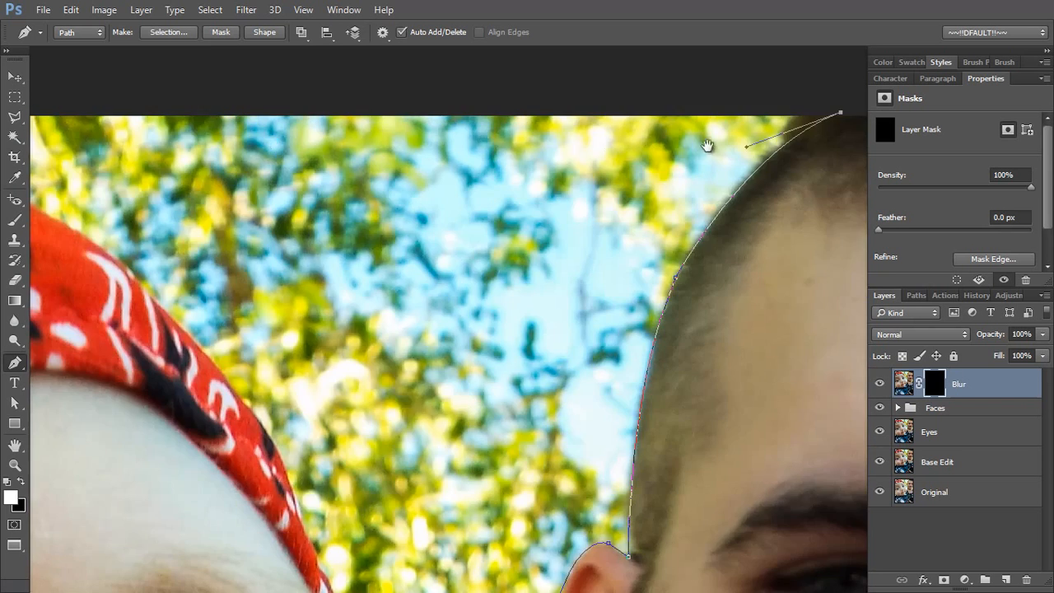
{"action": "left_click_drag", "start_coordinate": [709, 146], "coordinate": [449, 157]}
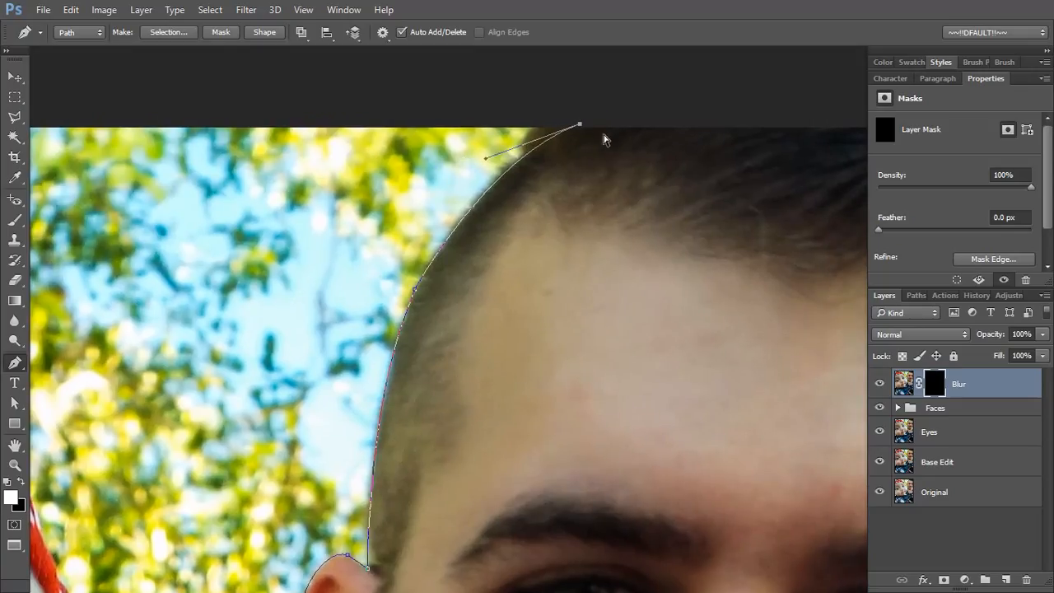
{"action": "key", "text": "ctrl+z"}
{"action": "left_click", "coordinate": [593, 76]}
{"action": "key", "text": "ctrl+z"}
{"action": "left_click", "coordinate": [580, 125], "text": "alt"}
{"action": "left_click_drag", "start_coordinate": [195, 127], "coordinate": [734, 129]}
{"action": "left_click_drag", "start_coordinate": [362, 154], "coordinate": [609, 151]}
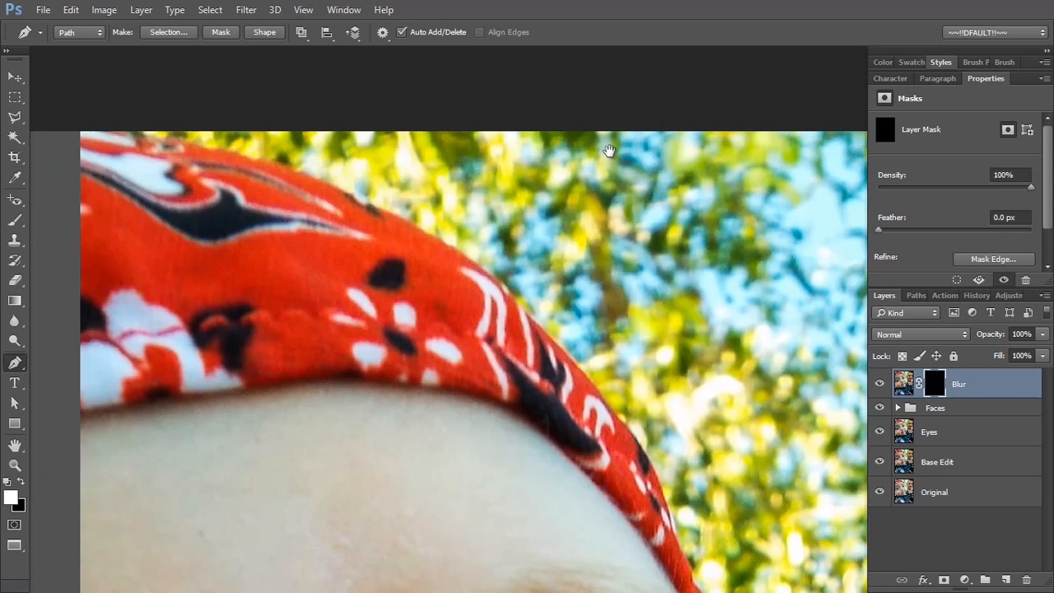
{"action": "left_click", "coordinate": [345, 126]}
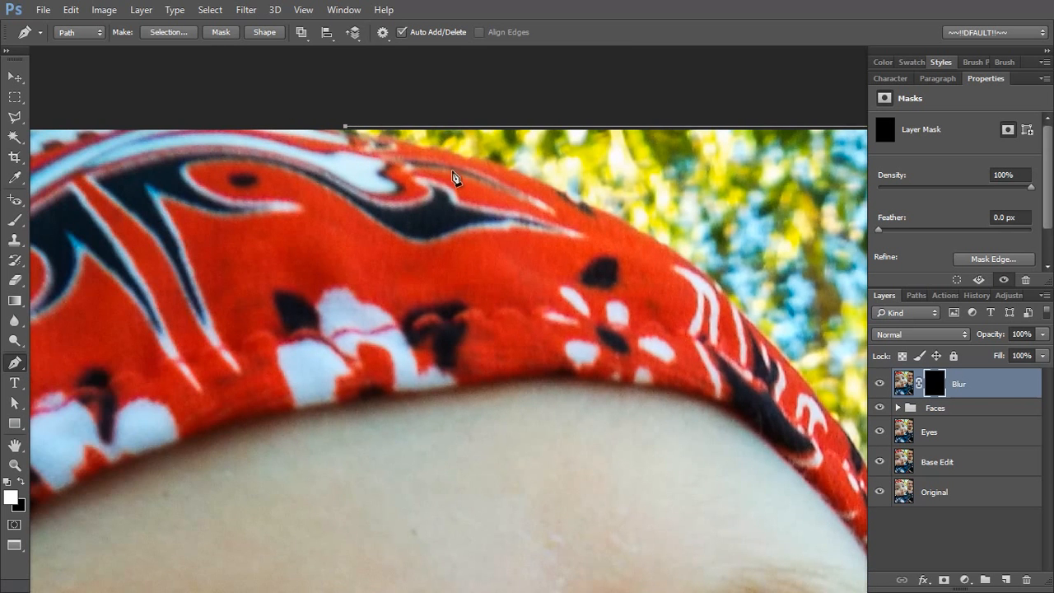
Step: Trace the path with curved segments down the outer edge of the baby's bandana
{"action": "left_click_drag", "start_coordinate": [635, 170], "coordinate": [489, 90]}
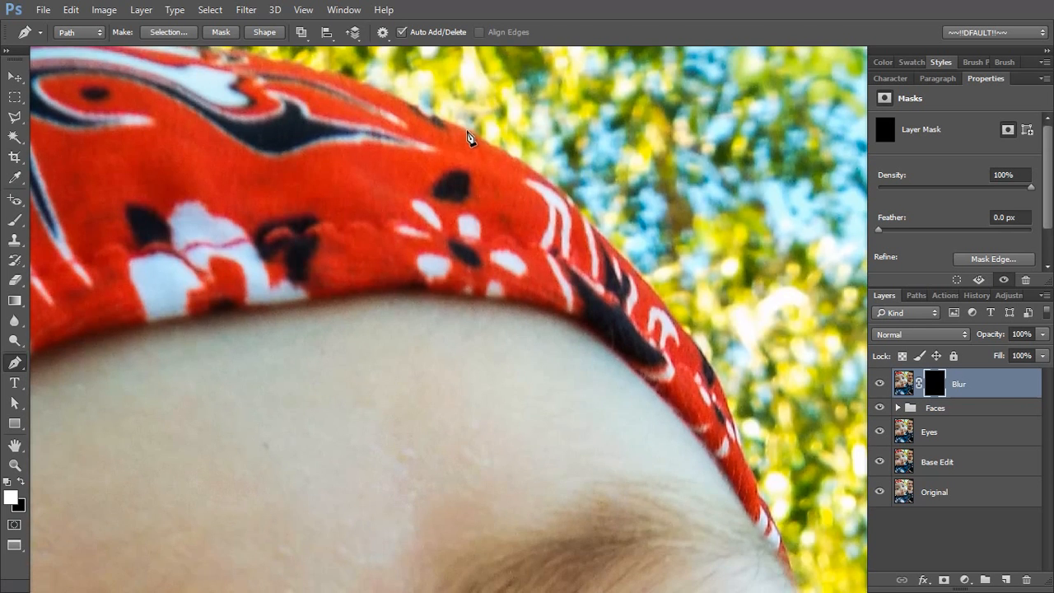
{"action": "left_click_drag", "start_coordinate": [468, 131], "coordinate": [553, 183]}
{"action": "left_click_drag", "start_coordinate": [584, 215], "coordinate": [477, 185]}
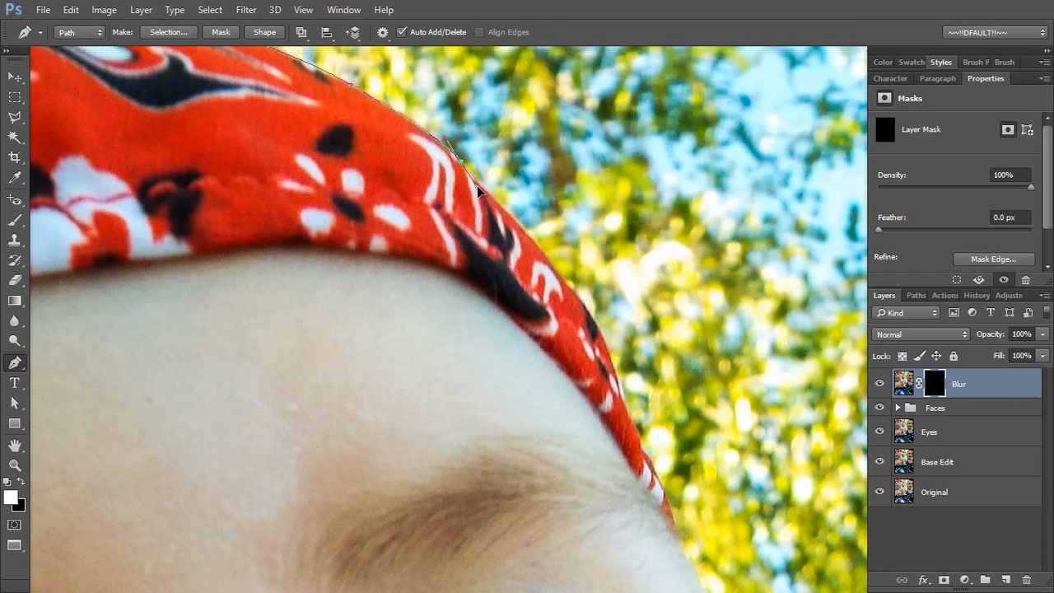
{"action": "left_click", "coordinate": [531, 243]}
{"action": "left_click_drag", "start_coordinate": [585, 293], "coordinate": [487, 190]}
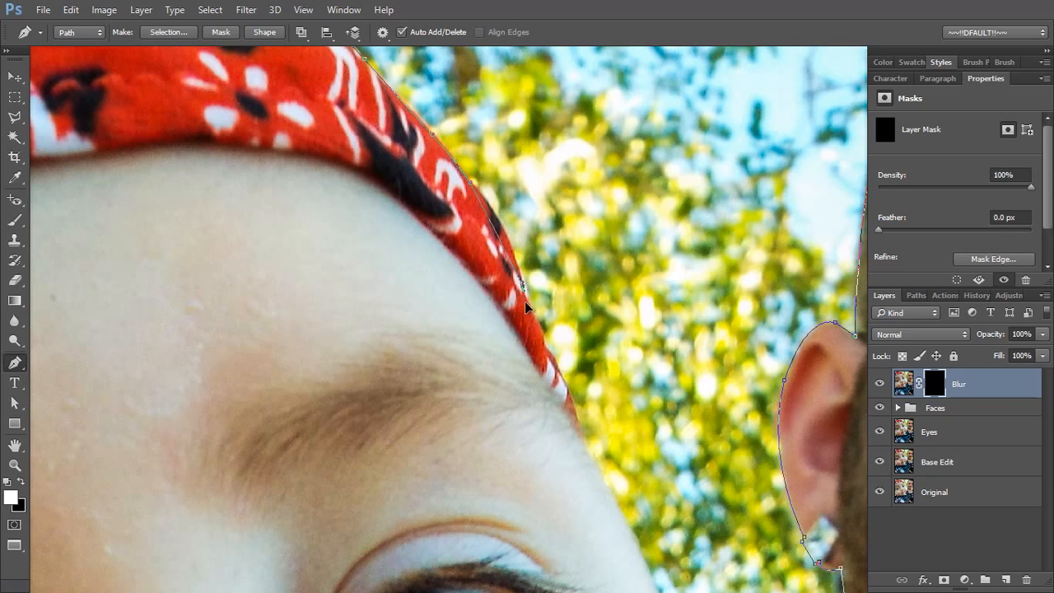
{"action": "left_click_drag", "start_coordinate": [523, 291], "coordinate": [469, 234]}
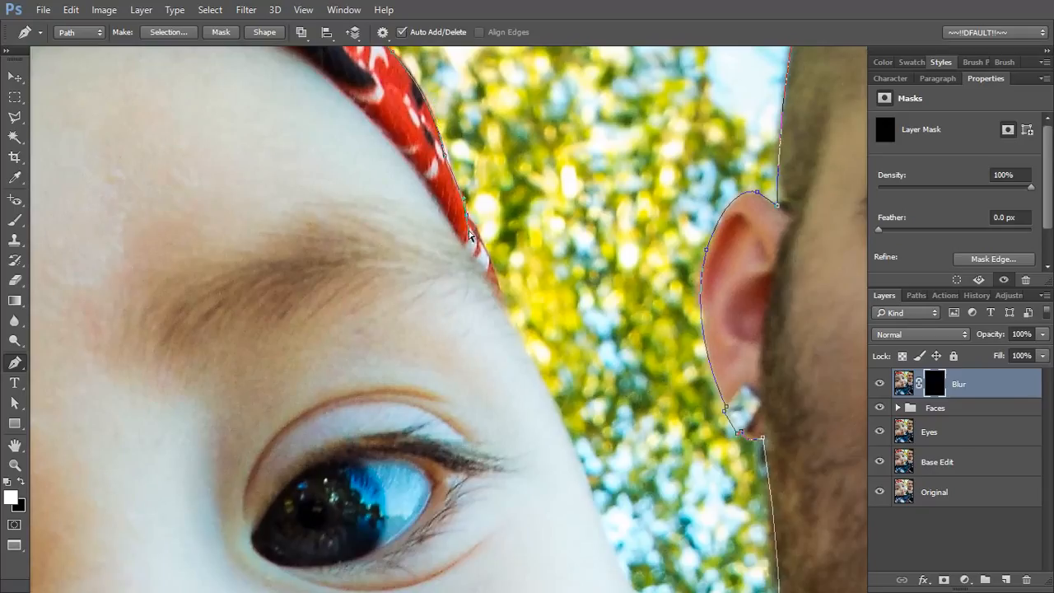
{"action": "key", "text": "ctrl+z"}
Step: Finish the path down the side of the baby's face, close it at its starting anchor, and check the outline
{"action": "left_click_drag", "start_coordinate": [565, 437], "coordinate": [390, 243]}
{"action": "scroll", "coordinate": [400, 216], "scroll_direction": "down", "scroll_amount": 2}
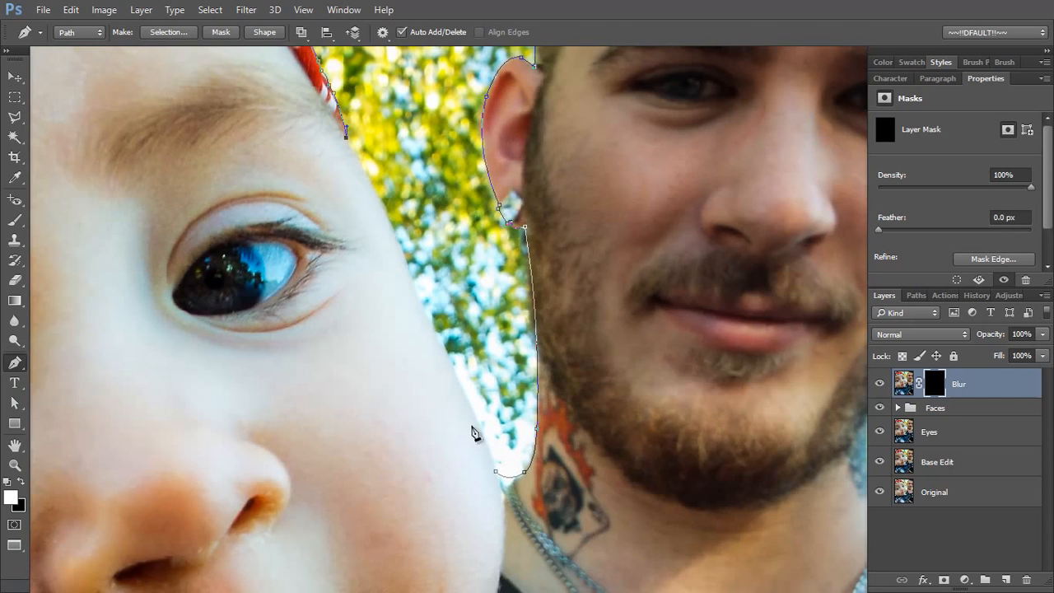
{"action": "left_click", "coordinate": [497, 475]}
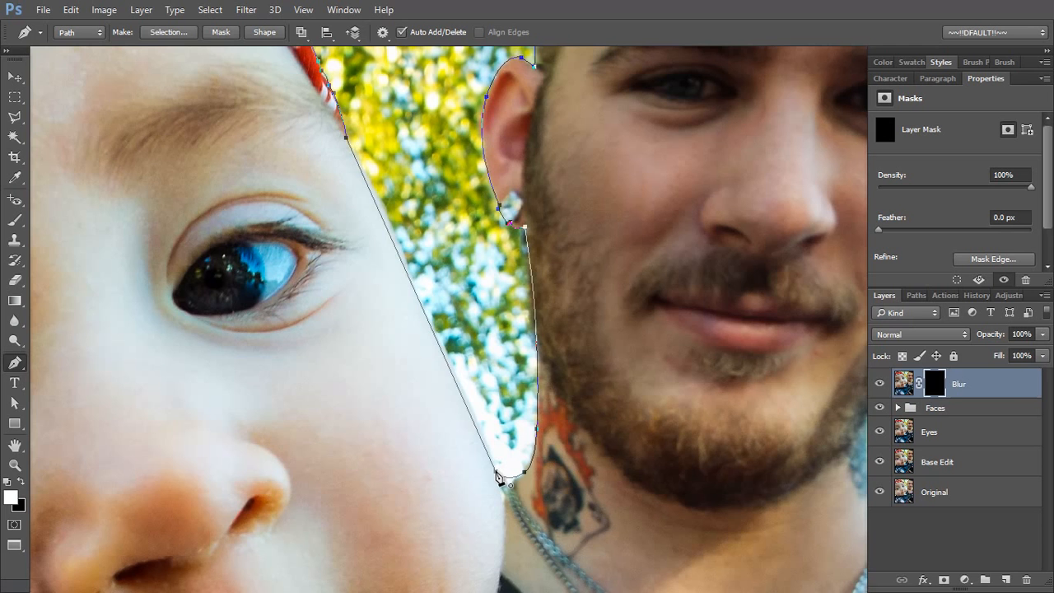
{"action": "left_click_drag", "start_coordinate": [496, 472], "coordinate": [579, 517]}
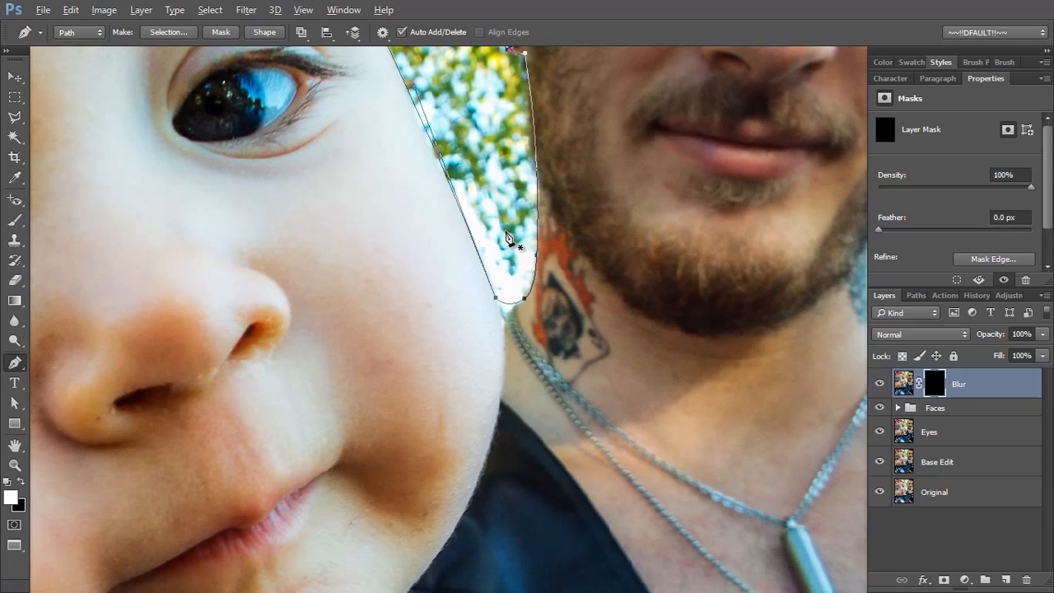
{"action": "scroll", "coordinate": [508, 239], "scroll_direction": "down", "scroll_amount": 1}
{"action": "scroll", "coordinate": [486, 325], "scroll_direction": "up", "scroll_amount": 3}
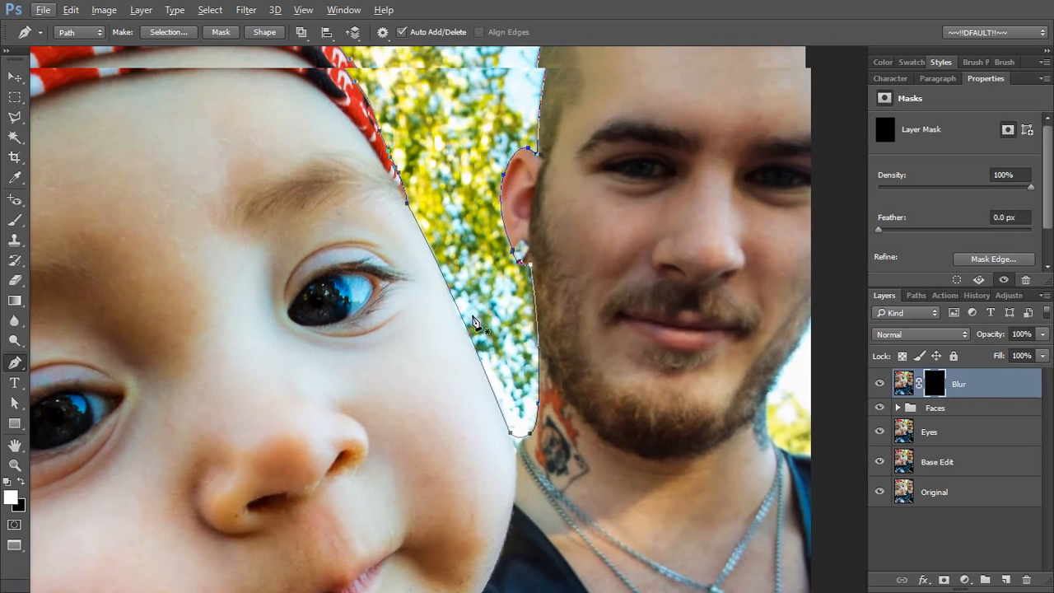
{"action": "scroll", "coordinate": [481, 332], "scroll_direction": "down", "scroll_amount": 2}
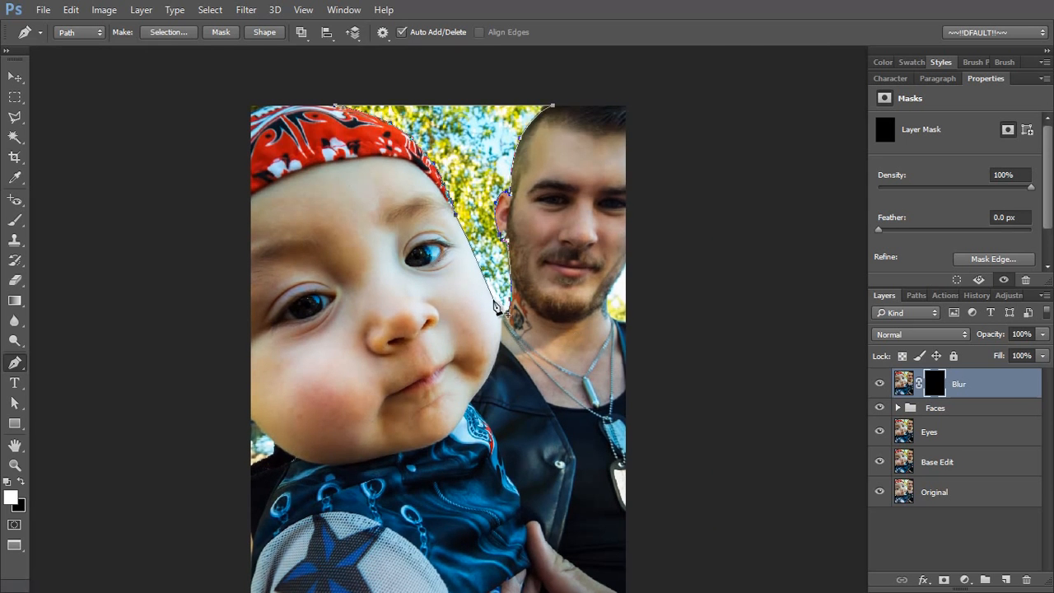
{"action": "scroll", "coordinate": [526, 330], "scroll_direction": "up", "scroll_amount": 2}
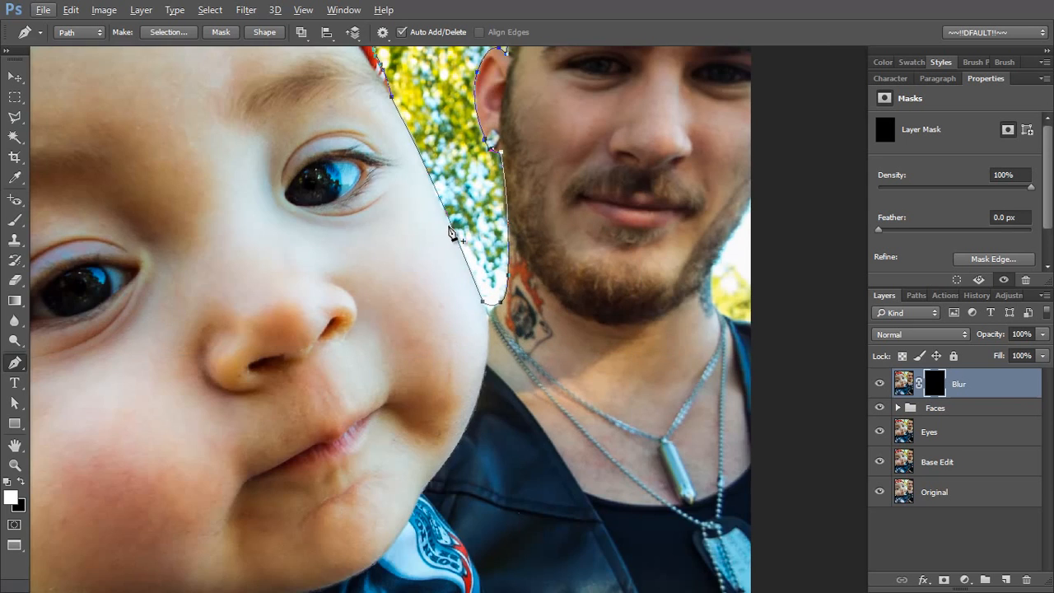
{"action": "left_click_drag", "start_coordinate": [601, 229], "coordinate": [487, 467]}
{"action": "left_click_drag", "start_coordinate": [513, 359], "coordinate": [600, 333]}
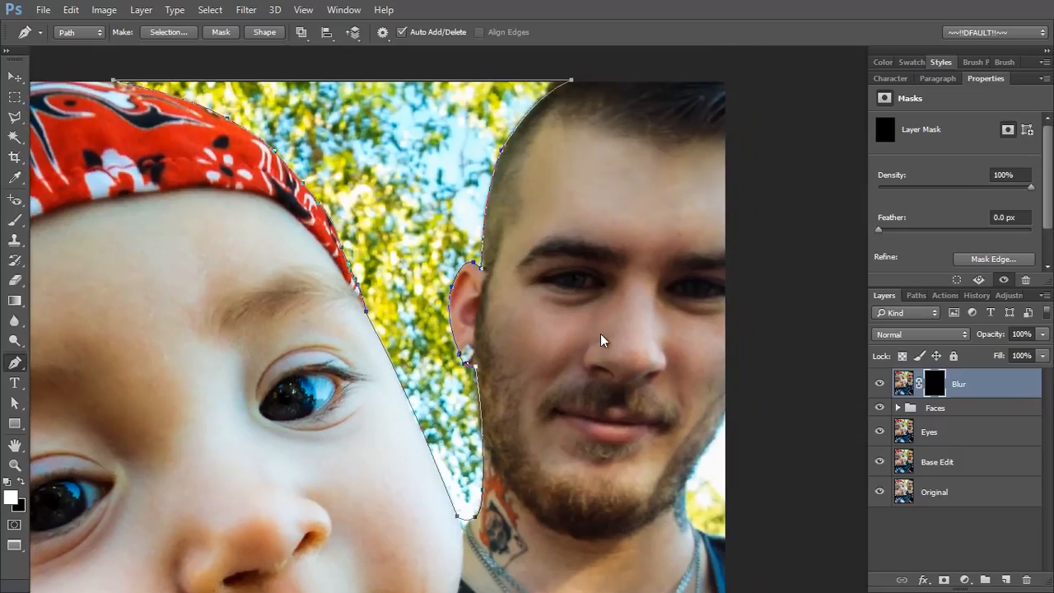
Step: Show the document's paths and select the Work Path outlining the background
{"action": "left_click", "coordinate": [916, 295]}
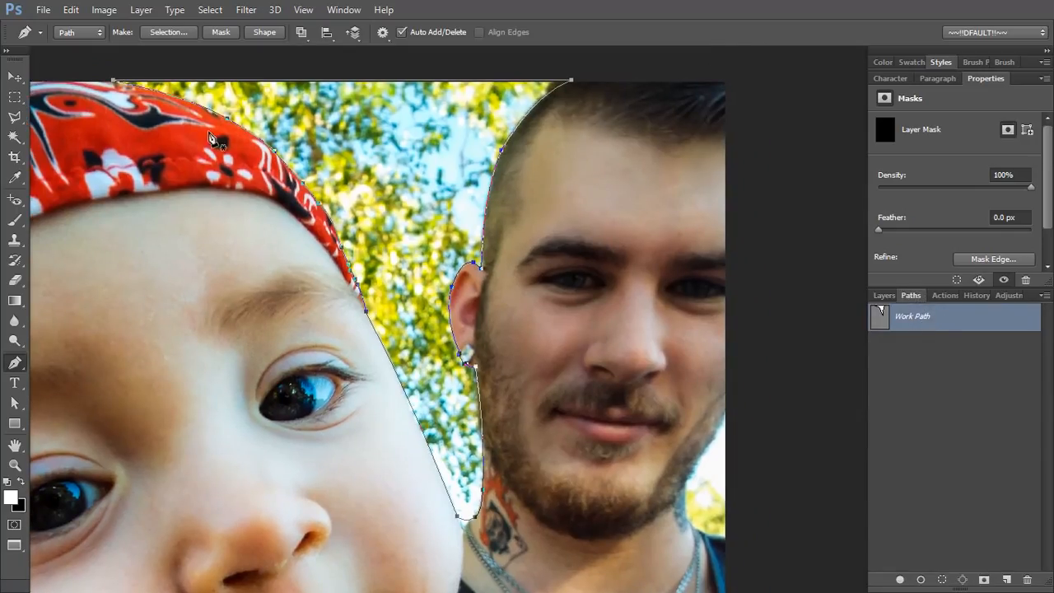
{"action": "left_click", "coordinate": [926, 337]}
{"action": "left_click", "coordinate": [927, 318]}
{"action": "left_click_drag", "start_coordinate": [576, 405], "coordinate": [582, 431]}
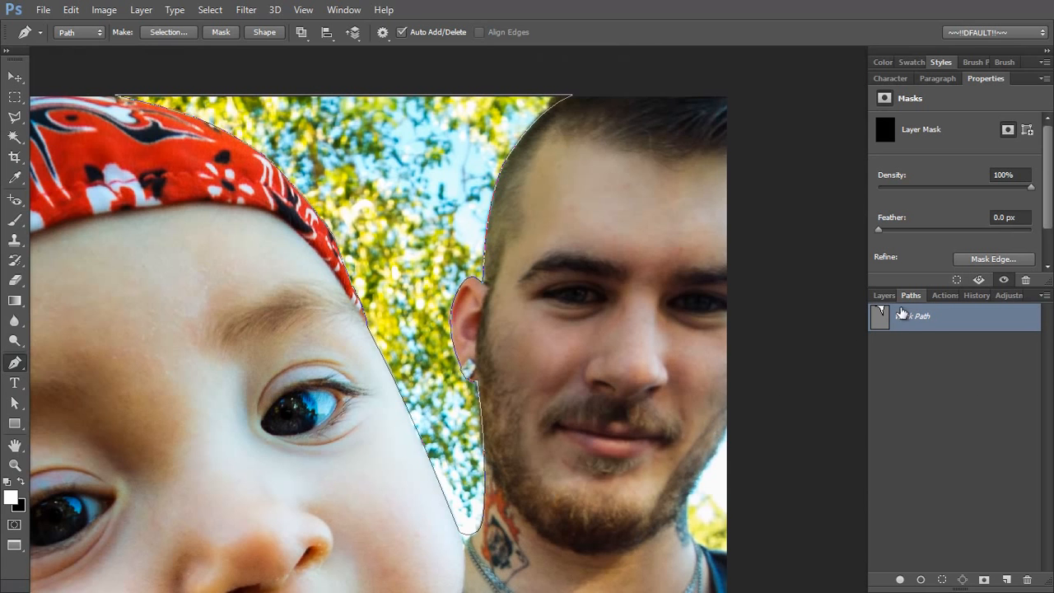
Step: Start a new pen subpath beyond the photo's edge and trace it down the man's bearded jaw and the side of his neck
{"action": "left_click_drag", "start_coordinate": [702, 459], "coordinate": [547, 379]}
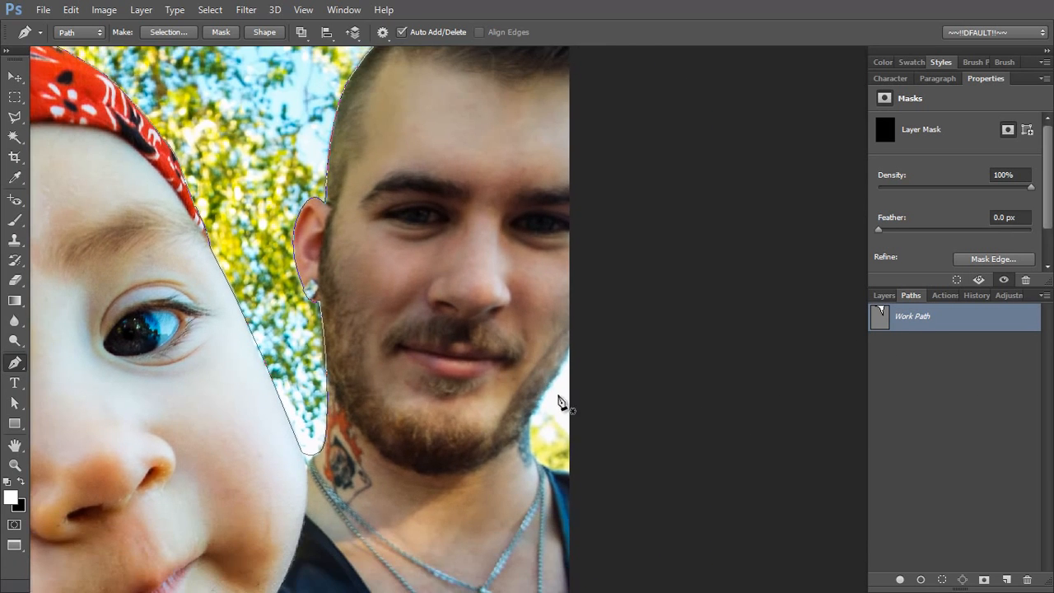
{"action": "scroll", "coordinate": [574, 439], "scroll_direction": "up", "scroll_amount": 1}
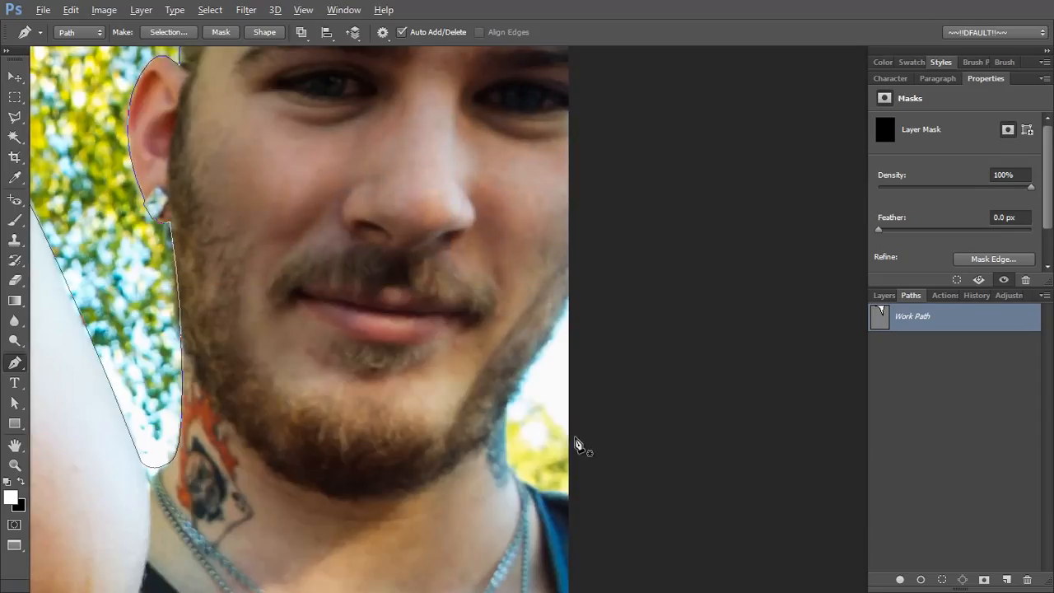
{"action": "left_click", "coordinate": [587, 274]}
{"action": "left_click", "coordinate": [504, 409]}
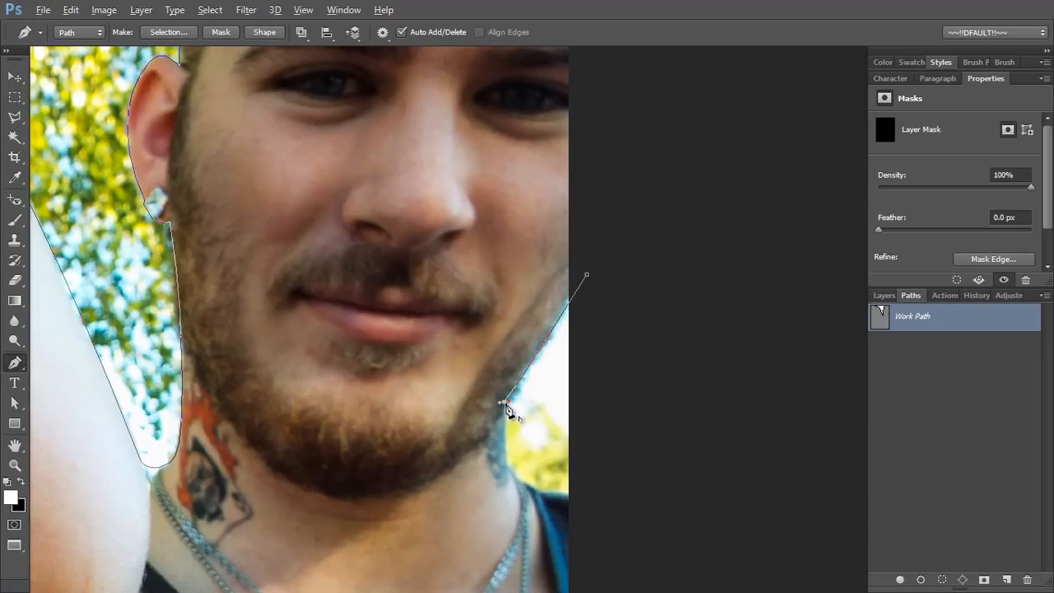
{"action": "scroll", "coordinate": [518, 430], "scroll_direction": "up", "scroll_amount": 2}
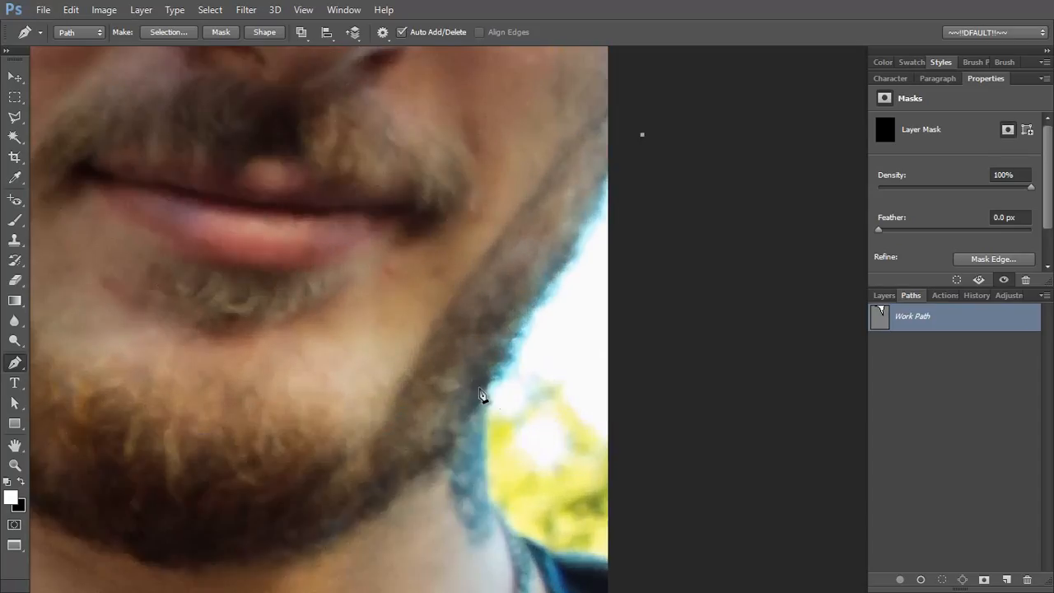
{"action": "left_click_drag", "start_coordinate": [485, 385], "coordinate": [403, 538]}
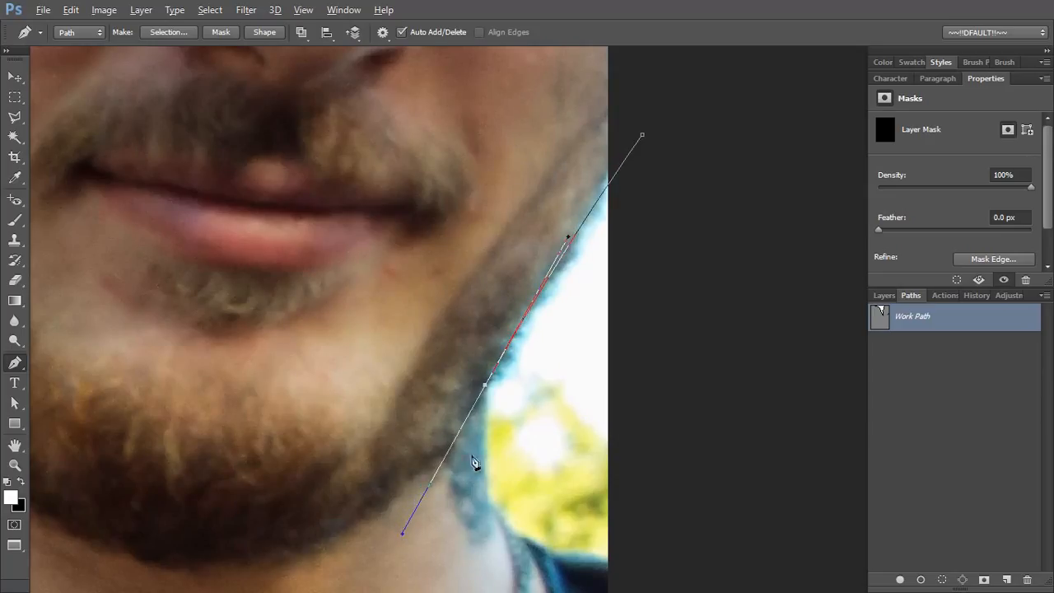
{"action": "left_click", "coordinate": [485, 387], "text": "alt"}
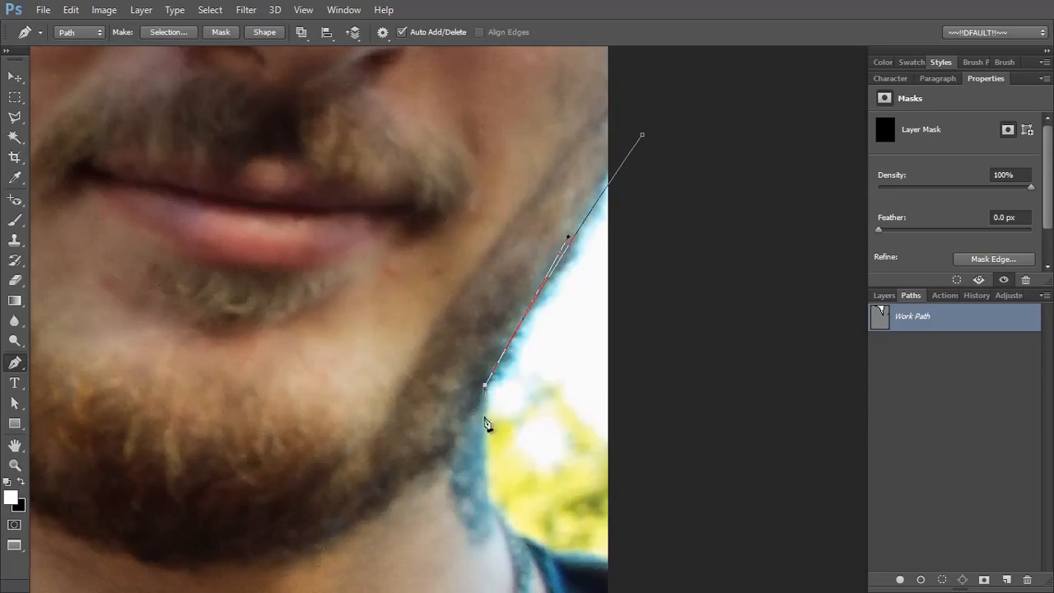
{"action": "left_click", "coordinate": [487, 499]}
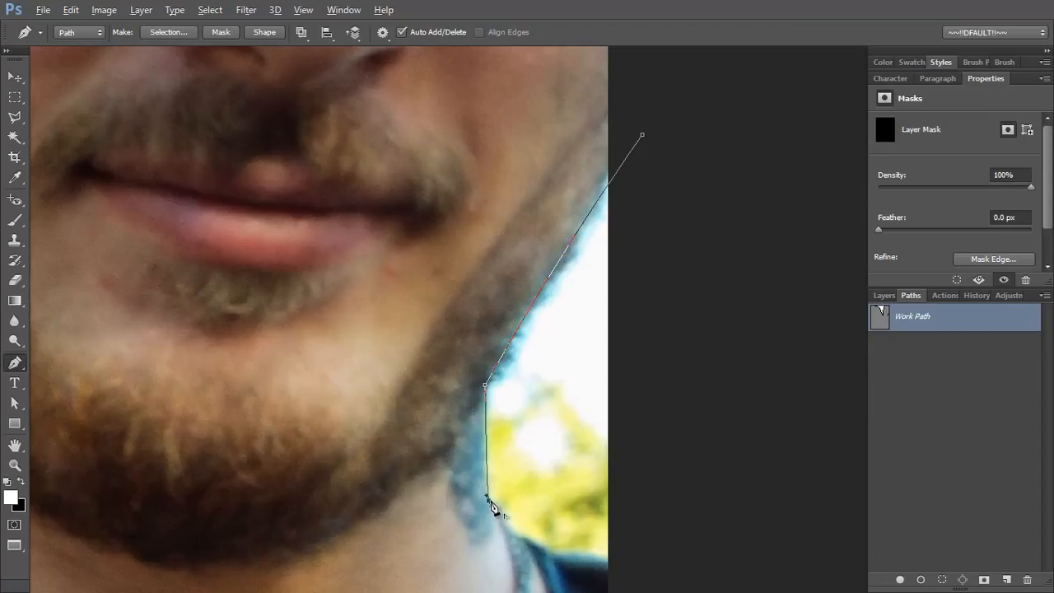
Step: Continue the subpath along the man's neck and shoulder, then close it outside the photo around the background patch beside his neck
{"action": "left_click_drag", "start_coordinate": [512, 531], "coordinate": [519, 549]}
{"action": "left_click", "coordinate": [510, 530], "text": "alt"}
{"action": "left_click", "coordinate": [531, 538]}
{"action": "left_click", "coordinate": [550, 550]}
{"action": "left_click_drag", "start_coordinate": [623, 567], "coordinate": [653, 547]}
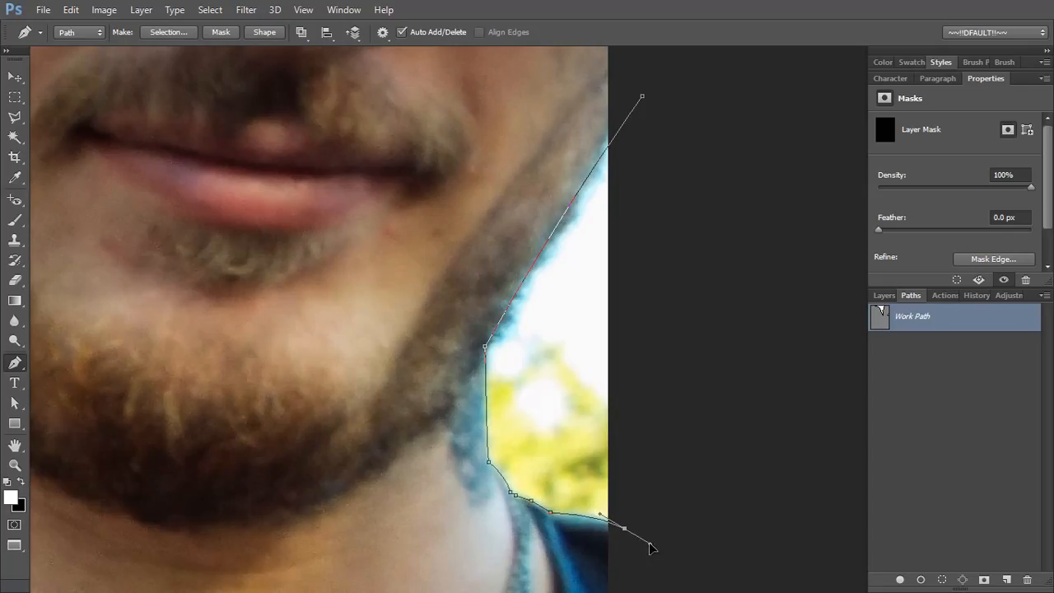
{"action": "left_click", "coordinate": [624, 529], "text": "alt"}
{"action": "left_click_drag", "start_coordinate": [704, 224], "coordinate": [695, 373]}
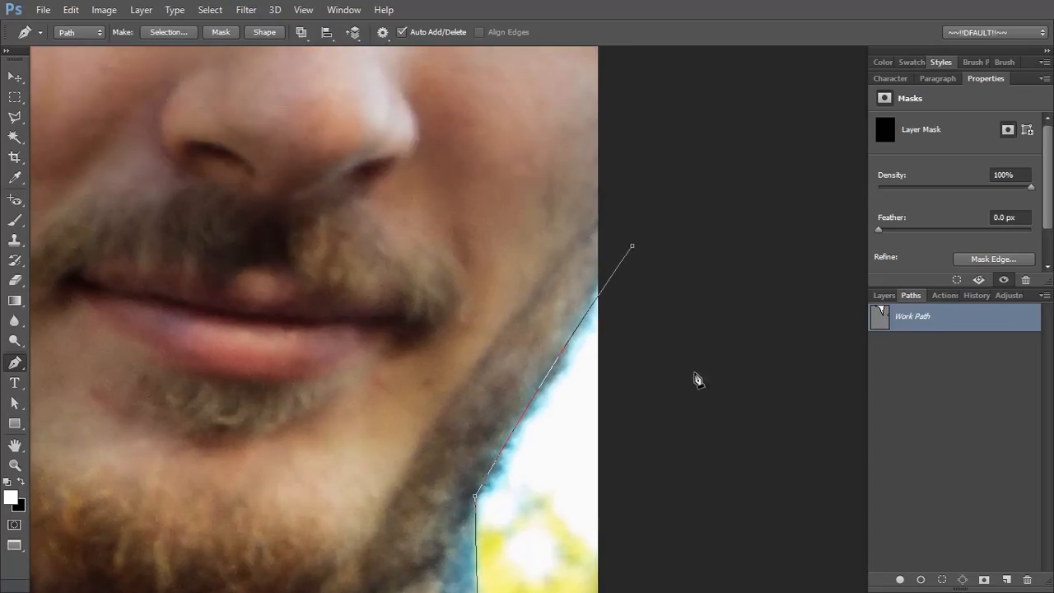
{"action": "left_click", "coordinate": [632, 247]}
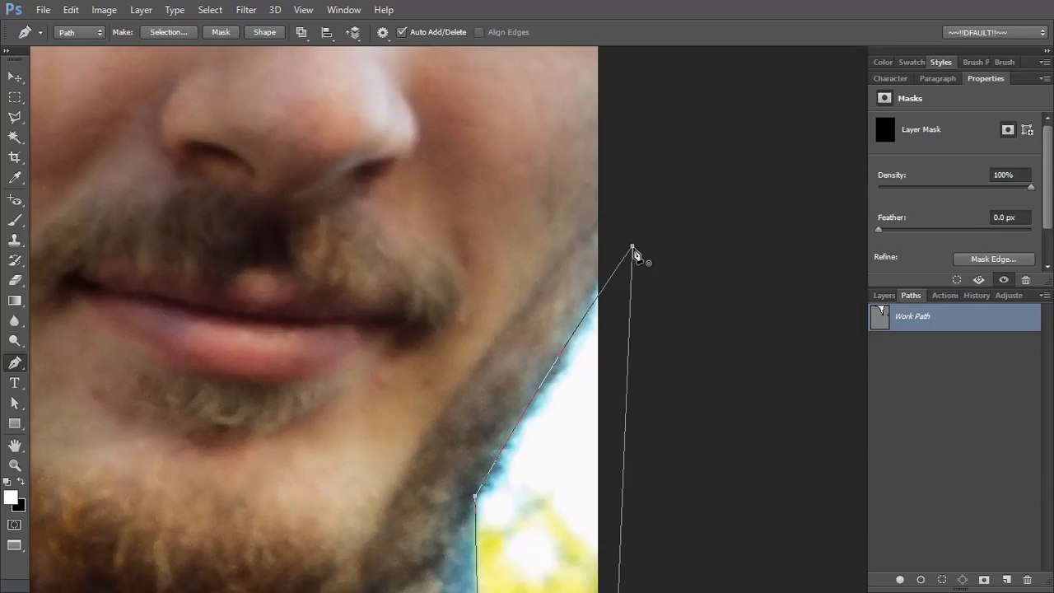
{"action": "left_click", "coordinate": [14, 77]}
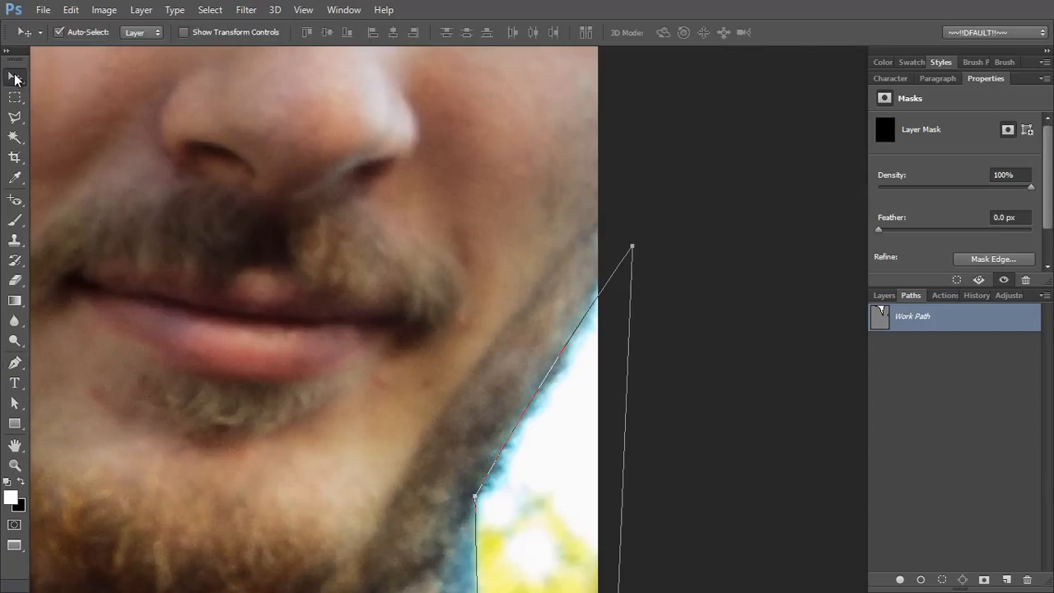
{"action": "key", "text": "ctrl+0"}
Step: Outline the small corner of background above the baby's bandana with another closed pen subpath
{"action": "key", "text": "z"}
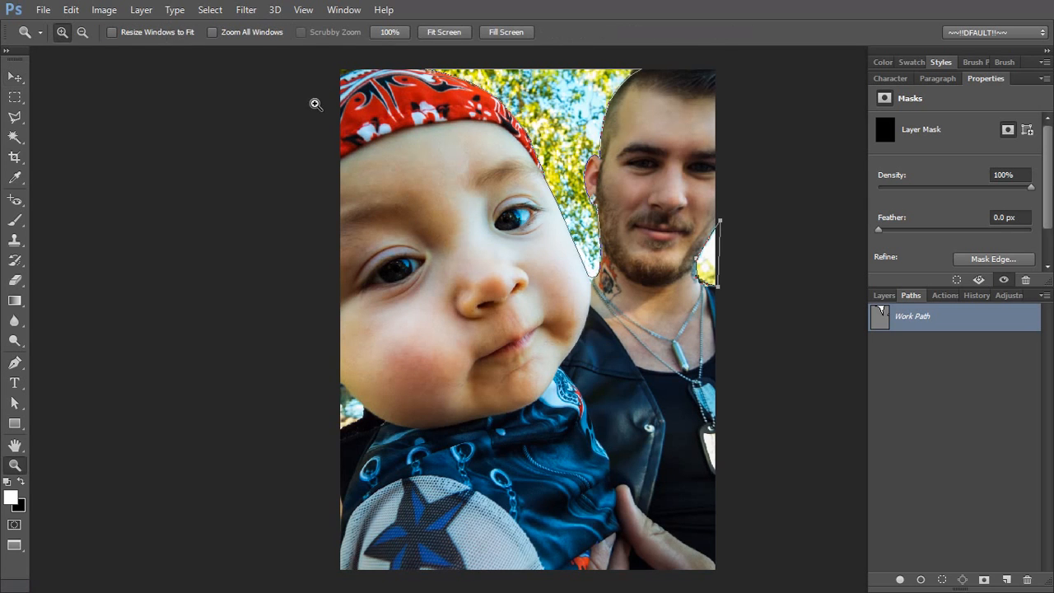
{"action": "left_click_drag", "start_coordinate": [313, 101], "coordinate": [387, 99]}
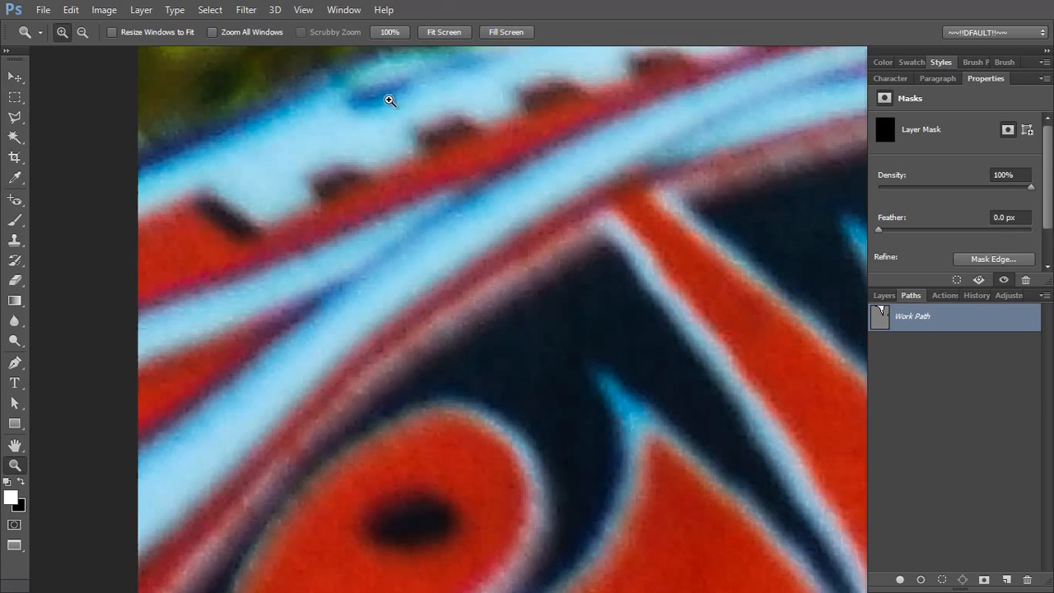
{"action": "left_click_drag", "start_coordinate": [341, 127], "coordinate": [359, 304]}
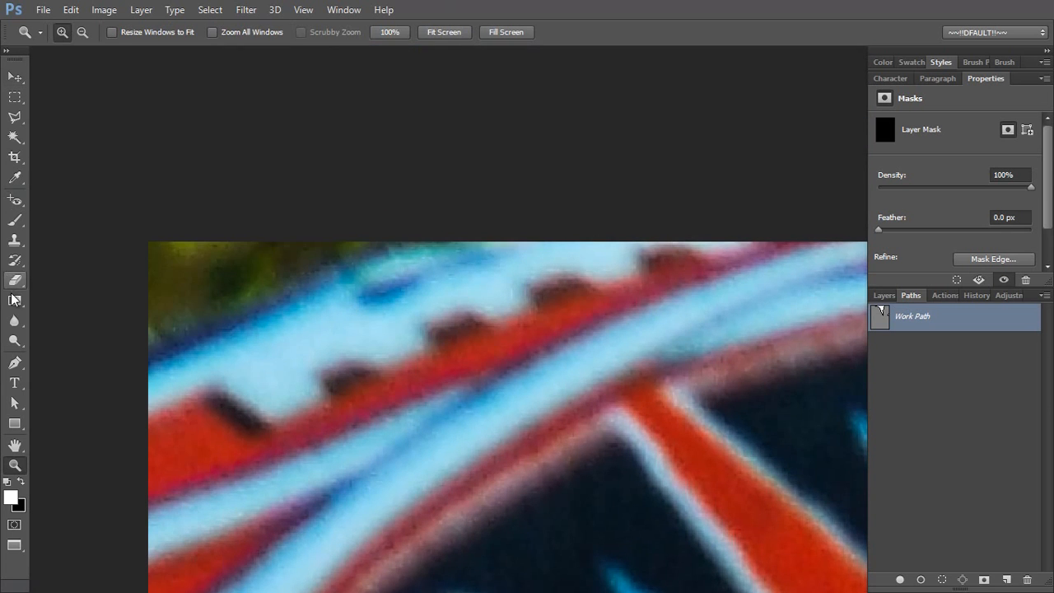
{"action": "left_click", "coordinate": [10, 355]}
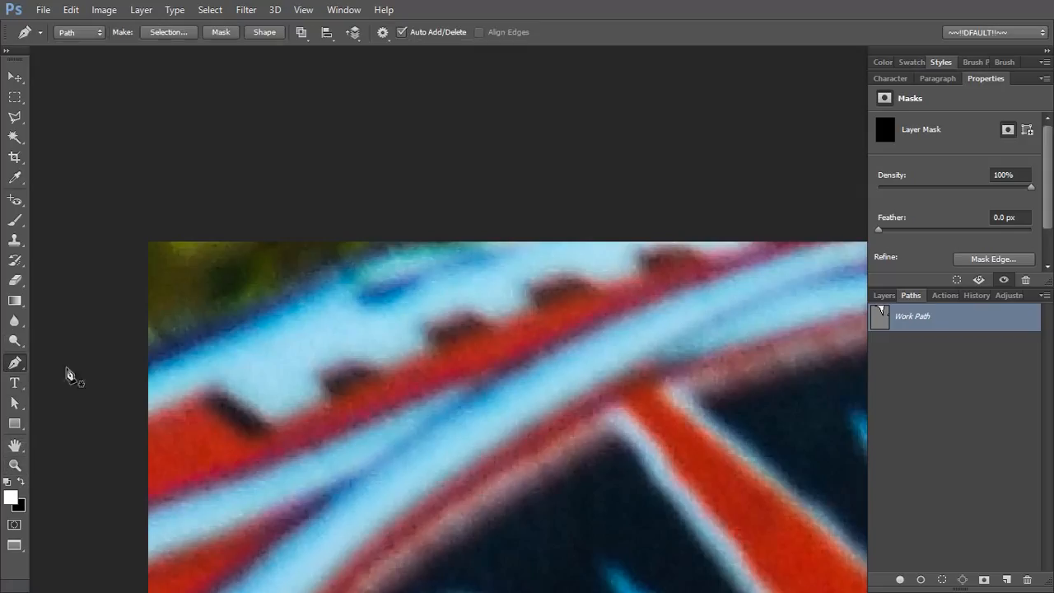
{"action": "left_click", "coordinate": [492, 197]}
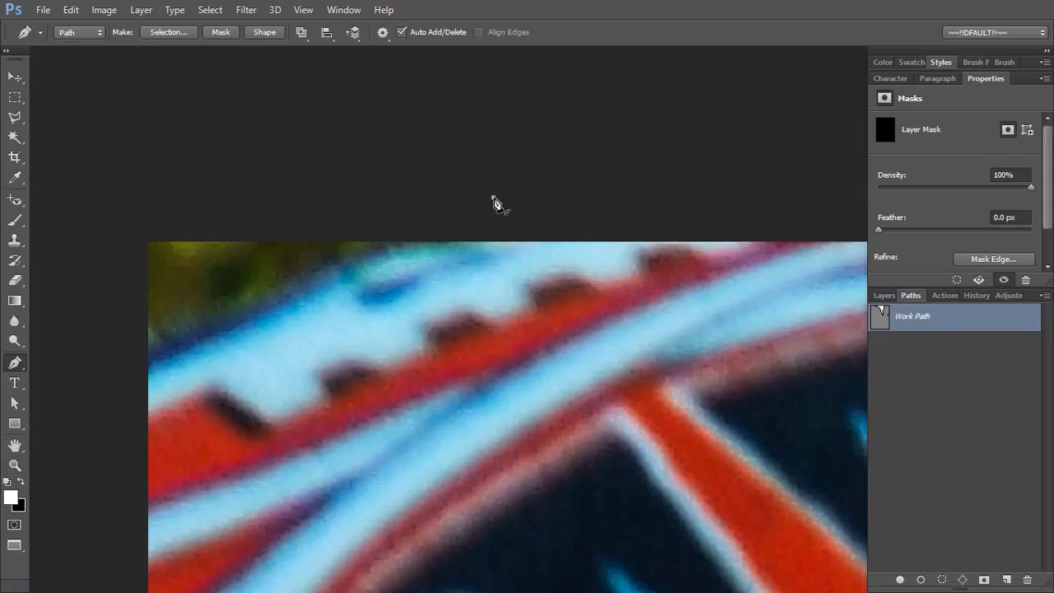
{"action": "left_click_drag", "start_coordinate": [104, 375], "coordinate": [89, 393]}
{"action": "left_click", "coordinate": [104, 376]}
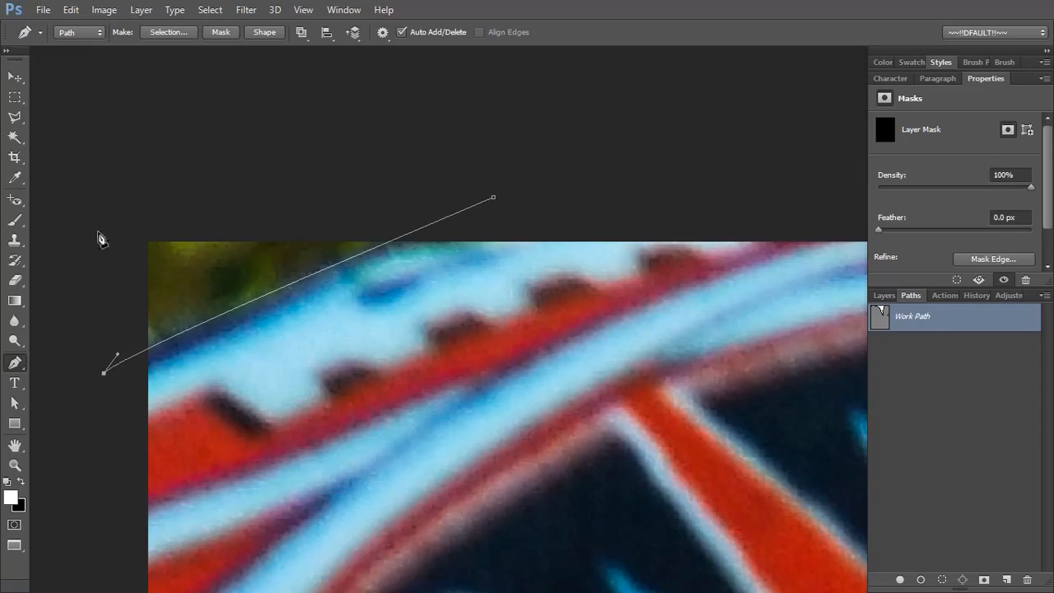
{"action": "left_click", "coordinate": [109, 201]}
{"action": "left_click", "coordinate": [492, 197]}
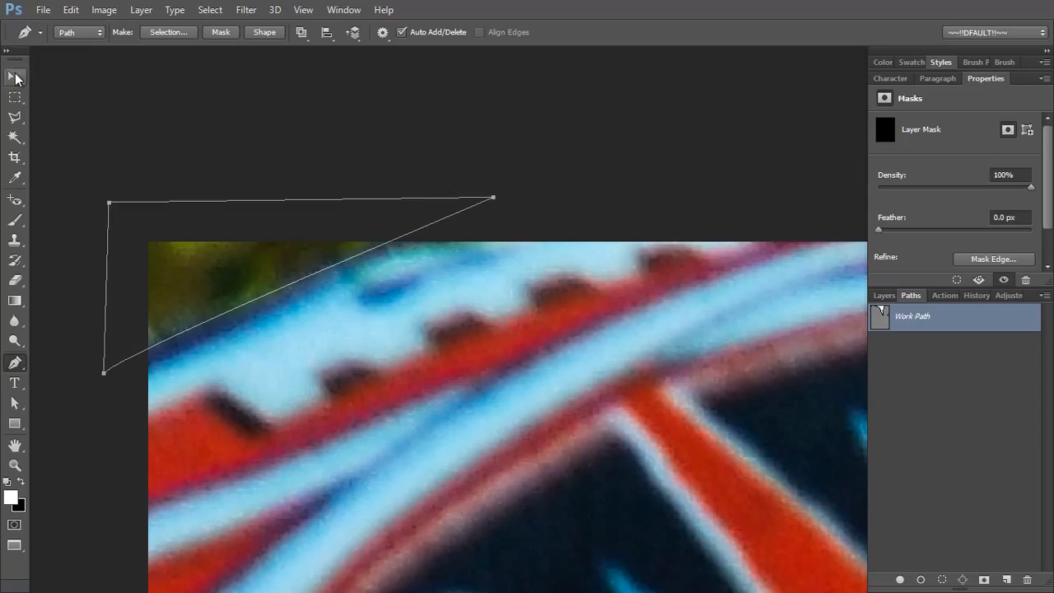
{"action": "left_click", "coordinate": [14, 77]}
{"action": "key", "text": "ctrl+0"}
Step: Outline the background patch between the baby's lower cheek and the dark clothing with a closed pen subpath extending past the photo's edge
{"action": "key", "text": "z"}
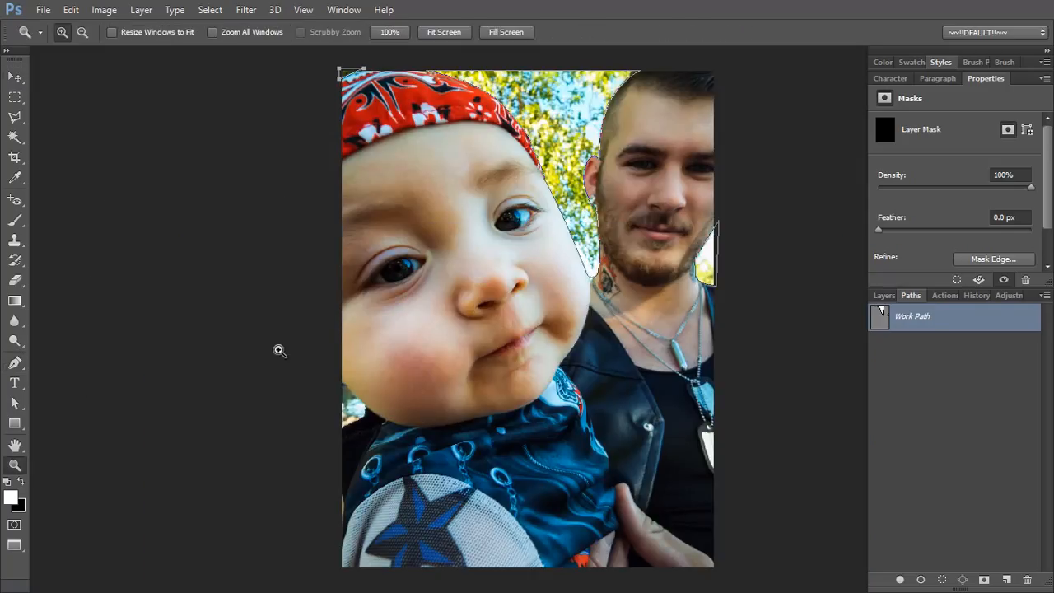
{"action": "left_click_drag", "start_coordinate": [277, 349], "coordinate": [427, 459]}
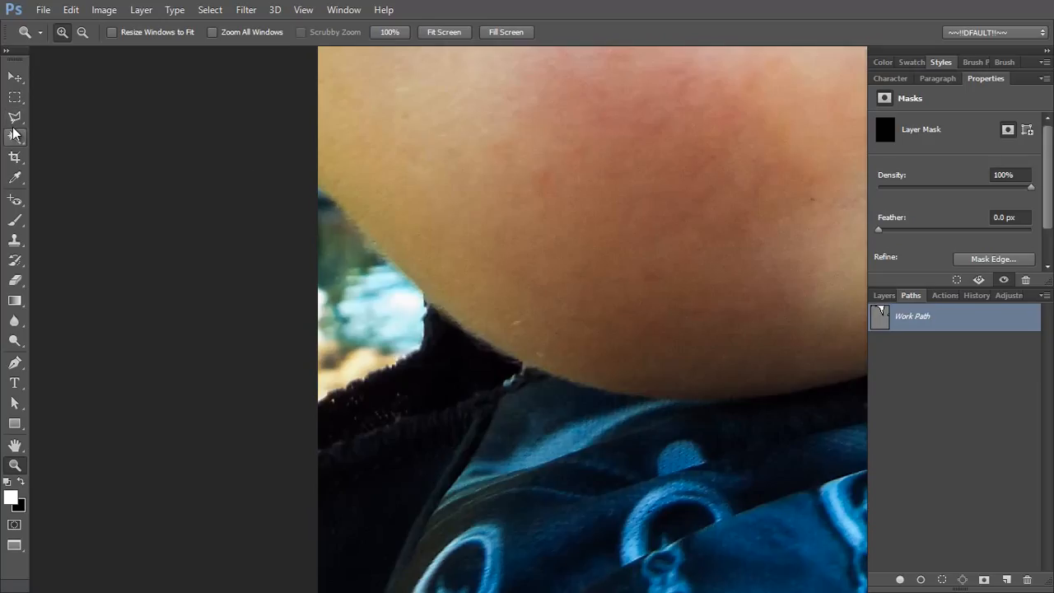
{"action": "key", "text": "p"}
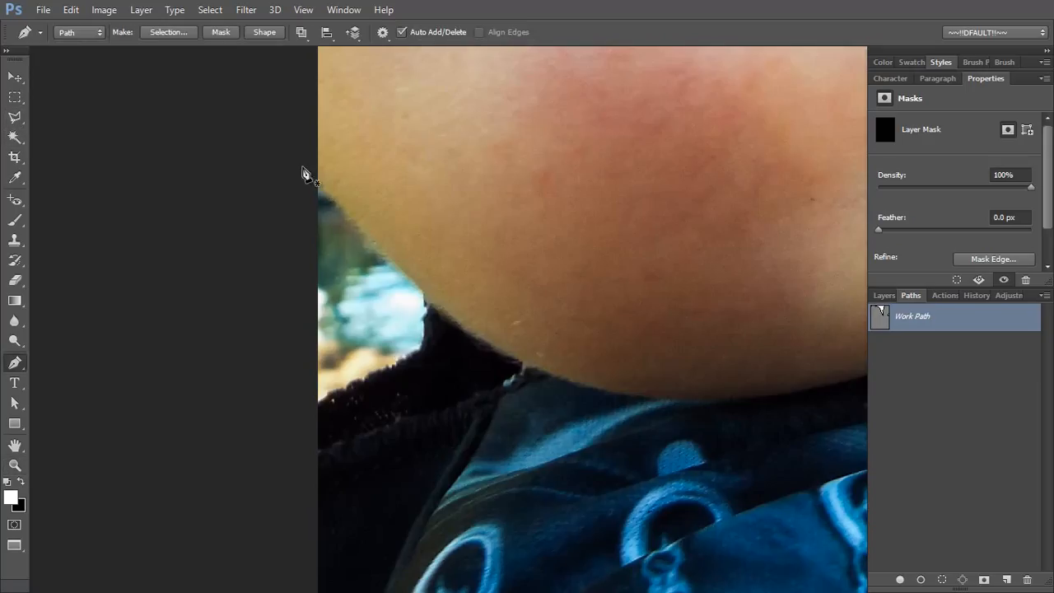
{"action": "left_click", "coordinate": [302, 167]}
{"action": "left_click", "coordinate": [426, 298]}
{"action": "left_click", "coordinate": [423, 306]}
{"action": "left_click", "coordinate": [388, 368]}
{"action": "left_click_drag", "start_coordinate": [387, 368], "coordinate": [346, 385]}
{"action": "left_click_drag", "start_coordinate": [299, 422], "coordinate": [292, 447]}
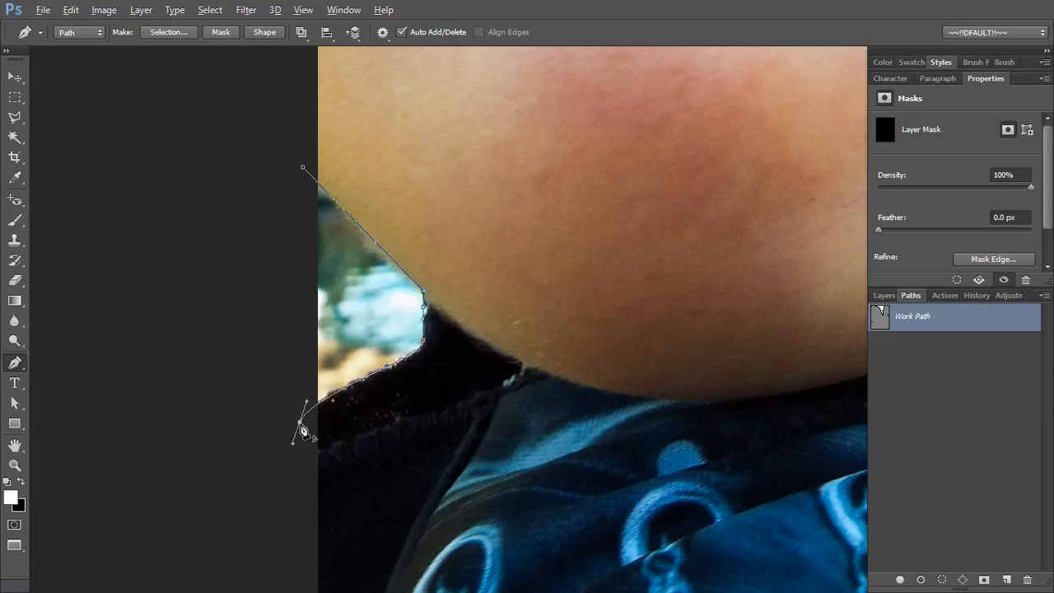
{"action": "left_click", "coordinate": [299, 421], "text": "alt"}
{"action": "left_click", "coordinate": [303, 170]}
{"action": "key", "text": "ctrl+0"}
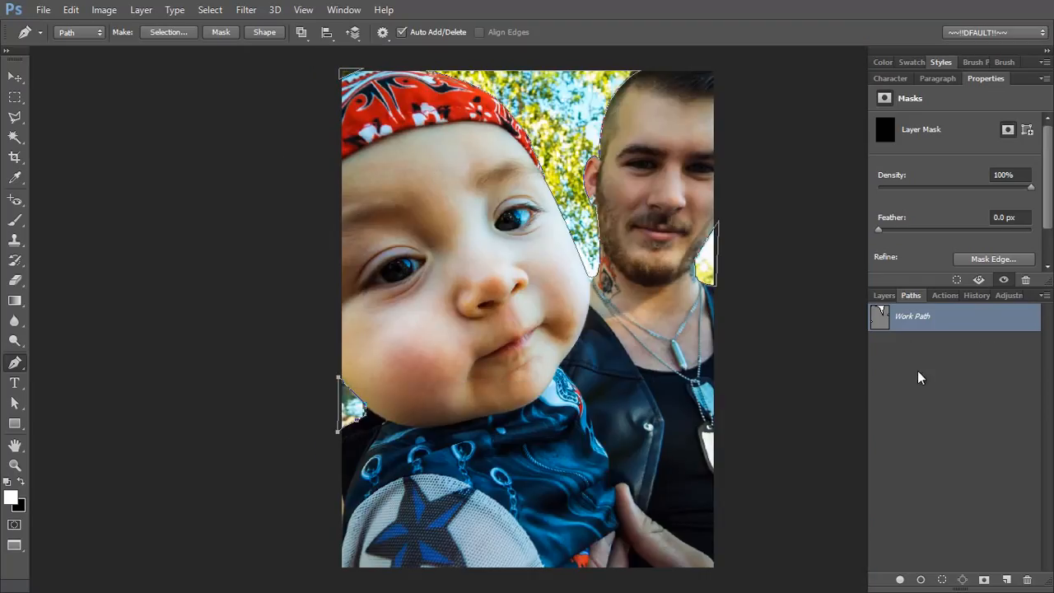
Step: Load the Work Path containing all the background outlines as a selection
{"action": "left_click", "coordinate": [883, 296]}
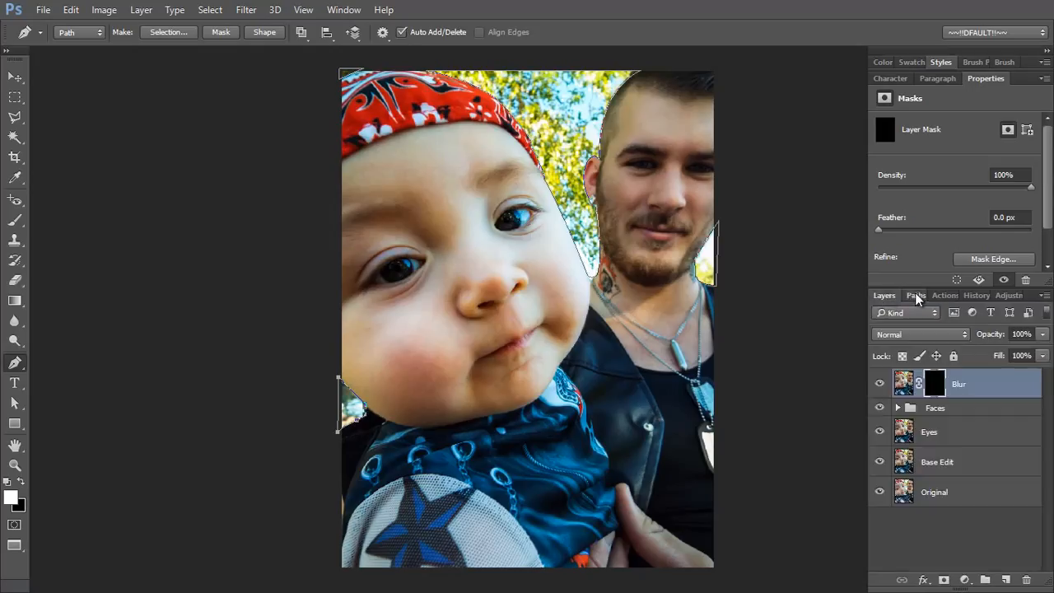
{"action": "left_click", "coordinate": [914, 295]}
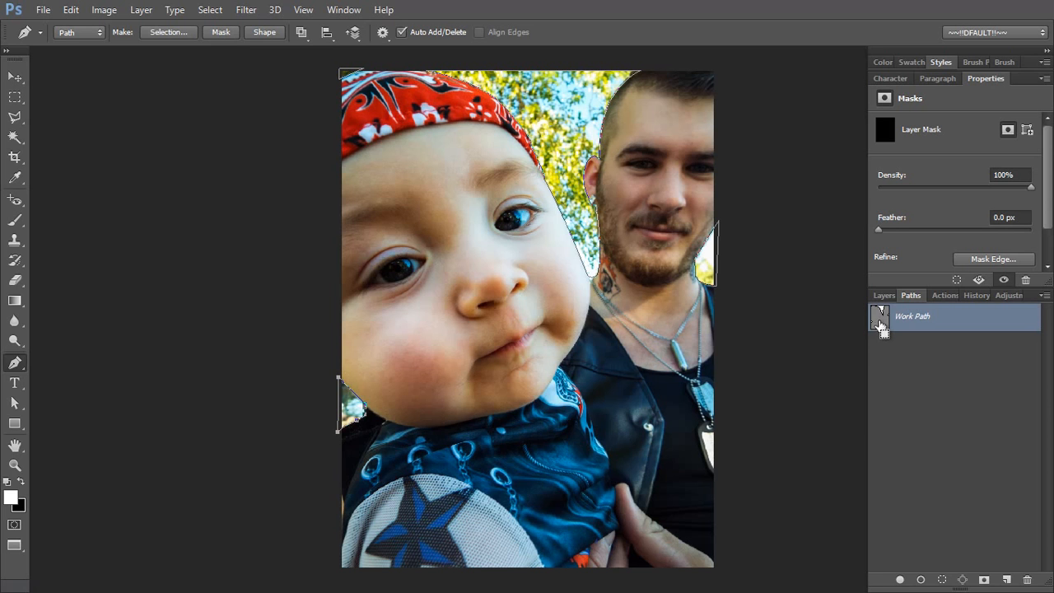
{"action": "left_click", "coordinate": [881, 325], "text": "ctrl"}
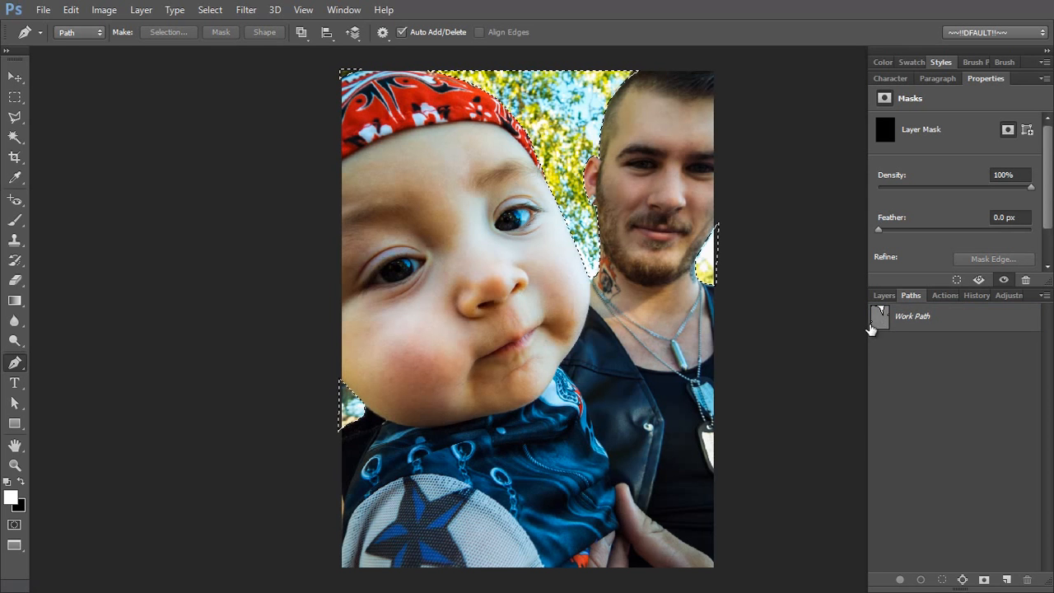
Step: Fill the selected background areas on the Blur layer's mask with white, using Normal mode and 100% opacity
{"action": "left_click", "coordinate": [881, 297]}
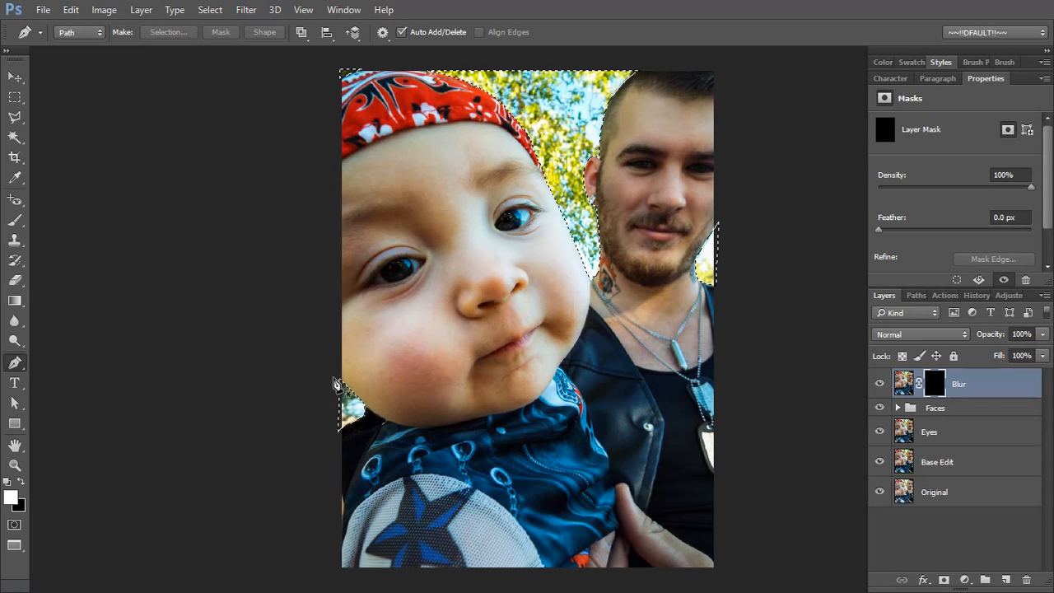
{"action": "left_click", "coordinate": [937, 385]}
{"action": "key", "text": "shift+BackSpace"}
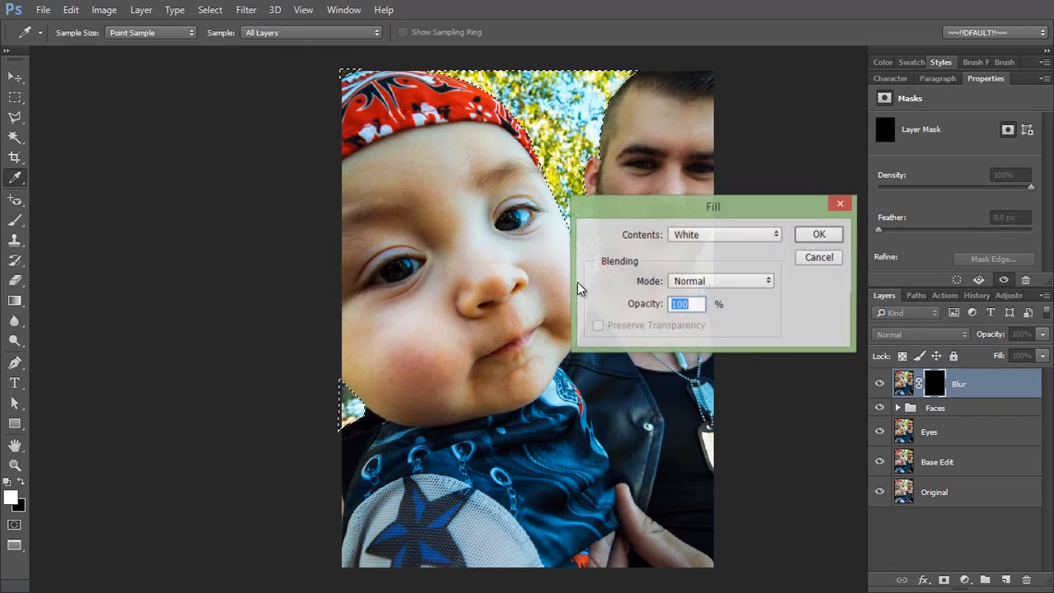
{"action": "key", "text": "Escape"}
{"action": "left_click", "coordinate": [71, 9]}
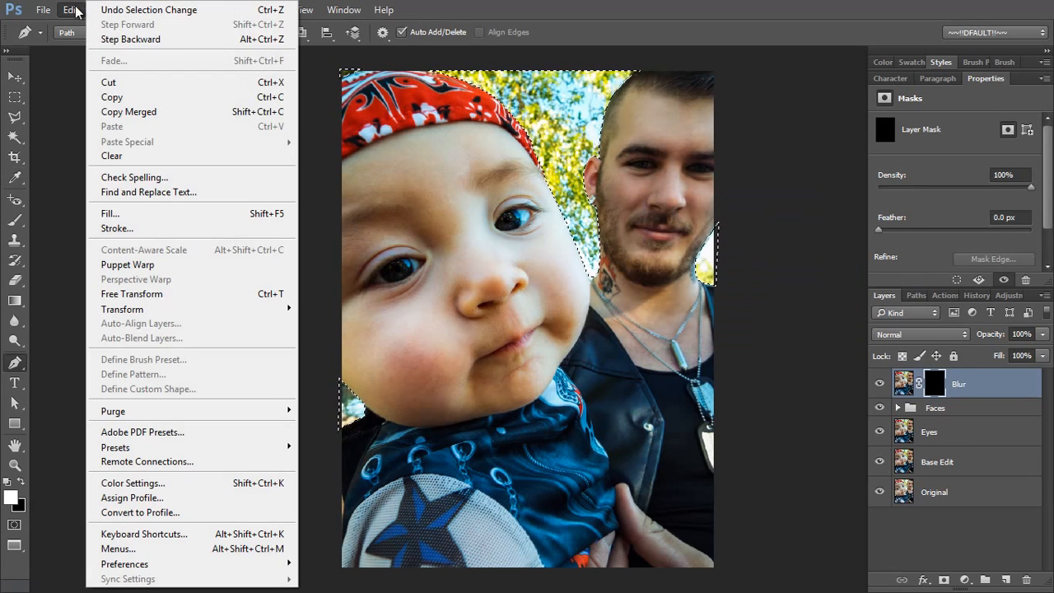
{"action": "left_click", "coordinate": [133, 216]}
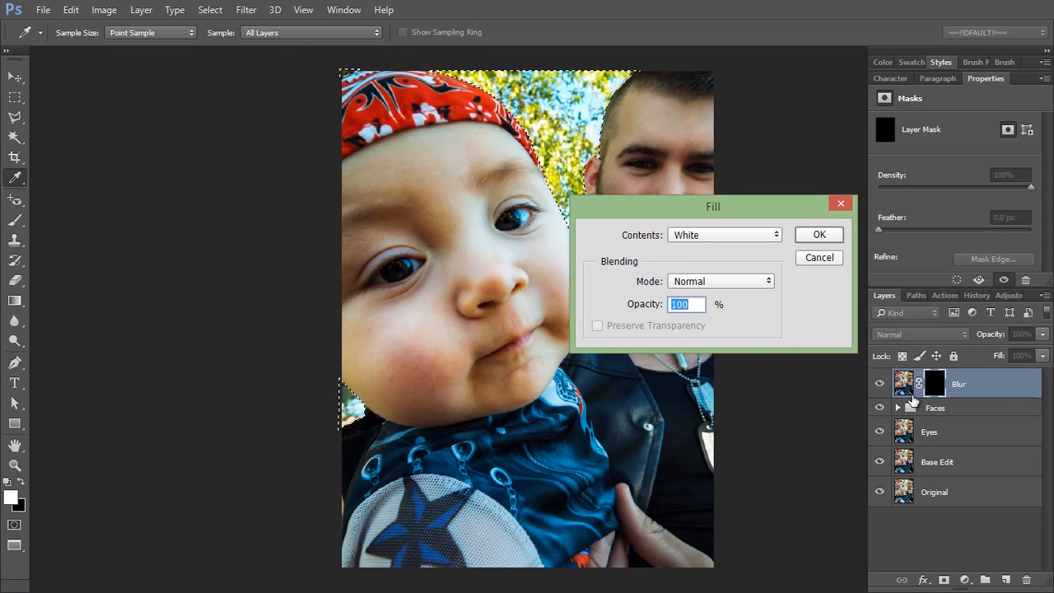
{"action": "left_click", "coordinate": [819, 235]}
{"action": "key", "text": "p"}
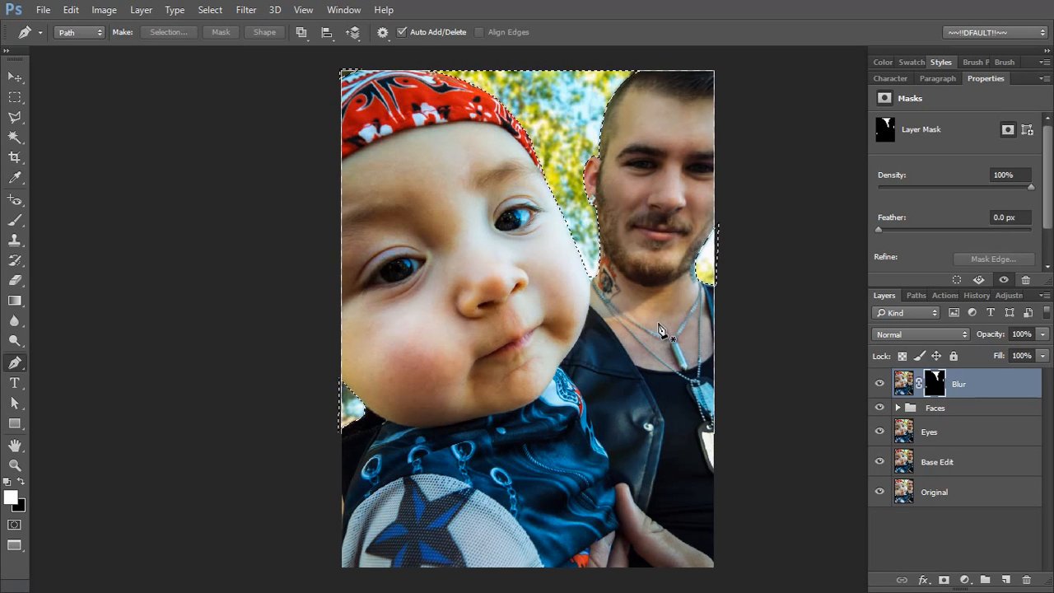
Step: Deselect the background areas and make the Blur layer's image active instead of its mask
{"action": "key", "text": "ctrl+d"}
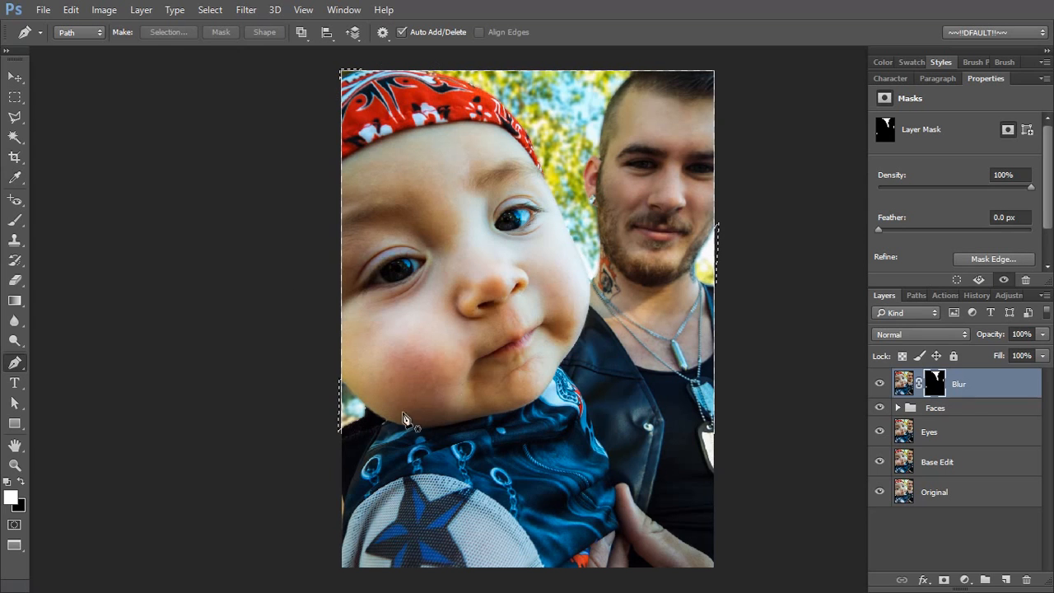
{"action": "left_click", "coordinate": [15, 77]}
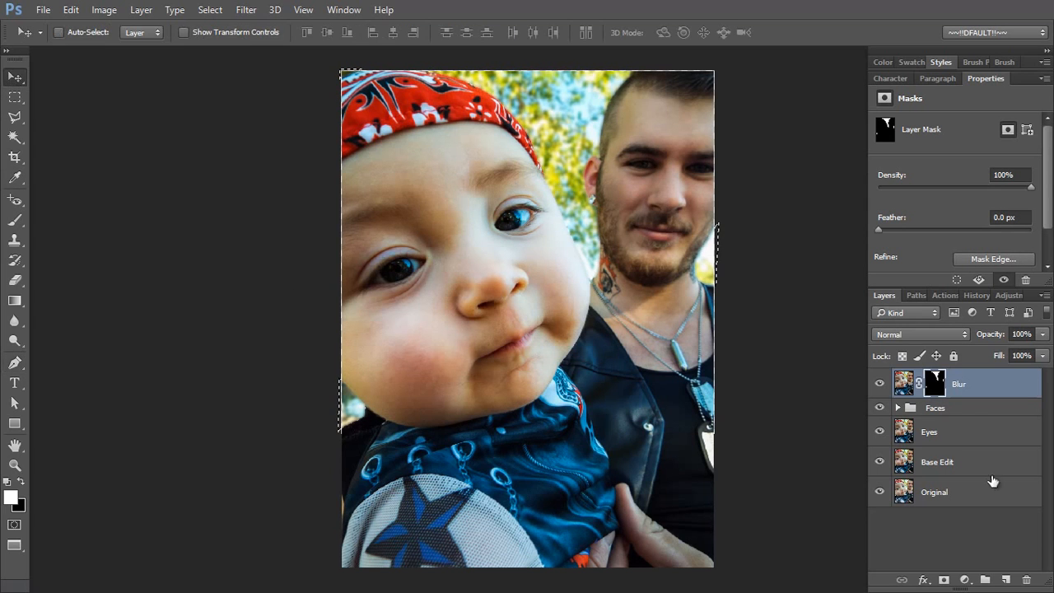
{"action": "left_click", "coordinate": [950, 522]}
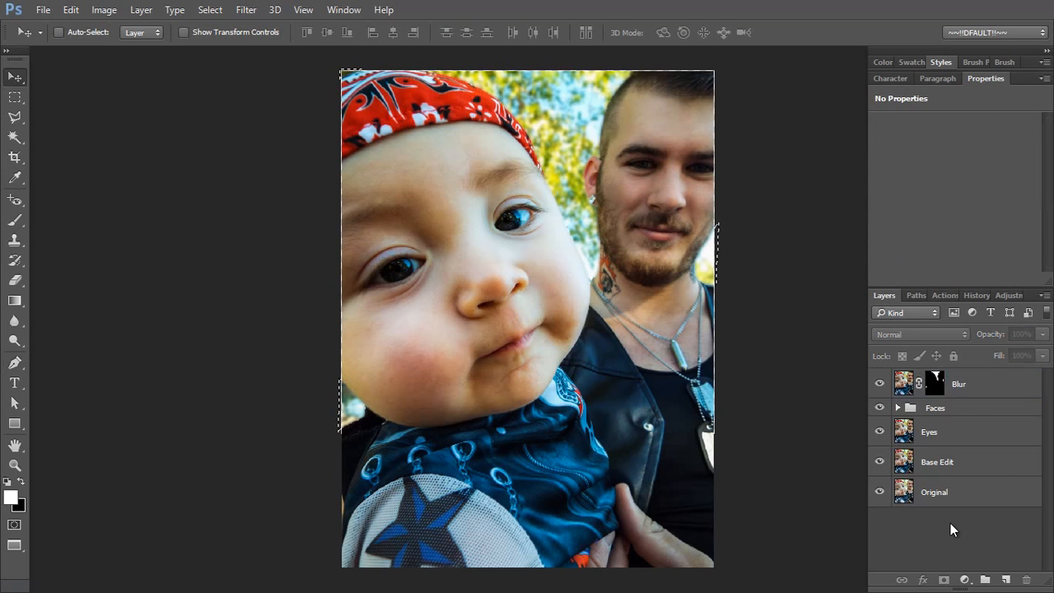
{"action": "left_click", "coordinate": [972, 387]}
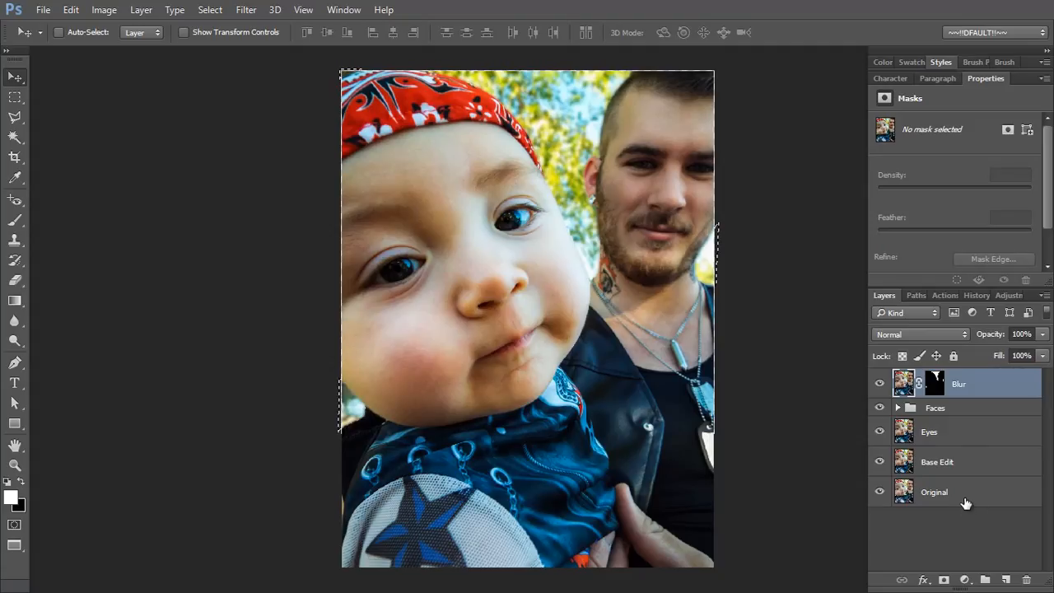
Step: Group all layers from Blur down to Original and name the group Image
{"action": "left_click", "coordinate": [963, 494], "text": "shift"}
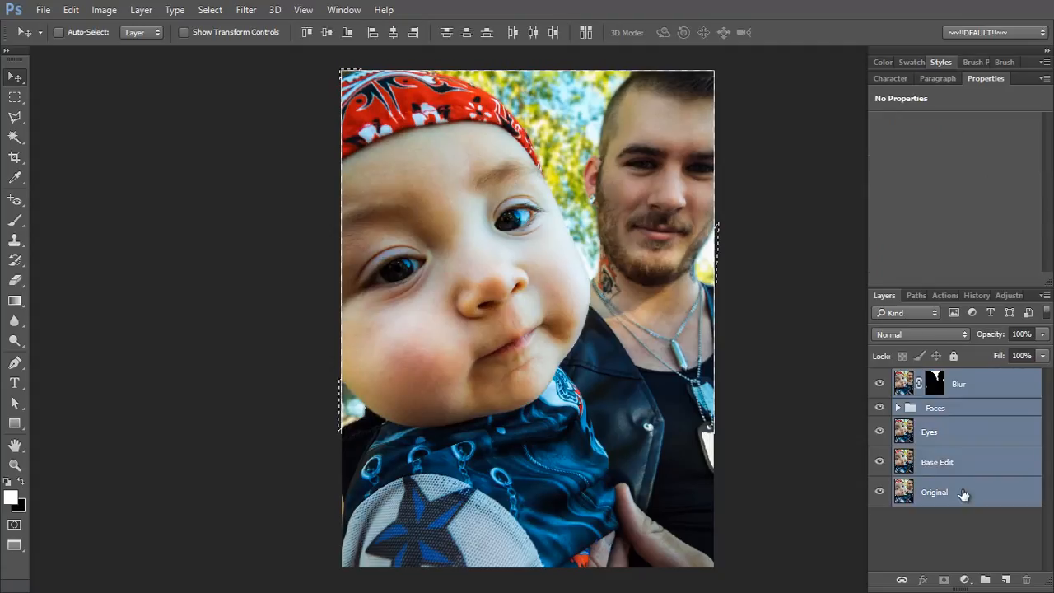
{"action": "key", "text": "ctrl+g"}
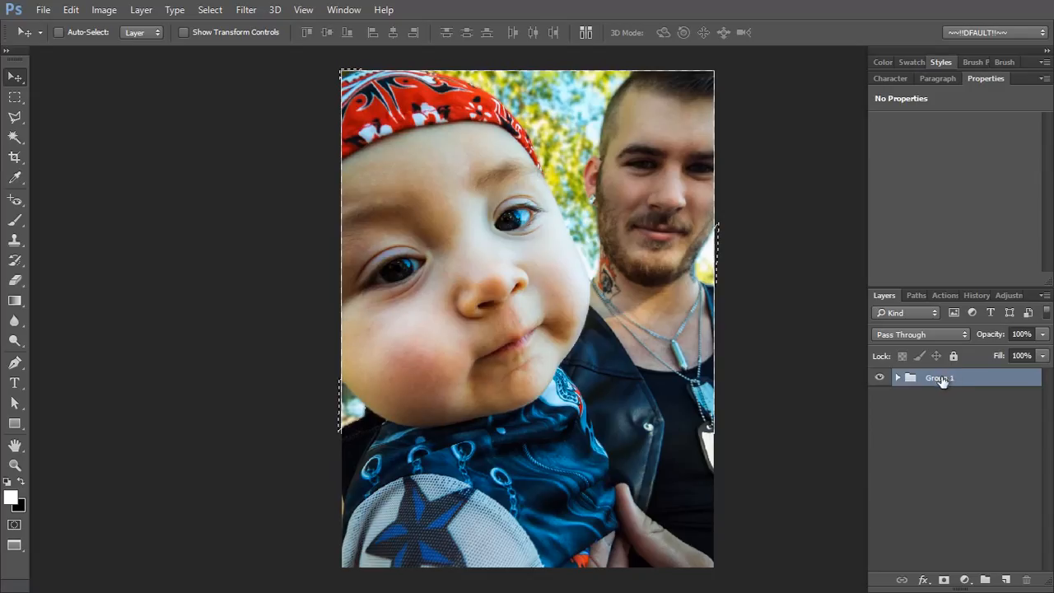
{"action": "double_click", "coordinate": [945, 383]}
{"action": "type", "text": "Image"}
{"action": "key", "text": "Return"}
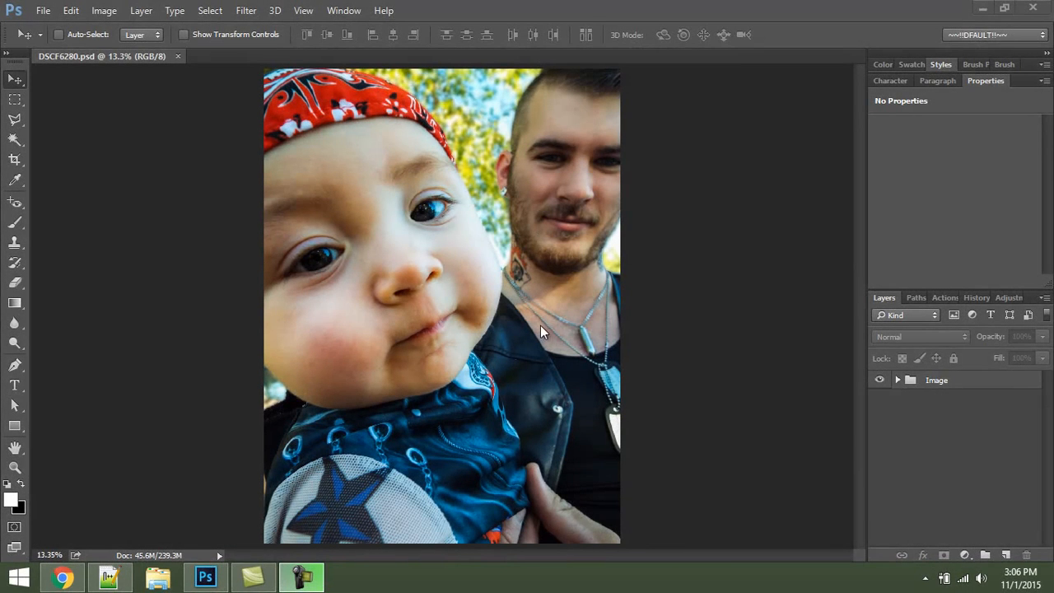
{"action": "left_click", "coordinate": [987, 482]}
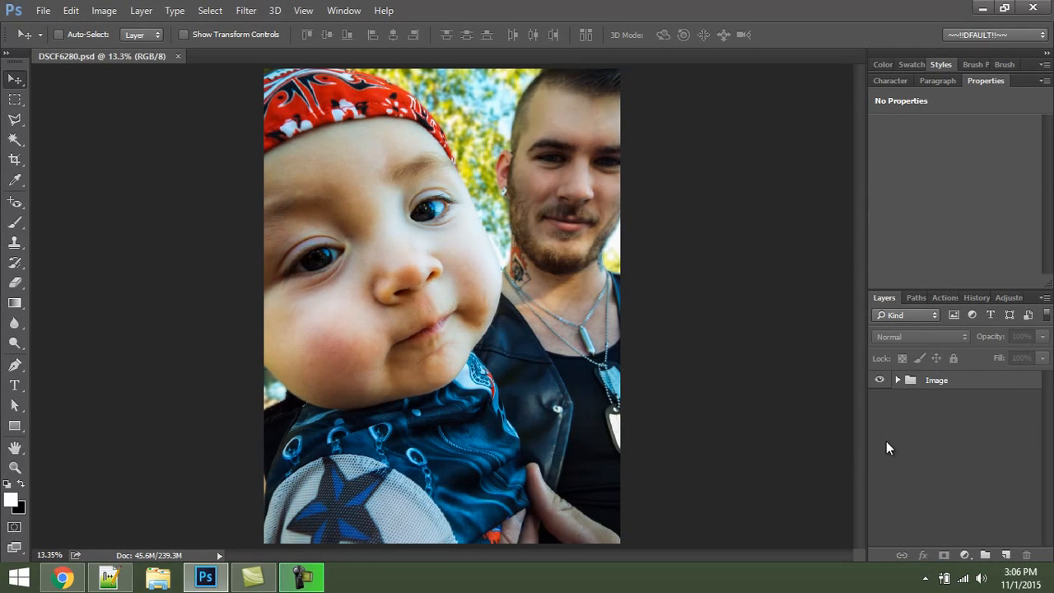
{"action": "left_click", "coordinate": [1006, 556]}
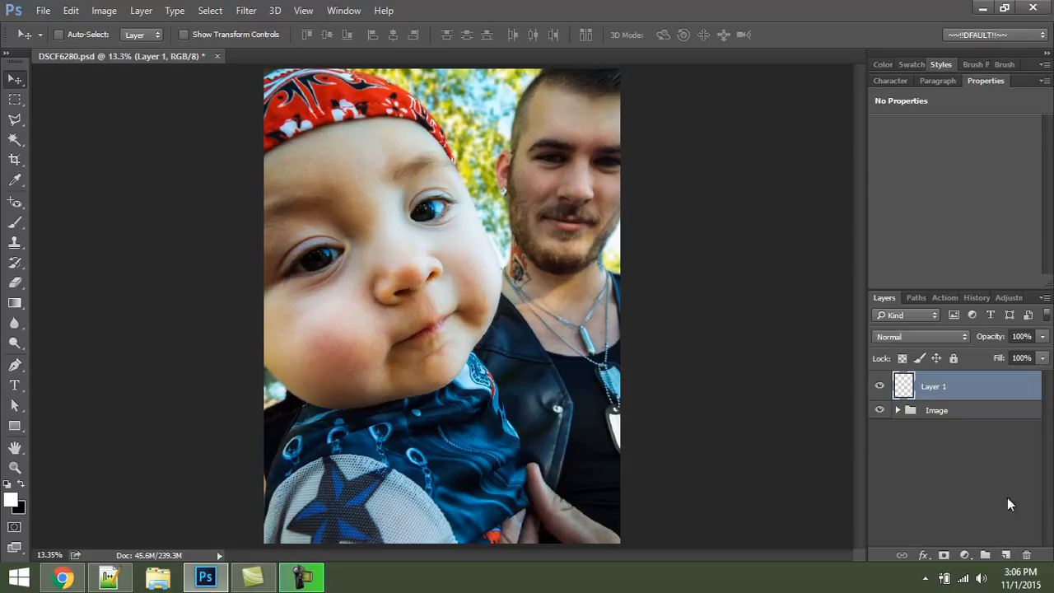
{"action": "key", "text": "Delete"}
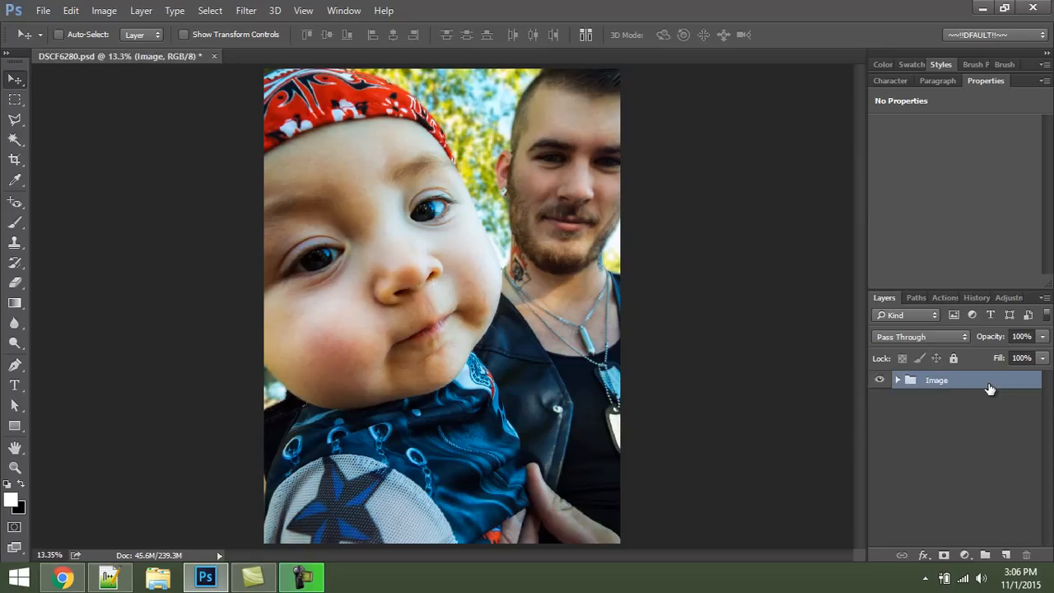
Step: Create a layer named Dodge above the Image group in Overlay mode, filled with the 50% gray neutral color
{"action": "key", "text": "ctrl+shift+n"}
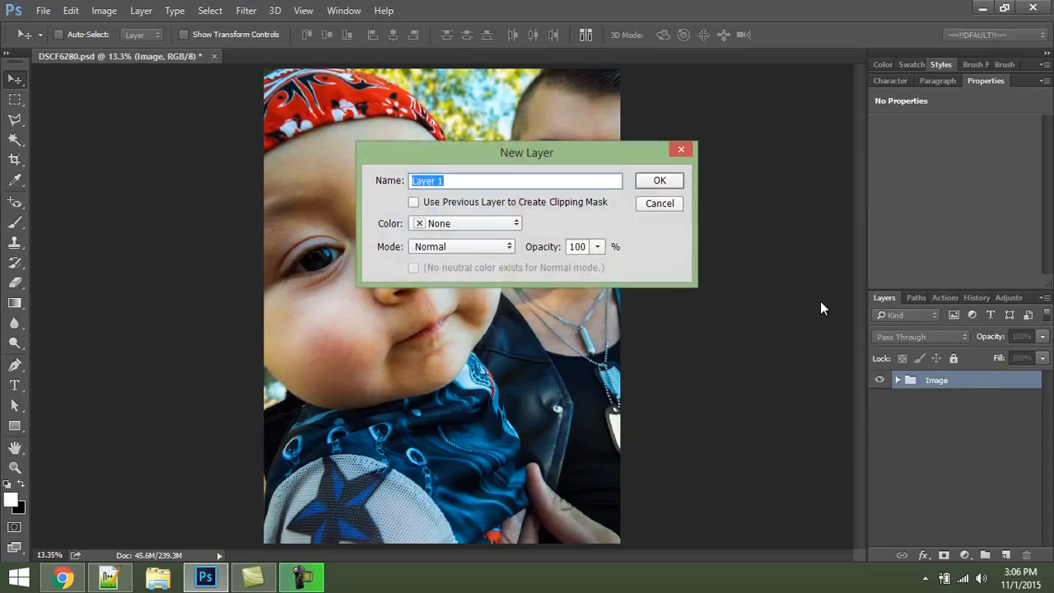
{"action": "type", "text": "Dodge"}
{"action": "left_click", "coordinate": [448, 246]}
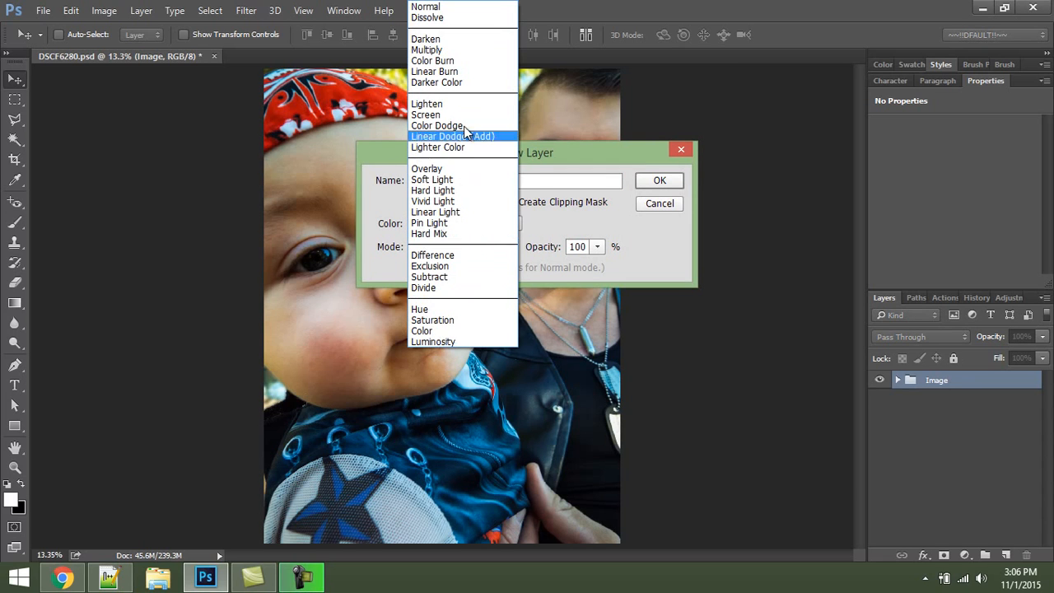
{"action": "left_click", "coordinate": [454, 169]}
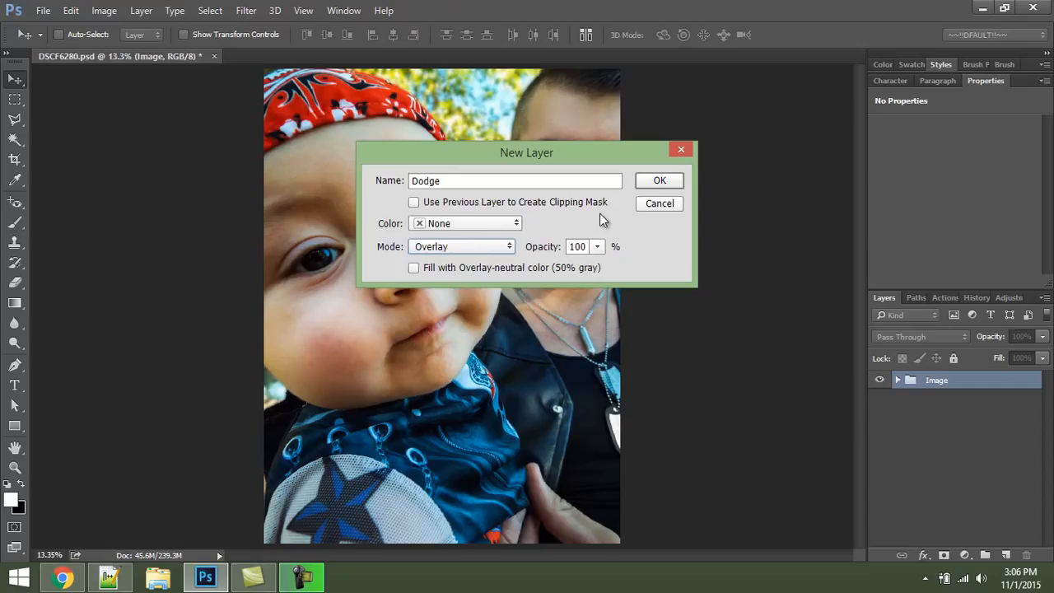
{"action": "left_click", "coordinate": [413, 270]}
{"action": "left_click", "coordinate": [668, 183]}
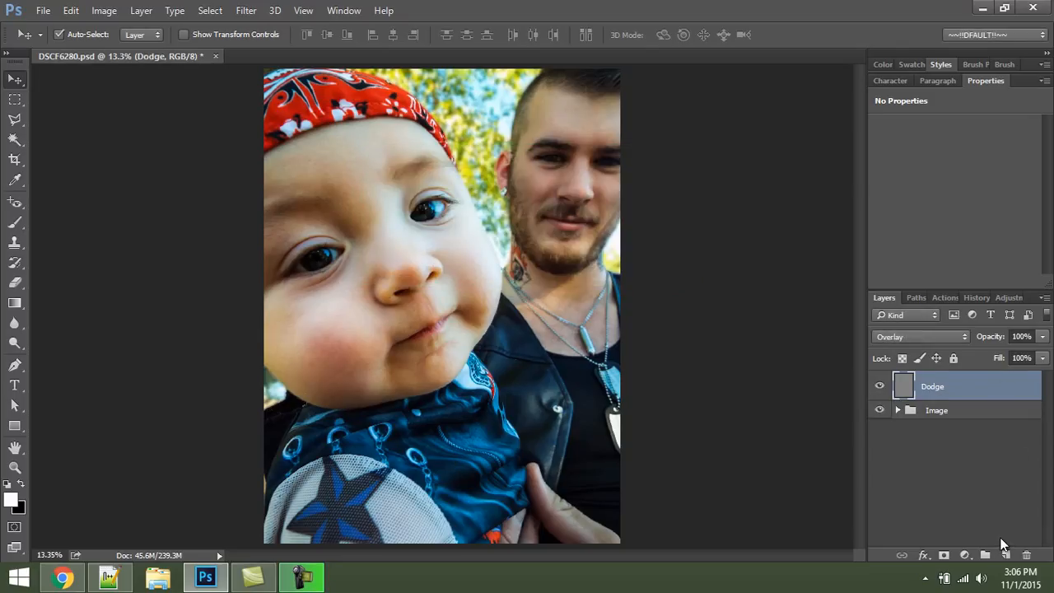
Step: Create a layer named Burn above Dodge in Soft Light mode, filled with the 50% gray neutral color
{"action": "key", "text": "ctrl+shift+n"}
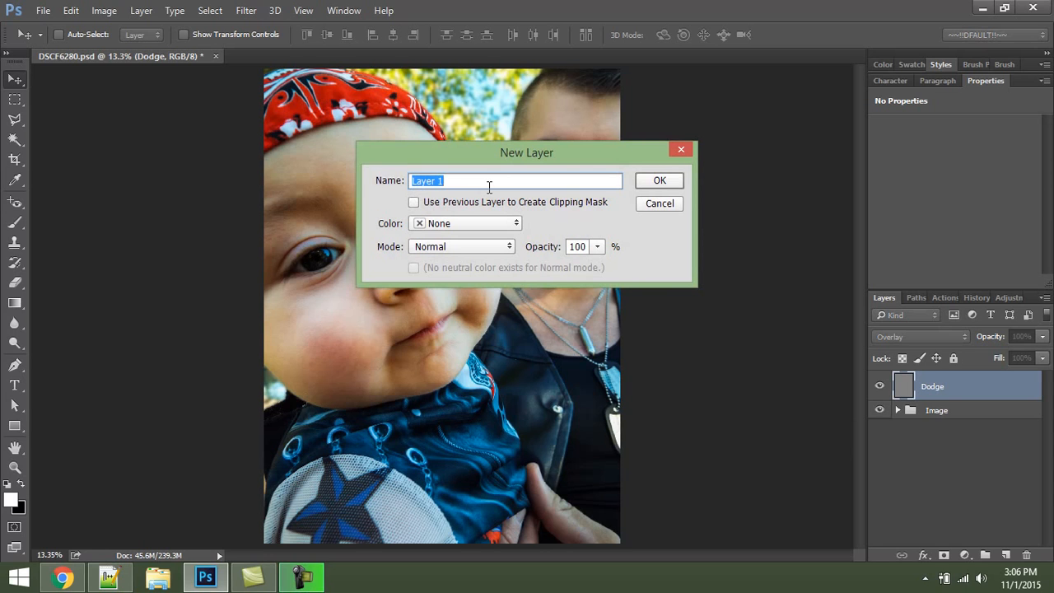
{"action": "type", "text": "Burn"}
{"action": "left_click", "coordinate": [459, 247]}
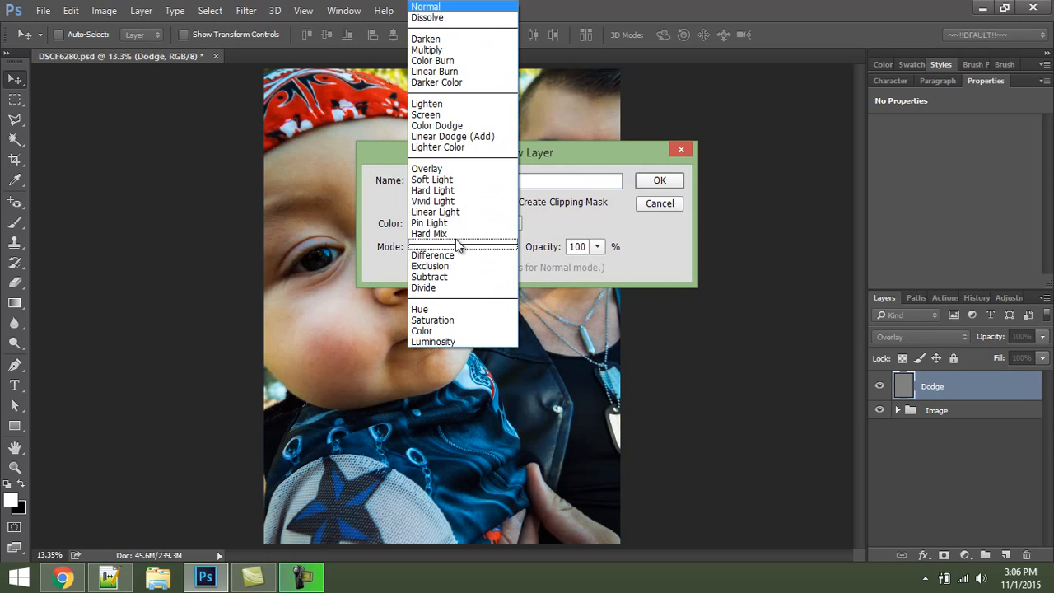
{"action": "left_click", "coordinate": [460, 176]}
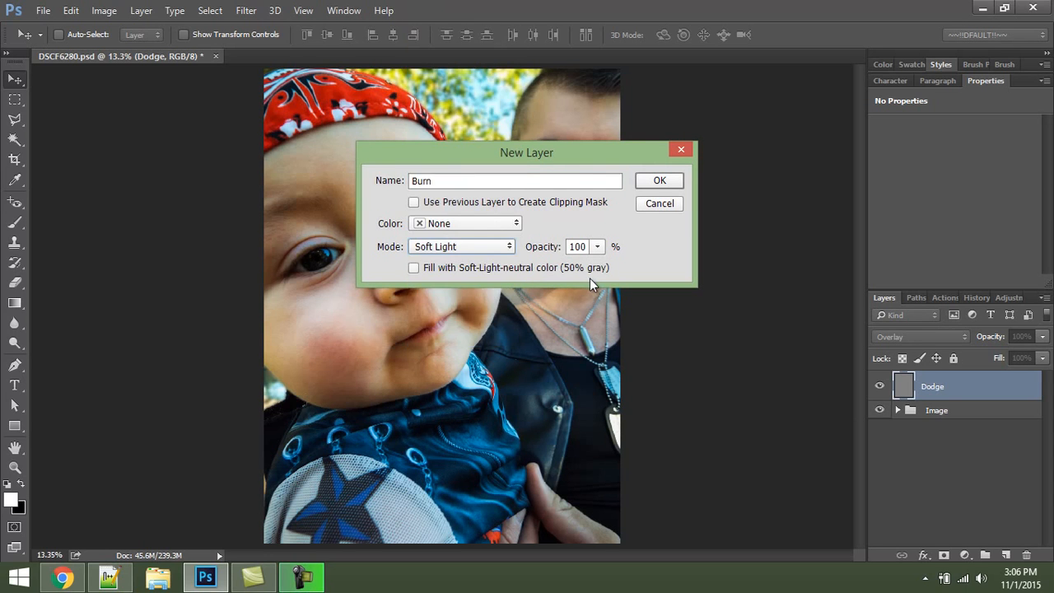
{"action": "left_click", "coordinate": [413, 267]}
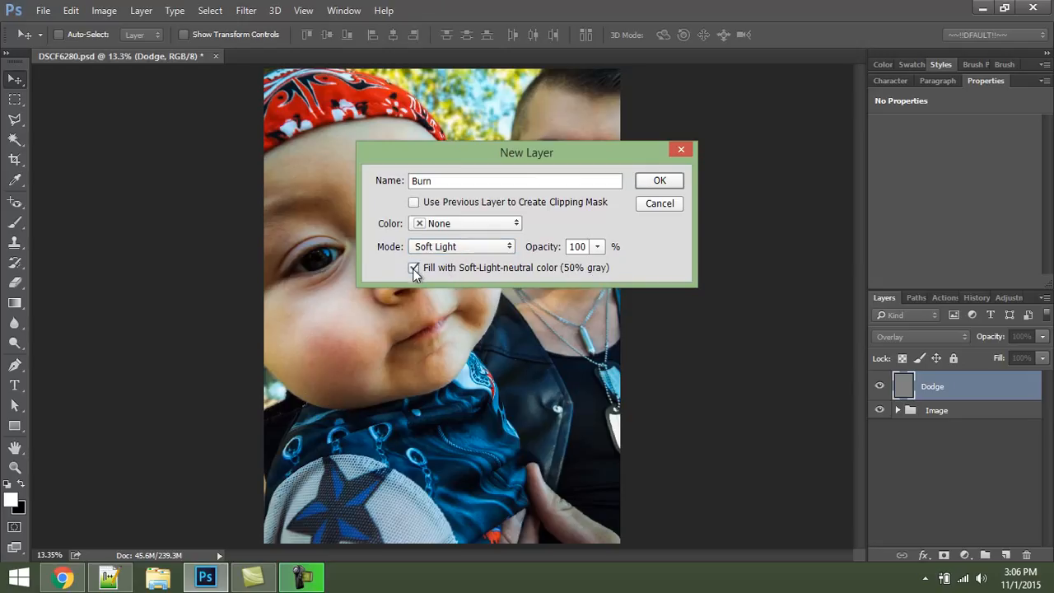
{"action": "left_click", "coordinate": [662, 181]}
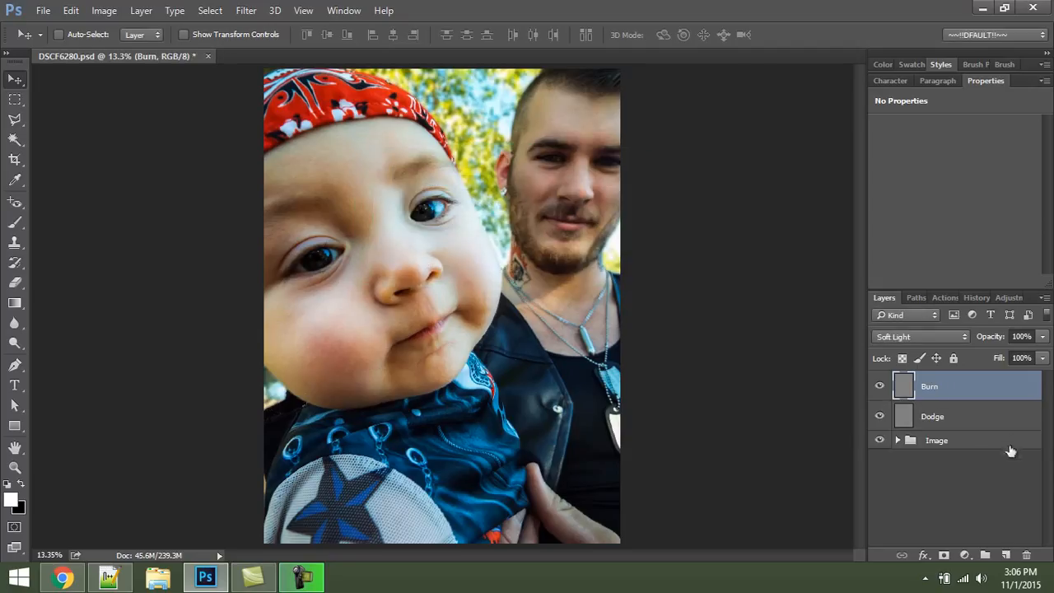
Step: Group the Burn and Dodge layers and name the group Dodge and Burn
{"action": "left_click", "coordinate": [964, 418], "text": "shift"}
{"action": "key", "text": "ctrl+g"}
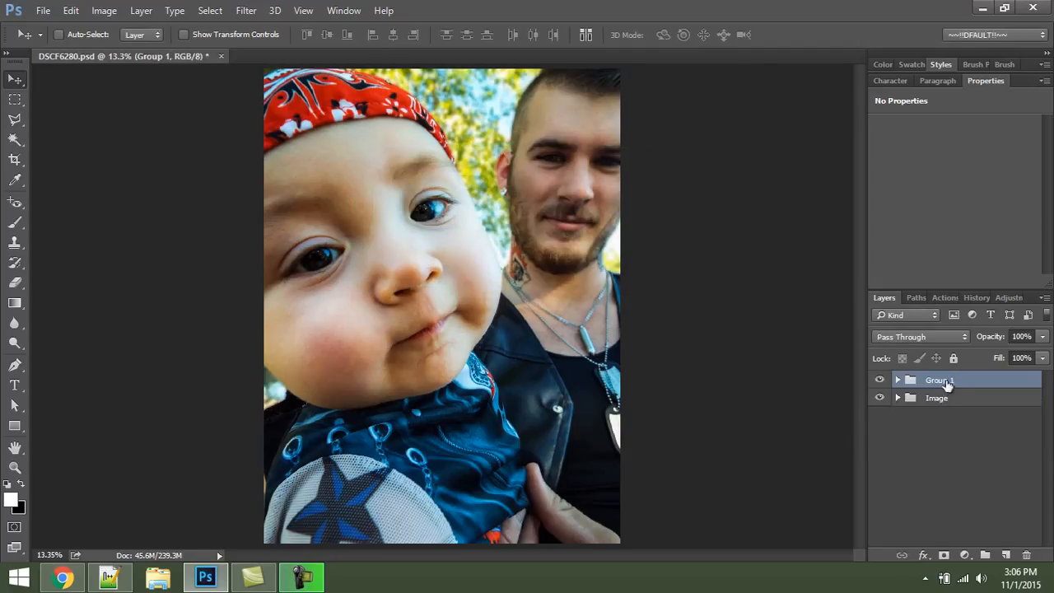
{"action": "double_click", "coordinate": [949, 380]}
{"action": "type", "text": "Dodge and Burn"}
{"action": "key", "text": "Return"}
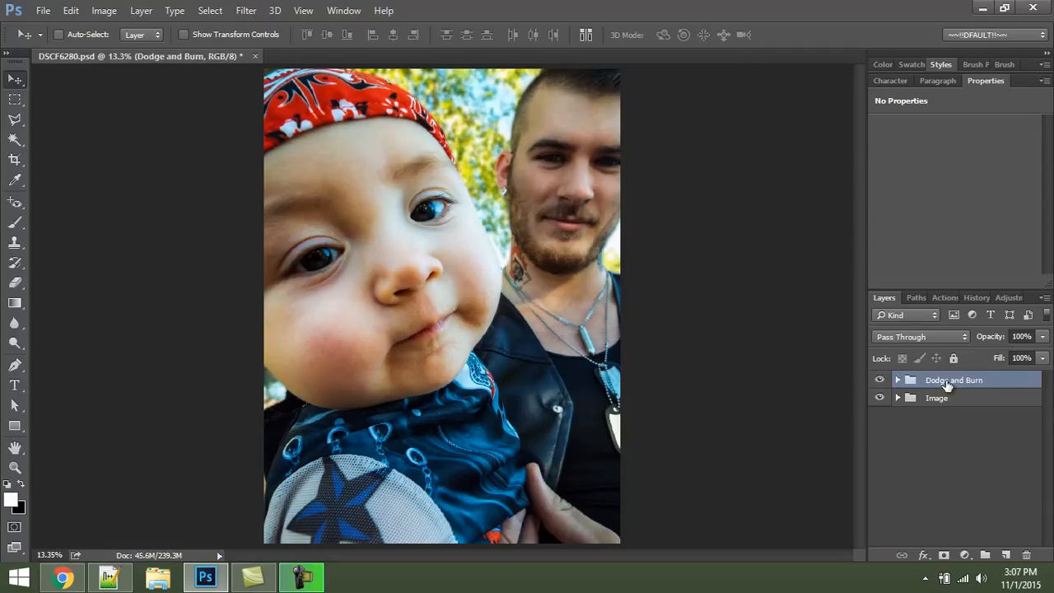
Step: Reorder the Dodge and Burn group so Dodge sits above Burn, and make the Burn layer active
{"action": "left_click", "coordinate": [897, 381]}
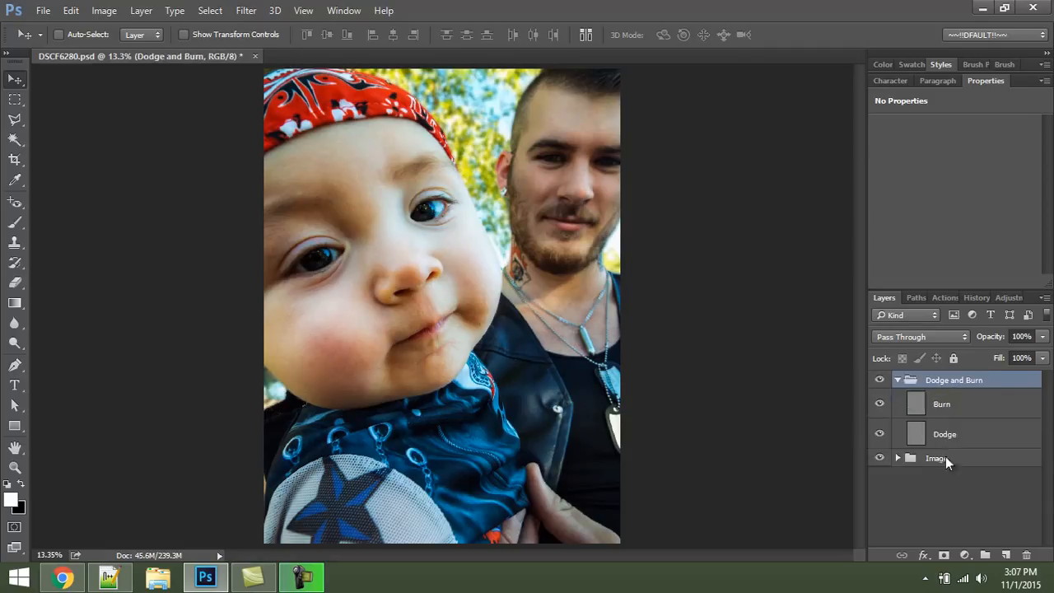
{"action": "left_click", "coordinate": [943, 458]}
{"action": "left_click", "coordinate": [951, 405]}
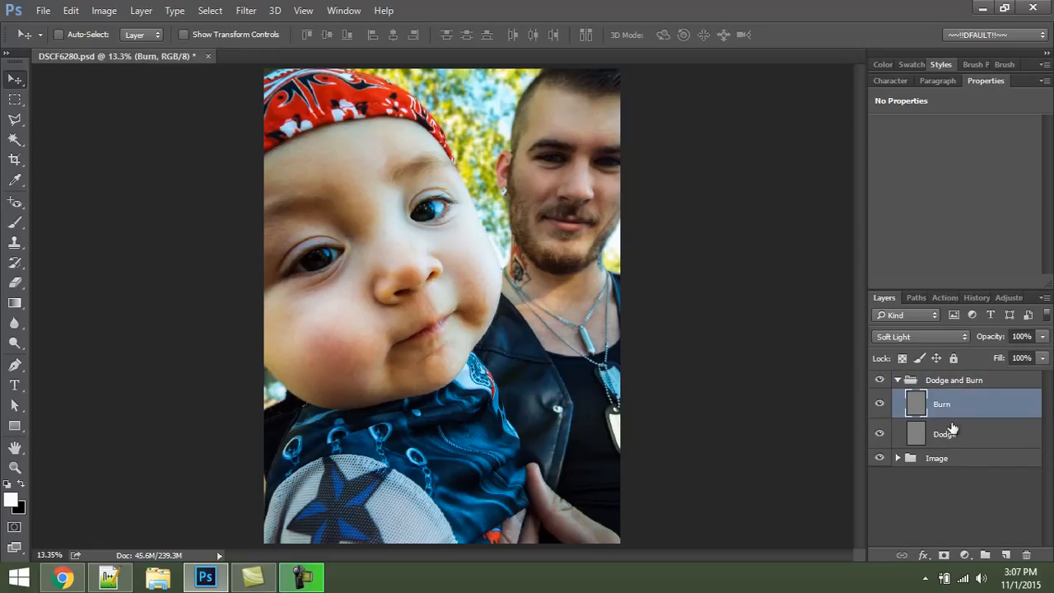
{"action": "mouse_move", "coordinate": [946, 431]}
{"action": "left_mouse_down"}
{"action": "mouse_move", "coordinate": [942, 401]}
{"action": "mouse_move", "coordinate": [952, 422]}
{"action": "left_mouse_up"}
{"action": "left_click", "coordinate": [951, 432]}
Step: Ready the Brush tool with black as the foreground color, undoing the trial stroke on the baby's blue bib
{"action": "key", "text": "b"}
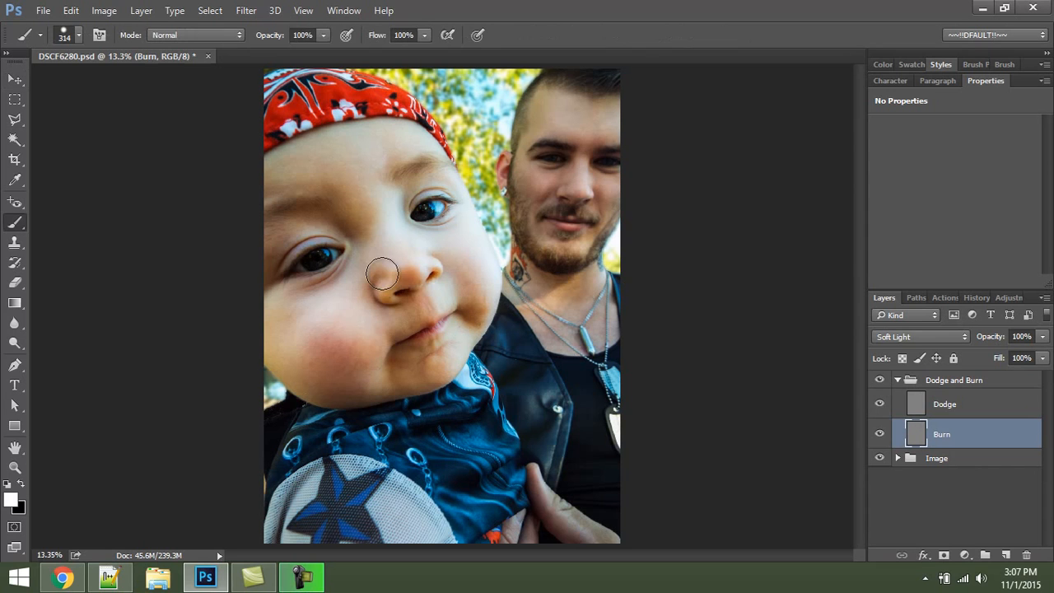
{"action": "scroll", "coordinate": [430, 481], "scroll_direction": "up", "scroll_amount": 3}
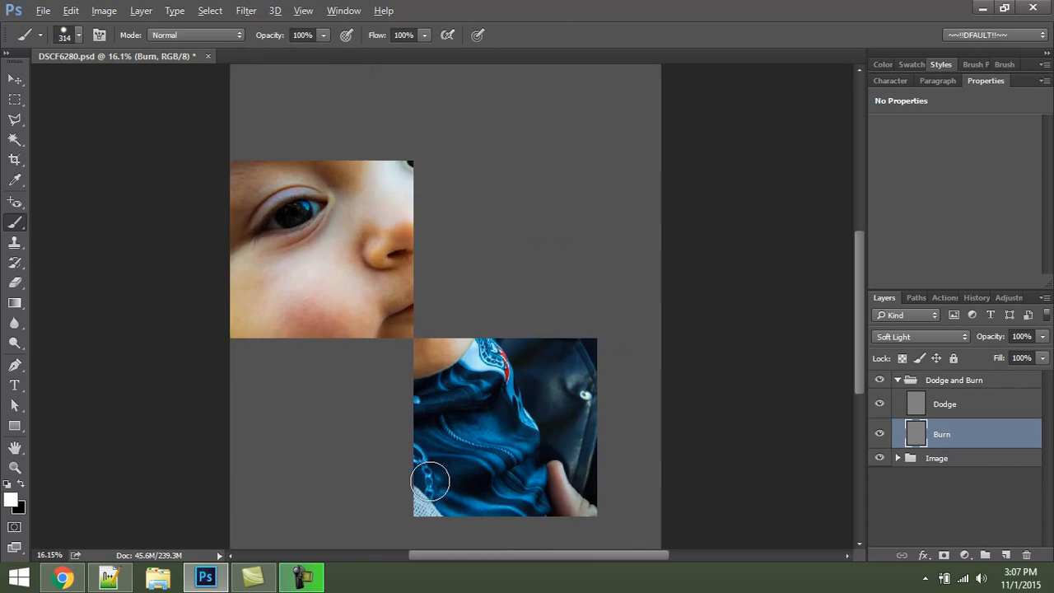
{"action": "mouse_move", "coordinate": [430, 481]}
{"action": "left_mouse_down"}
{"action": "mouse_move", "coordinate": [496, 433]}
{"action": "mouse_move", "coordinate": [549, 444]}
{"action": "mouse_move", "coordinate": [487, 378]}
{"action": "left_mouse_up"}
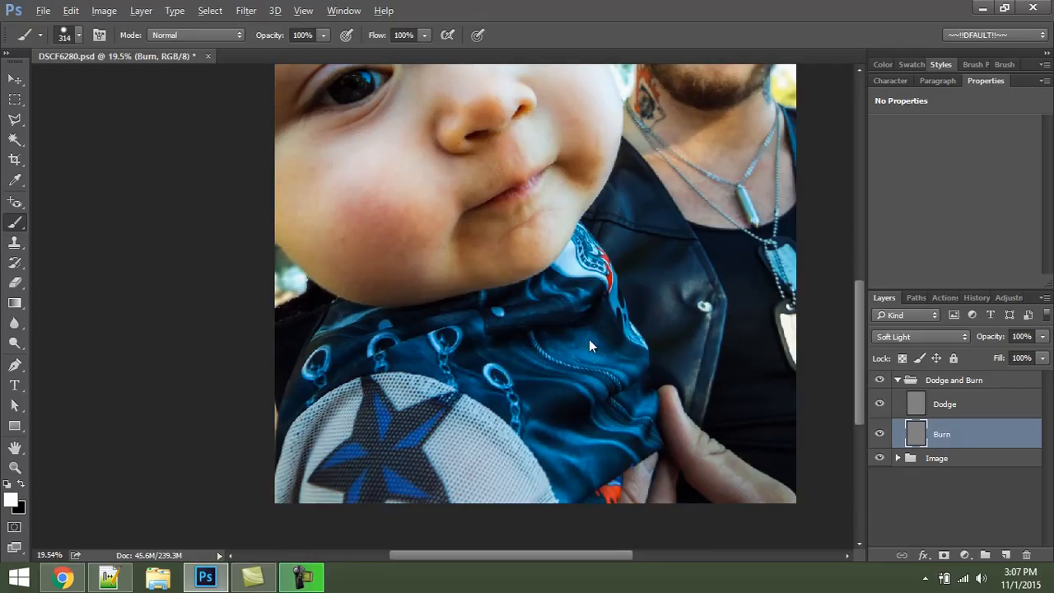
{"action": "mouse_move", "coordinate": [587, 339]}
{"action": "left_mouse_down"}
{"action": "mouse_move", "coordinate": [568, 339]}
{"action": "mouse_move", "coordinate": [578, 346]}
{"action": "left_mouse_up"}
{"action": "left_click_drag", "start_coordinate": [526, 336], "coordinate": [516, 337]}
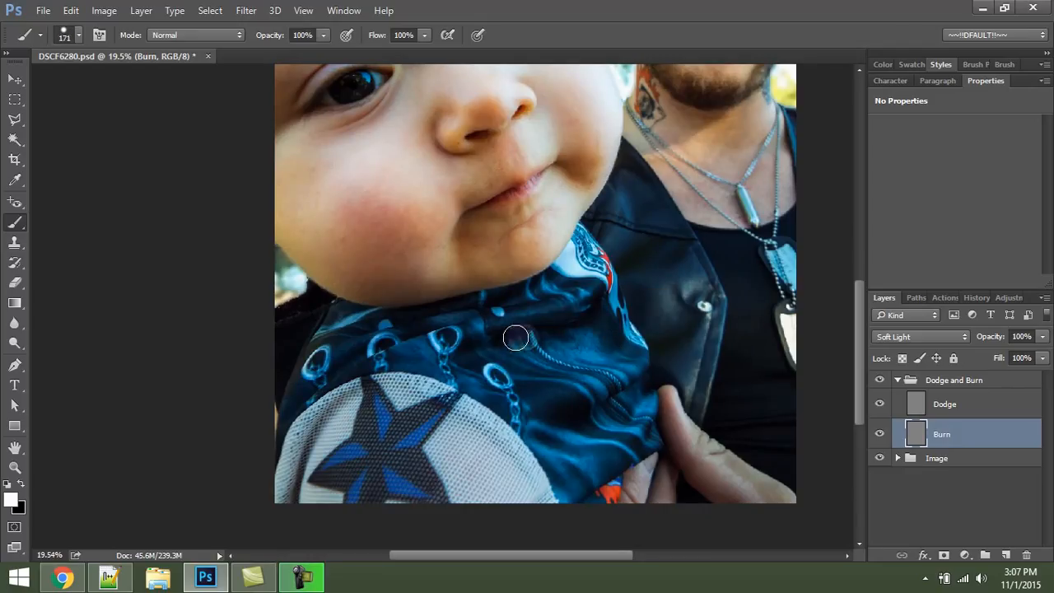
{"action": "key", "text": "ctrl+z"}
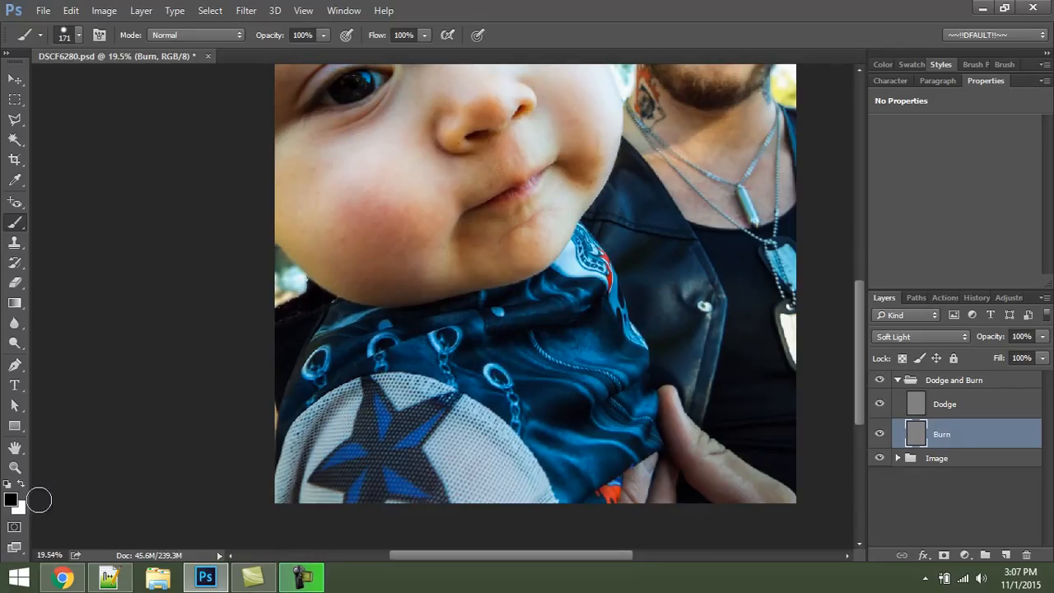
Step: Soften the brush tip, set its stroke opacity to 30%, and size it to 284 px
{"action": "mouse_move", "coordinate": [433, 266]}
{"action": "left_mouse_down"}
{"action": "mouse_move", "coordinate": [495, 279]}
{"action": "mouse_move", "coordinate": [480, 383]}
{"action": "left_mouse_up"}
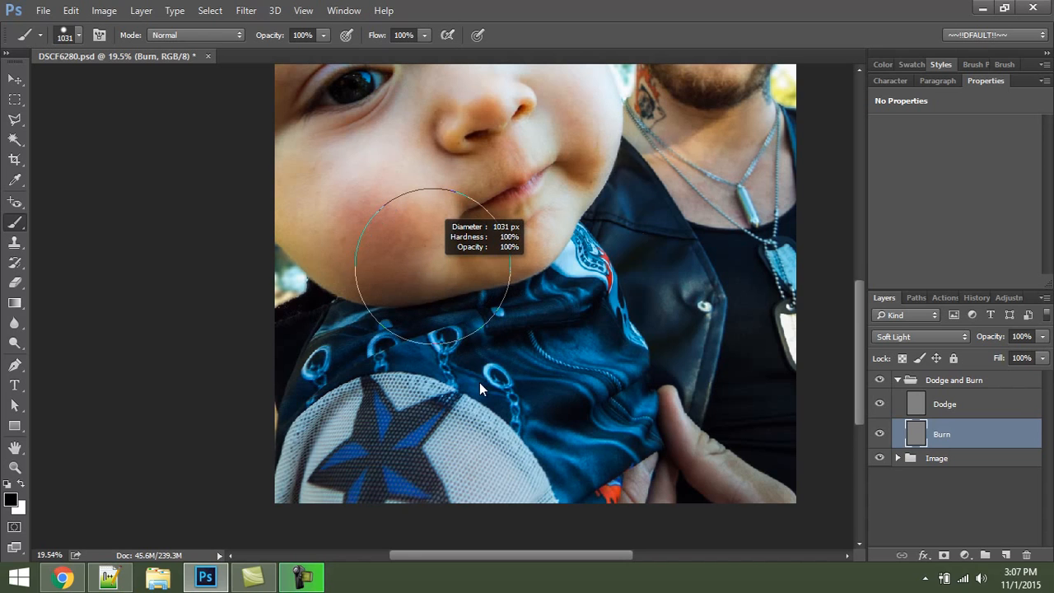
{"action": "left_click_drag", "start_coordinate": [473, 116], "coordinate": [472, 95]}
{"action": "mouse_move", "coordinate": [439, 297]}
{"action": "left_mouse_down"}
{"action": "mouse_move", "coordinate": [436, 147]}
{"action": "mouse_move", "coordinate": [402, 105]}
{"action": "left_mouse_up"}
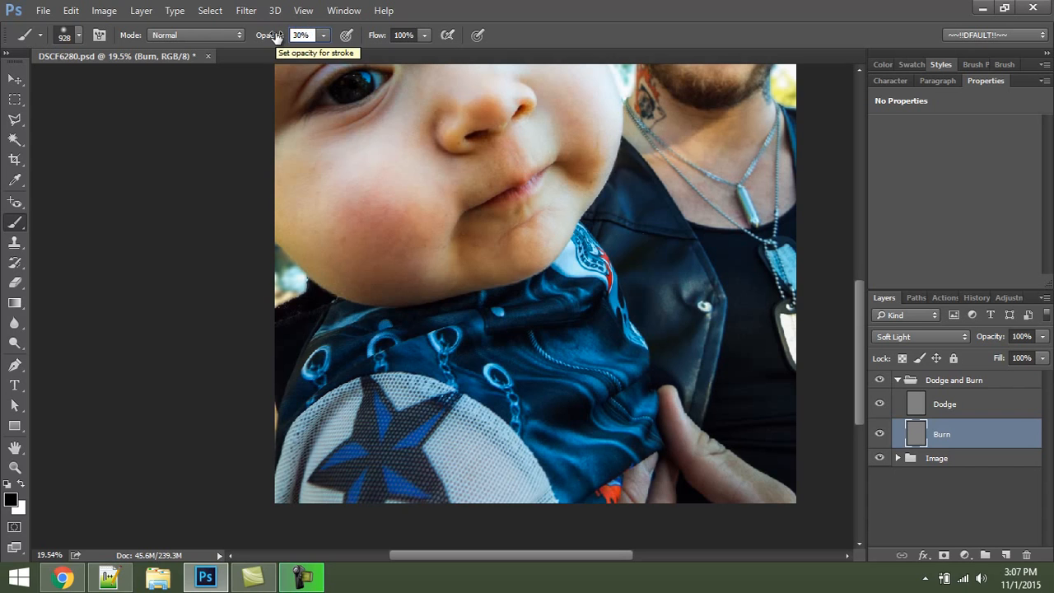
{"action": "key", "text": "Return"}
{"action": "left_click_drag", "start_coordinate": [530, 340], "coordinate": [460, 365]}
Step: Paint black over the dark folds and shadows of the baby's blue bib on the Burn layer to deepen them
{"action": "left_click_drag", "start_coordinate": [527, 345], "coordinate": [582, 343]}
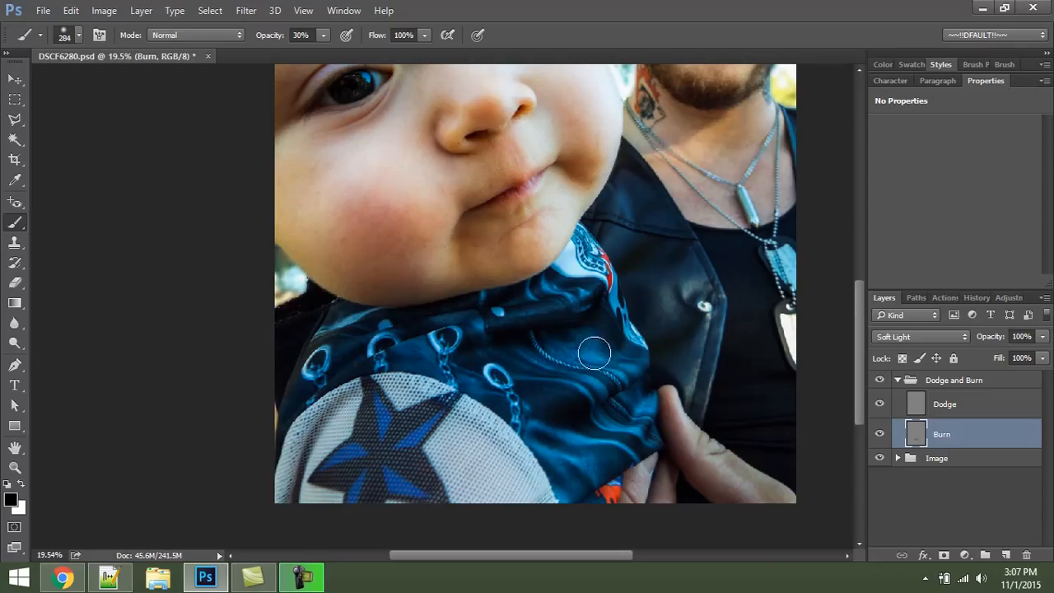
{"action": "mouse_move", "coordinate": [544, 382]}
{"action": "left_mouse_down"}
{"action": "mouse_move", "coordinate": [523, 327]}
{"action": "mouse_move", "coordinate": [511, 381]}
{"action": "mouse_move", "coordinate": [604, 331]}
{"action": "mouse_move", "coordinate": [633, 359]}
{"action": "left_mouse_up"}
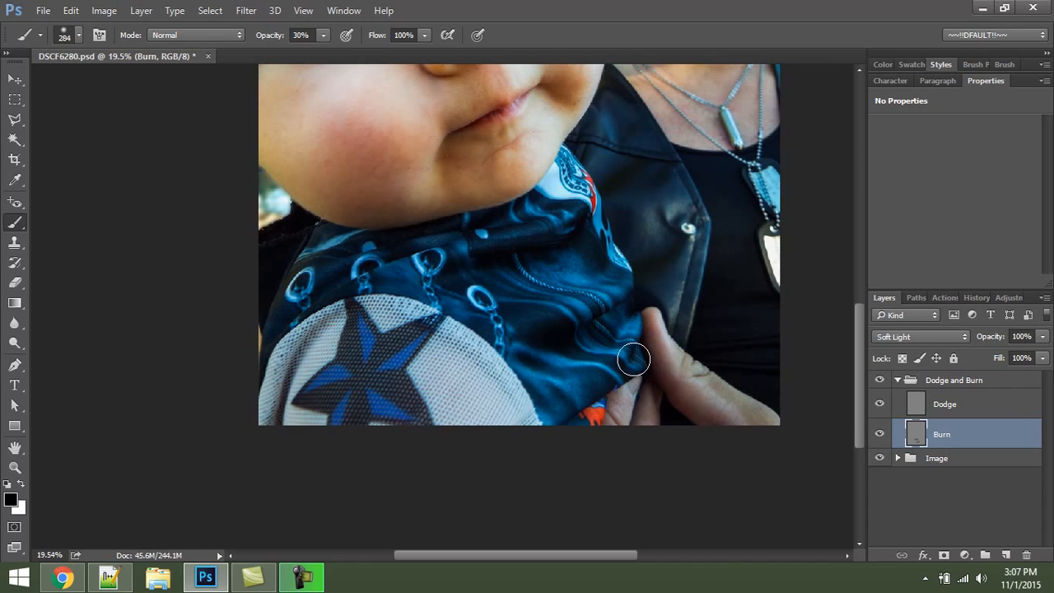
{"action": "scroll", "coordinate": [486, 427], "scroll_direction": "left", "scroll_amount": 4}
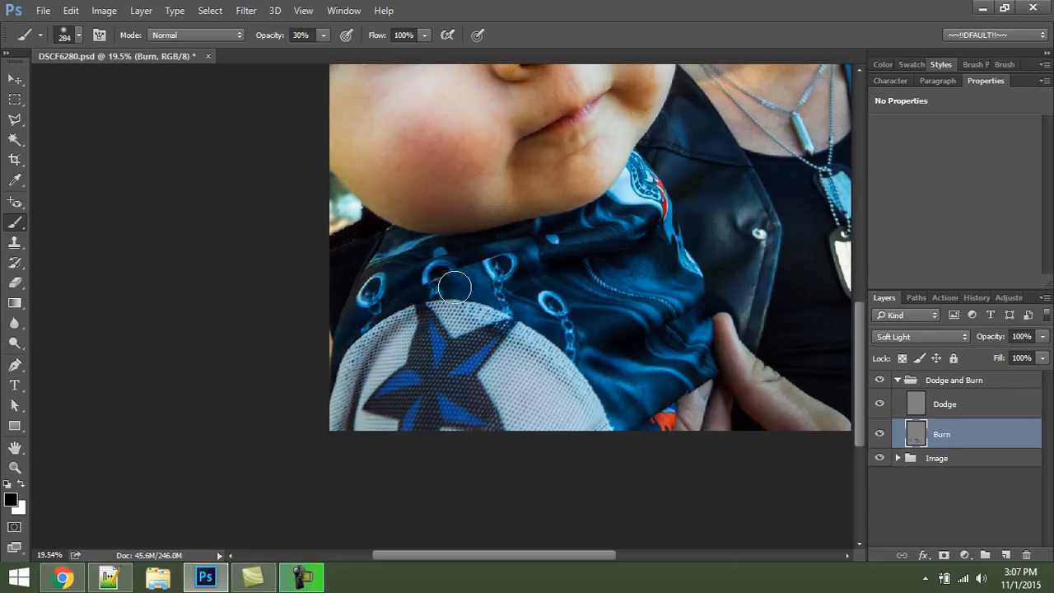
{"action": "left_click_drag", "start_coordinate": [435, 274], "coordinate": [468, 321]}
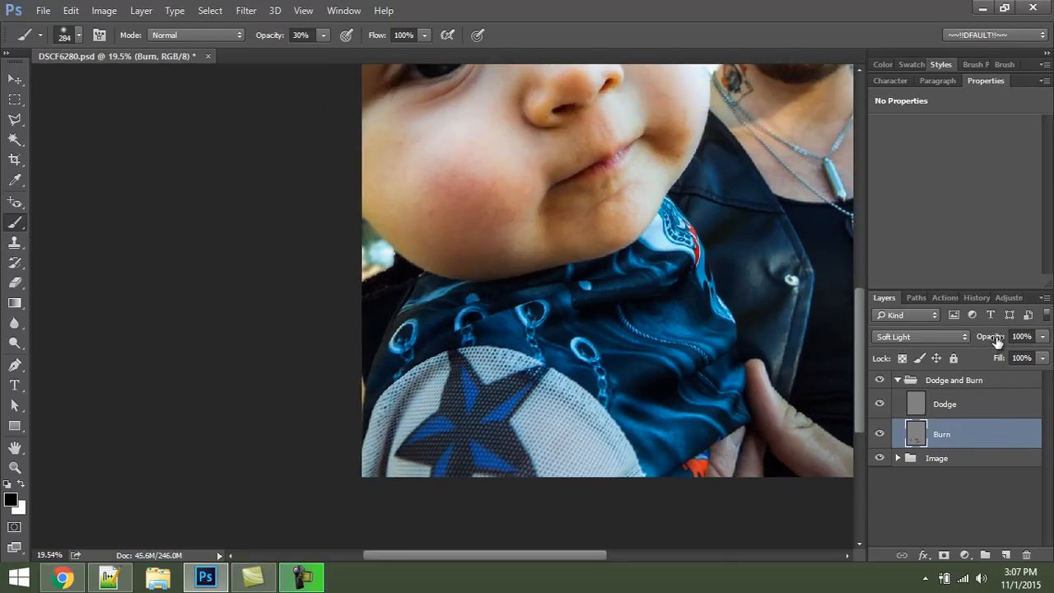
Step: Darken the shadows of the man's leather vest beside the bib with black strokes on the Burn layer
{"action": "left_click_drag", "start_coordinate": [733, 324], "coordinate": [589, 244]}
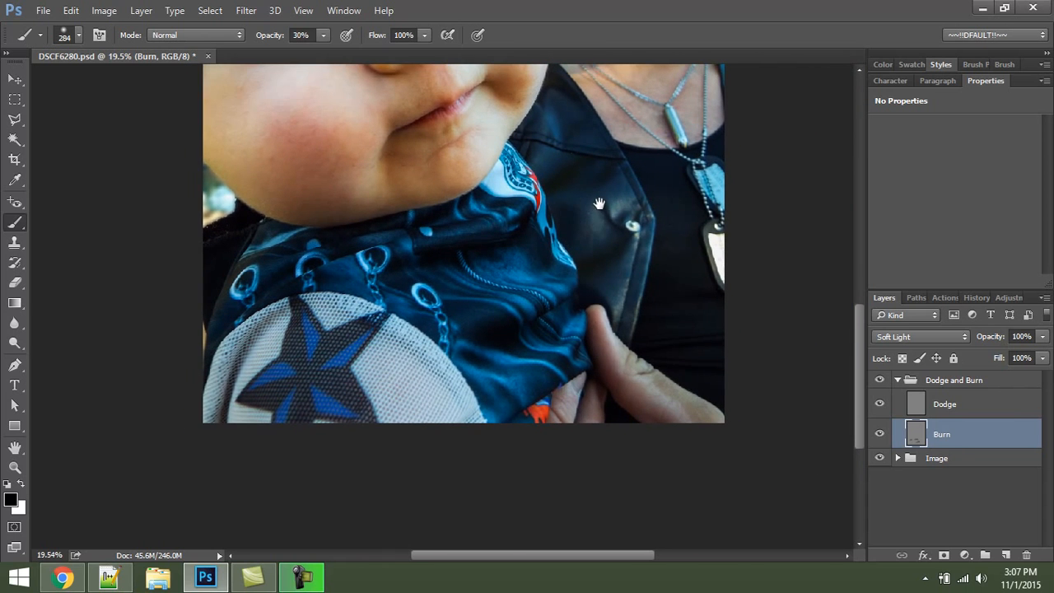
{"action": "left_click_drag", "start_coordinate": [600, 203], "coordinate": [601, 268]}
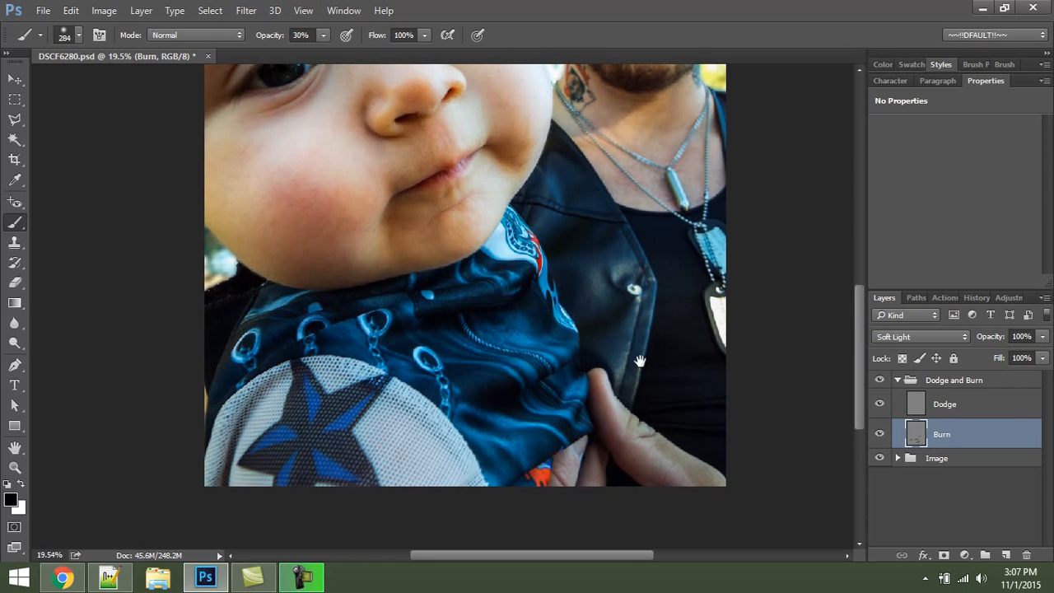
{"action": "left_click_drag", "start_coordinate": [640, 361], "coordinate": [599, 291]}
{"action": "left_click_drag", "start_coordinate": [529, 202], "coordinate": [520, 364]}
{"action": "left_click_drag", "start_coordinate": [591, 250], "coordinate": [616, 329]}
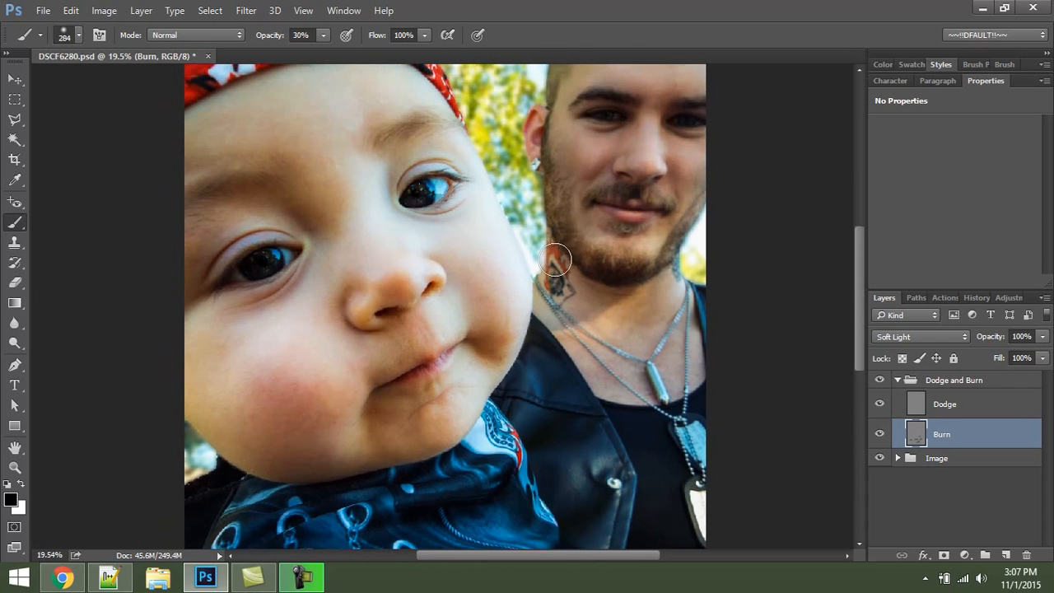
Step: Deepen the shadow on the man's neck beneath his beard with black strokes on the Burn layer
{"action": "scroll", "coordinate": [550, 256], "scroll_direction": "up", "scroll_amount": 5}
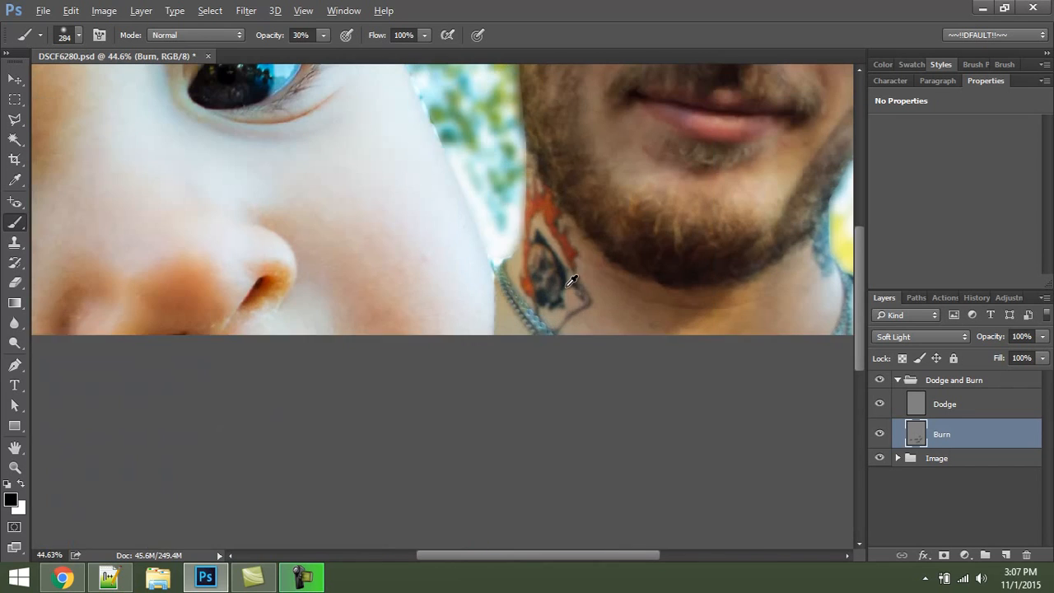
{"action": "mouse_move", "coordinate": [554, 238]}
{"action": "left_mouse_down"}
{"action": "mouse_move", "coordinate": [571, 288]}
{"action": "mouse_move", "coordinate": [568, 273]}
{"action": "mouse_move", "coordinate": [556, 277]}
{"action": "mouse_move", "coordinate": [565, 330]}
{"action": "mouse_move", "coordinate": [595, 298]}
{"action": "mouse_move", "coordinate": [623, 311]}
{"action": "mouse_move", "coordinate": [663, 309]}
{"action": "mouse_move", "coordinate": [537, 344]}
{"action": "mouse_move", "coordinate": [525, 312]}
{"action": "mouse_move", "coordinate": [546, 212]}
{"action": "mouse_move", "coordinate": [538, 197]}
{"action": "mouse_move", "coordinate": [647, 329]}
{"action": "left_mouse_up"}
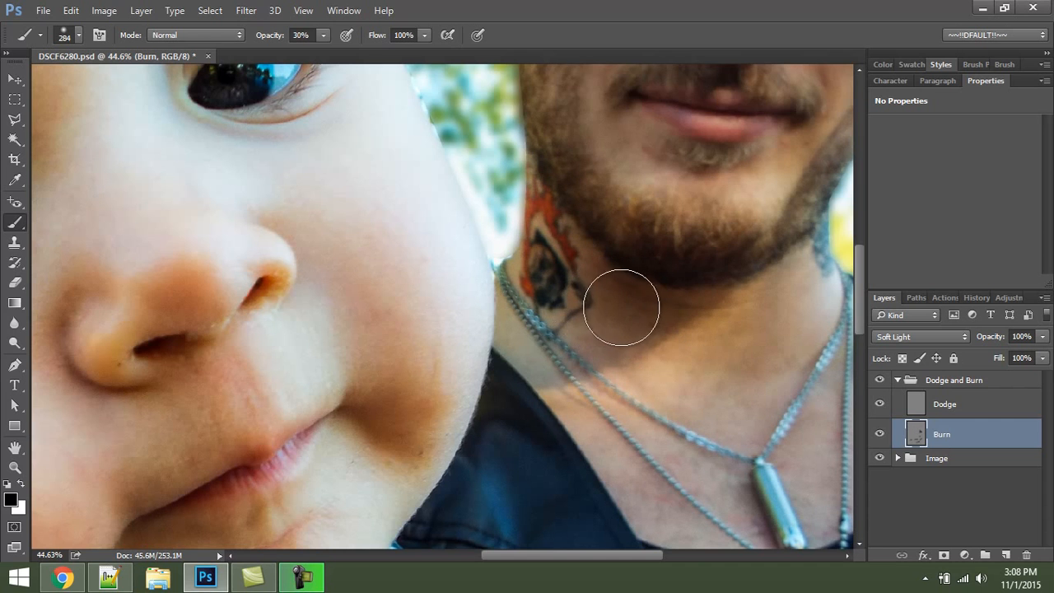
{"action": "left_click_drag", "start_coordinate": [709, 312], "coordinate": [780, 342]}
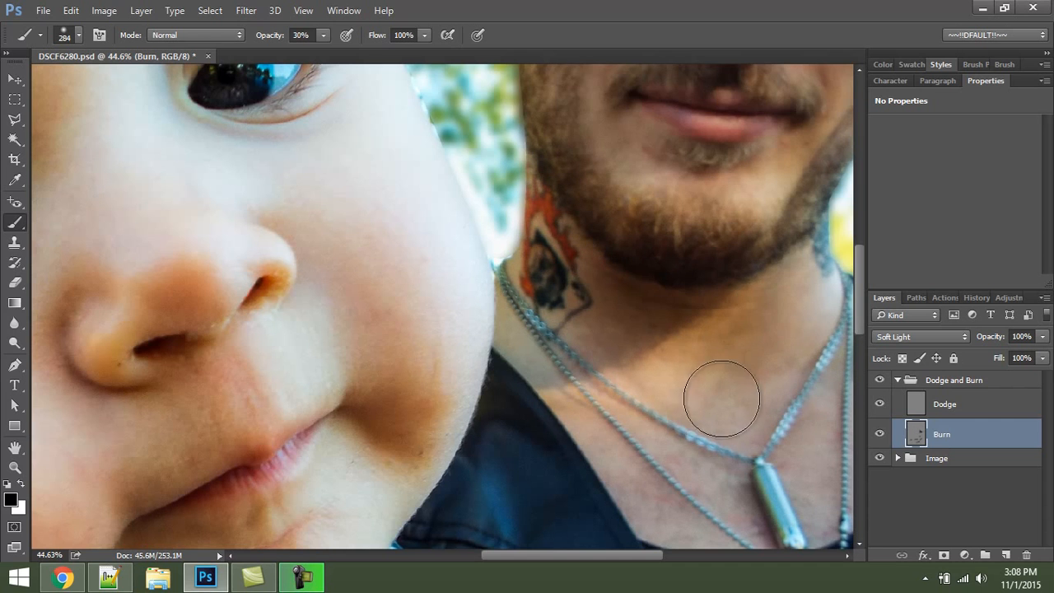
{"action": "key", "text": "ctrl+0"}
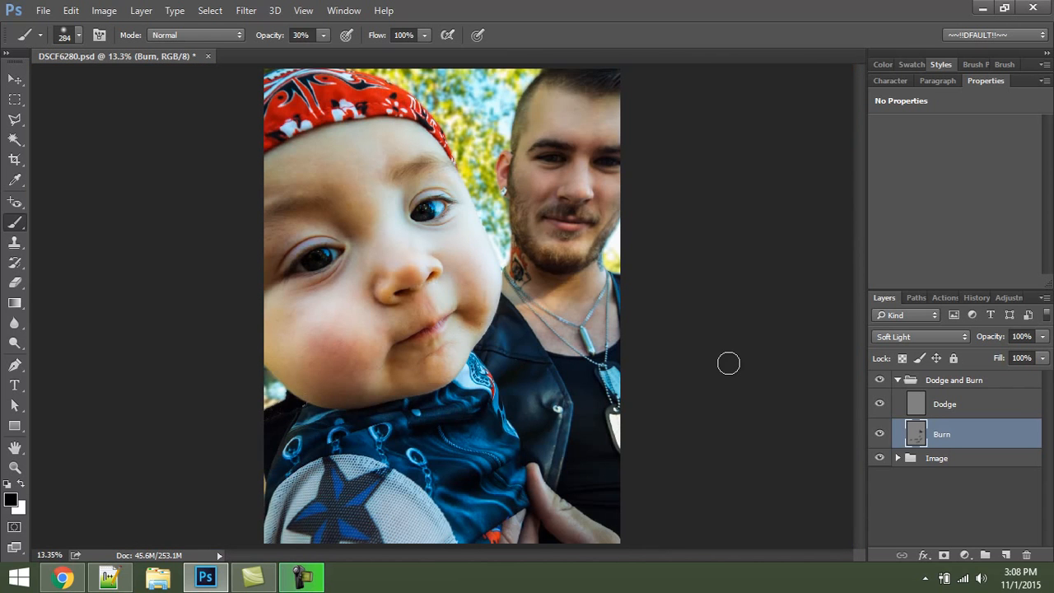
{"action": "scroll", "coordinate": [656, 293], "scroll_direction": "up", "scroll_amount": 3}
{"action": "mouse_move", "coordinate": [559, 211]}
{"action": "left_mouse_down"}
{"action": "mouse_move", "coordinate": [612, 294]}
{"action": "mouse_move", "coordinate": [648, 270]}
{"action": "left_mouse_up"}
{"action": "left_click_drag", "start_coordinate": [532, 222], "coordinate": [519, 234]}
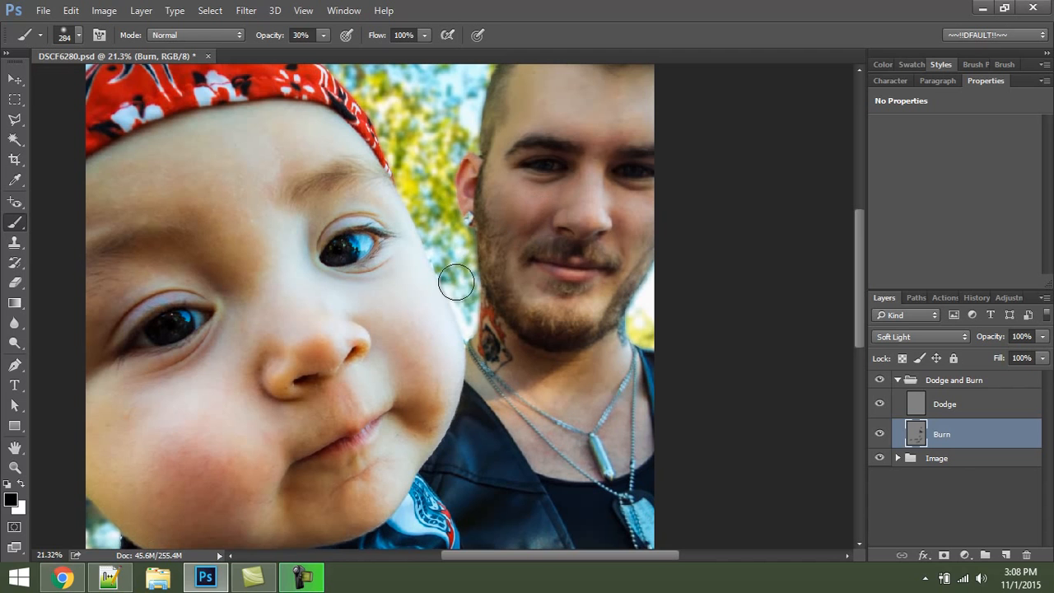
{"action": "key", "text": "ctrl+z"}
{"action": "left_click_drag", "start_coordinate": [628, 178], "coordinate": [618, 249]}
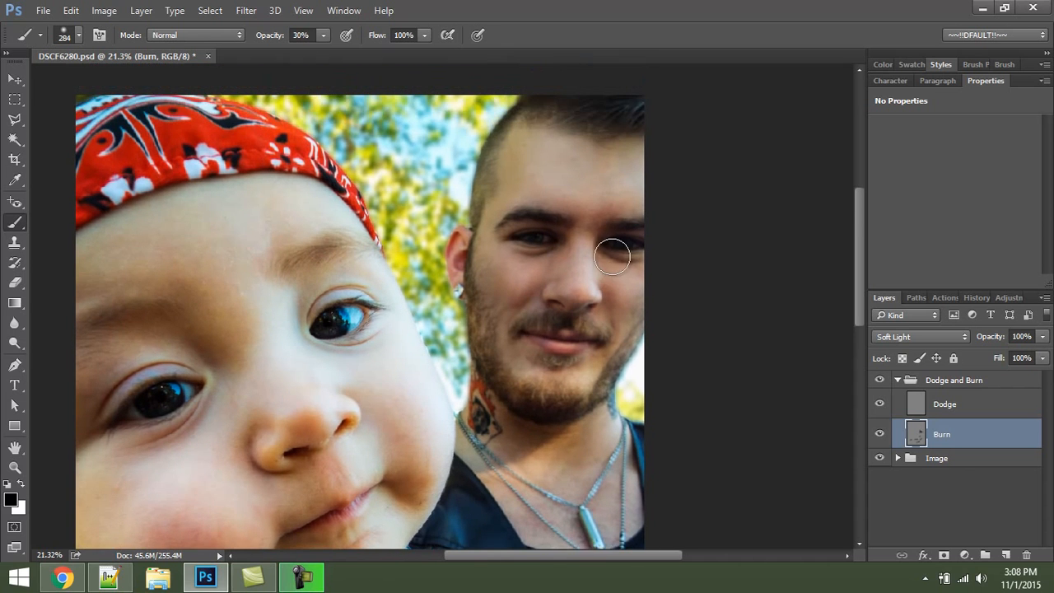
Step: Darken the man's black shirt between the leather vest and the dog tags with black strokes on the Burn layer
{"action": "left_click_drag", "start_coordinate": [594, 392], "coordinate": [577, 294]}
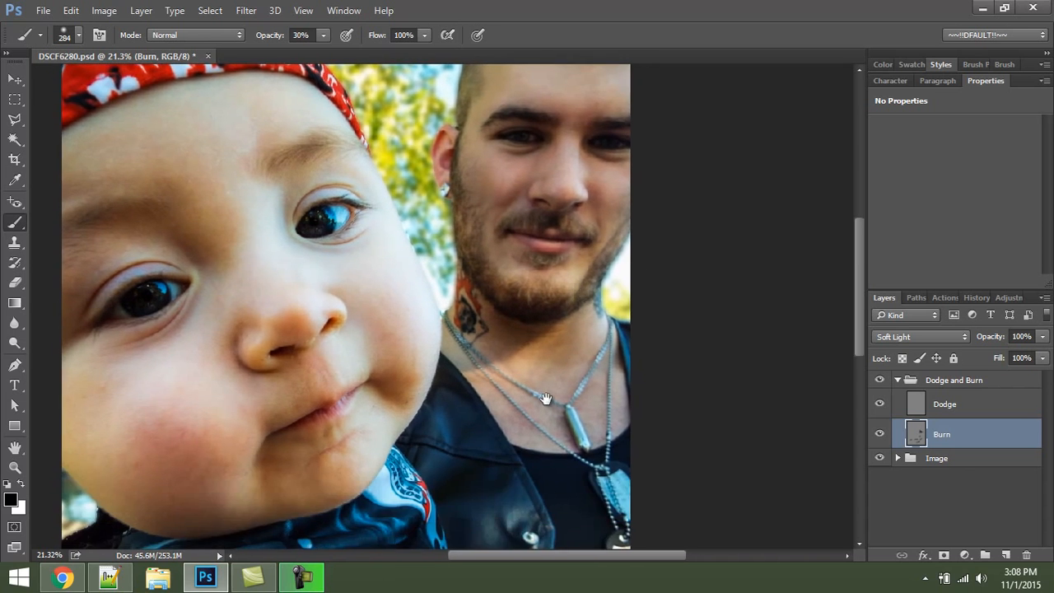
{"action": "left_click_drag", "start_coordinate": [546, 400], "coordinate": [543, 350]}
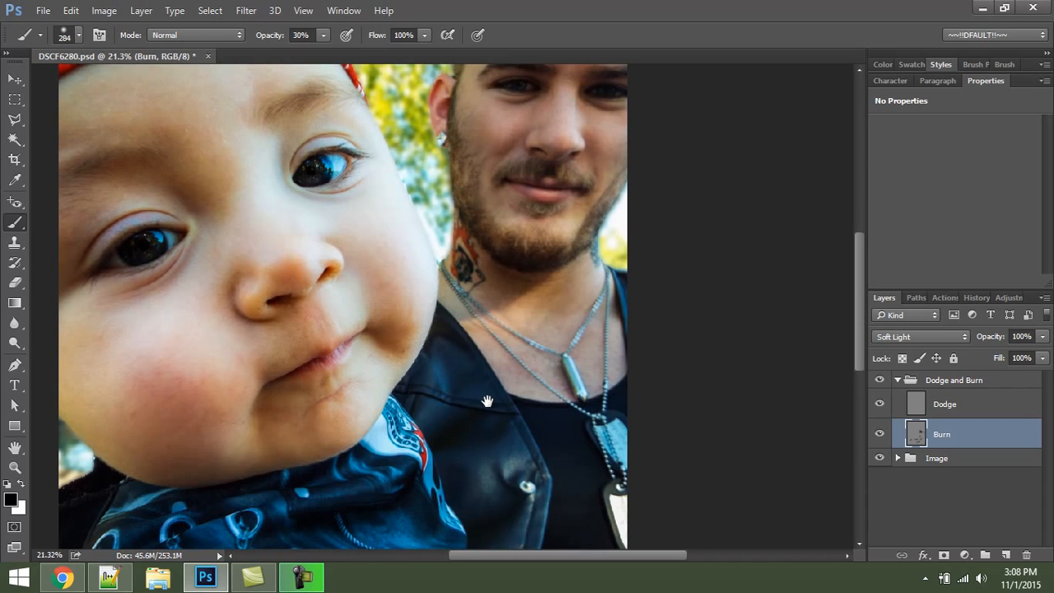
{"action": "left_click_drag", "start_coordinate": [486, 401], "coordinate": [525, 272]}
{"action": "left_click_drag", "start_coordinate": [612, 234], "coordinate": [620, 268]}
{"action": "mouse_move", "coordinate": [606, 353]}
{"action": "left_mouse_down"}
{"action": "mouse_move", "coordinate": [520, 306]}
{"action": "mouse_move", "coordinate": [585, 382]}
{"action": "left_mouse_up"}
{"action": "left_click_drag", "start_coordinate": [563, 326], "coordinate": [583, 392]}
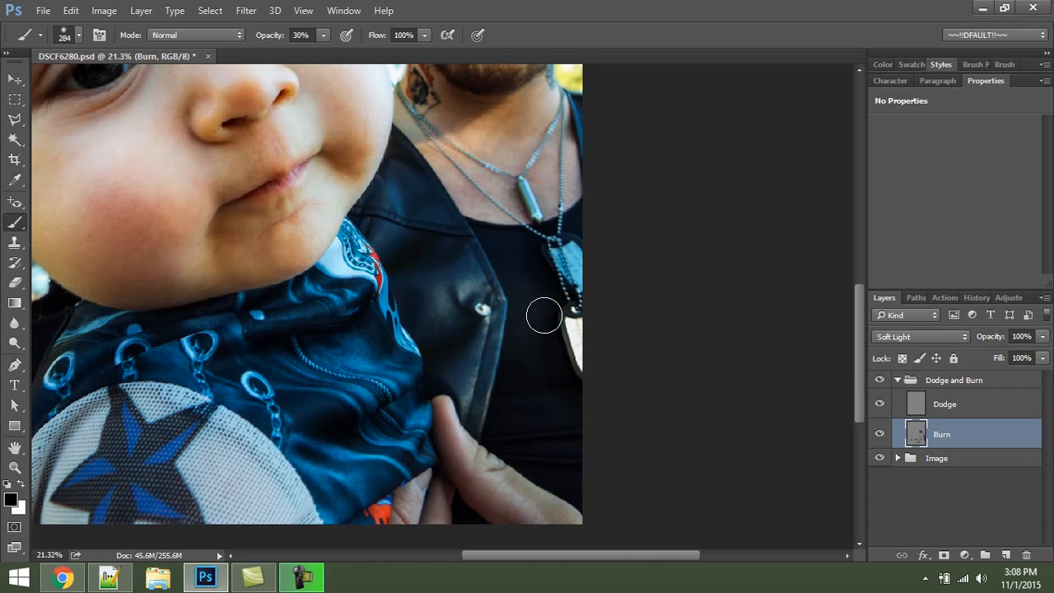
{"action": "mouse_move", "coordinate": [521, 238]}
{"action": "left_mouse_down"}
{"action": "mouse_move", "coordinate": [533, 308]}
{"action": "mouse_move", "coordinate": [546, 311]}
{"action": "left_mouse_up"}
{"action": "left_click_drag", "start_coordinate": [497, 415], "coordinate": [563, 379]}
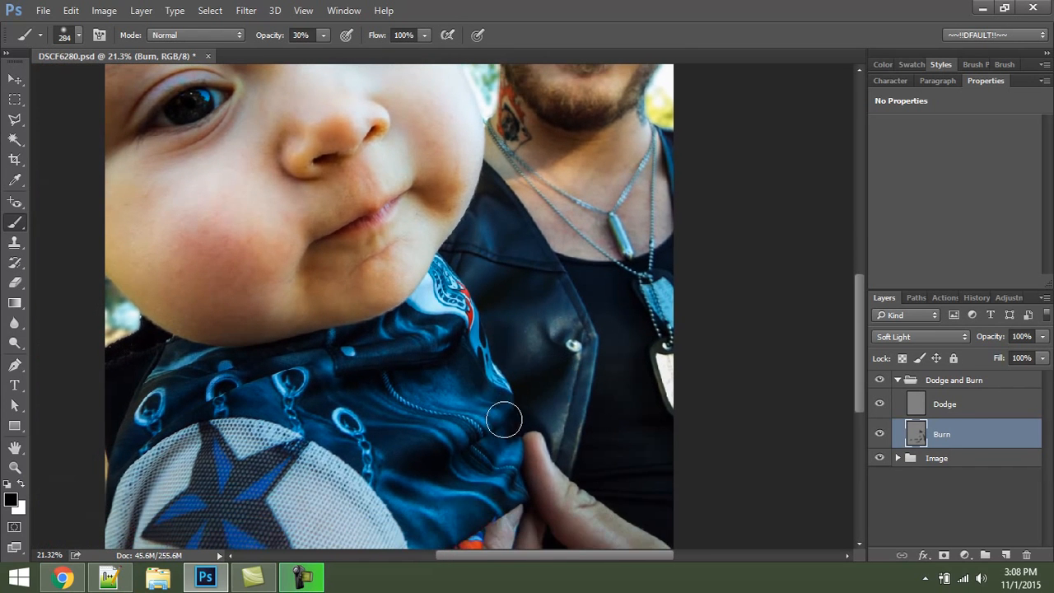
Step: Burn in the dark areas and lower edge of the baby's red bandana with black strokes
{"action": "left_click_drag", "start_coordinate": [545, 202], "coordinate": [567, 389]}
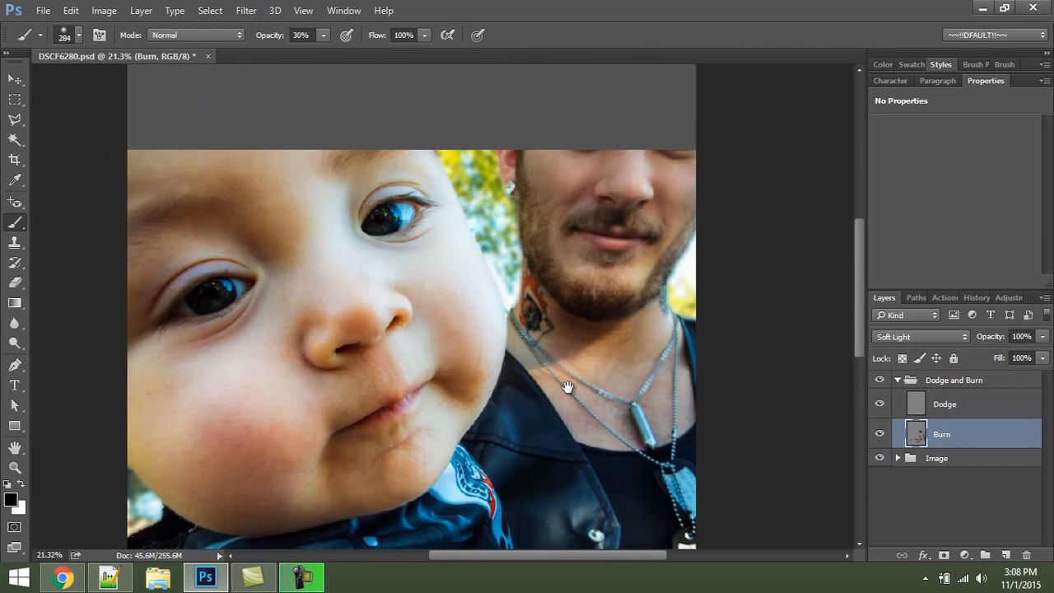
{"action": "left_click_drag", "start_coordinate": [557, 220], "coordinate": [583, 368]}
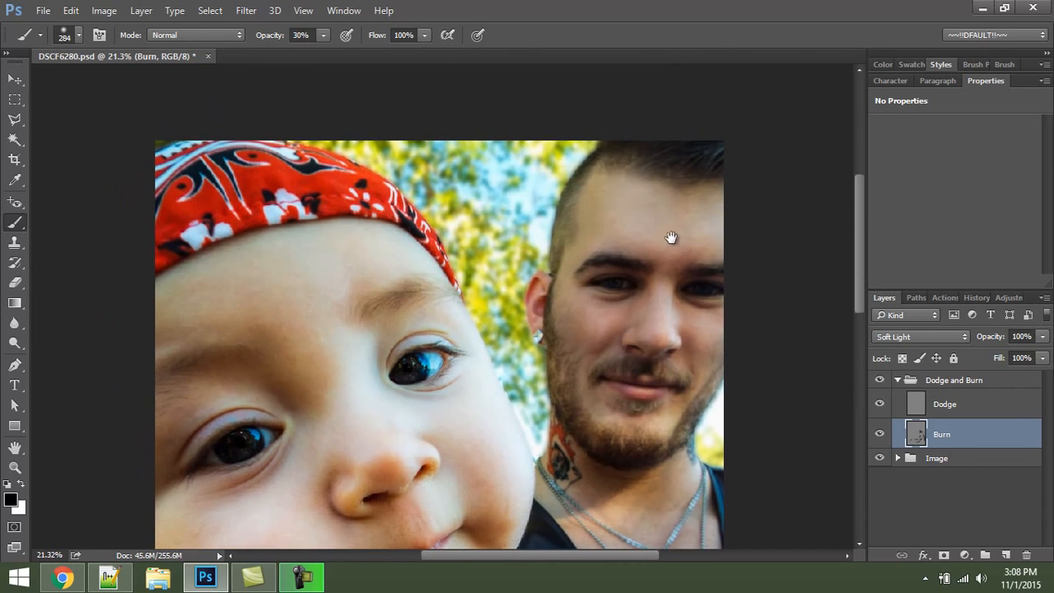
{"action": "left_click_drag", "start_coordinate": [671, 237], "coordinate": [615, 172]}
{"action": "left_click_drag", "start_coordinate": [322, 290], "coordinate": [497, 386]}
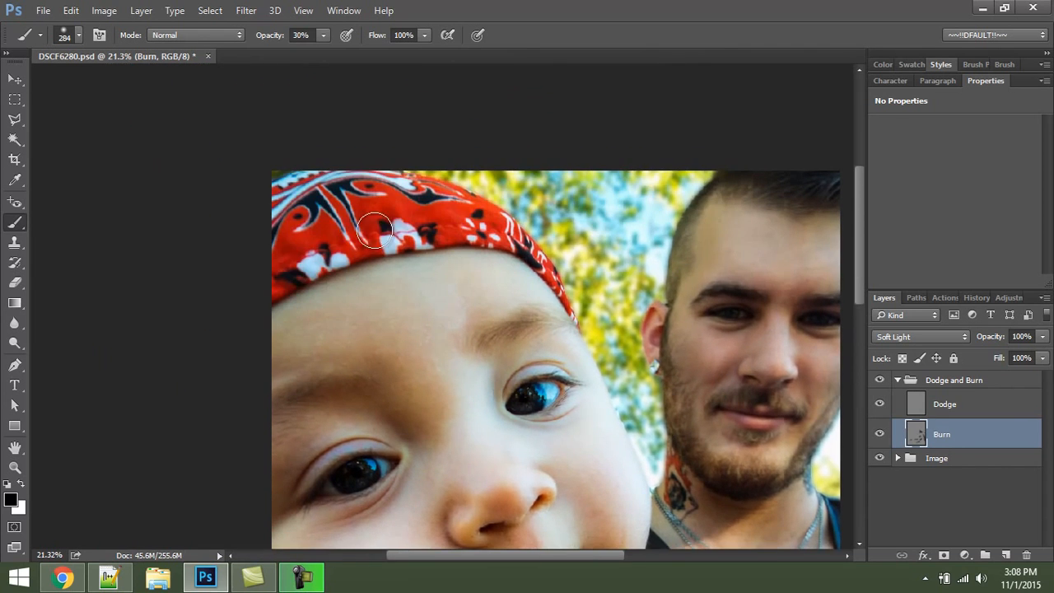
{"action": "mouse_move", "coordinate": [280, 295]}
{"action": "left_mouse_down"}
{"action": "mouse_move", "coordinate": [403, 212]}
{"action": "mouse_move", "coordinate": [418, 185]}
{"action": "mouse_move", "coordinate": [530, 242]}
{"action": "left_mouse_up"}
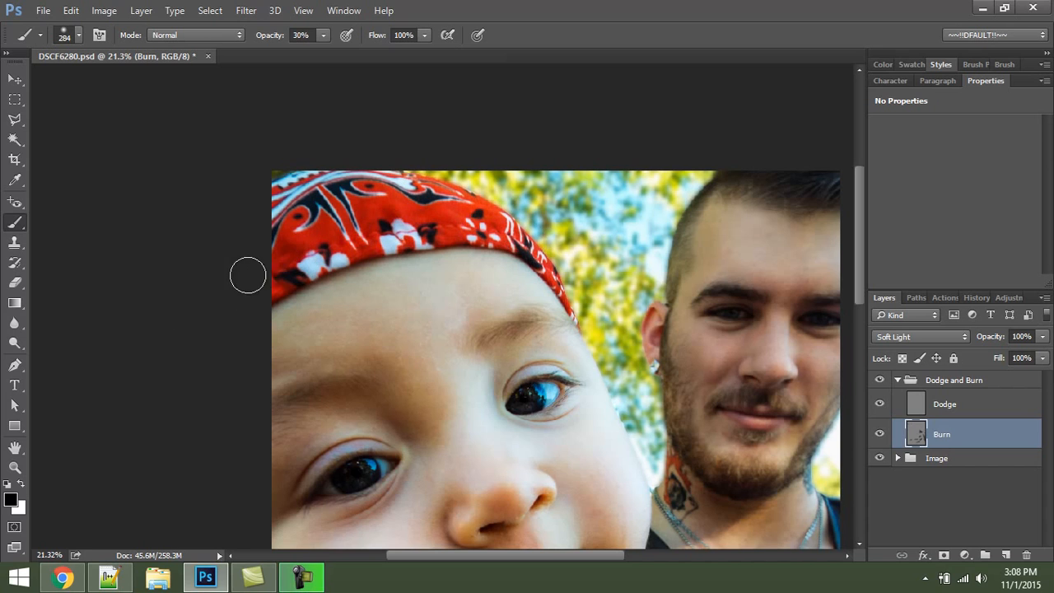
Step: Enlarge the brush to 443 px and try darkening the shadows around the baby's brow, undoing the trial strokes
{"action": "left_click_drag", "start_coordinate": [360, 254], "coordinate": [369, 106]}
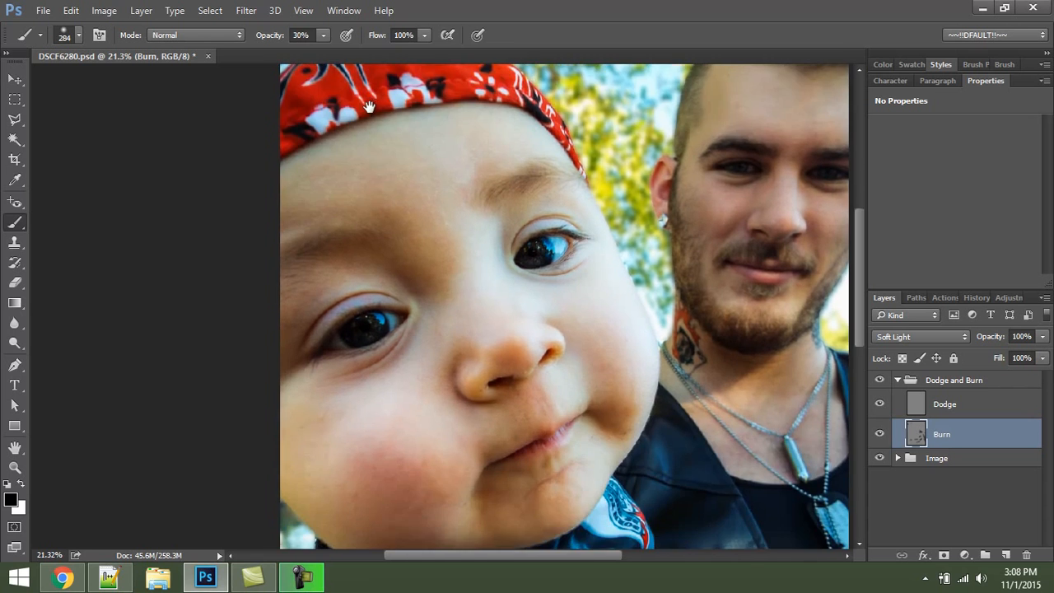
{"action": "mouse_move", "coordinate": [435, 365]}
{"action": "left_mouse_down"}
{"action": "mouse_move", "coordinate": [442, 219]}
{"action": "mouse_move", "coordinate": [429, 298]}
{"action": "left_mouse_up"}
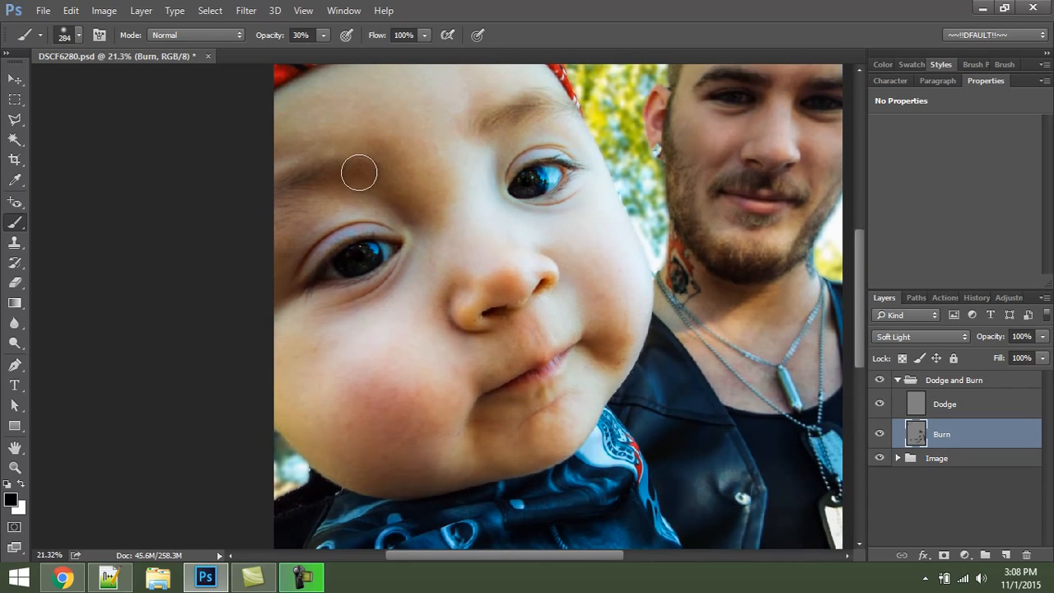
{"action": "mouse_move", "coordinate": [358, 170]}
{"action": "left_mouse_down"}
{"action": "mouse_move", "coordinate": [421, 220]}
{"action": "mouse_move", "coordinate": [428, 351]}
{"action": "left_mouse_up"}
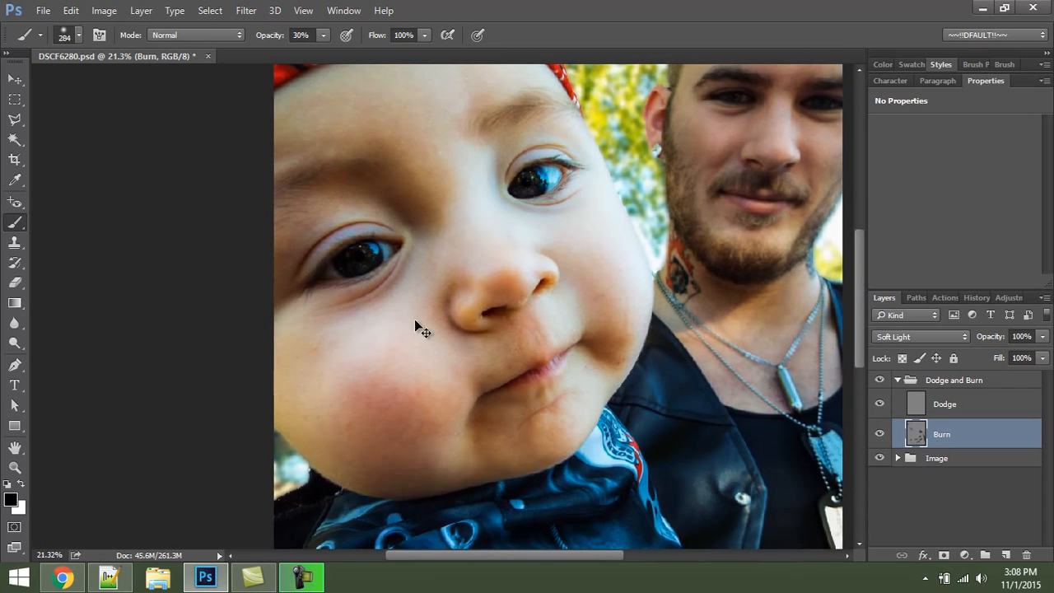
{"action": "key", "text": "ctrl+z"}
{"action": "left_click_drag", "start_coordinate": [352, 184], "coordinate": [415, 202]}
{"action": "key", "text": "ctrl+z"}
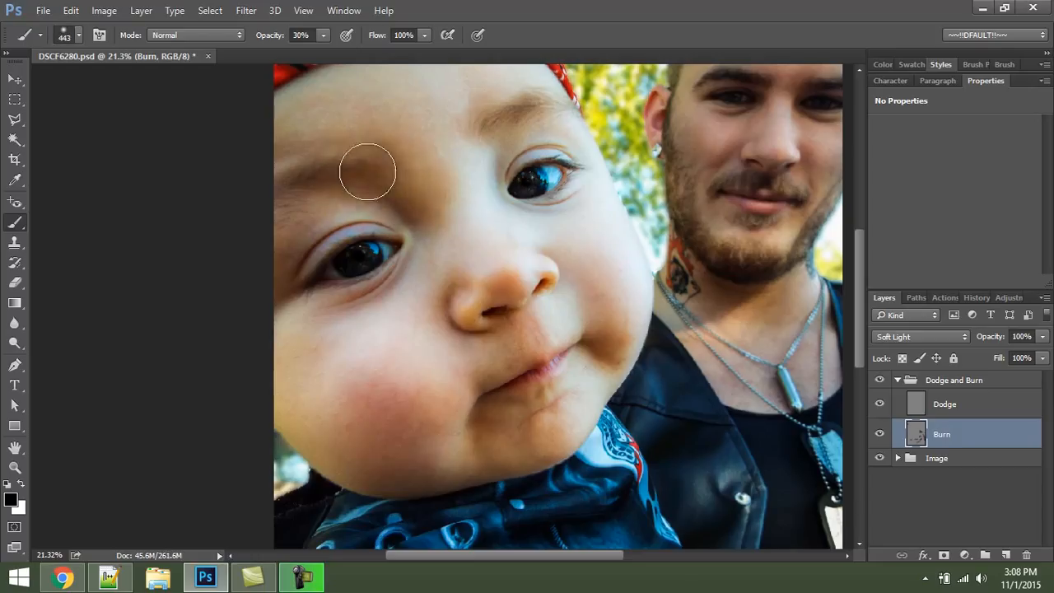
{"action": "left_click_drag", "start_coordinate": [362, 165], "coordinate": [318, 166]}
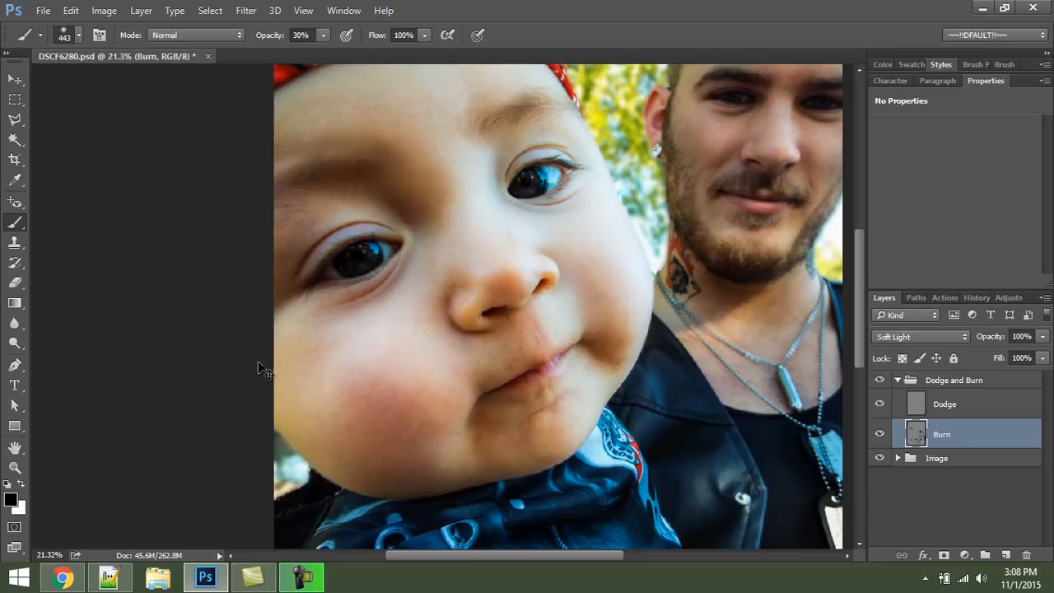
{"action": "key", "text": "ctrl+z"}
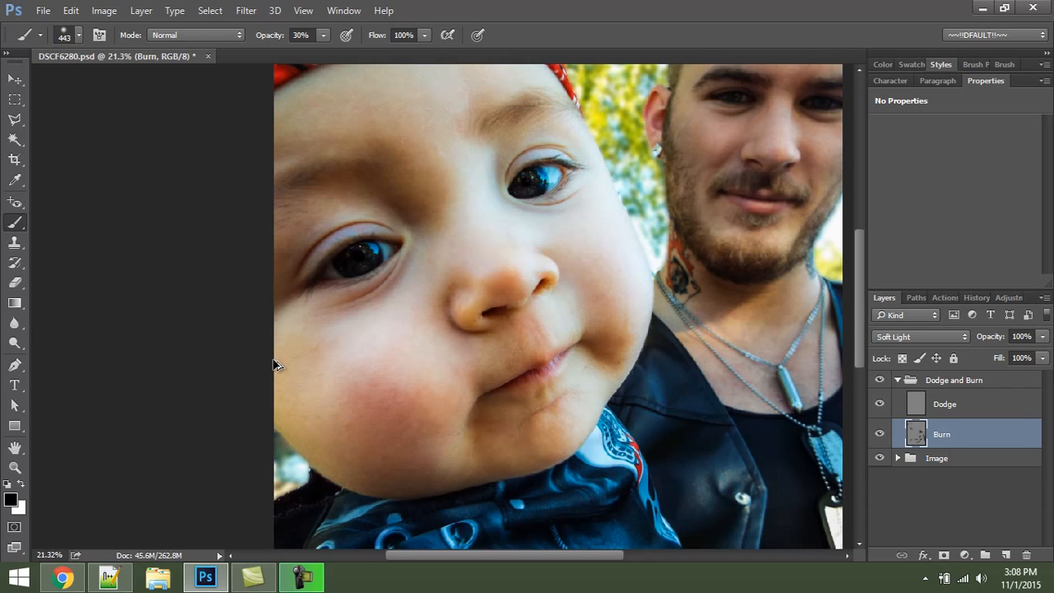
{"action": "key", "text": "ctrl+alt+z"}
Step: Darken the edge of the bib and the shadow between the man's fingers where his hand meets it
{"action": "left_click_drag", "start_coordinate": [483, 314], "coordinate": [496, 332]}
{"action": "left_click_drag", "start_coordinate": [441, 369], "coordinate": [411, 198]}
{"action": "left_click_drag", "start_coordinate": [519, 275], "coordinate": [447, 351]}
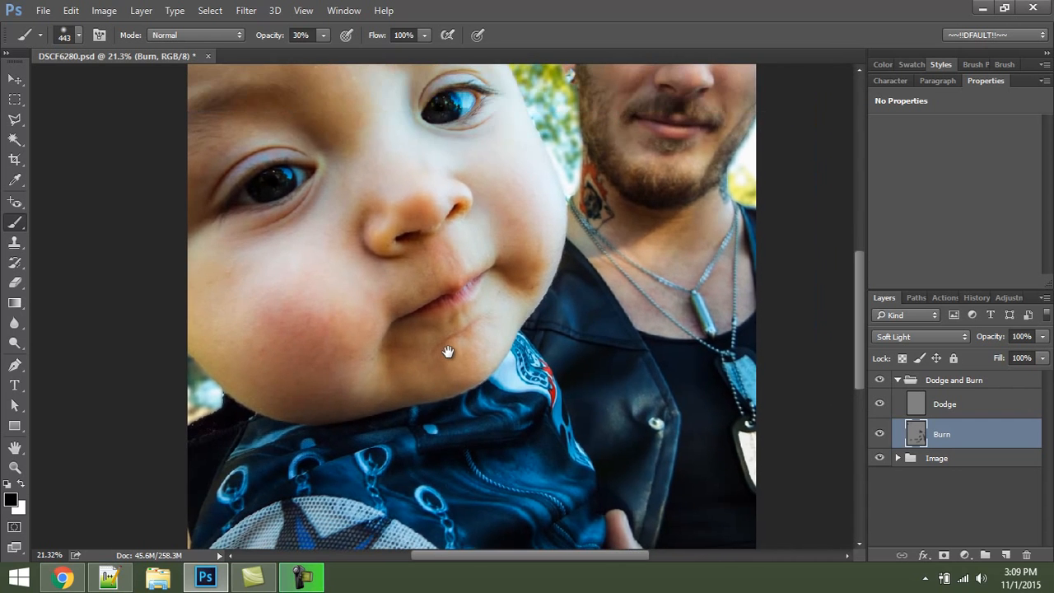
{"action": "left_click_drag", "start_coordinate": [513, 353], "coordinate": [498, 334]}
{"action": "left_click_drag", "start_coordinate": [444, 438], "coordinate": [468, 258]}
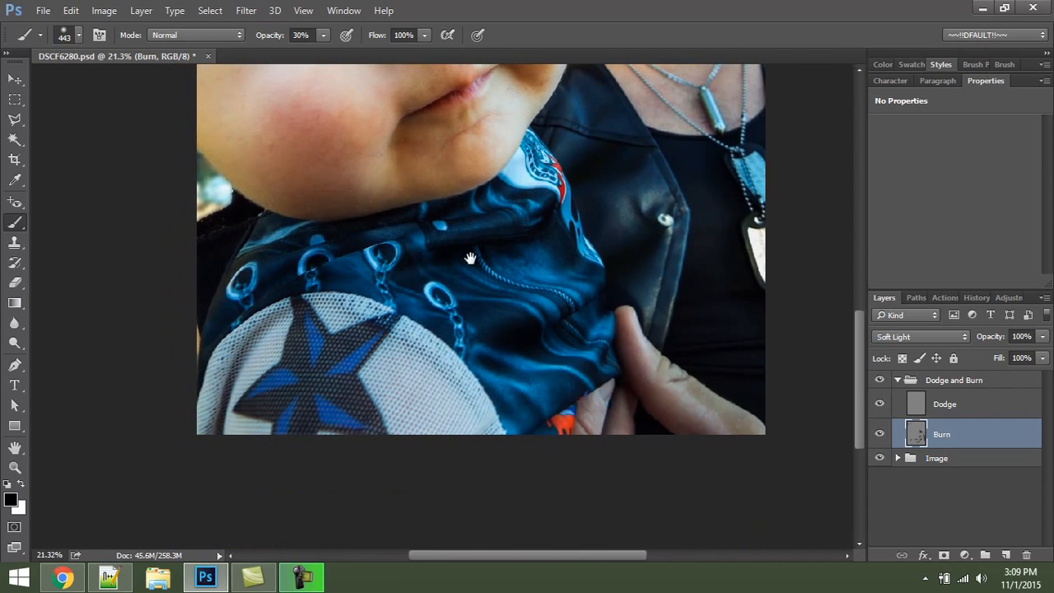
{"action": "left_click_drag", "start_coordinate": [531, 265], "coordinate": [330, 351]}
{"action": "left_click_drag", "start_coordinate": [417, 365], "coordinate": [420, 285]}
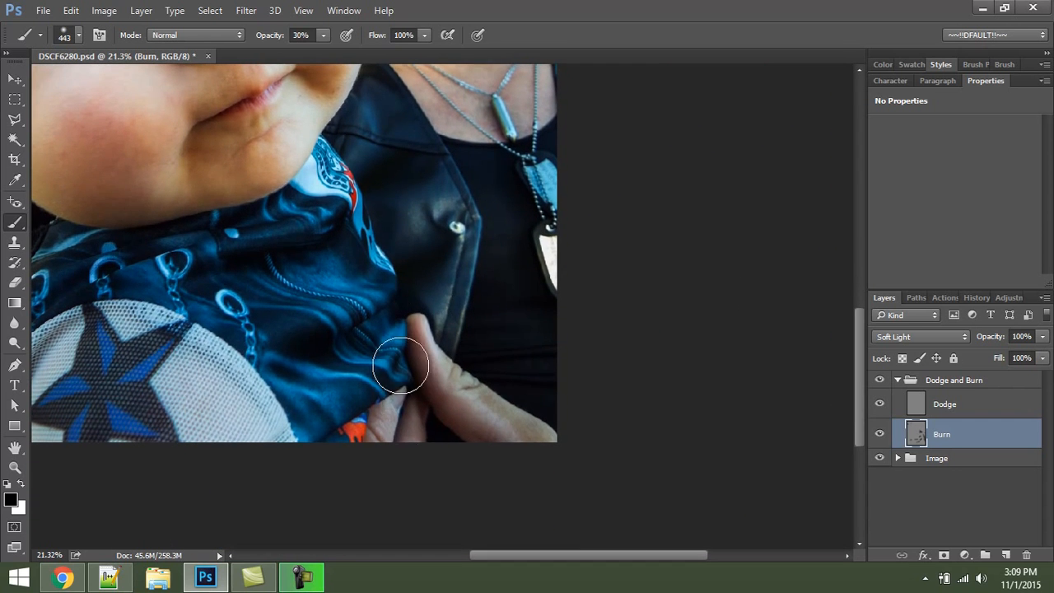
{"action": "left_click_drag", "start_coordinate": [409, 387], "coordinate": [413, 398]}
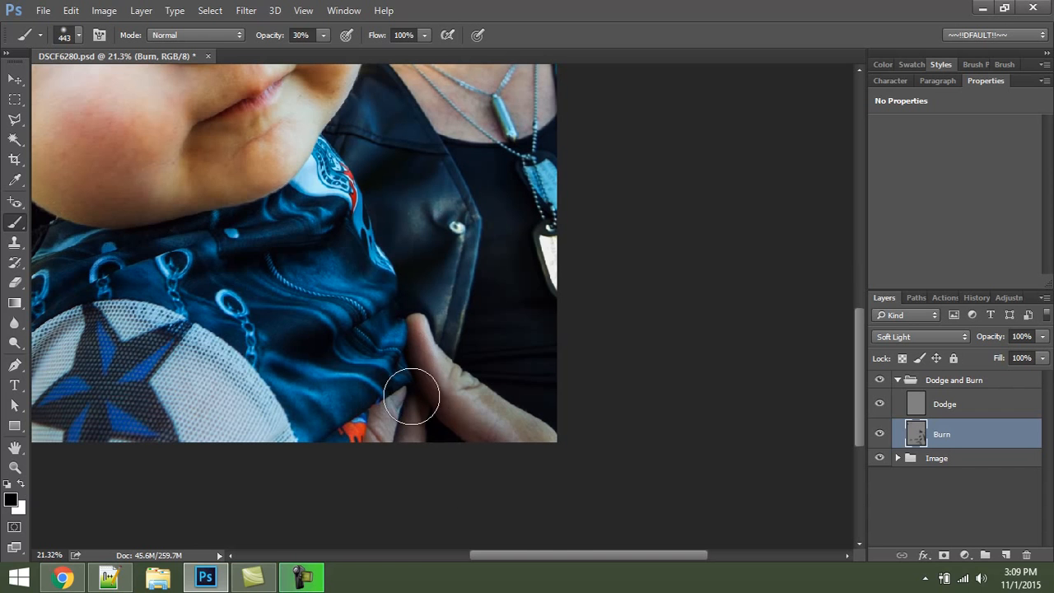
Step: Compare the whole portrait with and without the Burn layer by switching its visibility repeatedly, leaving the layer shown
{"action": "mouse_move", "coordinate": [295, 227]}
{"action": "left_mouse_down"}
{"action": "mouse_move", "coordinate": [489, 522]}
{"action": "mouse_move", "coordinate": [490, 562]}
{"action": "left_mouse_up"}
{"action": "mouse_move", "coordinate": [558, 327]}
{"action": "left_mouse_down"}
{"action": "mouse_move", "coordinate": [494, 459]}
{"action": "mouse_move", "coordinate": [502, 309]}
{"action": "mouse_move", "coordinate": [505, 323]}
{"action": "left_mouse_up"}
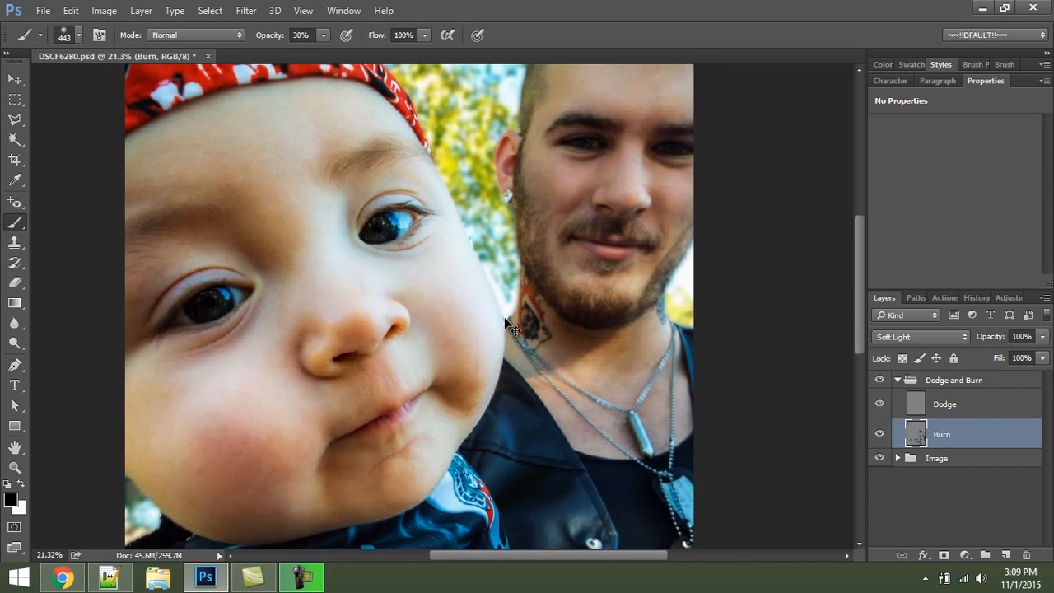
{"action": "scroll", "coordinate": [506, 323], "scroll_direction": "down", "scroll_amount": 3}
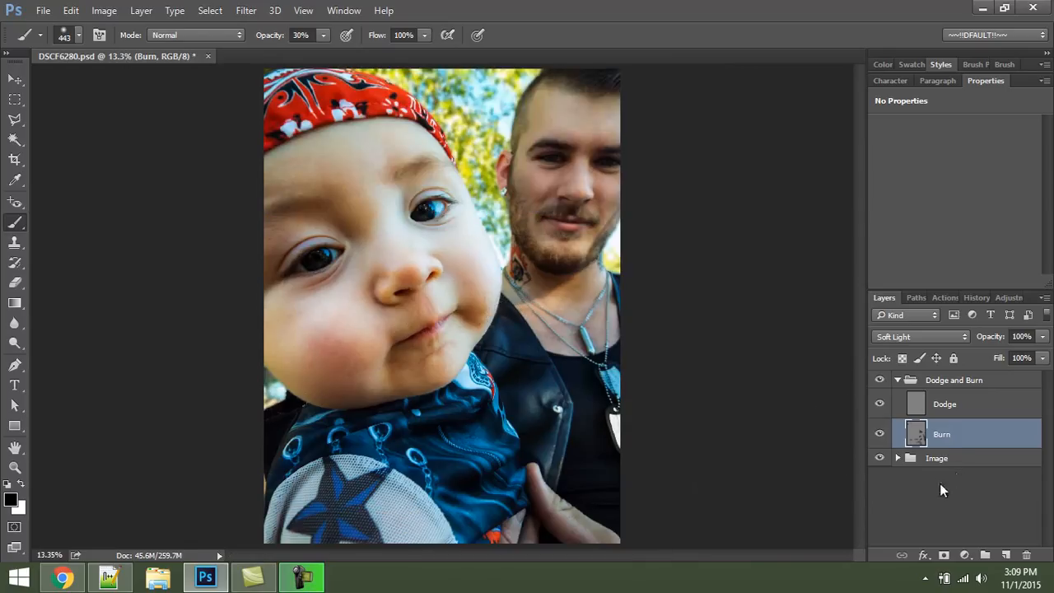
{"action": "left_click", "coordinate": [879, 434]}
{"action": "left_click", "coordinate": [879, 436]}
{"action": "left_click", "coordinate": [879, 436]}
{"action": "left_click", "coordinate": [879, 436]}
{"action": "left_click", "coordinate": [879, 436]}
{"action": "left_click", "coordinate": [880, 435]}
{"action": "left_click", "coordinate": [879, 435]}
{"action": "left_click", "coordinate": [967, 528]}
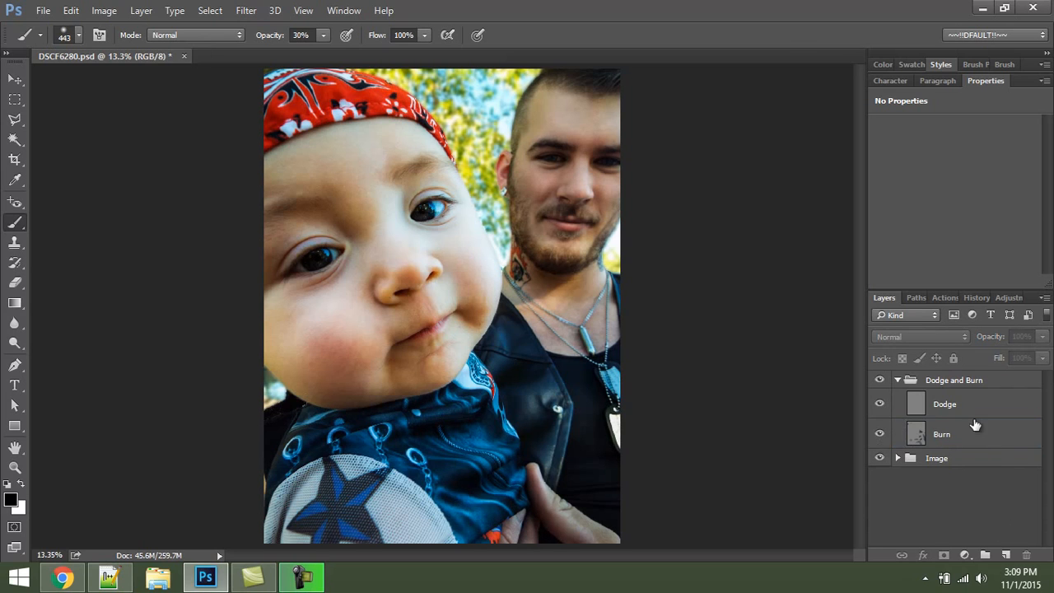
Step: Make white the foreground color and brighten the baby's red bandana with broad 30% opacity strokes on the Dodge layer
{"action": "left_click", "coordinate": [916, 406]}
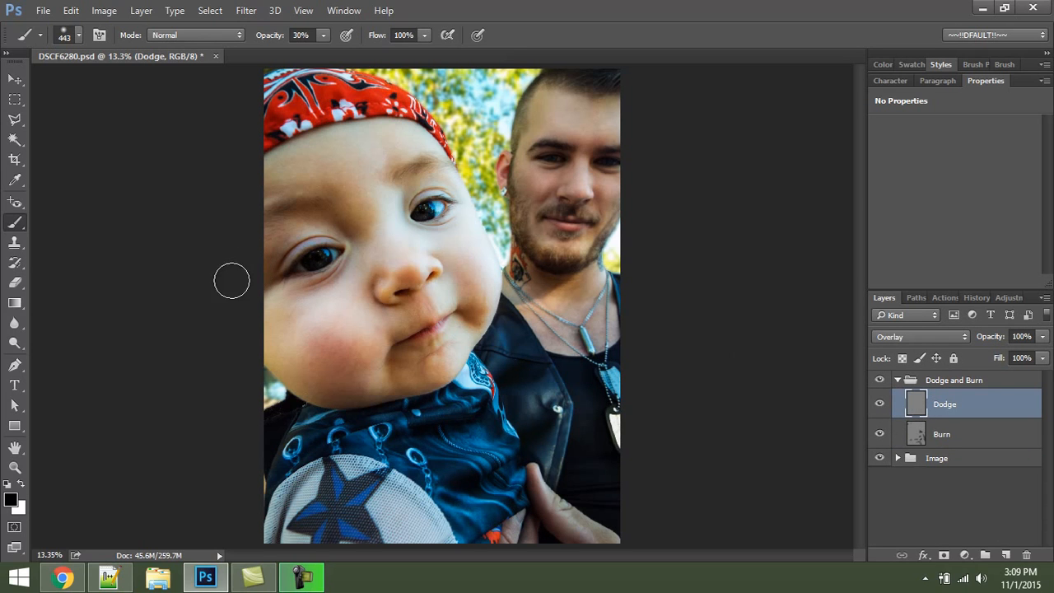
{"action": "key", "text": "x"}
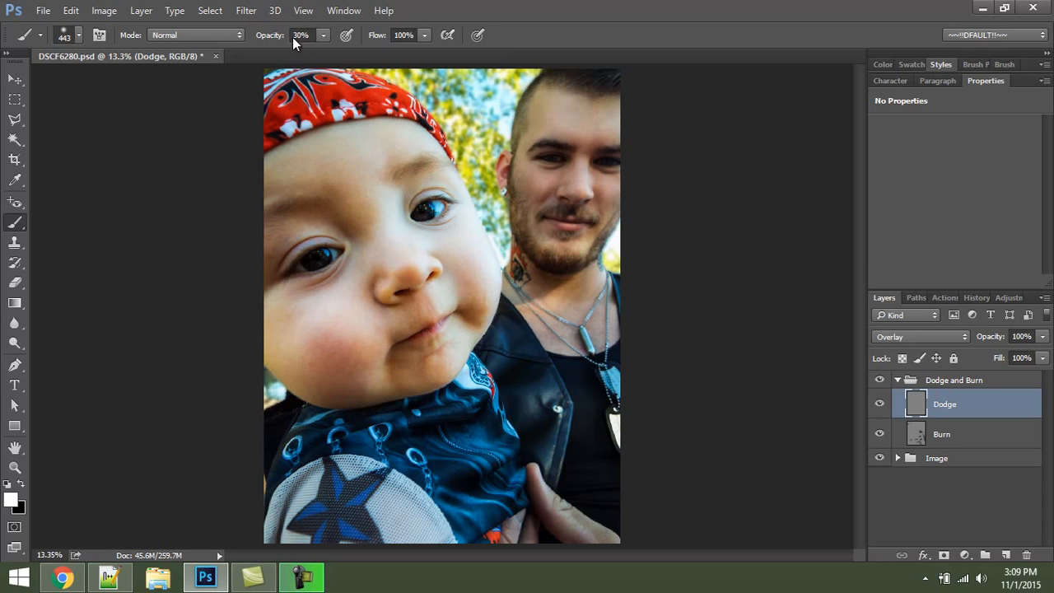
{"action": "scroll", "coordinate": [576, 261], "scroll_direction": "up", "scroll_amount": 4}
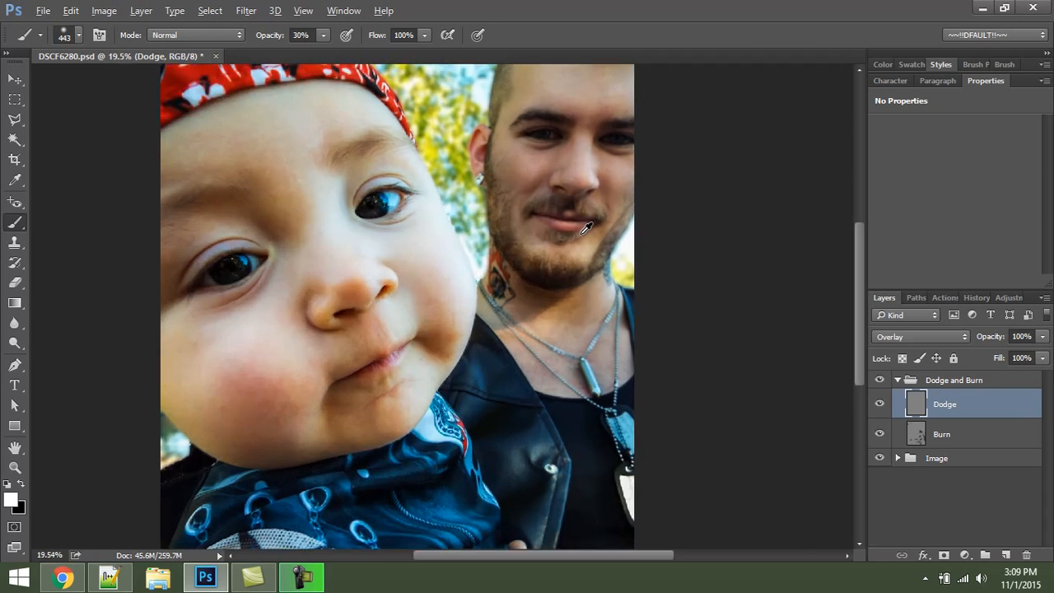
{"action": "left_click_drag", "start_coordinate": [347, 209], "coordinate": [509, 207]}
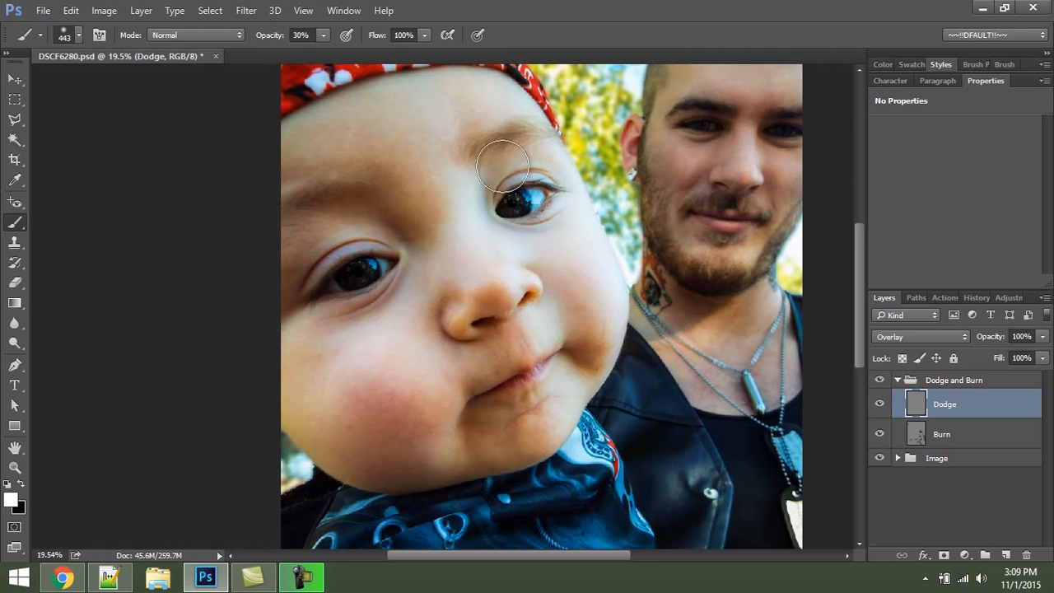
{"action": "left_click_drag", "start_coordinate": [518, 106], "coordinate": [542, 156]}
{"action": "left_click_drag", "start_coordinate": [464, 204], "coordinate": [531, 279]}
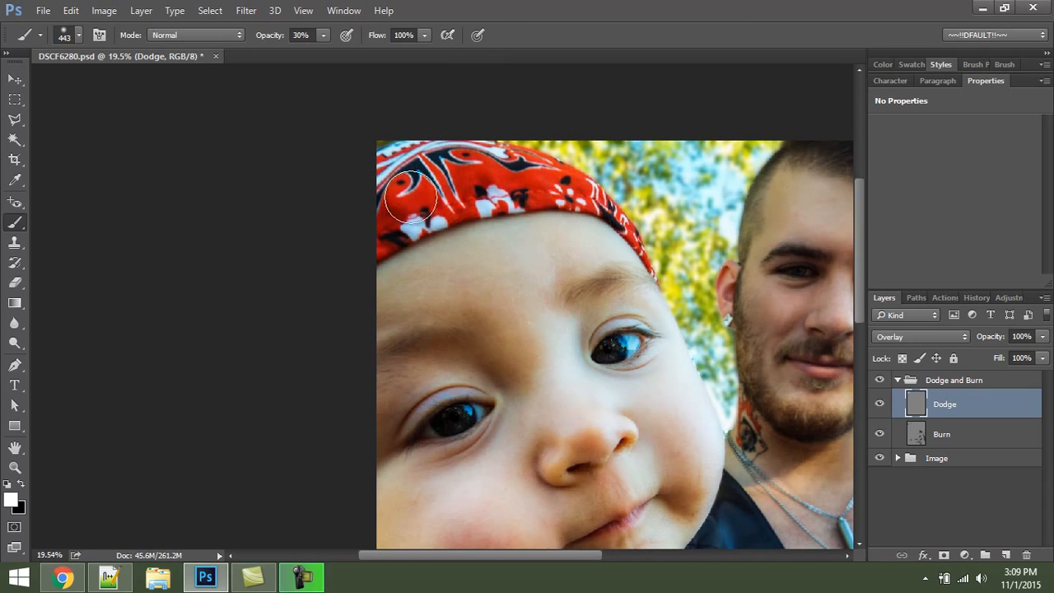
{"action": "mouse_move", "coordinate": [519, 161]}
{"action": "left_mouse_down"}
{"action": "mouse_move", "coordinate": [527, 178]}
{"action": "mouse_move", "coordinate": [601, 194]}
{"action": "mouse_move", "coordinate": [677, 260]}
{"action": "left_mouse_up"}
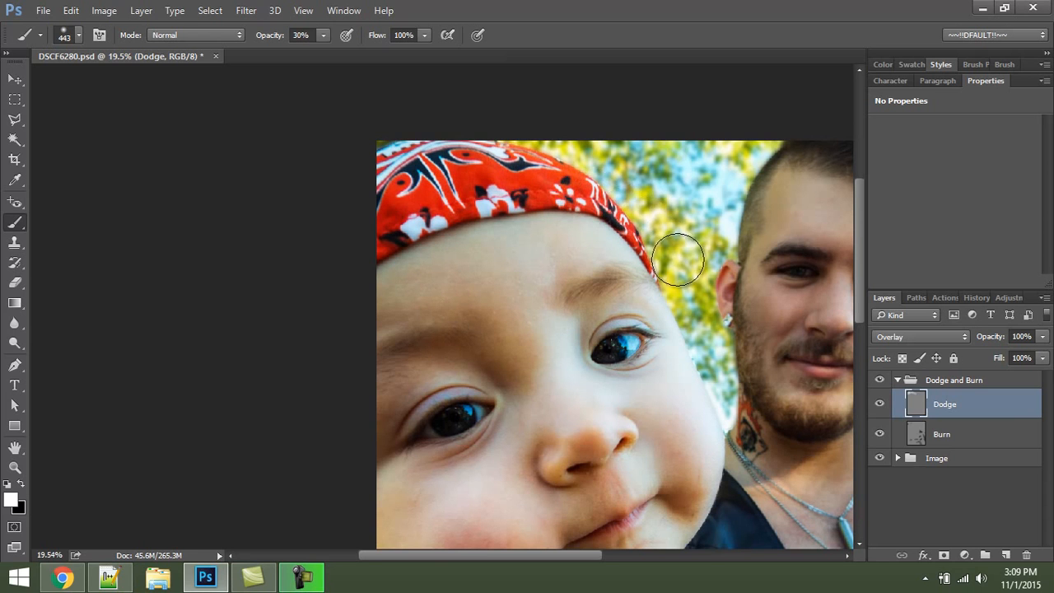
{"action": "left_click_drag", "start_coordinate": [437, 235], "coordinate": [478, 222]}
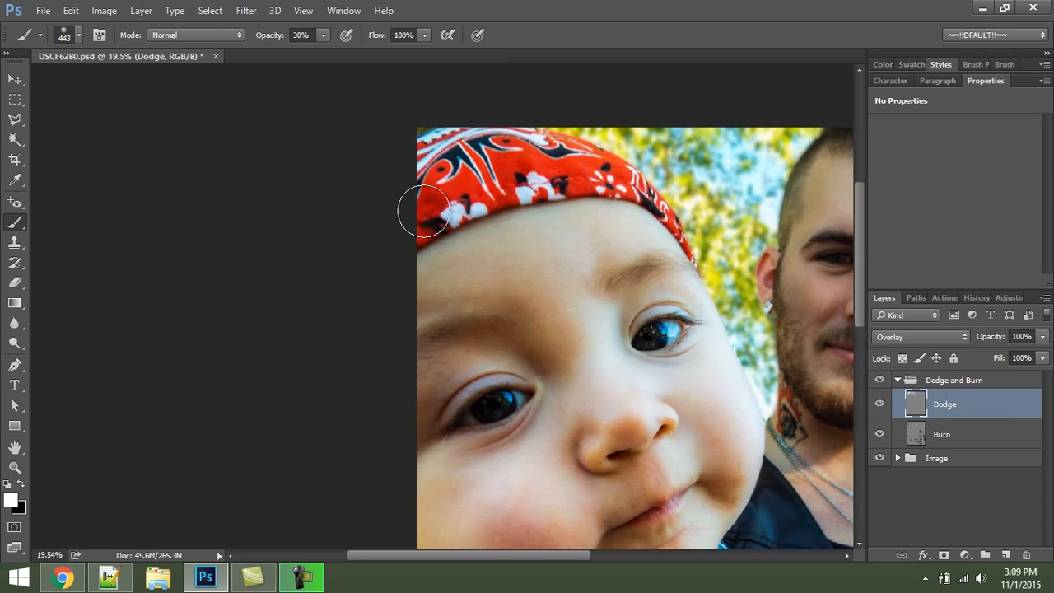
{"action": "left_click_drag", "start_coordinate": [603, 438], "coordinate": [502, 372]}
{"action": "left_click_drag", "start_coordinate": [409, 348], "coordinate": [471, 326]}
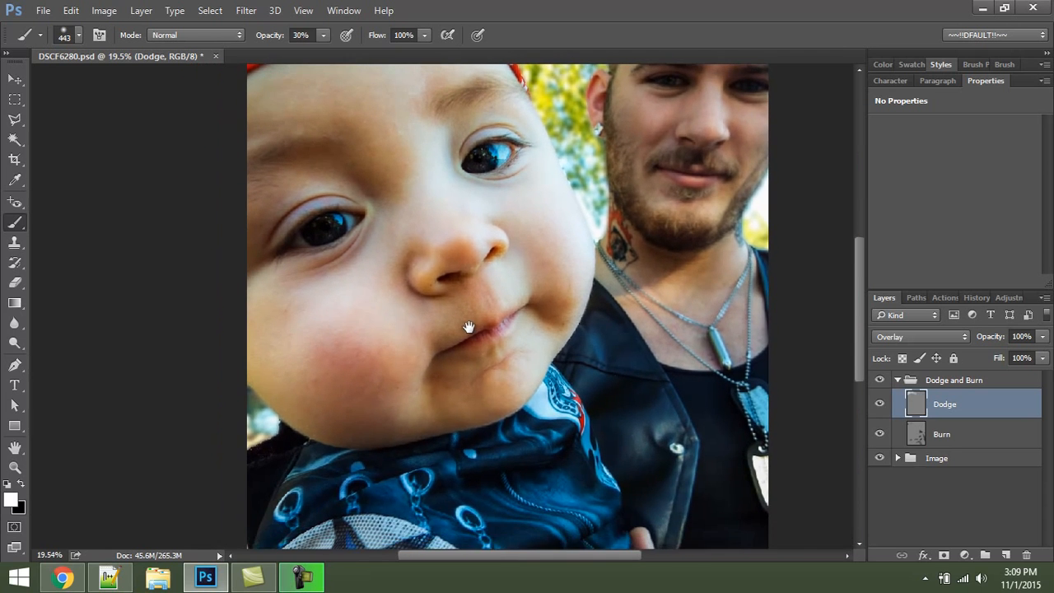
Step: Brighten the area around the baby's eyes with 30% opacity strokes on the Dodge layer, comparing the result by undoing and redoing
{"action": "left_click_drag", "start_coordinate": [568, 252], "coordinate": [573, 287]}
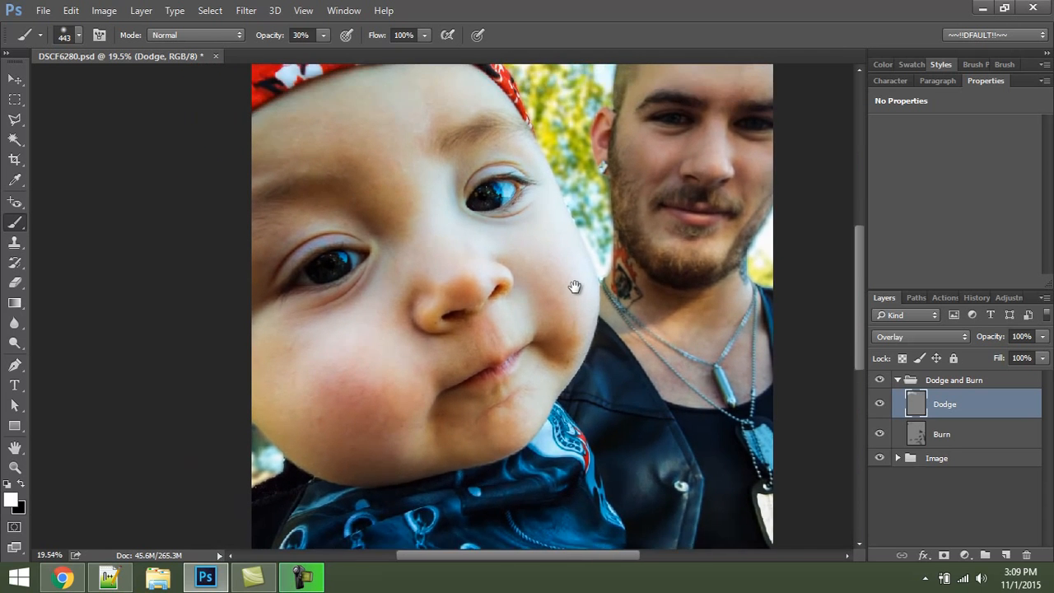
{"action": "left_click_drag", "start_coordinate": [347, 259], "coordinate": [279, 314]}
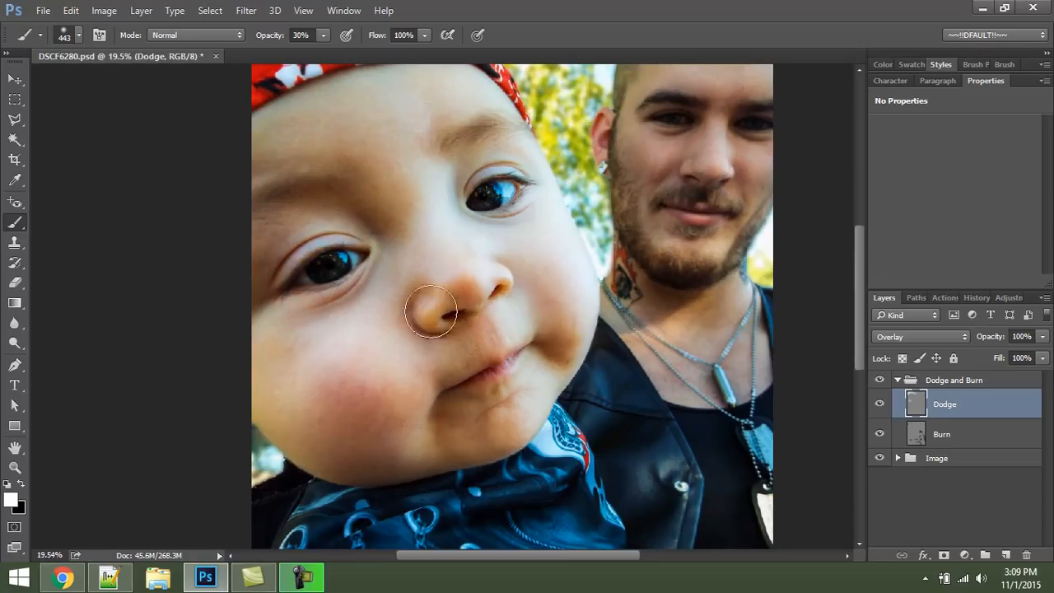
{"action": "left_click_drag", "start_coordinate": [484, 194], "coordinate": [508, 190]}
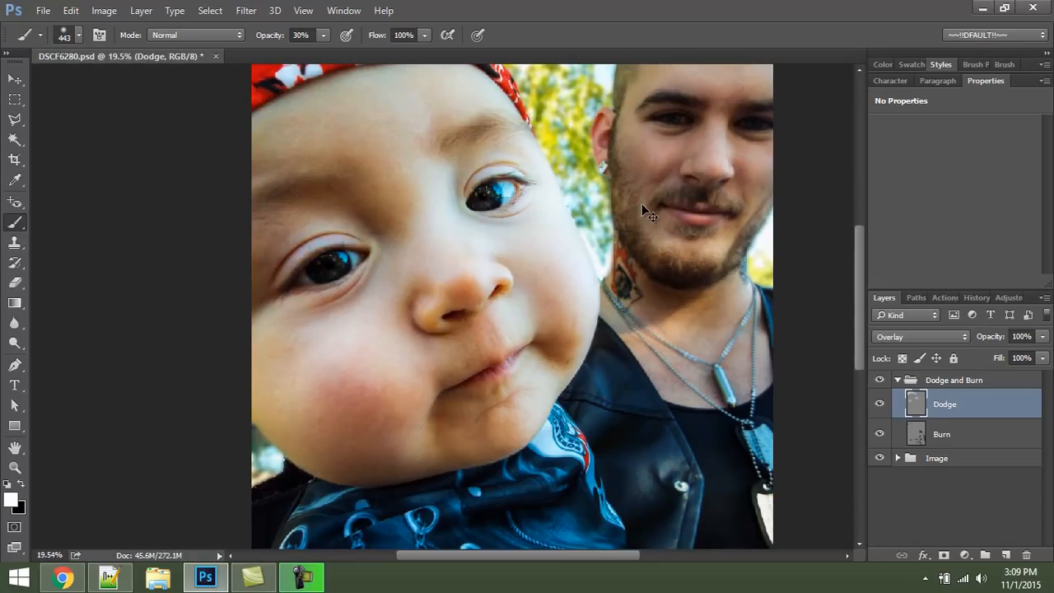
{"action": "key", "text": "ctrl+z"}
{"action": "key", "text": "ctrl+z"}
Step: Lower the brush opacity to 11%, lightly brighten the man's face, and reduce the brush to 185 px at the bridge of his nose
{"action": "mouse_move", "coordinate": [579, 299]}
{"action": "left_mouse_down"}
{"action": "mouse_move", "coordinate": [479, 296]}
{"action": "mouse_move", "coordinate": [455, 196]}
{"action": "left_mouse_up"}
{"action": "left_click_drag", "start_coordinate": [539, 358], "coordinate": [510, 251]}
{"action": "left_click_drag", "start_coordinate": [585, 250], "coordinate": [507, 299]}
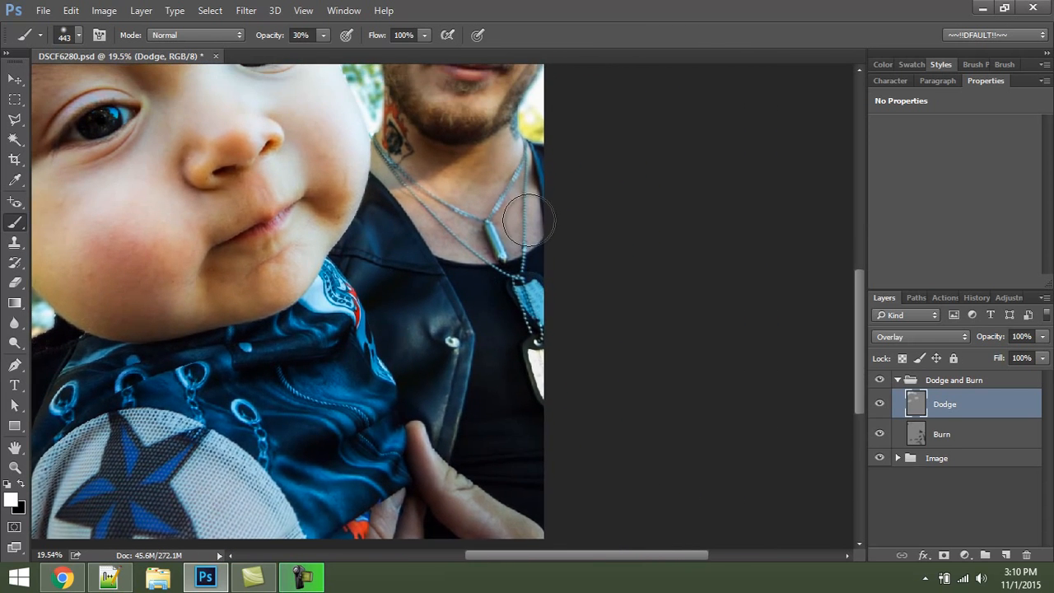
{"action": "left_click_drag", "start_coordinate": [501, 187], "coordinate": [487, 379]}
{"action": "mouse_move", "coordinate": [499, 200]}
{"action": "left_mouse_down"}
{"action": "mouse_move", "coordinate": [503, 224]}
{"action": "mouse_move", "coordinate": [487, 251]}
{"action": "left_mouse_up"}
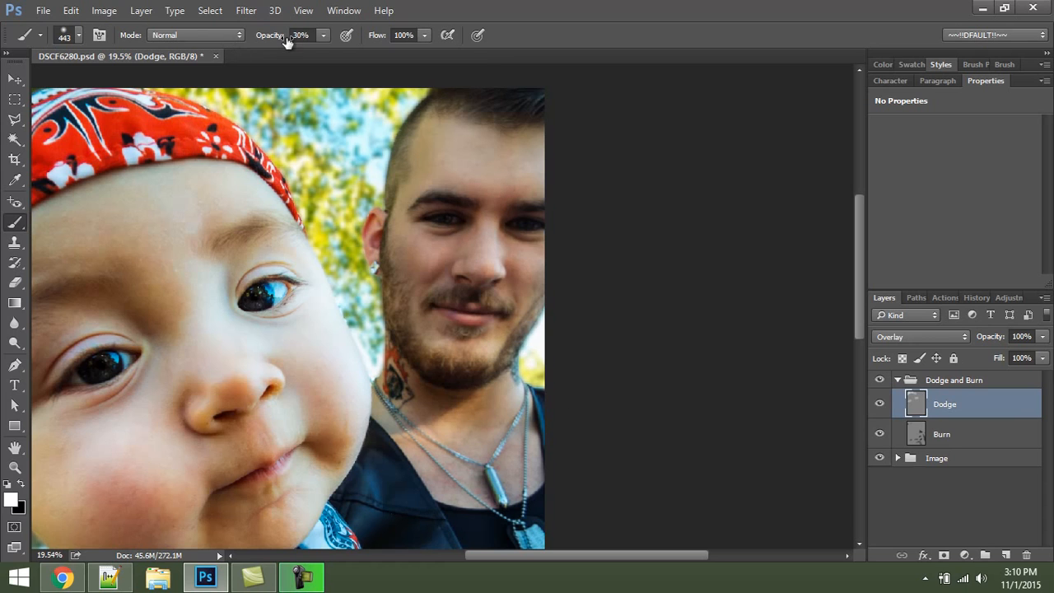
{"action": "left_click_drag", "start_coordinate": [286, 40], "coordinate": [260, 42]}
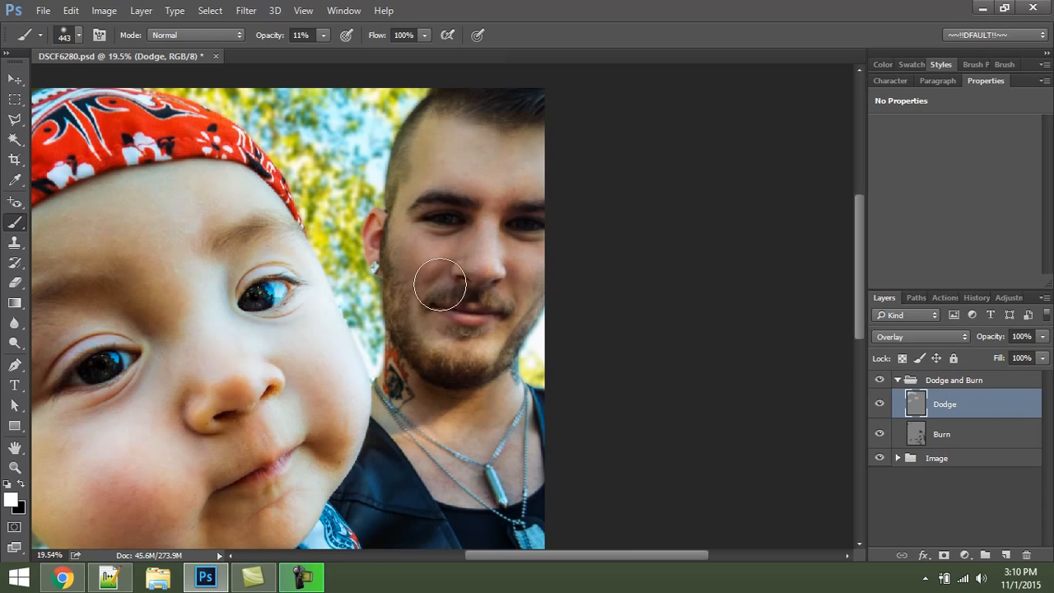
{"action": "scroll", "coordinate": [517, 205], "scroll_direction": "up", "scroll_amount": 3}
{"action": "scroll", "coordinate": [514, 211], "scroll_direction": "up", "scroll_amount": 1}
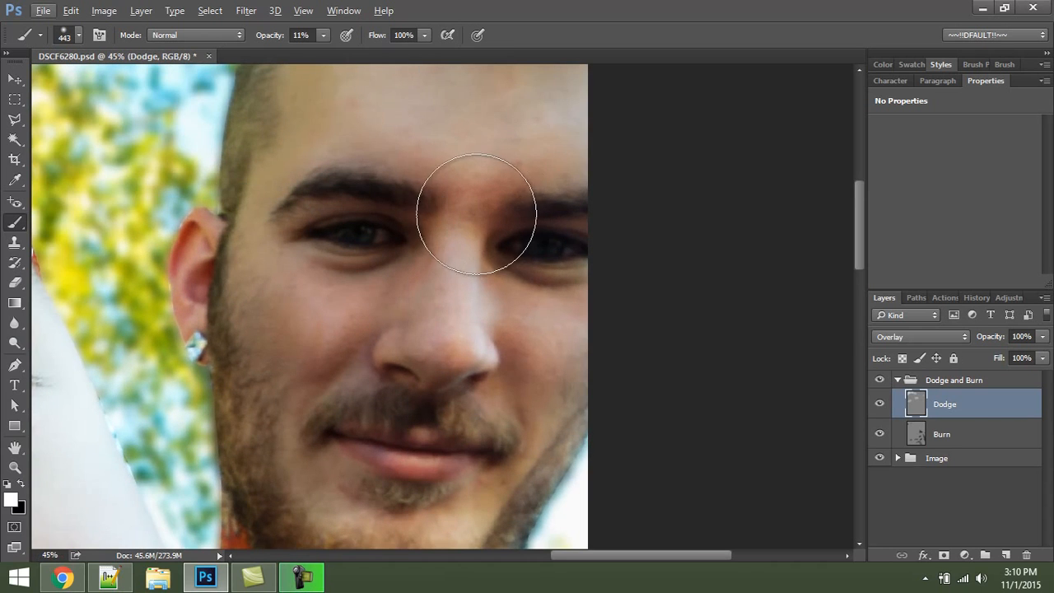
{"action": "mouse_move", "coordinate": [486, 199]}
{"action": "left_mouse_down"}
{"action": "mouse_move", "coordinate": [438, 204]}
{"action": "mouse_move", "coordinate": [486, 181]}
{"action": "mouse_move", "coordinate": [468, 224]}
{"action": "left_mouse_up"}
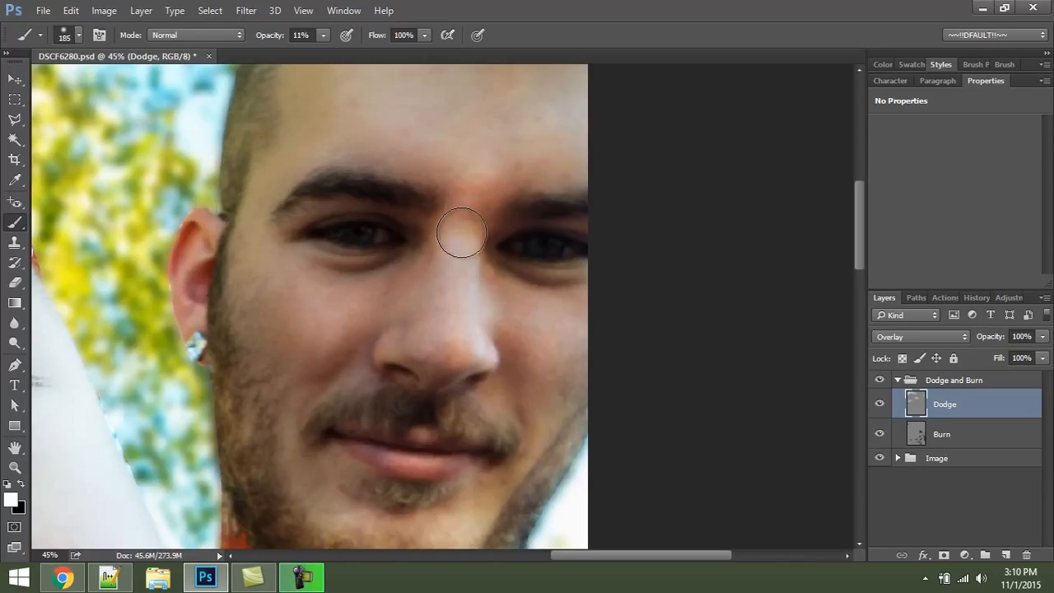
{"action": "scroll", "coordinate": [427, 329], "scroll_direction": "down", "scroll_amount": 3}
{"action": "scroll", "coordinate": [437, 329], "scroll_direction": "down", "scroll_amount": 2}
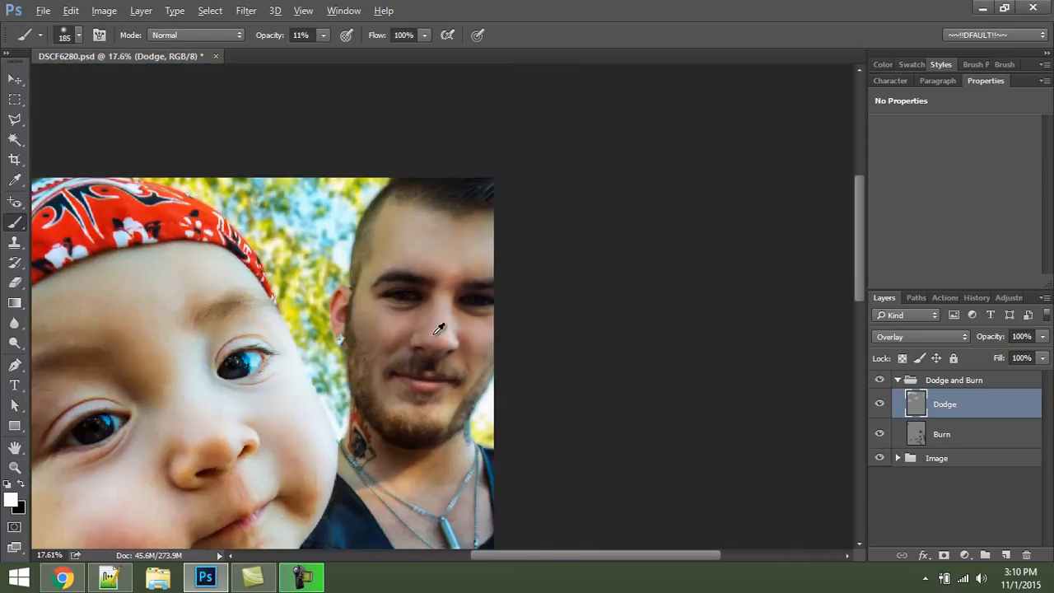
{"action": "left_click_drag", "start_coordinate": [377, 357], "coordinate": [553, 285]}
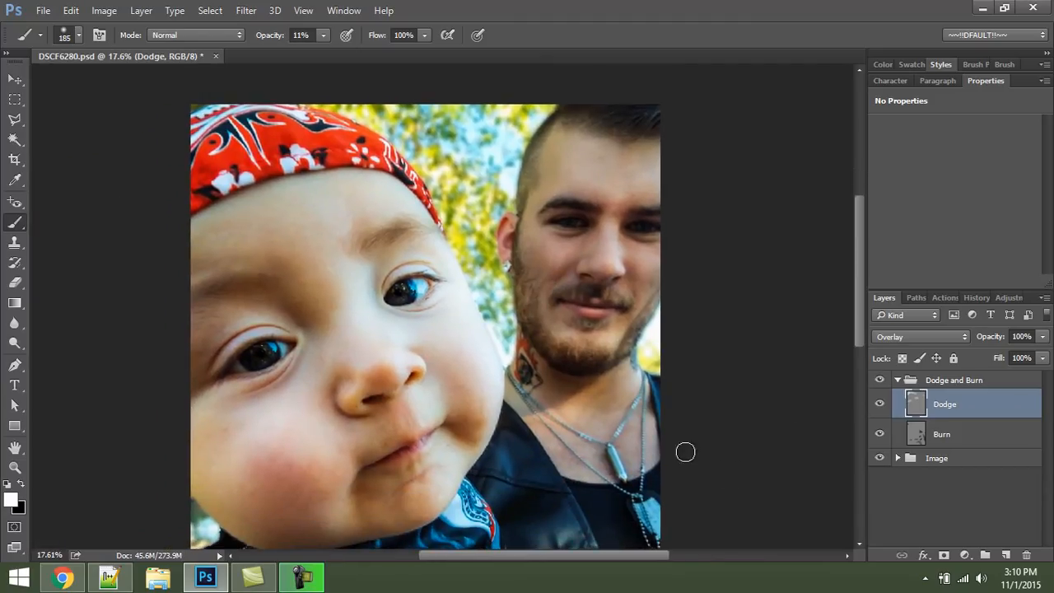
Step: Brighten the bullet-shaped pendant on the man's necklace with an 89 px brush, comparing the result by undoing and redoing
{"action": "scroll", "coordinate": [685, 451], "scroll_direction": "down", "scroll_amount": 1}
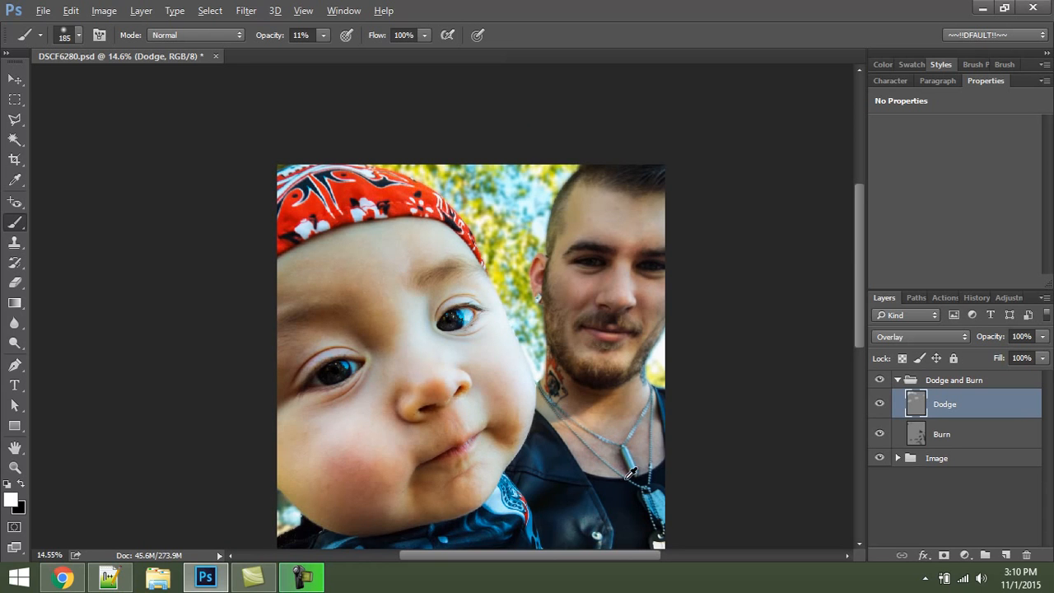
{"action": "scroll", "coordinate": [631, 473], "scroll_direction": "up", "scroll_amount": 5}
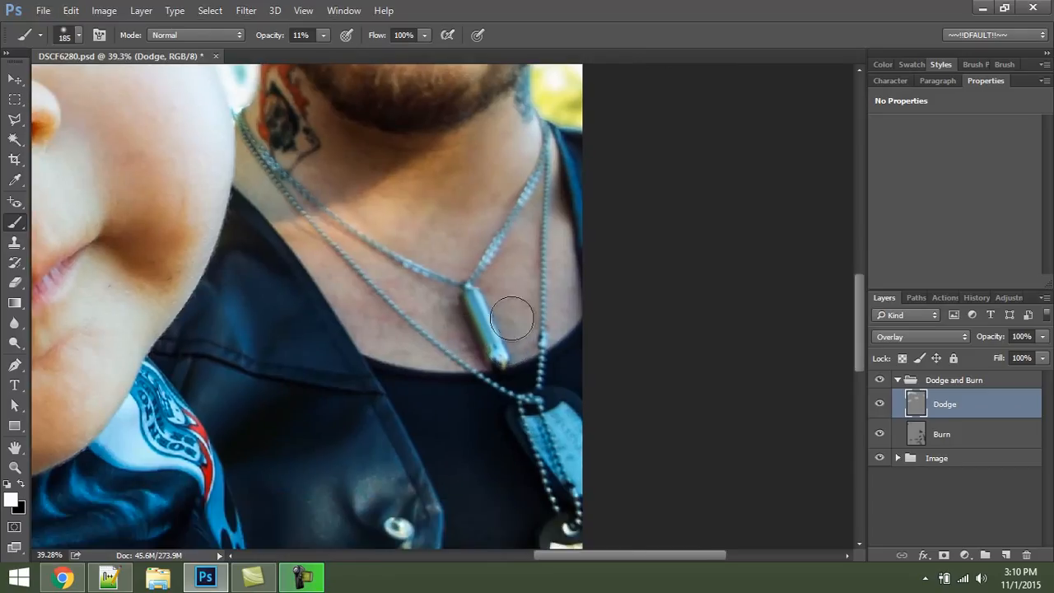
{"action": "mouse_move", "coordinate": [466, 299]}
{"action": "left_mouse_down"}
{"action": "mouse_move", "coordinate": [453, 298]}
{"action": "mouse_move", "coordinate": [481, 318]}
{"action": "left_mouse_up"}
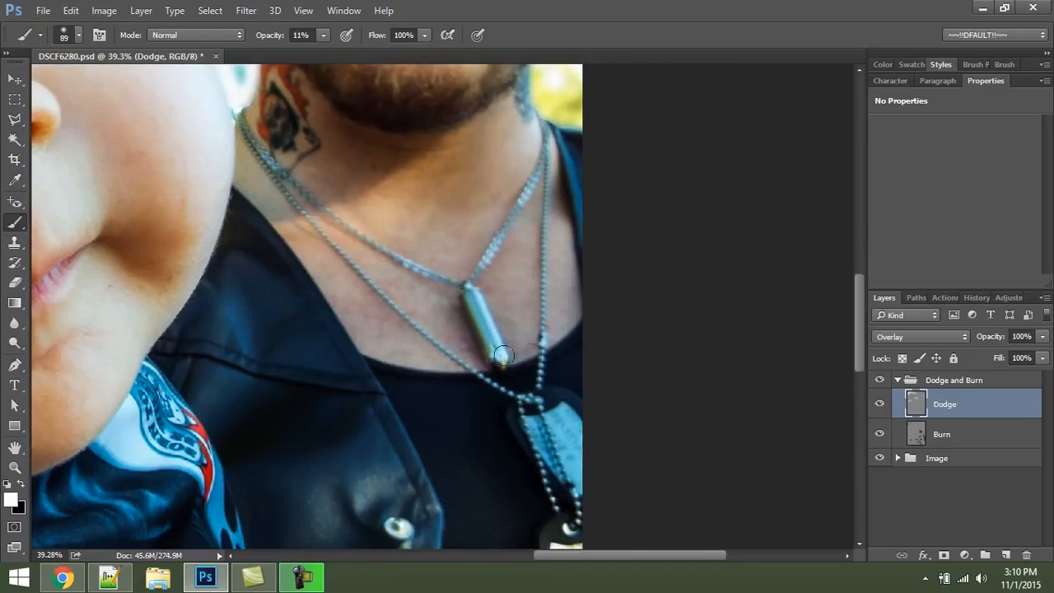
{"action": "key", "text": "ctrl+z"}
{"action": "key", "text": "ctrl+z"}
Step: Brighten the man's dog tags and the highlights along his necklace chain with 11% opacity strokes
{"action": "mouse_move", "coordinate": [564, 417]}
{"action": "left_mouse_down"}
{"action": "mouse_move", "coordinate": [540, 426]}
{"action": "mouse_move", "coordinate": [574, 470]}
{"action": "mouse_move", "coordinate": [568, 424]}
{"action": "mouse_move", "coordinate": [583, 459]}
{"action": "left_mouse_up"}
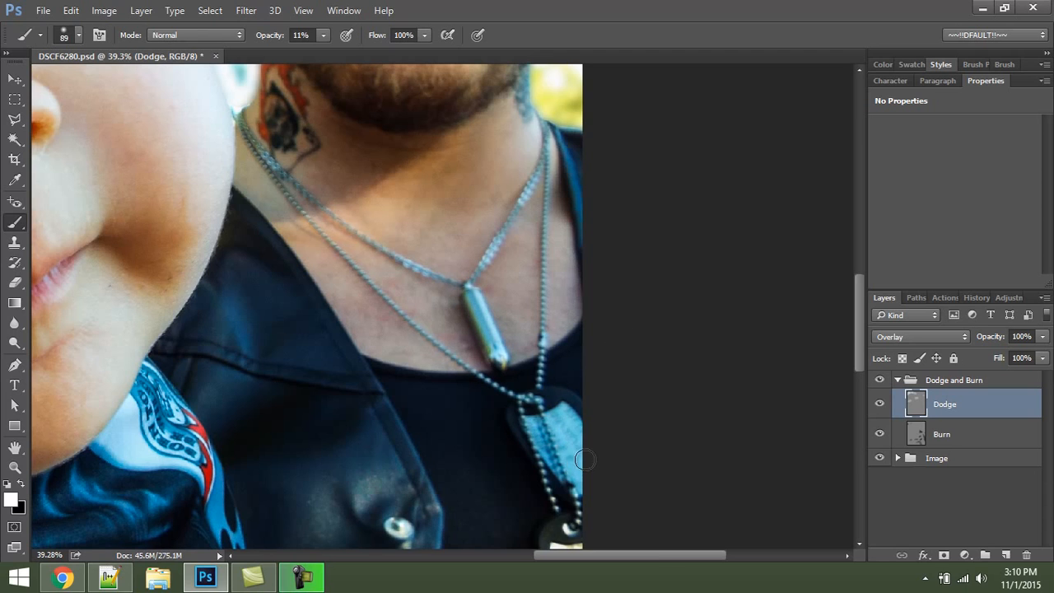
{"action": "left_click_drag", "start_coordinate": [548, 430], "coordinate": [552, 445]}
{"action": "left_click_drag", "start_coordinate": [647, 427], "coordinate": [598, 205]}
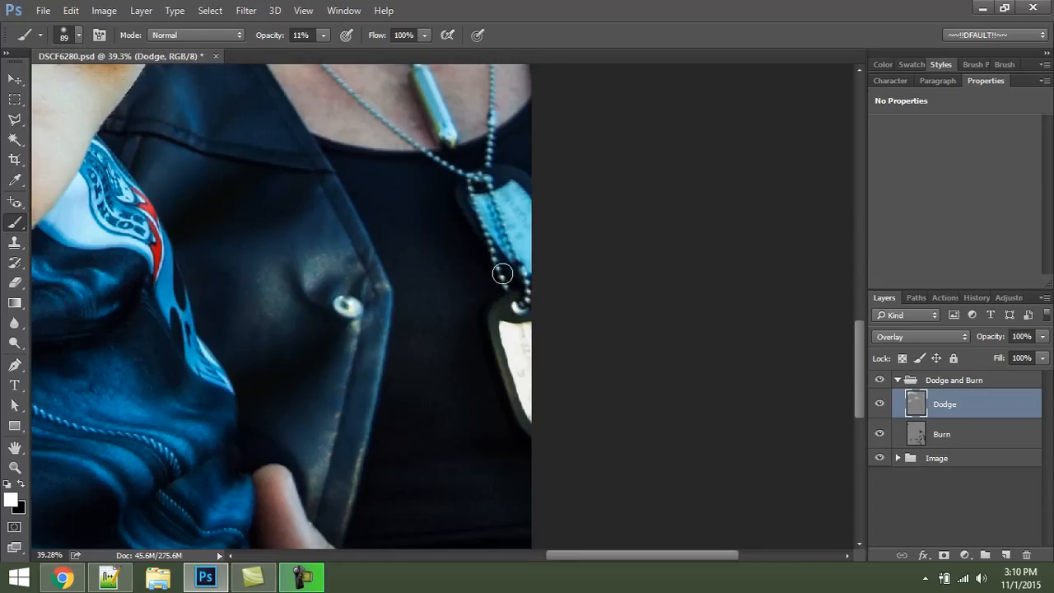
{"action": "left_click_drag", "start_coordinate": [505, 163], "coordinate": [582, 377]}
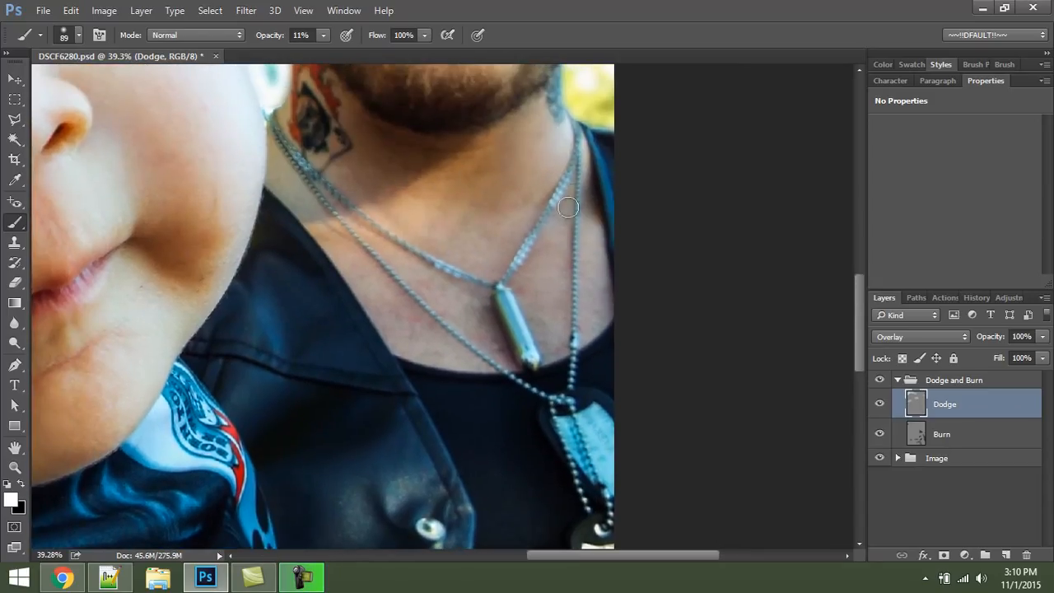
{"action": "left_click_drag", "start_coordinate": [566, 182], "coordinate": [517, 262]}
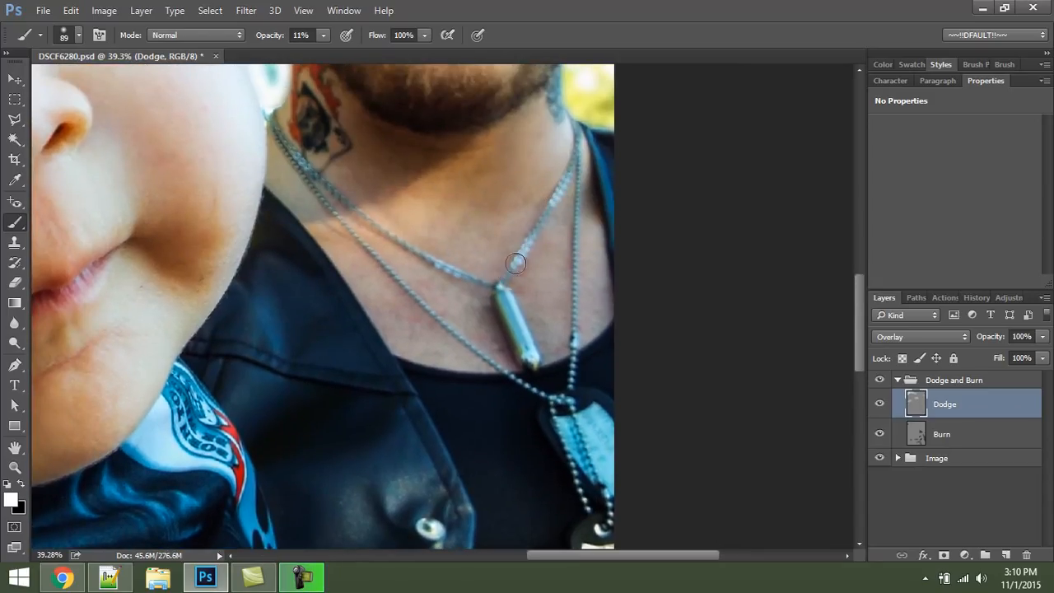
{"action": "key", "text": "ctrl+0"}
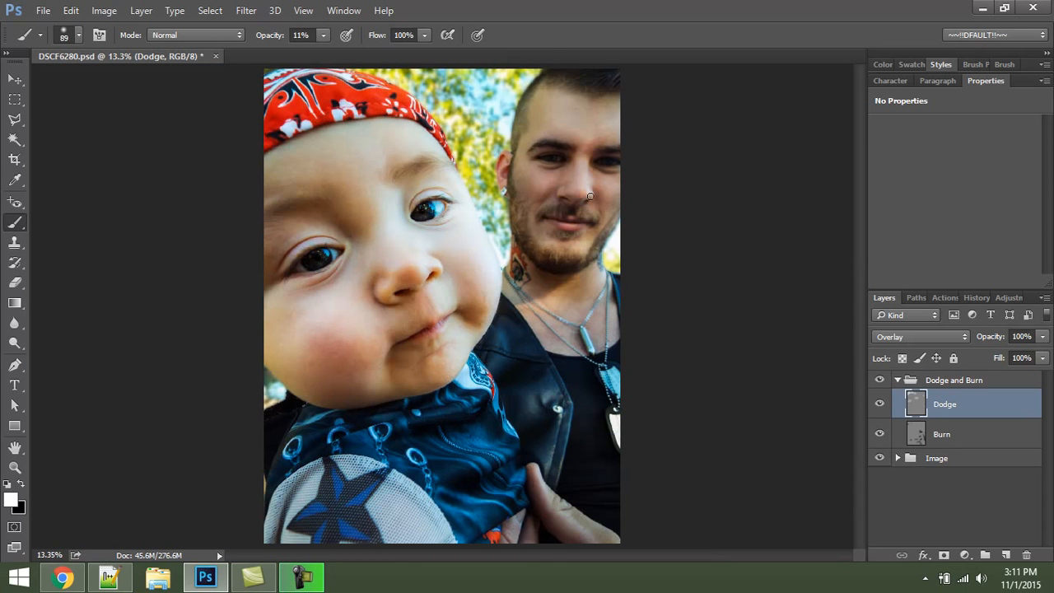
Step: Lightly brighten the man's eyes on the Dodge layer using the 89 px brush at 11% opacity
{"action": "scroll", "coordinate": [544, 144], "scroll_direction": "up", "scroll_amount": 5}
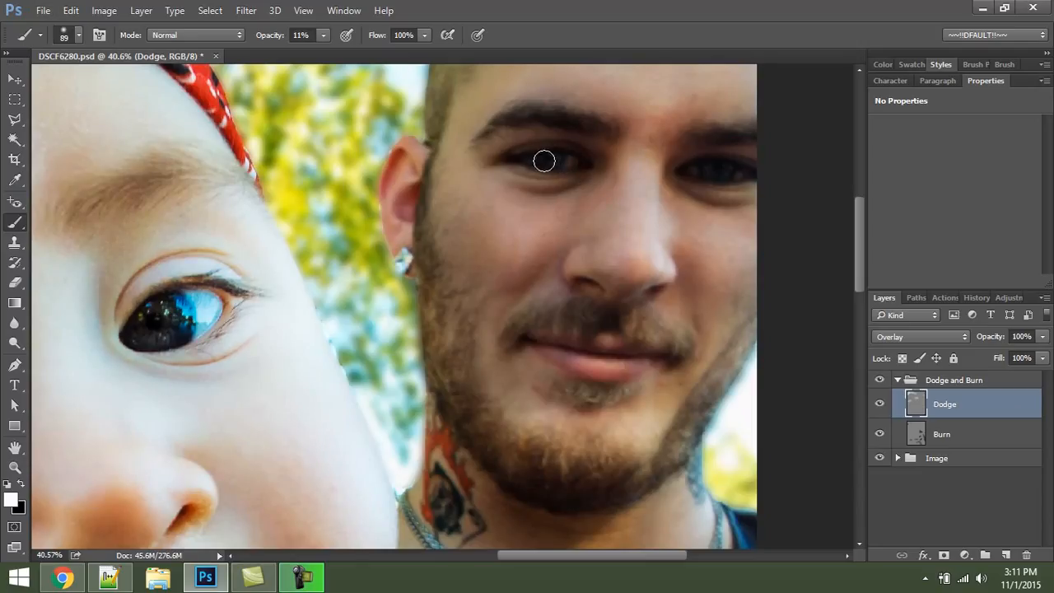
{"action": "left_click_drag", "start_coordinate": [703, 190], "coordinate": [600, 174]}
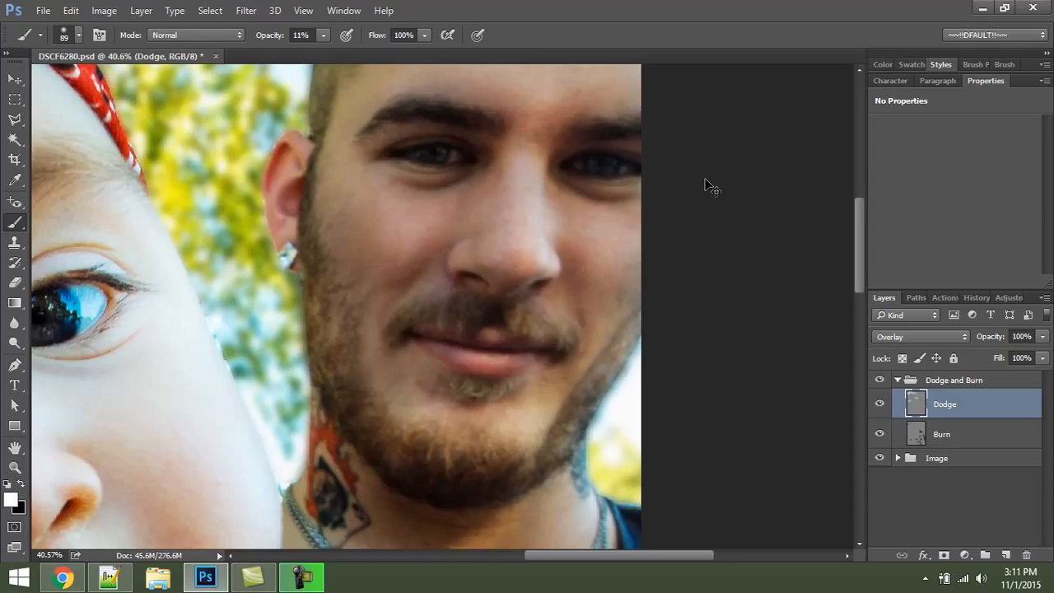
{"action": "key", "text": "ctrl+0"}
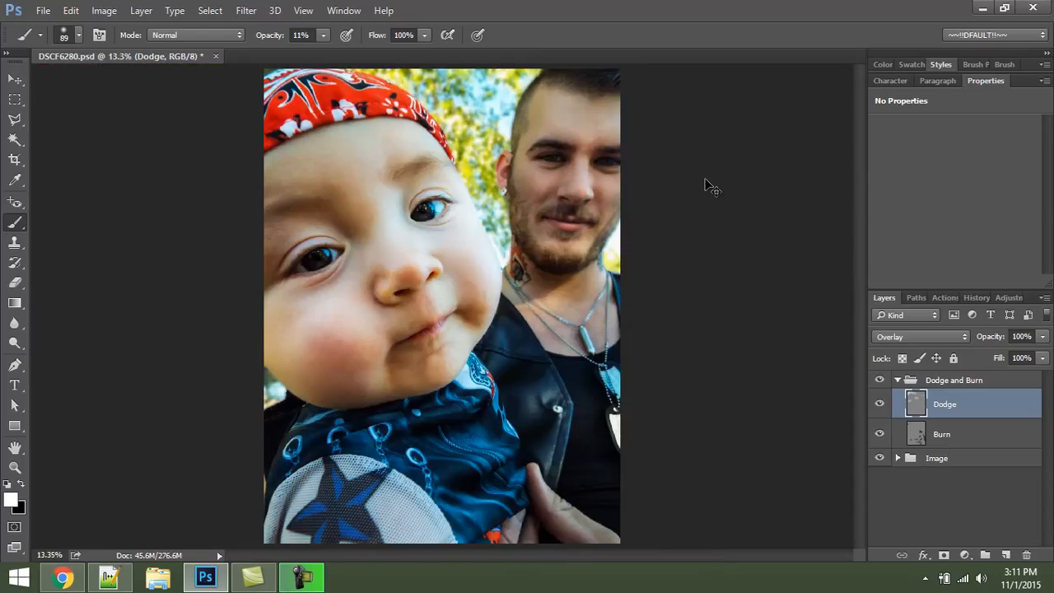
Step: Compare the whole portrait with and without the Dodge layer by switching its visibility repeatedly, leaving the layer shown and deselected
{"action": "left_click", "coordinate": [879, 404]}
{"action": "left_click", "coordinate": [878, 405]}
{"action": "left_click", "coordinate": [878, 405]}
{"action": "left_click", "coordinate": [879, 405]}
{"action": "left_click", "coordinate": [879, 405]}
{"action": "left_click", "coordinate": [878, 405]}
{"action": "left_click", "coordinate": [878, 405]}
{"action": "left_click", "coordinate": [878, 405]}
{"action": "left_click", "coordinate": [878, 405]}
{"action": "left_click", "coordinate": [878, 405]}
{"action": "left_click", "coordinate": [877, 405]}
{"action": "left_click", "coordinate": [877, 405]}
{"action": "left_click", "coordinate": [877, 405]}
{"action": "left_click", "coordinate": [877, 405]}
{"action": "left_click", "coordinate": [878, 405]}
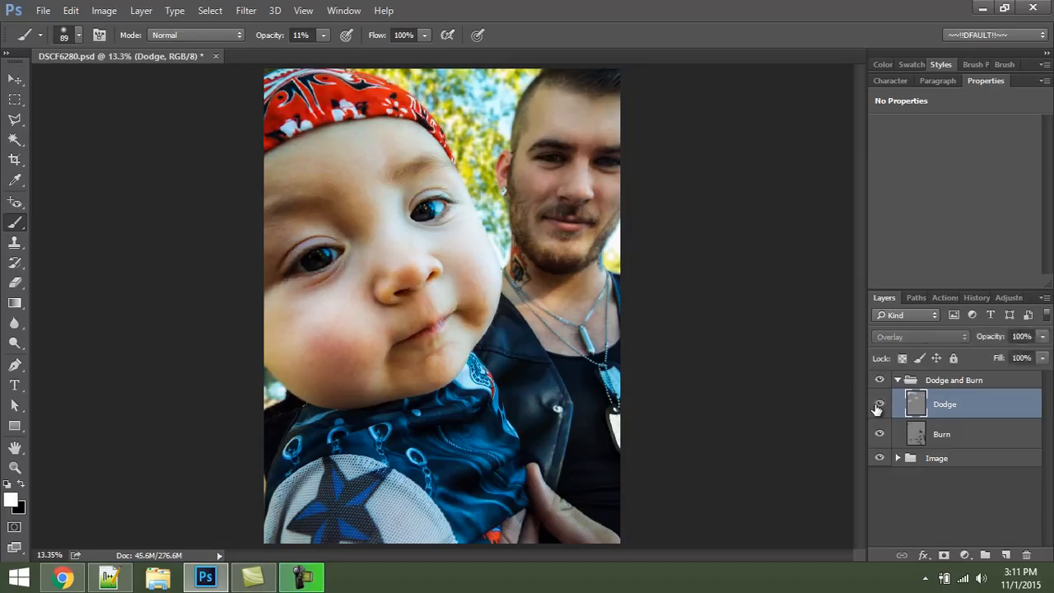
{"action": "left_click", "coordinate": [877, 405]}
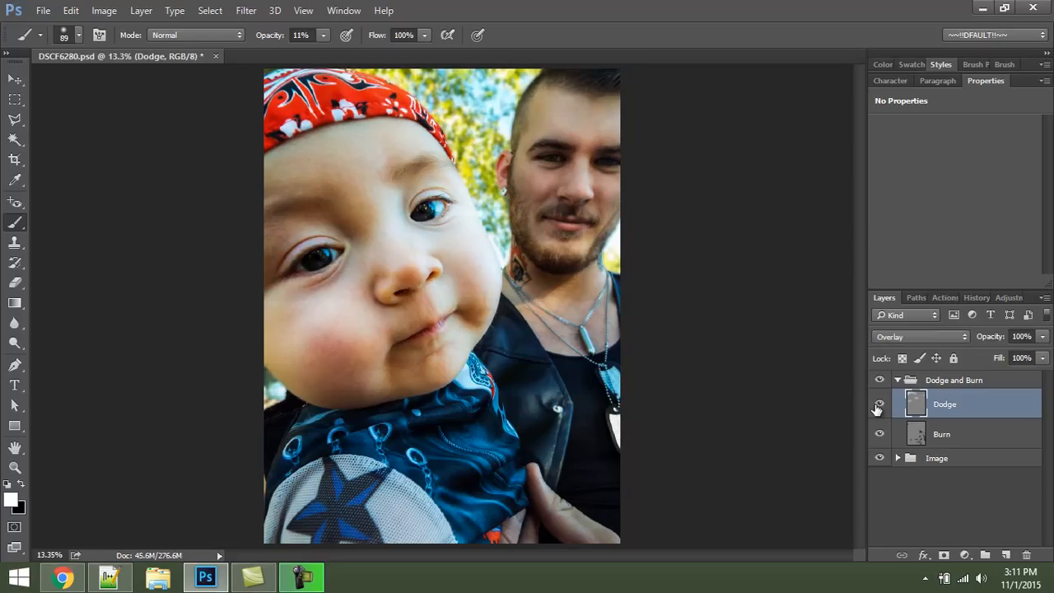
{"action": "left_click", "coordinate": [978, 510]}
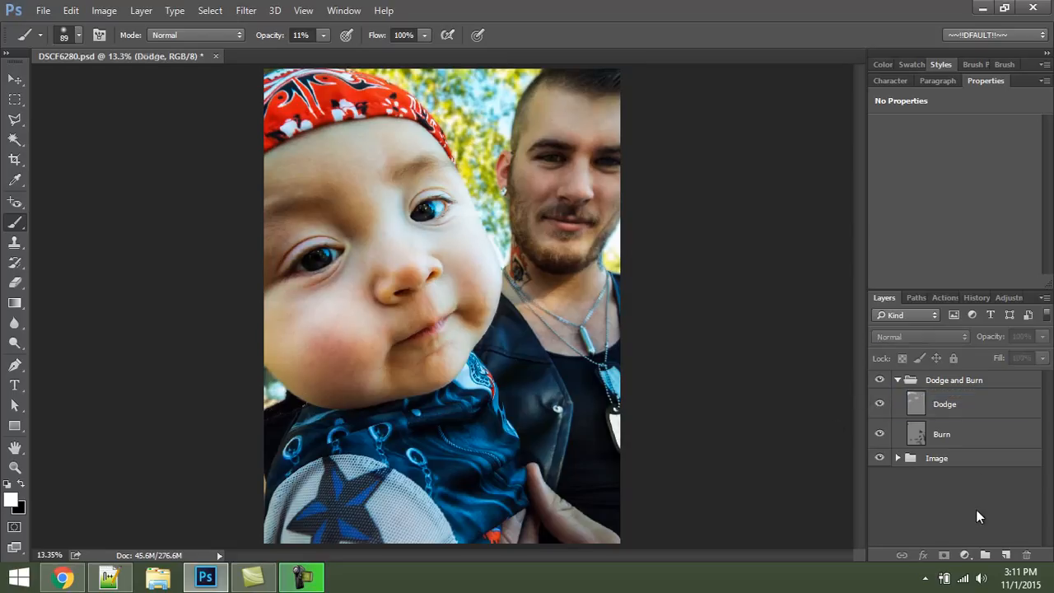
Step: On the Burn layer, darken the foliage between the bandana and the man's head using a 735 px black brush at 11% opacity
{"action": "left_click", "coordinate": [920, 436]}
{"action": "scroll", "coordinate": [441, 154], "scroll_direction": "up", "scroll_amount": 5}
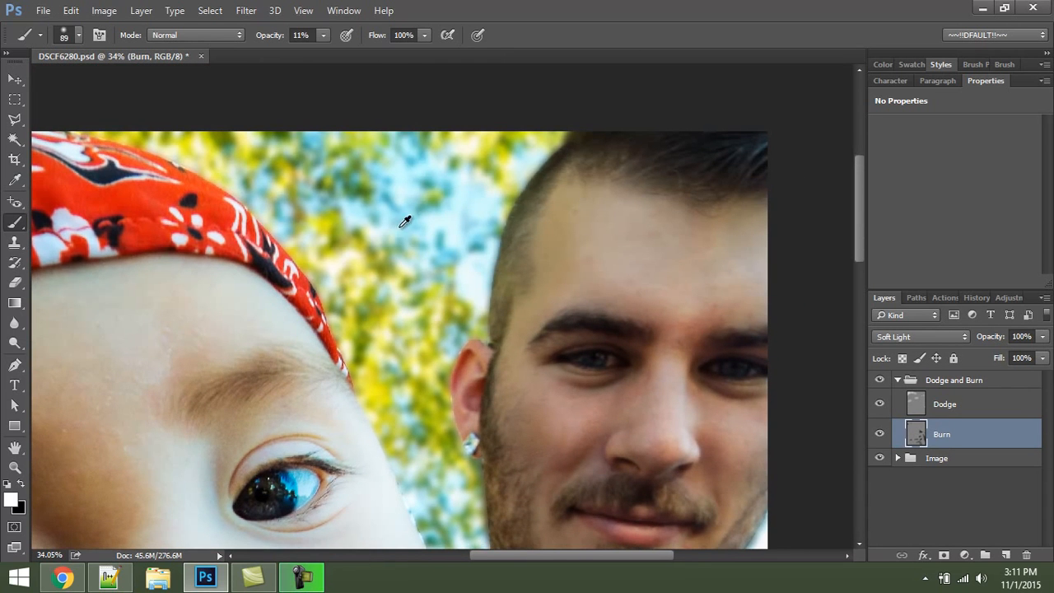
{"action": "left_click_drag", "start_coordinate": [372, 191], "coordinate": [462, 194]}
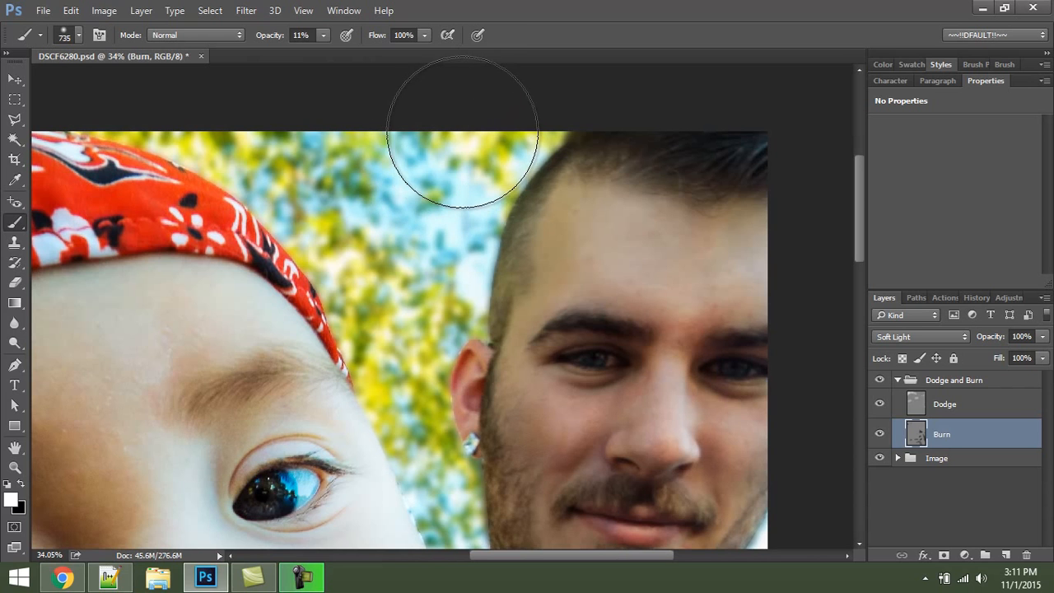
{"action": "left_click_drag", "start_coordinate": [466, 128], "coordinate": [443, 152]}
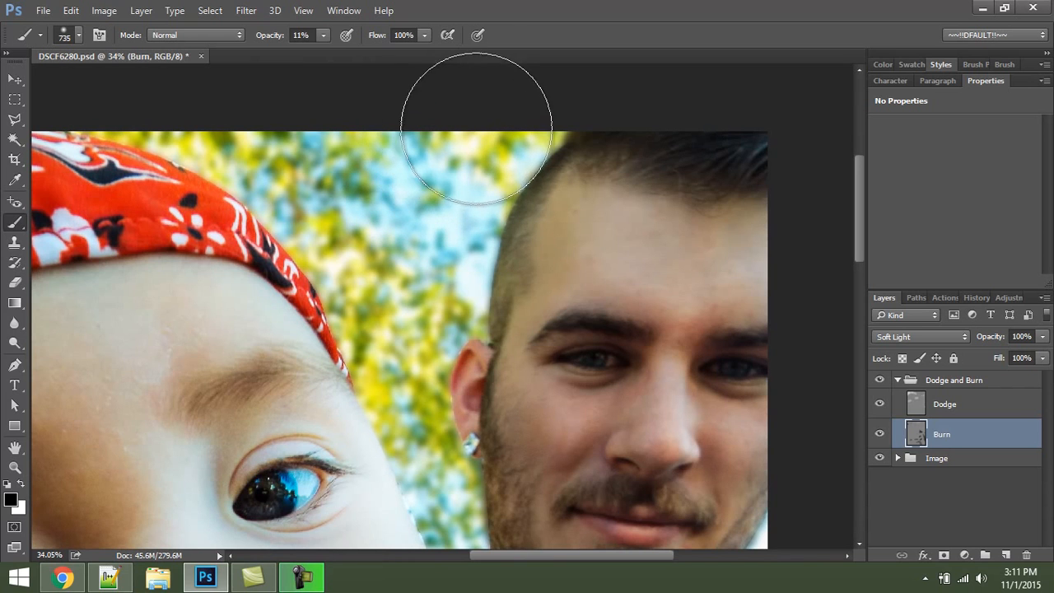
{"action": "key", "text": "x"}
{"action": "left_click_drag", "start_coordinate": [403, 228], "coordinate": [411, 153]}
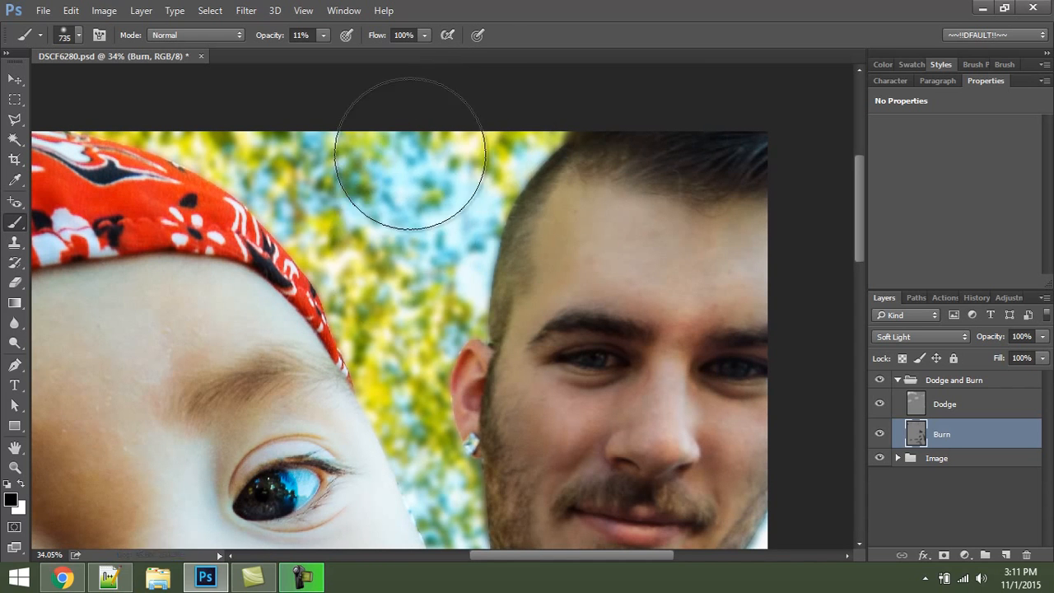
Step: Raise the brush opacity to 35% and darken the upper background foliage more strongly, stepping back through the last strokes
{"action": "left_click_drag", "start_coordinate": [257, 36], "coordinate": [282, 41]}
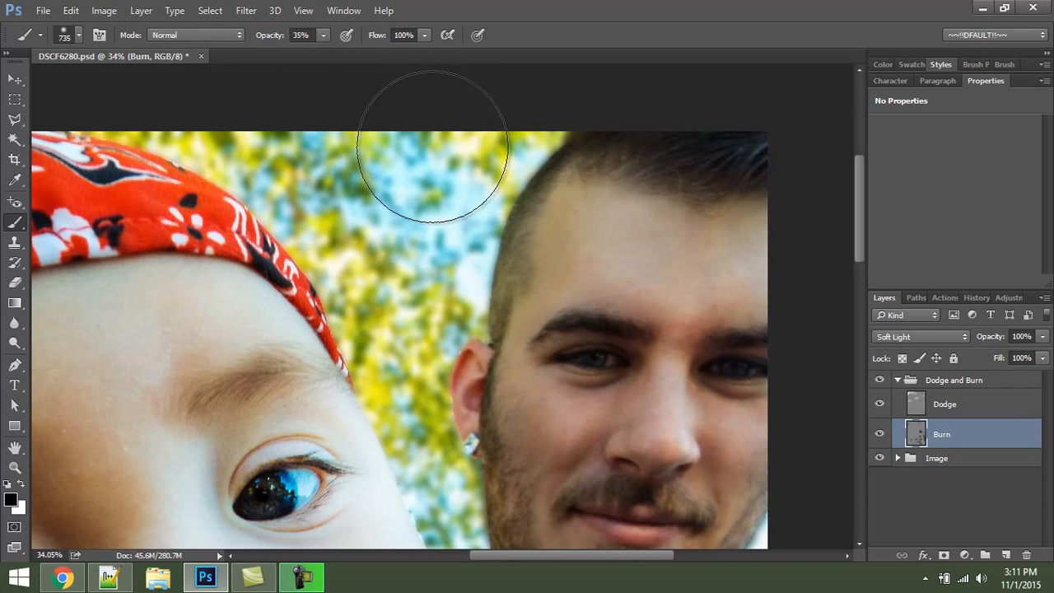
{"action": "mouse_move", "coordinate": [393, 171]}
{"action": "left_mouse_down"}
{"action": "mouse_move", "coordinate": [306, 133]}
{"action": "mouse_move", "coordinate": [379, 174]}
{"action": "mouse_move", "coordinate": [247, 104]}
{"action": "left_mouse_up"}
{"action": "mouse_move", "coordinate": [324, 145]}
{"action": "left_mouse_down"}
{"action": "mouse_move", "coordinate": [408, 267]}
{"action": "mouse_move", "coordinate": [404, 238]}
{"action": "mouse_move", "coordinate": [409, 302]}
{"action": "mouse_move", "coordinate": [400, 258]}
{"action": "left_mouse_up"}
{"action": "scroll", "coordinate": [440, 314], "scroll_direction": "down", "scroll_amount": 5}
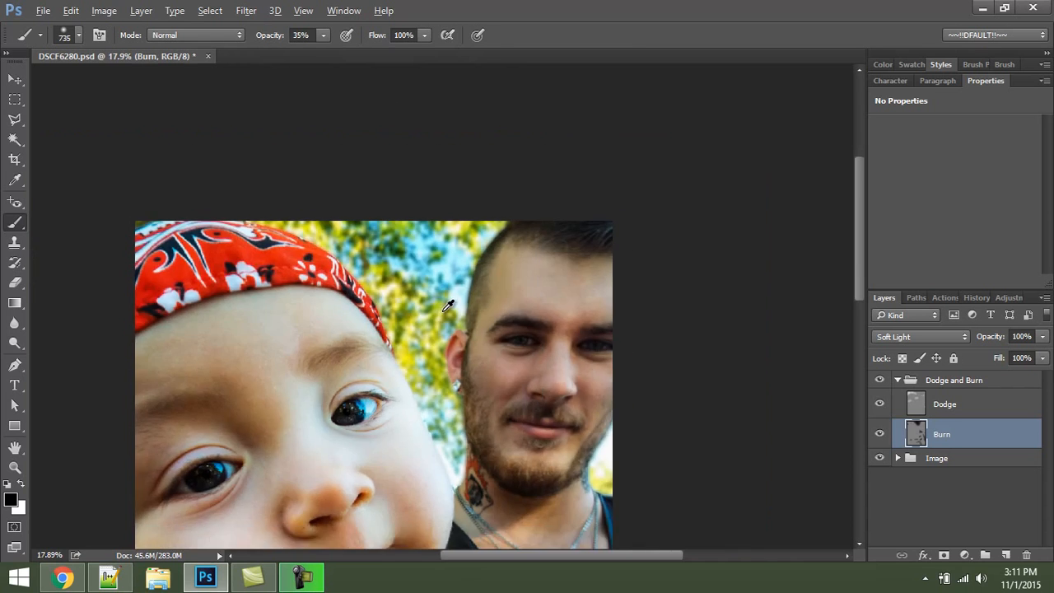
{"action": "key", "text": "alt"}
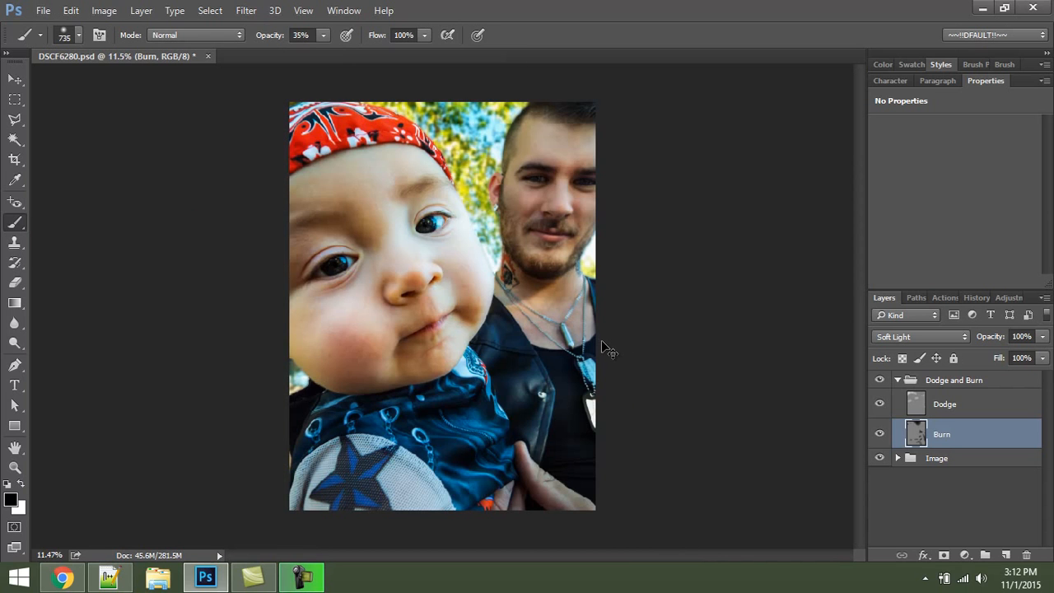
{"action": "key", "text": "ctrl+alt+z"}
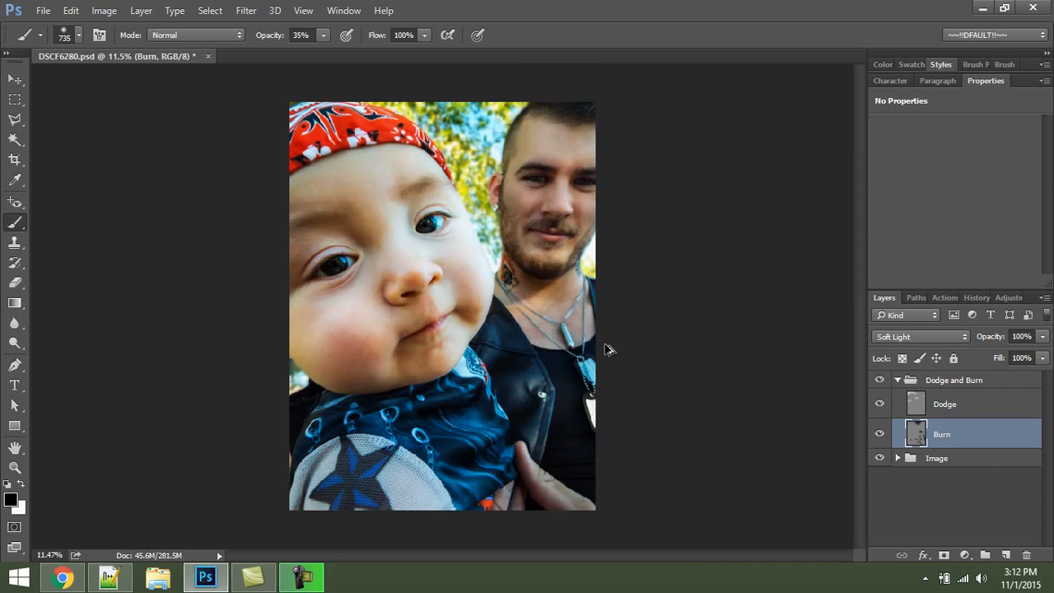
{"action": "key", "text": "ctrl+alt+z"}
Step: Darken the upper background foliage between the bandana and the man's head on the Burn layer using a 289 px brush at 35% opacity
{"action": "scroll", "coordinate": [499, 158], "scroll_direction": "up", "scroll_amount": 6}
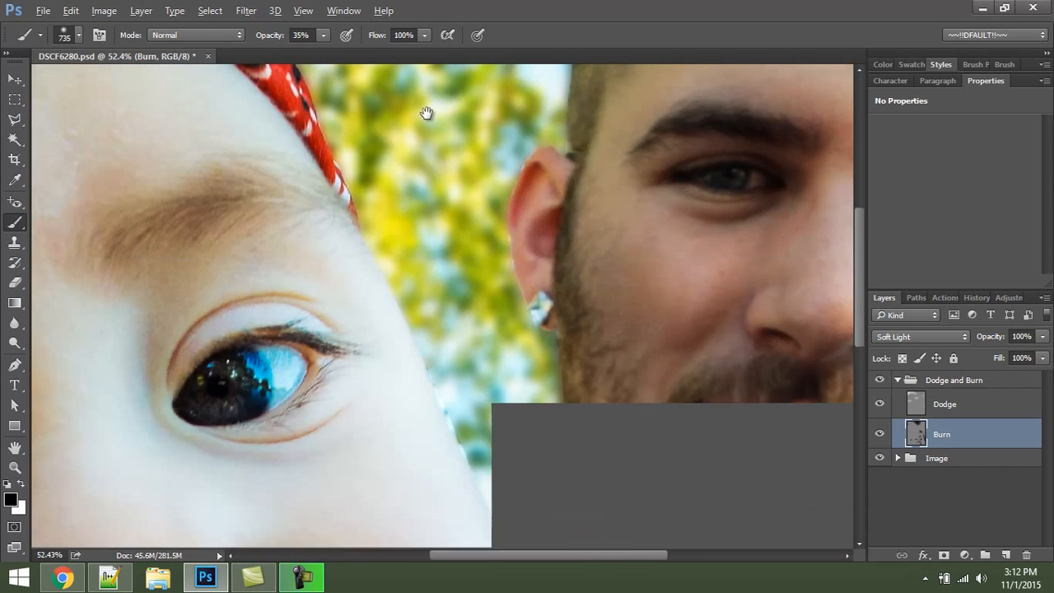
{"action": "mouse_move", "coordinate": [426, 113]}
{"action": "left_mouse_down"}
{"action": "mouse_move", "coordinate": [437, 344]}
{"action": "mouse_move", "coordinate": [503, 383]}
{"action": "mouse_move", "coordinate": [388, 195]}
{"action": "mouse_move", "coordinate": [455, 190]}
{"action": "mouse_move", "coordinate": [360, 188]}
{"action": "left_mouse_up"}
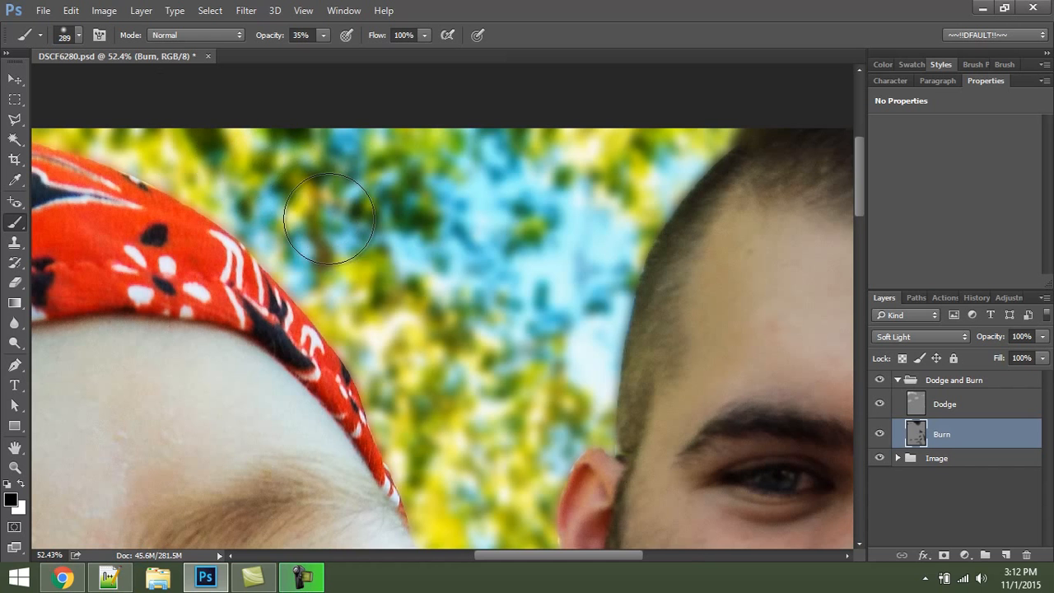
{"action": "mouse_move", "coordinate": [466, 447]}
{"action": "left_mouse_down"}
{"action": "mouse_move", "coordinate": [423, 236]}
{"action": "mouse_move", "coordinate": [409, 328]}
{"action": "left_mouse_up"}
{"action": "mouse_move", "coordinate": [508, 205]}
{"action": "left_mouse_down"}
{"action": "mouse_move", "coordinate": [448, 297]}
{"action": "mouse_move", "coordinate": [423, 275]}
{"action": "mouse_move", "coordinate": [427, 401]}
{"action": "mouse_move", "coordinate": [412, 349]}
{"action": "mouse_move", "coordinate": [445, 452]}
{"action": "mouse_move", "coordinate": [385, 339]}
{"action": "mouse_move", "coordinate": [413, 392]}
{"action": "left_mouse_up"}
{"action": "mouse_move", "coordinate": [472, 502]}
{"action": "left_mouse_down"}
{"action": "mouse_move", "coordinate": [450, 480]}
{"action": "mouse_move", "coordinate": [353, 188]}
{"action": "mouse_move", "coordinate": [376, 271]}
{"action": "mouse_move", "coordinate": [415, 296]}
{"action": "mouse_move", "coordinate": [384, 278]}
{"action": "mouse_move", "coordinate": [353, 208]}
{"action": "left_mouse_up"}
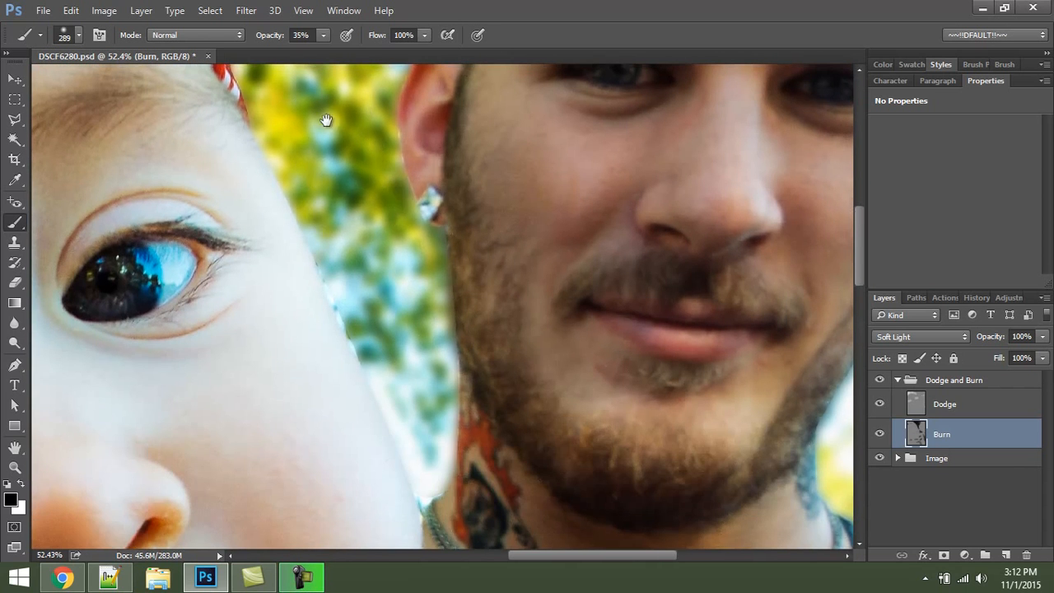
Step: Darken the background foliage between the baby's cheek and the man's ear, and on both sides of the man's neck
{"action": "left_click_drag", "start_coordinate": [324, 118], "coordinate": [384, 440]}
{"action": "mouse_move", "coordinate": [440, 188]}
{"action": "left_mouse_down"}
{"action": "mouse_move", "coordinate": [254, 327]}
{"action": "mouse_move", "coordinate": [146, 330]}
{"action": "left_mouse_up"}
{"action": "left_click_drag", "start_coordinate": [413, 400], "coordinate": [261, 268]}
{"action": "left_click_drag", "start_coordinate": [297, 381], "coordinate": [322, 77]}
{"action": "left_click_drag", "start_coordinate": [462, 408], "coordinate": [359, 152]}
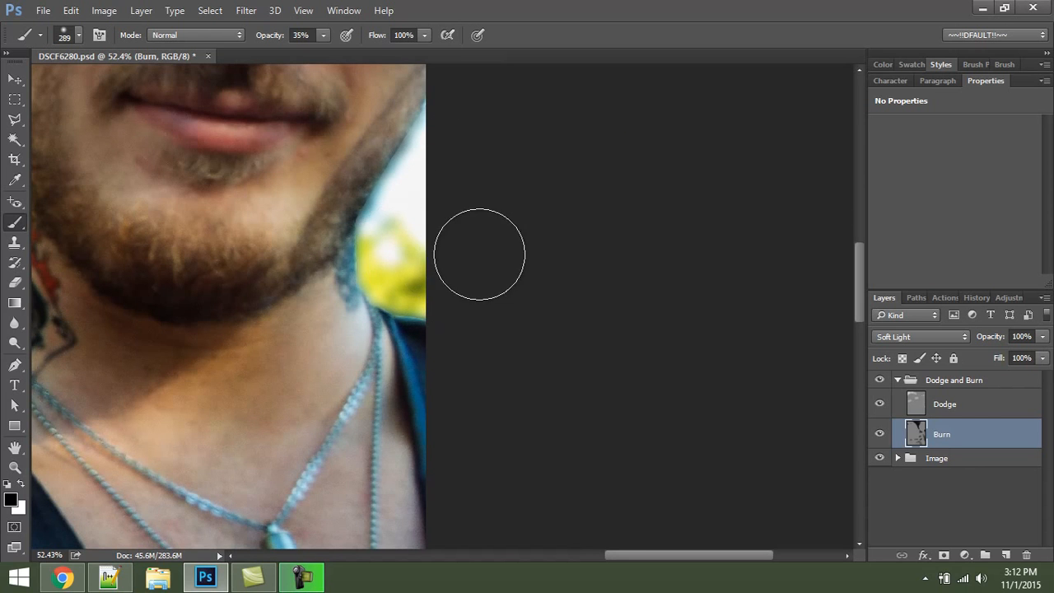
Step: Darken the small background patch below the baby's cheek at the photo's left edge with the same black brush
{"action": "key", "text": "ctrl+0"}
{"action": "key", "text": "z"}
{"action": "left_click_drag", "start_coordinate": [235, 341], "coordinate": [336, 416]}
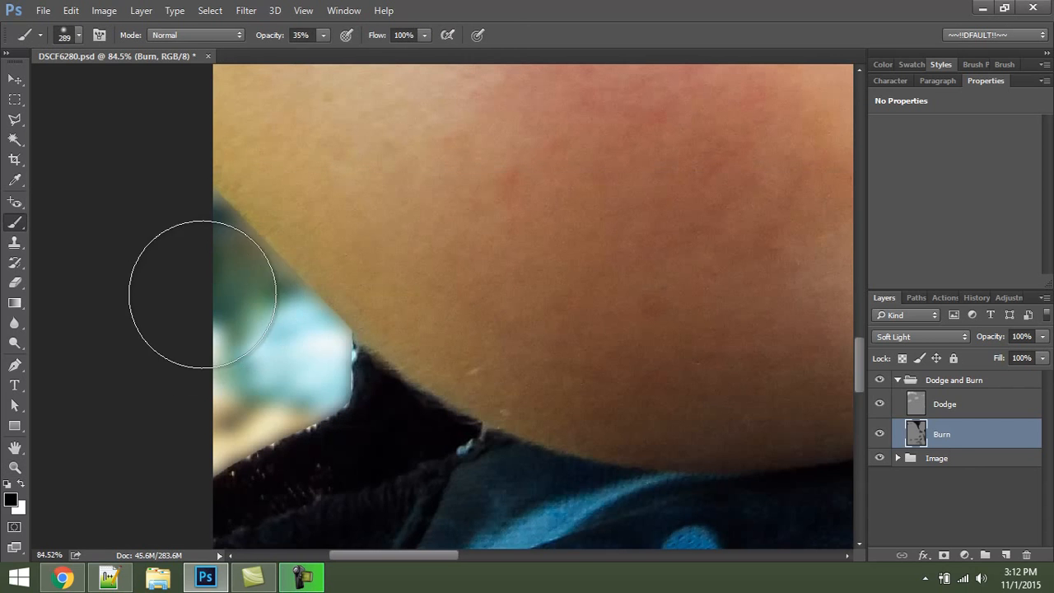
{"action": "mouse_move", "coordinate": [204, 295]}
{"action": "left_mouse_down"}
{"action": "mouse_move", "coordinate": [259, 368]}
{"action": "mouse_move", "coordinate": [221, 373]}
{"action": "mouse_move", "coordinate": [198, 312]}
{"action": "left_mouse_up"}
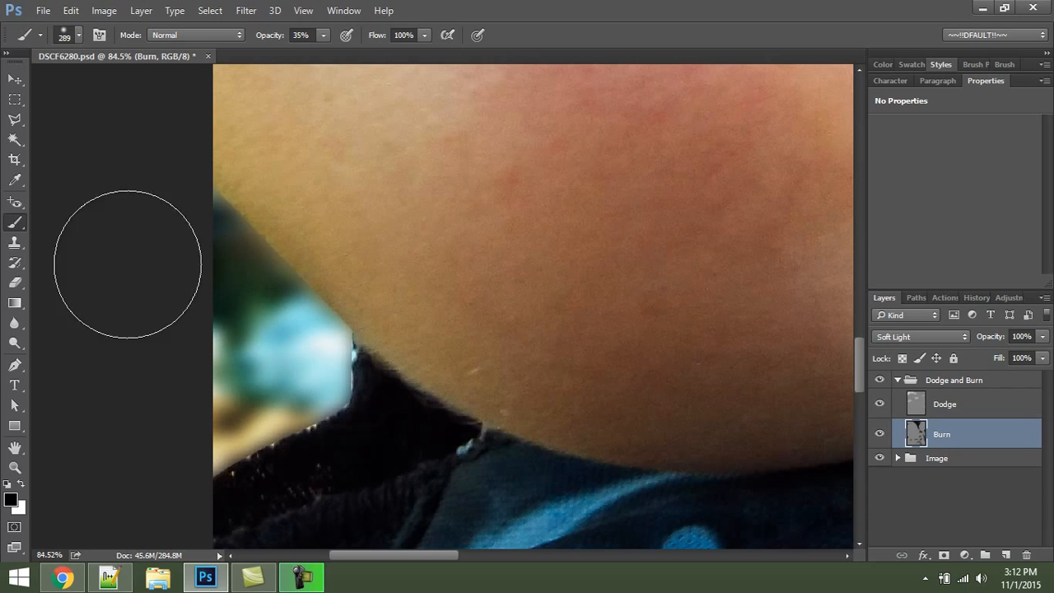
{"action": "key", "text": "ctrl+0"}
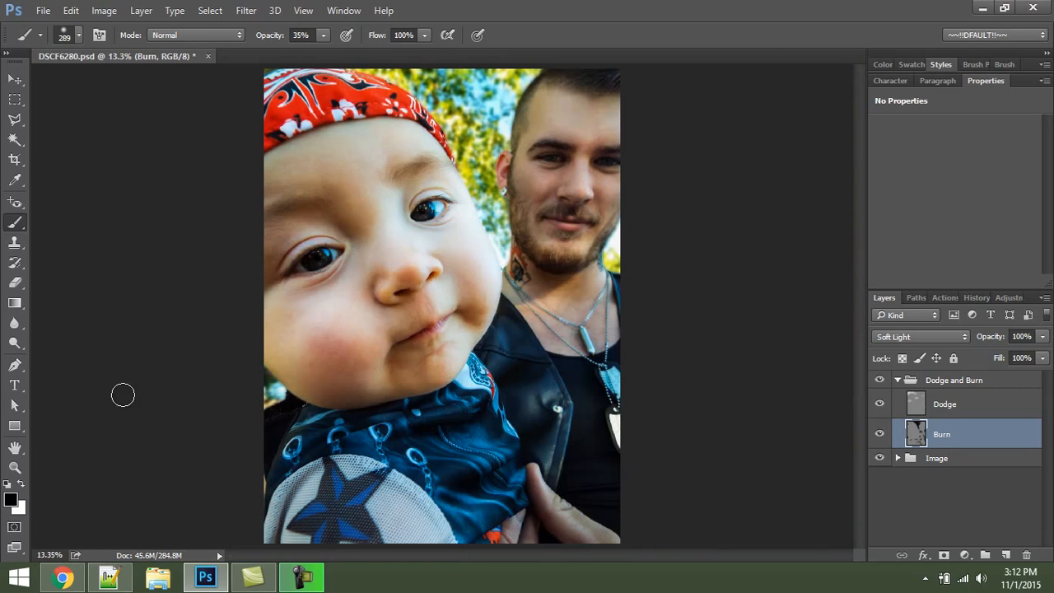
Step: Compare the portrait with and without the Burn layer, leaving it shown, and collapse the Dodge and Burn group
{"action": "left_click", "coordinate": [878, 435]}
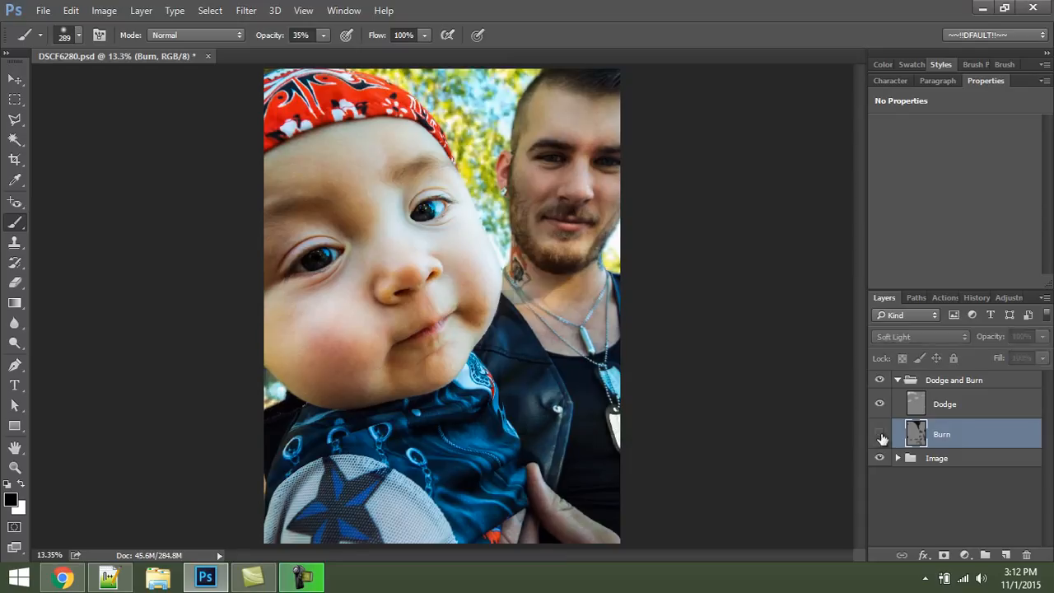
{"action": "left_click", "coordinate": [878, 435]}
{"action": "left_click", "coordinate": [951, 497]}
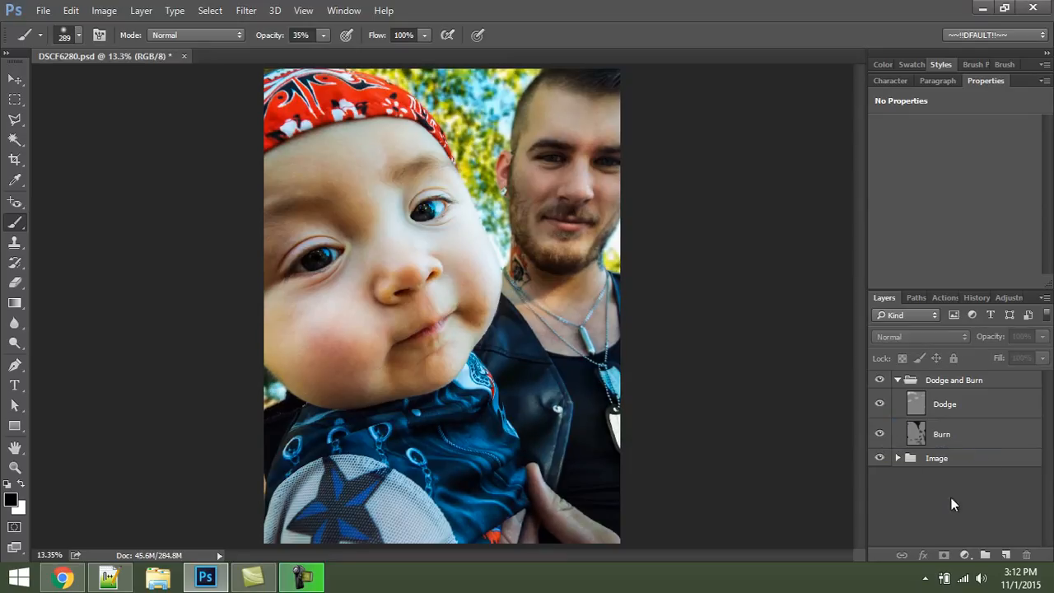
{"action": "left_click", "coordinate": [896, 382]}
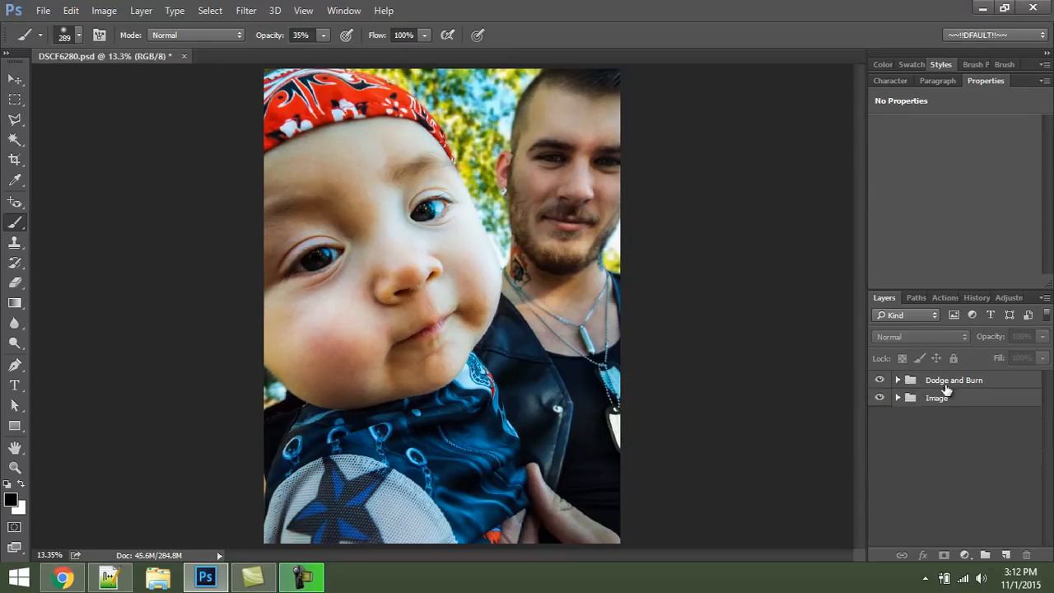
{"action": "left_click", "coordinate": [947, 384]}
{"action": "left_click", "coordinate": [936, 443]}
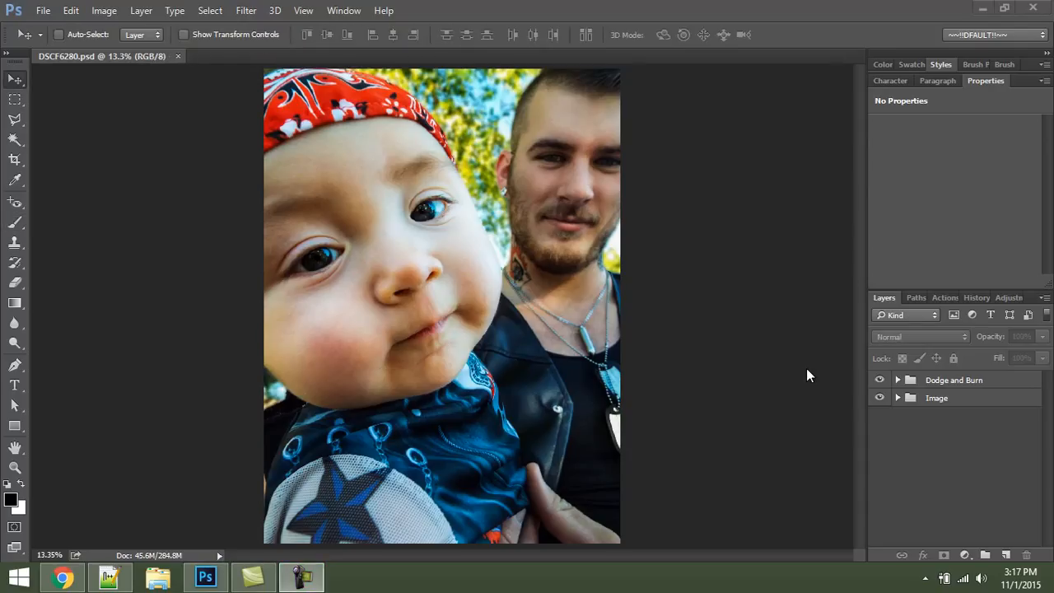
Step: Place the watermark file from the watermarked&resized folder as a linked object above the Dodge and Burn group
{"action": "left_click", "coordinate": [959, 384]}
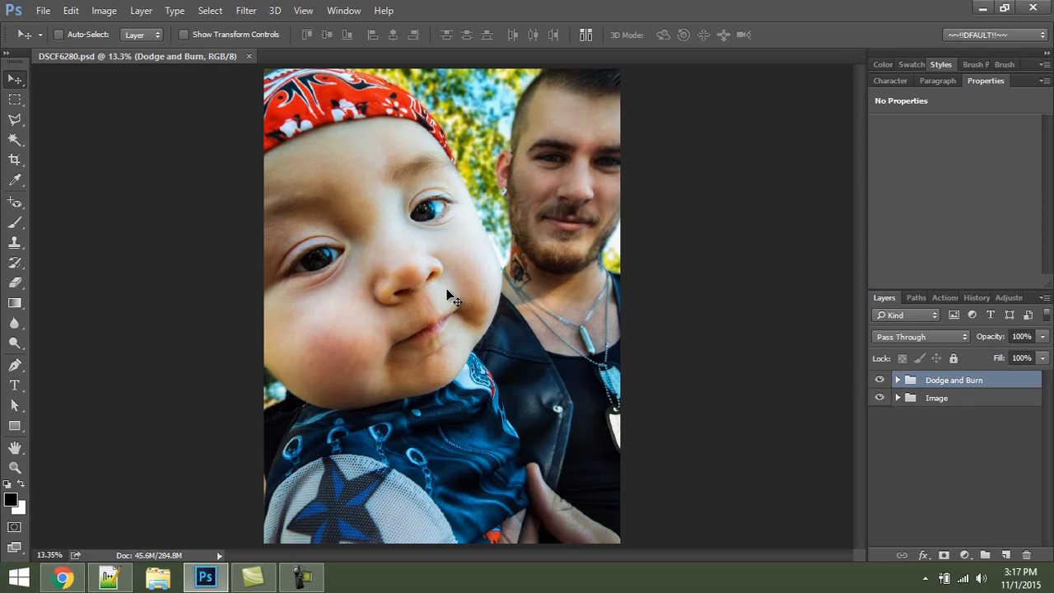
{"action": "left_click", "coordinate": [43, 12]}
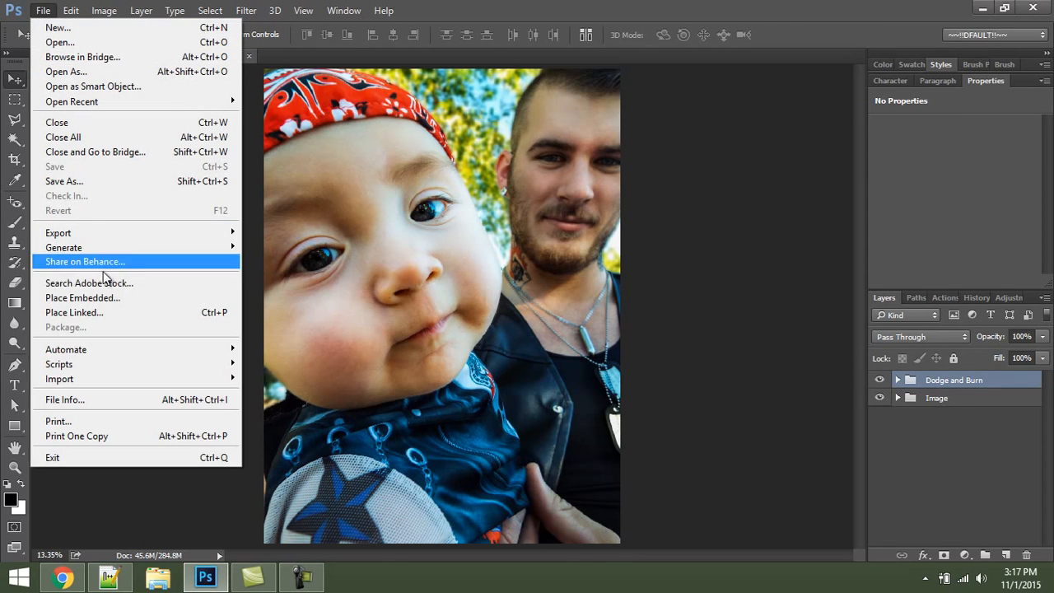
{"action": "left_click", "coordinate": [83, 312]}
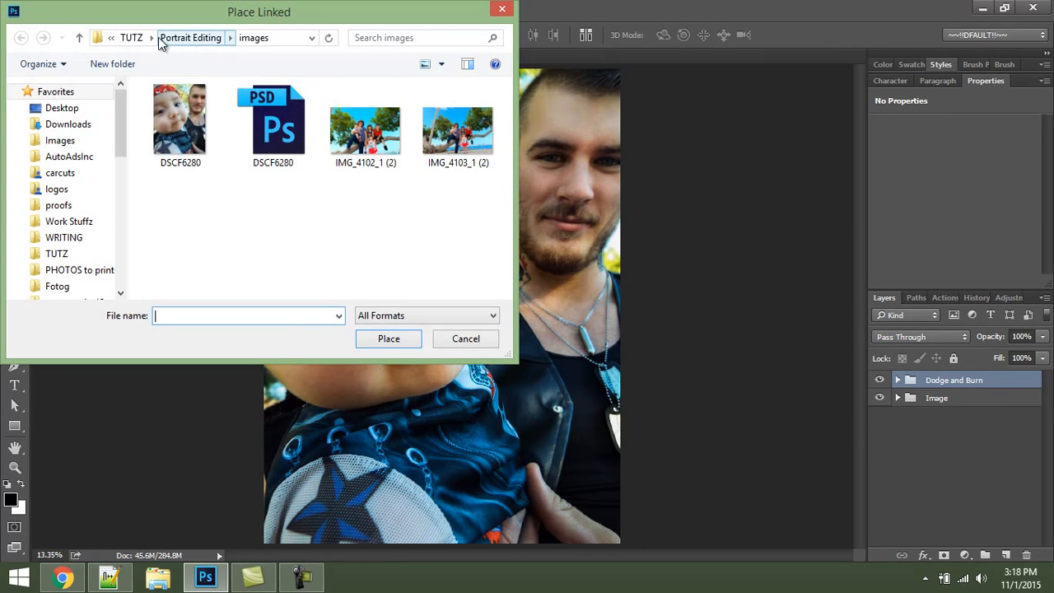
{"action": "left_click", "coordinate": [188, 38]}
{"action": "left_click", "coordinate": [133, 37]}
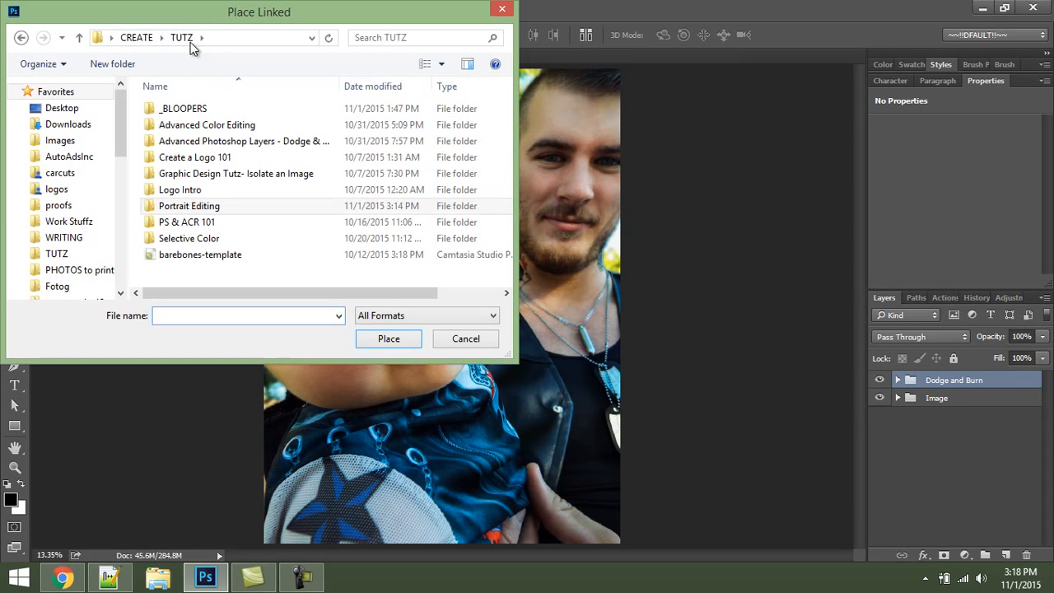
{"action": "left_click", "coordinate": [198, 174]}
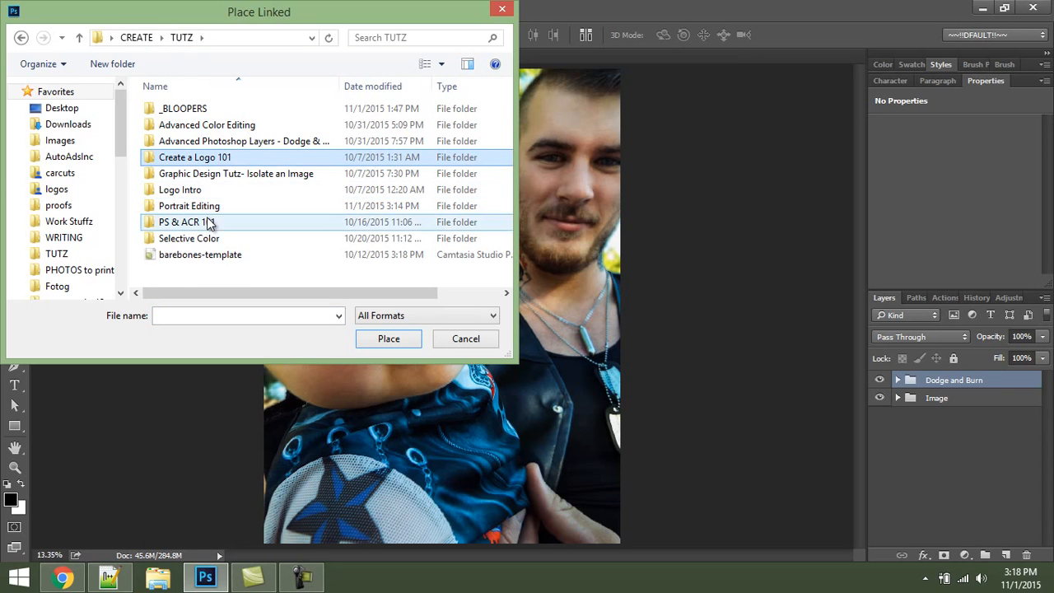
{"action": "left_click", "coordinate": [198, 229]}
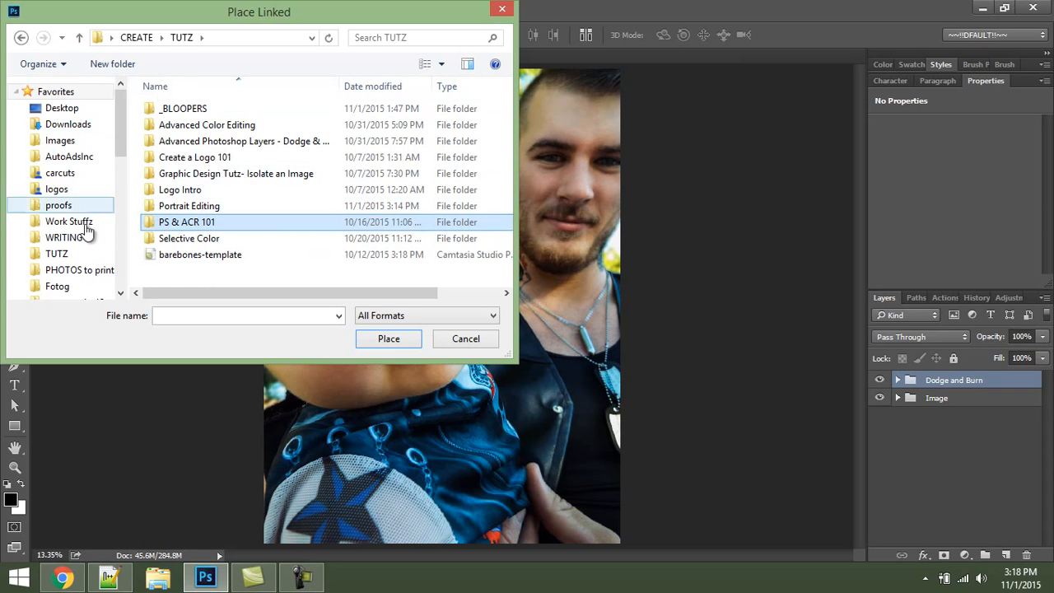
{"action": "scroll", "coordinate": [115, 204], "scroll_direction": "down", "scroll_amount": 4}
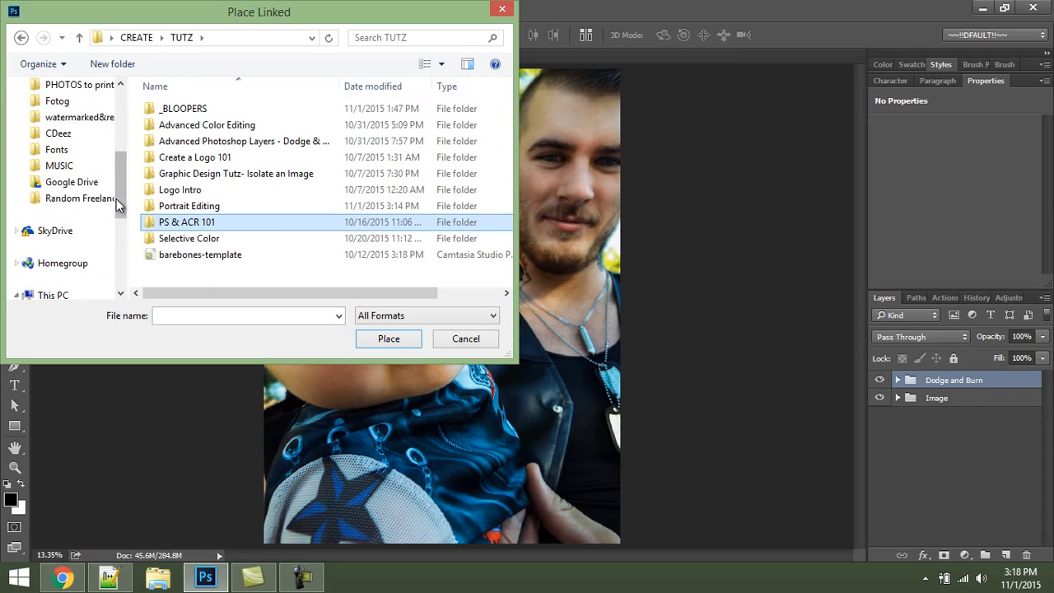
{"action": "left_click", "coordinate": [81, 117]}
{"action": "left_click", "coordinate": [293, 152]}
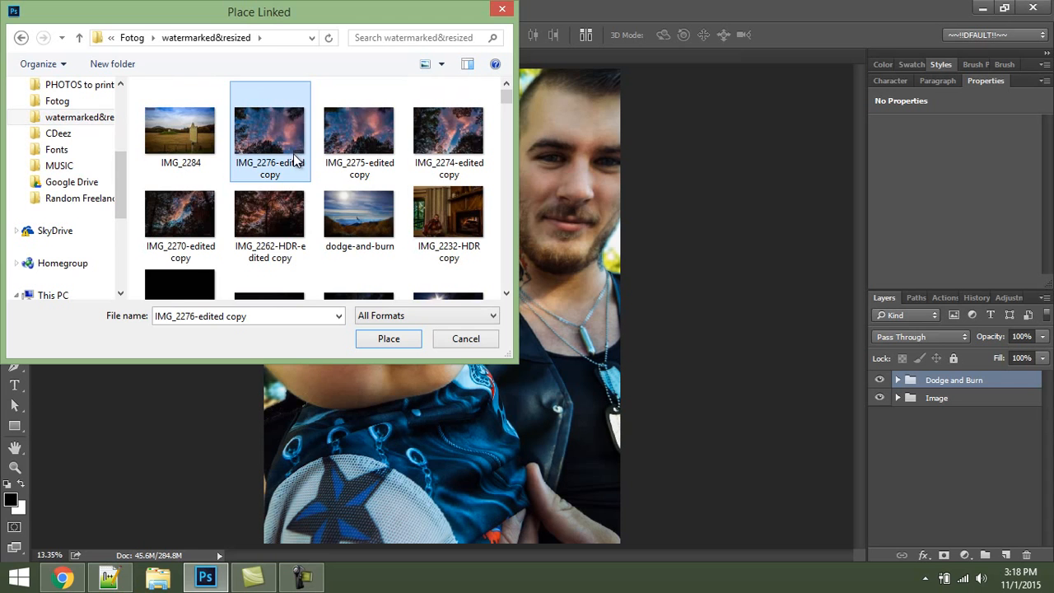
{"action": "key", "text": "w"}
{"action": "double_click", "coordinate": [463, 160]}
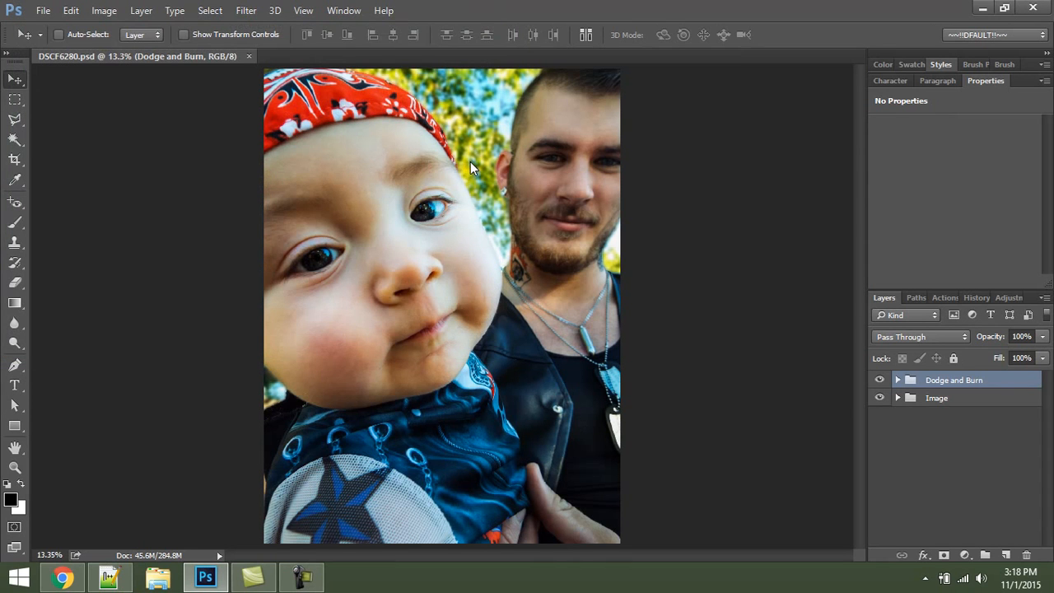
Step: Resize the watermark to about 7.6 by 2.1 inches and move it to the lower-right corner of the photo
{"action": "left_click_drag", "start_coordinate": [461, 301], "coordinate": [499, 282]}
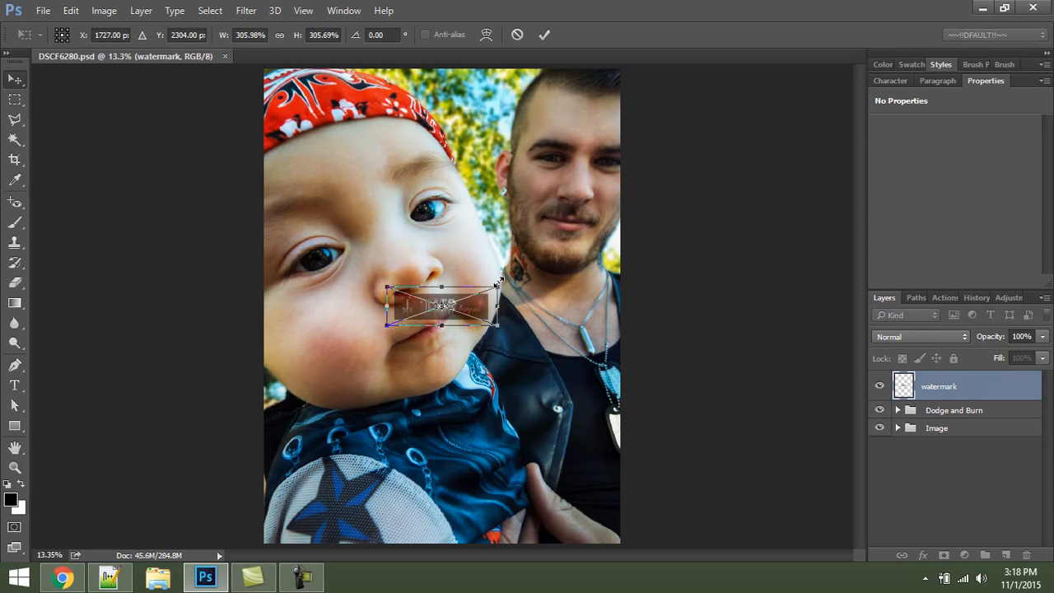
{"action": "key", "text": "Return"}
{"action": "left_click_drag", "start_coordinate": [517, 378], "coordinate": [586, 470]}
{"action": "key", "text": "ctrl+t"}
{"action": "key", "text": "Return"}
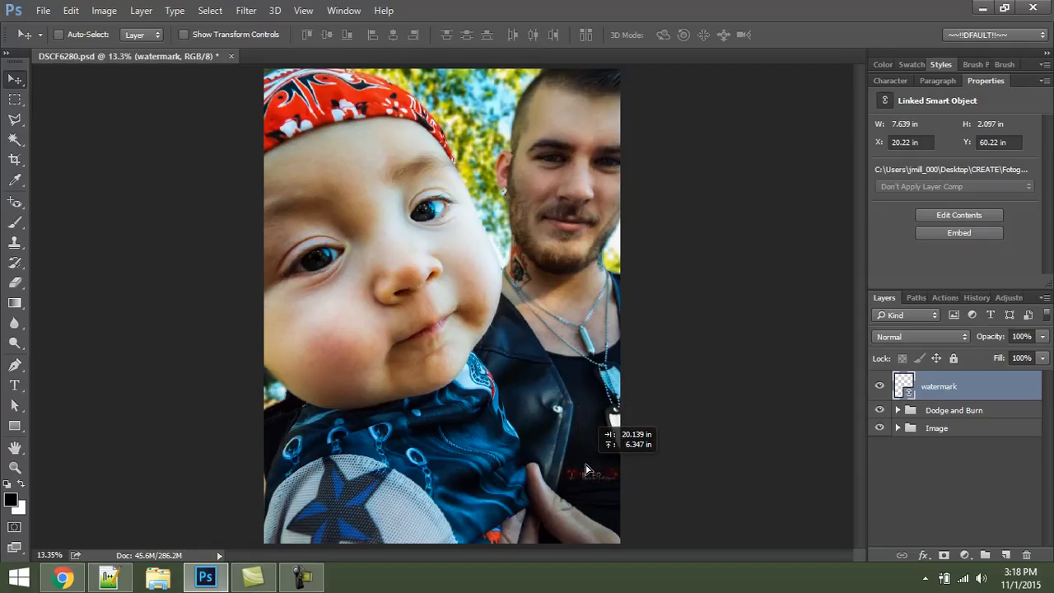
{"action": "left_click_drag", "start_coordinate": [585, 469], "coordinate": [587, 528]}
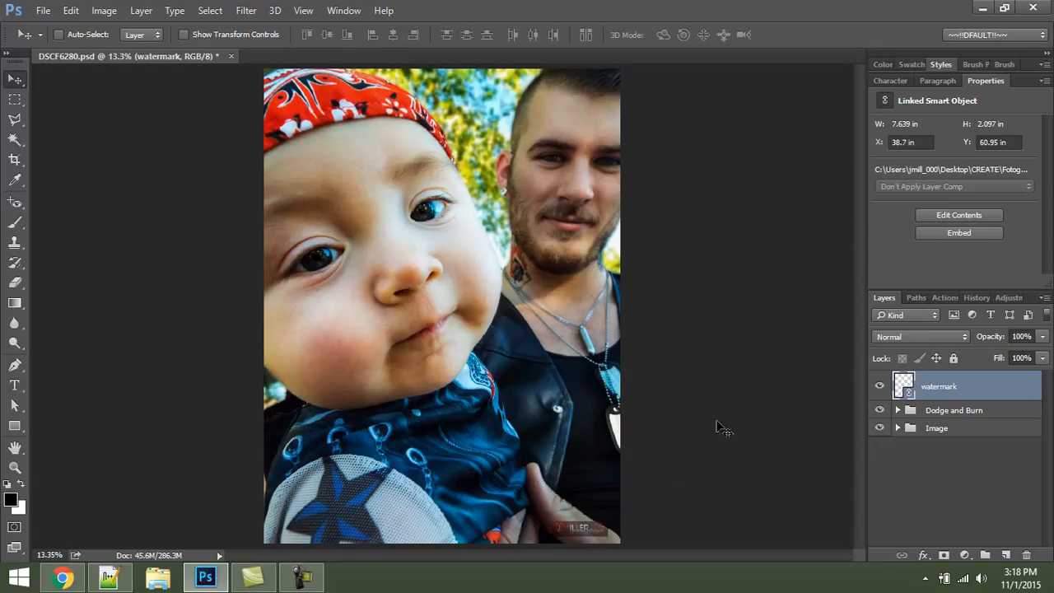
Step: Group the watermark layer with the Dodge and Burn and Image groups, keeping the default group name
{"action": "left_click", "coordinate": [946, 470]}
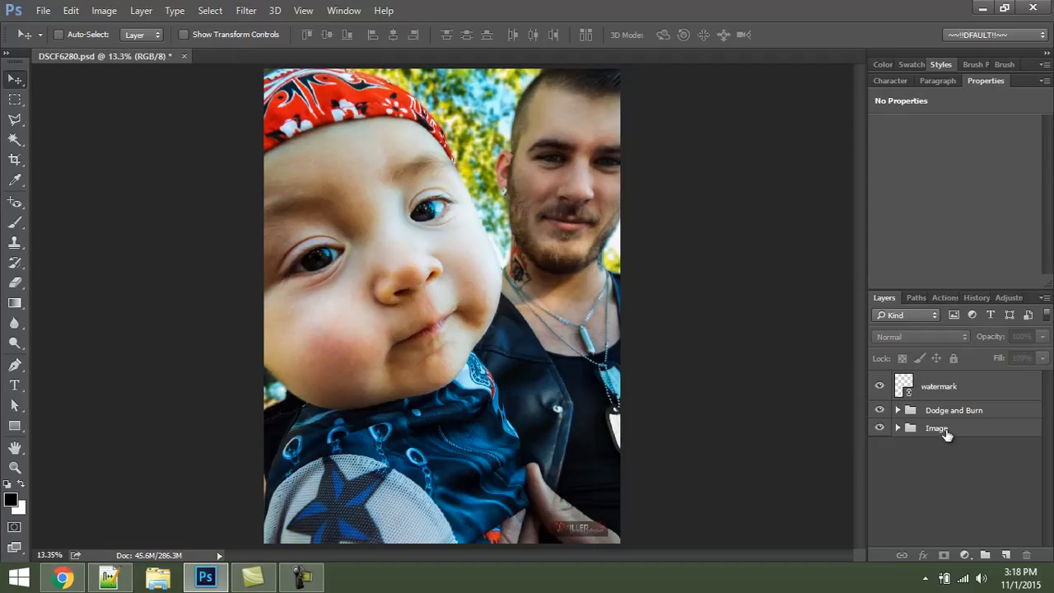
{"action": "left_click", "coordinate": [937, 428]}
{"action": "left_click", "coordinate": [958, 387], "text": "shift"}
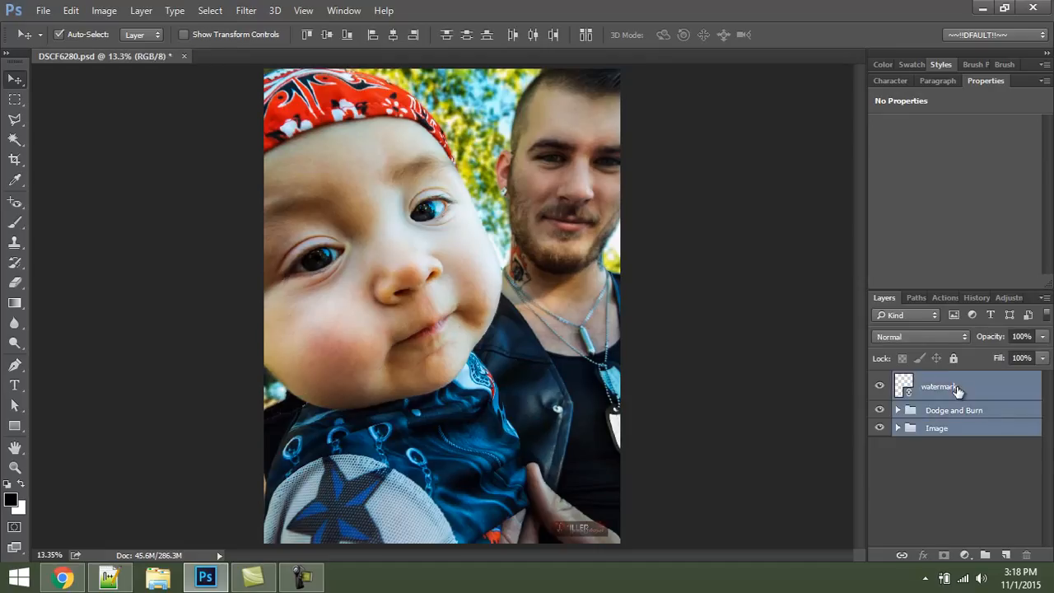
{"action": "key", "text": "ctrl+g"}
{"action": "double_click", "coordinate": [939, 381]}
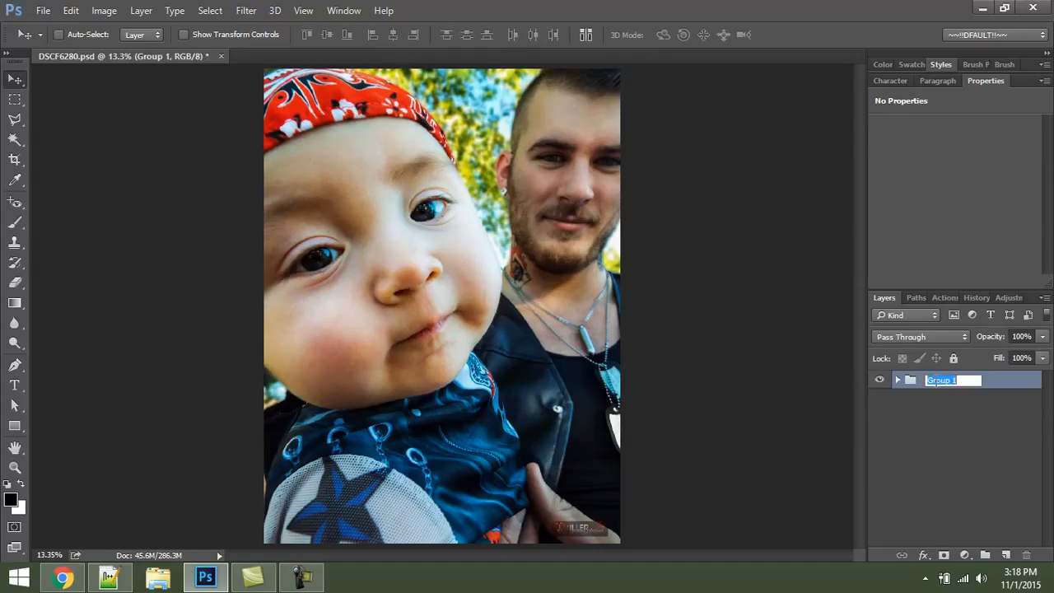
{"action": "key", "text": "Return"}
{"action": "left_click", "coordinate": [975, 449]}
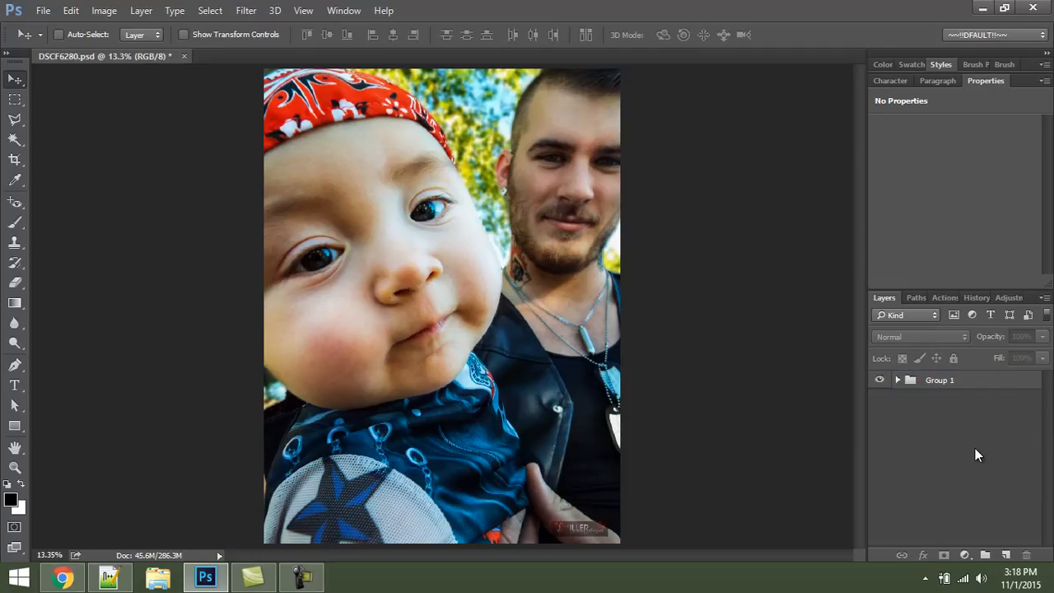
Step: Add a layer mask to Group 1 from a selection of the entire canvas, and clear the selection
{"action": "double_click", "coordinate": [947, 382]}
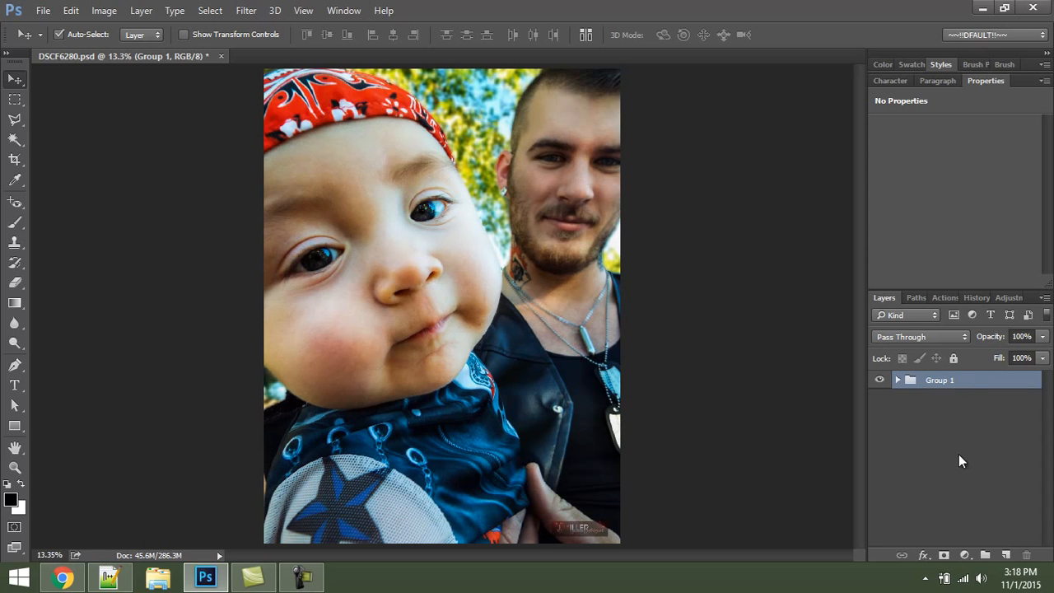
{"action": "key", "text": "ctrl+a"}
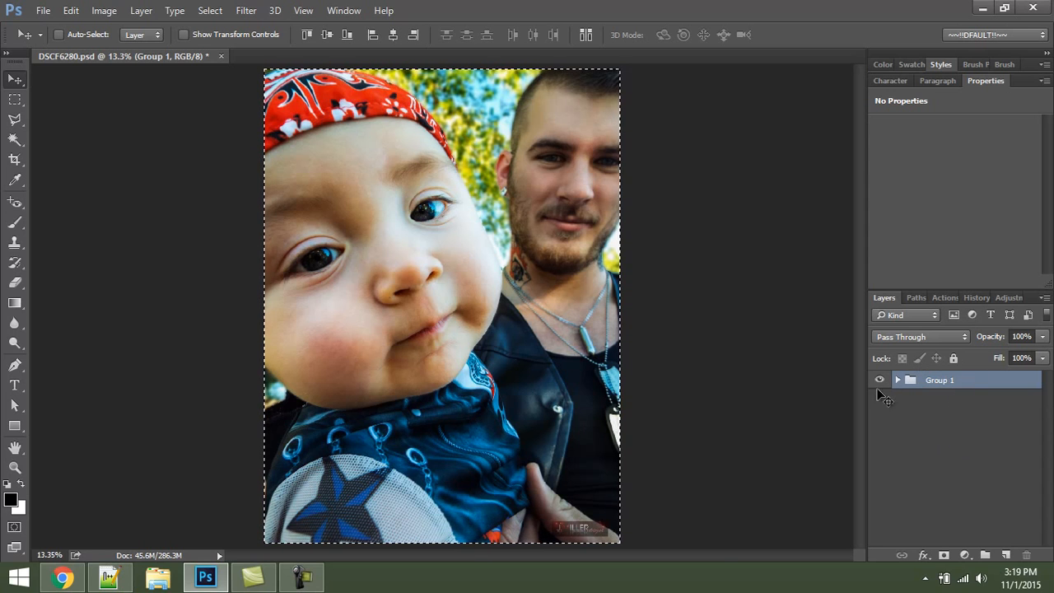
{"action": "key", "text": "ctrl+shift+c"}
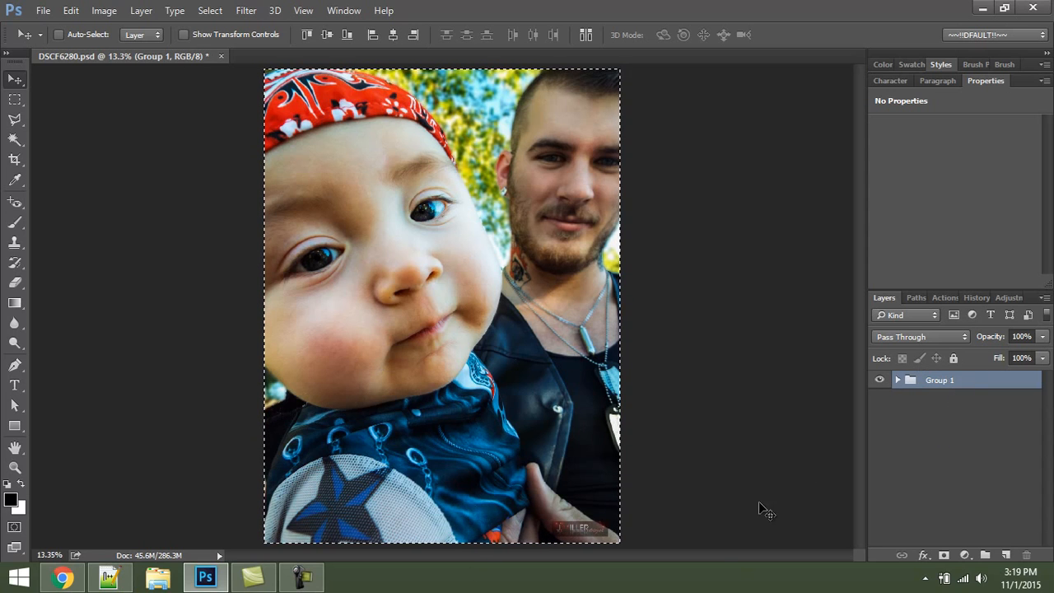
{"action": "left_click", "coordinate": [943, 554]}
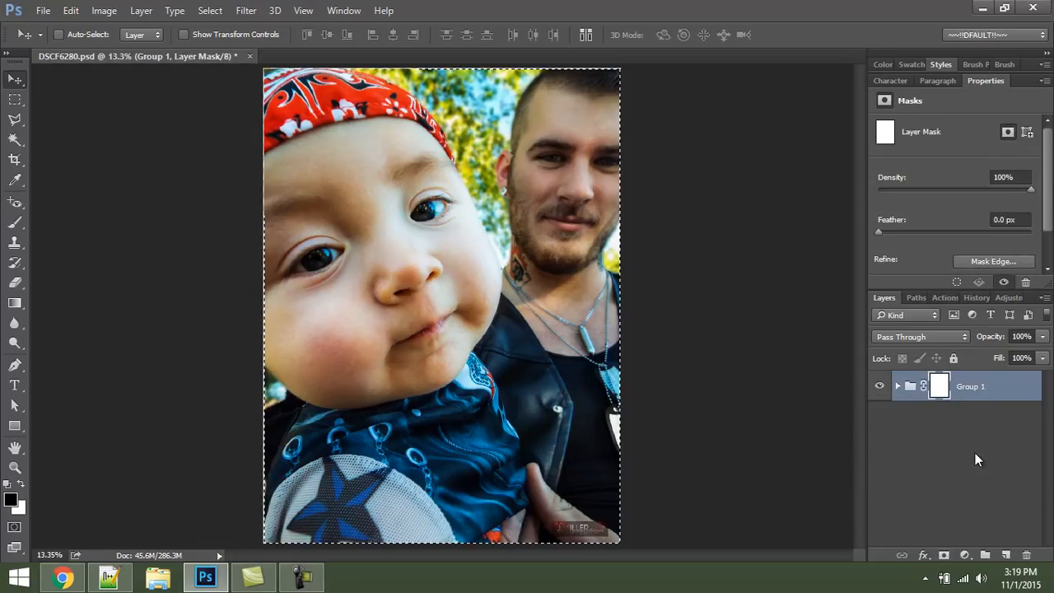
{"action": "key", "text": "ctrl+d"}
Step: Enlarge the canvas around the photo to 50 inches wide and 66 inches high, keeping the centre anchor
{"action": "key", "text": "ctrl+plus"}
{"action": "key", "text": "ctrl+minus"}
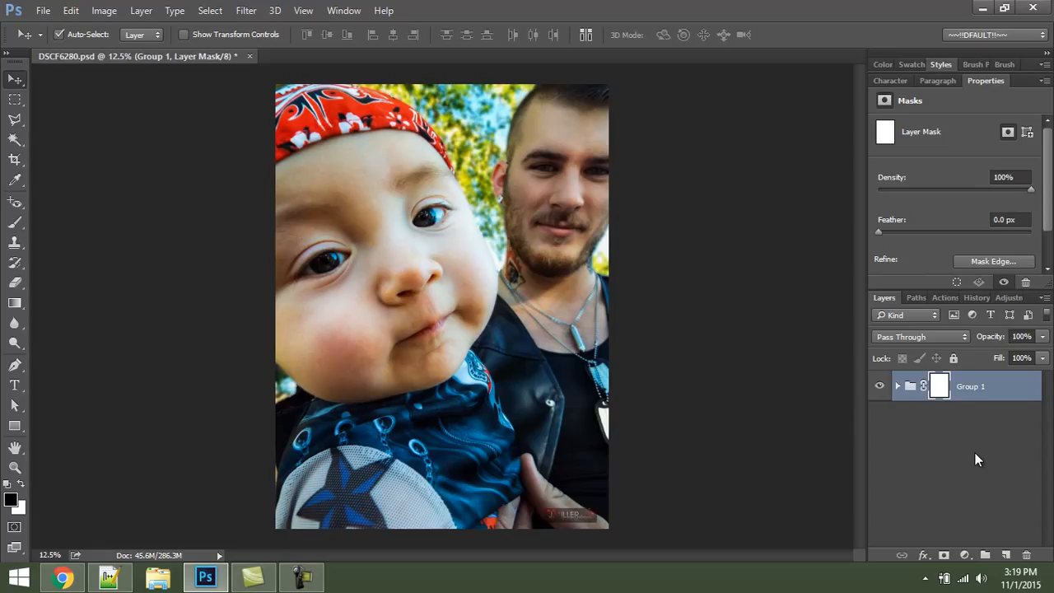
{"action": "key", "text": "ctrl+alt+c"}
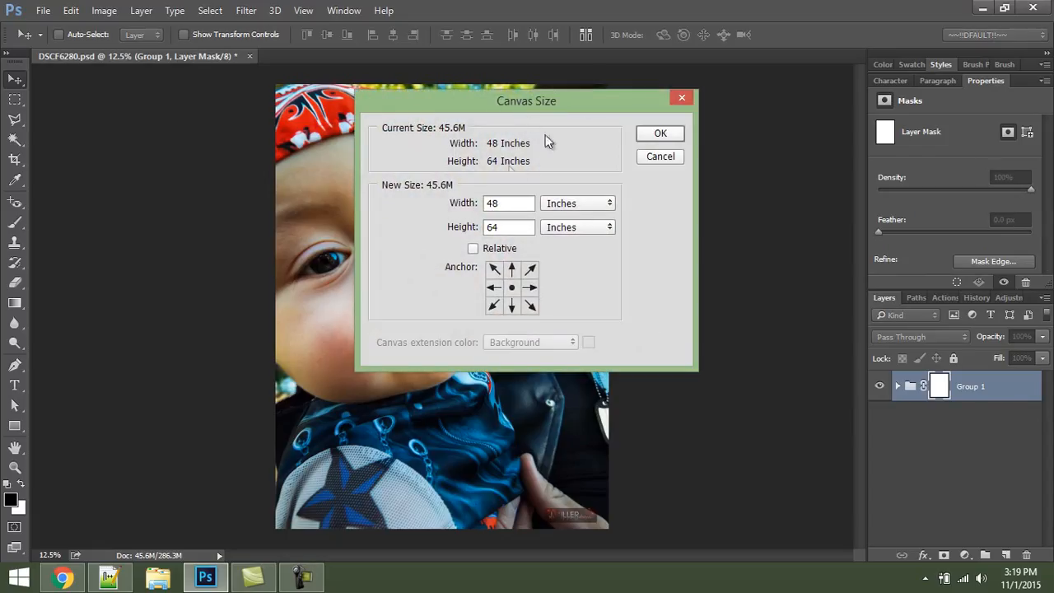
{"action": "left_click", "coordinate": [42, 11]}
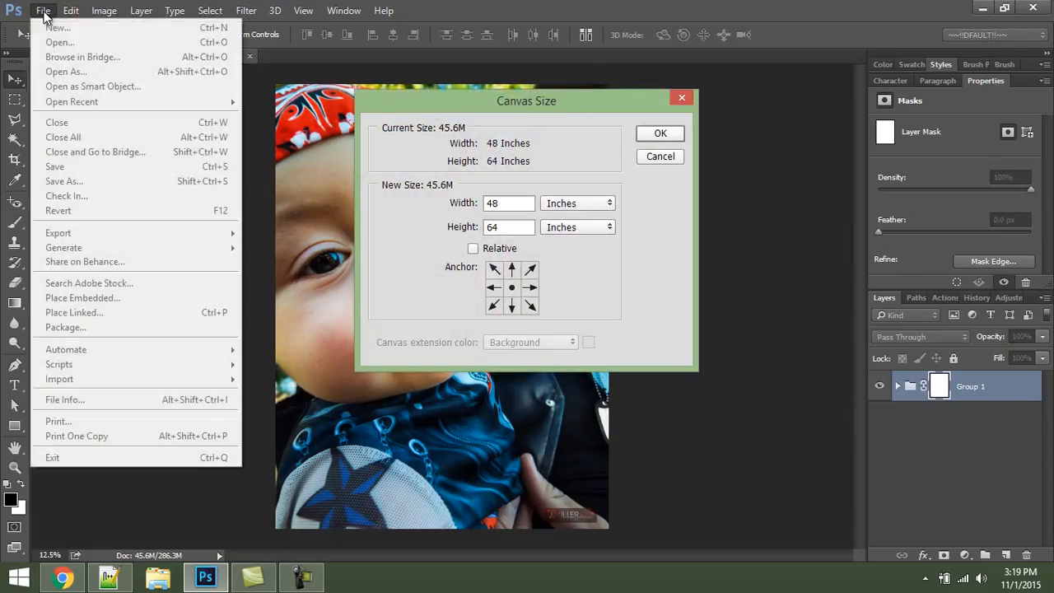
{"action": "mouse_move", "coordinate": [69, 10]}
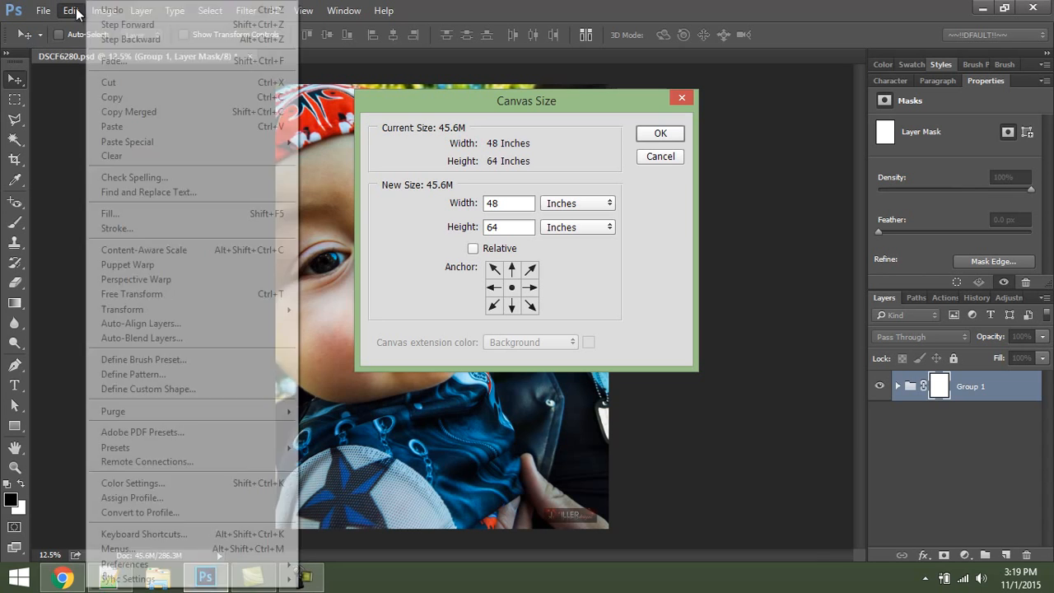
{"action": "left_click", "coordinate": [102, 11]}
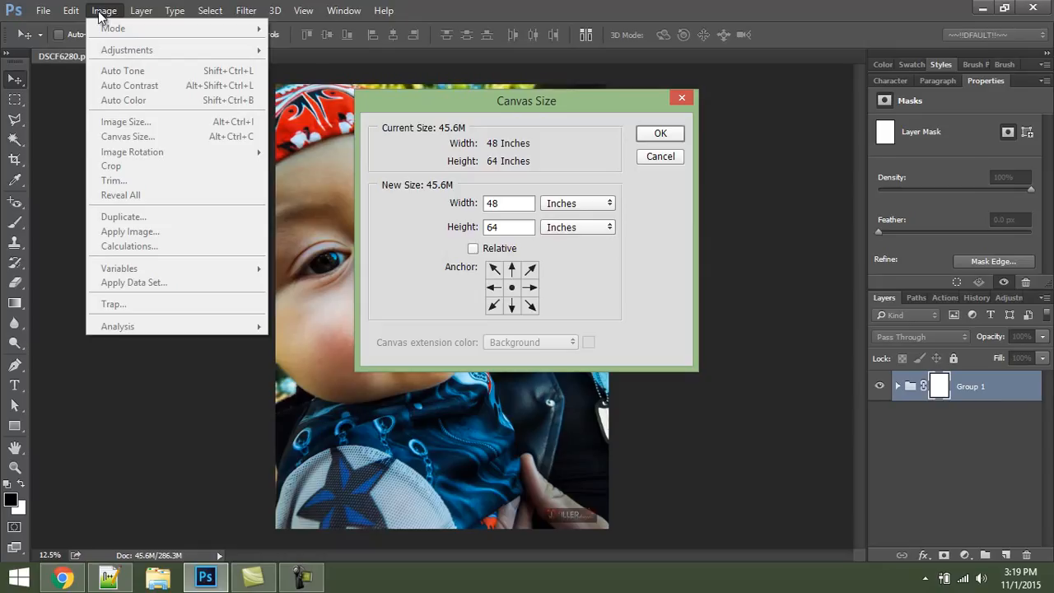
{"action": "left_click", "coordinate": [610, 106]}
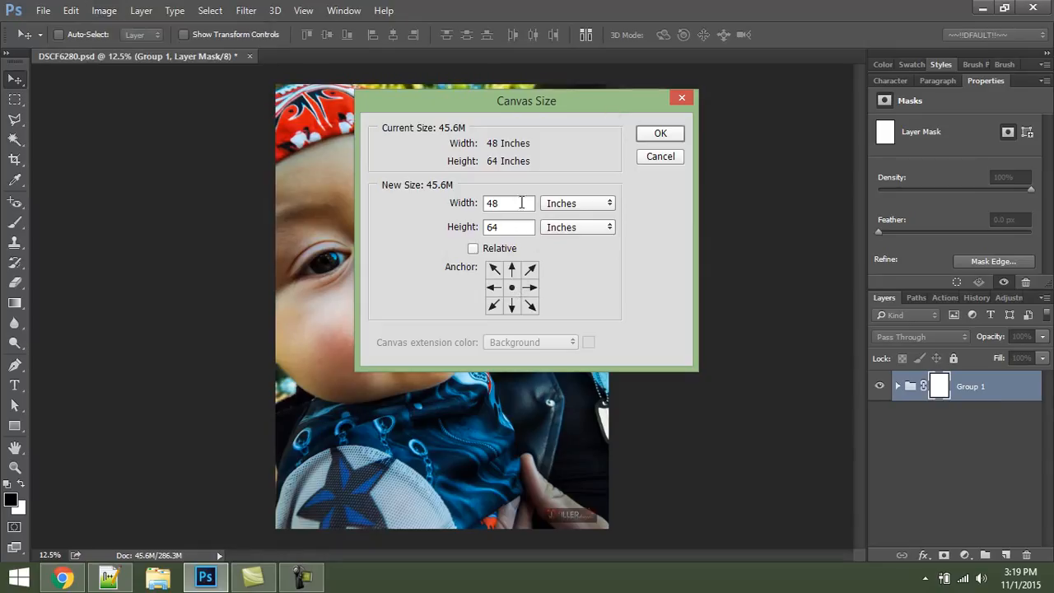
{"action": "double_click", "coordinate": [512, 203]}
{"action": "key", "text": "Tab"}
{"action": "type", "text": "60"}
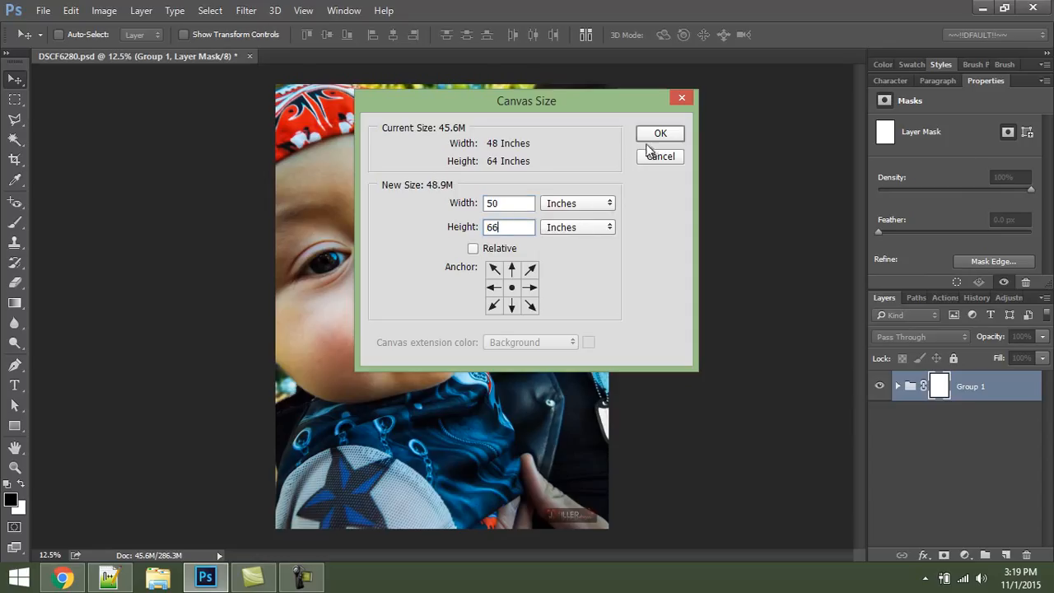
{"action": "left_click", "coordinate": [657, 135]}
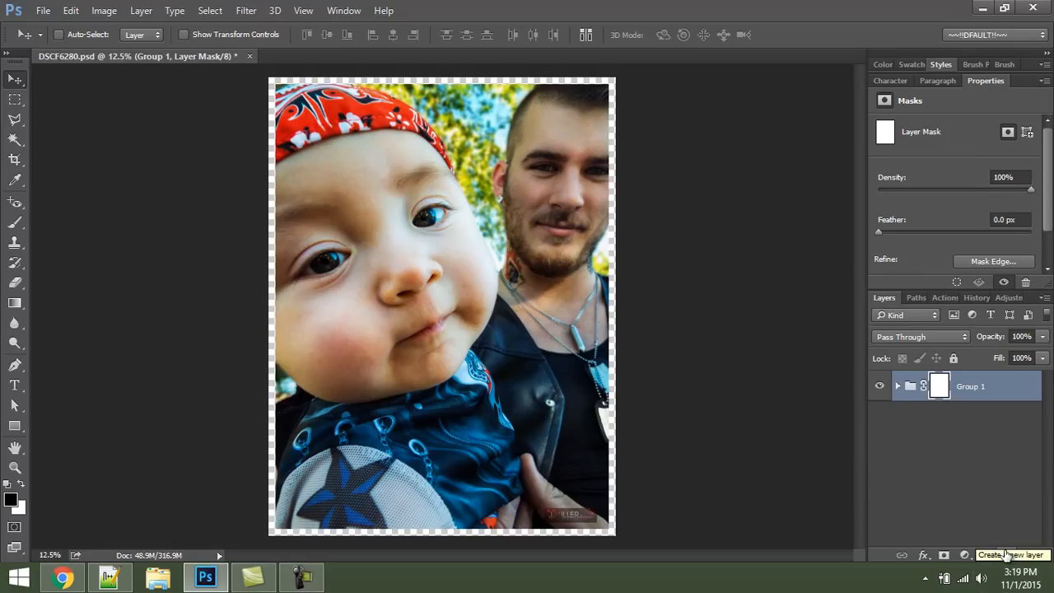
Step: Set the canvas size to 54 inches wide and 68 inches high, anchored at the centre
{"action": "key", "text": "ctrl+alt+c"}
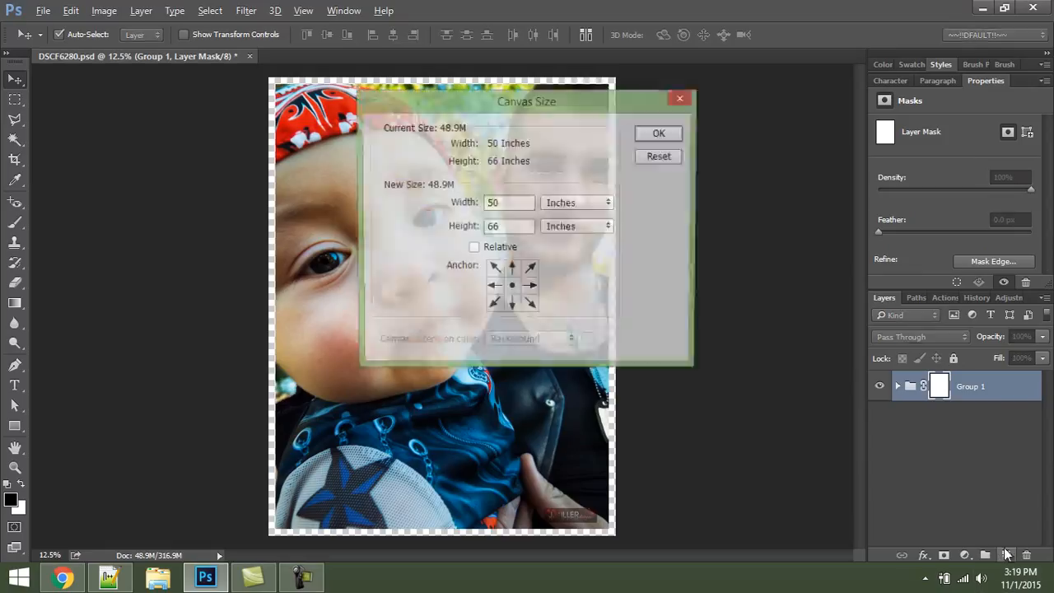
{"action": "type", "text": "54"}
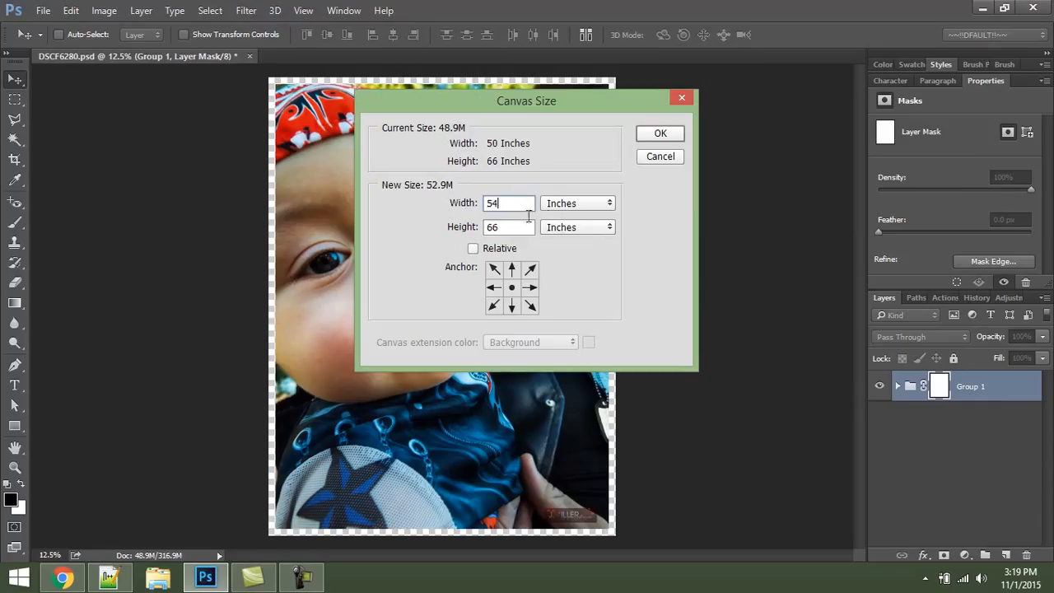
{"action": "key", "text": "Tab"}
{"action": "type", "text": "48"}
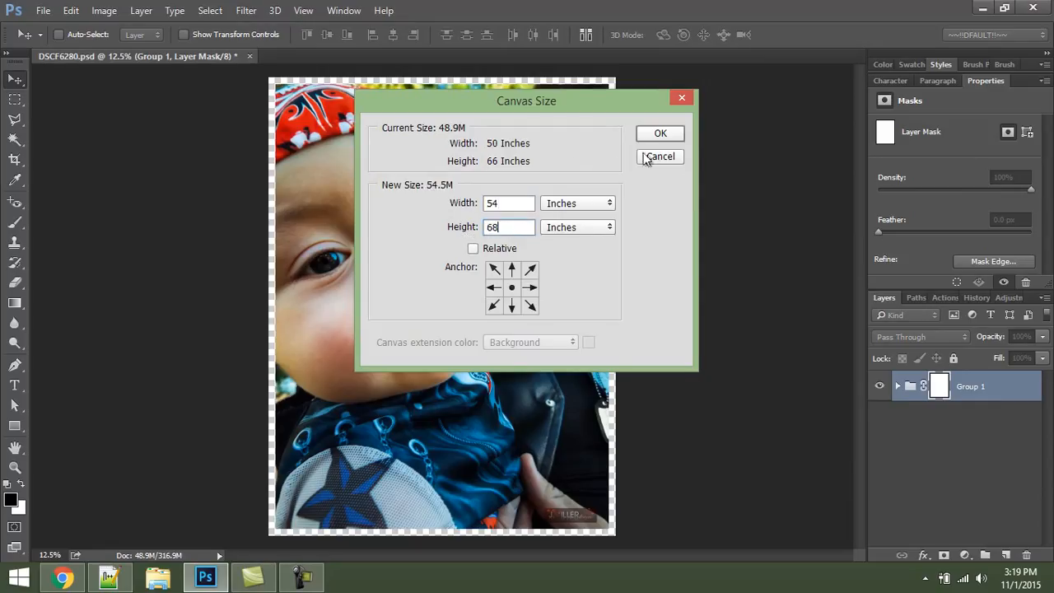
{"action": "left_click", "coordinate": [659, 135]}
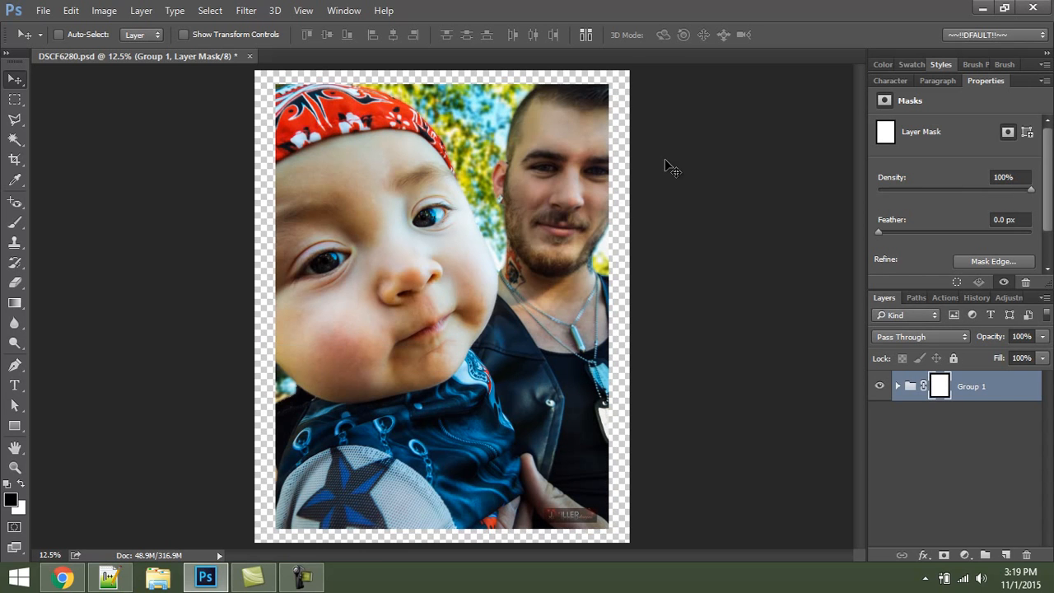
Step: Create a new layer above Group 1 and fill it with the black foreground colour
{"action": "left_click", "coordinate": [991, 472]}
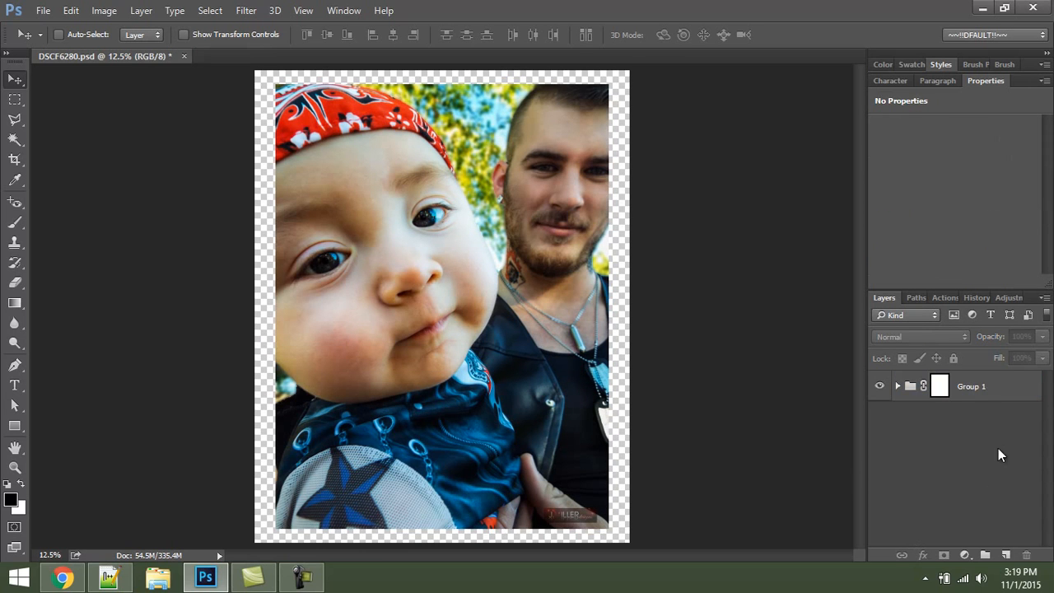
{"action": "left_click", "coordinate": [988, 393]}
{"action": "left_click", "coordinate": [1005, 554]}
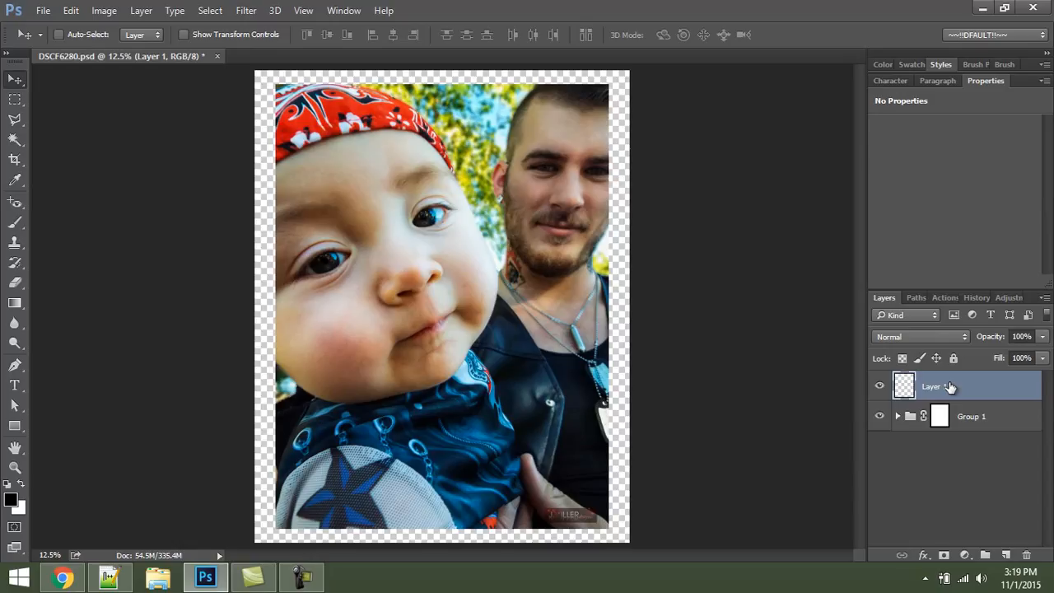
{"action": "key", "text": "alt+BackSpace"}
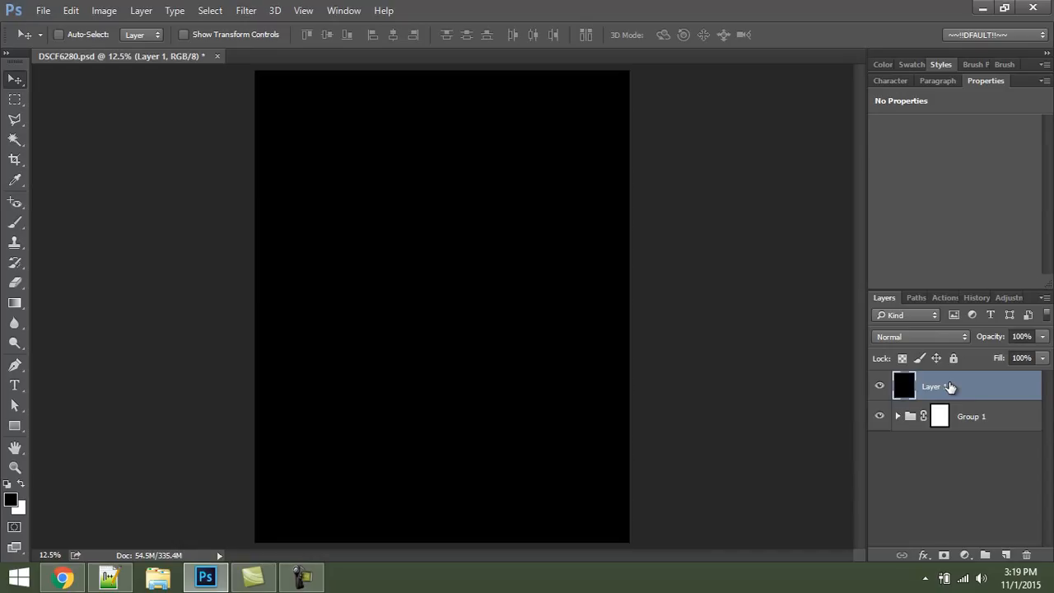
Step: Rename the black-filled layer Black BG and move it below Group 1 to form a border behind the photo
{"action": "double_click", "coordinate": [935, 386]}
{"action": "type", "text": "Black BG"}
{"action": "key", "text": "Return"}
{"action": "left_click_drag", "start_coordinate": [935, 401], "coordinate": [955, 455]}
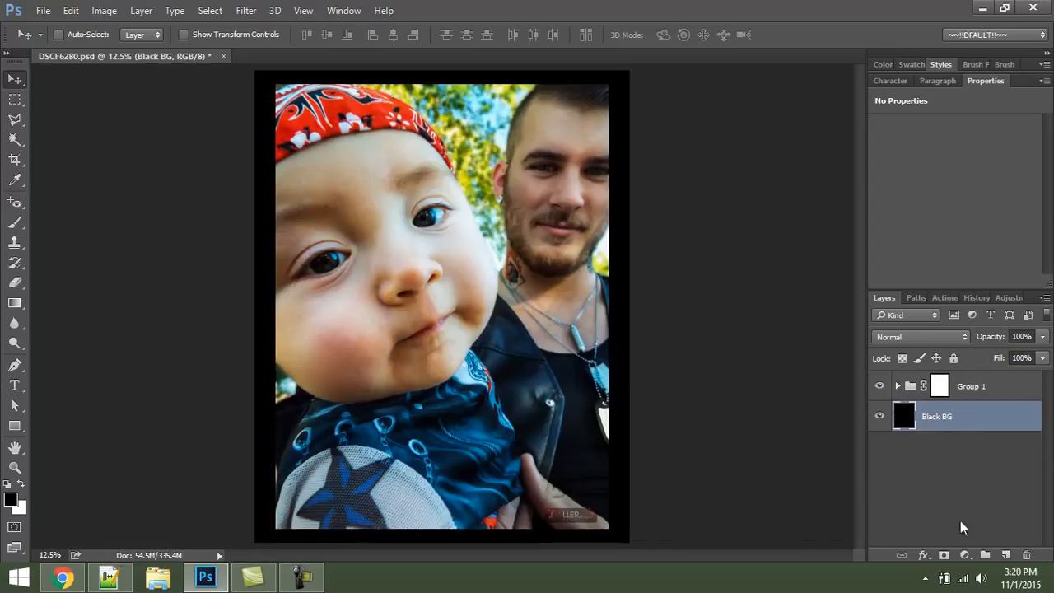
{"action": "left_click", "coordinate": [962, 485]}
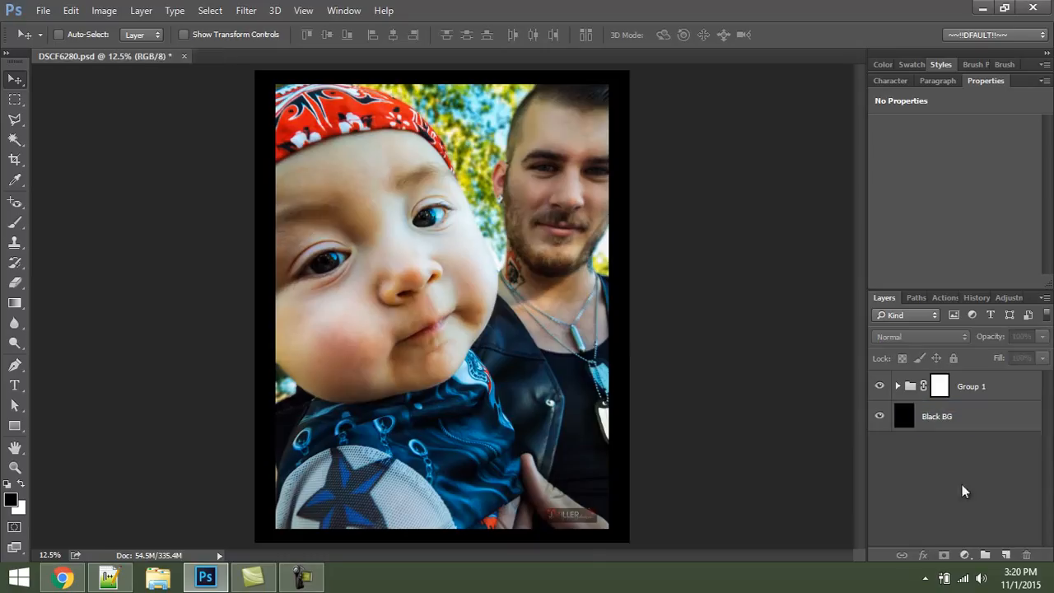
Step: Move the watermark onto the lower-right corner of the black border, with its layer above Group 1, and hide it
{"action": "left_click", "coordinate": [590, 524], "text": "ctrl"}
{"action": "left_click_drag", "start_coordinate": [591, 526], "coordinate": [631, 549]}
{"action": "left_click_drag", "start_coordinate": [982, 414], "coordinate": [983, 370]}
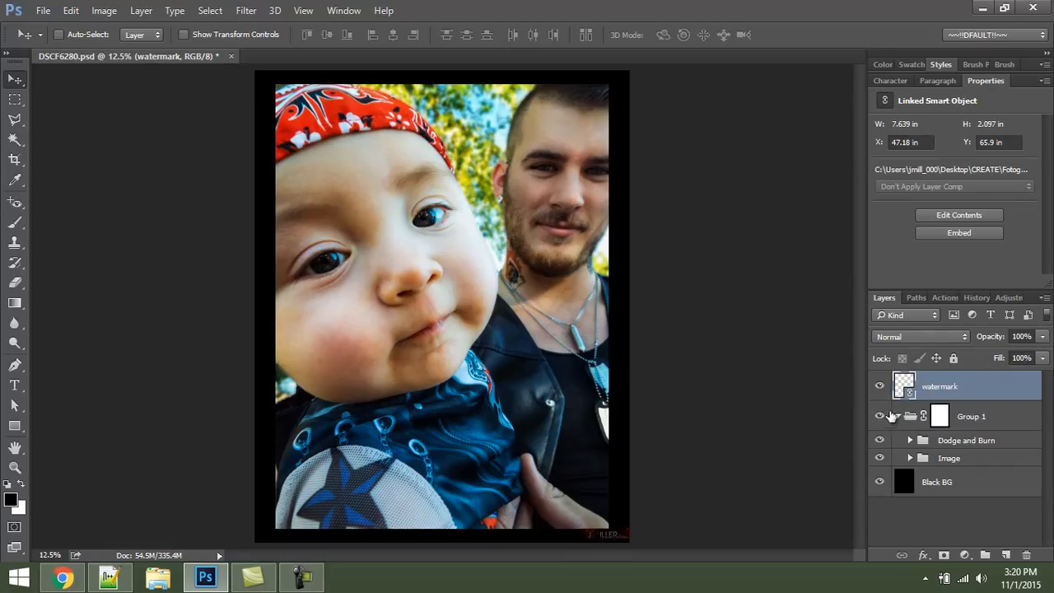
{"action": "left_click", "coordinate": [879, 386]}
{"action": "left_click", "coordinate": [963, 528]}
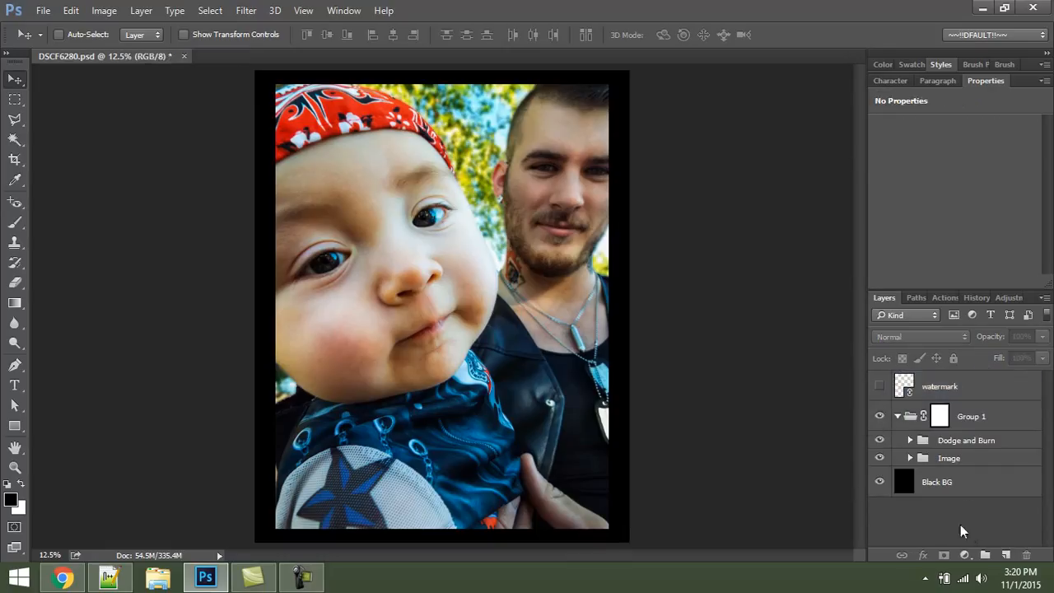
Step: Extend the canvas slightly below the black border with the Crop tool
{"action": "scroll", "coordinate": [579, 397], "scroll_direction": "down", "scroll_amount": 1}
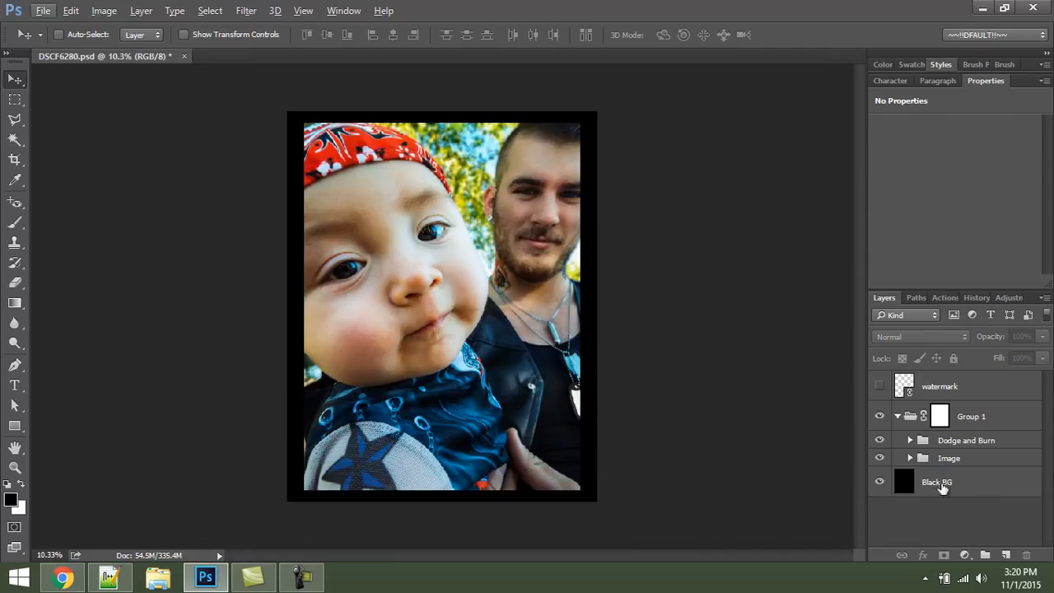
{"action": "key", "text": "ctrl+alt+c"}
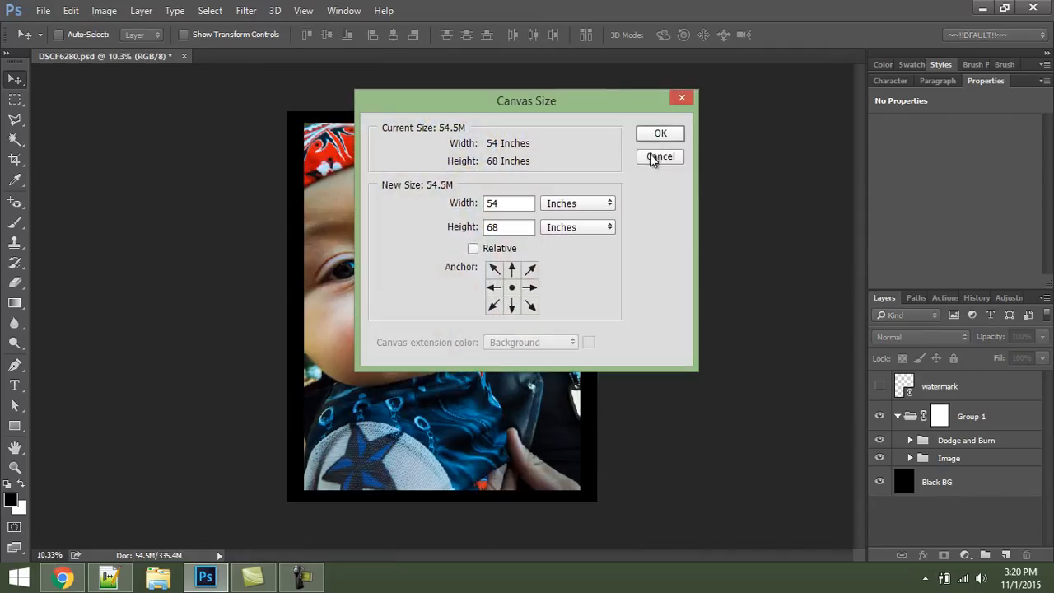
{"action": "left_click", "coordinate": [651, 157]}
{"action": "key", "text": "c"}
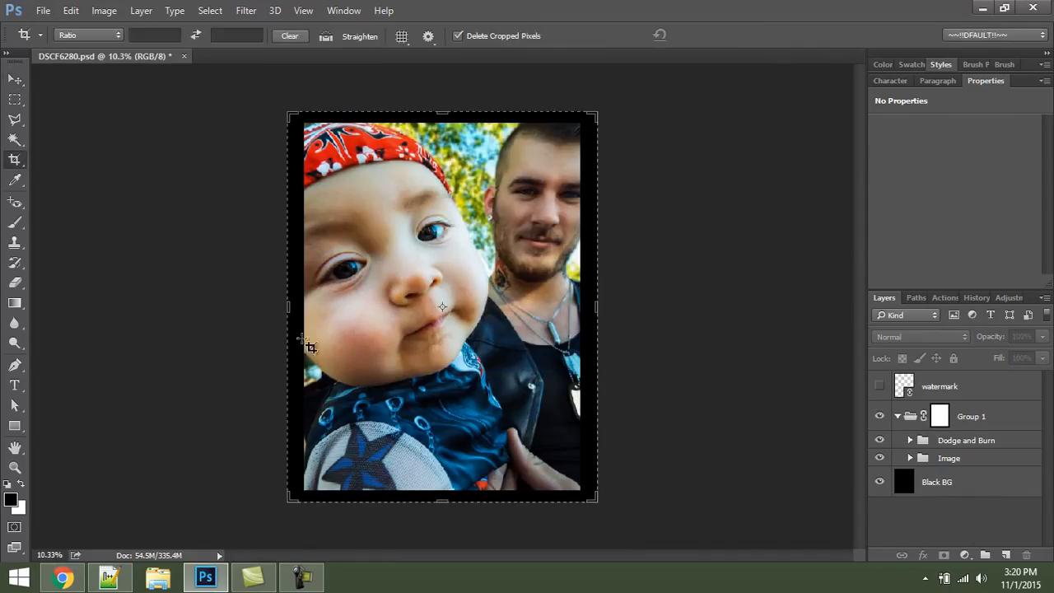
{"action": "left_click_drag", "start_coordinate": [443, 498], "coordinate": [441, 504]}
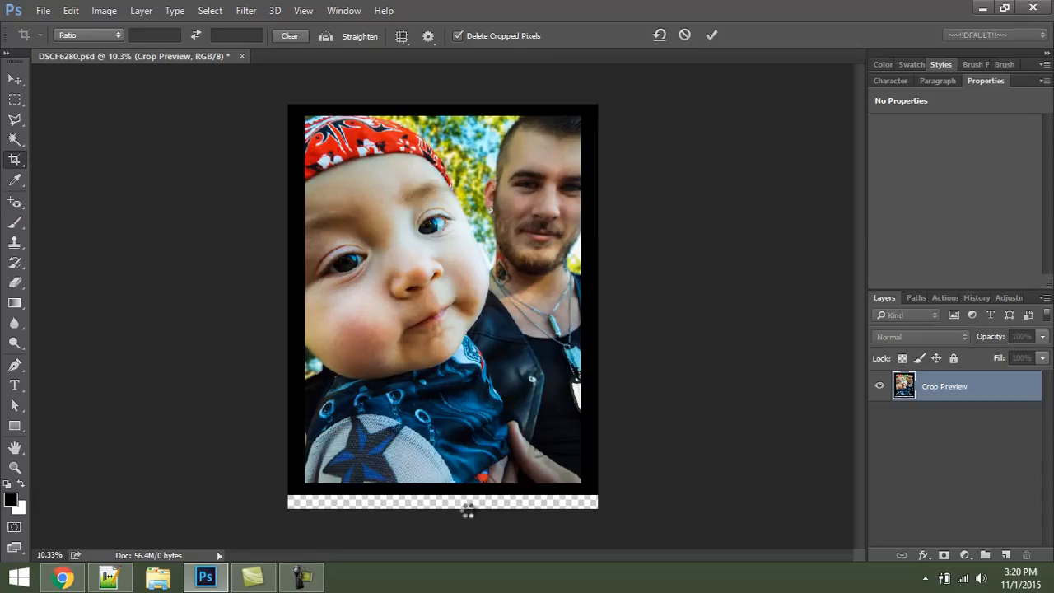
{"action": "key", "text": "Return"}
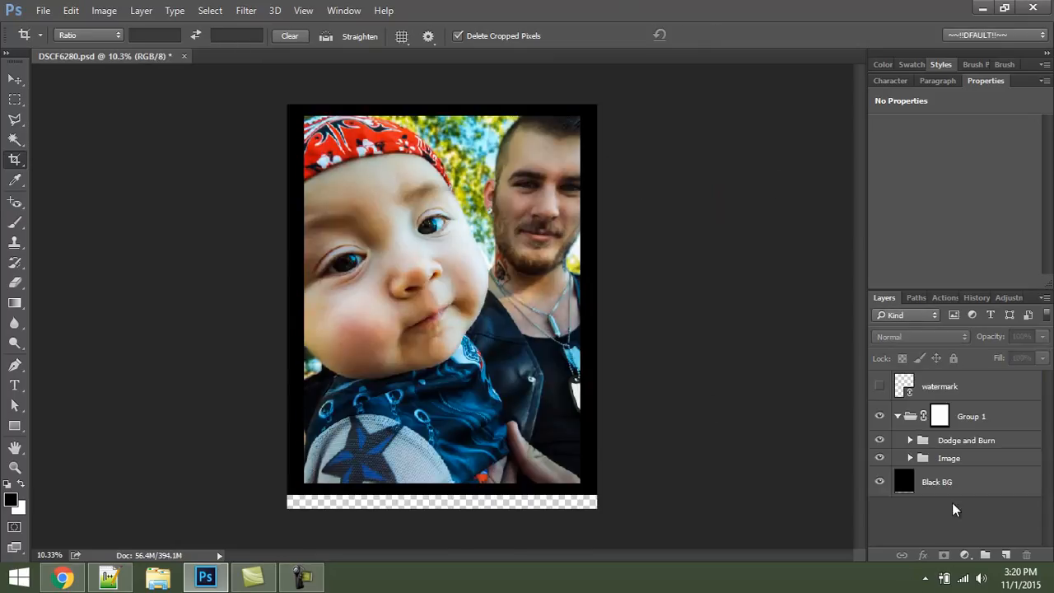
Step: Stretch the Black BG layer downward to about 106% height to cover the transparent strip below the photo
{"action": "left_click", "coordinate": [953, 486]}
{"action": "key", "text": "v"}
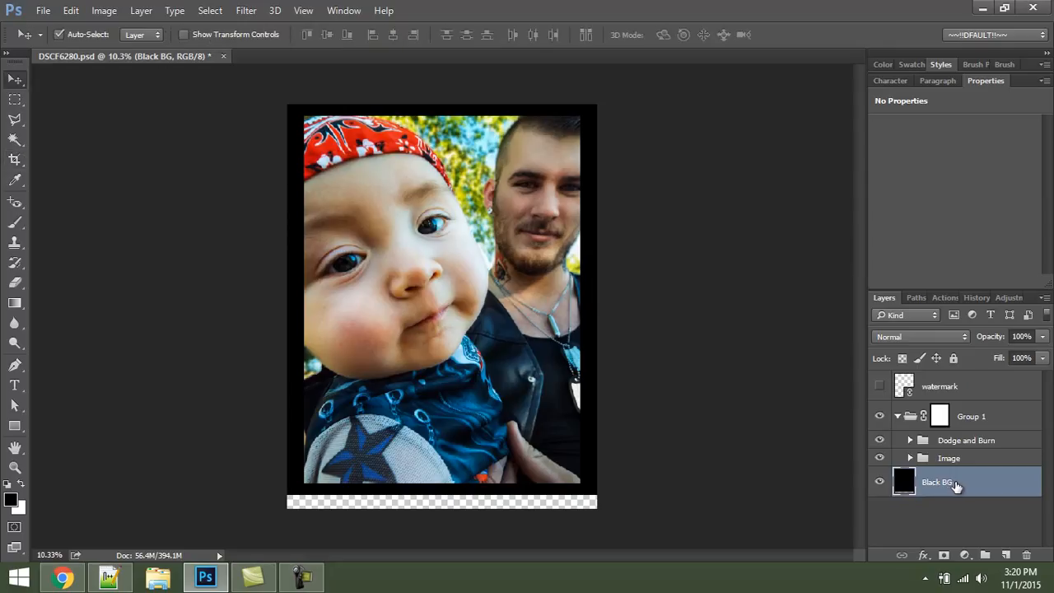
{"action": "key", "text": "ctrl+t"}
{"action": "left_click_drag", "start_coordinate": [442, 508], "coordinate": [445, 520]}
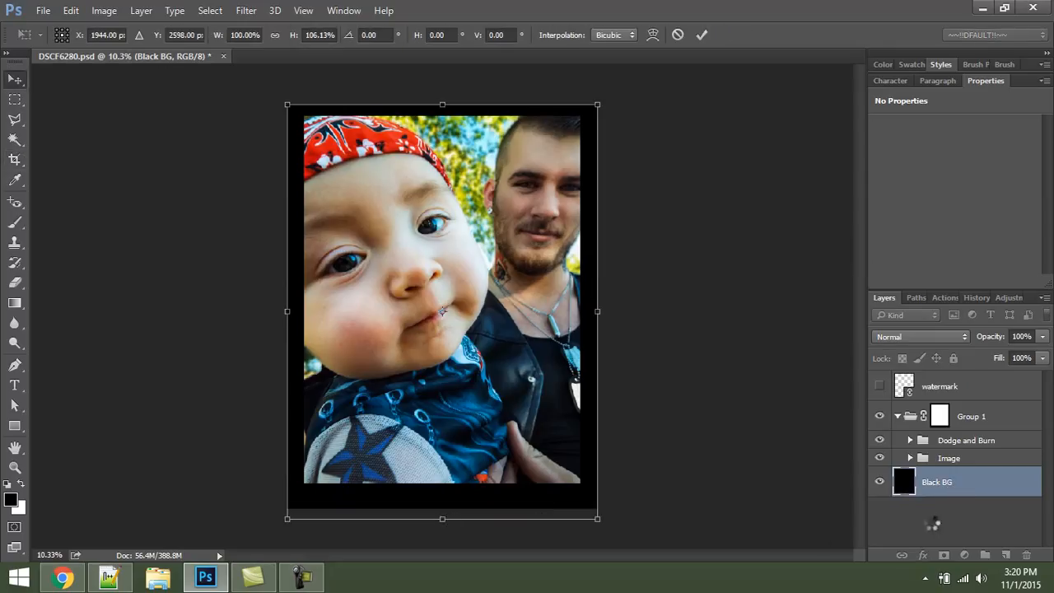
{"action": "key", "text": "Return"}
{"action": "left_click", "coordinate": [962, 528]}
Step: Collapse Group 1, then show the watermark and move it into the bottom border under the photo's lower-right corner
{"action": "left_click", "coordinate": [963, 388]}
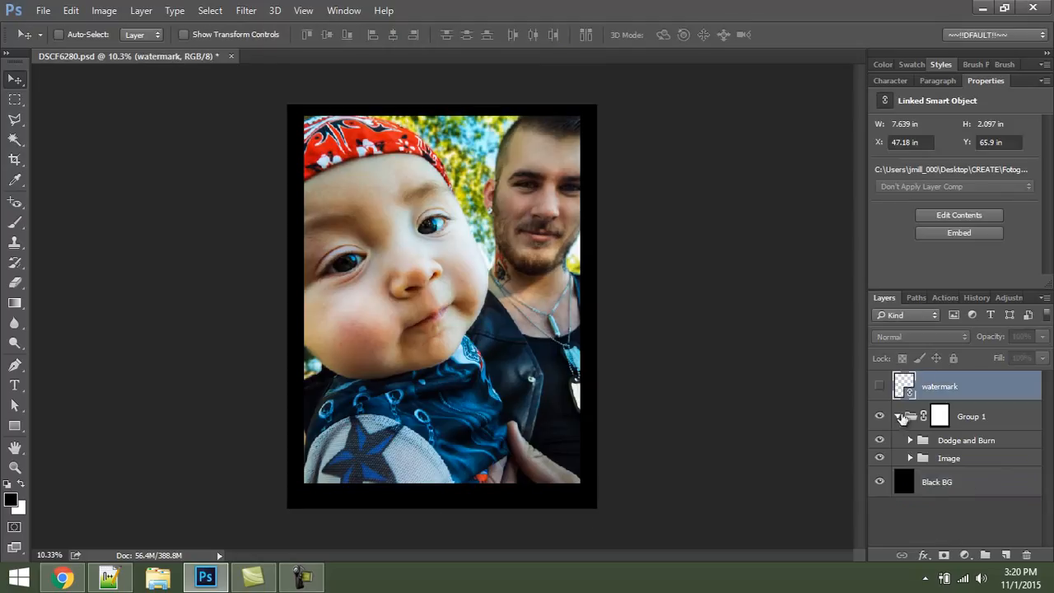
{"action": "left_click", "coordinate": [899, 416]}
{"action": "left_click", "coordinate": [879, 385]}
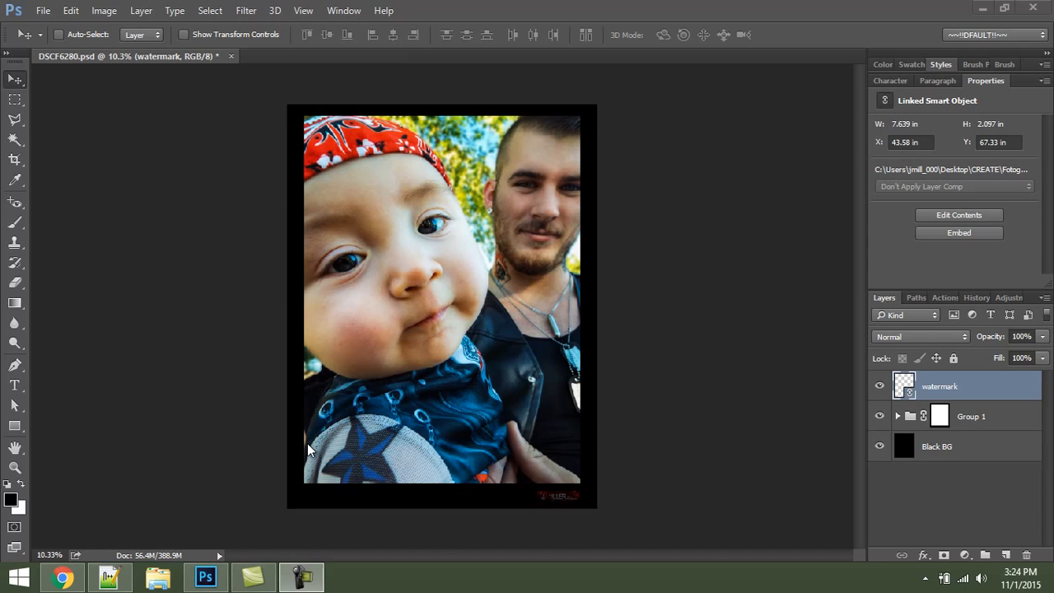
Step: Paste the copied full name as a text layer in the bottom border and position it under the photo's lower-left corner
{"action": "left_click", "coordinate": [16, 388]}
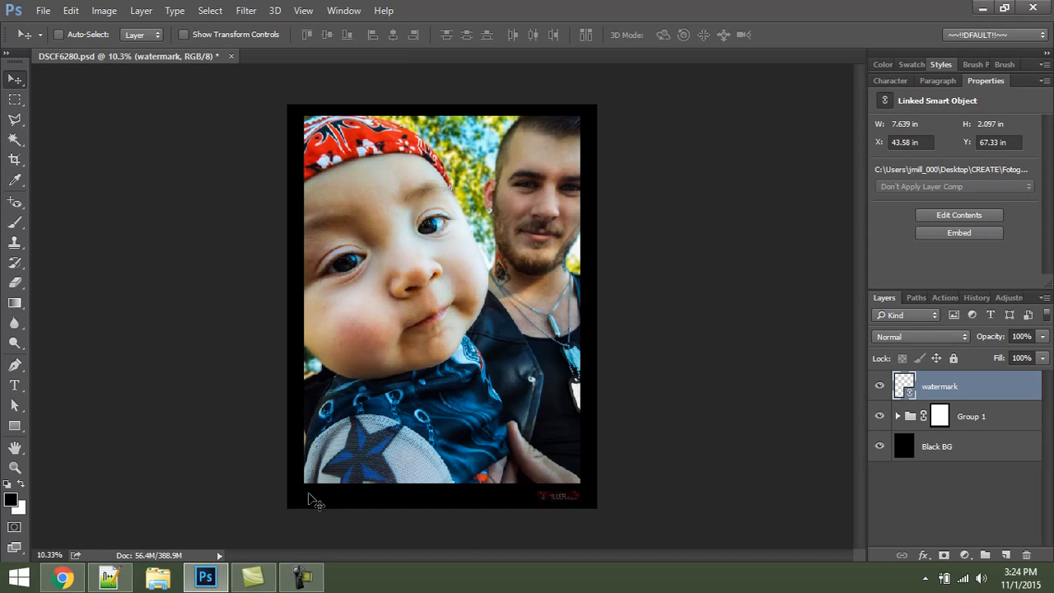
{"action": "left_click", "coordinate": [14, 385]}
{"action": "left_click", "coordinate": [305, 494]}
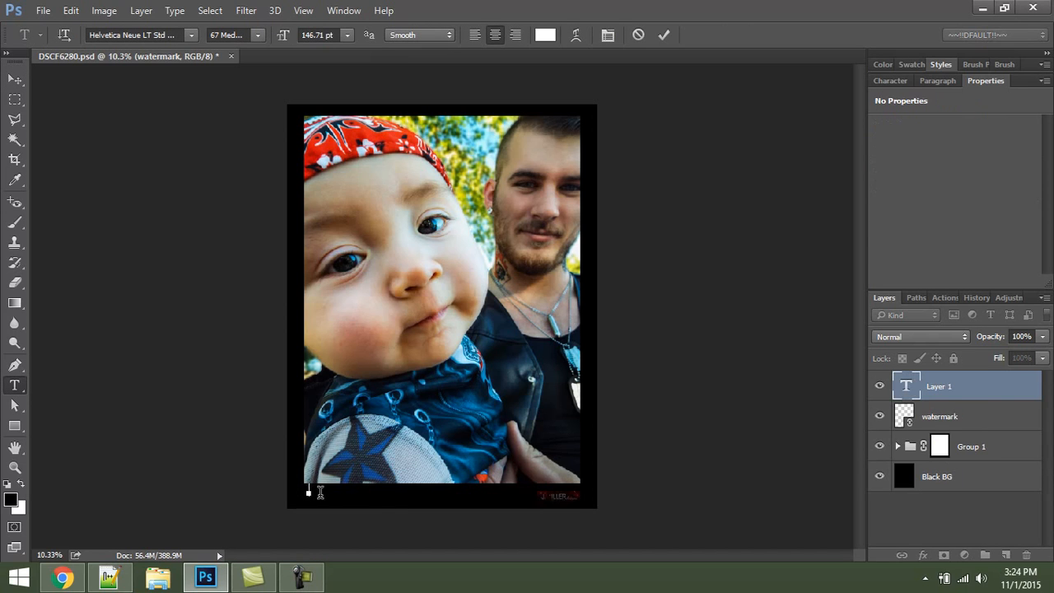
{"action": "key", "text": "ctrl+v"}
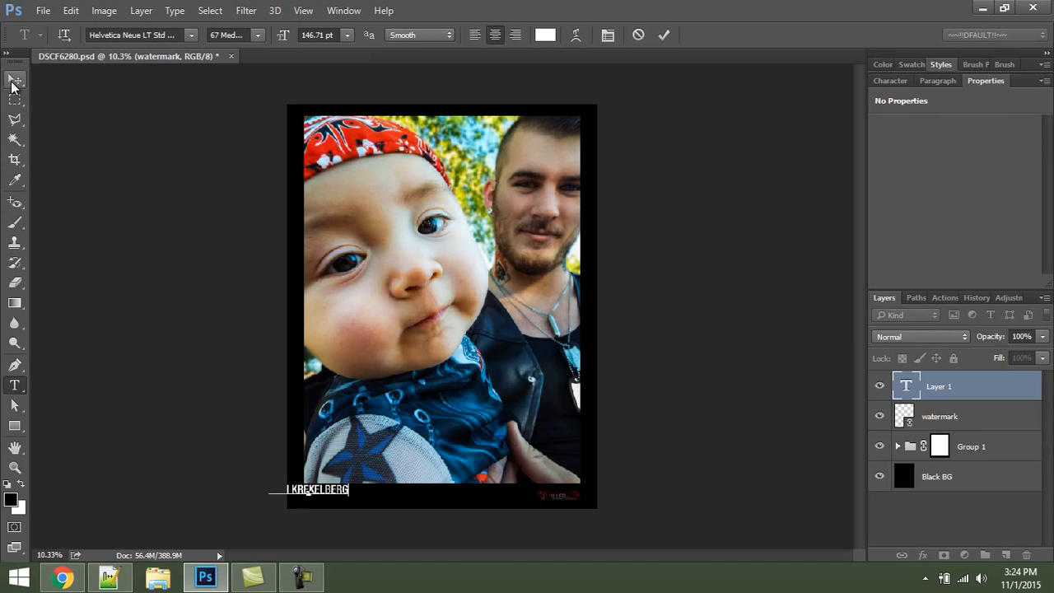
{"action": "left_click", "coordinate": [15, 80]}
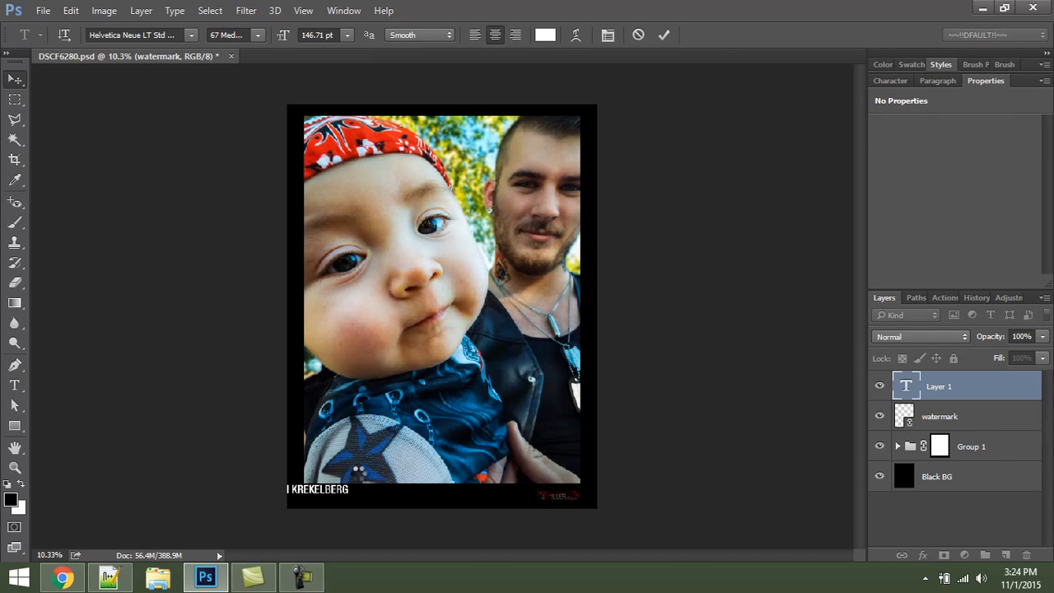
{"action": "left_click_drag", "start_coordinate": [318, 475], "coordinate": [372, 480]}
Step: Insert "PHOTO EDIT:" in front of the name in the bottom border's text layer
{"action": "key", "text": "t"}
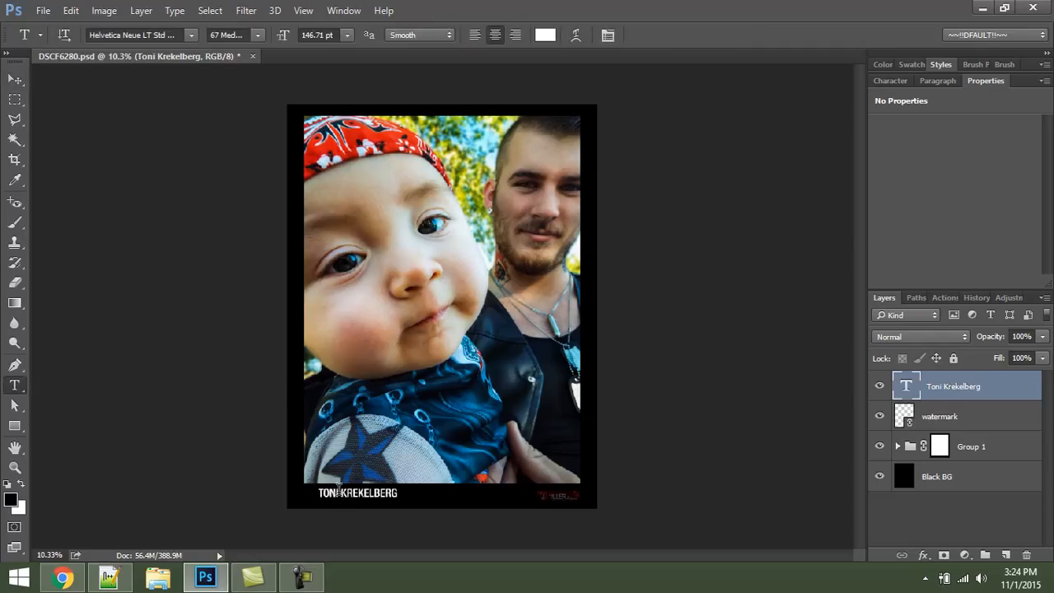
{"action": "left_click", "coordinate": [339, 490]}
{"action": "key", "text": "Home"}
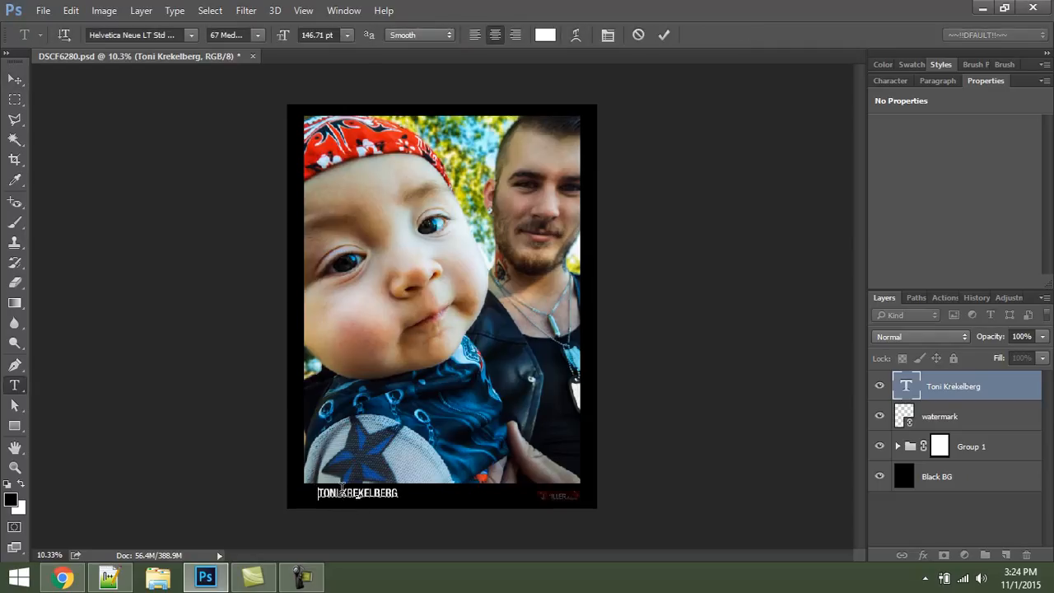
{"action": "type", "text": "PHOTO"}
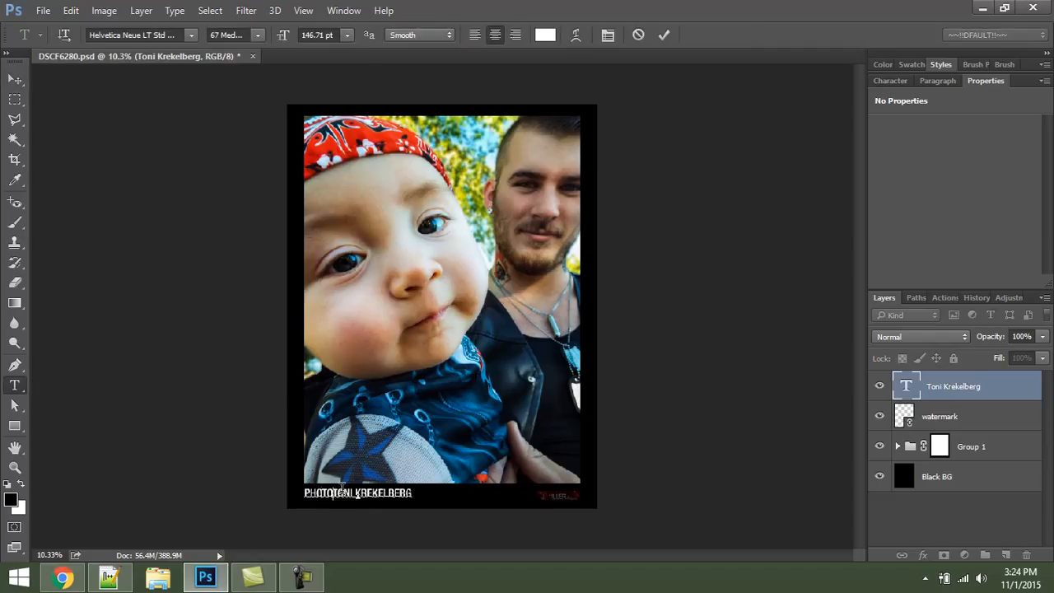
{"action": "type", "text": " EDIT"}
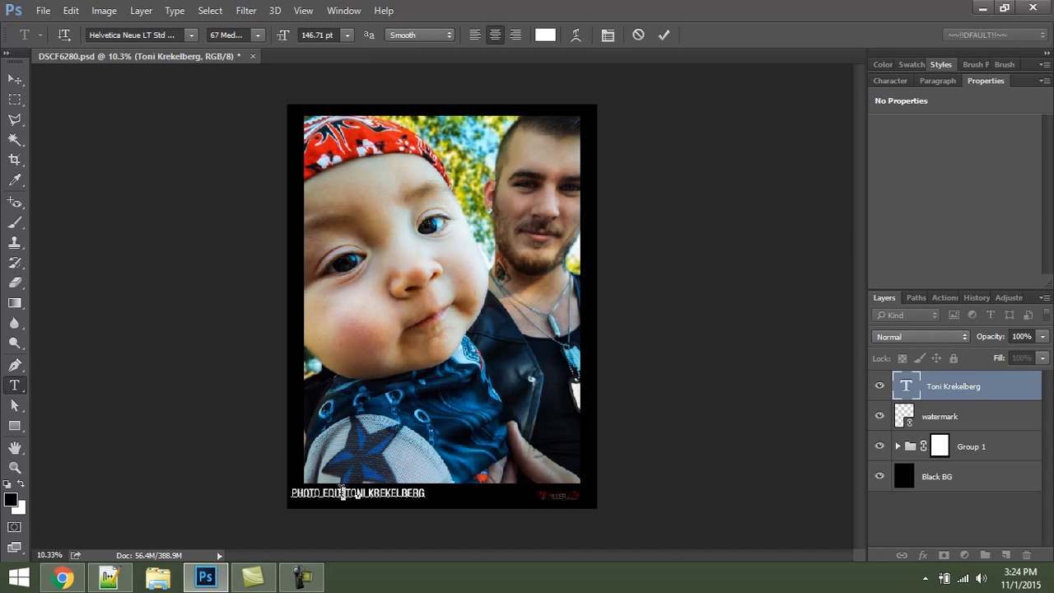
Step: Set the "PHOTO EDIT:" part of the credit text to the 77 Bold font style and commit the edit
{"action": "left_click_drag", "start_coordinate": [342, 493], "coordinate": [271, 494]}
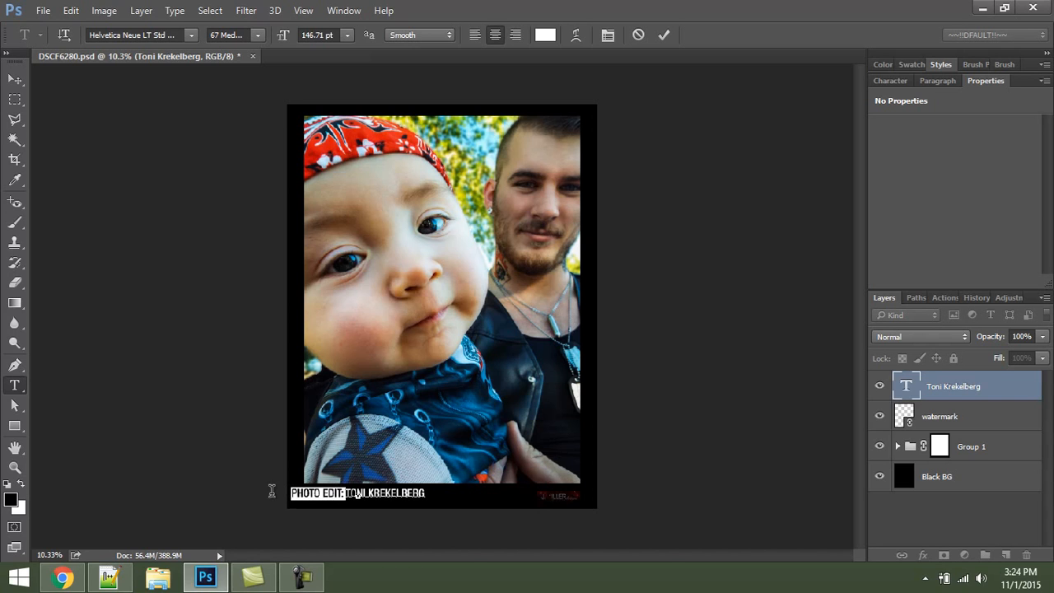
{"action": "left_click", "coordinate": [258, 35]}
{"action": "left_click", "coordinate": [258, 76]}
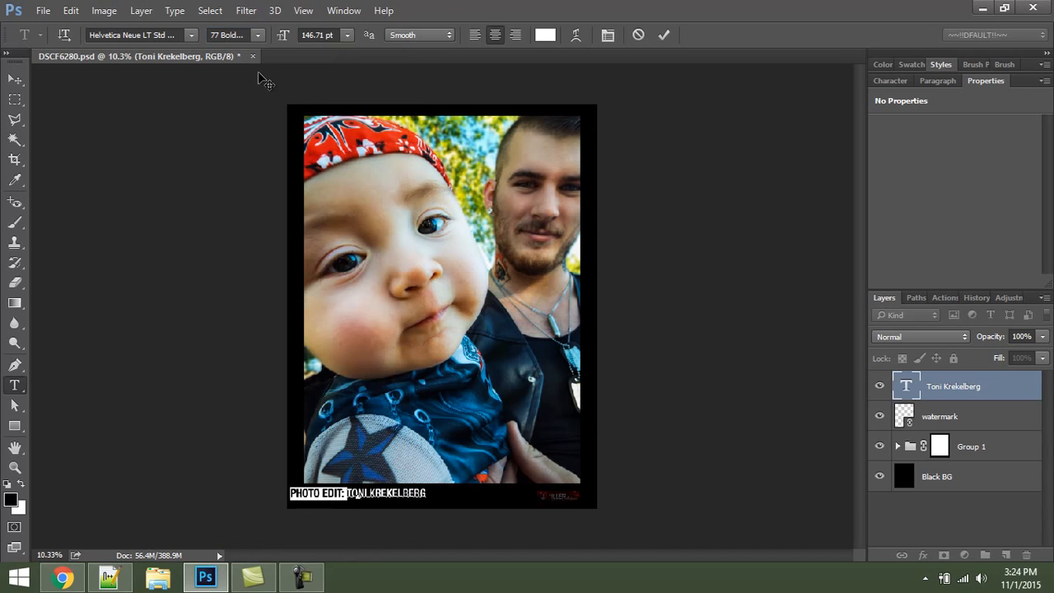
{"action": "key", "text": "ctrl+h"}
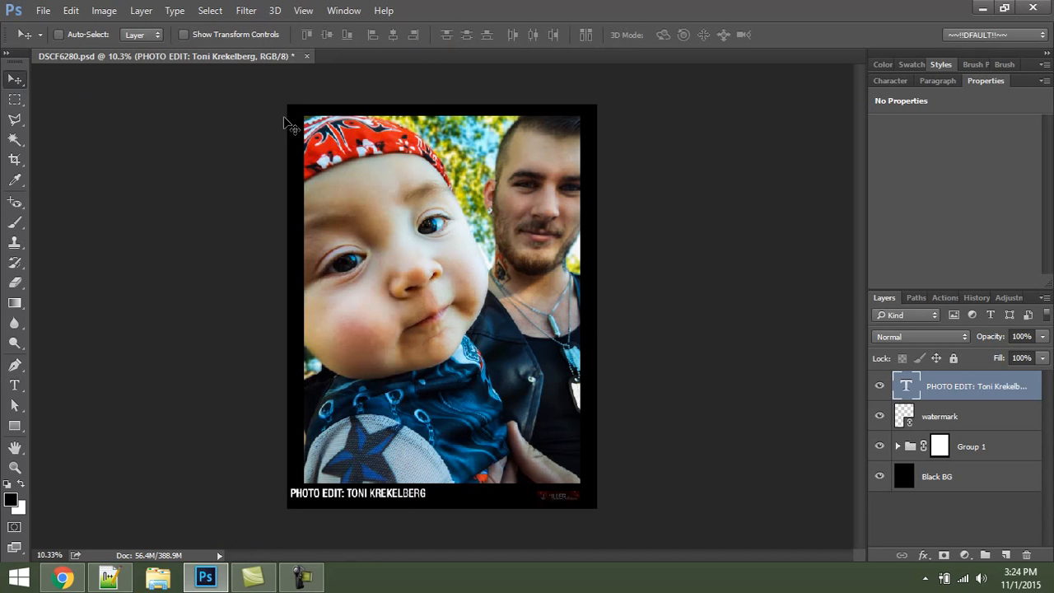
Step: Nudge the credit text right and down so it lines up with the photo's left edge and sits level with the watermark
{"action": "key", "text": "shift+Right"}
{"action": "key", "text": "shift+Right"}
{"action": "key", "text": "shift+Right"}
{"action": "key", "text": "shift+Right"}
{"action": "key", "text": "shift+Right"}
{"action": "key", "text": "shift+Right"}
{"action": "key", "text": "shift+Right"}
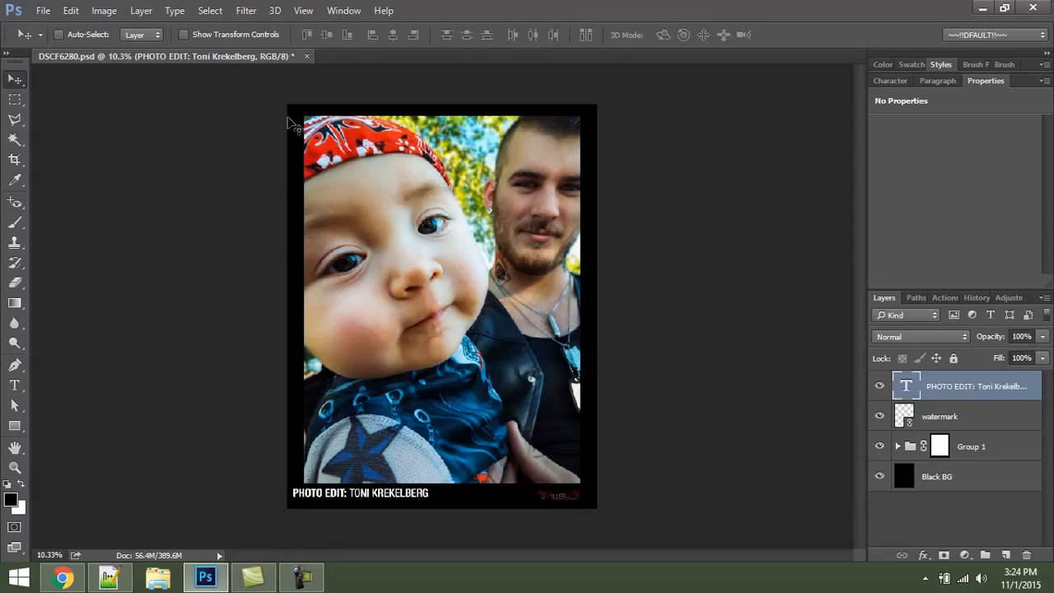
{"action": "key", "text": "shift+Right"}
{"action": "key", "text": "shift+Right"}
{"action": "key", "text": "shift+Right"}
{"action": "key", "text": "shift+Right"}
{"action": "key", "text": "shift+Right"}
{"action": "key", "text": "shift+Right"}
{"action": "key", "text": "shift+Right"}
{"action": "key", "text": "shift+Right"}
{"action": "key", "text": "shift+Right"}
{"action": "key", "text": "shift+Right"}
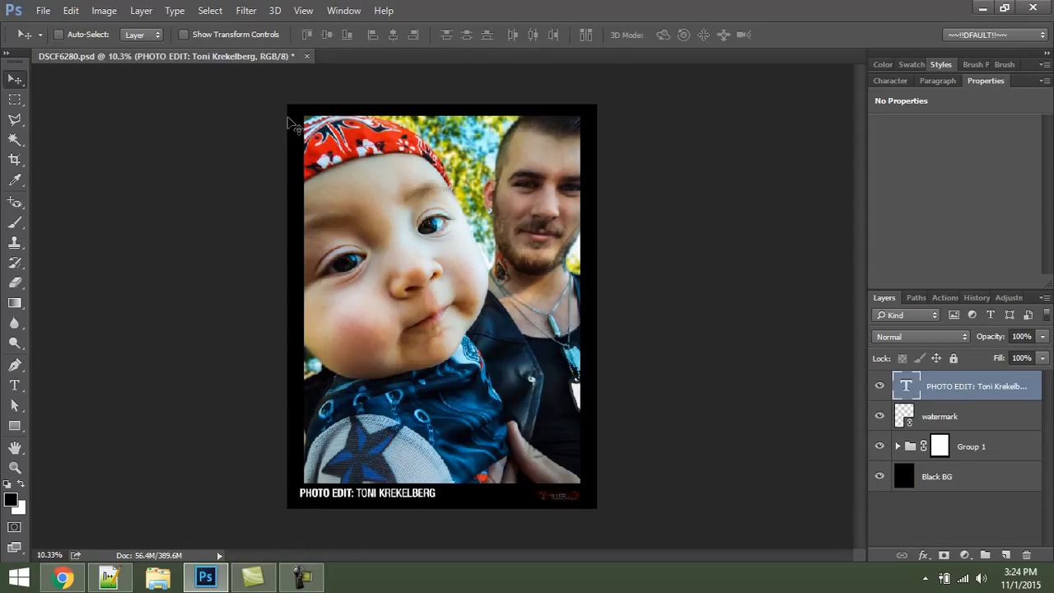
{"action": "key", "text": "shift+Down"}
{"action": "key", "text": "shift+Down"}
{"action": "key", "text": "shift+Down"}
{"action": "key", "text": "shift+Down"}
{"action": "key", "text": "shift+Down"}
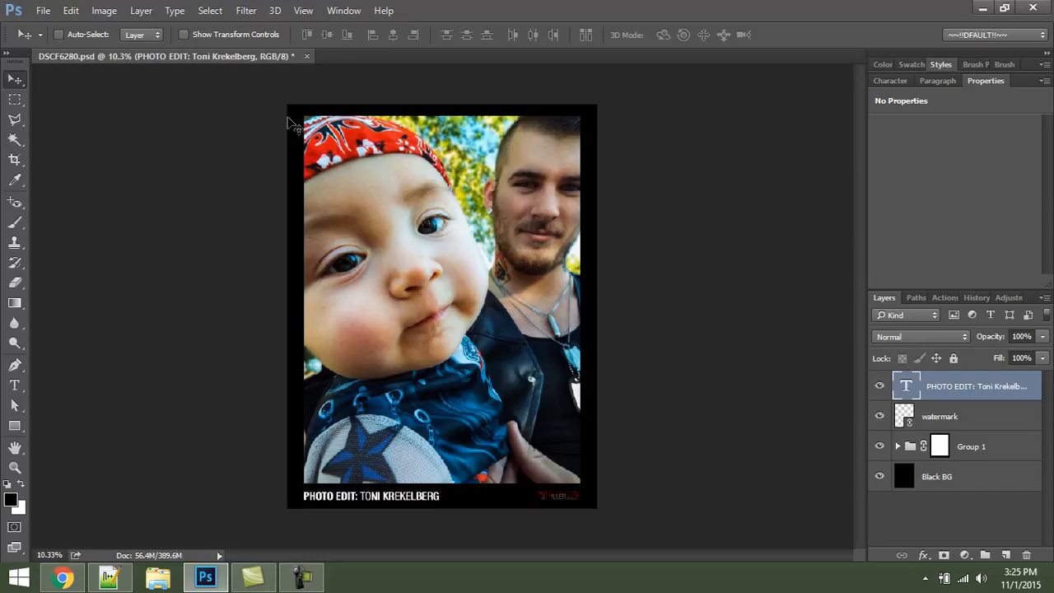
Step: Deselect the text layer and save DSCF6280.psd
{"action": "left_click", "coordinate": [985, 527]}
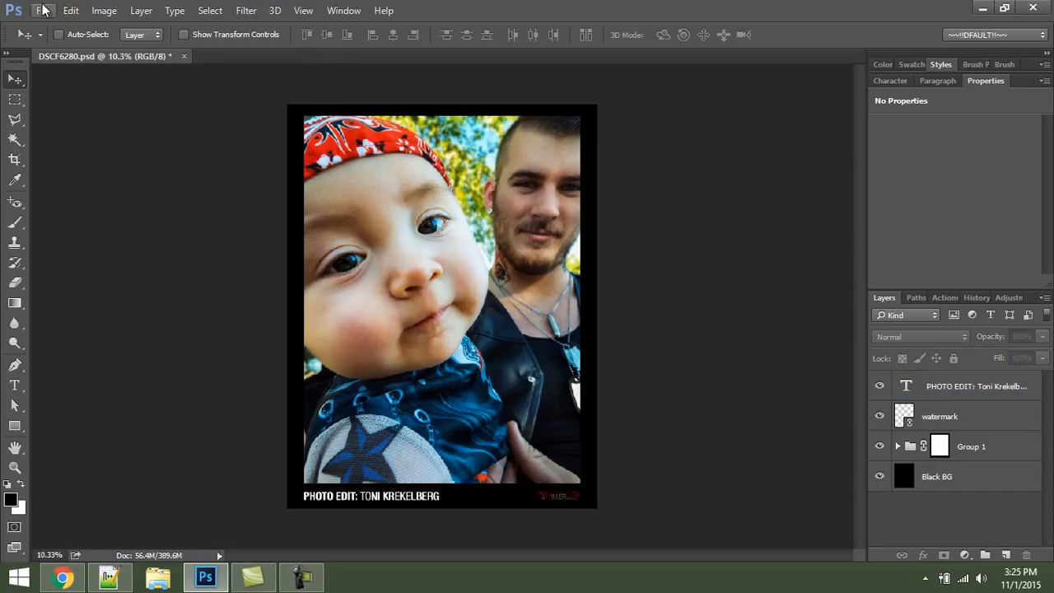
{"action": "left_click", "coordinate": [43, 10]}
{"action": "left_click", "coordinate": [148, 171]}
Step: Add a new layer above the credit text, name it Vignette and fill it with black
{"action": "left_click", "coordinate": [978, 392]}
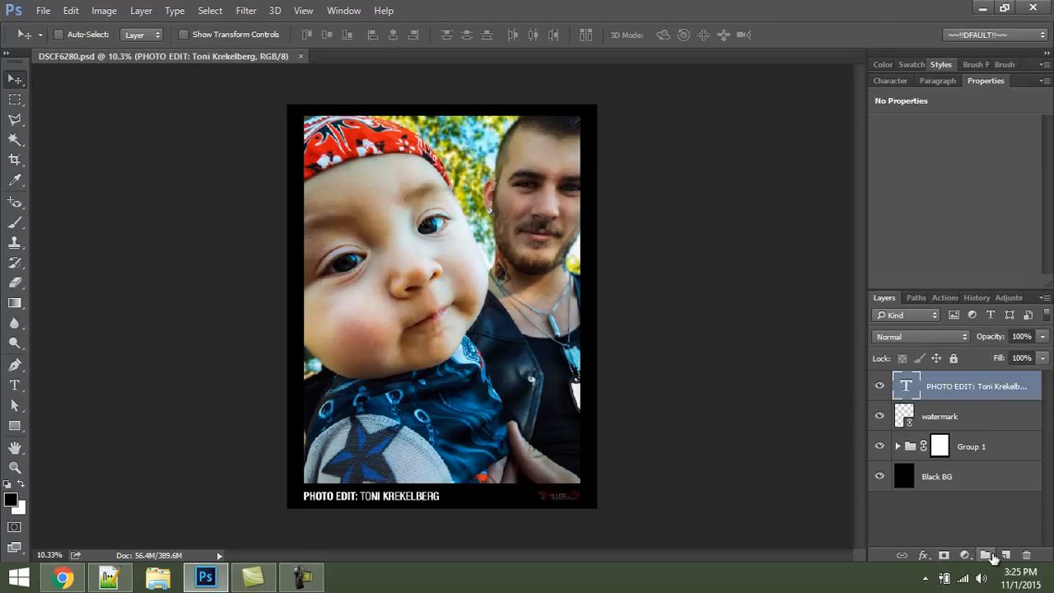
{"action": "left_click", "coordinate": [1005, 555]}
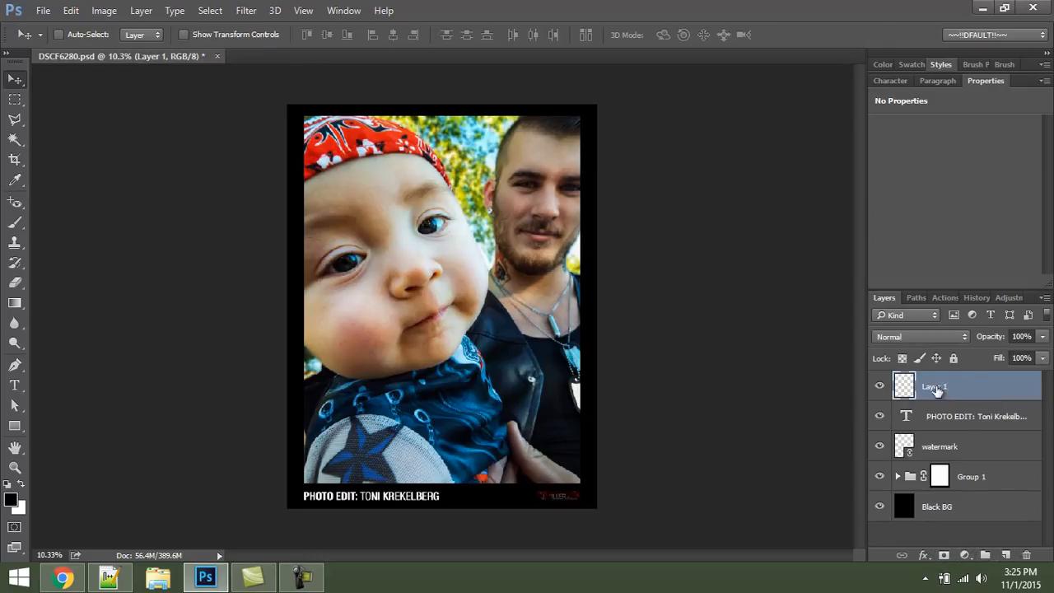
{"action": "double_click", "coordinate": [935, 387]}
{"action": "type", "text": "Vignette"}
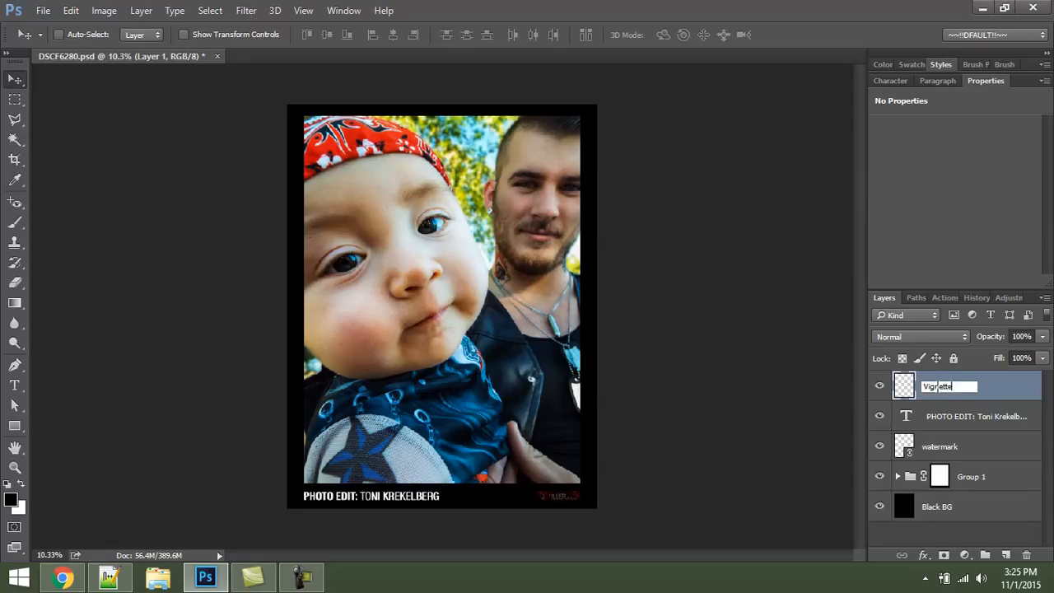
{"action": "key", "text": "Return"}
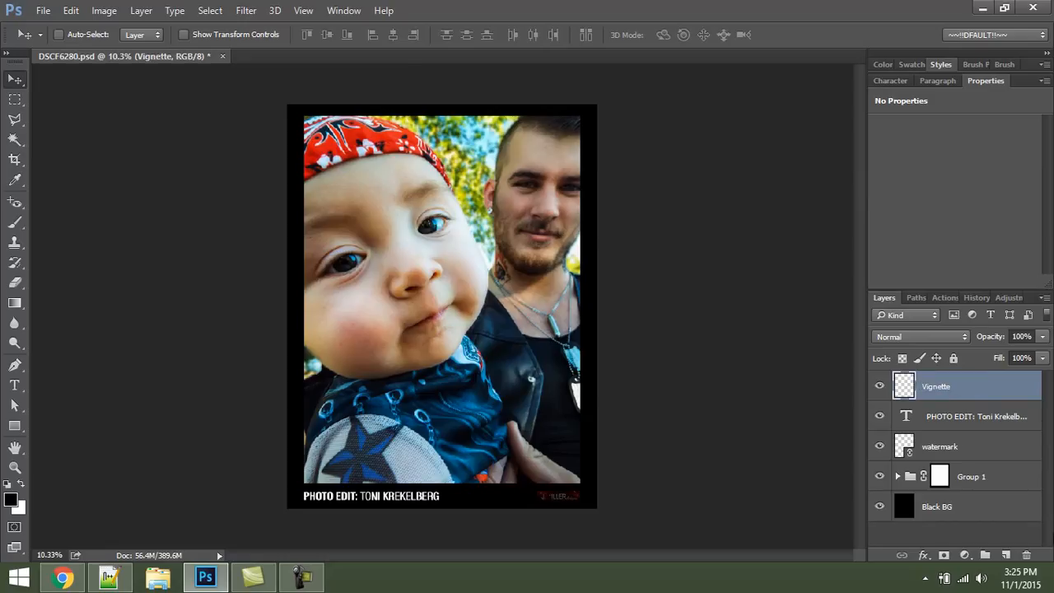
{"action": "key", "text": "alt+BackSpace"}
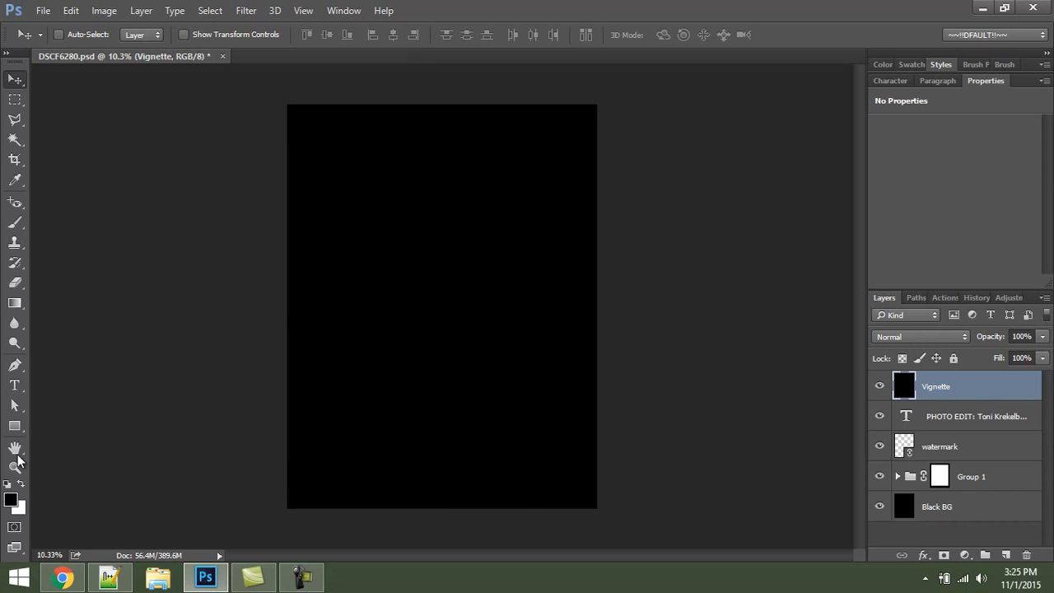
Step: Add a mask to the Vignette layer and paint it black with a soft 5000 px brush over the two faces
{"action": "key", "text": "b"}
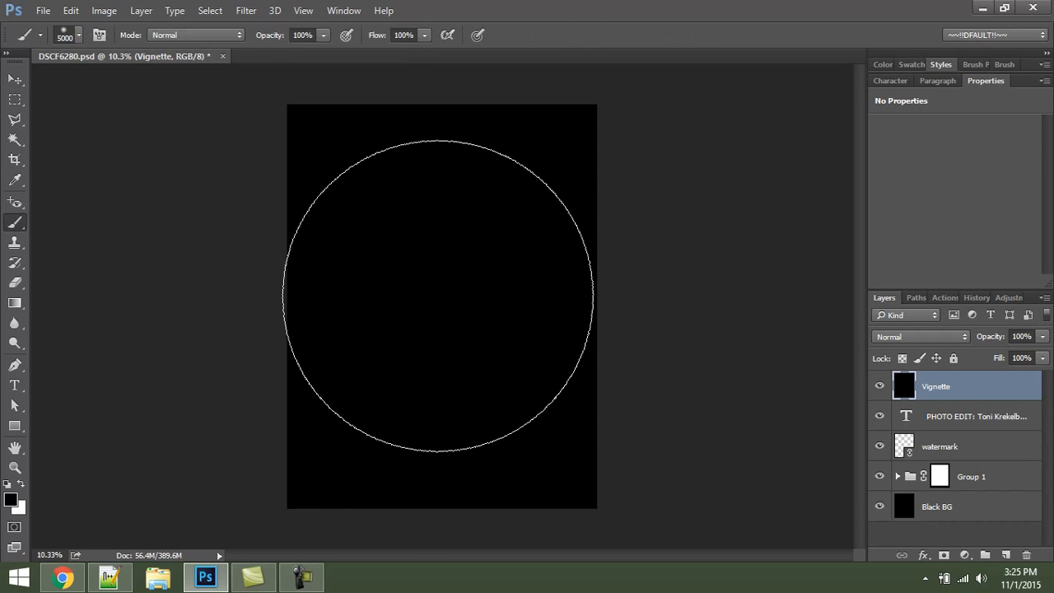
{"action": "right_click", "coordinate": [427, 309], "text": "alt"}
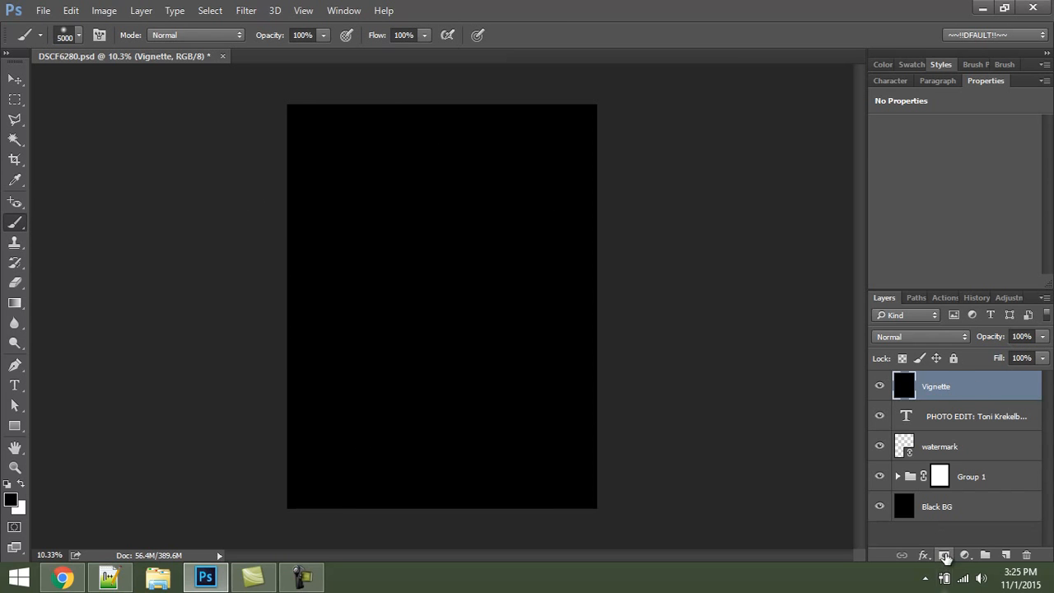
{"action": "left_click", "coordinate": [943, 556]}
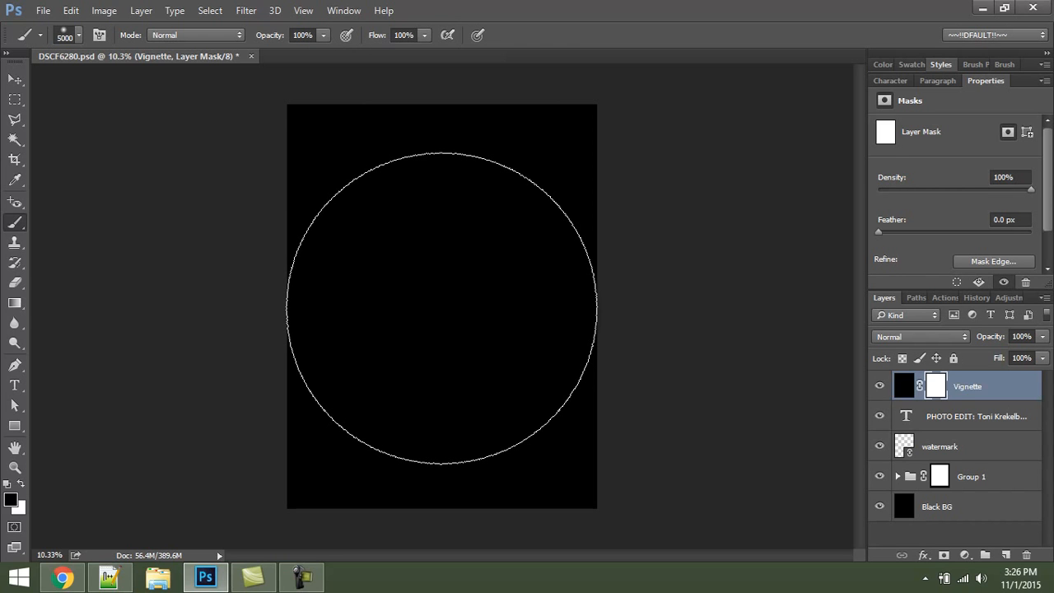
{"action": "left_click_drag", "start_coordinate": [437, 294], "coordinate": [440, 219]}
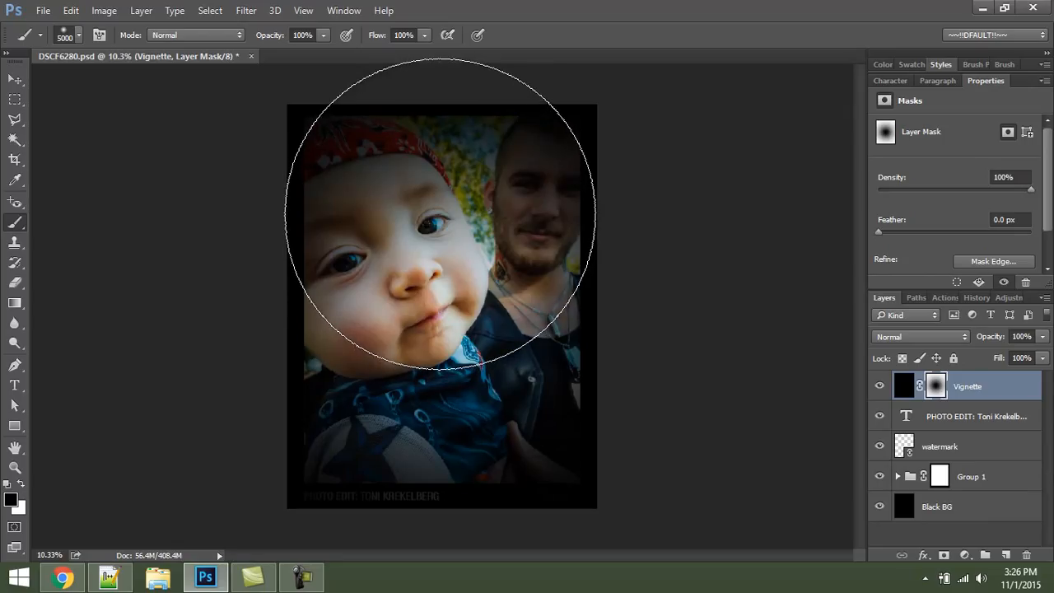
{"action": "left_click", "coordinate": [440, 213]}
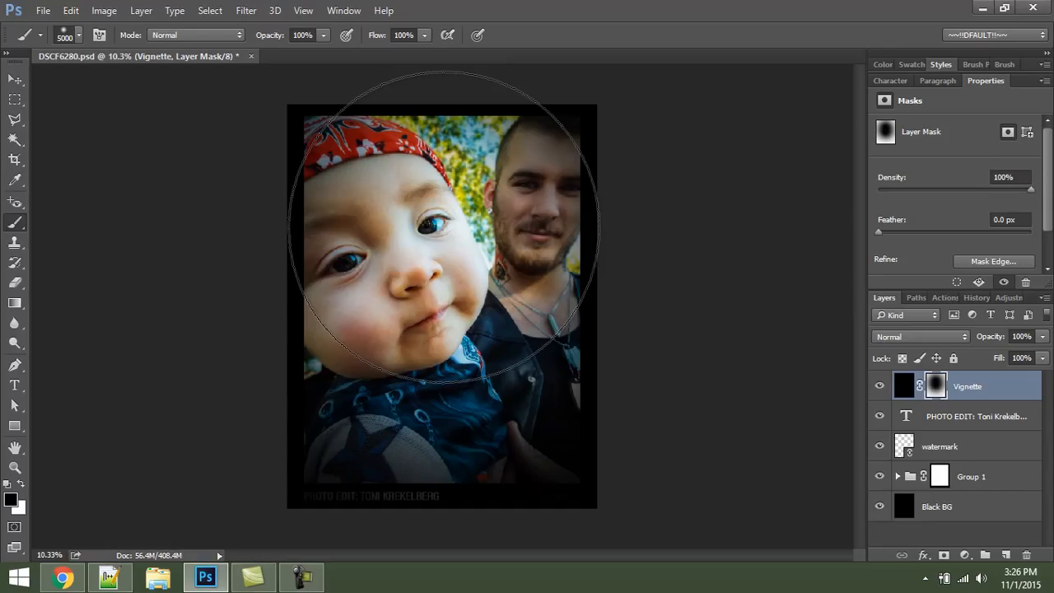
{"action": "left_click", "coordinate": [443, 226]}
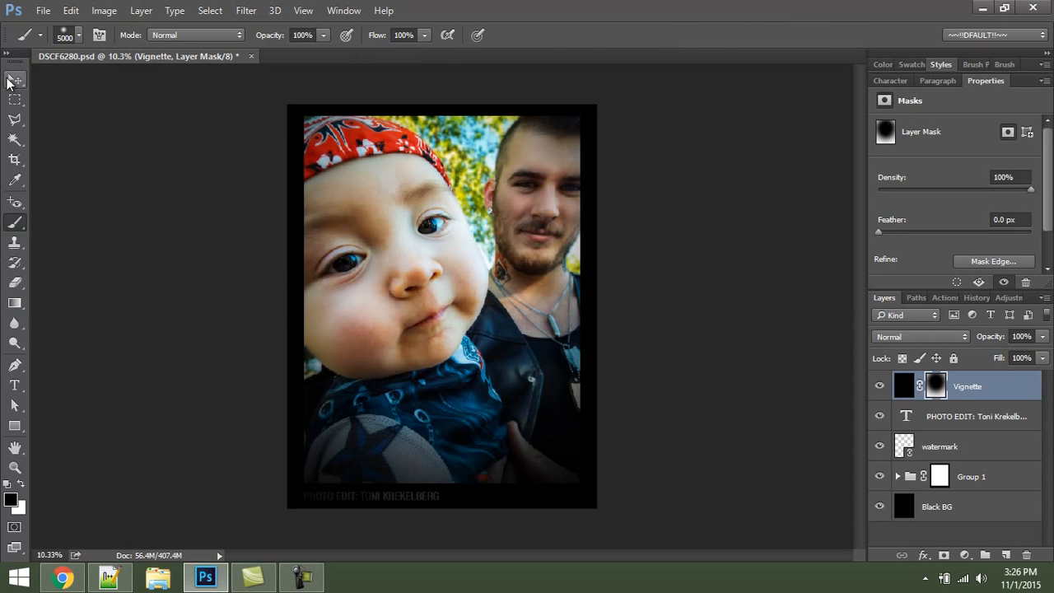
Step: Move the Vignette layer below the watermark layer, directly above Group 1
{"action": "left_click", "coordinate": [15, 79]}
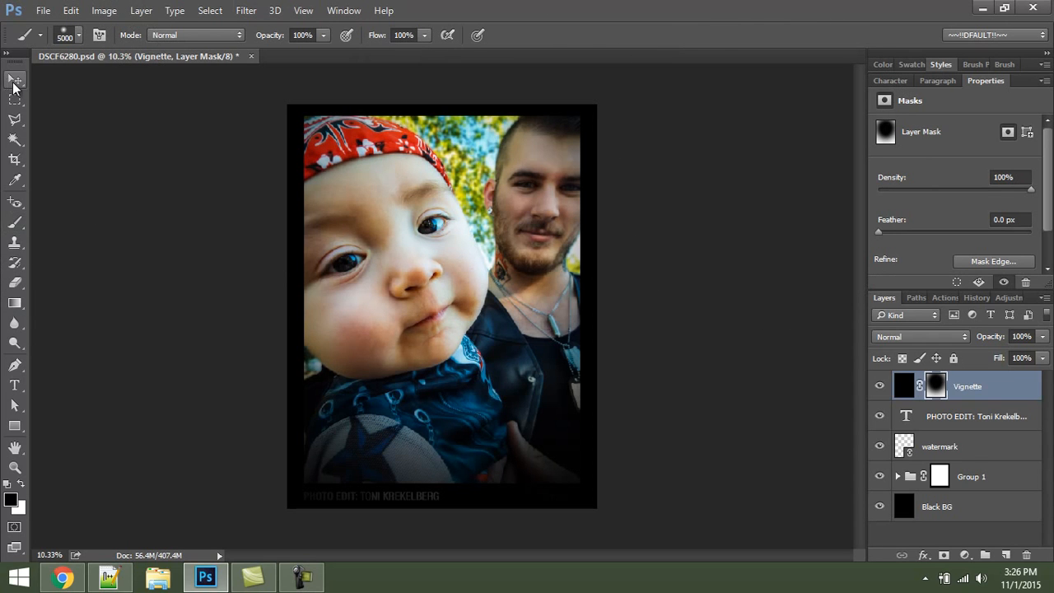
{"action": "left_click", "coordinate": [976, 389]}
{"action": "left_click_drag", "start_coordinate": [977, 389], "coordinate": [984, 461]}
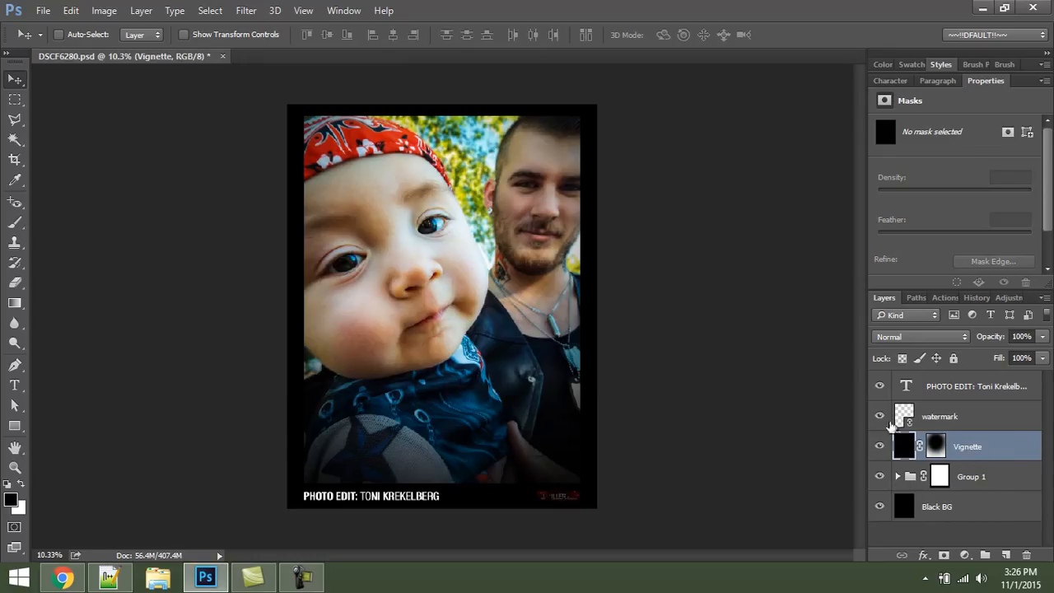
Step: Lower the Vignette layer's opacity to 65%, comparing the photo with the layer hidden and shown
{"action": "left_click", "coordinate": [879, 446]}
{"action": "left_click", "coordinate": [879, 446]}
{"action": "left_click_drag", "start_coordinate": [1000, 340], "coordinate": [979, 340]}
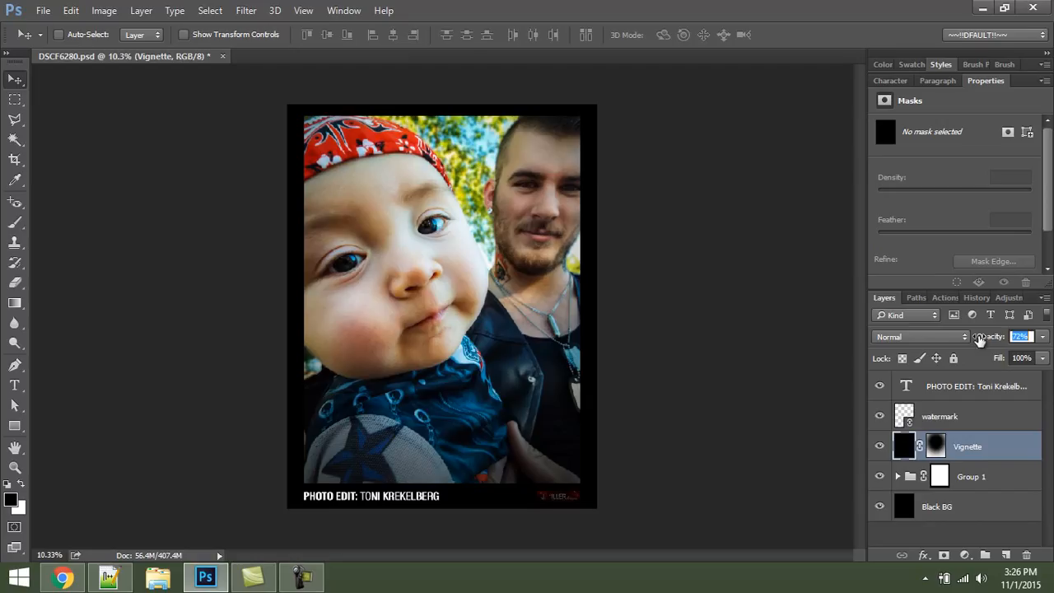
{"action": "left_click", "coordinate": [879, 446]}
{"action": "left_click", "coordinate": [879, 446]}
{"action": "left_click_drag", "start_coordinate": [985, 342], "coordinate": [987, 340]}
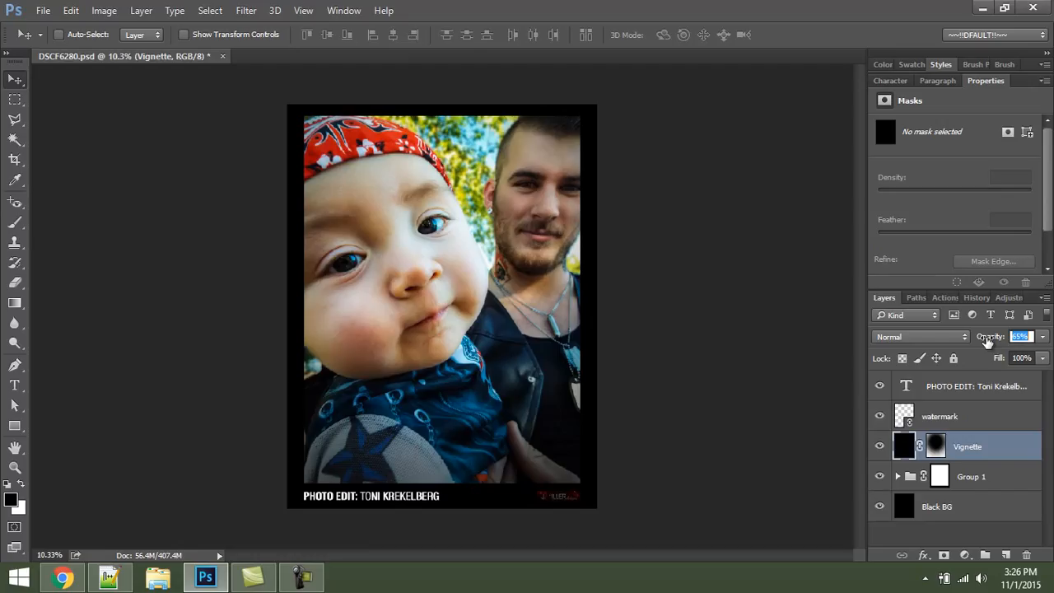
{"action": "left_click", "coordinate": [879, 446]}
{"action": "left_click", "coordinate": [880, 446]}
{"action": "left_click", "coordinate": [879, 446]}
{"action": "left_click", "coordinate": [880, 447]}
{"action": "left_click", "coordinate": [879, 446]}
{"action": "left_click", "coordinate": [879, 446]}
Step: Deselect all layers and save the document with the vignette
{"action": "left_click", "coordinate": [926, 526]}
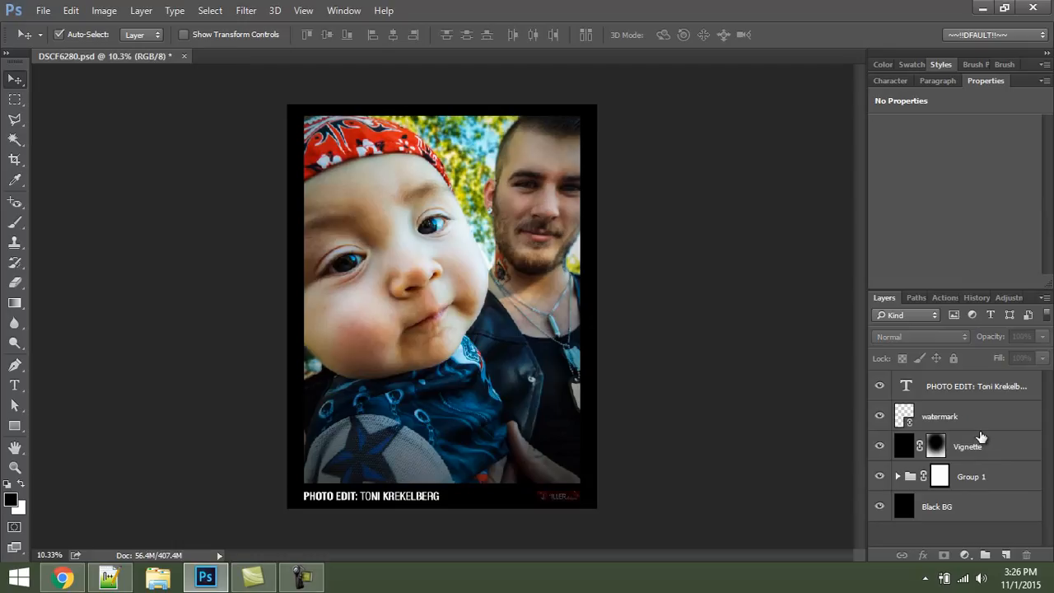
{"action": "key", "text": "ctrl+s"}
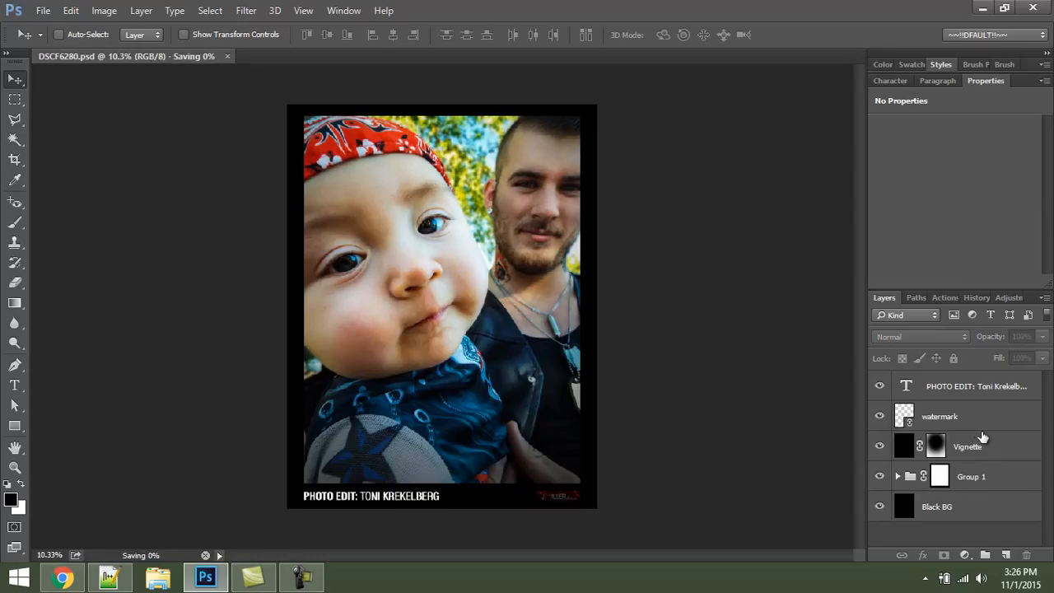